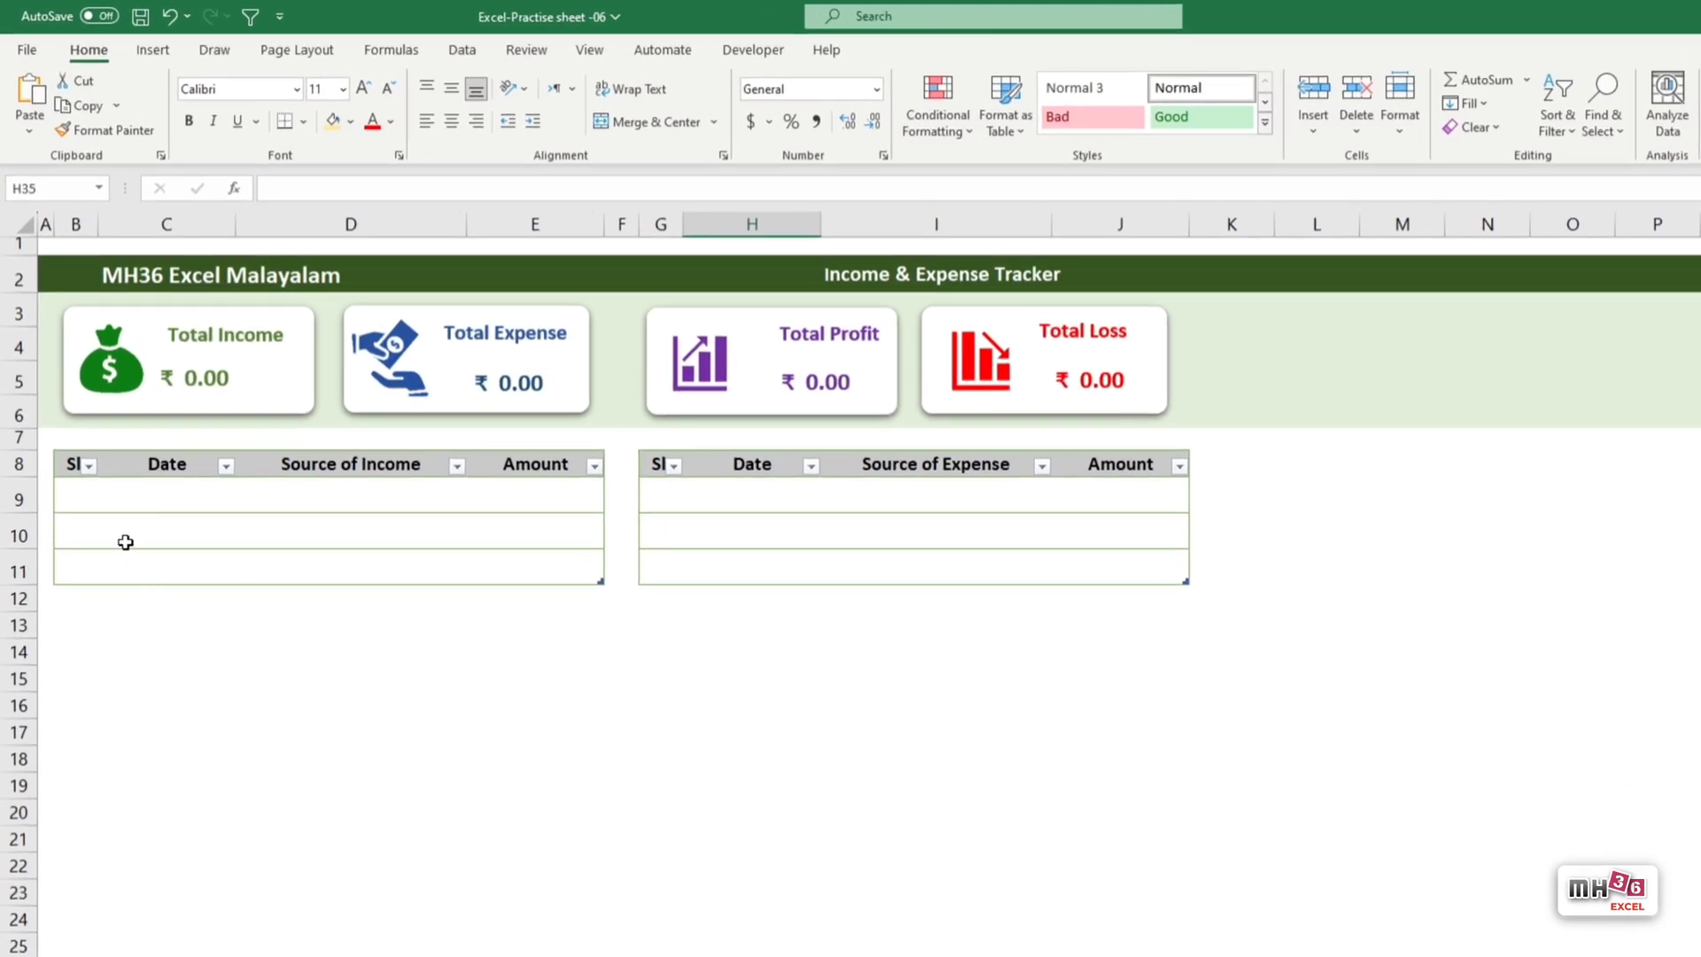
Enter income row 1: serial 1, date 1/4/2023, Salary, amount 35000.
left_click(76, 494)
type("1")
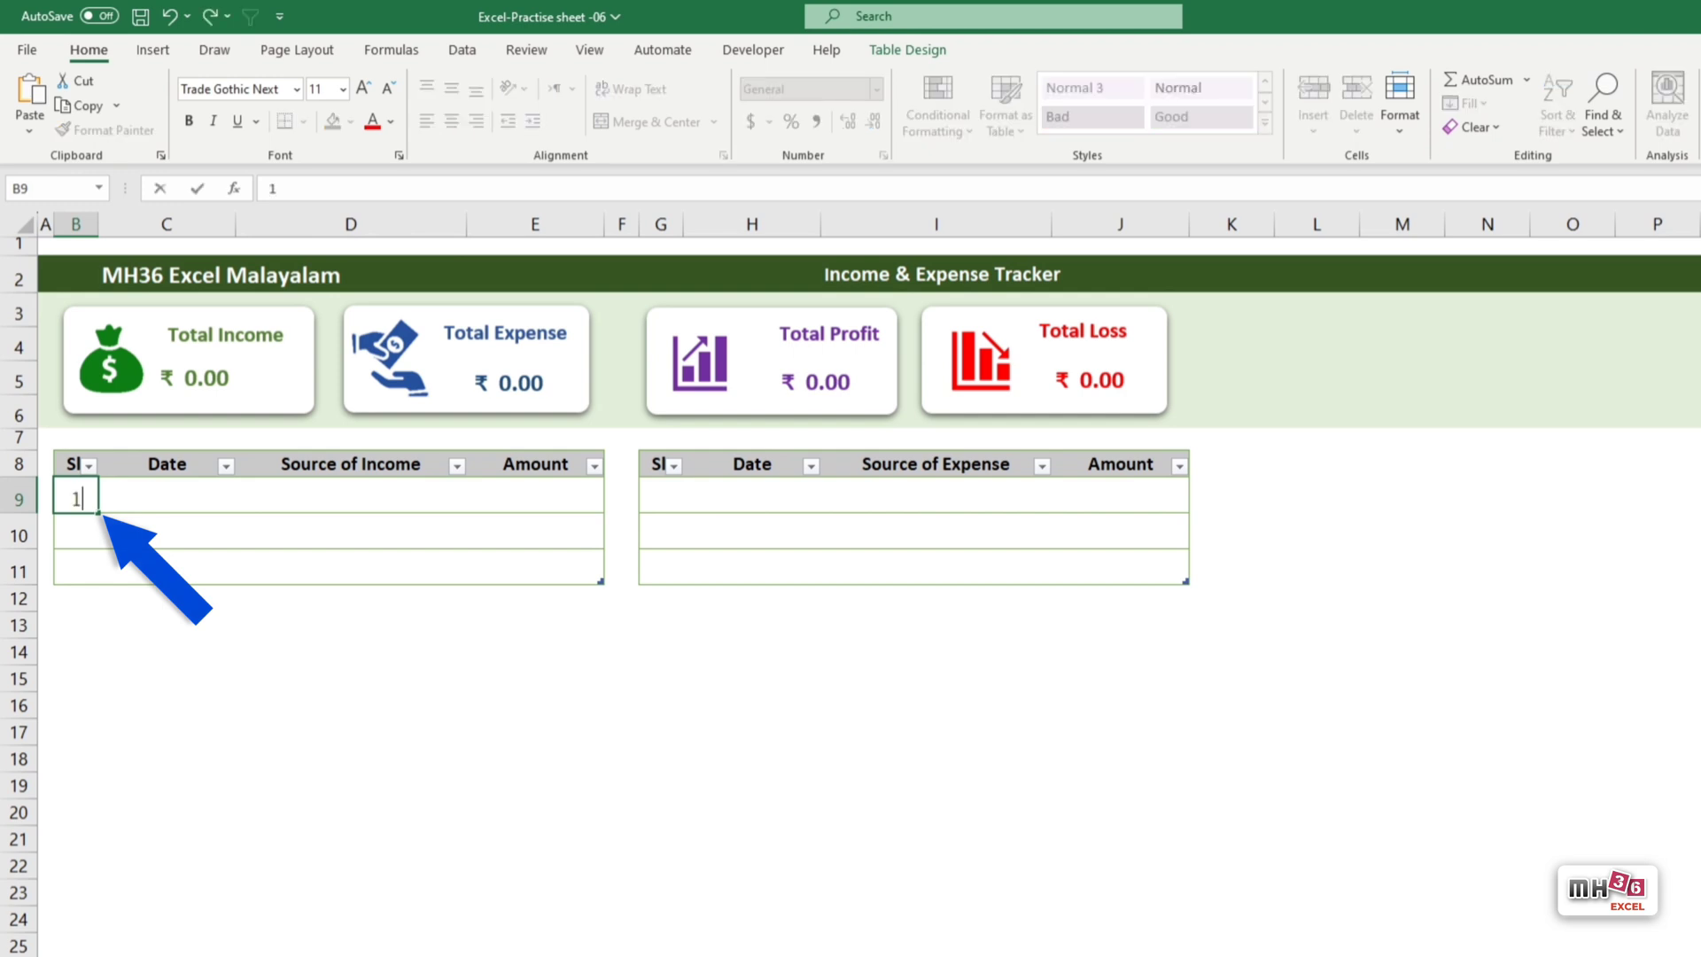
key("Tab")
type("1/")
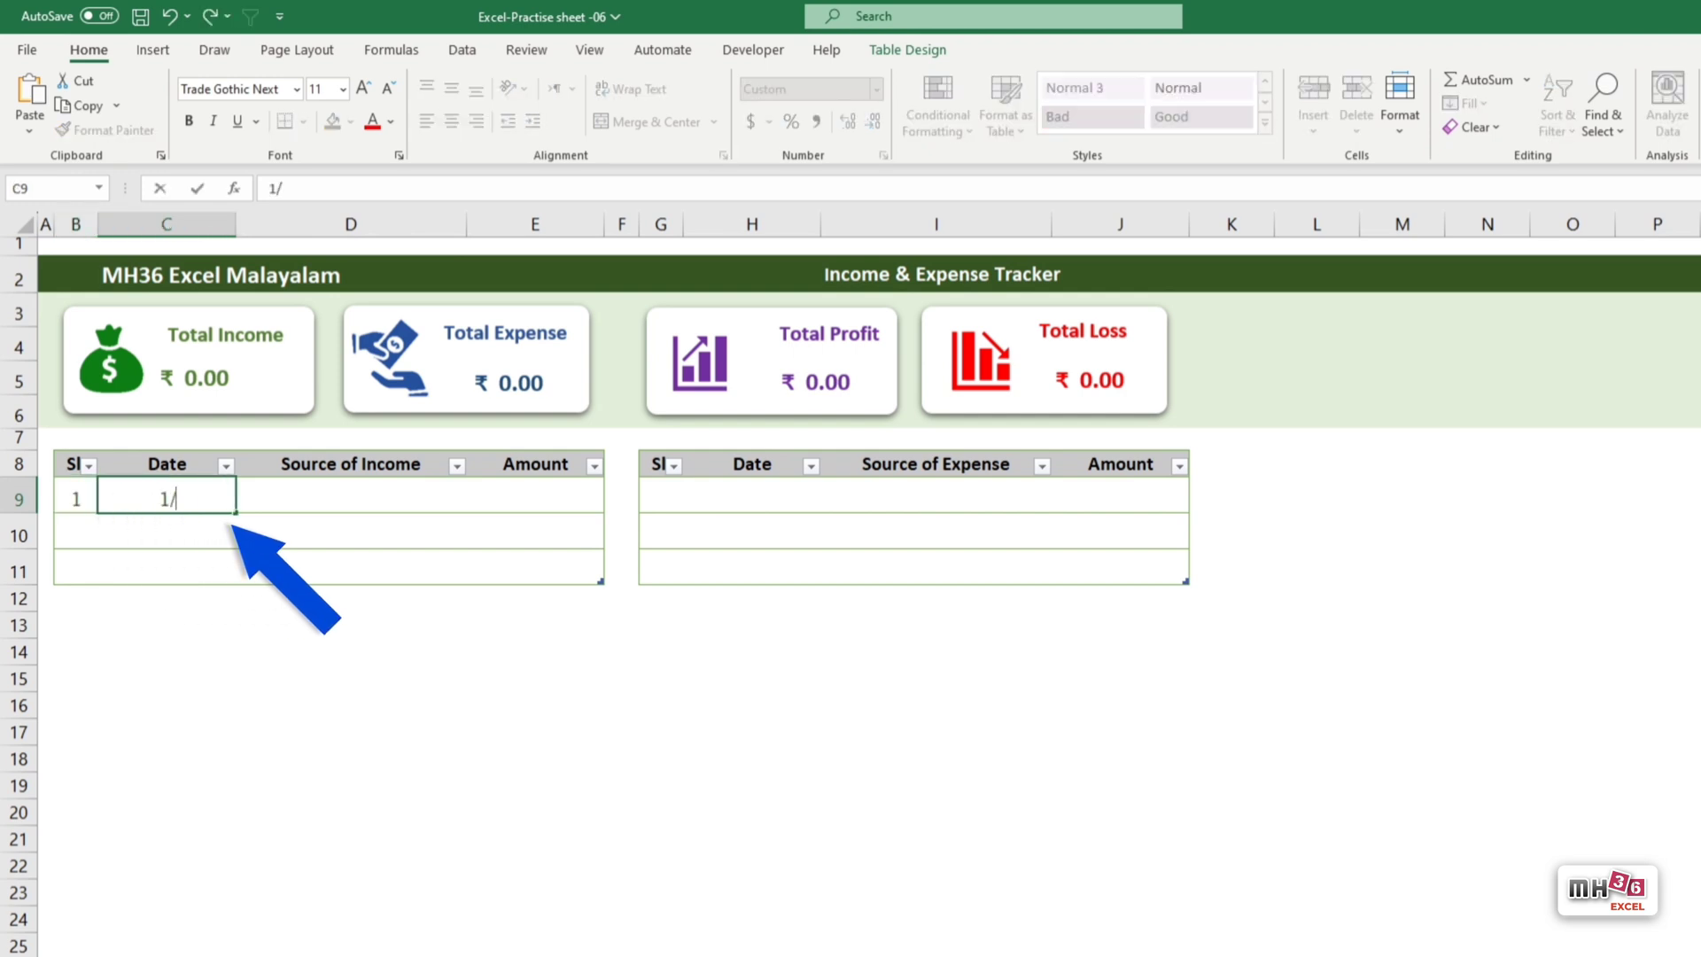
type("4/2023")
key("Tab")
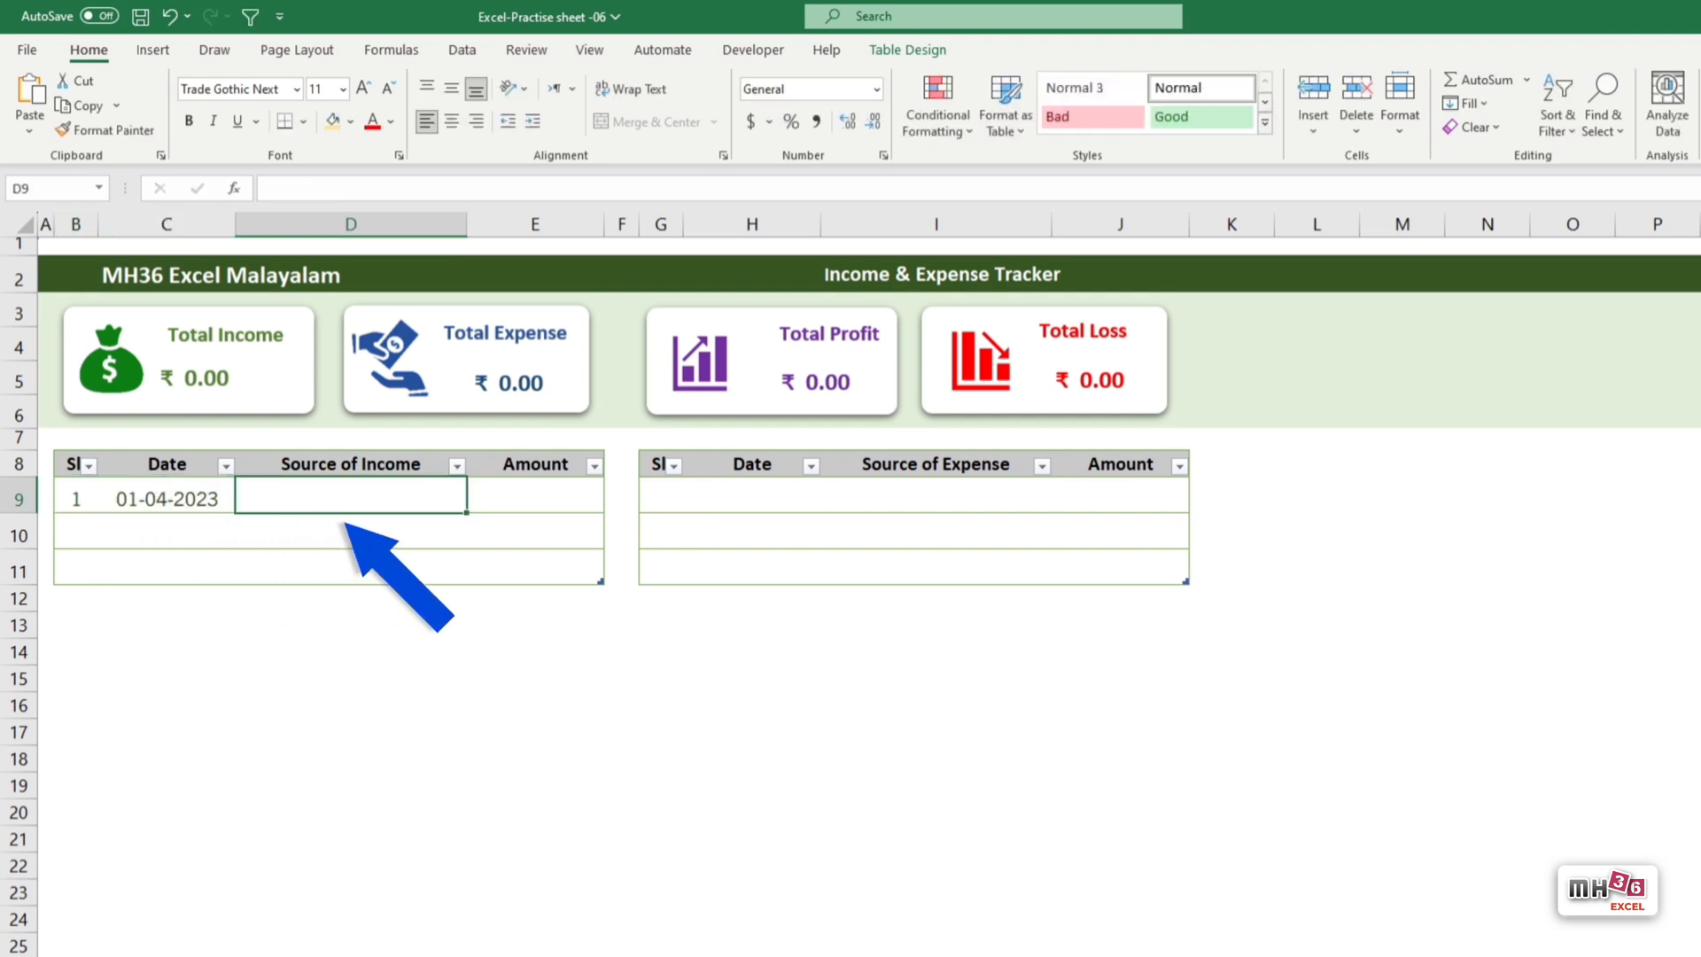
type("Sala")
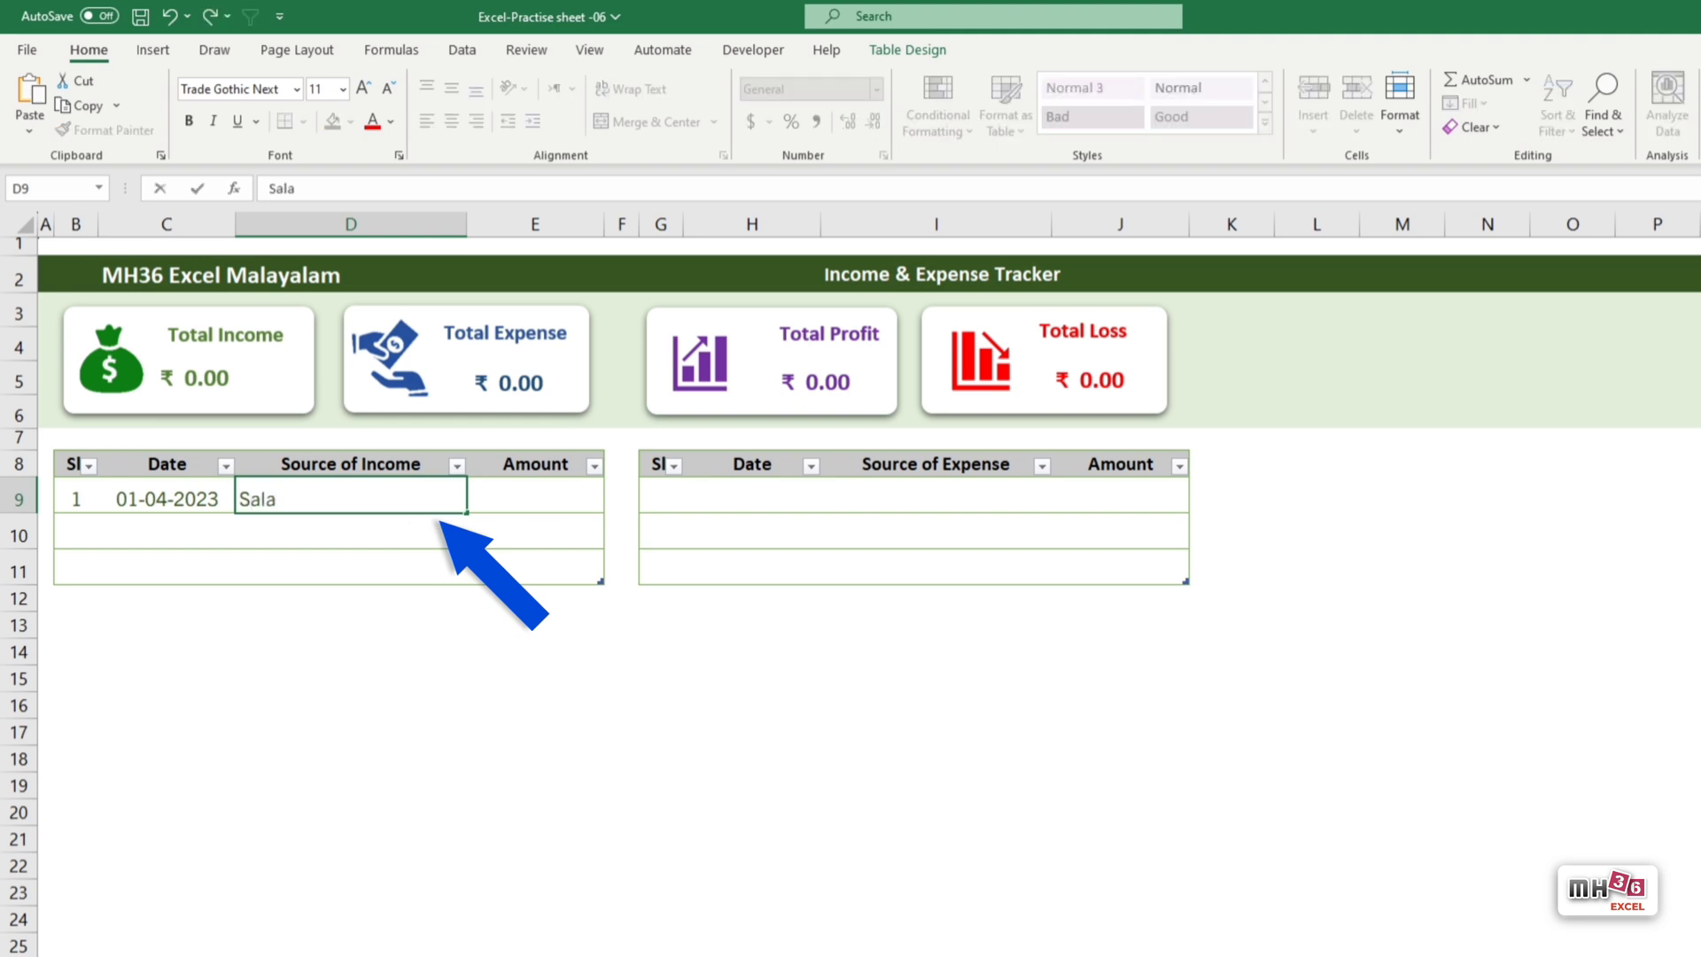
type("ry")
key("Tab")
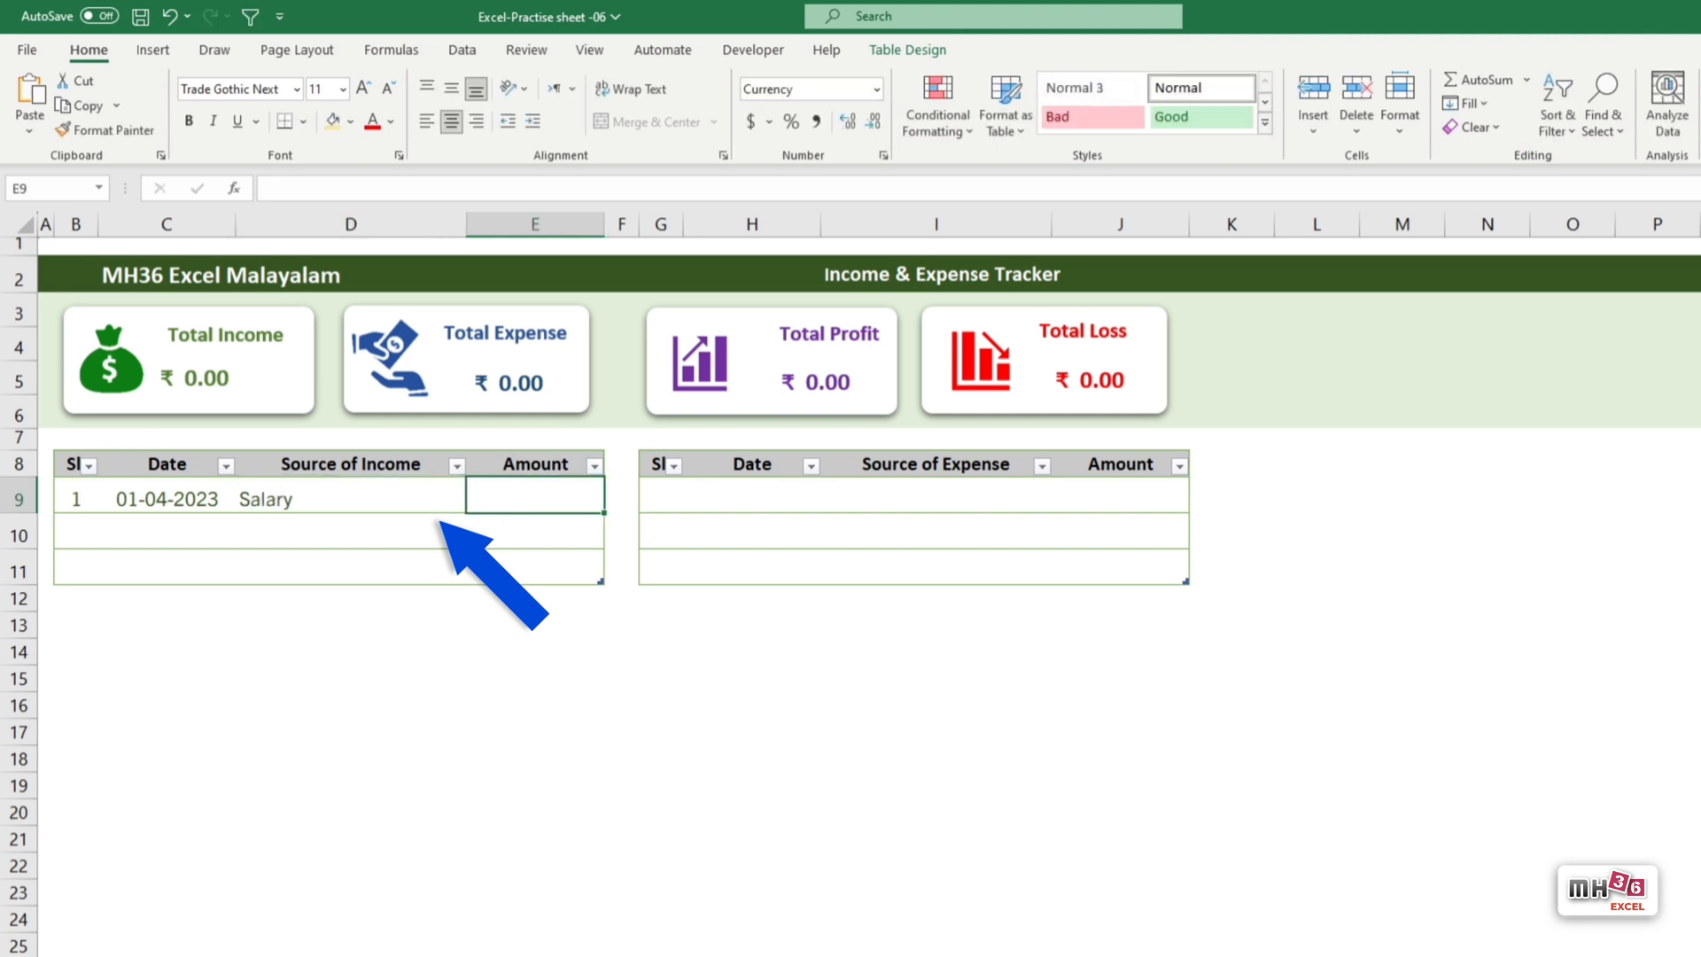
type("3")
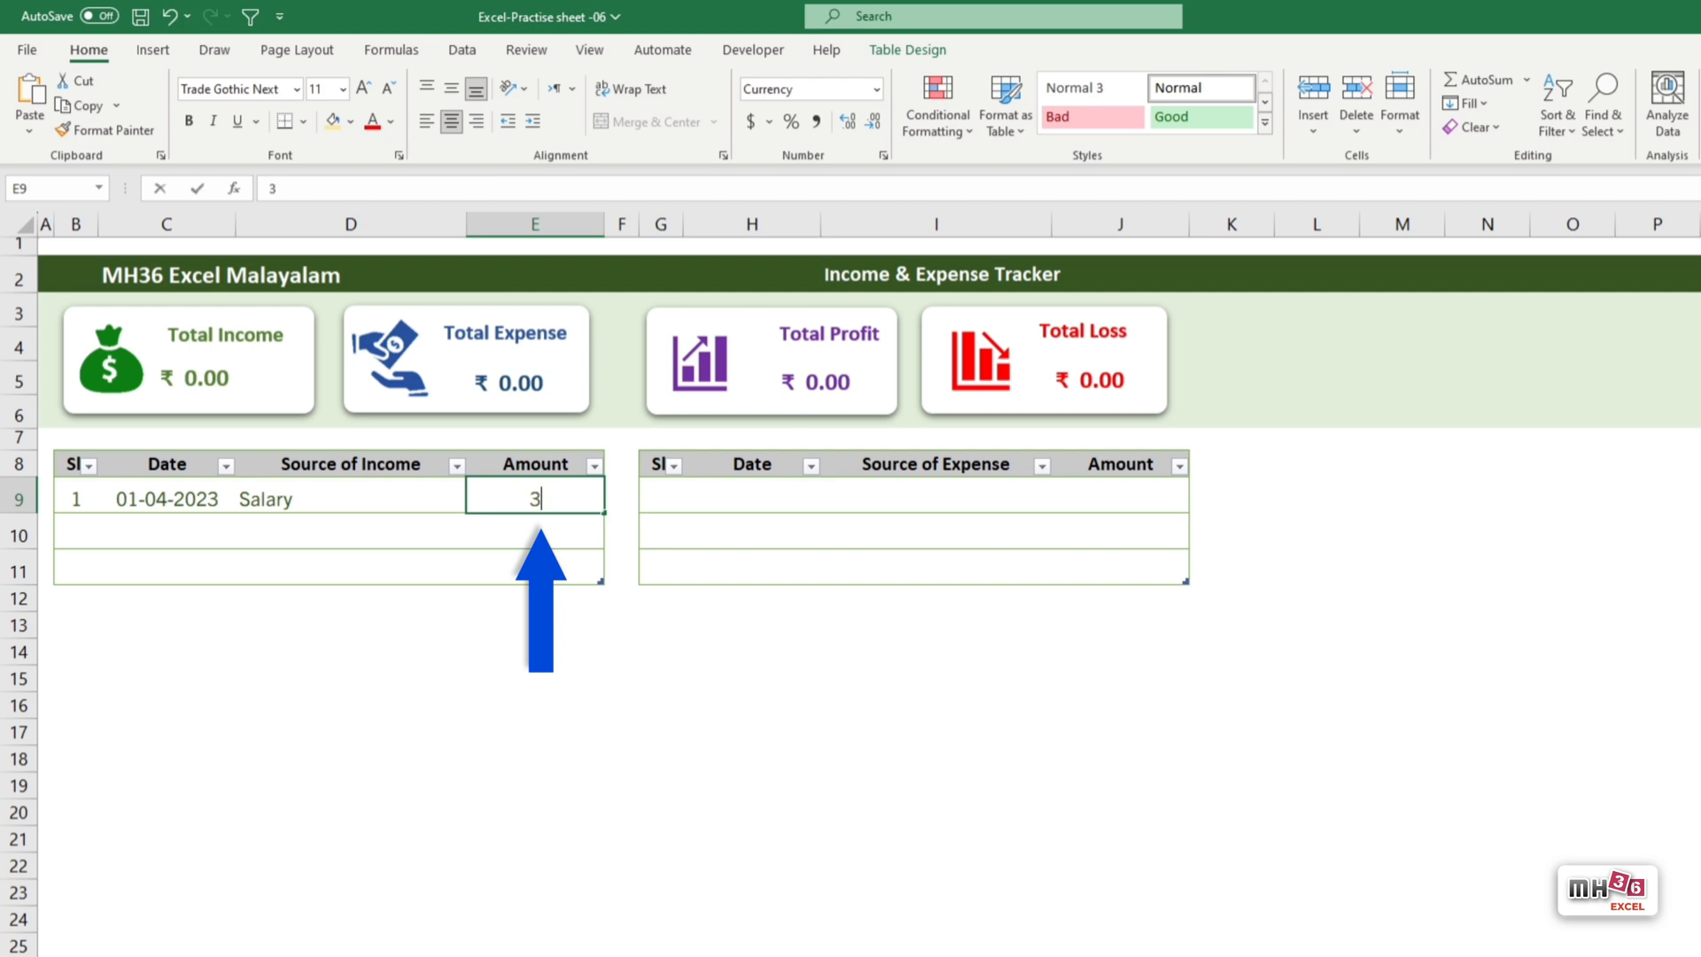
type("5000")
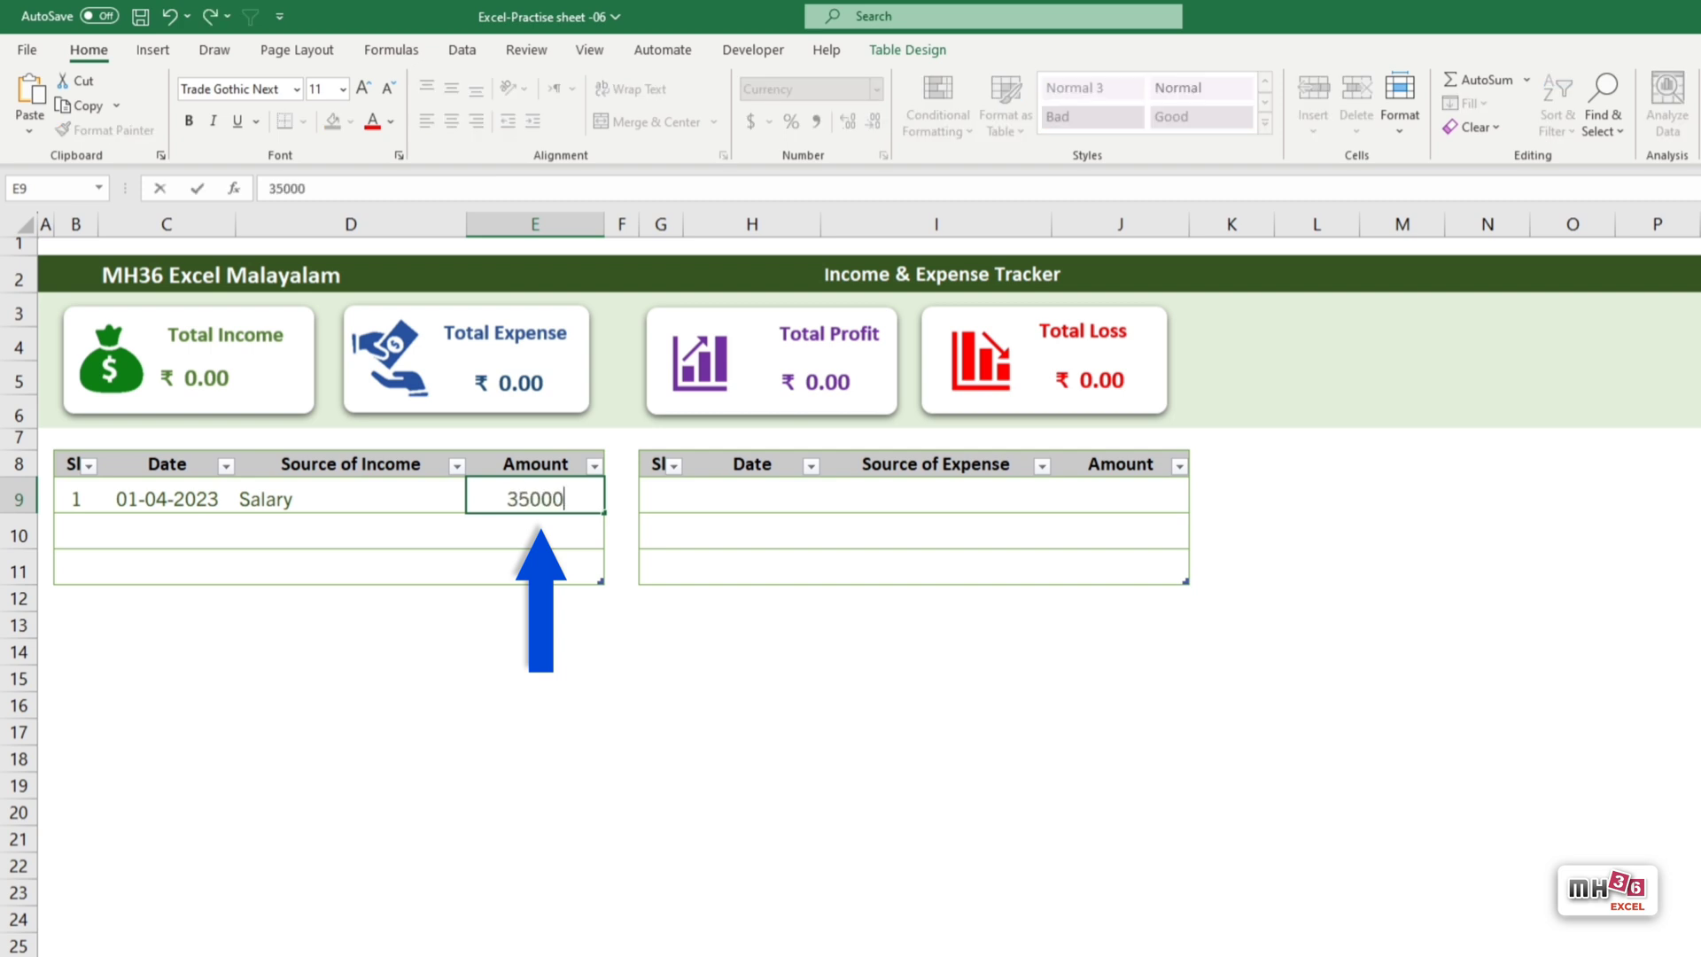
key("Return")
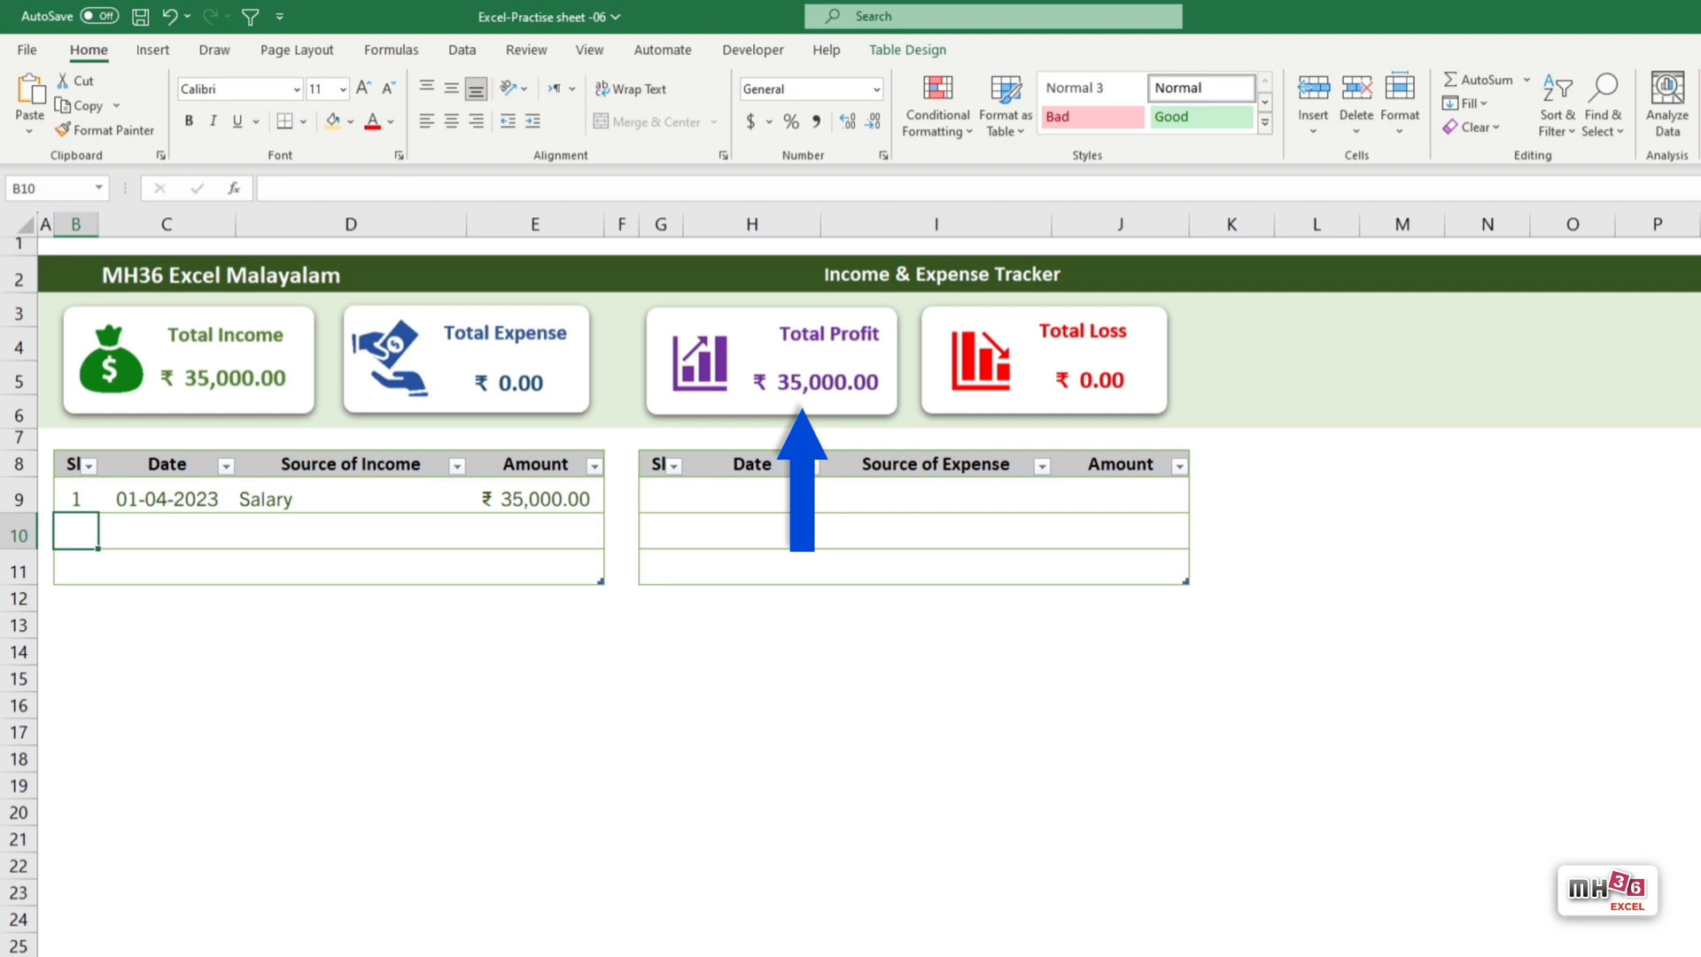
Enter income row 2: serial 2, date 4/7/23, Bank Interest, amount 2300.
type("2")
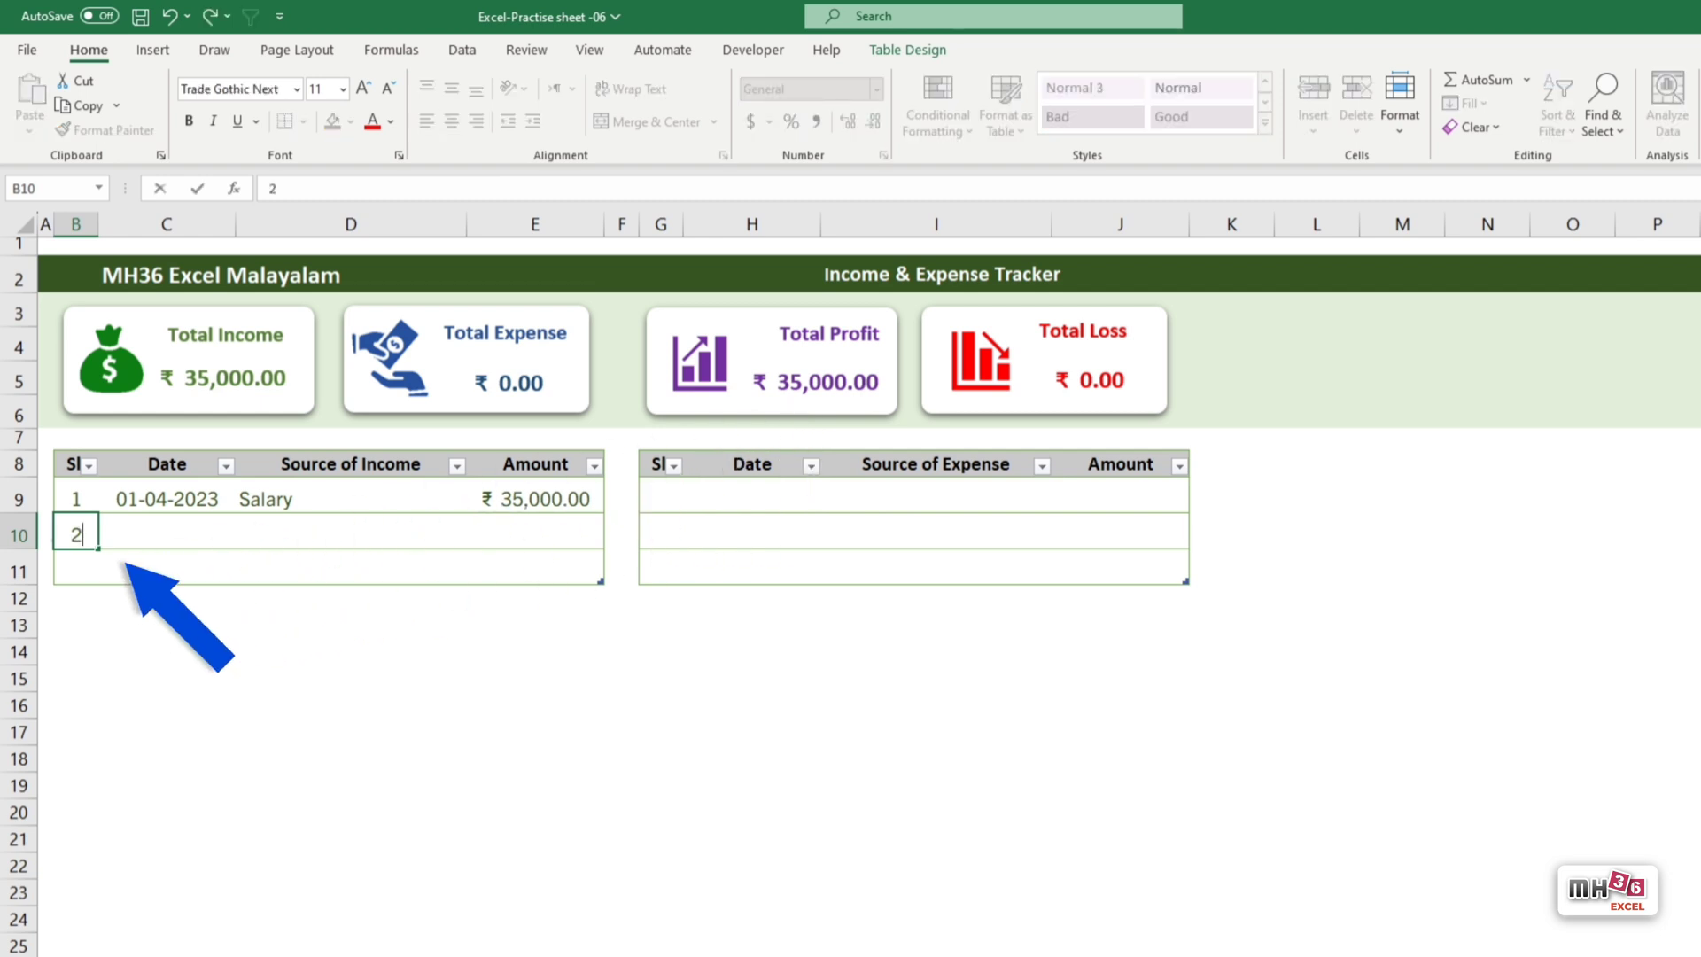
key("Tab")
type("4/7/23")
key("Tab")
type("B")
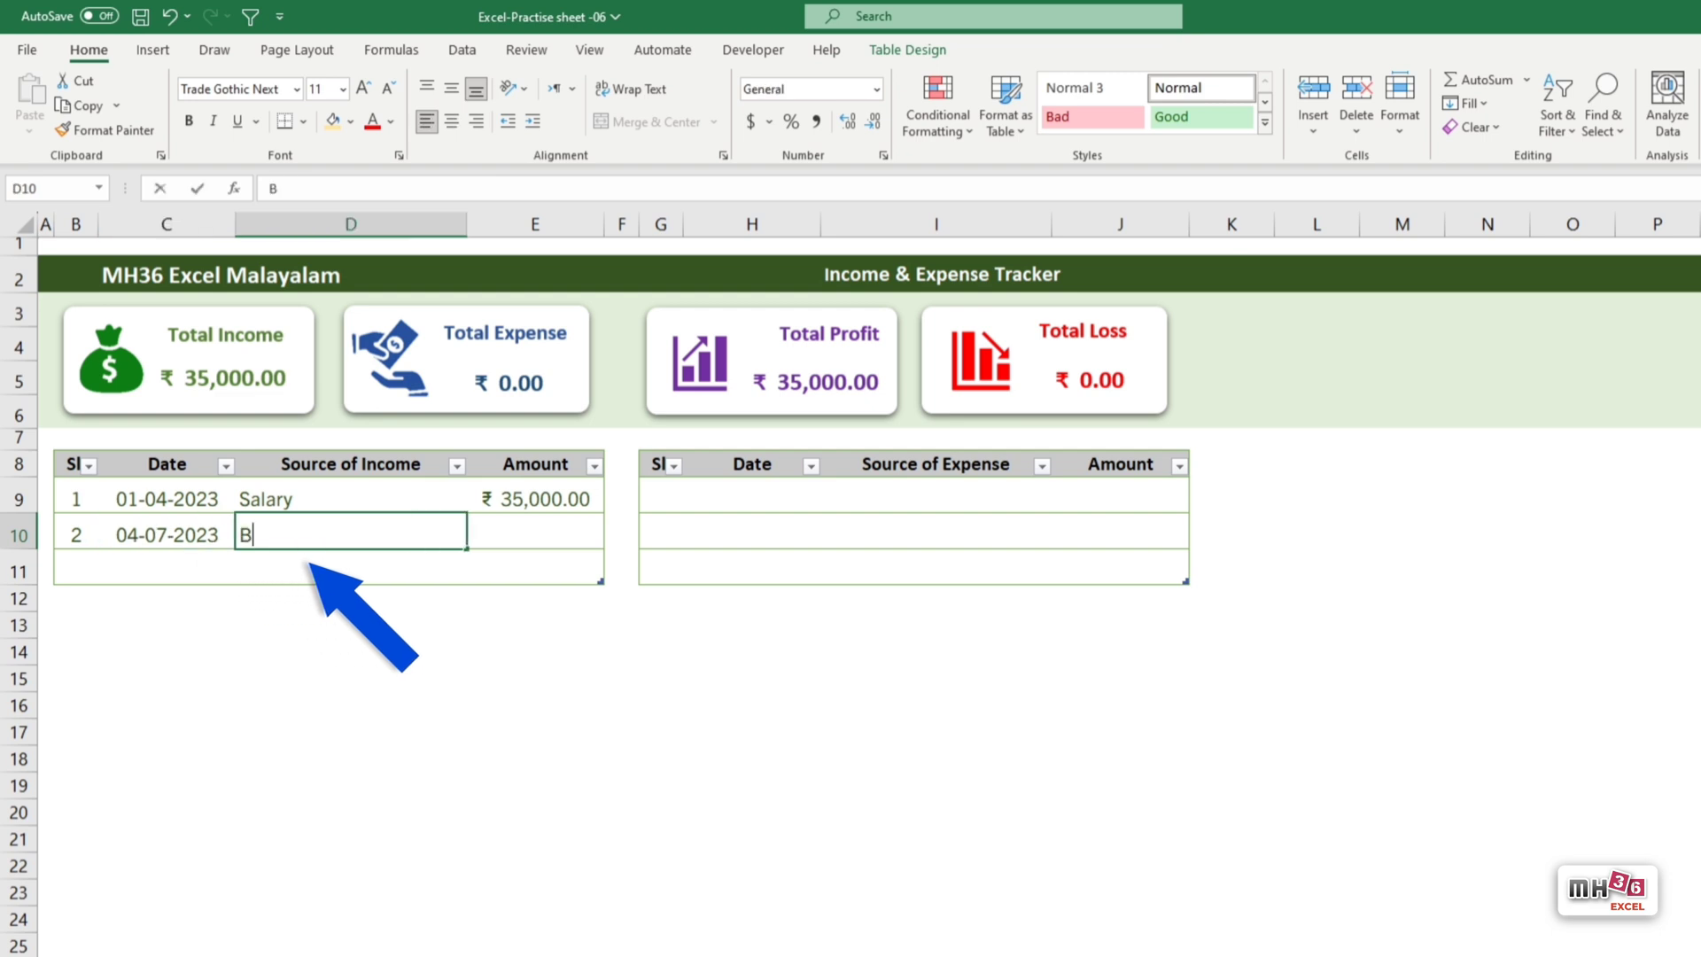
type("ank Interest")
key("Tab")
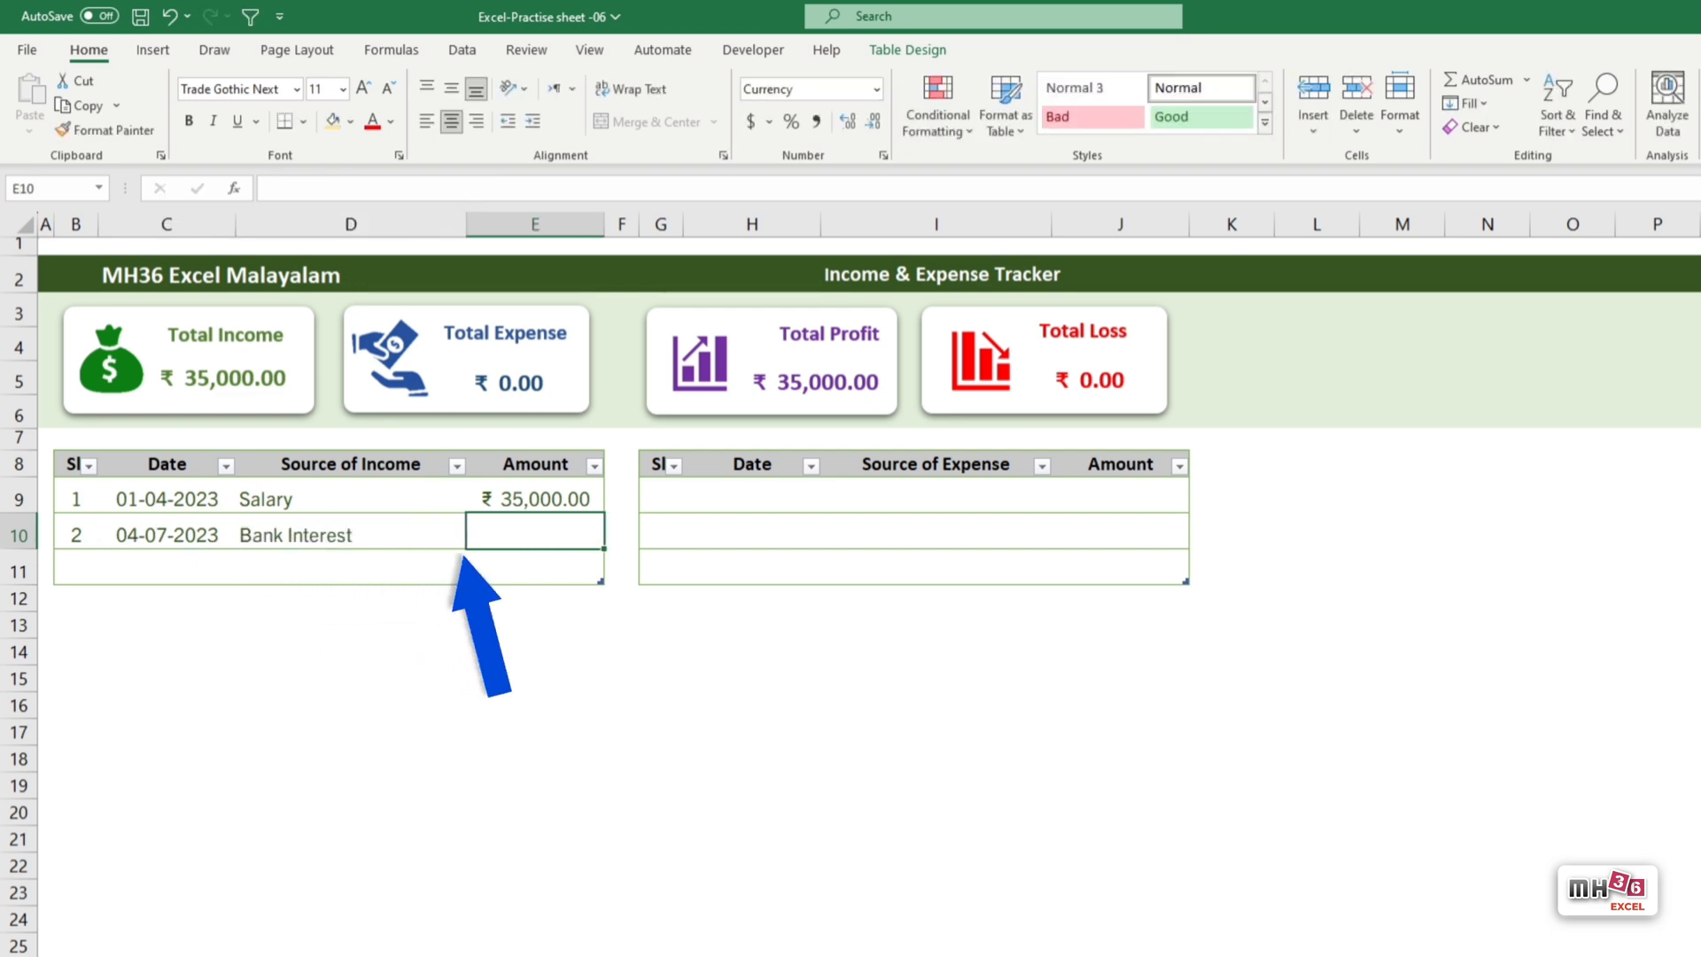
type("2300")
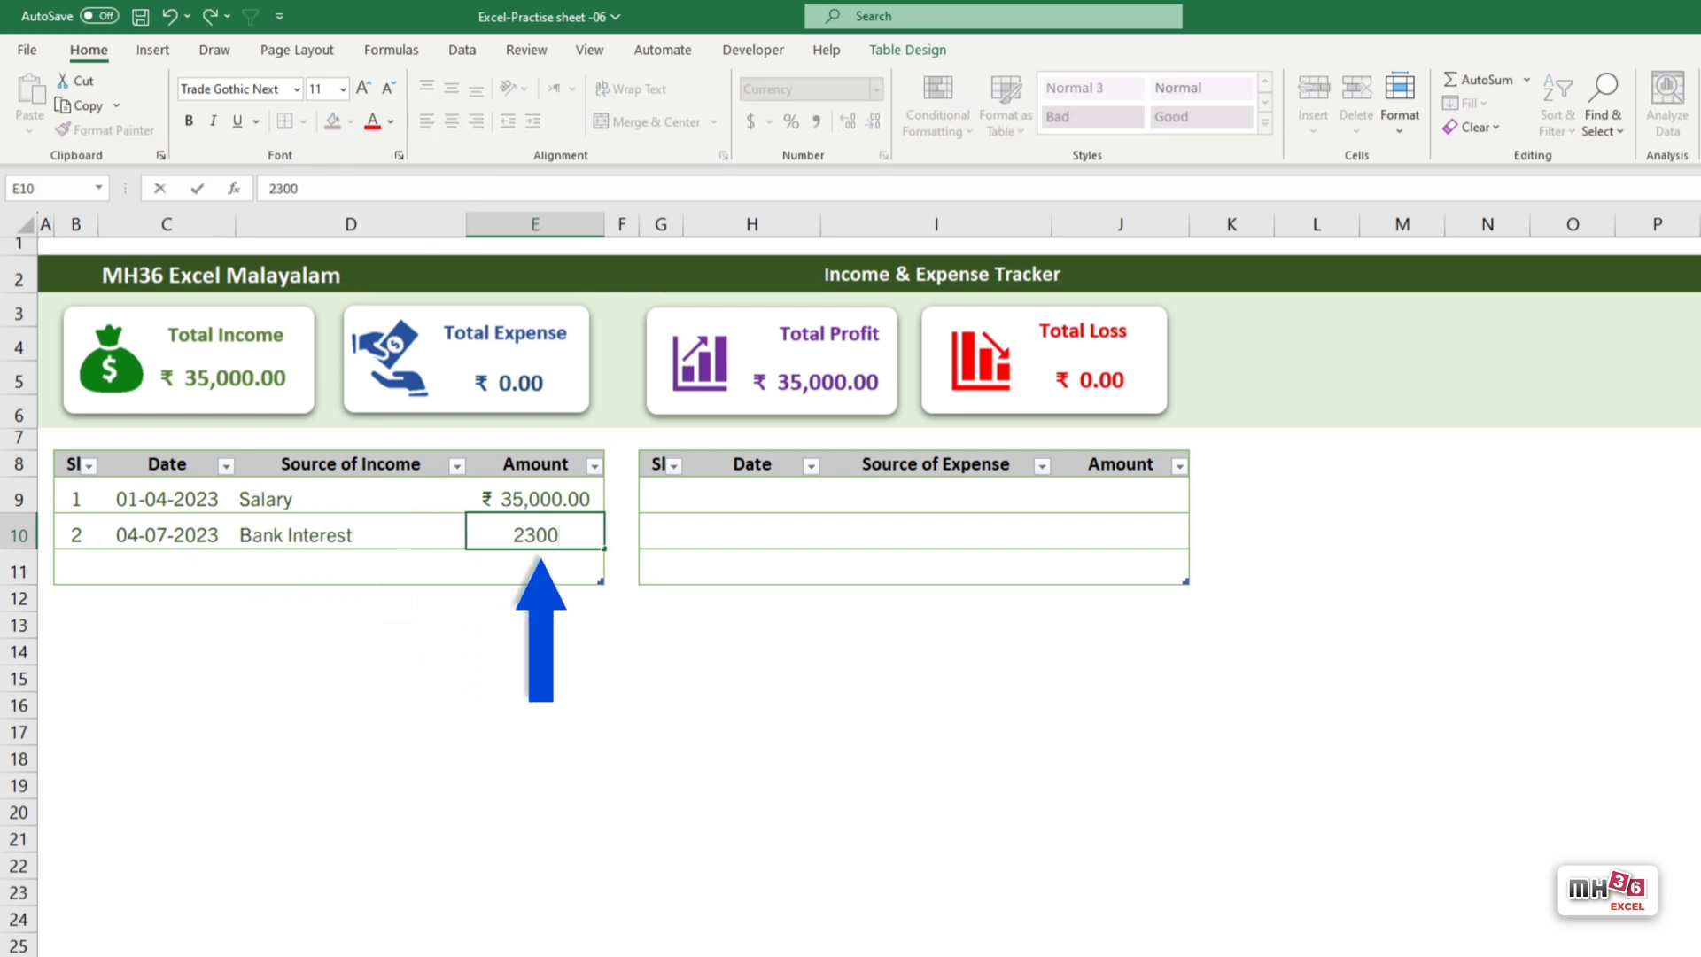
key("Tab")
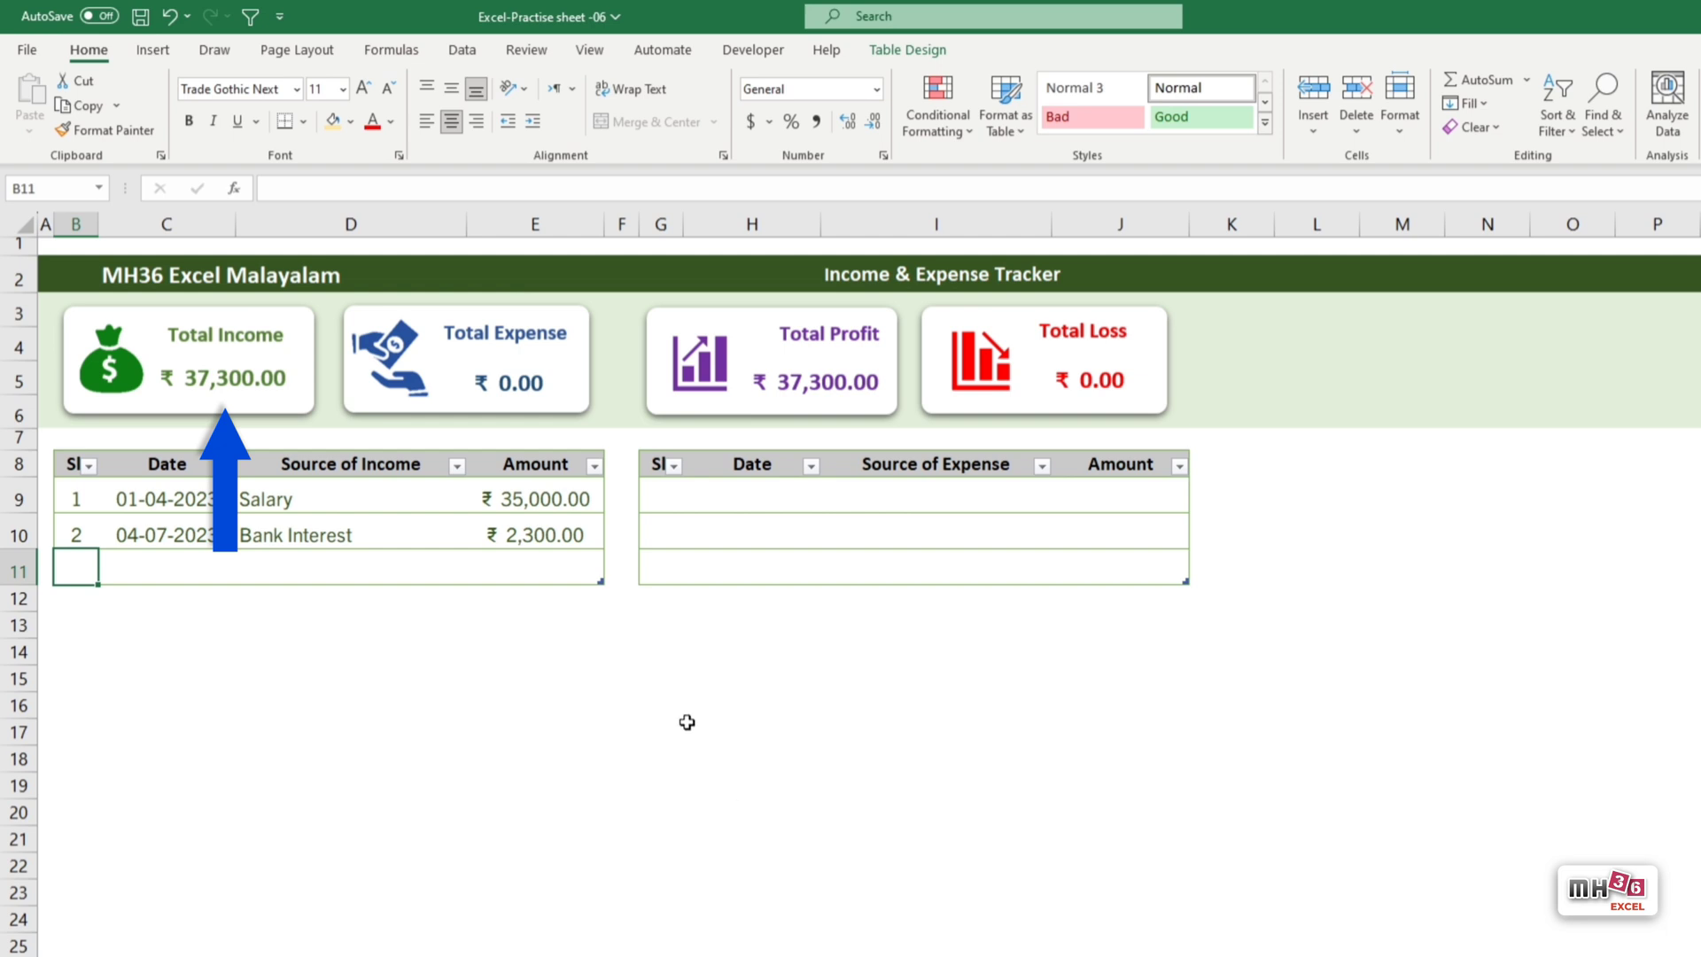
Enter expense row 1: serial 1, date 8/7/2023, Purchase Mobile, amount 23500.
left_click(666, 492)
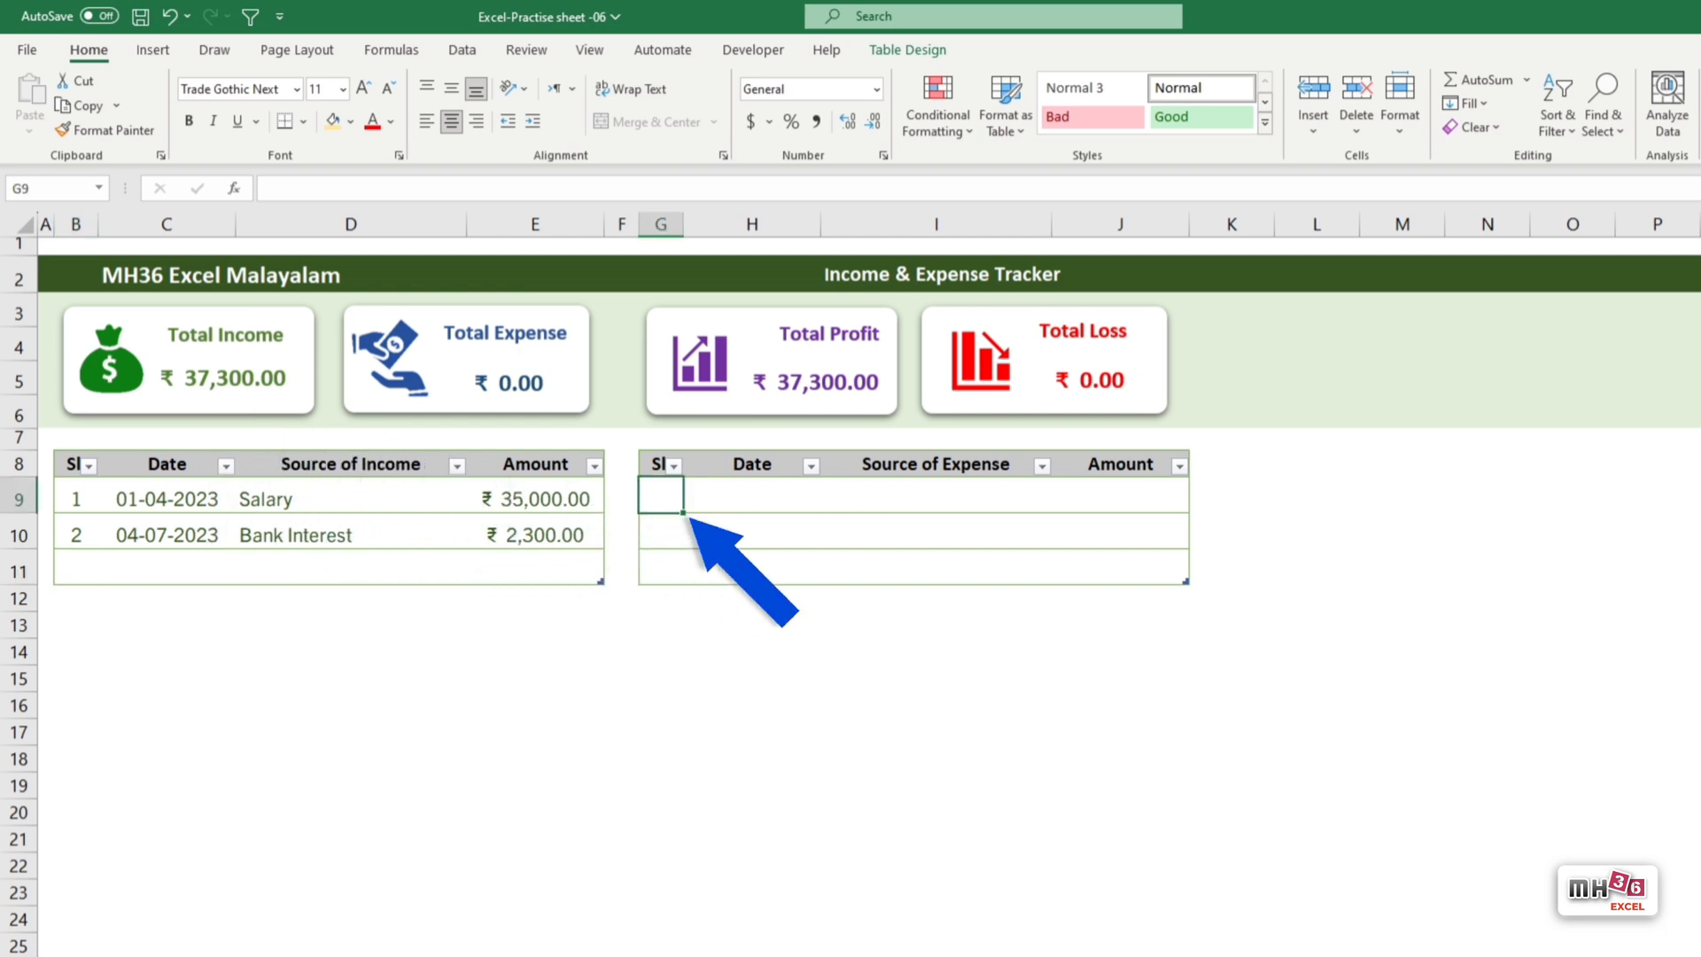
type("1")
key("Tab")
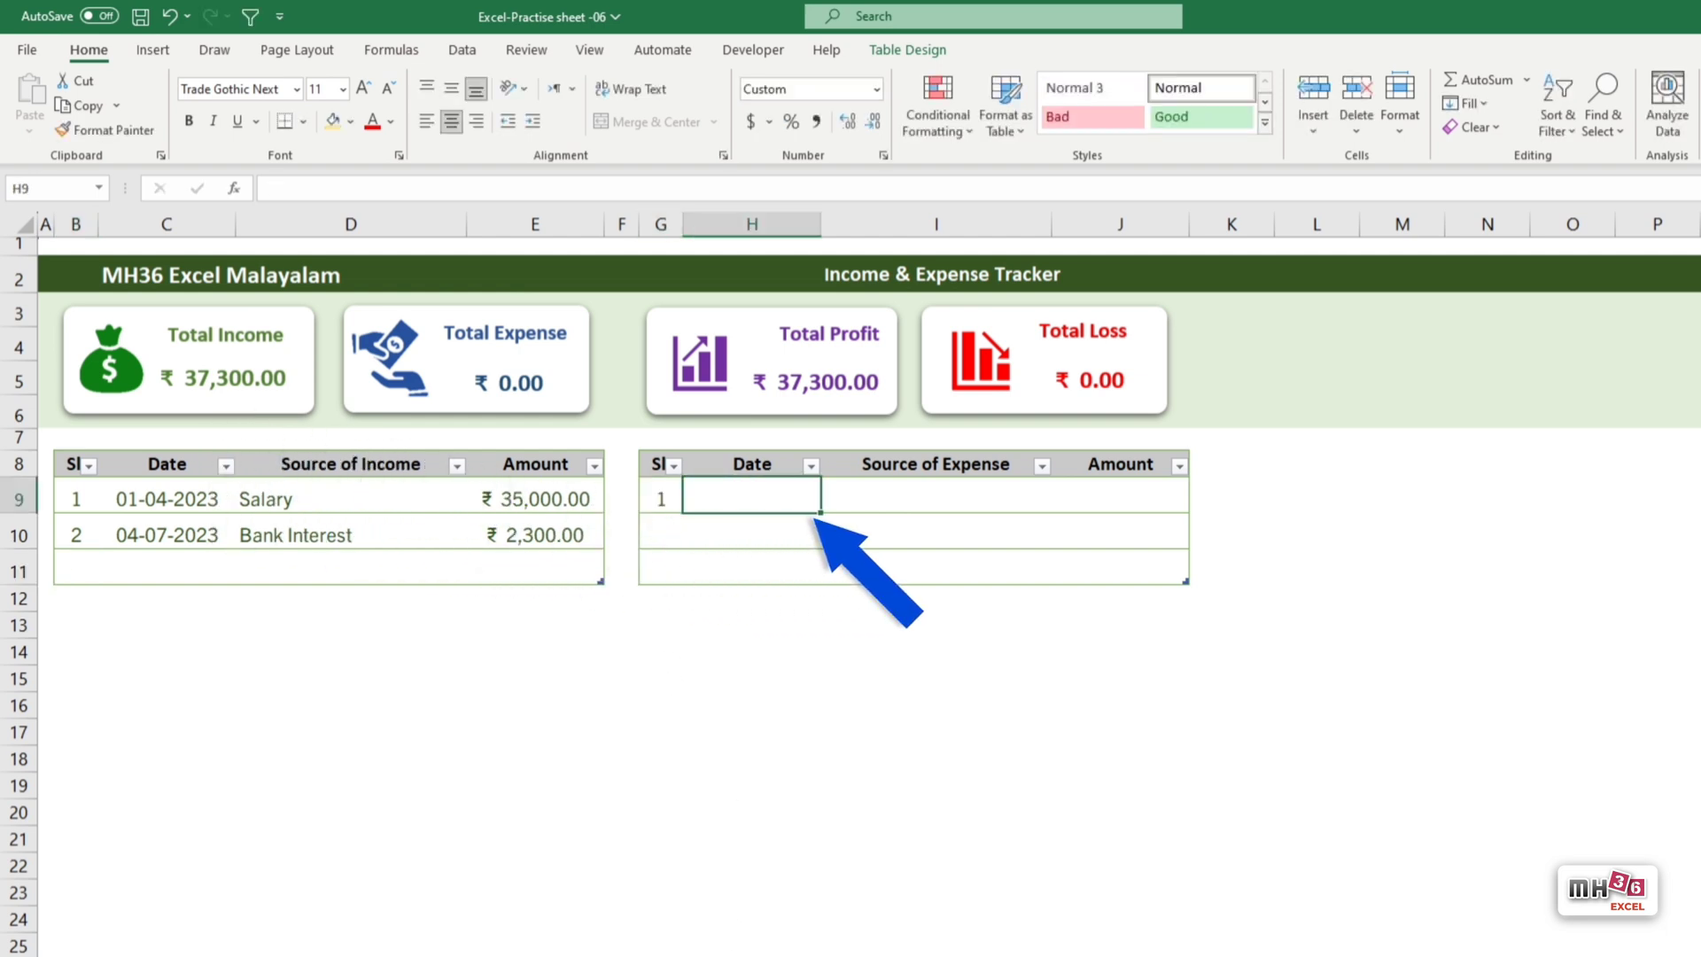
type("8/7/2023")
key("Tab")
type("P")
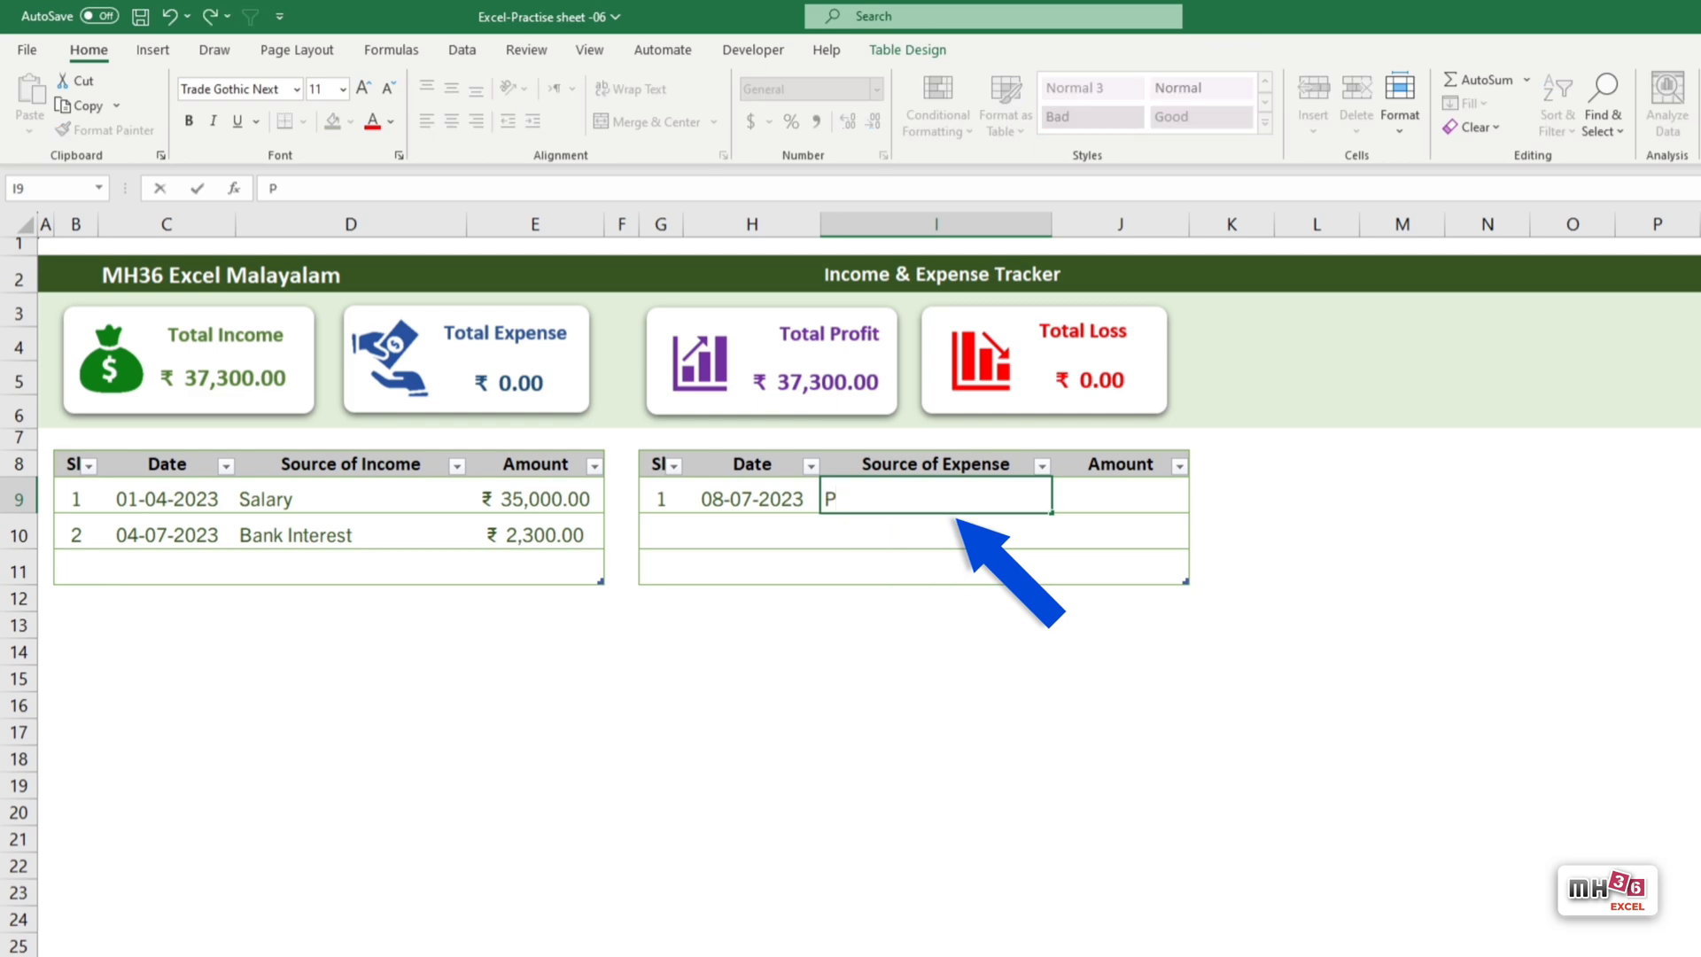
type("urchase Mobile")
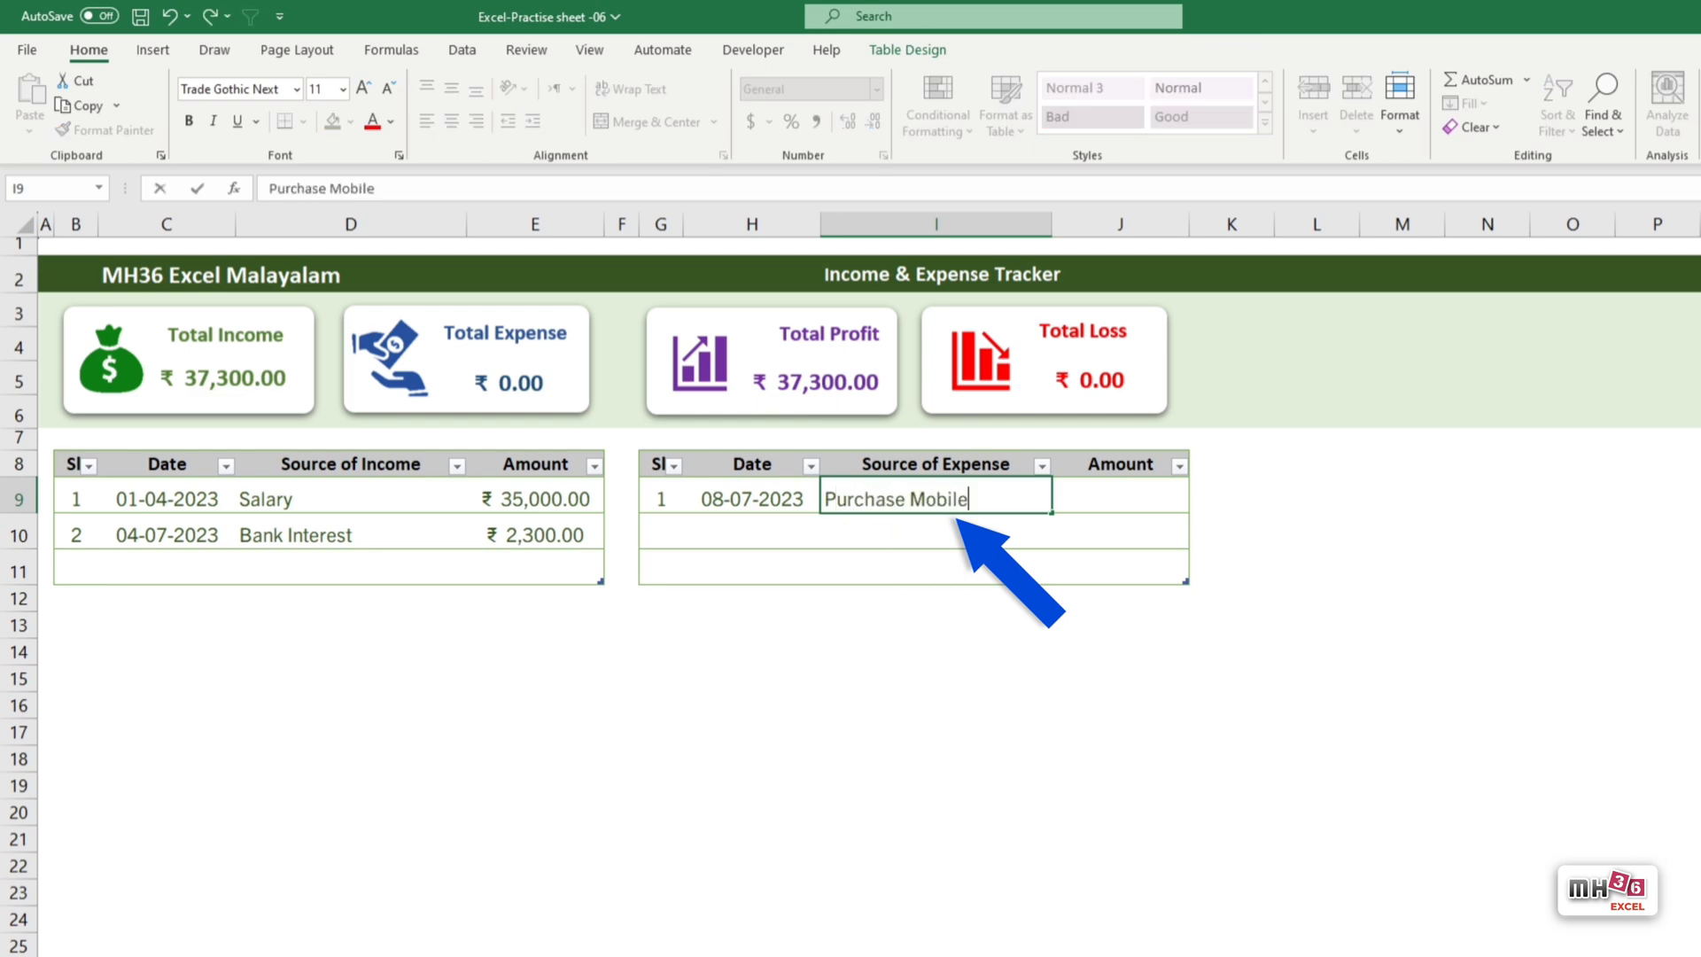
key("Tab")
type("2350")
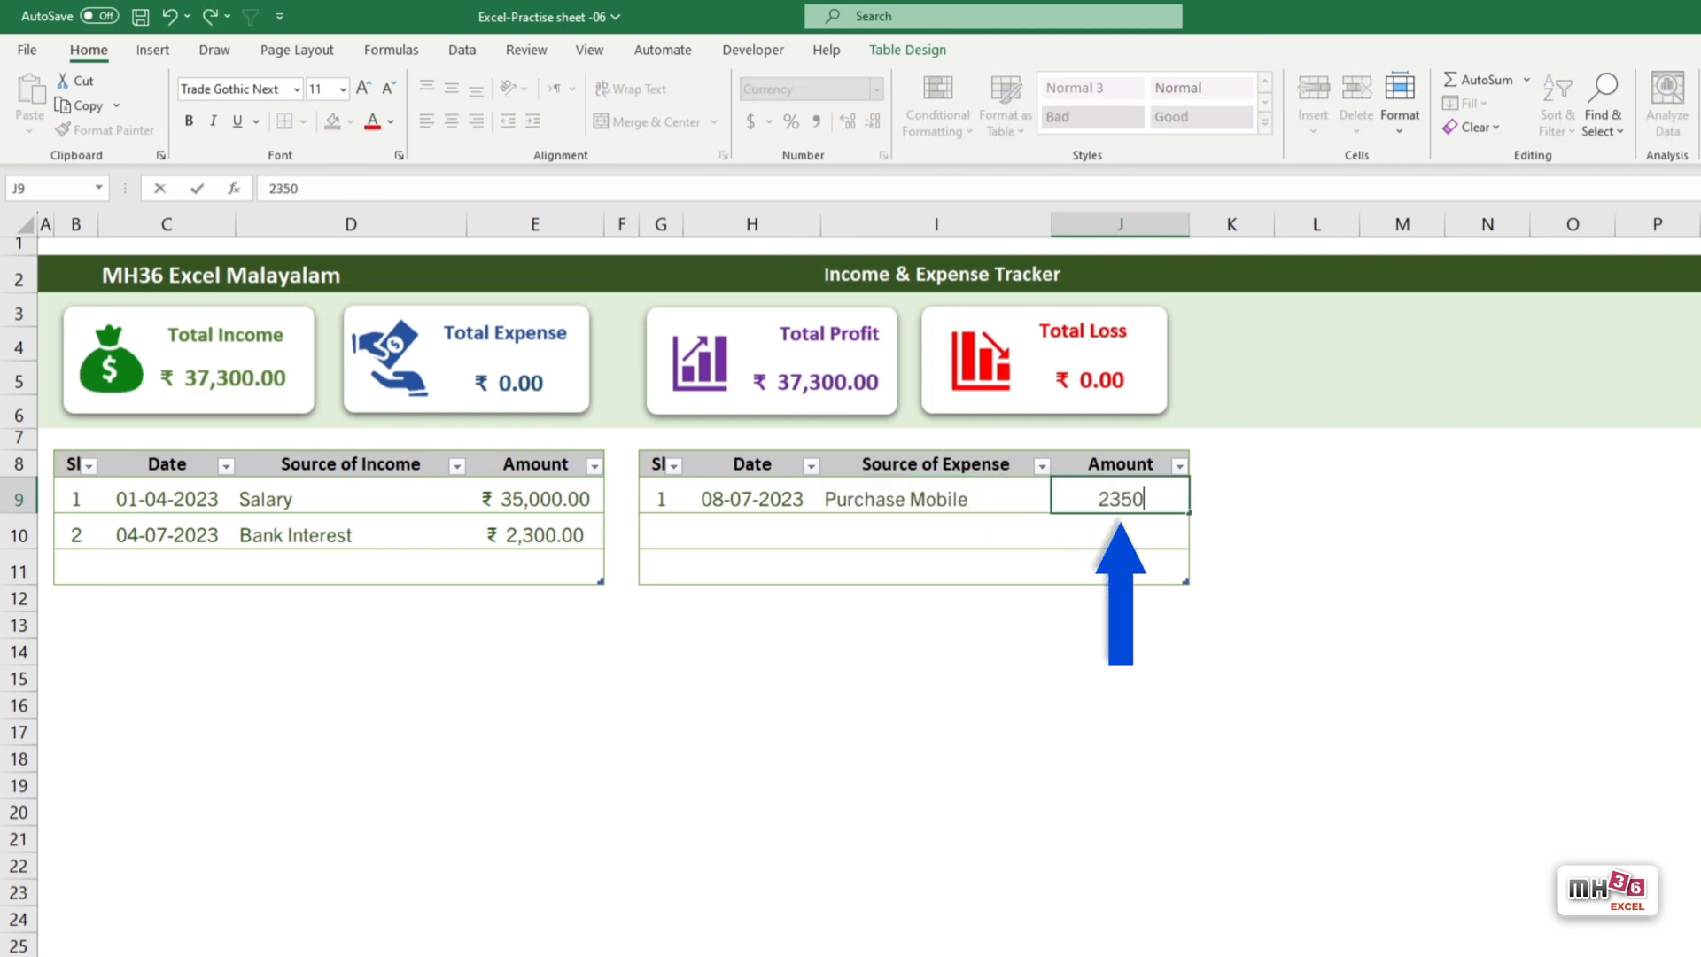
type("0")
key("Tab")
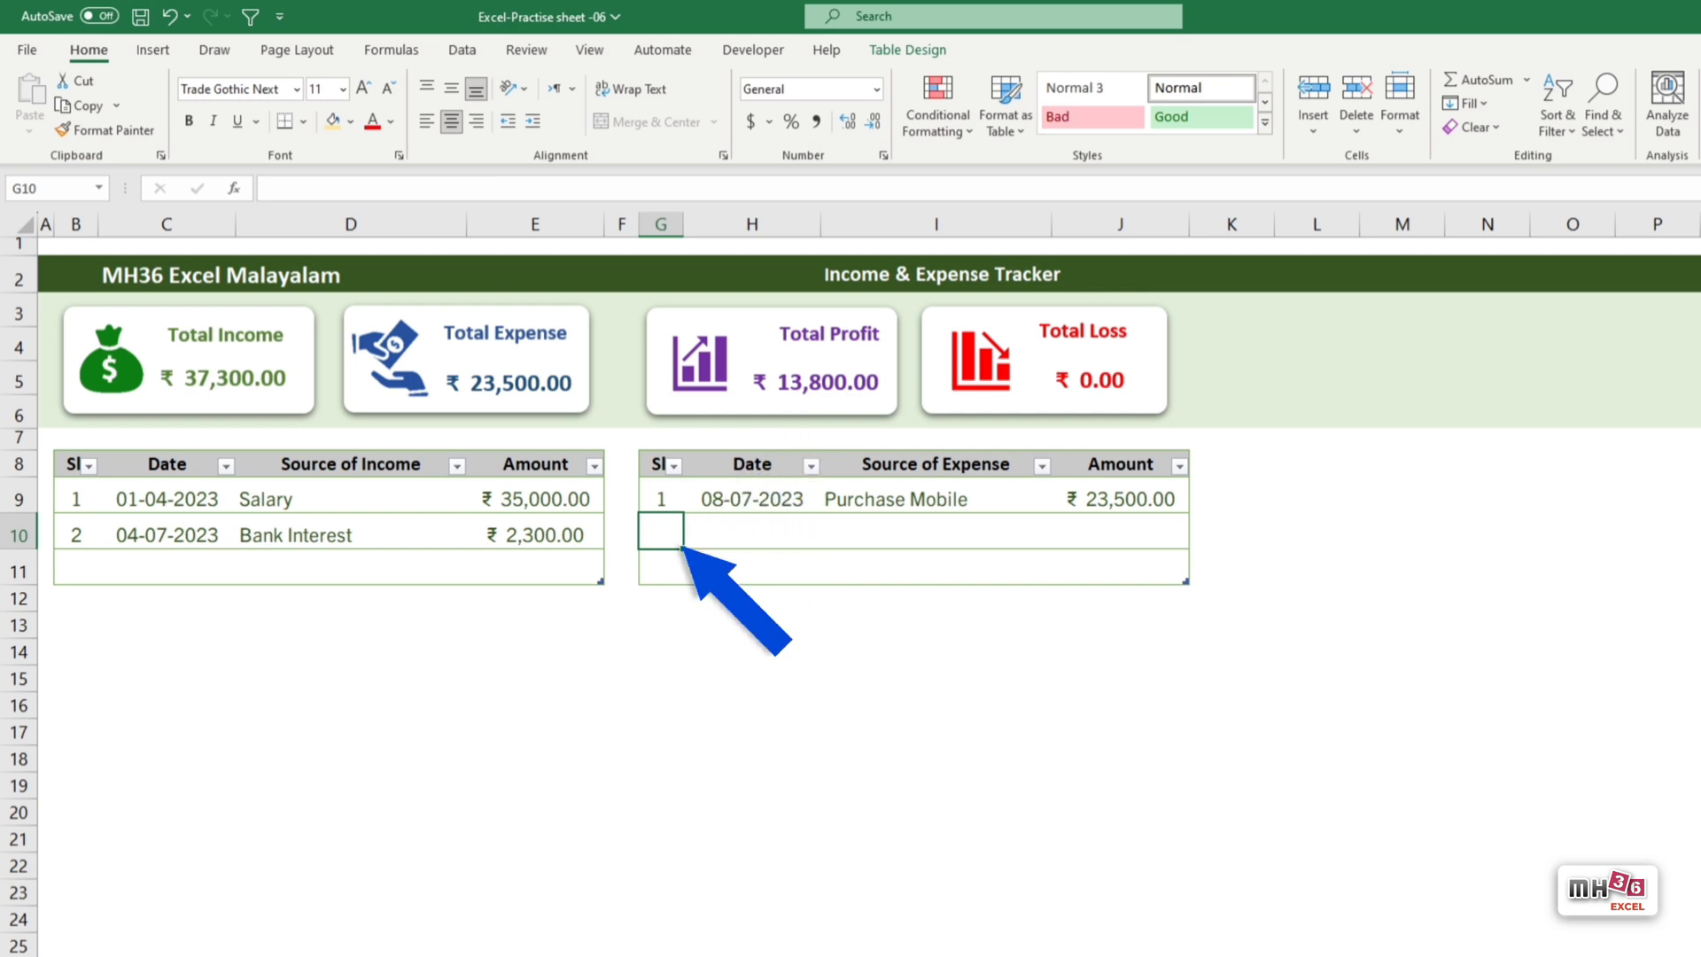
Enter expense row 2: serial 2, date 10/7, Recharge, amount 599.
type("2")
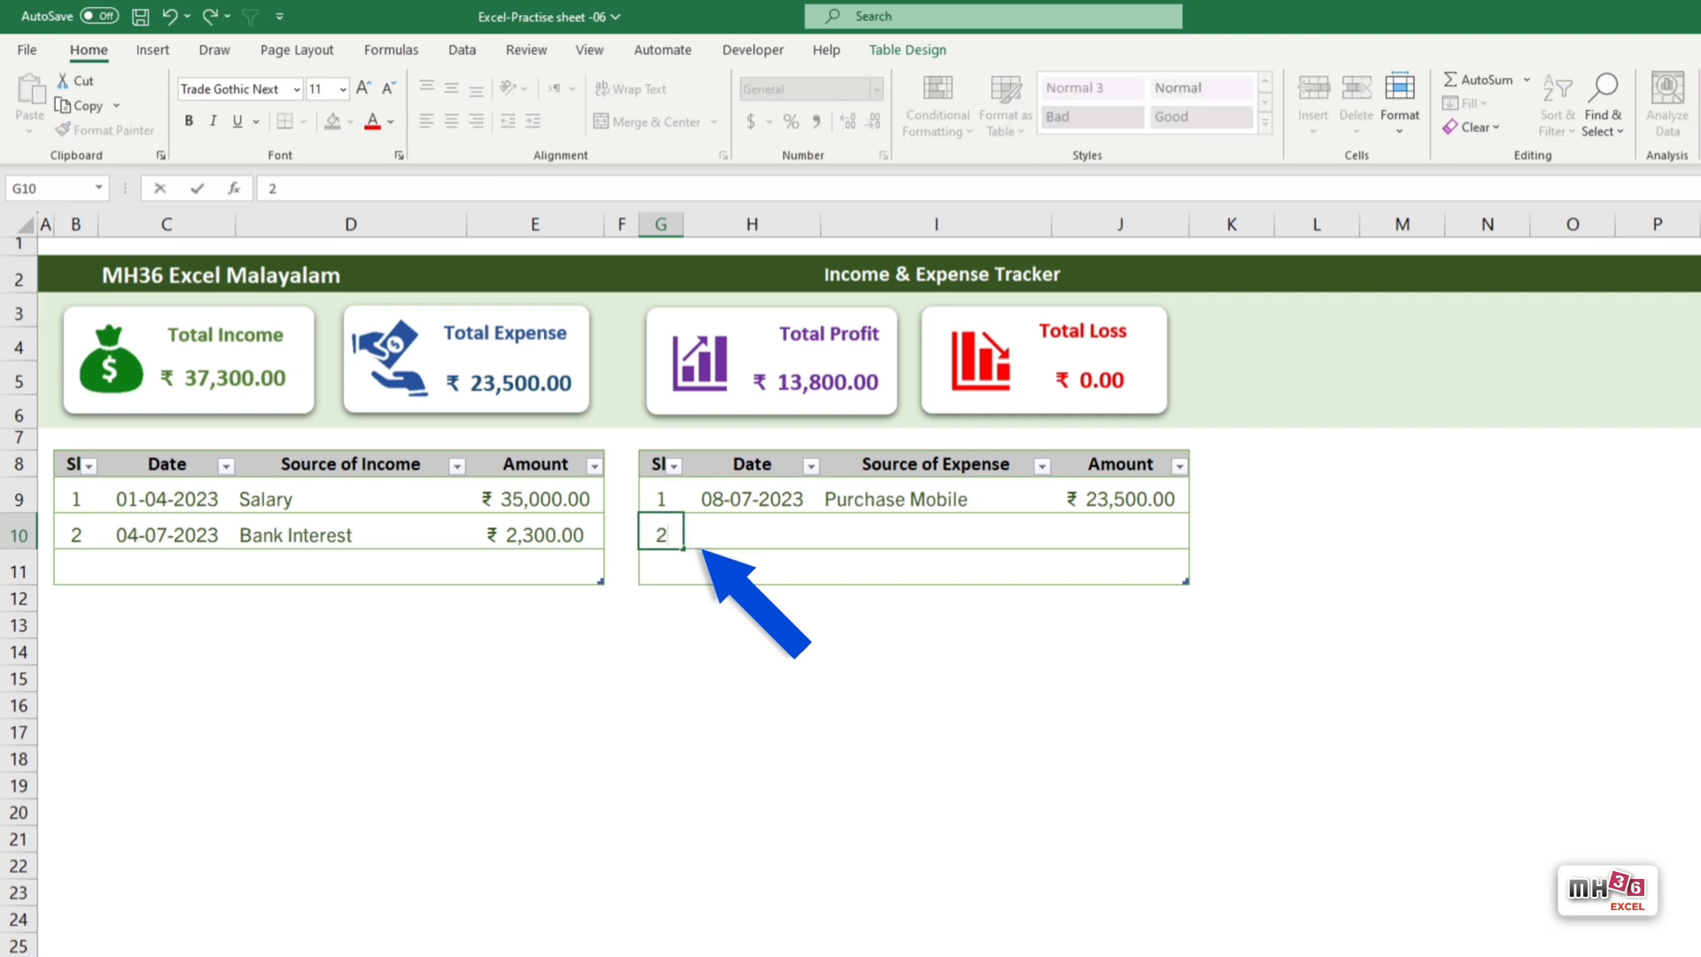
key("Tab")
type("10//")
key("BackSpace")
type("7")
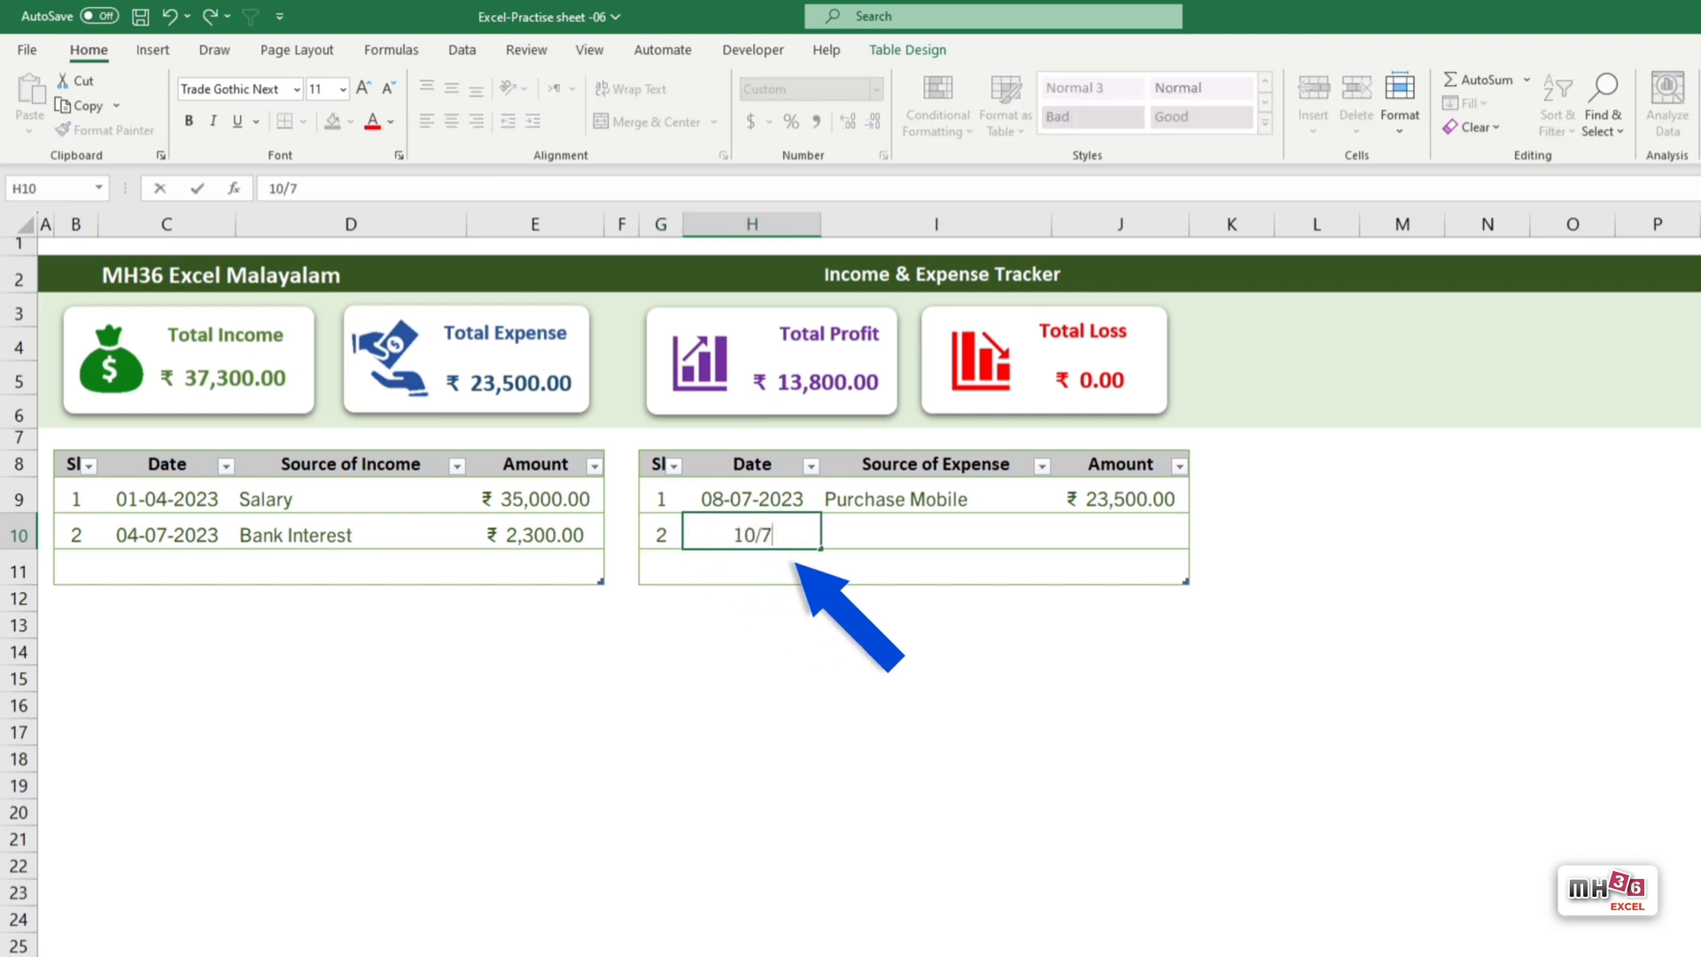
key("Tab")
type("Recharge")
key("Tab")
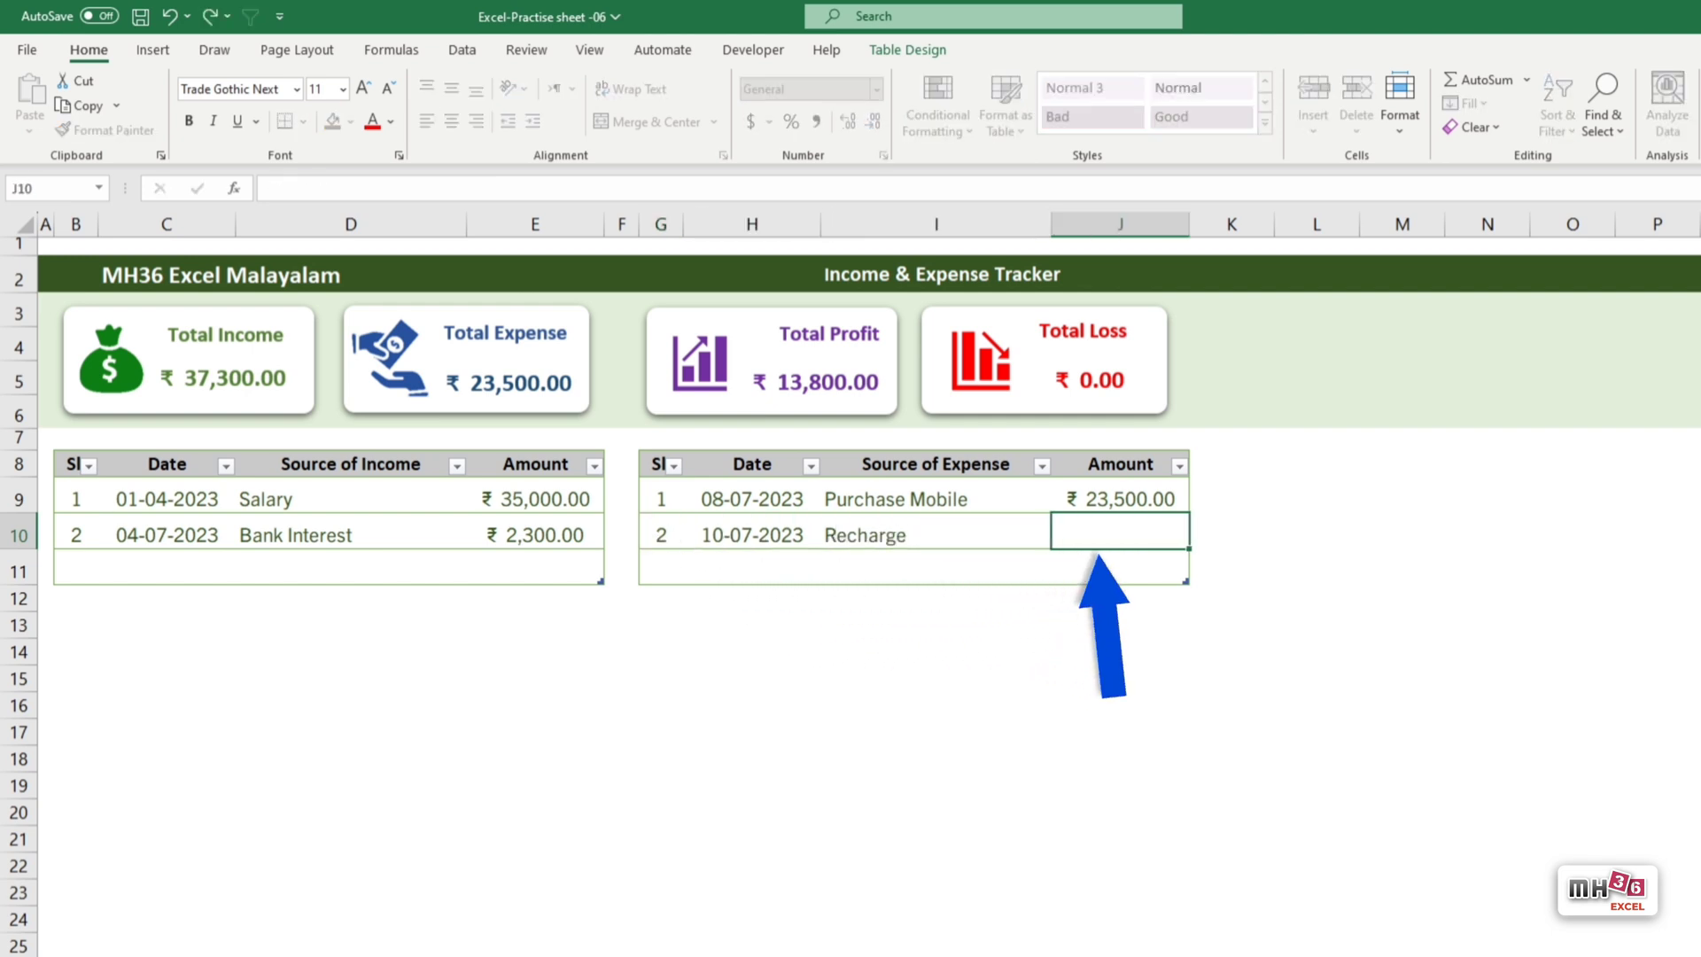
type("599")
key("Return")
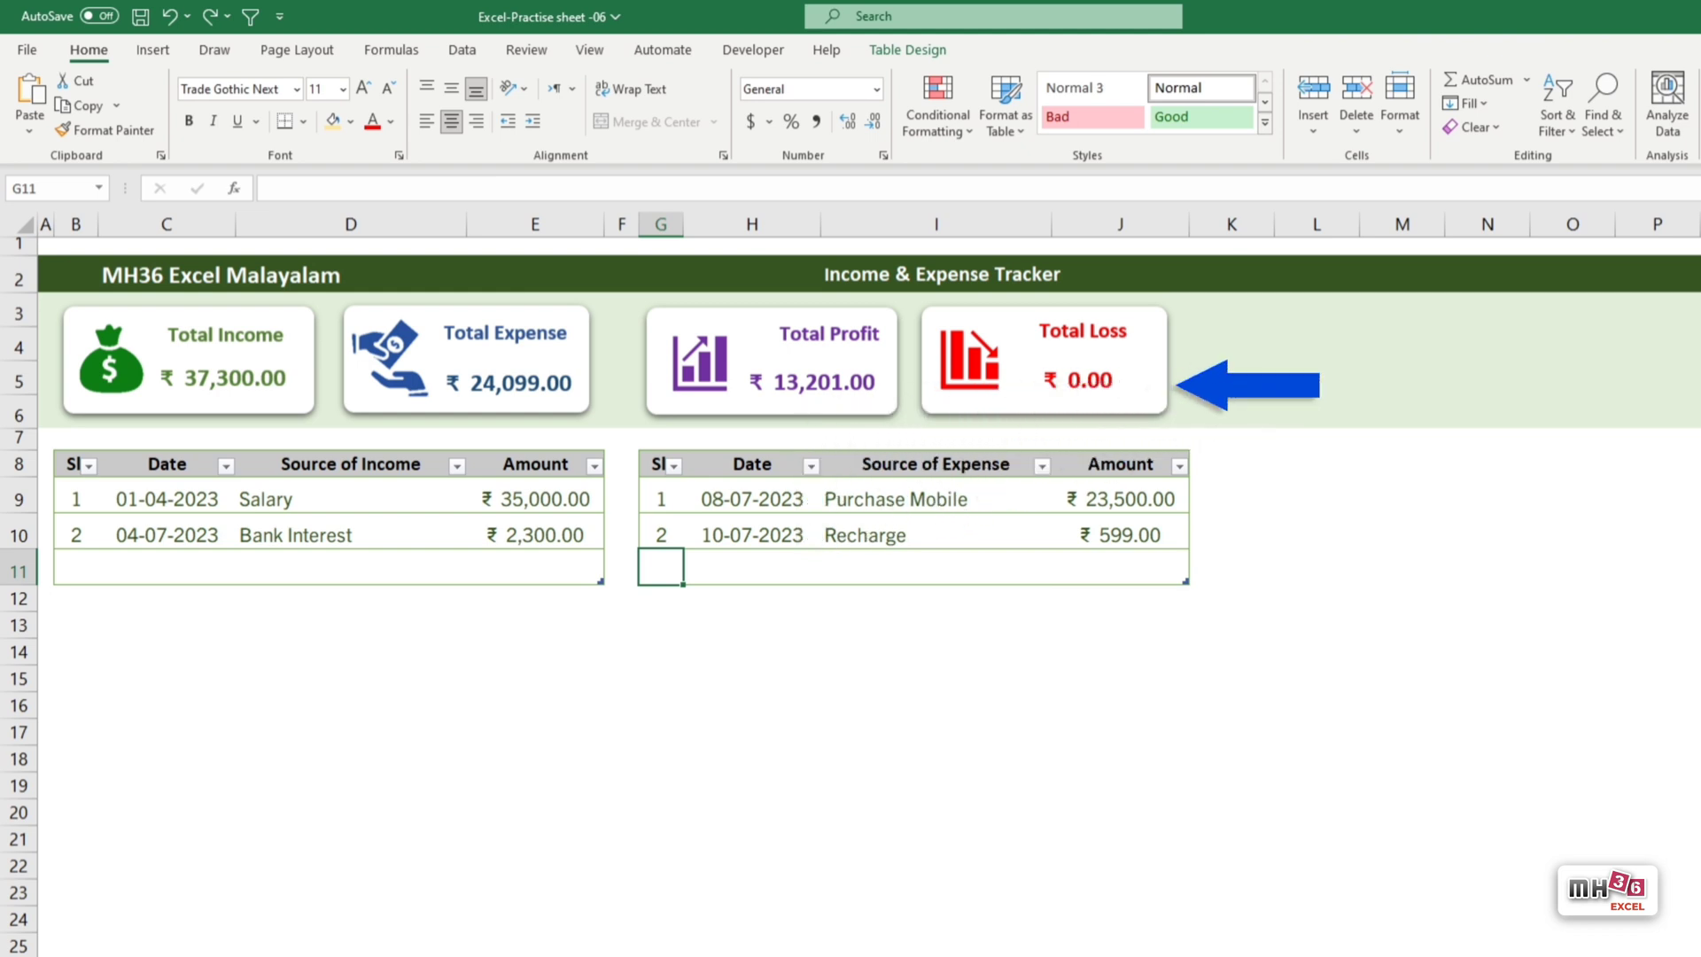
Enter expense row 3: serial 3, date 15/7, House Rent, amount 15000.
type("3")
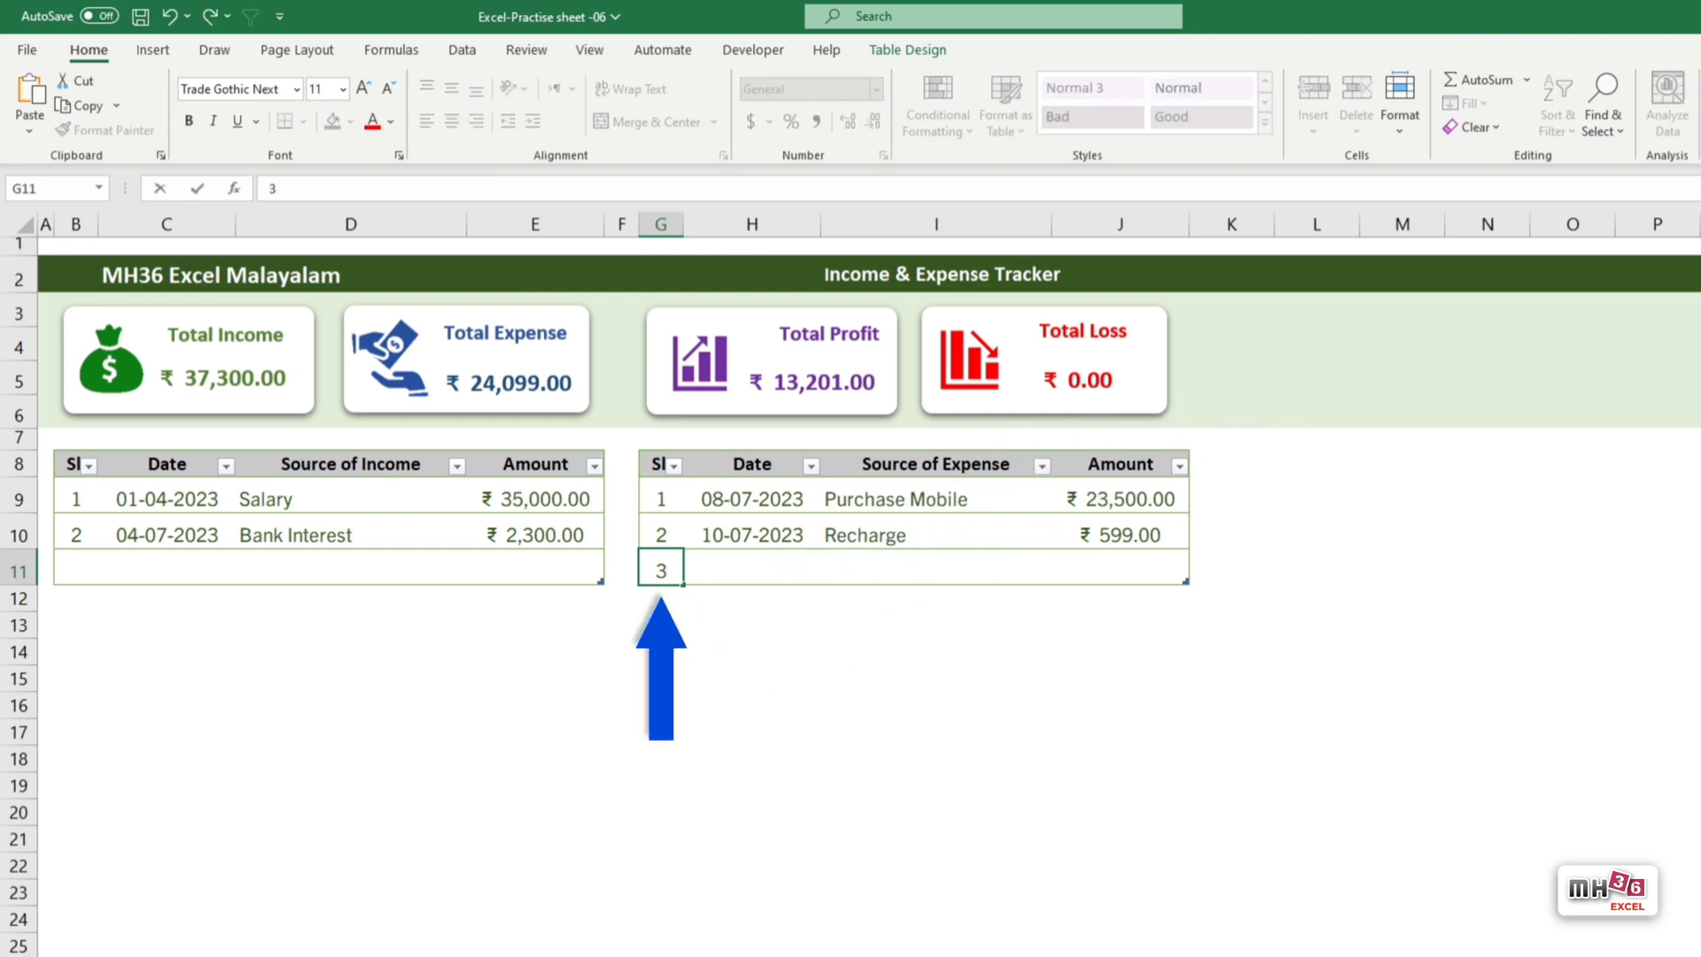
key("Tab")
type("15/7")
key("Tab")
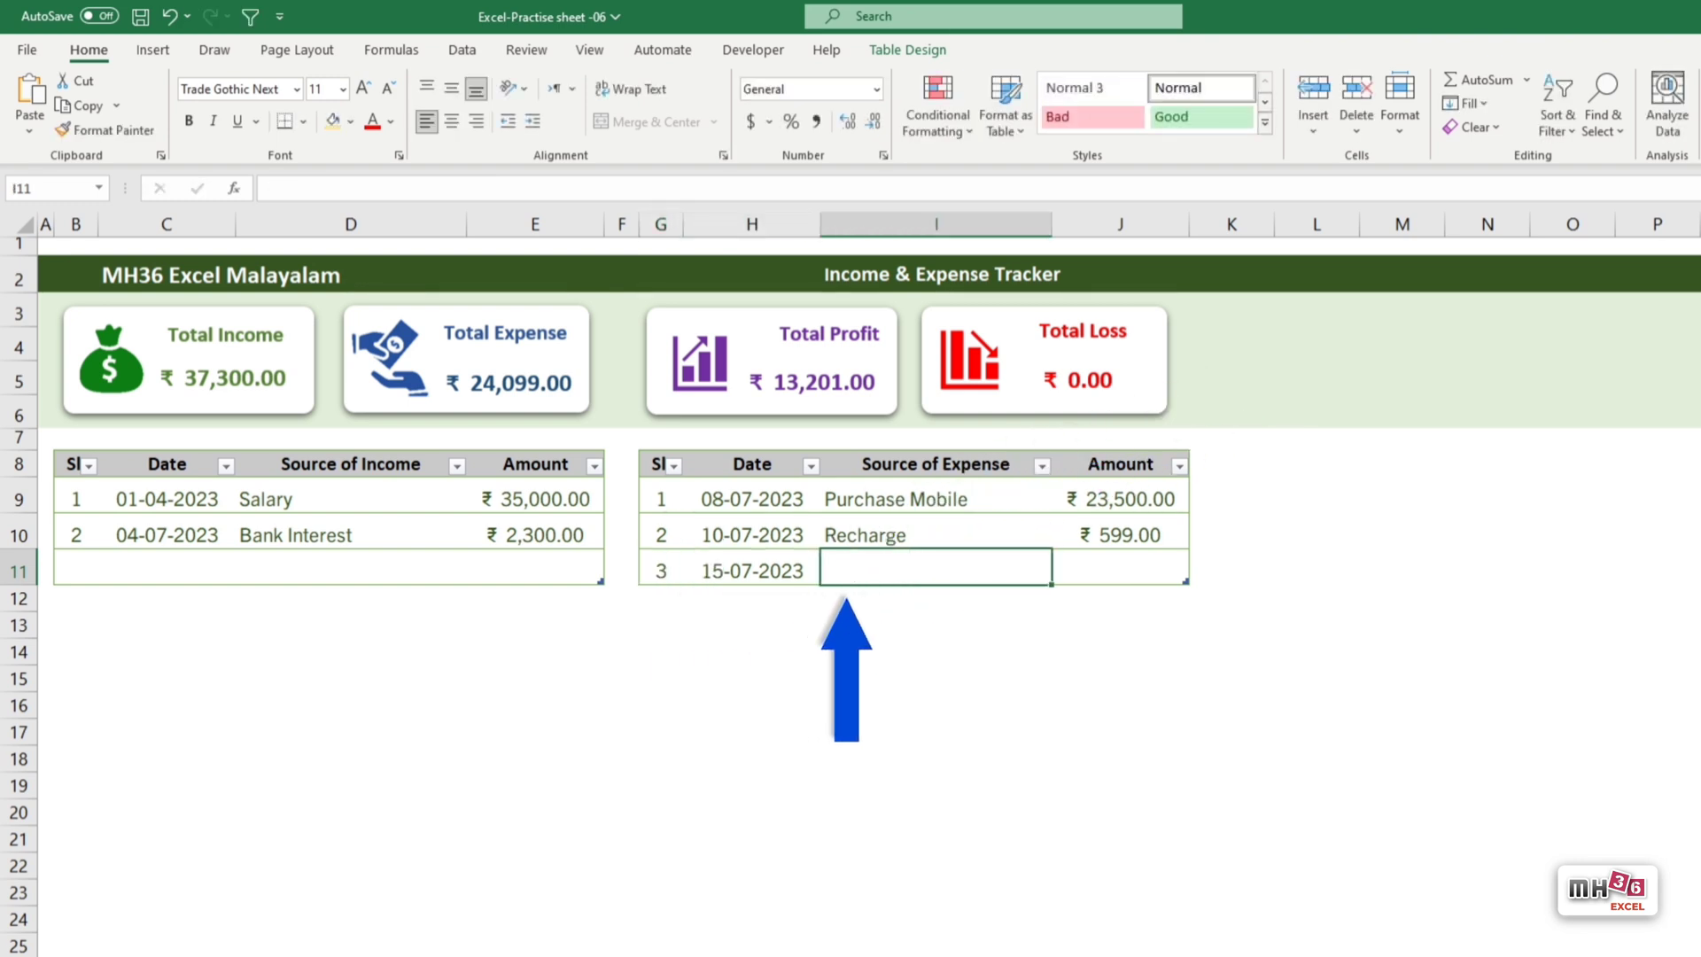
type("House ")
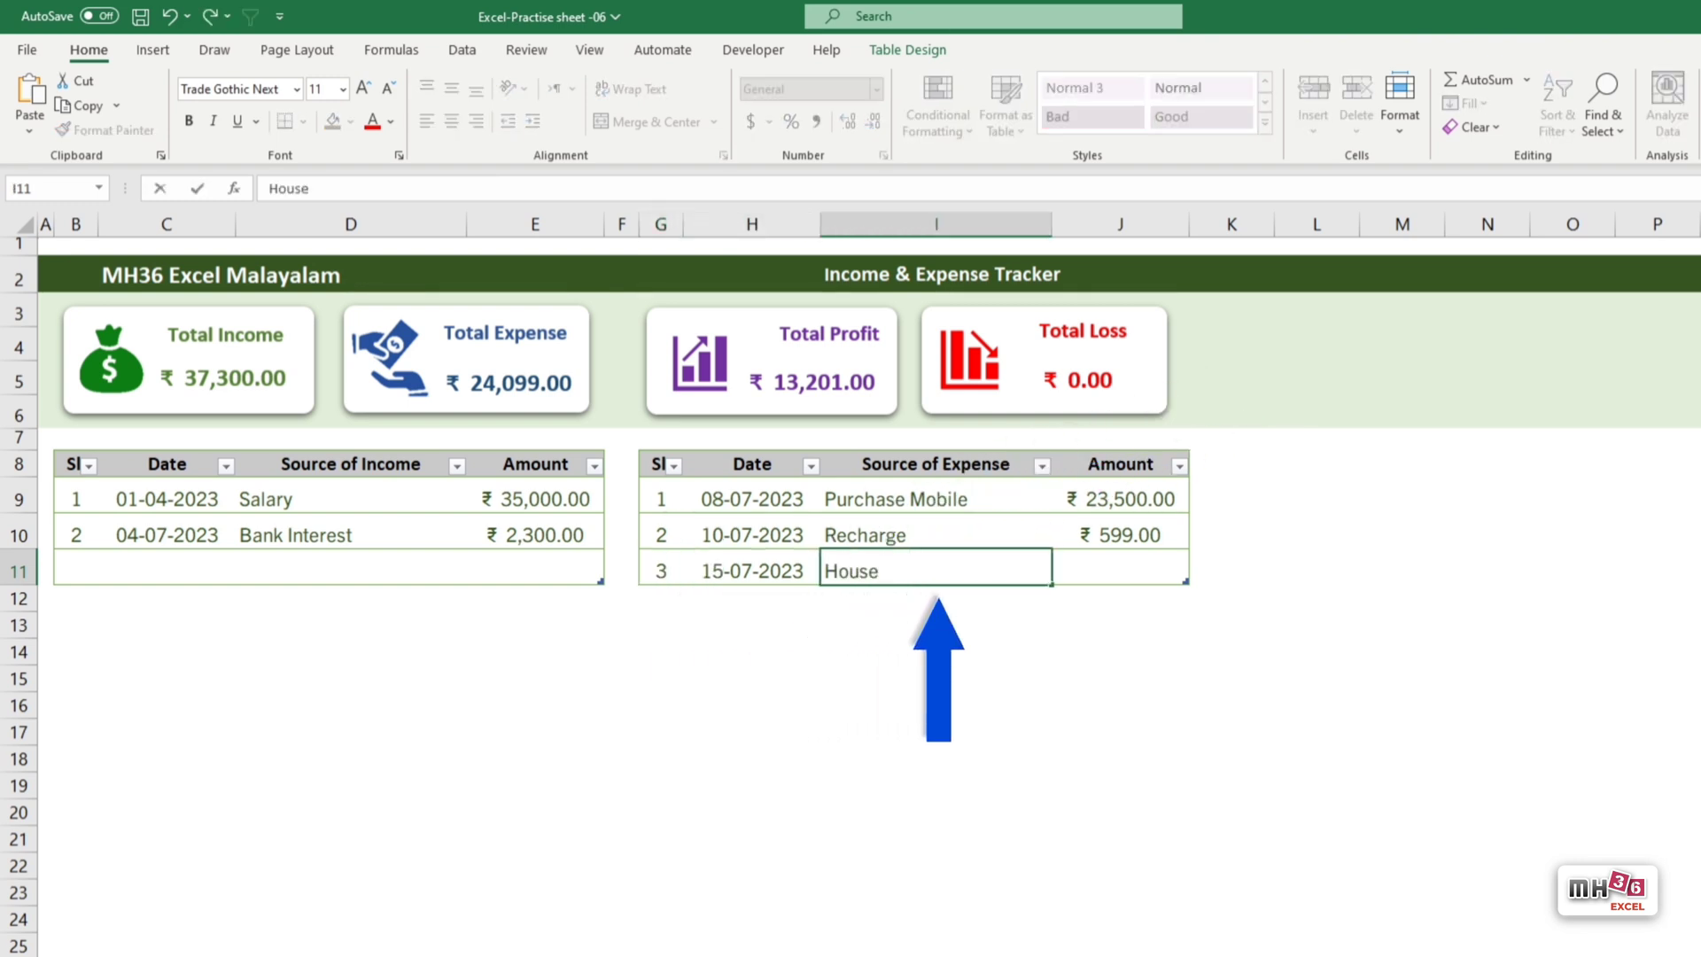
type("Rent")
key("Tab")
type("15")
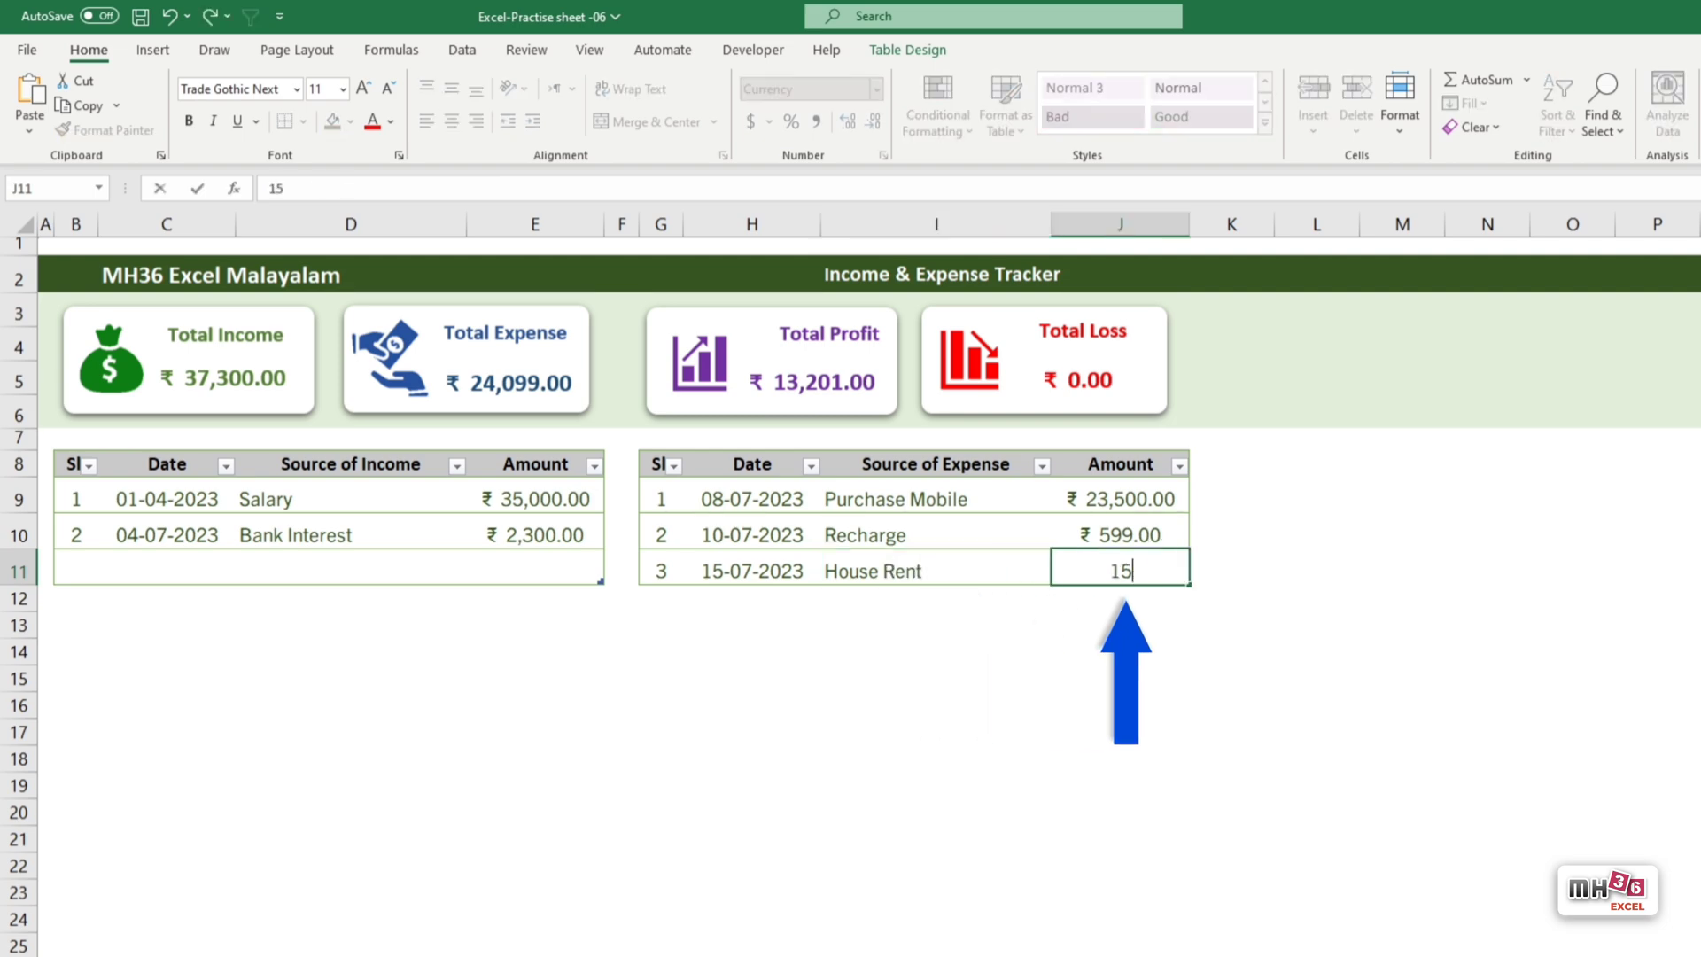
type("000")
key("Return")
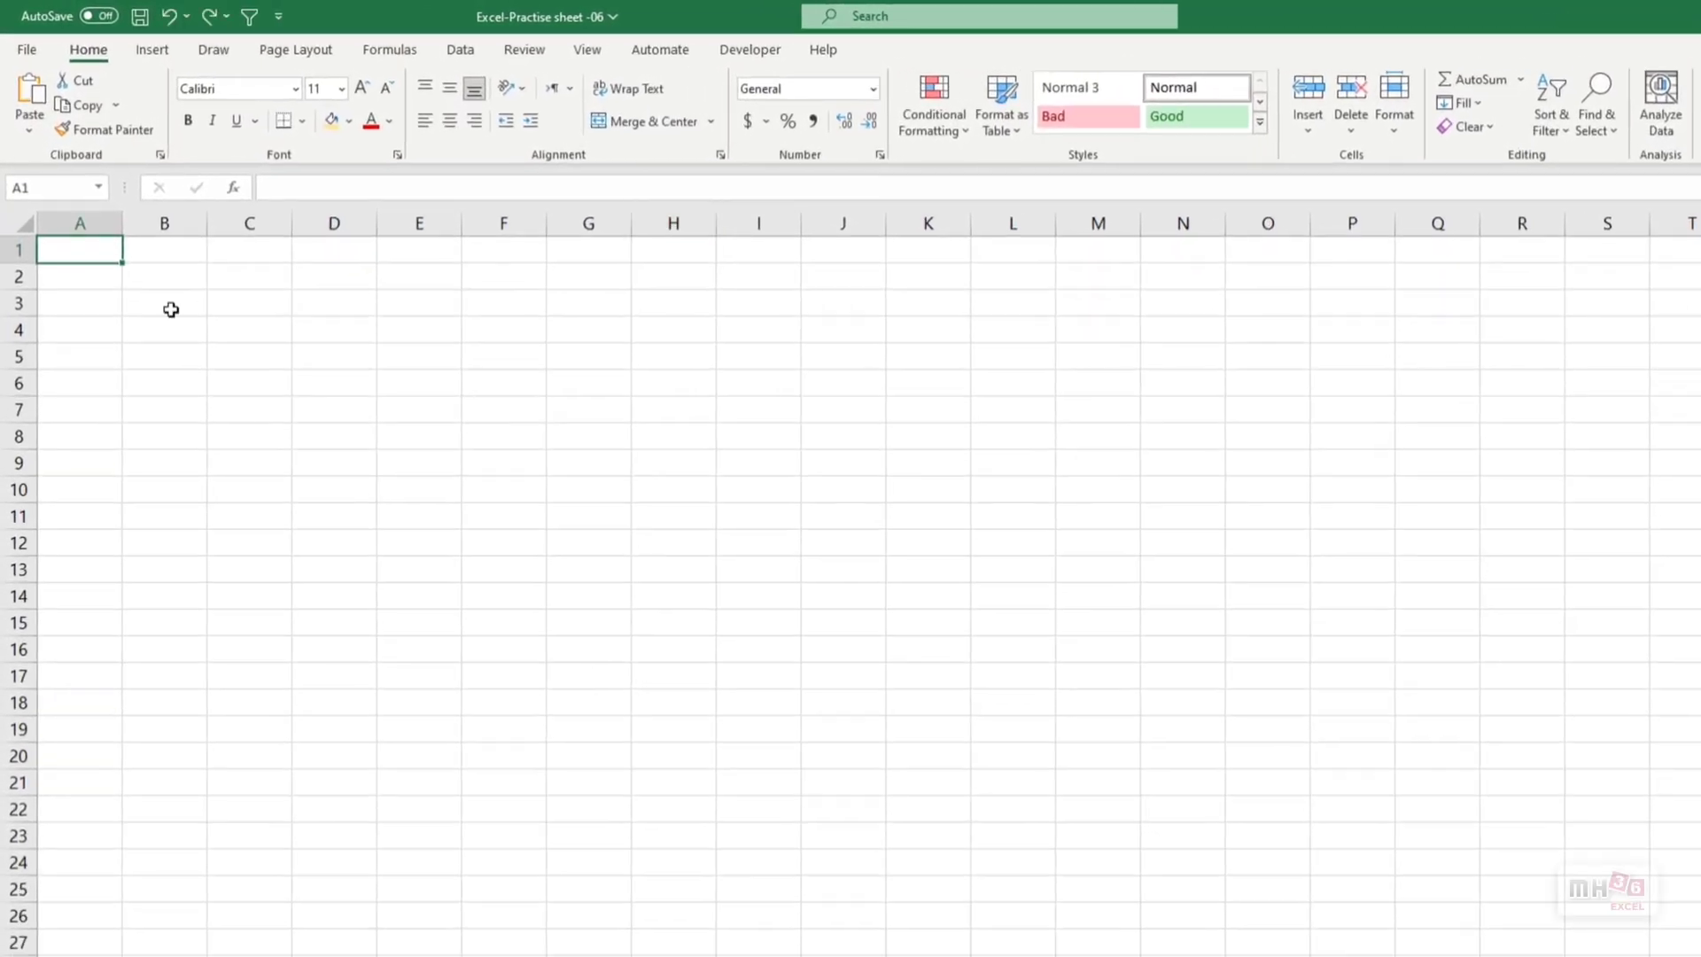
Fill rows 3–6 with Green, Accent 6, Lighter 80% and narrow column A to a thin margin.
left_click_drag(18, 303, 20, 383)
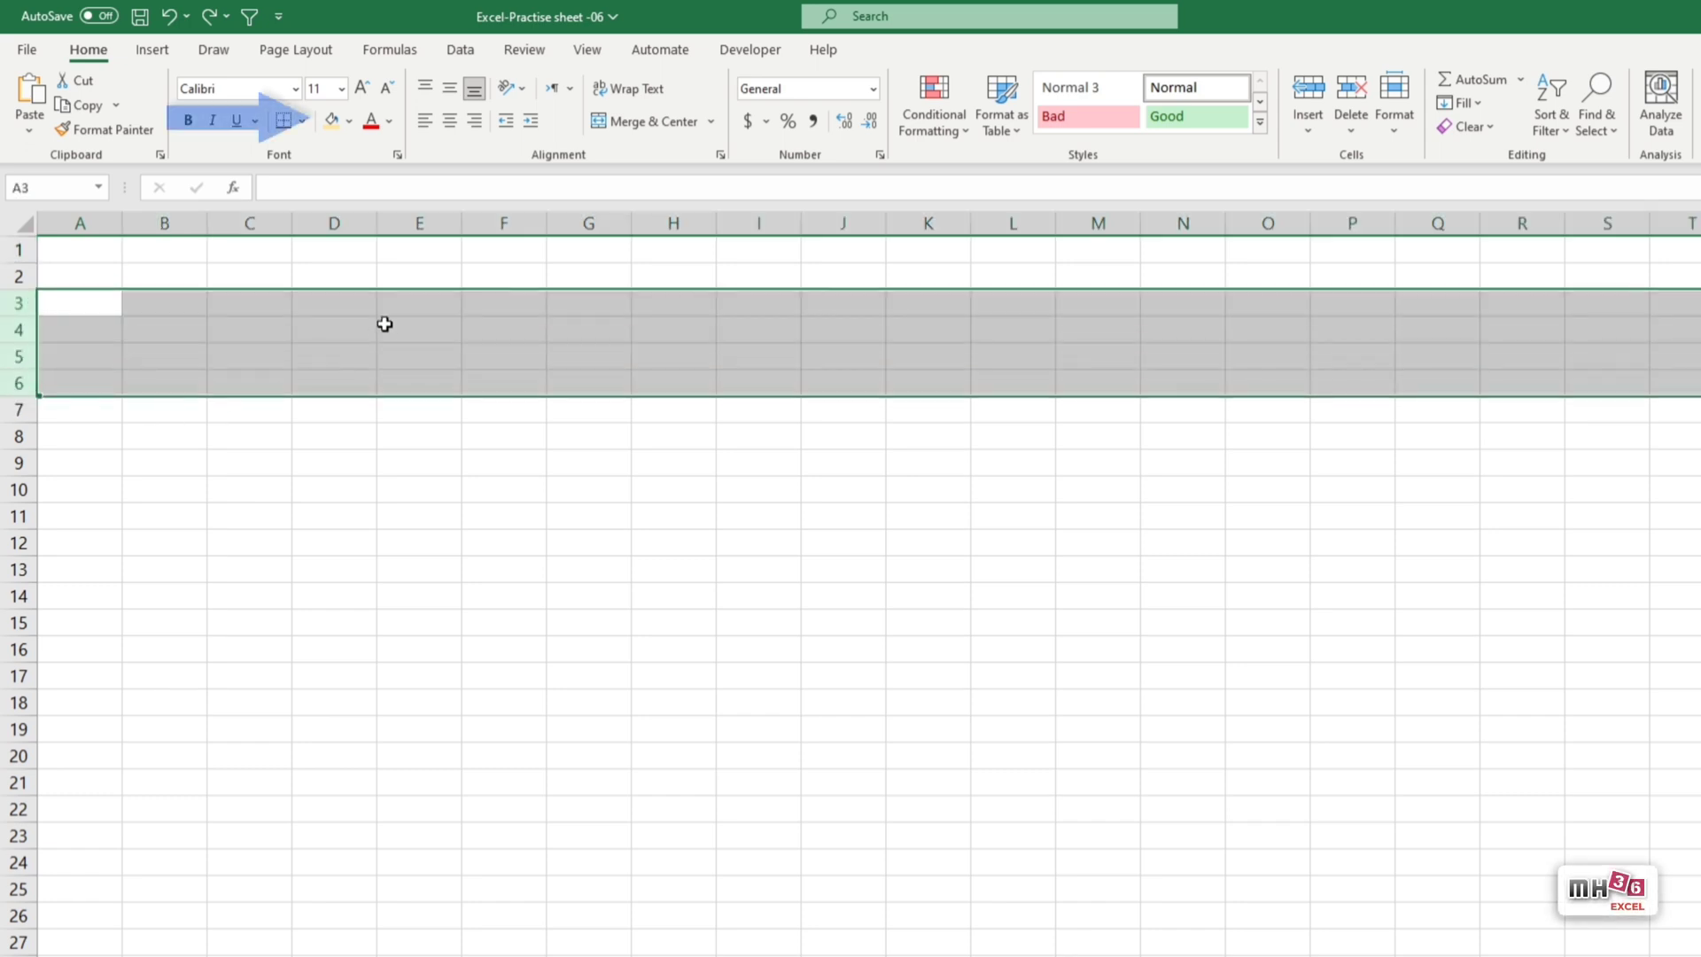
left_click(349, 121)
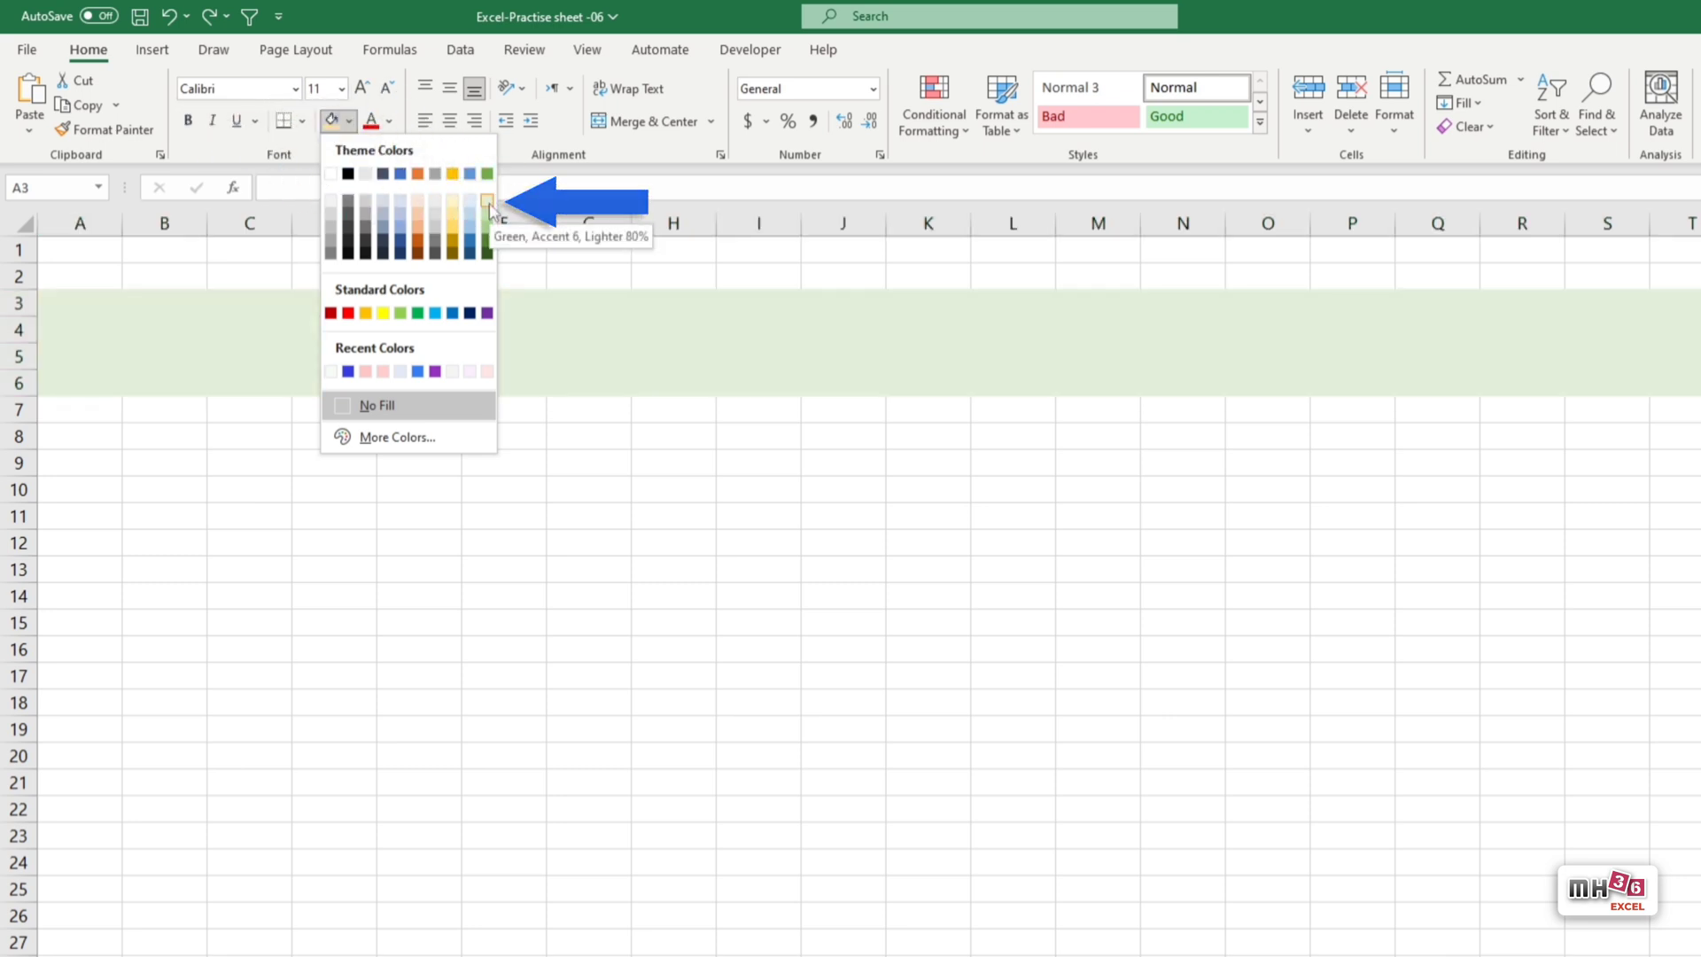
left_click(488, 202)
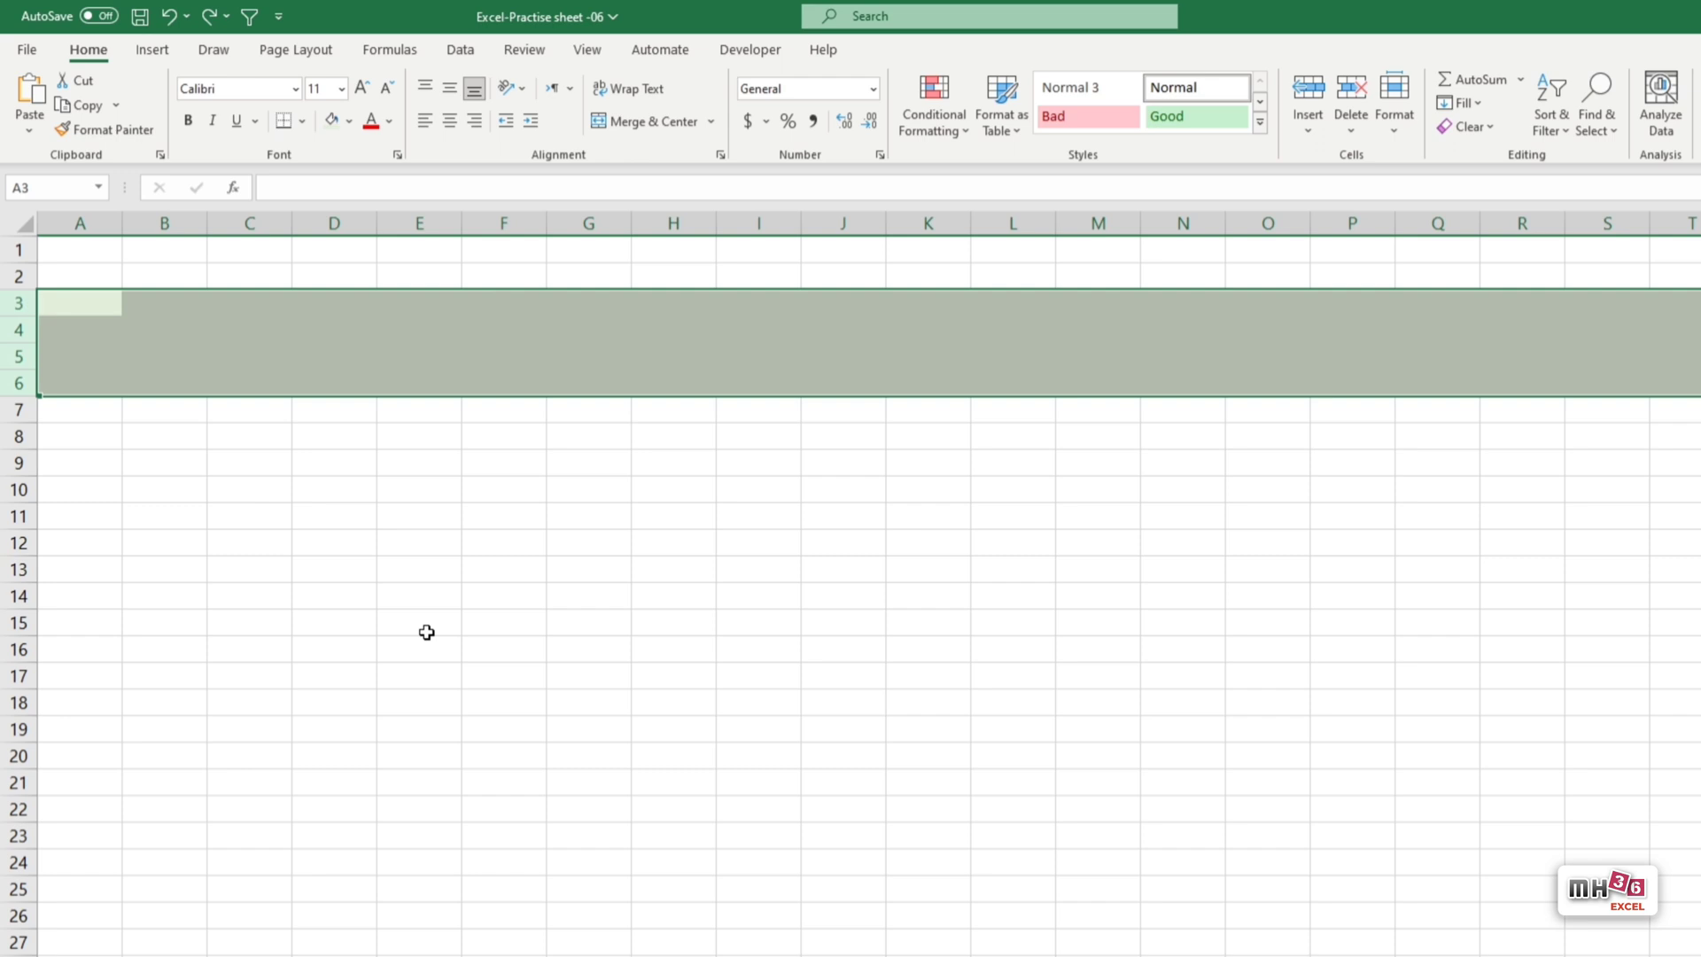
left_click(93, 249)
mouse_move(121, 223)
left_mouse_down()
mouse_move(58, 302)
mouse_move(17, 256)
mouse_move(17, 297)
left_mouse_up()
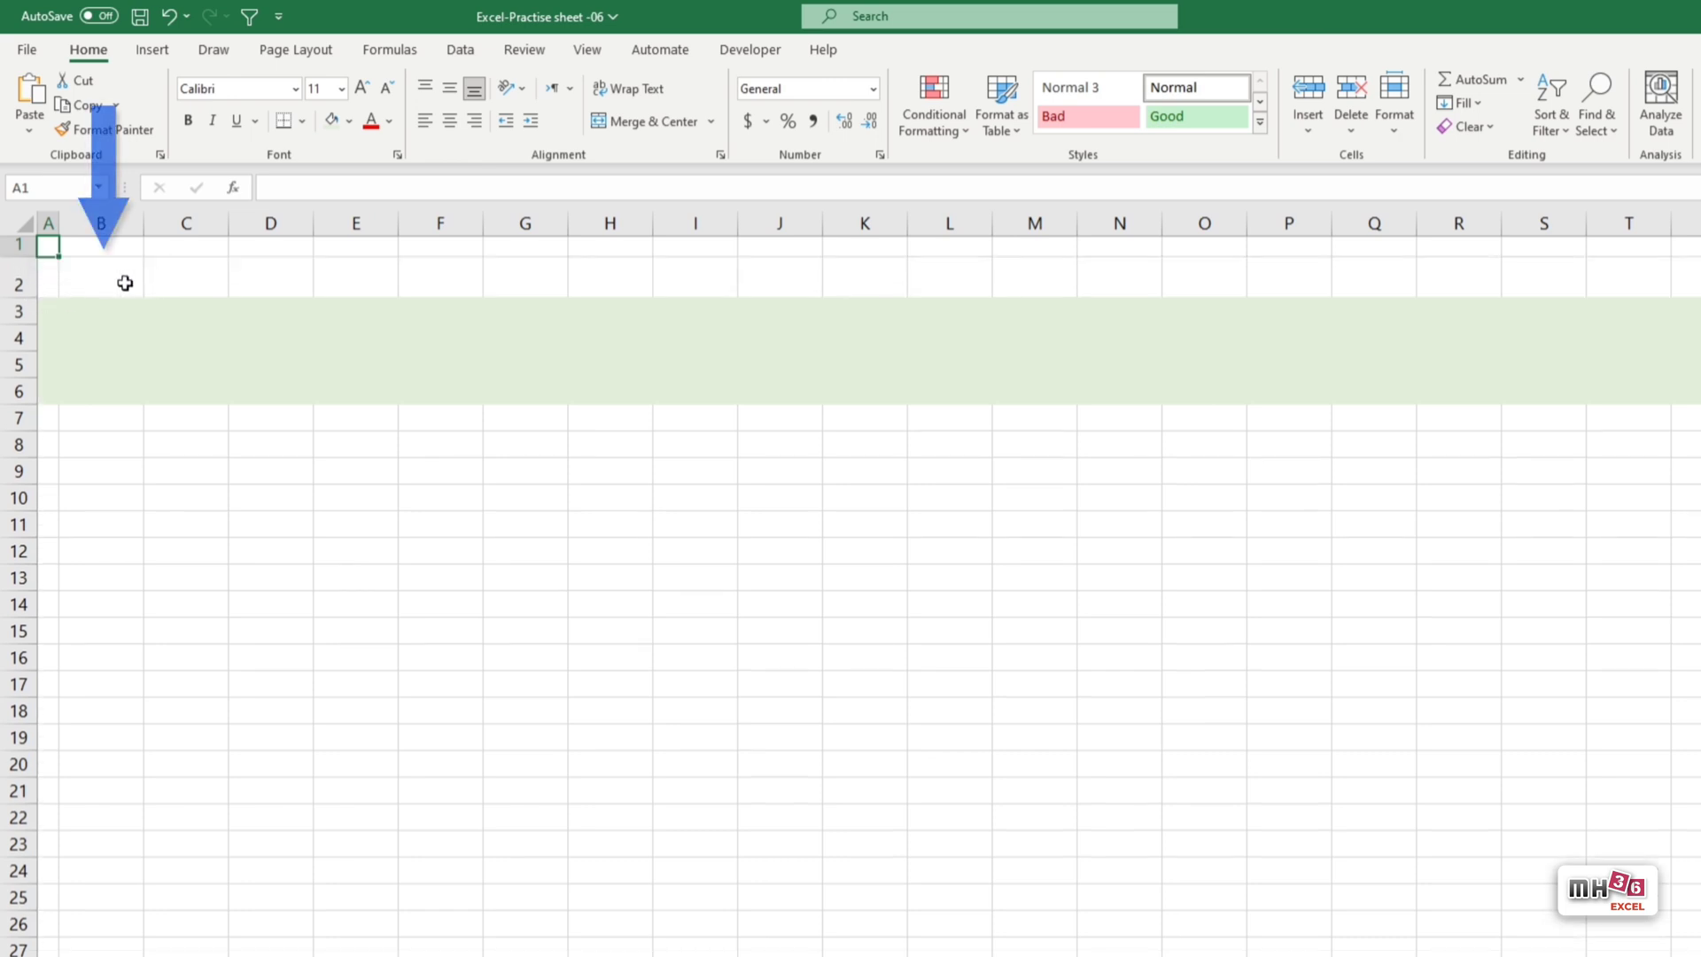
Enter the title 'MH36 Excel' in cell B2.
left_click(125, 283)
double_click(127, 280)
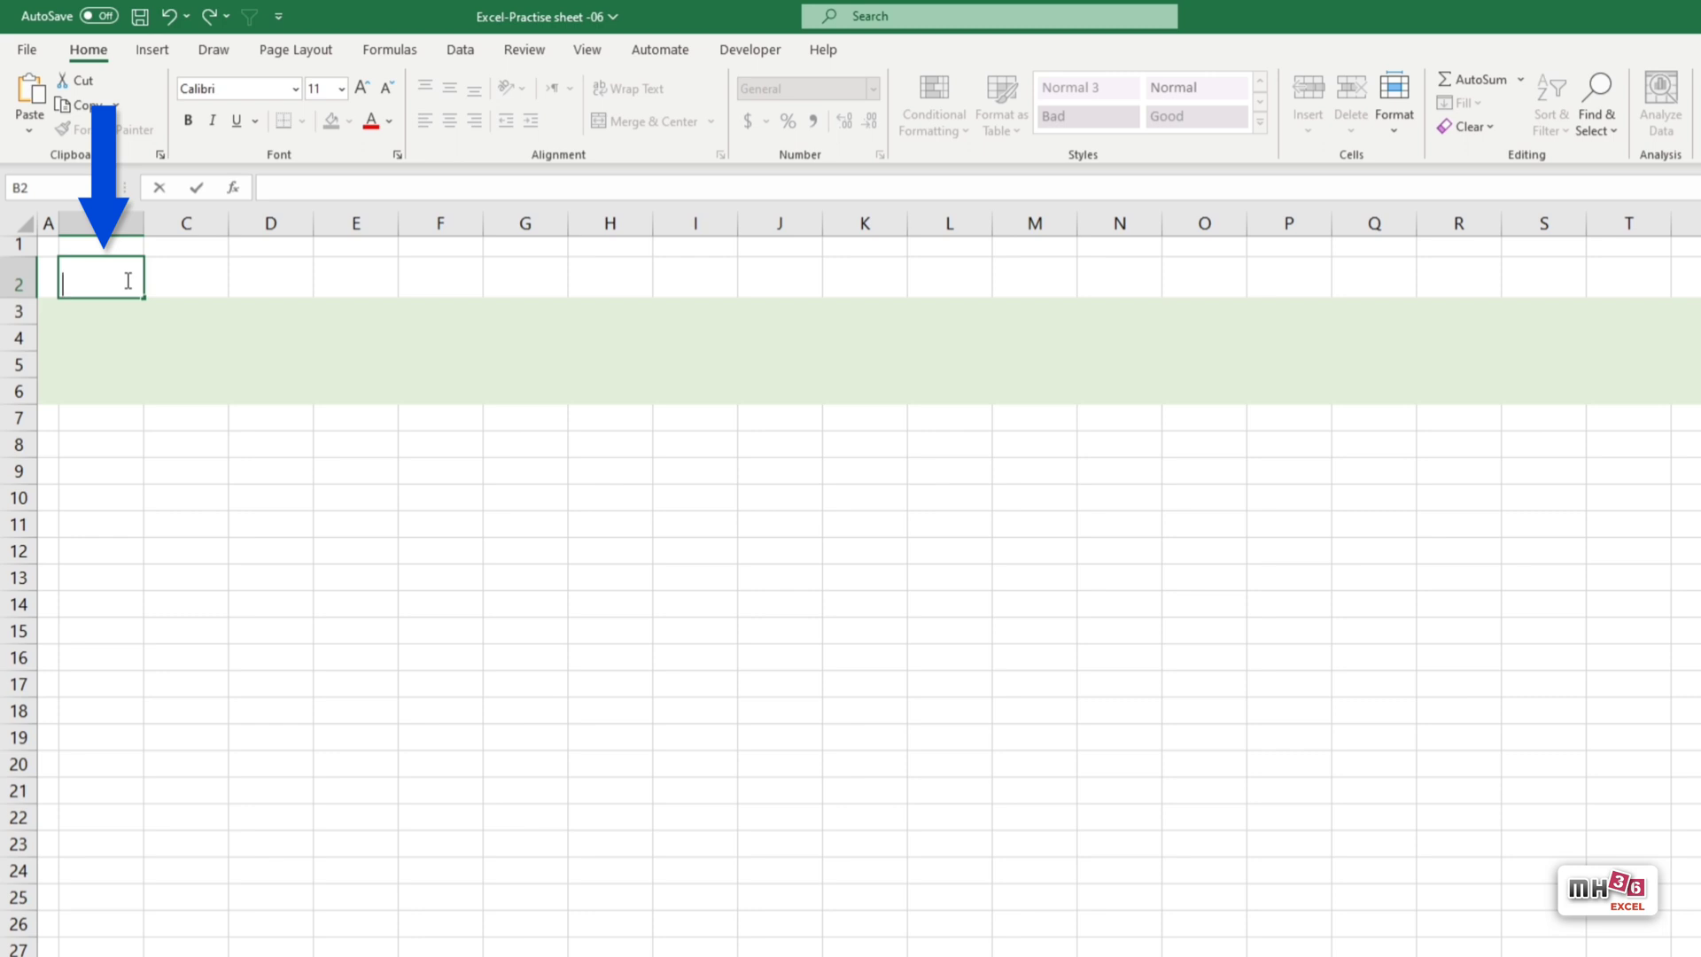
type("MH36 E")
type("xcel")
left_click(557, 542)
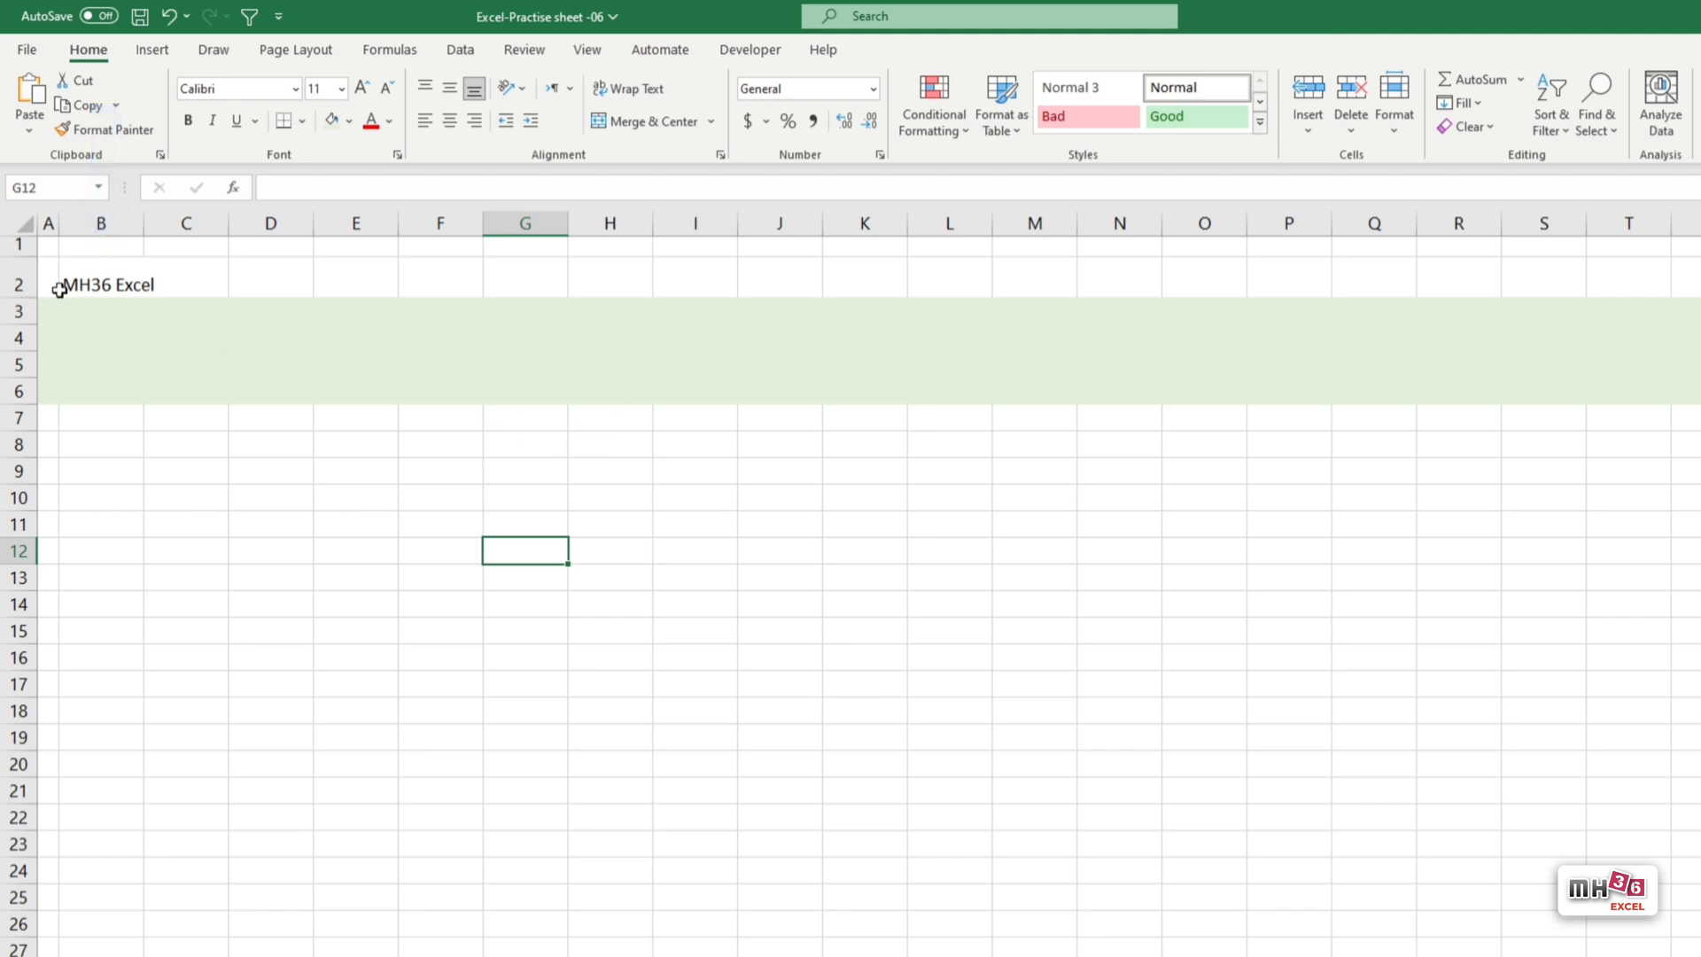
Give row 2 a dark green fill with bold, white, 14-pt, vertically centred title text.
left_click(10, 280)
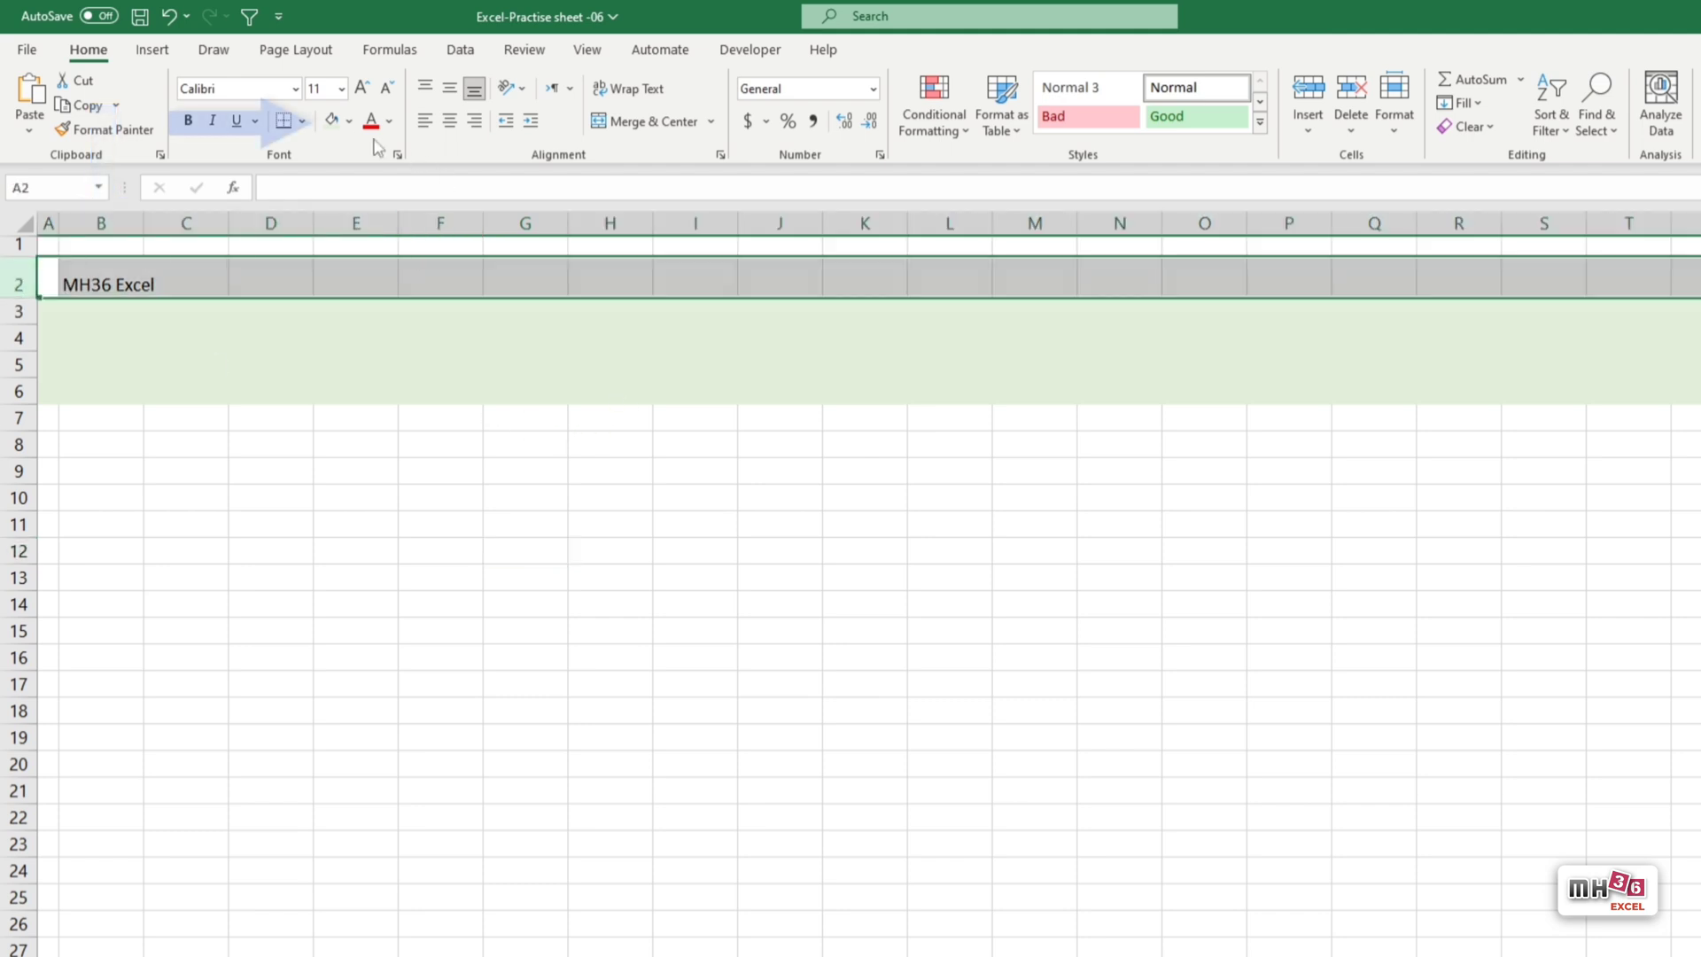
left_click(348, 120)
left_click(490, 254)
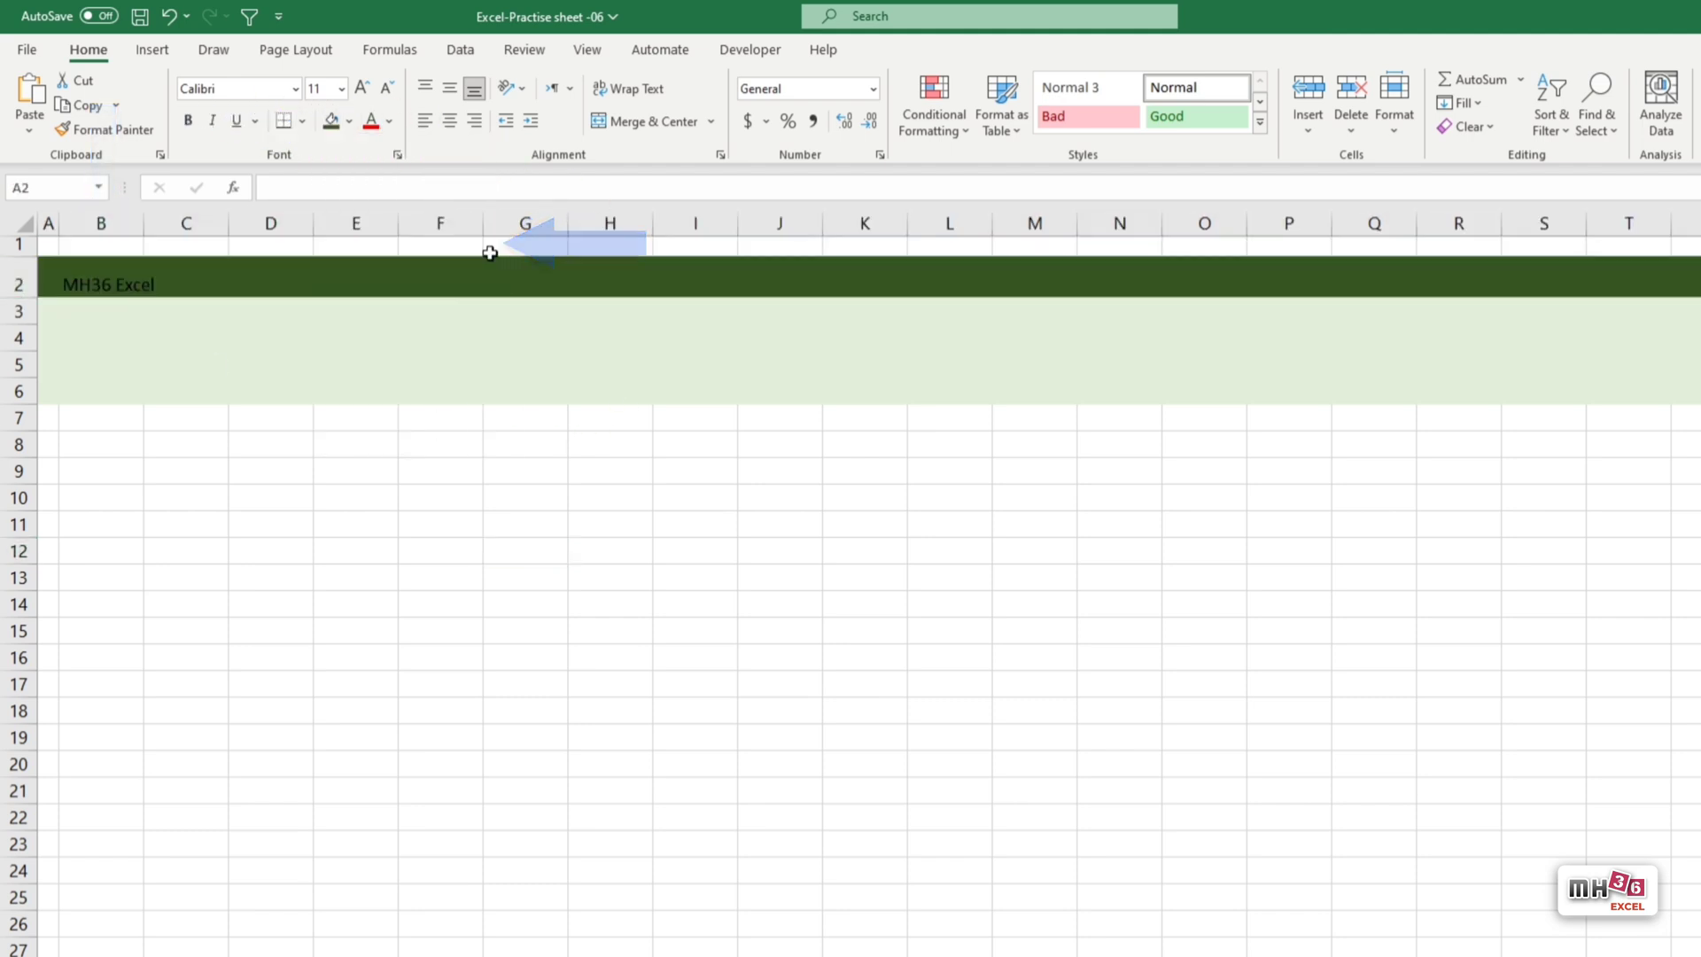
left_click(390, 122)
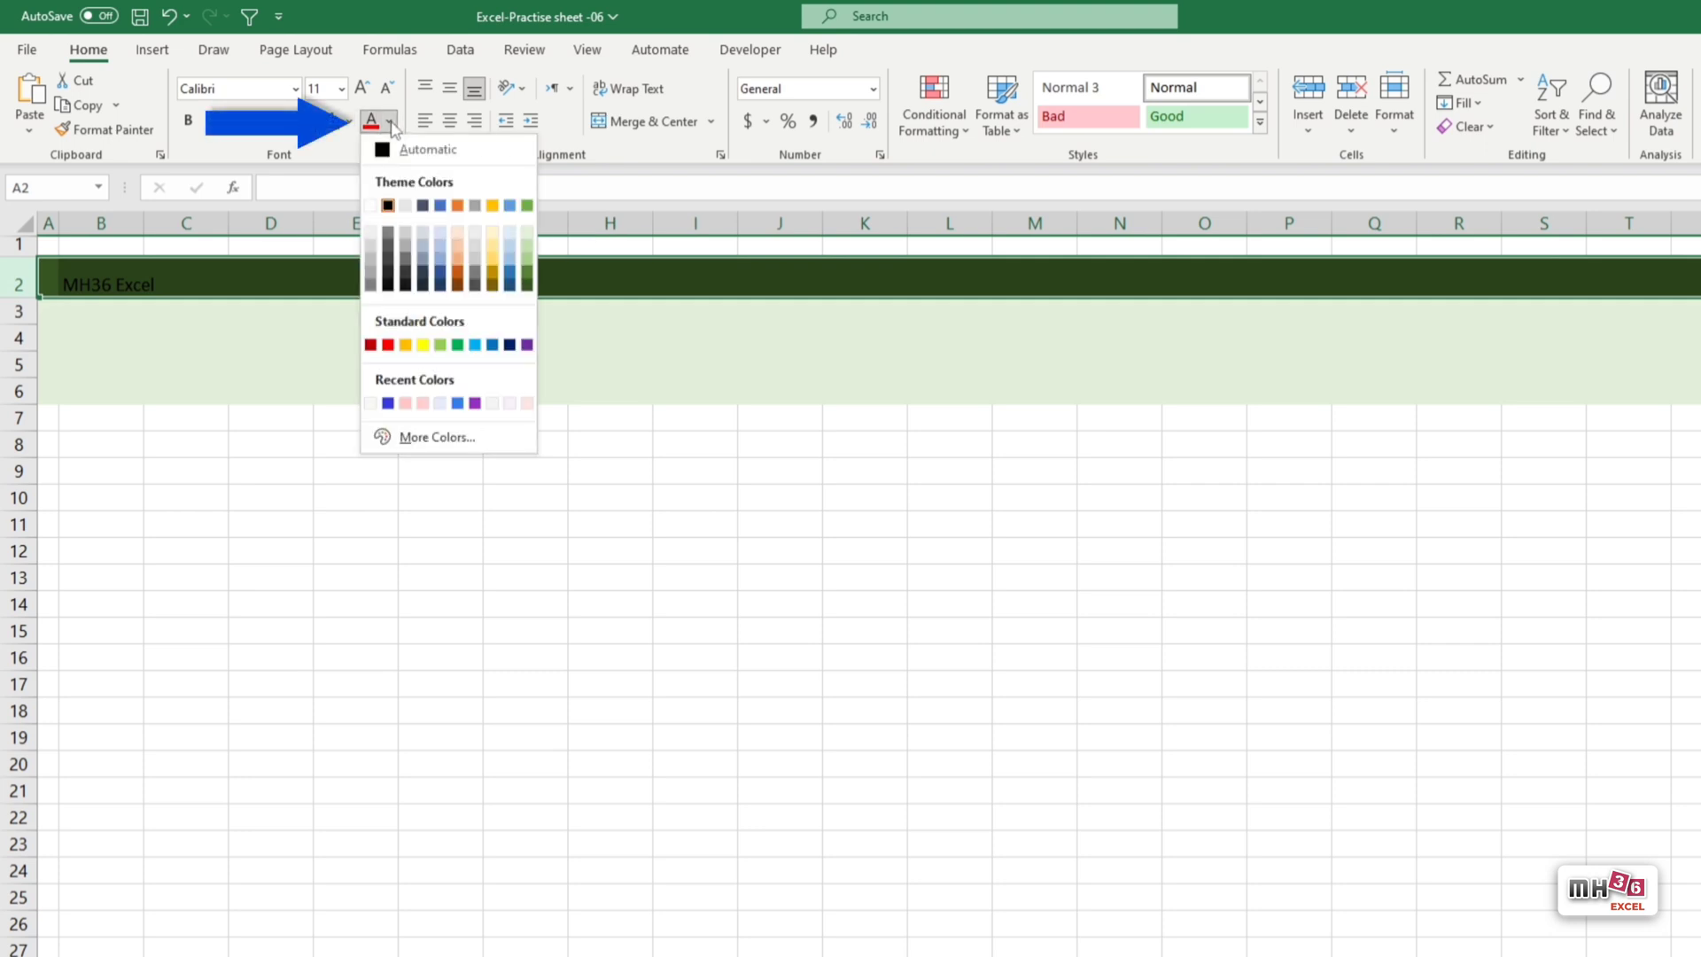
left_click(373, 205)
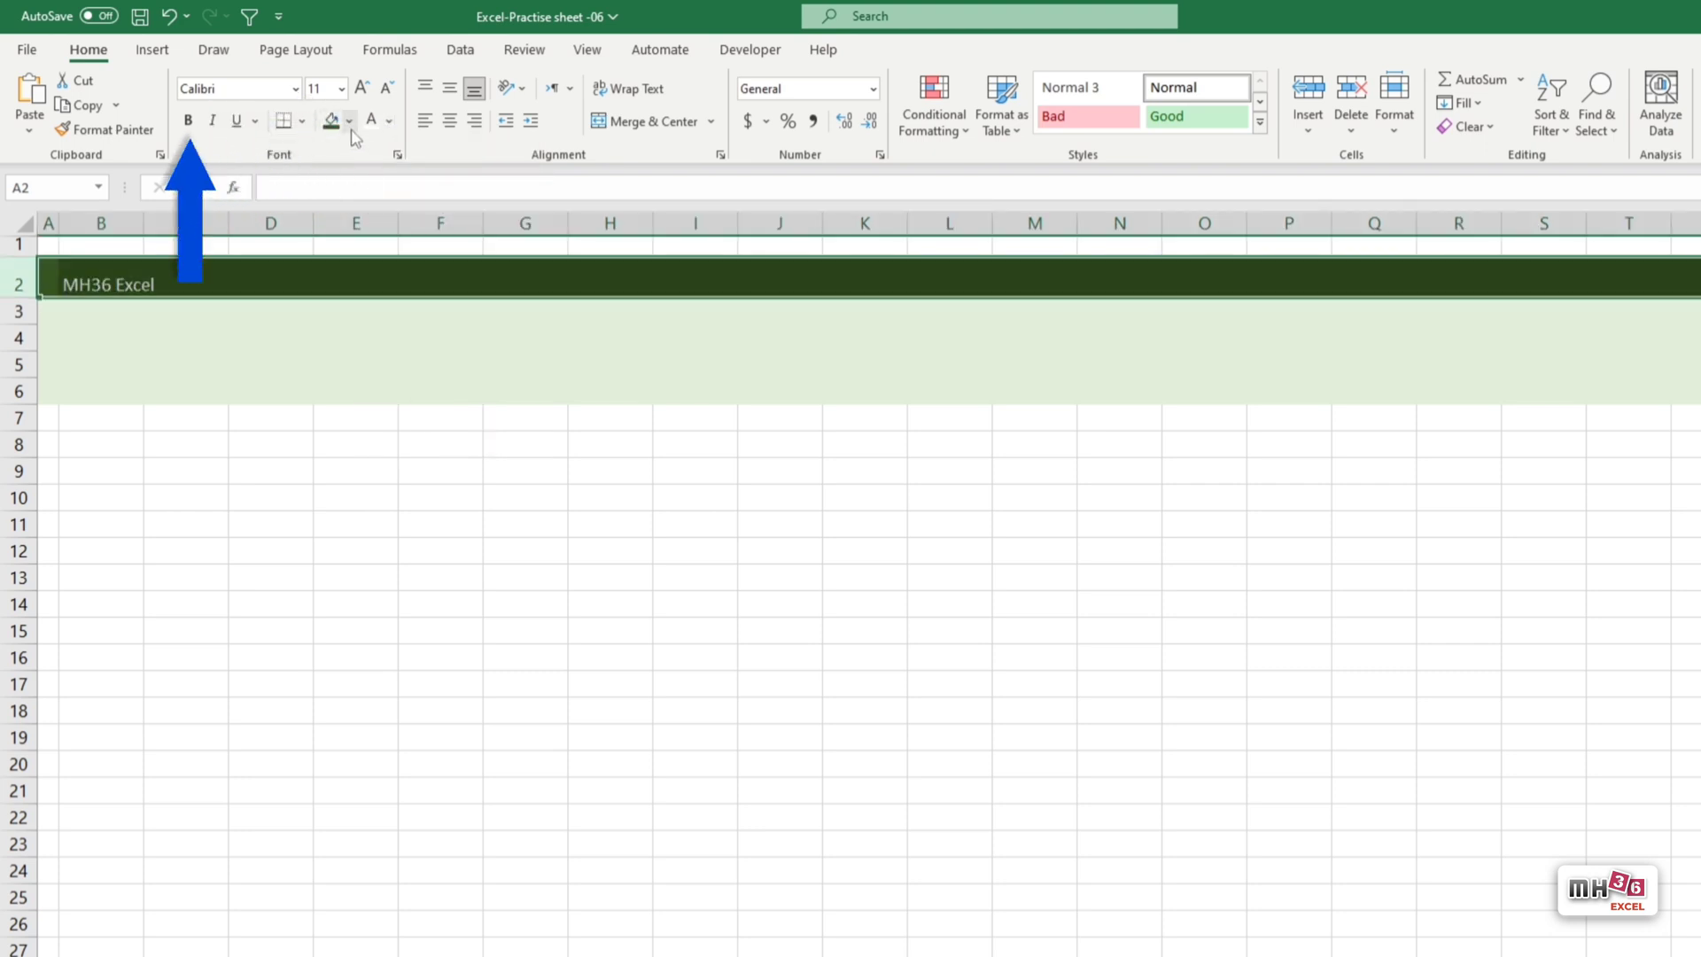
left_click(188, 120)
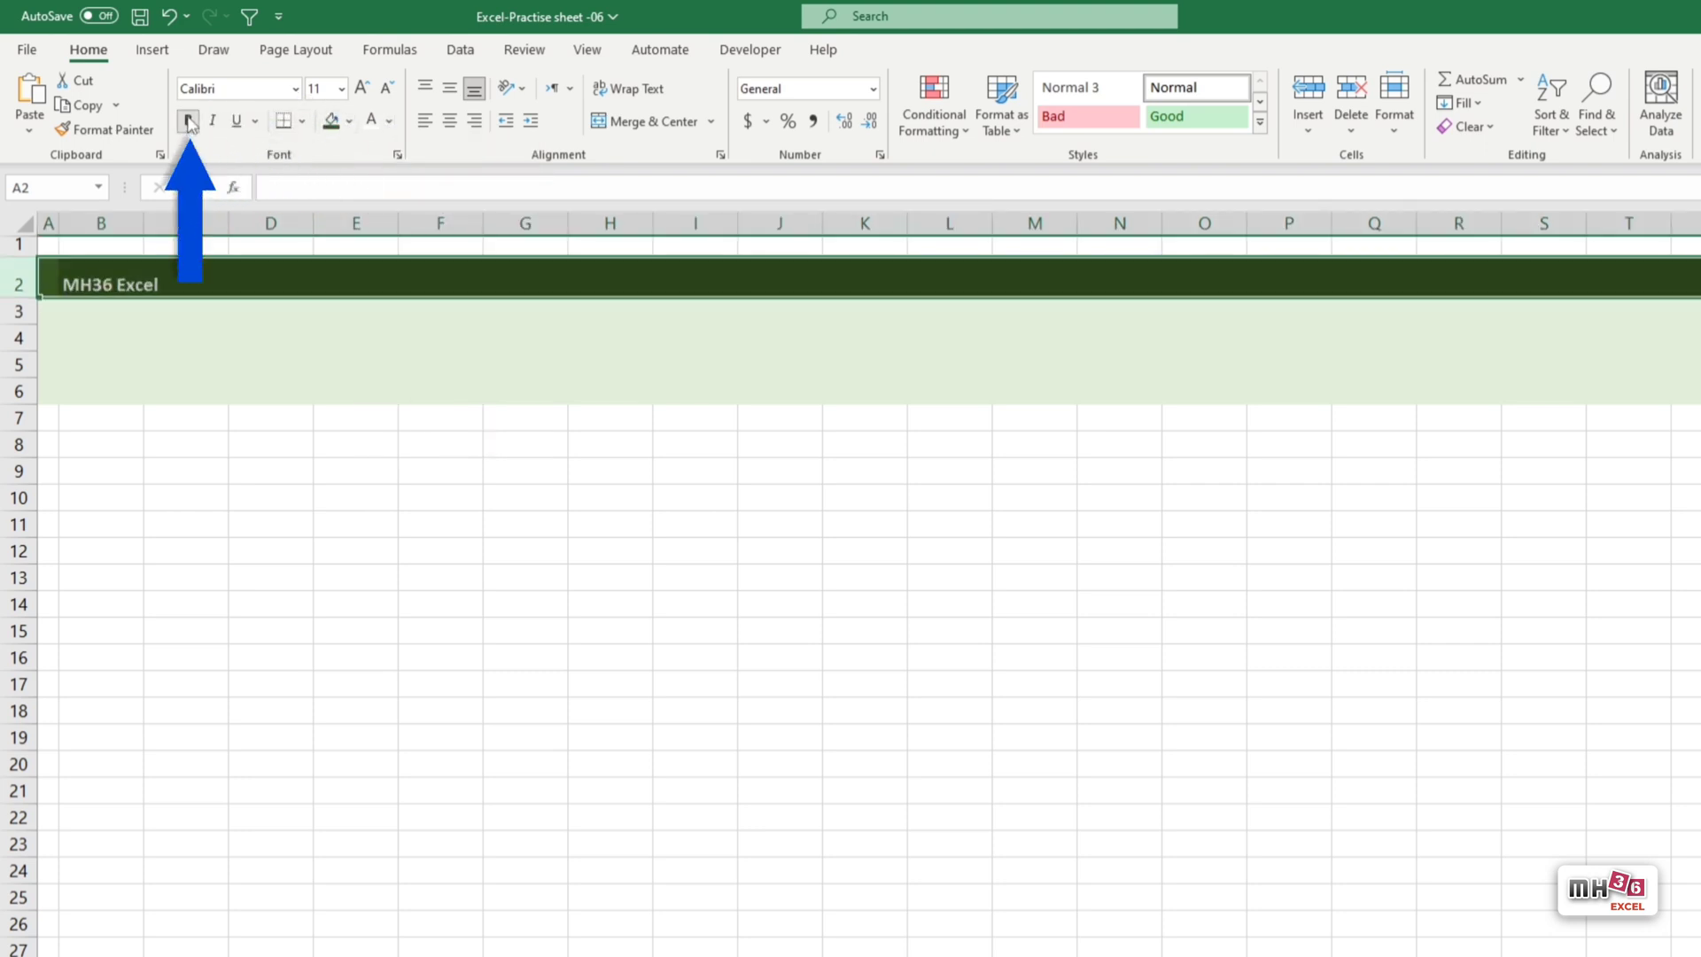
left_click(447, 89)
left_click(365, 93)
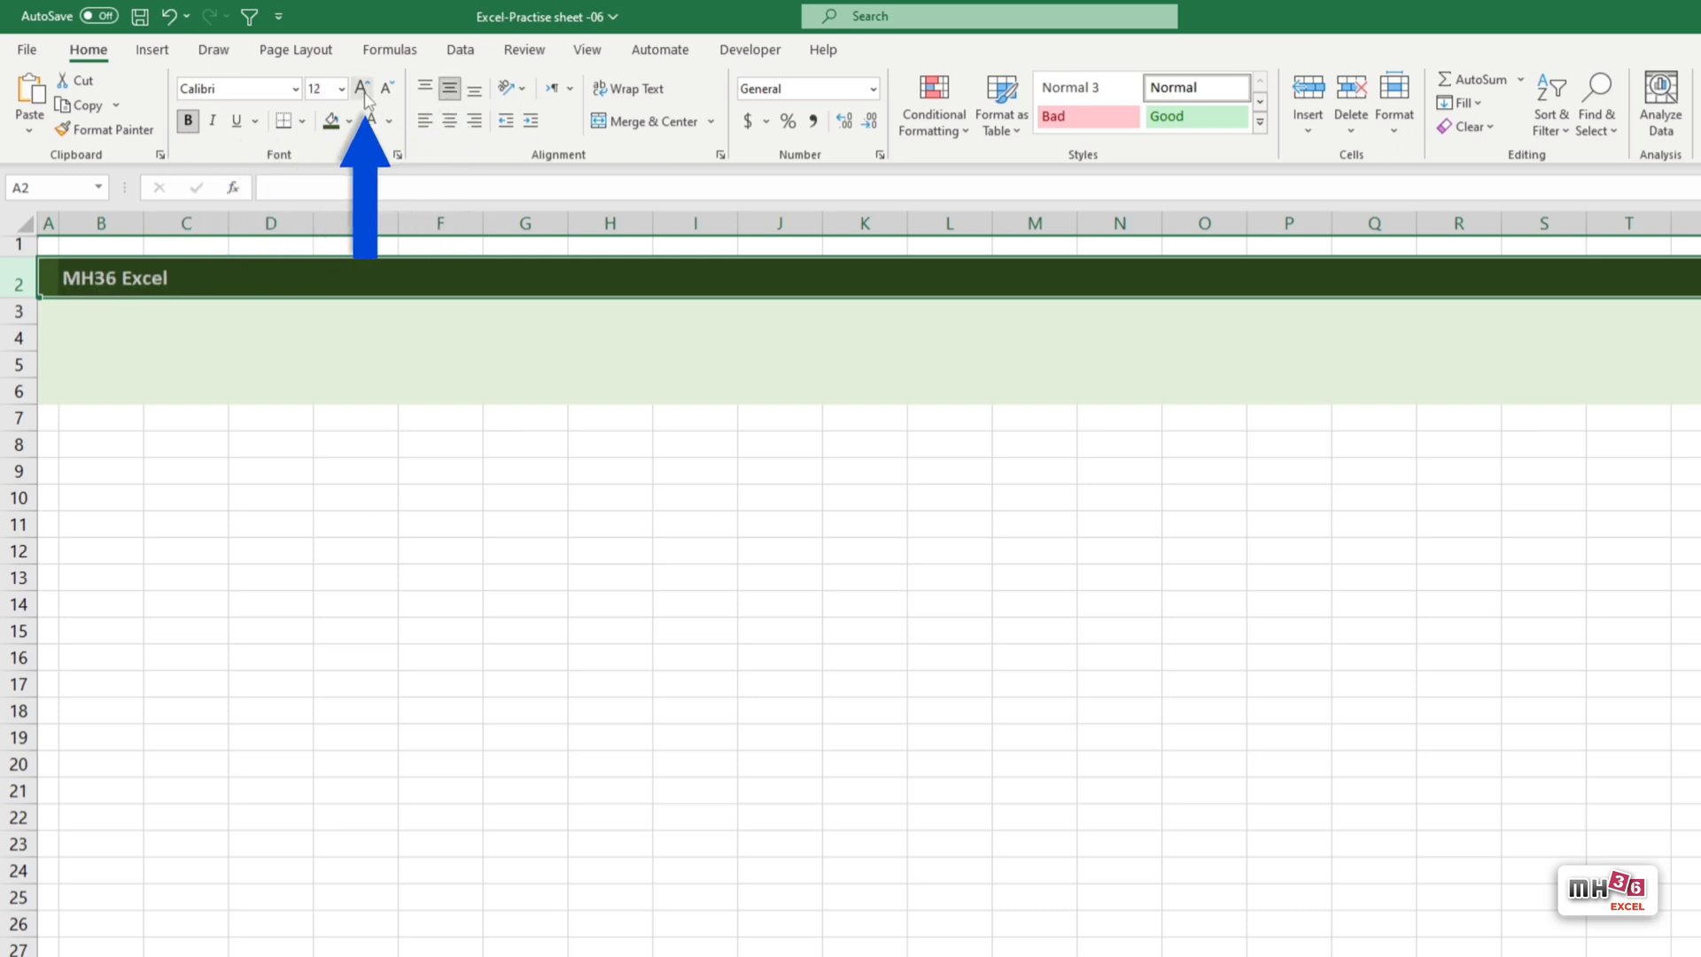
left_click(365, 93)
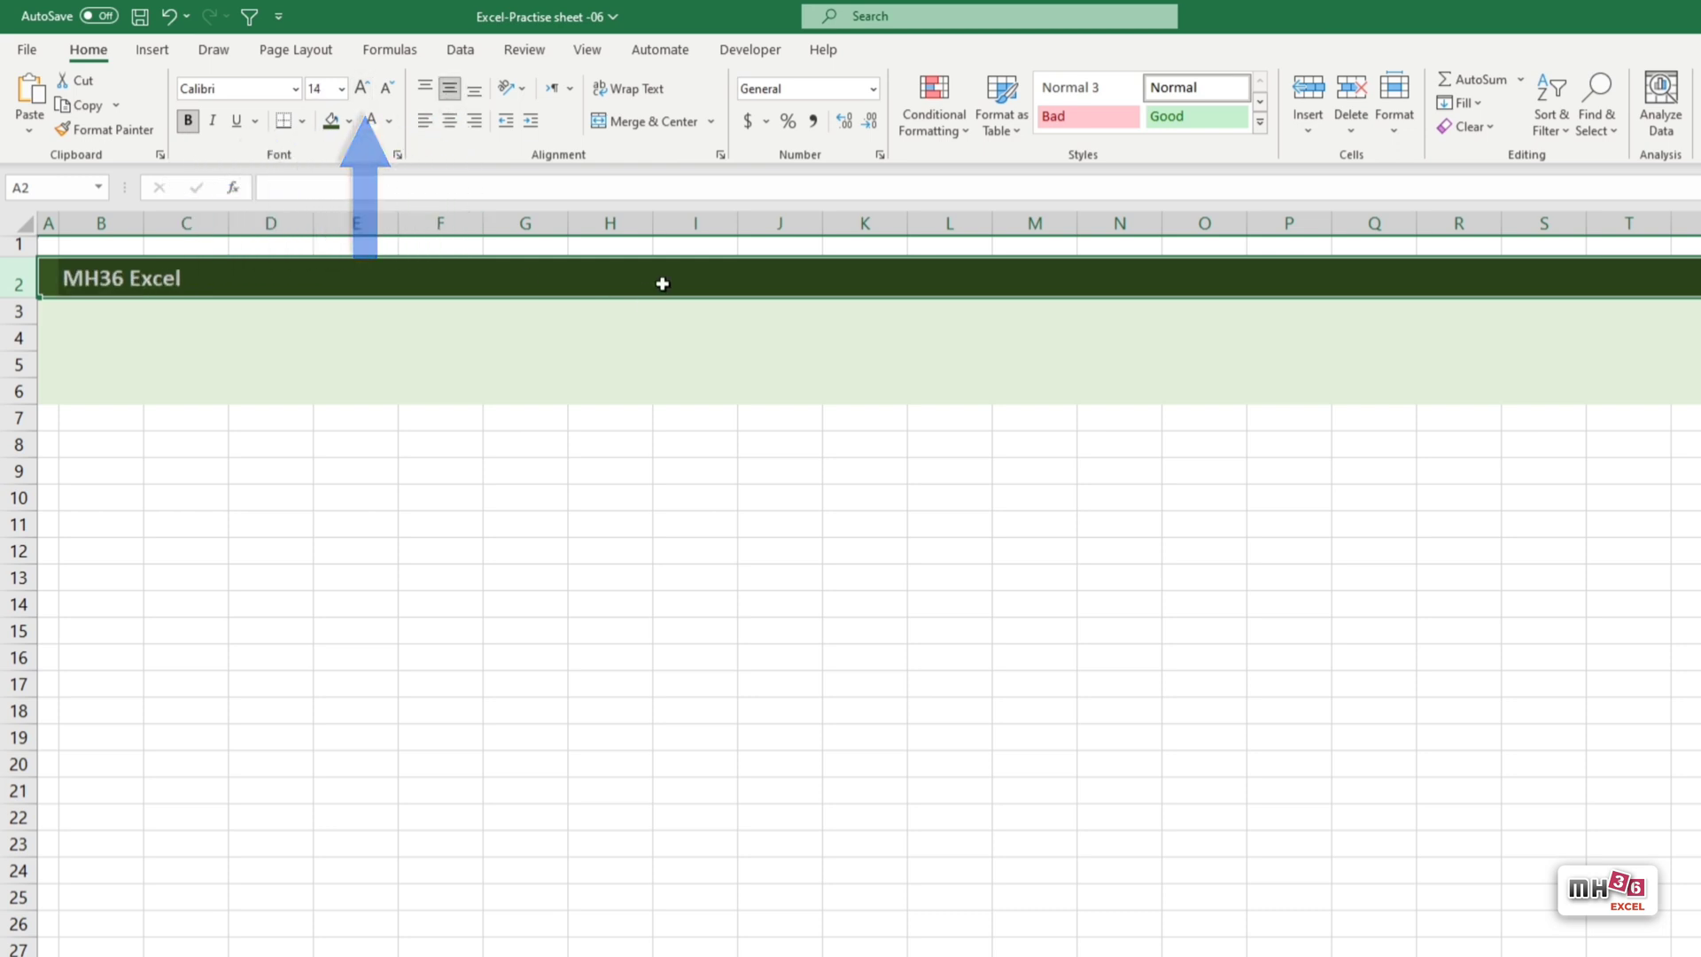
mouse_move(18, 311)
left_mouse_down()
mouse_move(14, 387)
mouse_move(34, 411)
left_mouse_up()
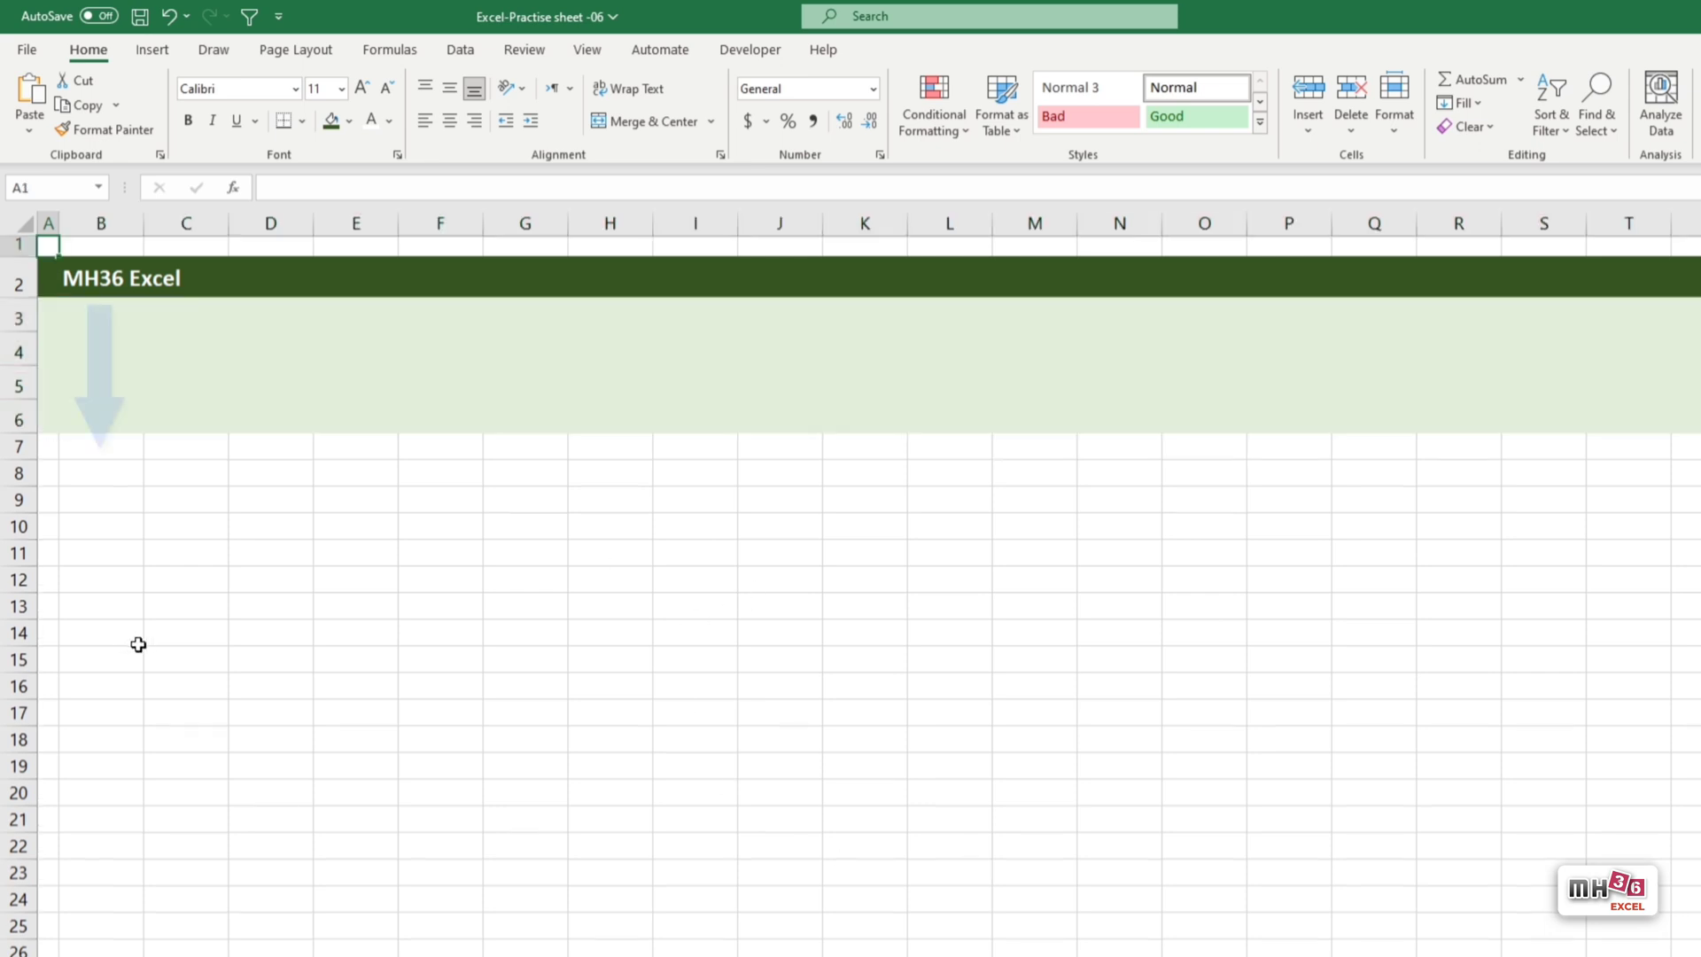
Type the headers Sl, Date, Source of Income, Amount into B8:E8.
left_click(114, 470)
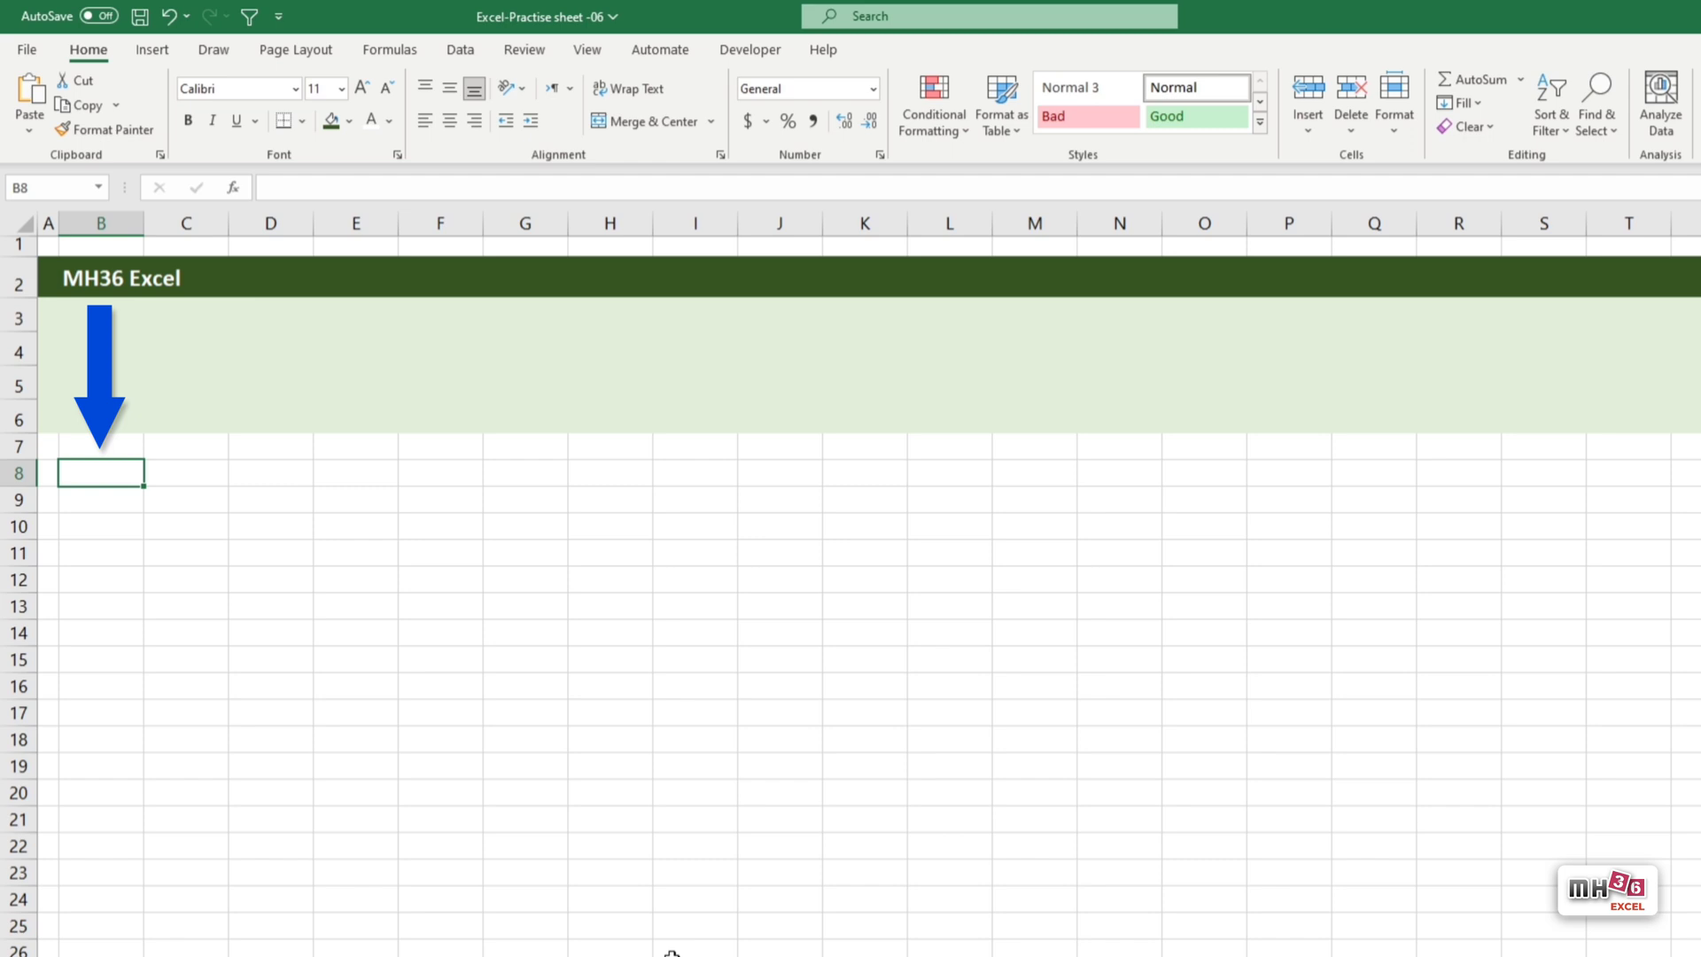
type("S")
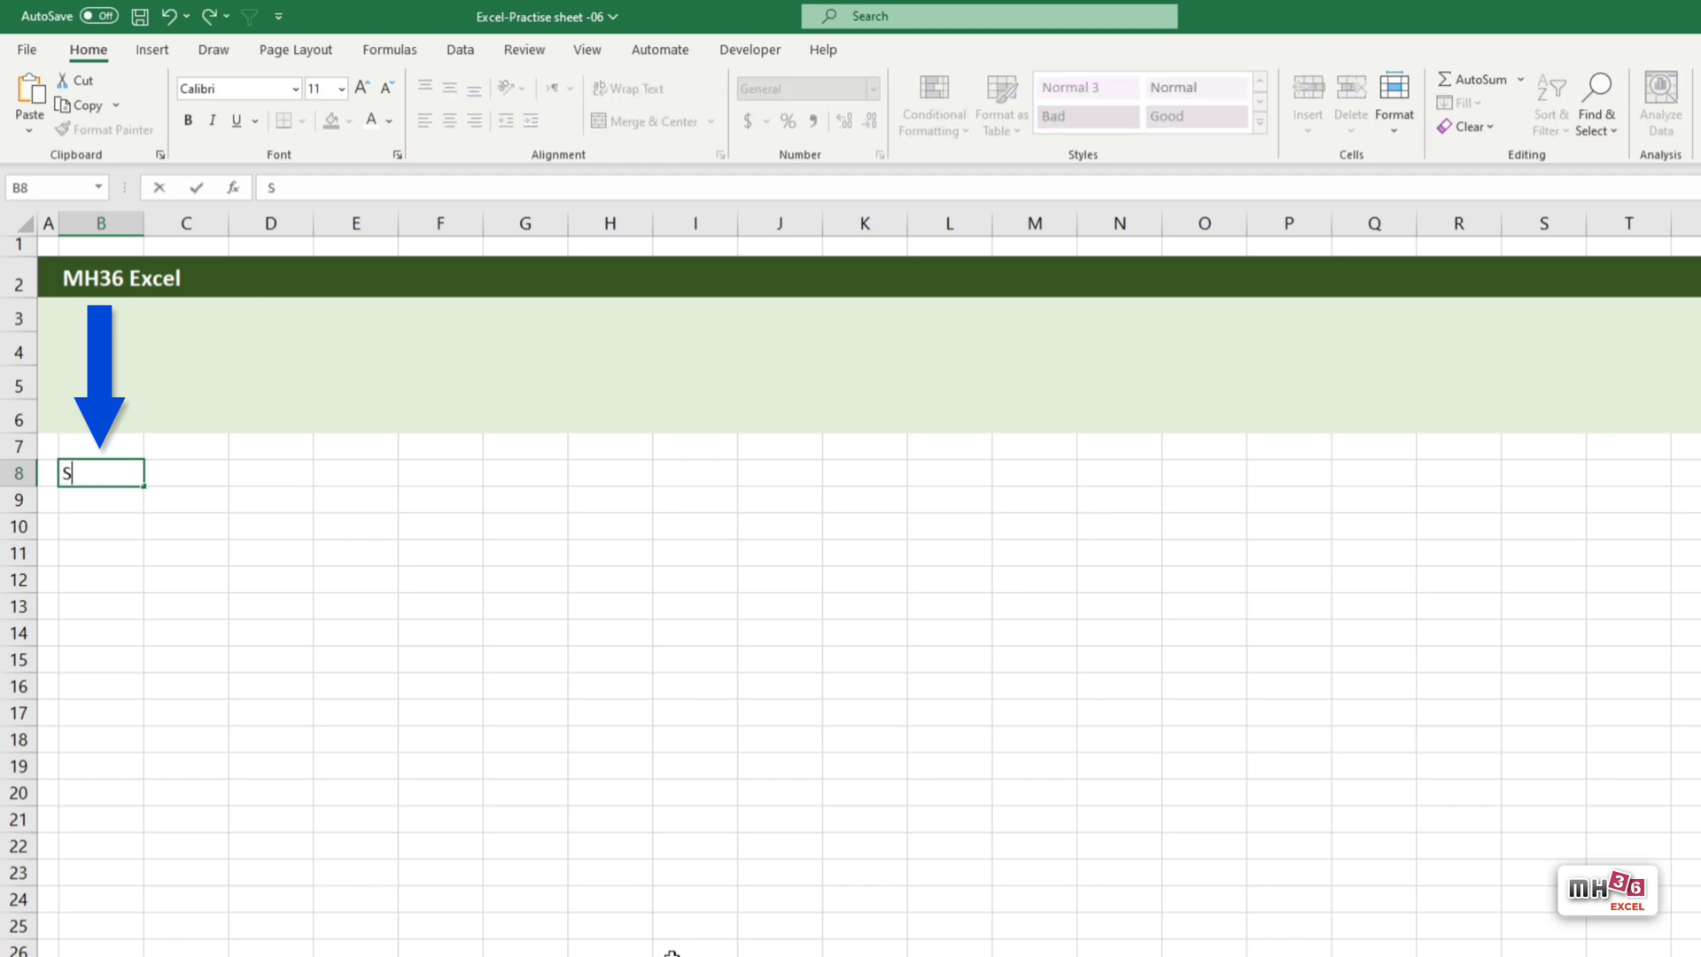
type("l")
key("Tab")
type("D")
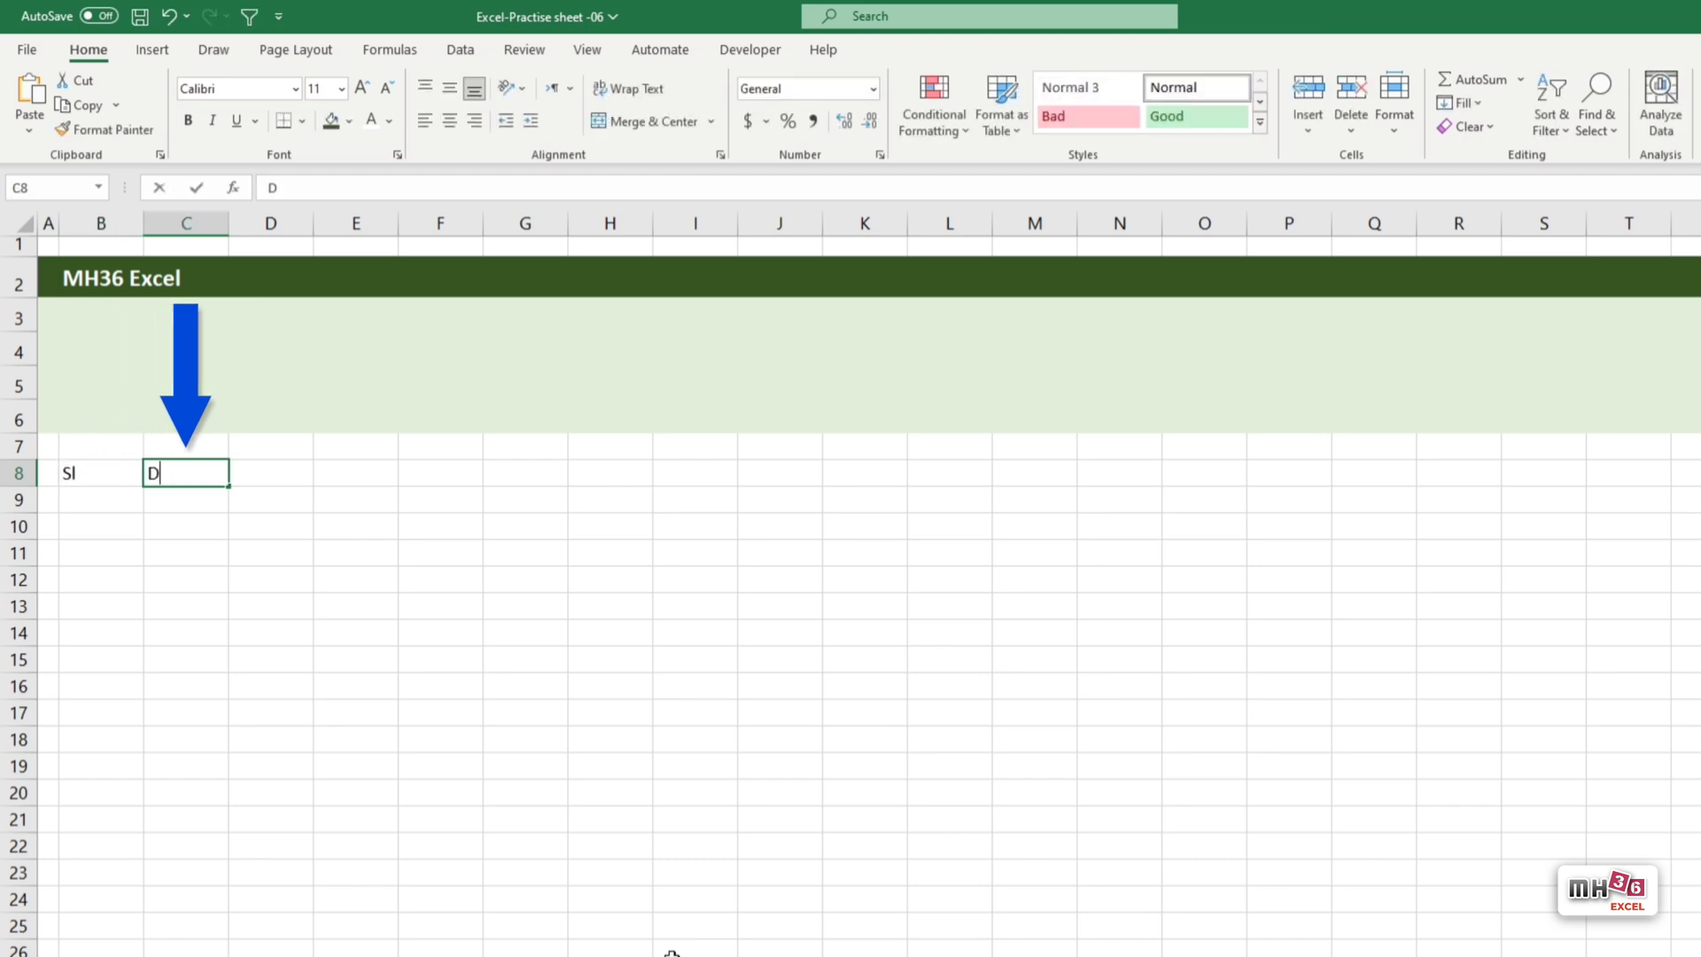
type("ate")
key("Tab")
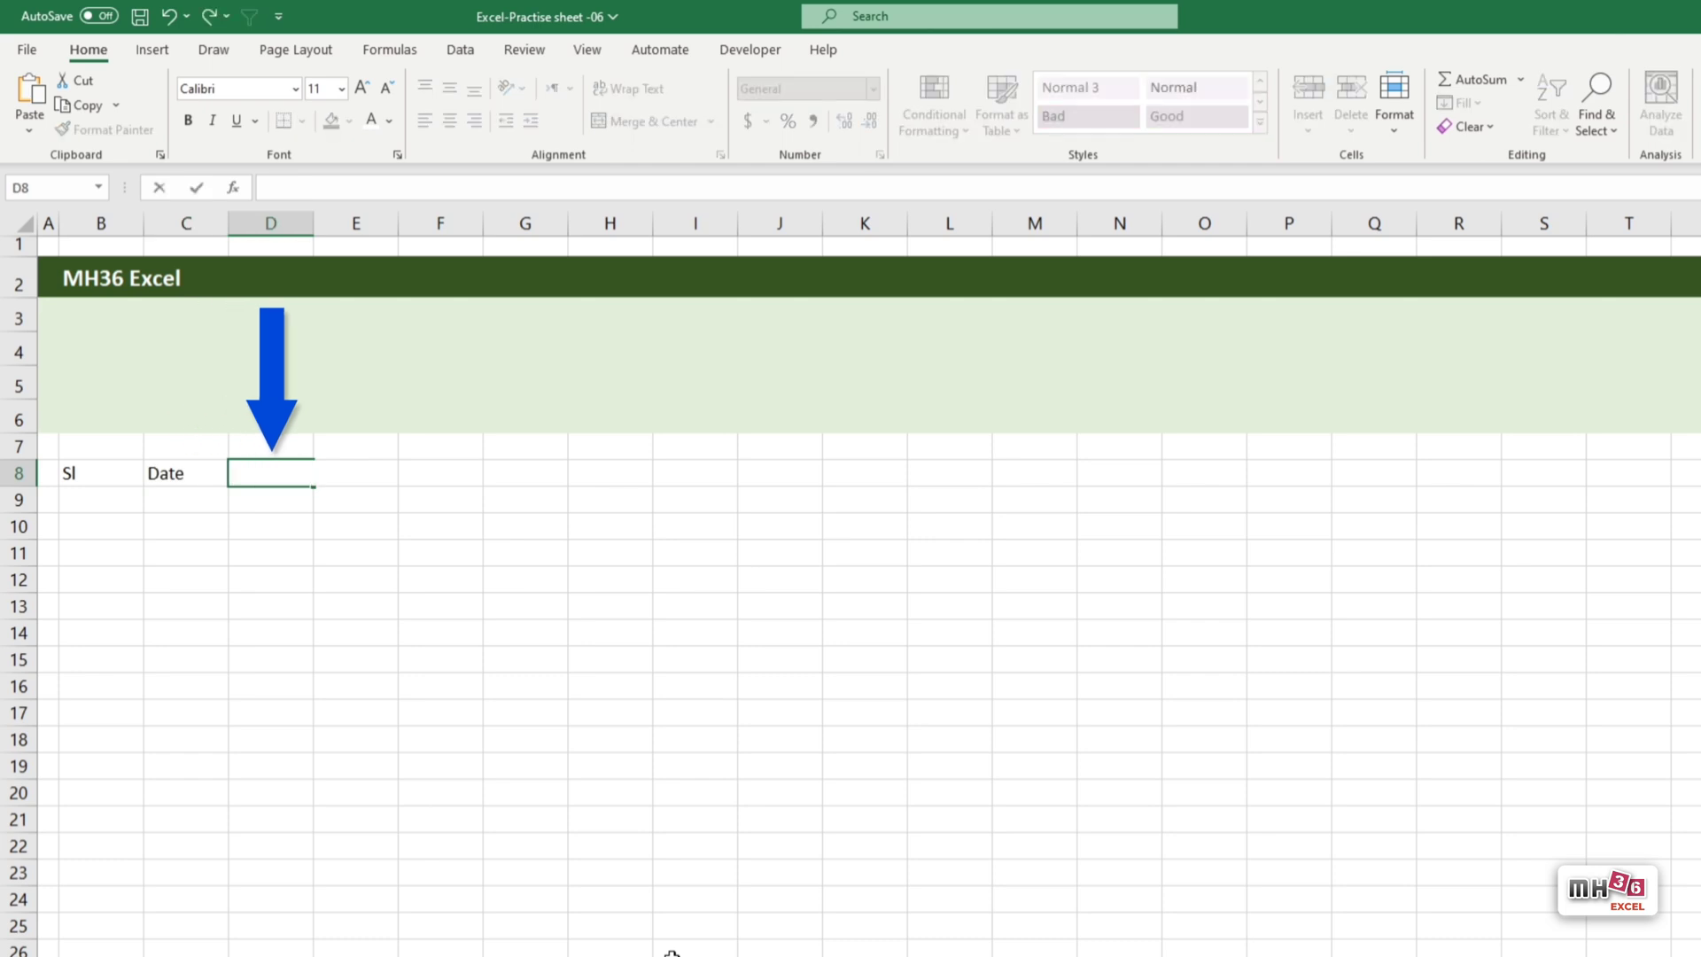
type("Source of Inco")
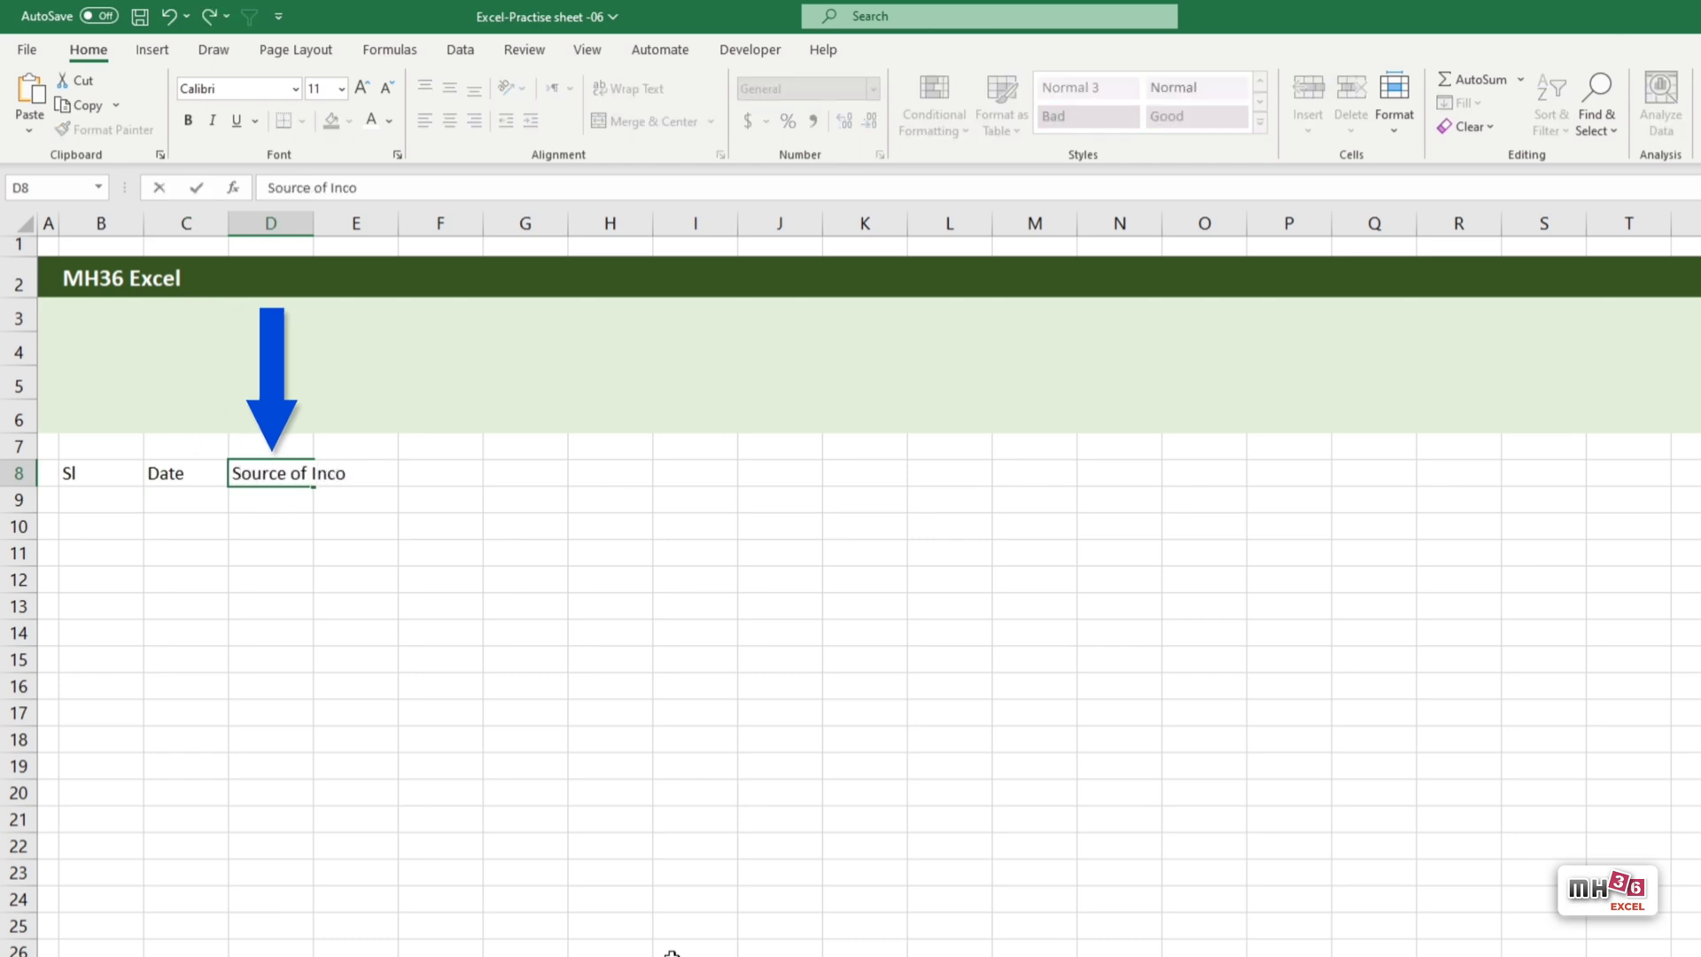
type("me")
key("Tab")
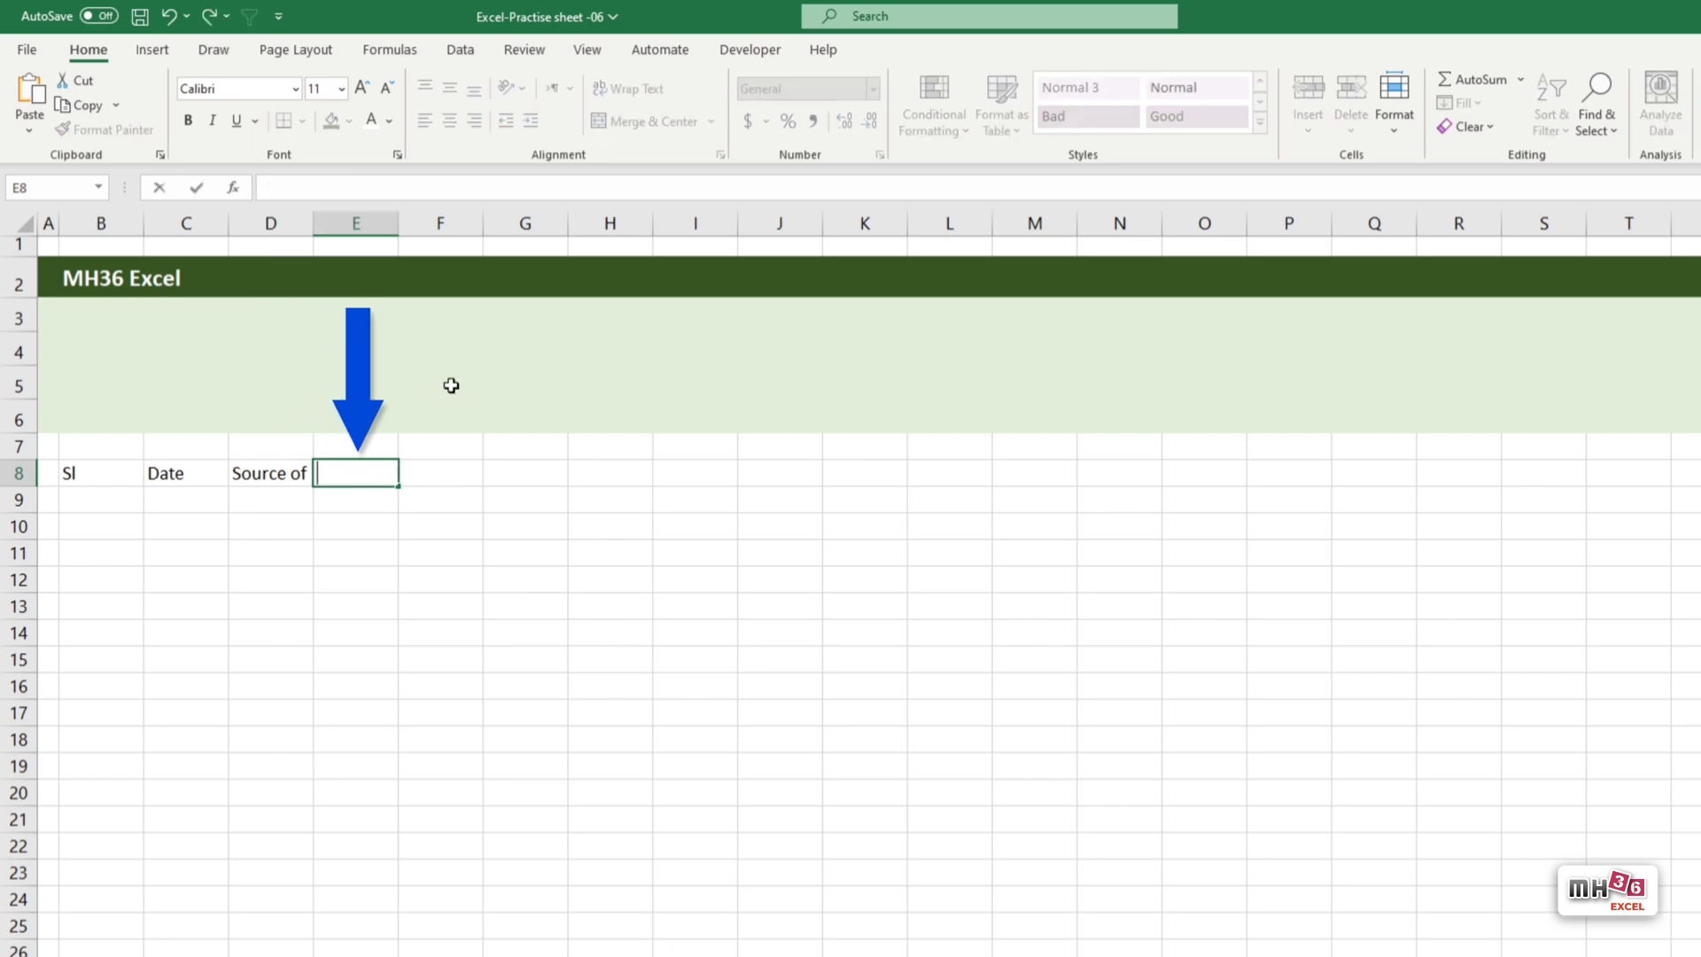
type("Amount")
key("Tab")
left_click(638, 729)
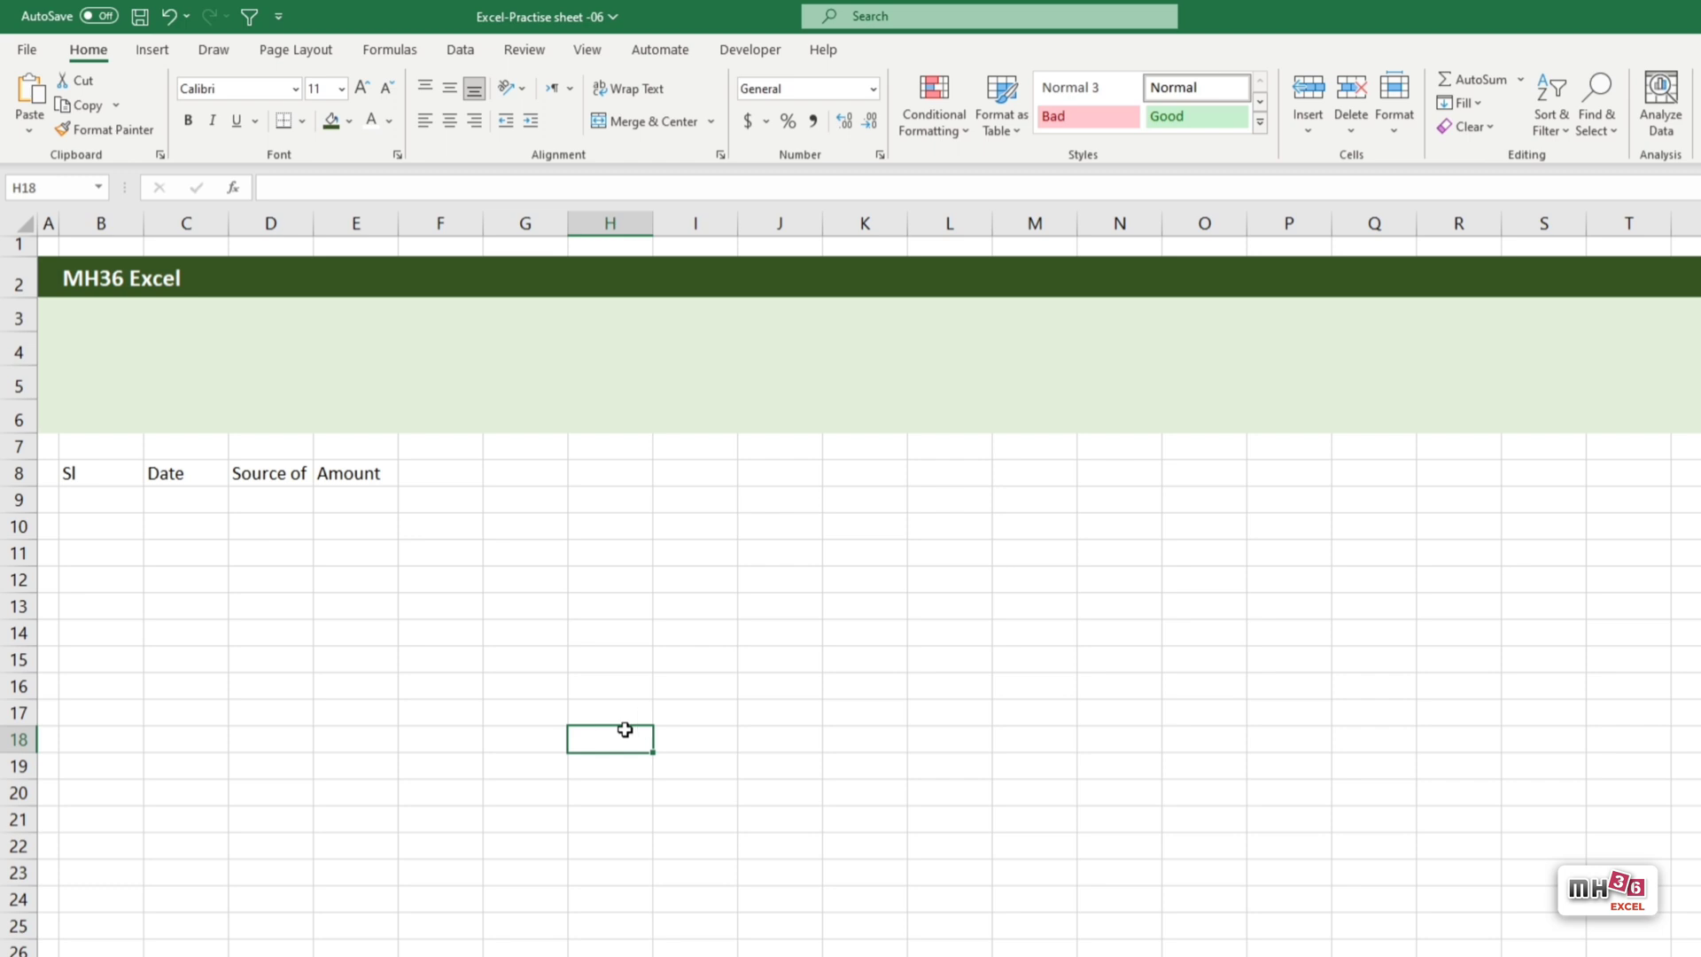
Copy the headers to G8:J8 and rename I8 to Source of Expense.
left_click(78, 490)
left_click_drag(76, 477, 338, 477)
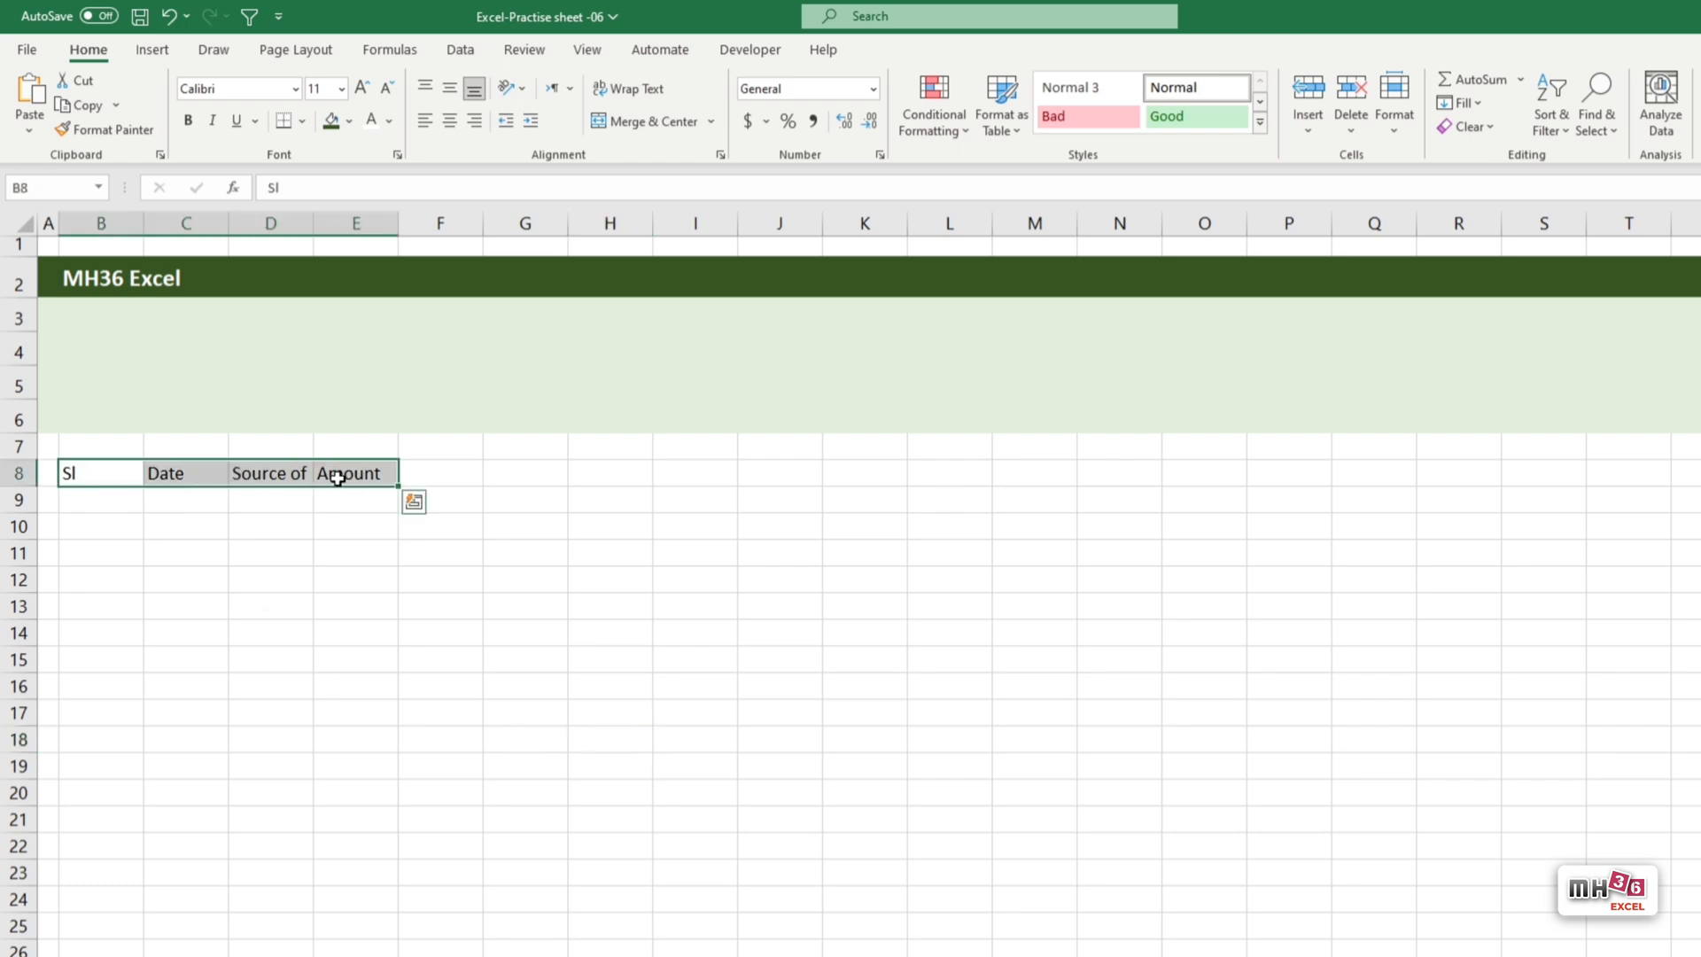
key("ctrl+c")
left_click(541, 476)
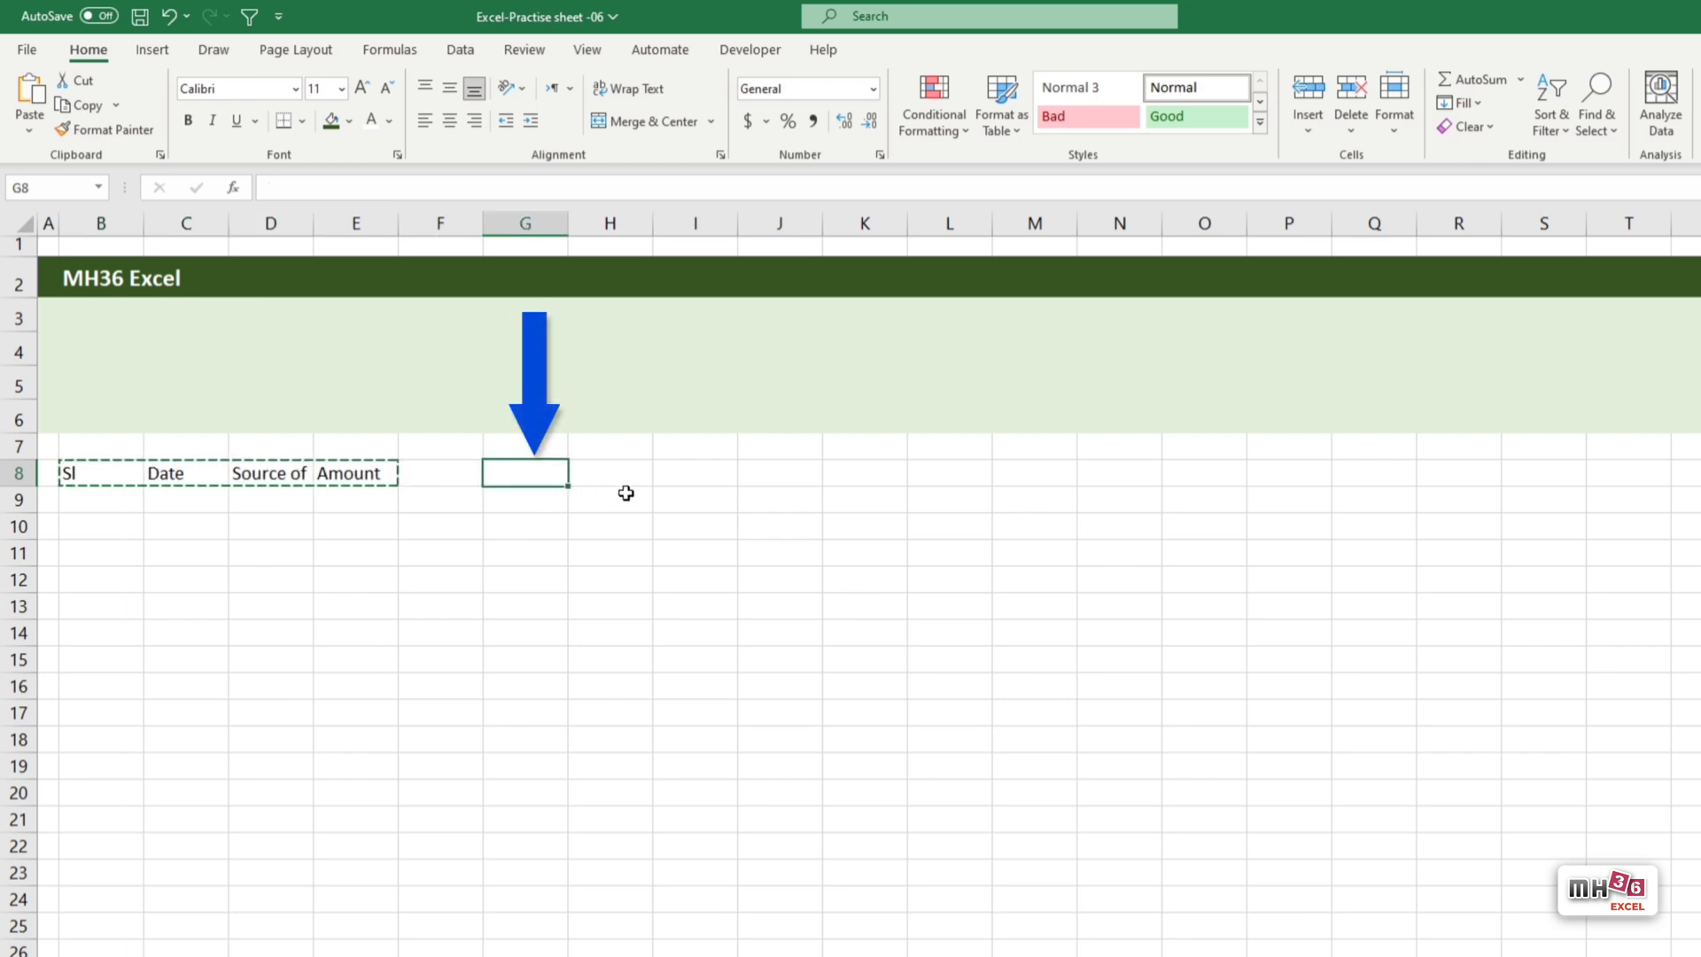
key("ctrl+v")
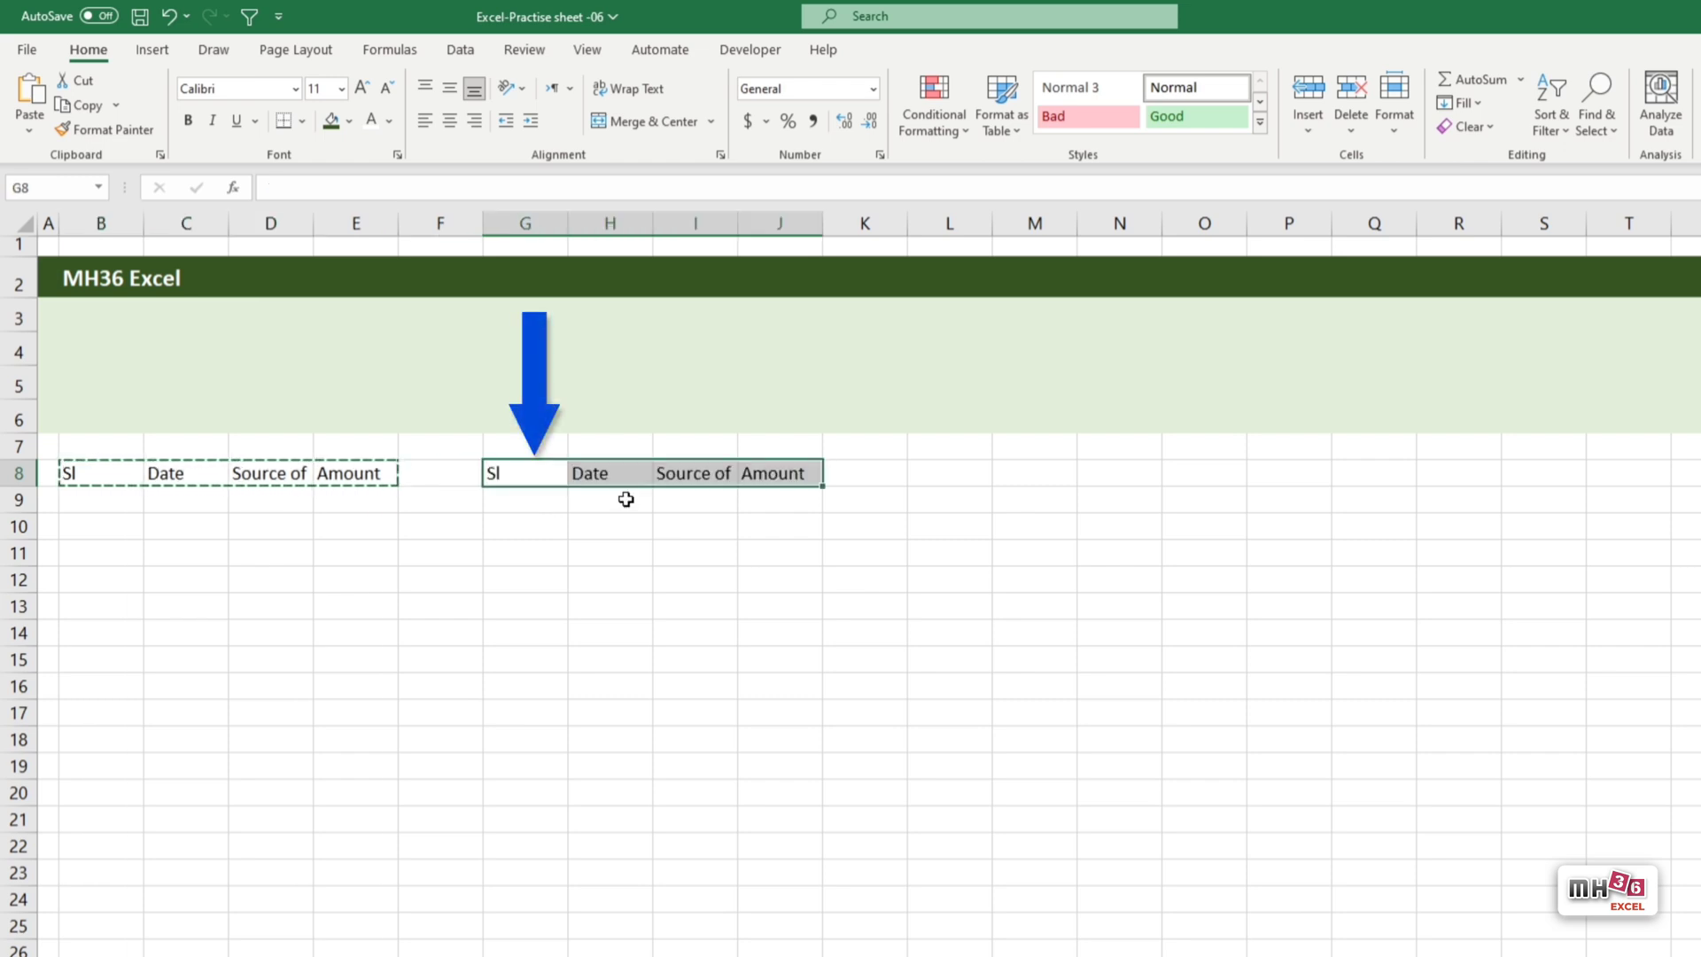
left_click(714, 476)
double_click(732, 473)
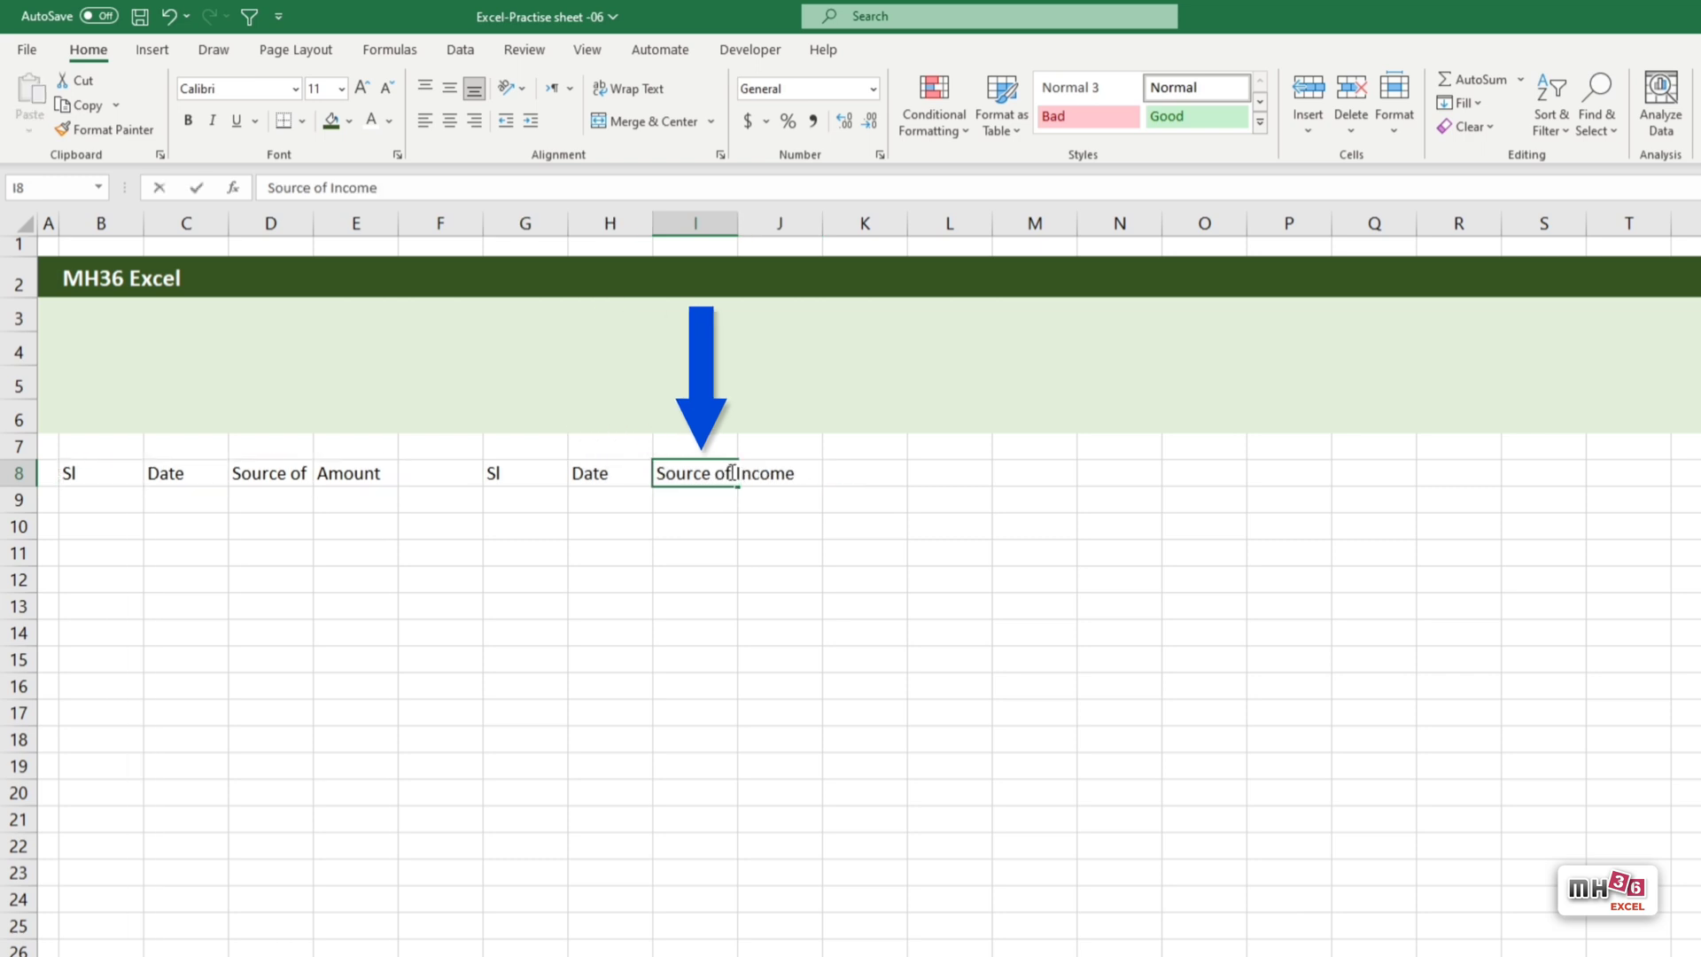
left_click_drag(731, 473, 877, 474)
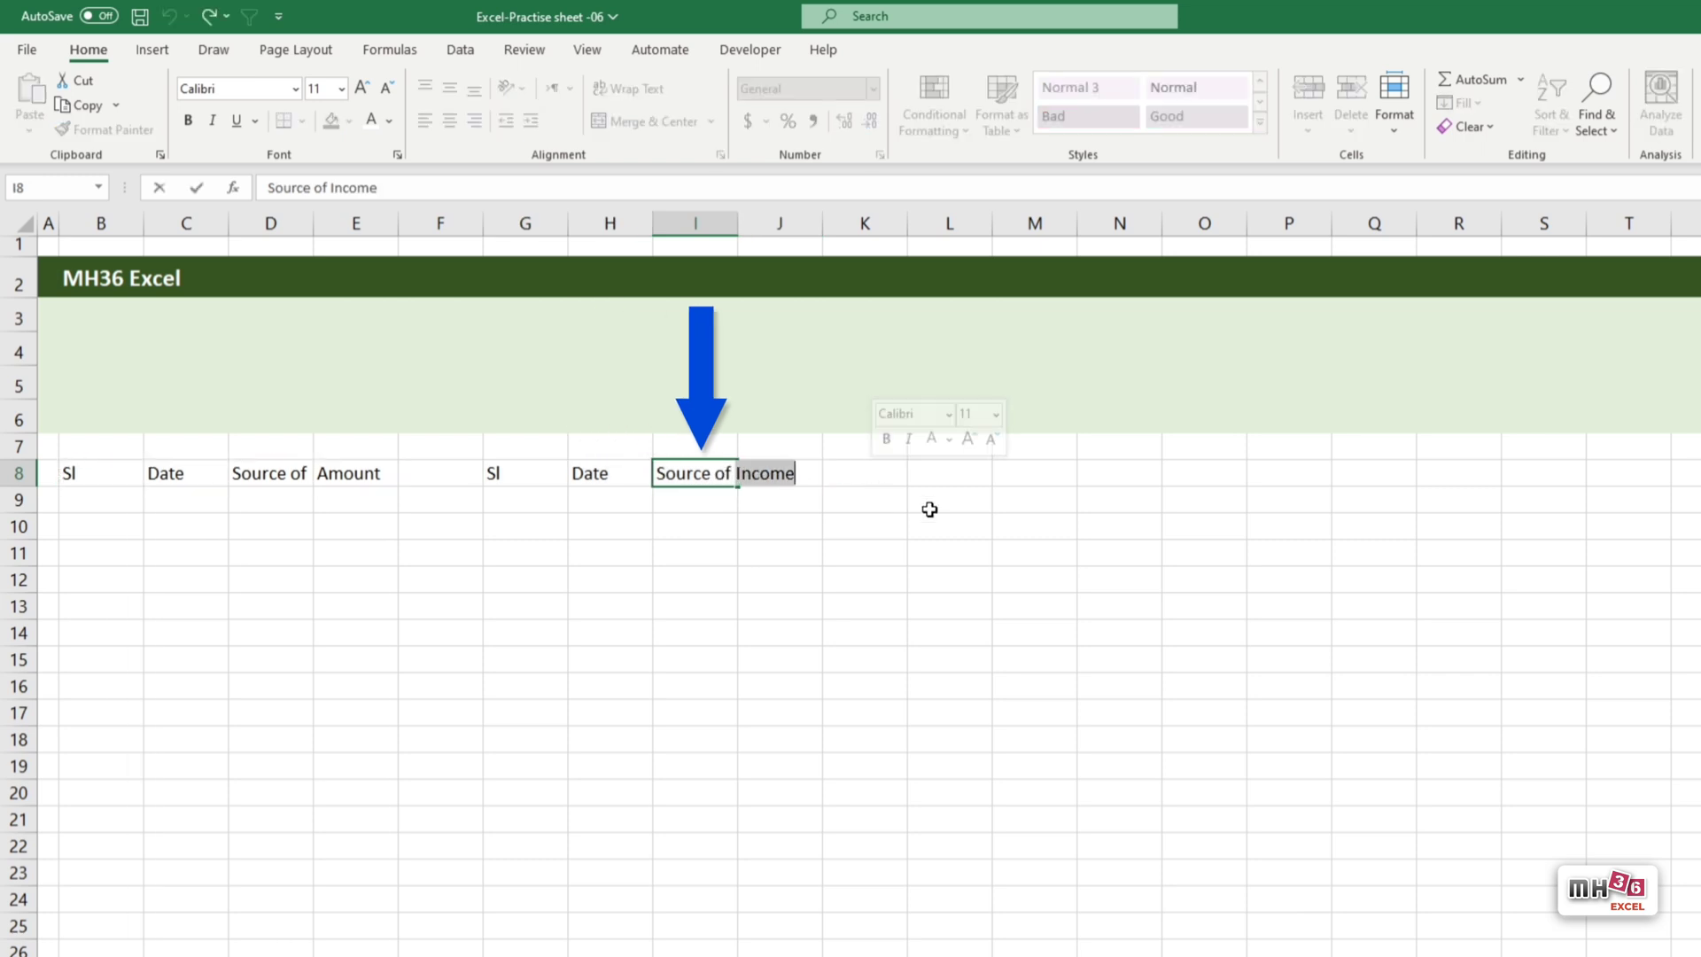
type("Expens")
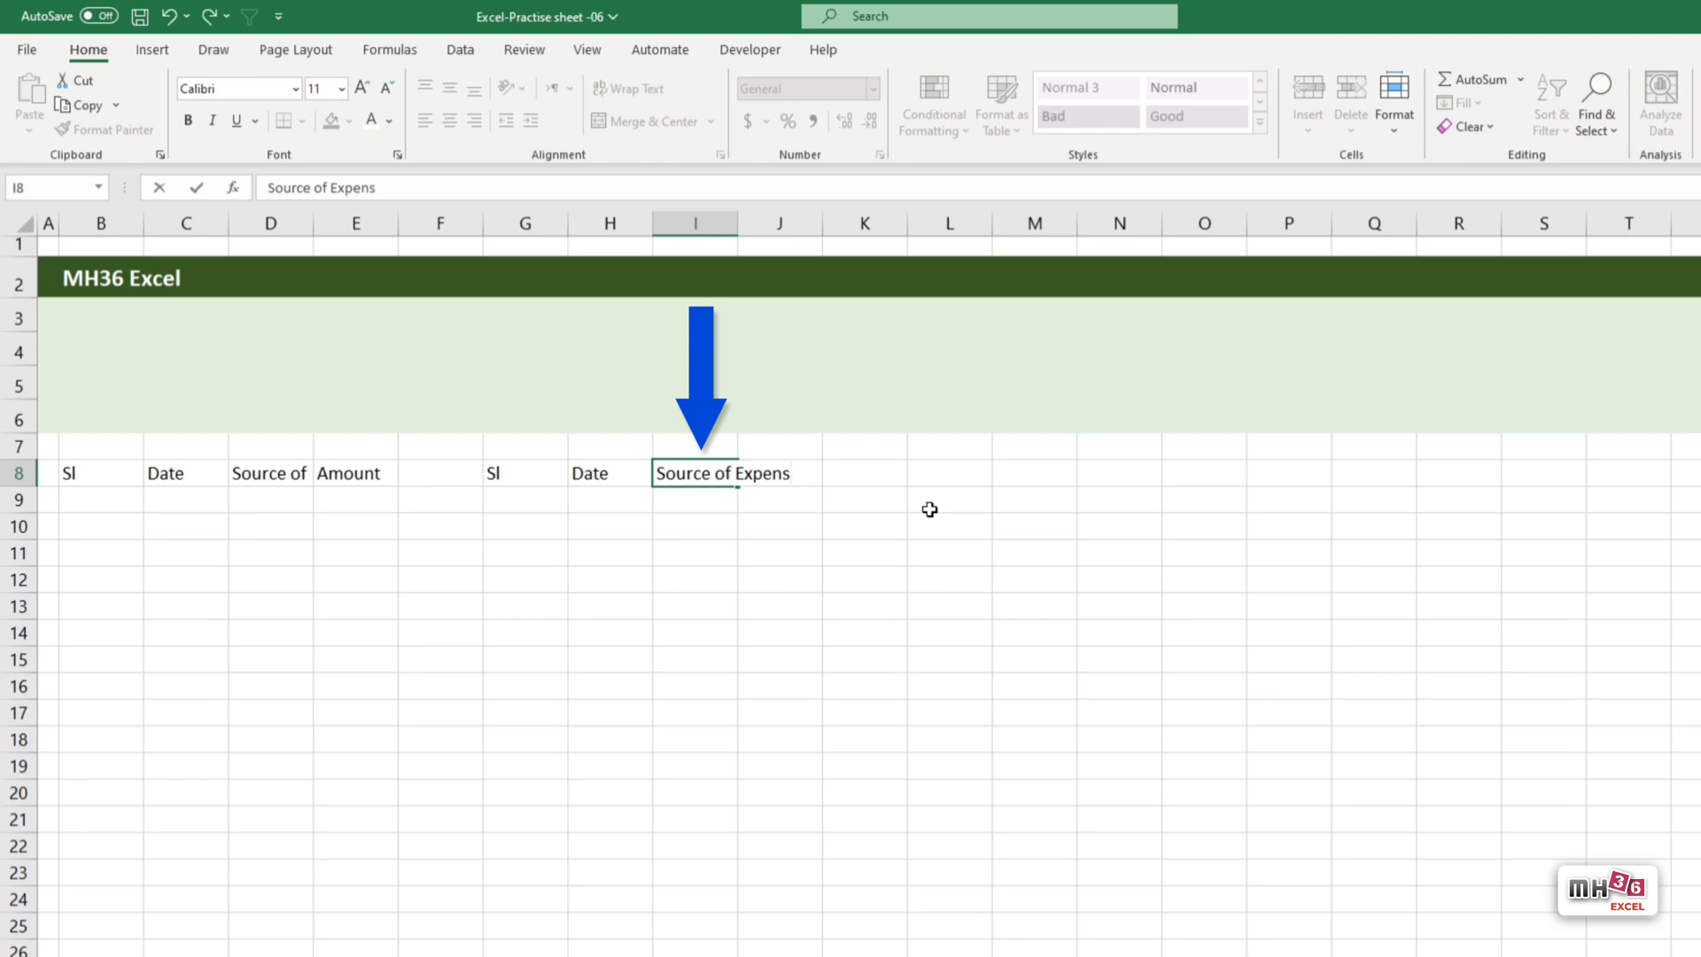
left_click(763, 601)
type("Amount")
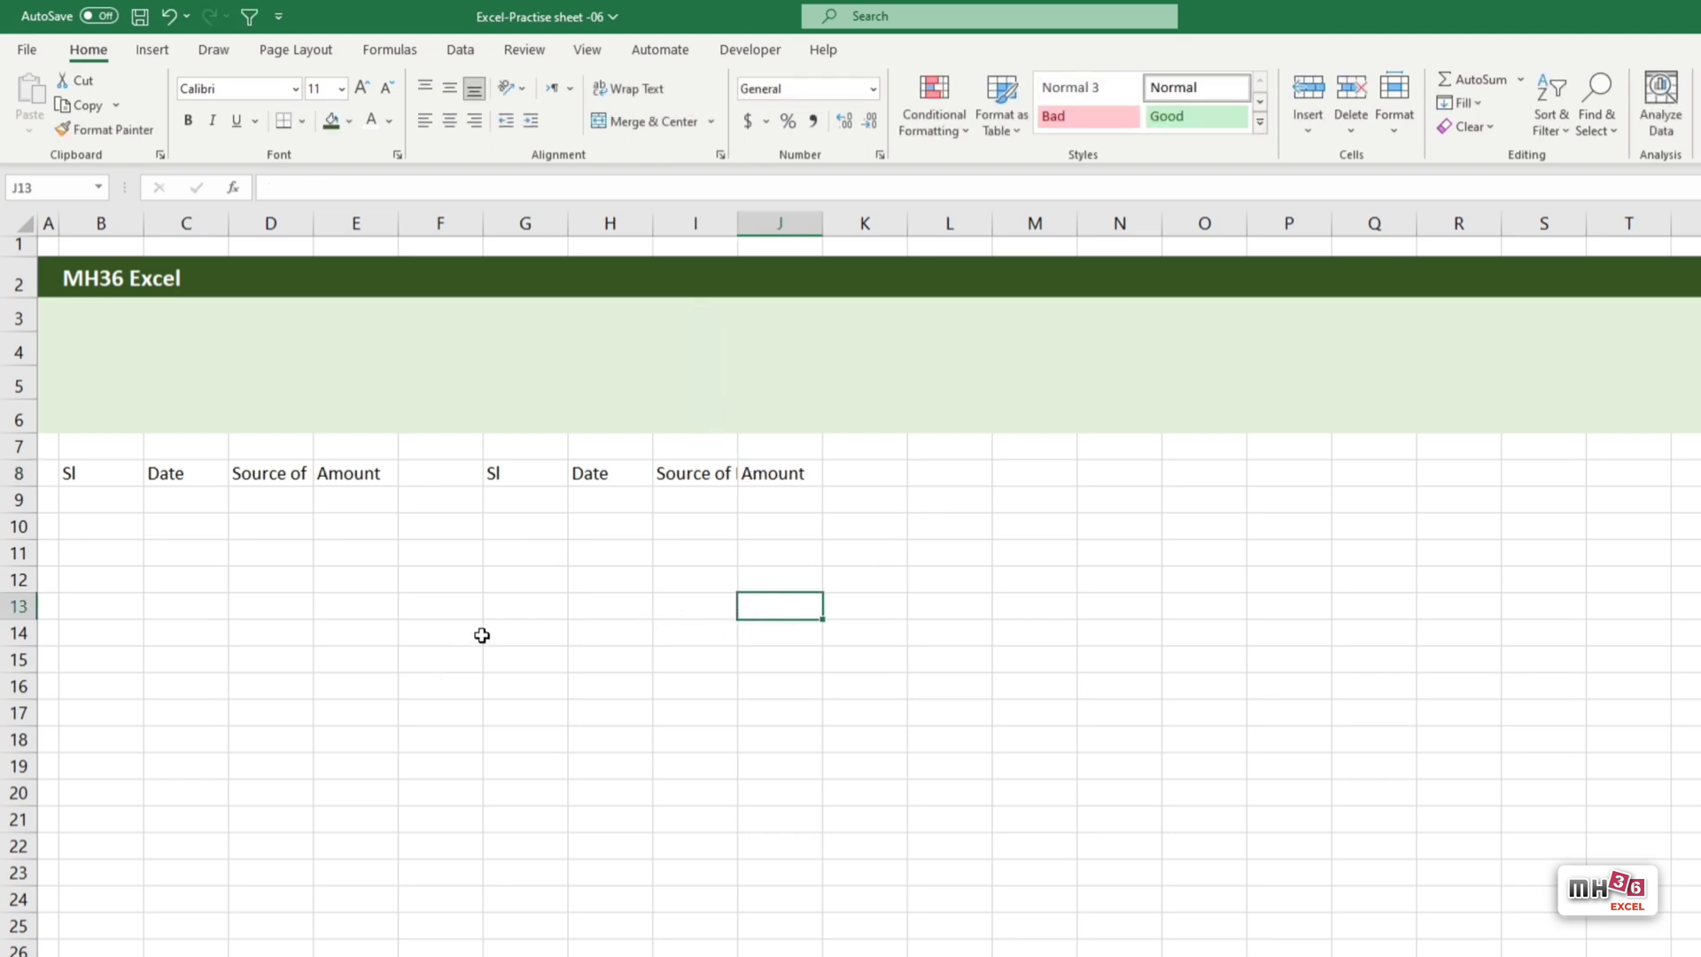
Set columns B and G to width 4, and columns C and H to 14.
left_click(95, 223)
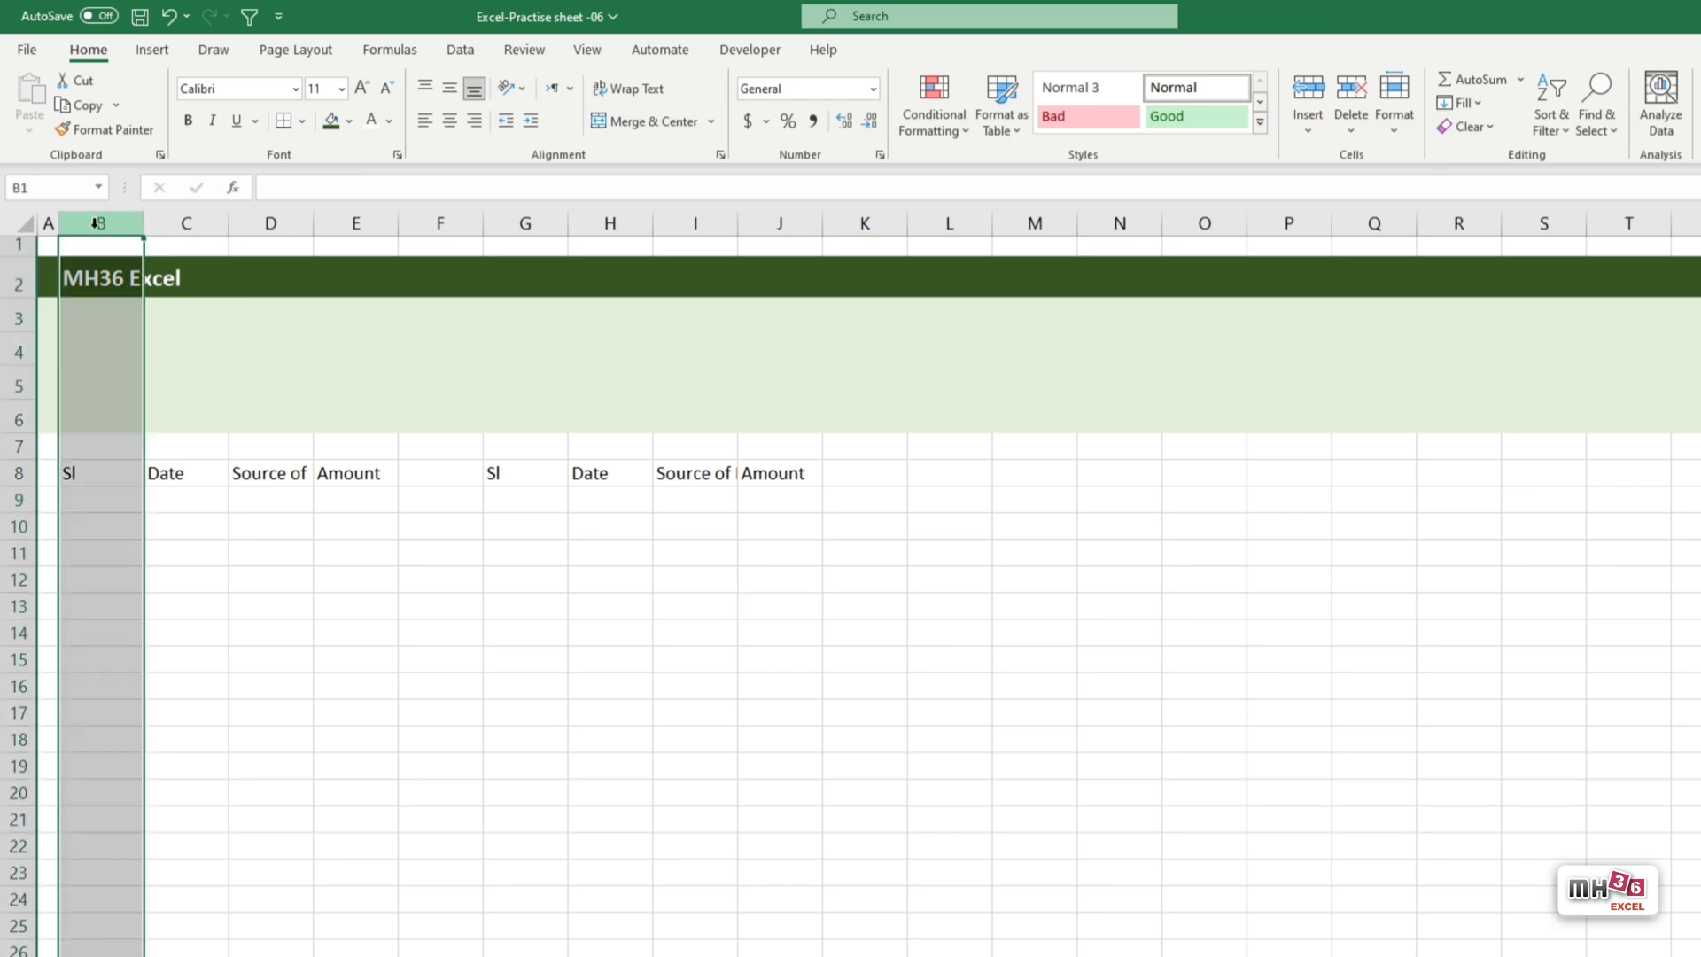
left_click(527, 223, "ctrl")
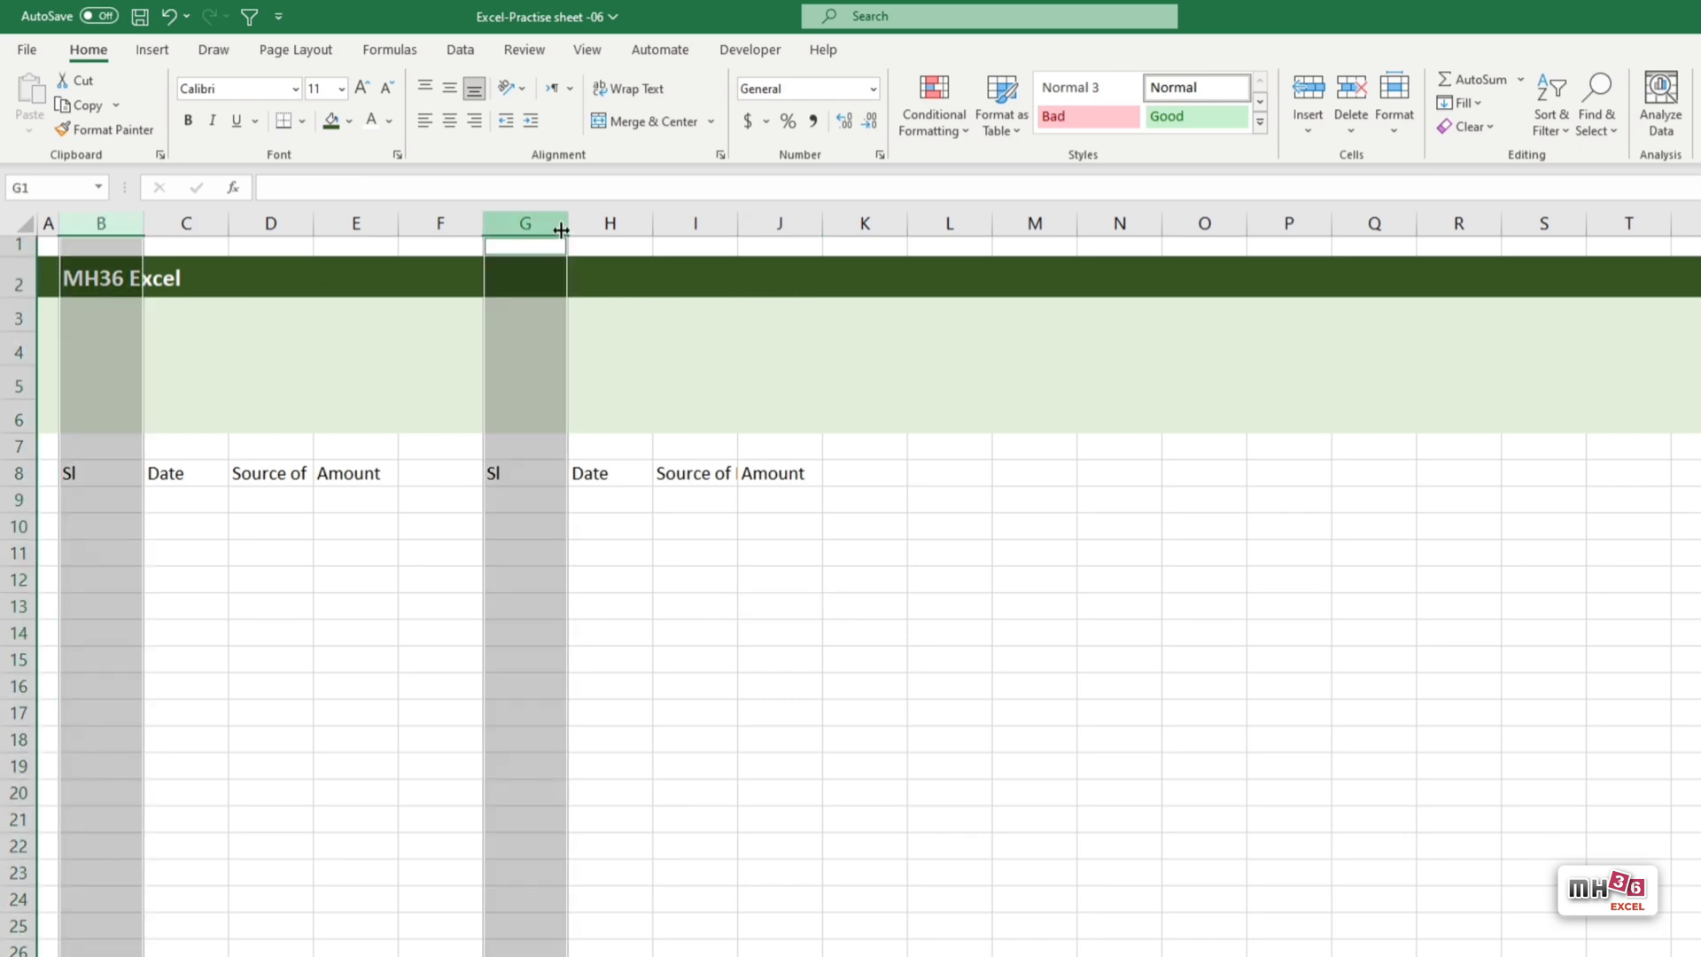
right_click(554, 219)
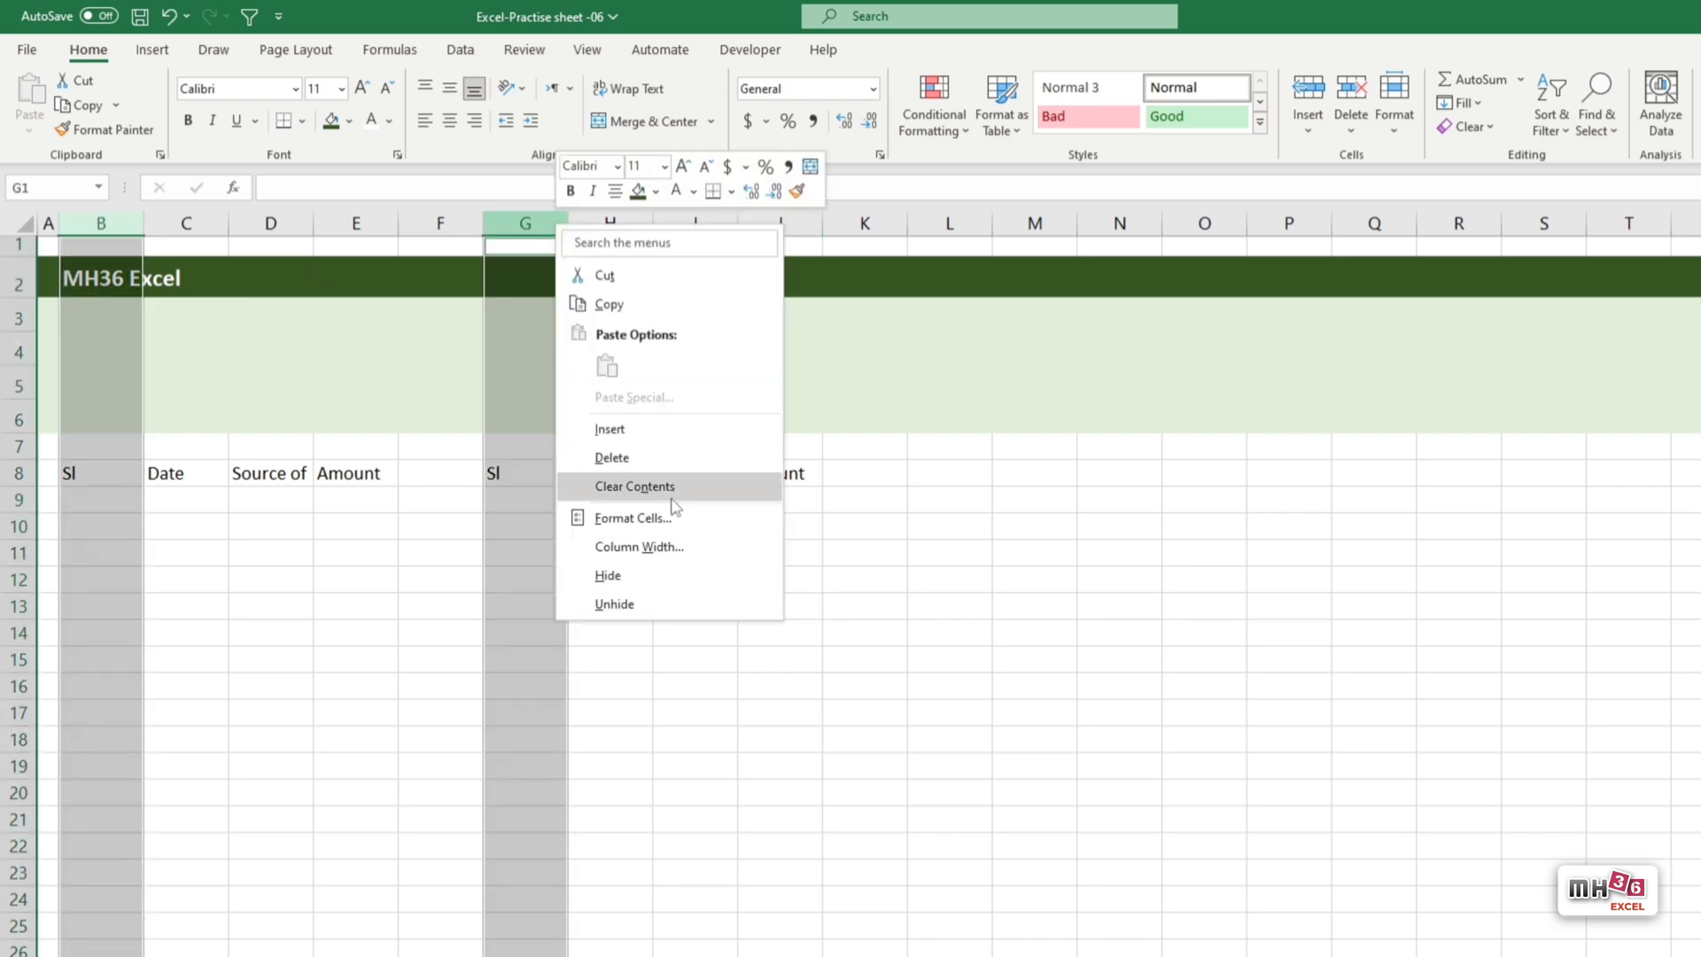
left_click(664, 546)
type("4")
key("Return")
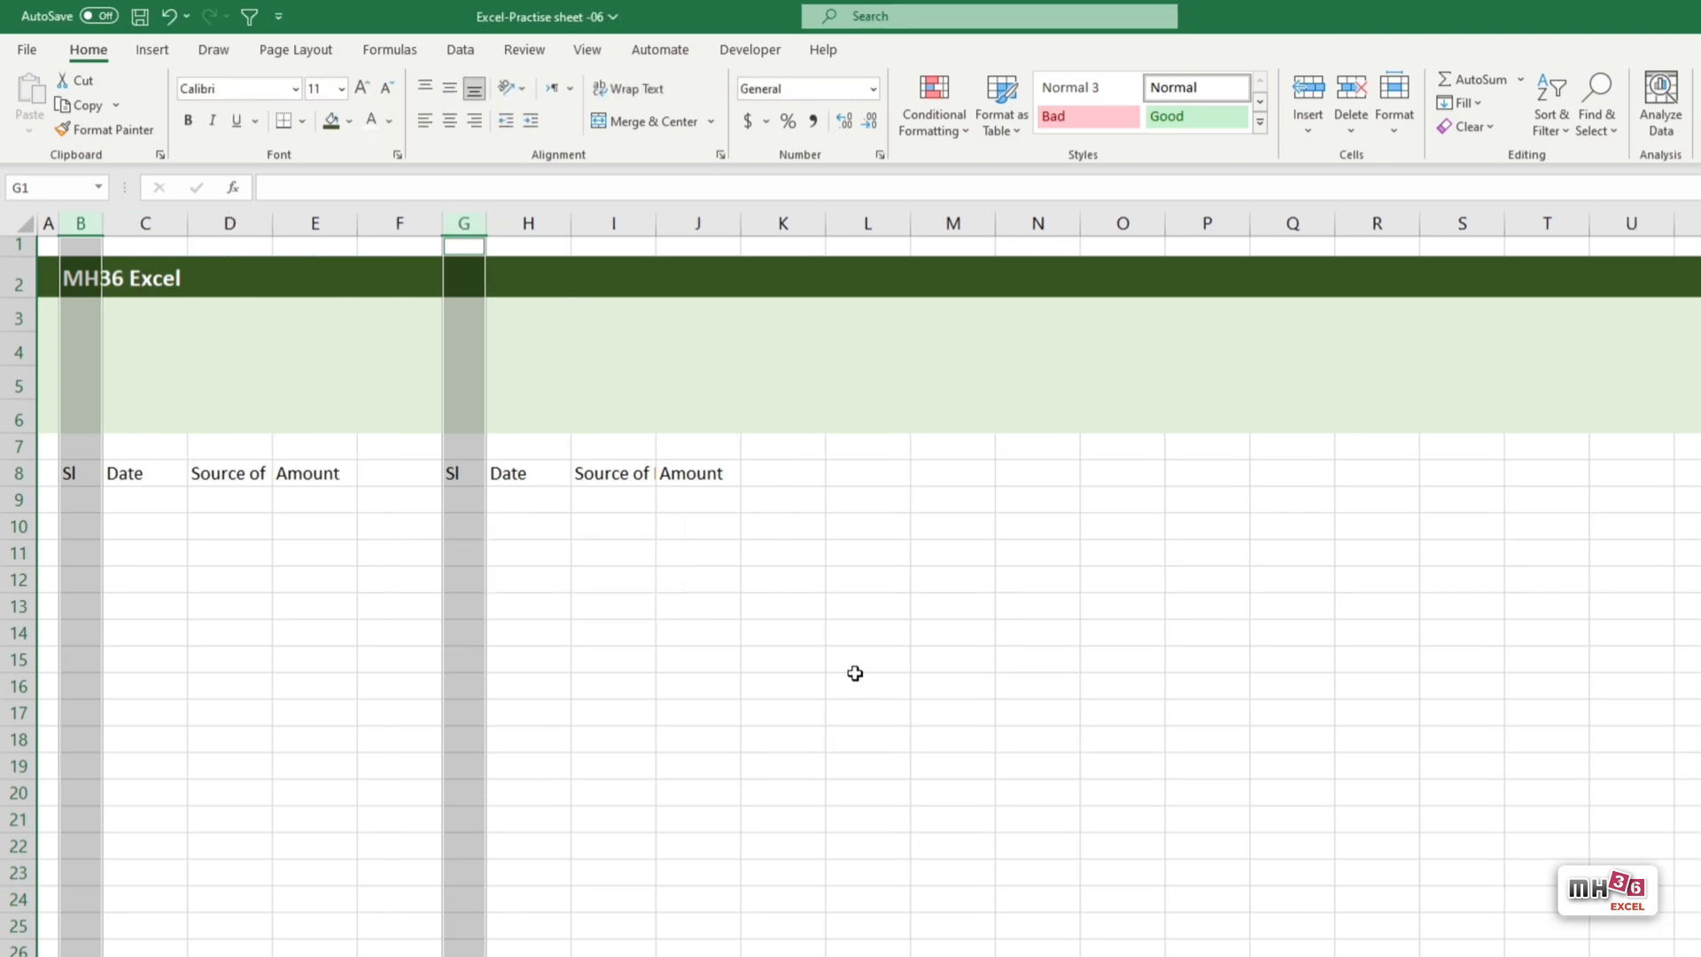
left_click(150, 223)
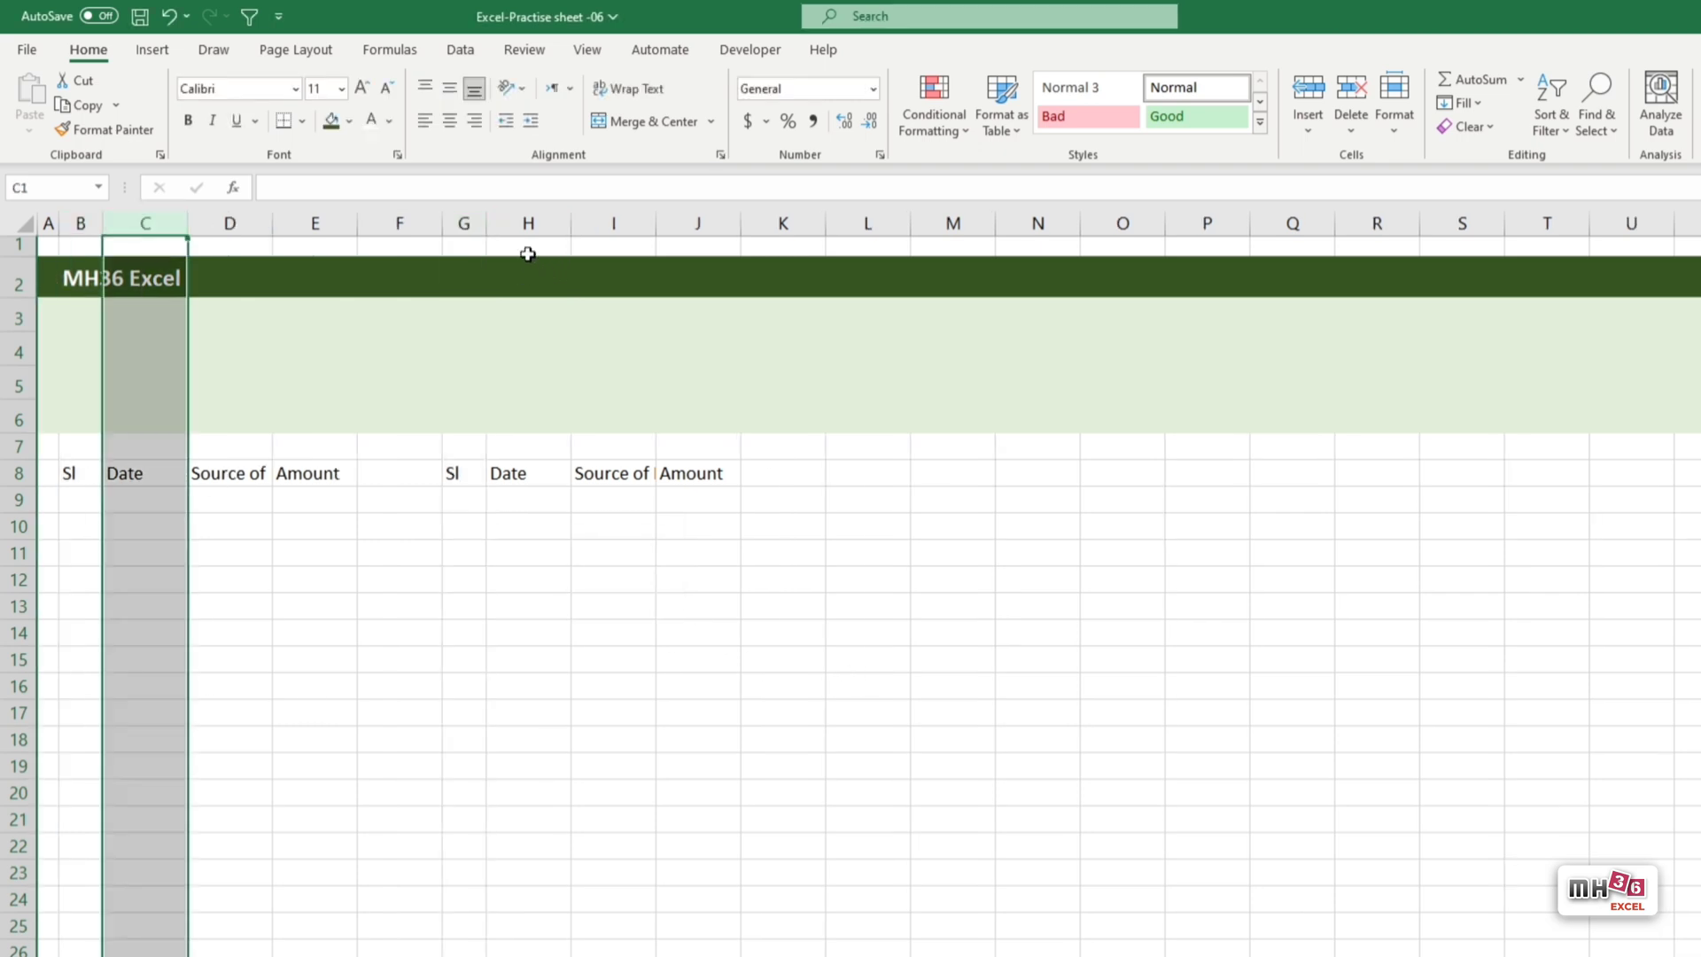
left_click(534, 223, "ctrl")
right_click(534, 223)
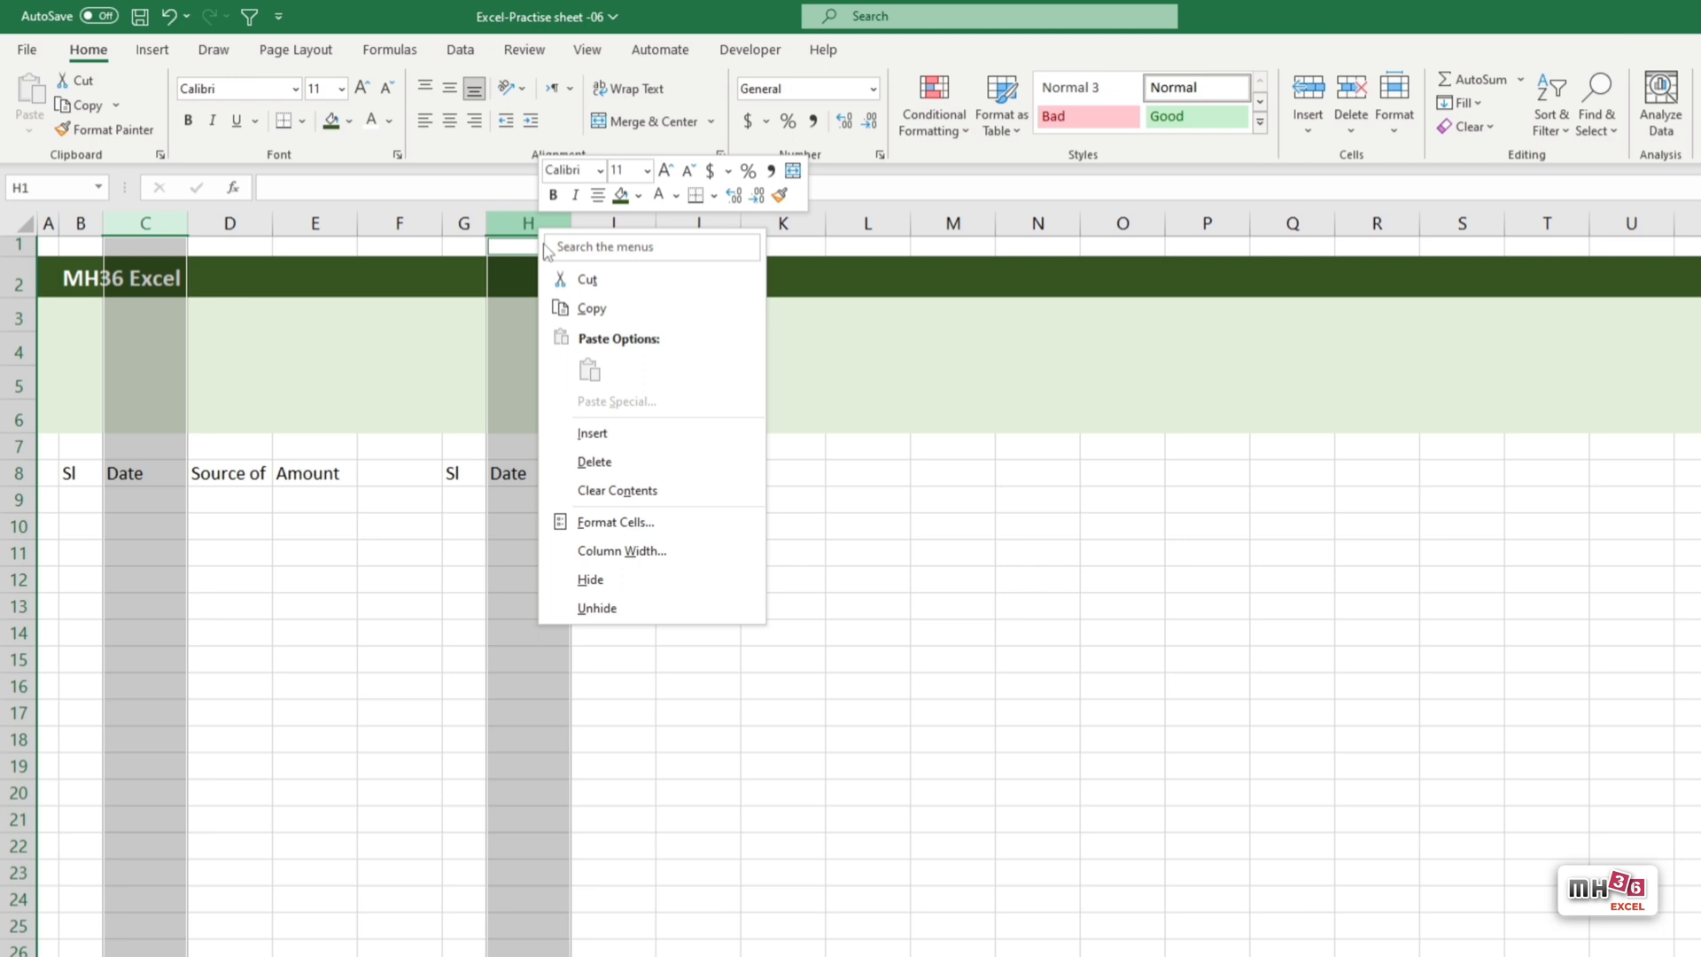
left_click(634, 552)
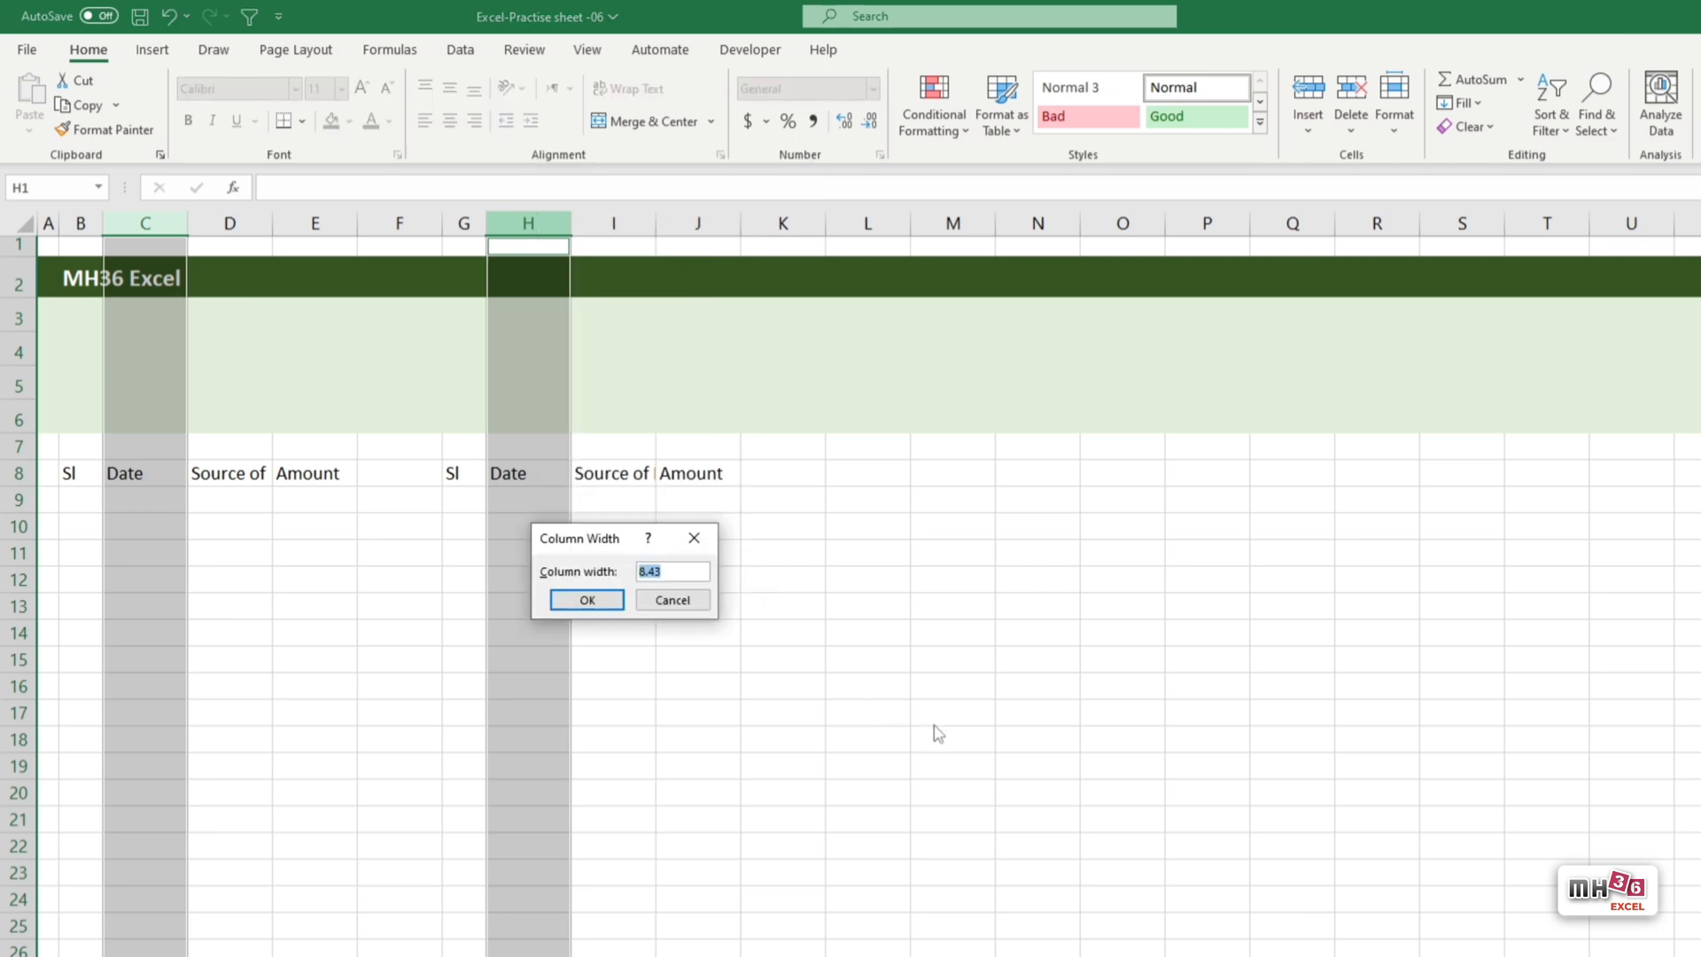
type("14")
key("Return")
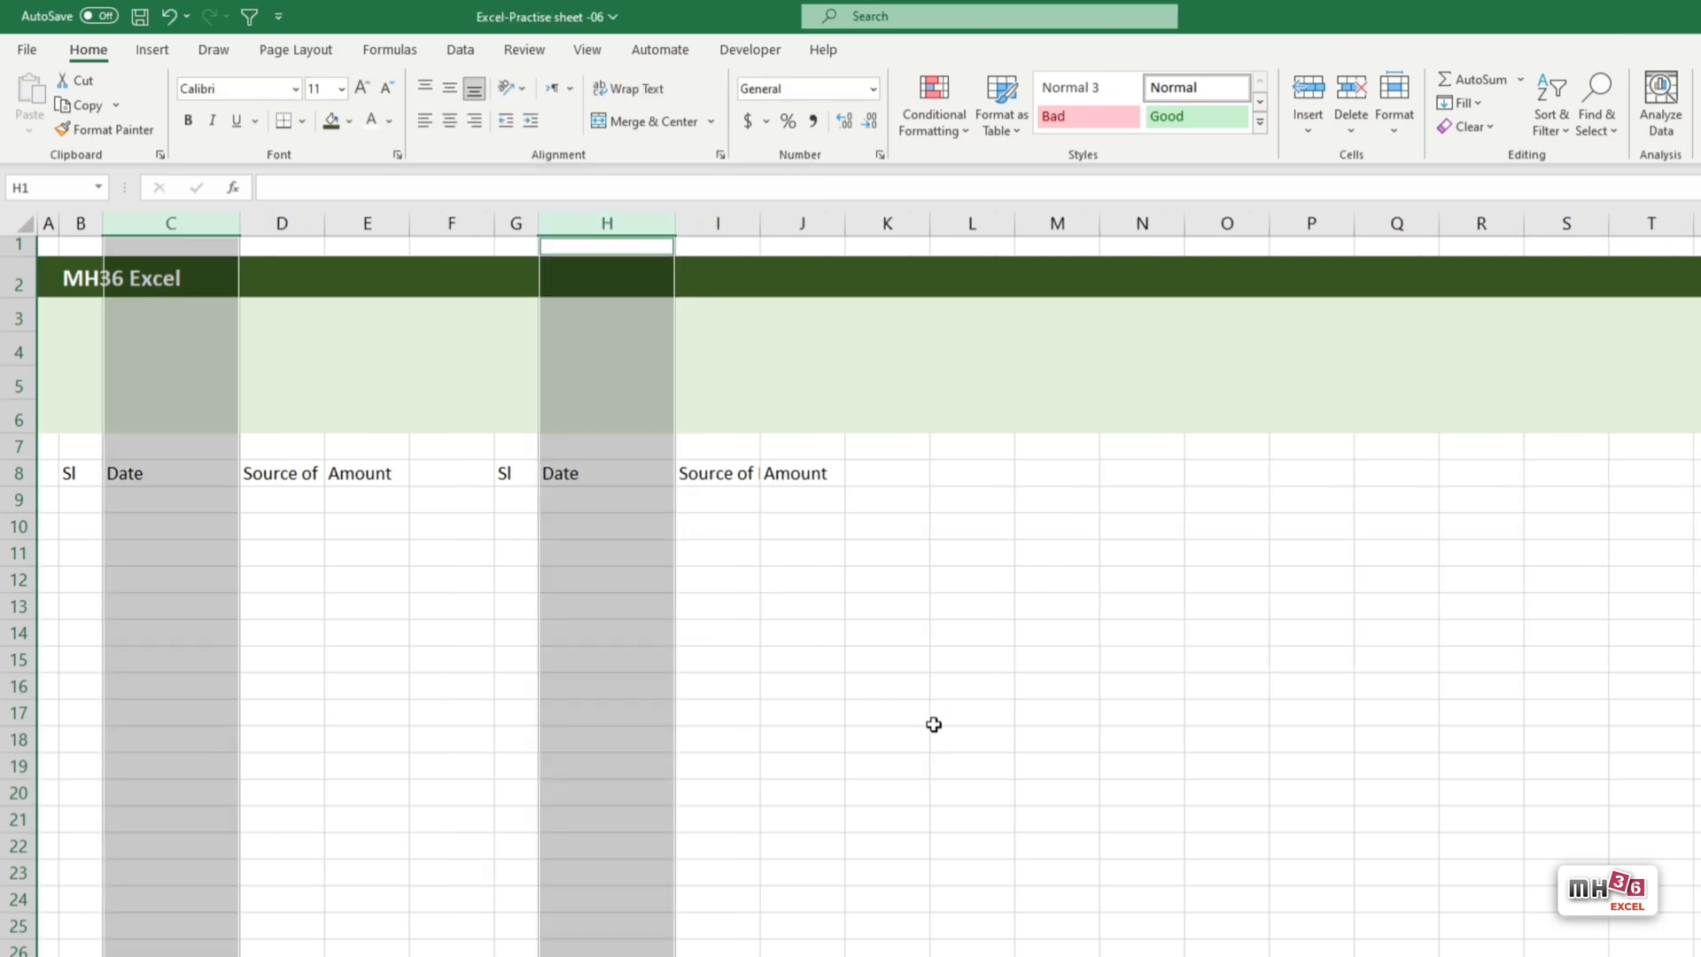
Set columns D and I to width 24, and columns E and J to 14.
left_click(719, 223)
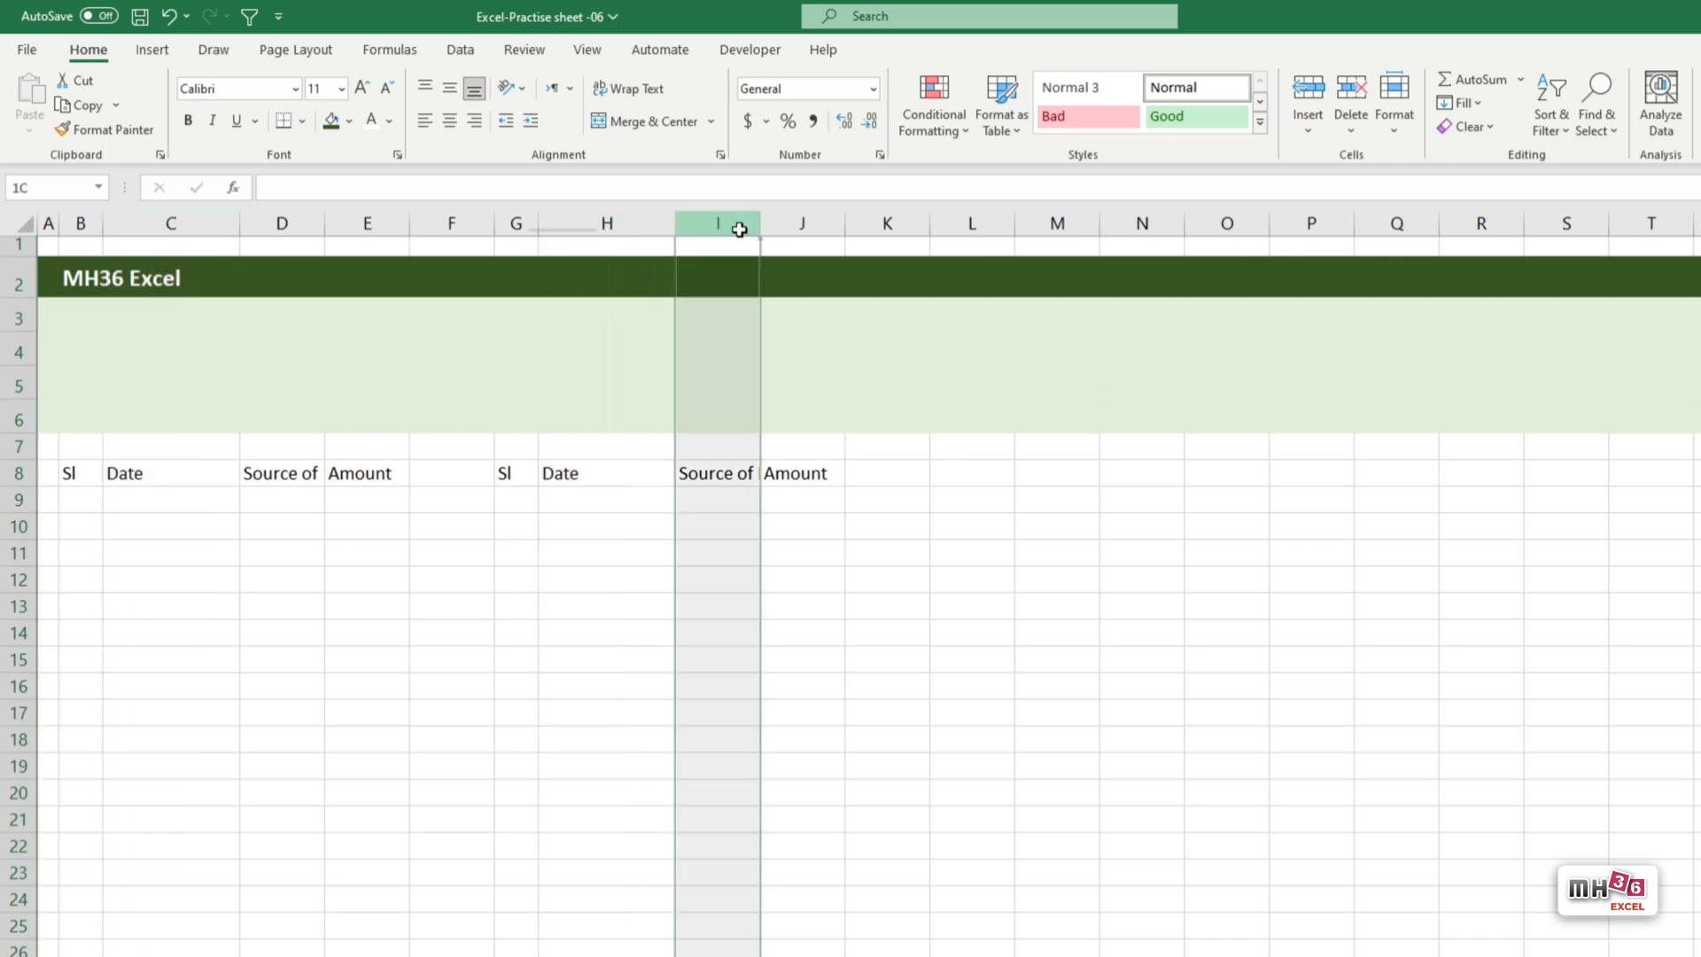
left_click(295, 225, "ctrl")
right_click(296, 225)
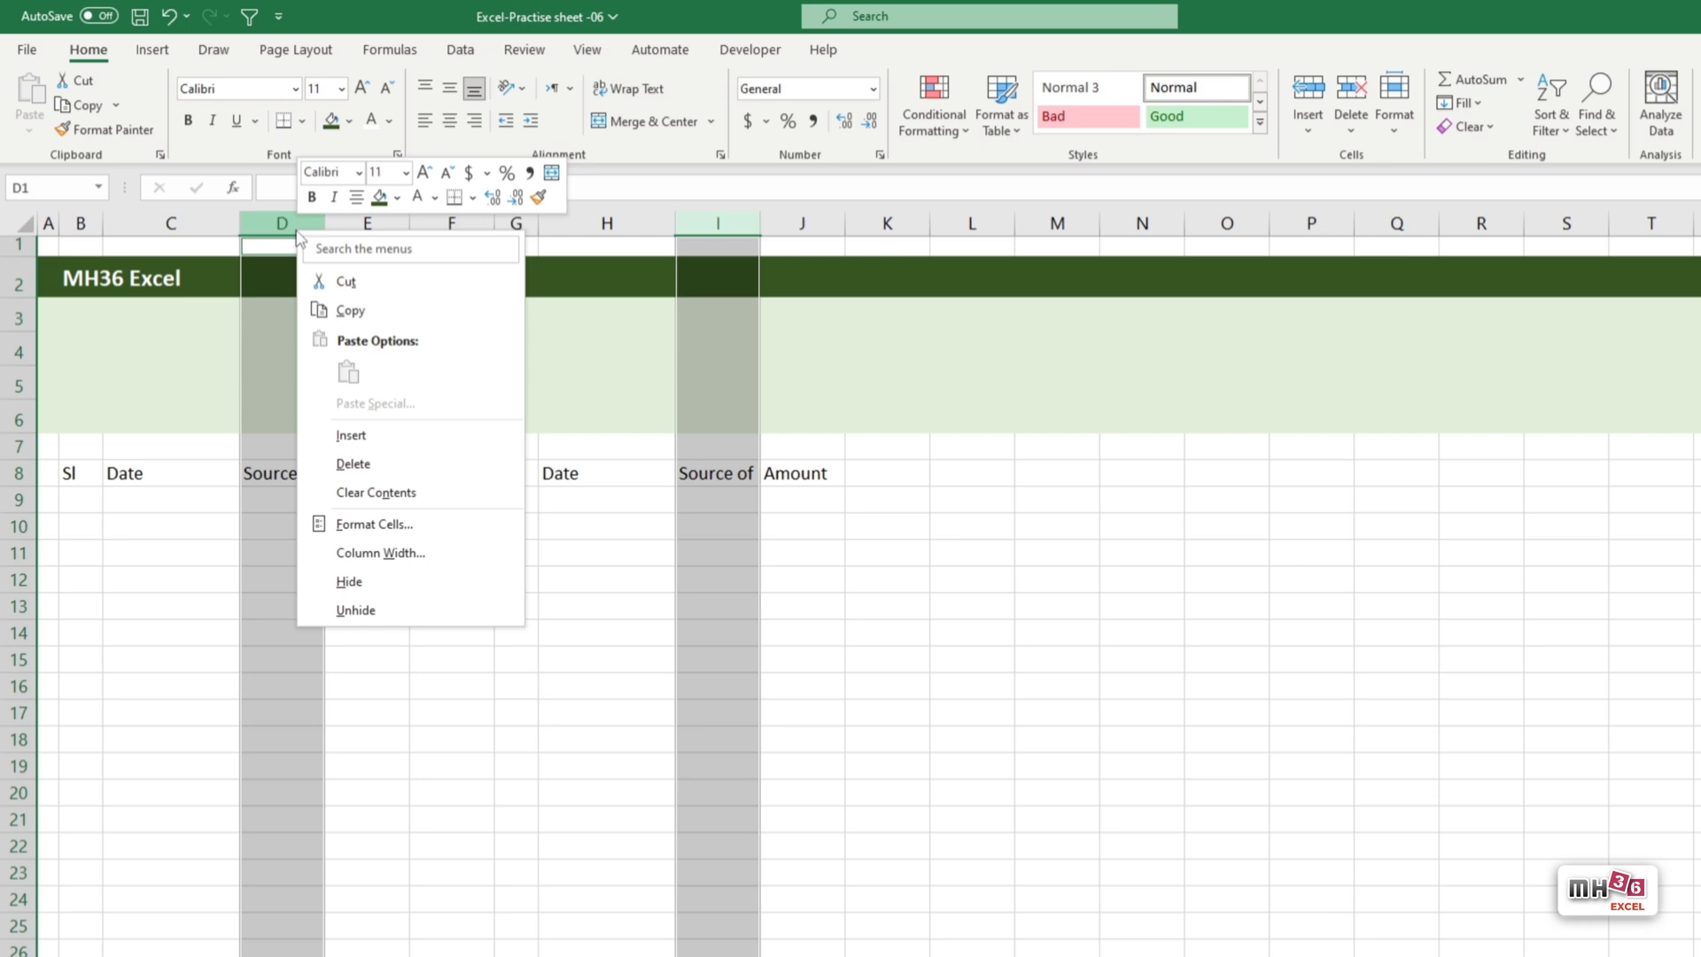
left_click(436, 553)
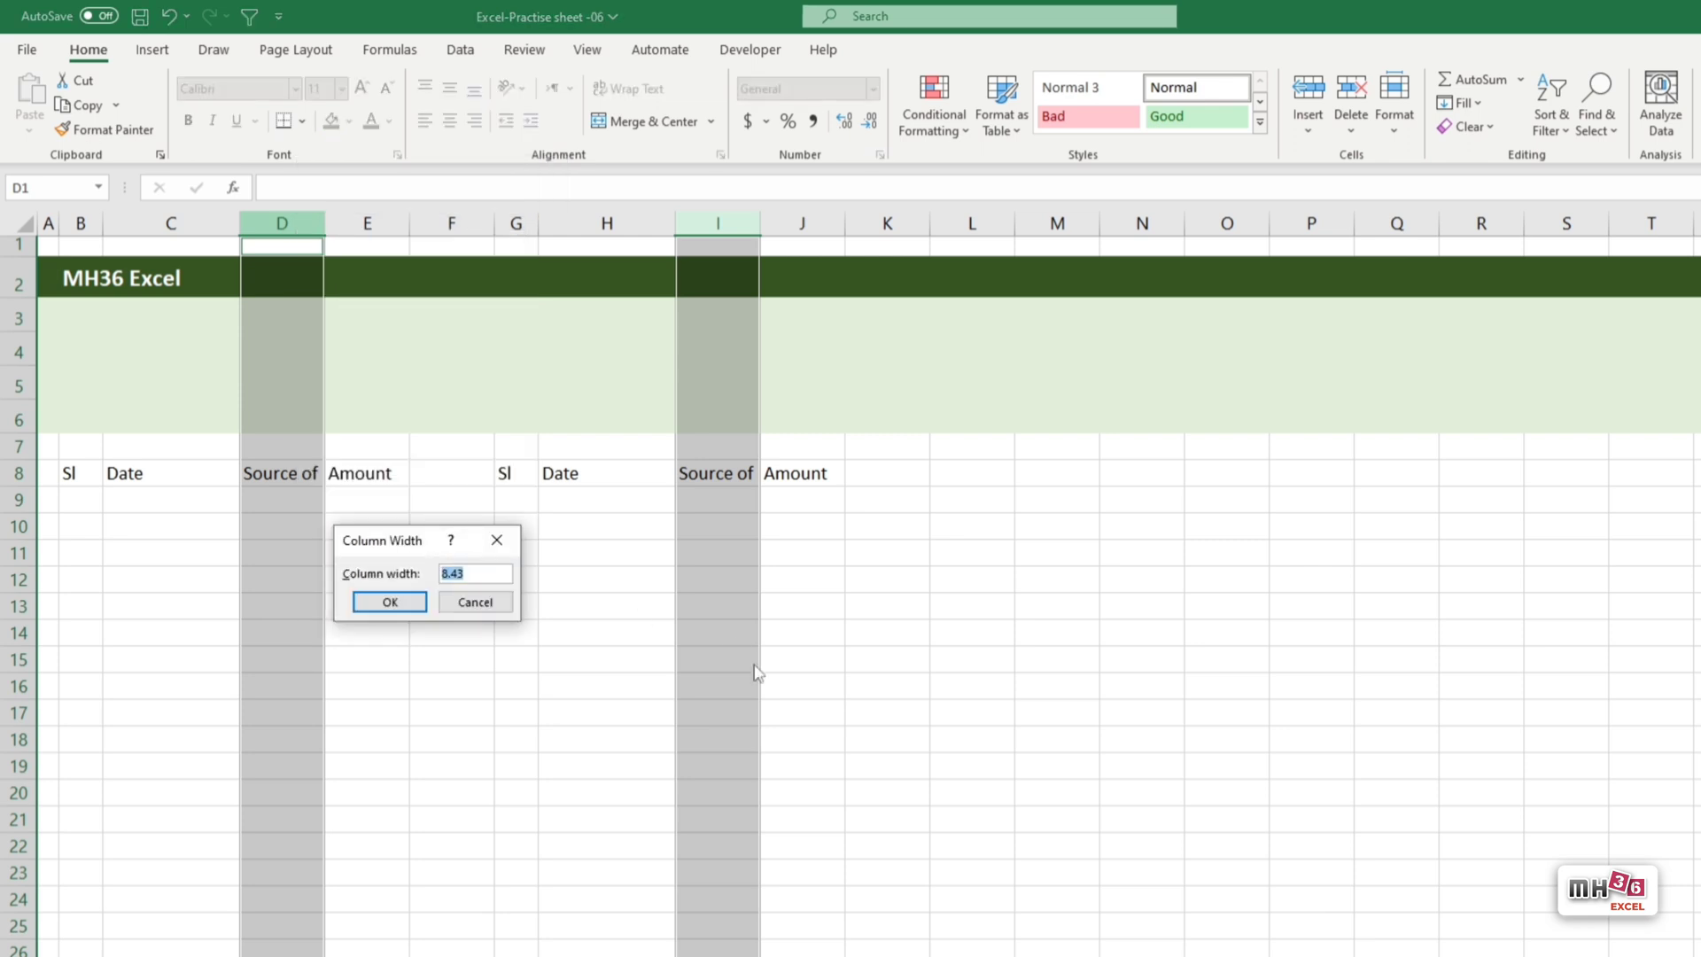
type("24")
key("Return")
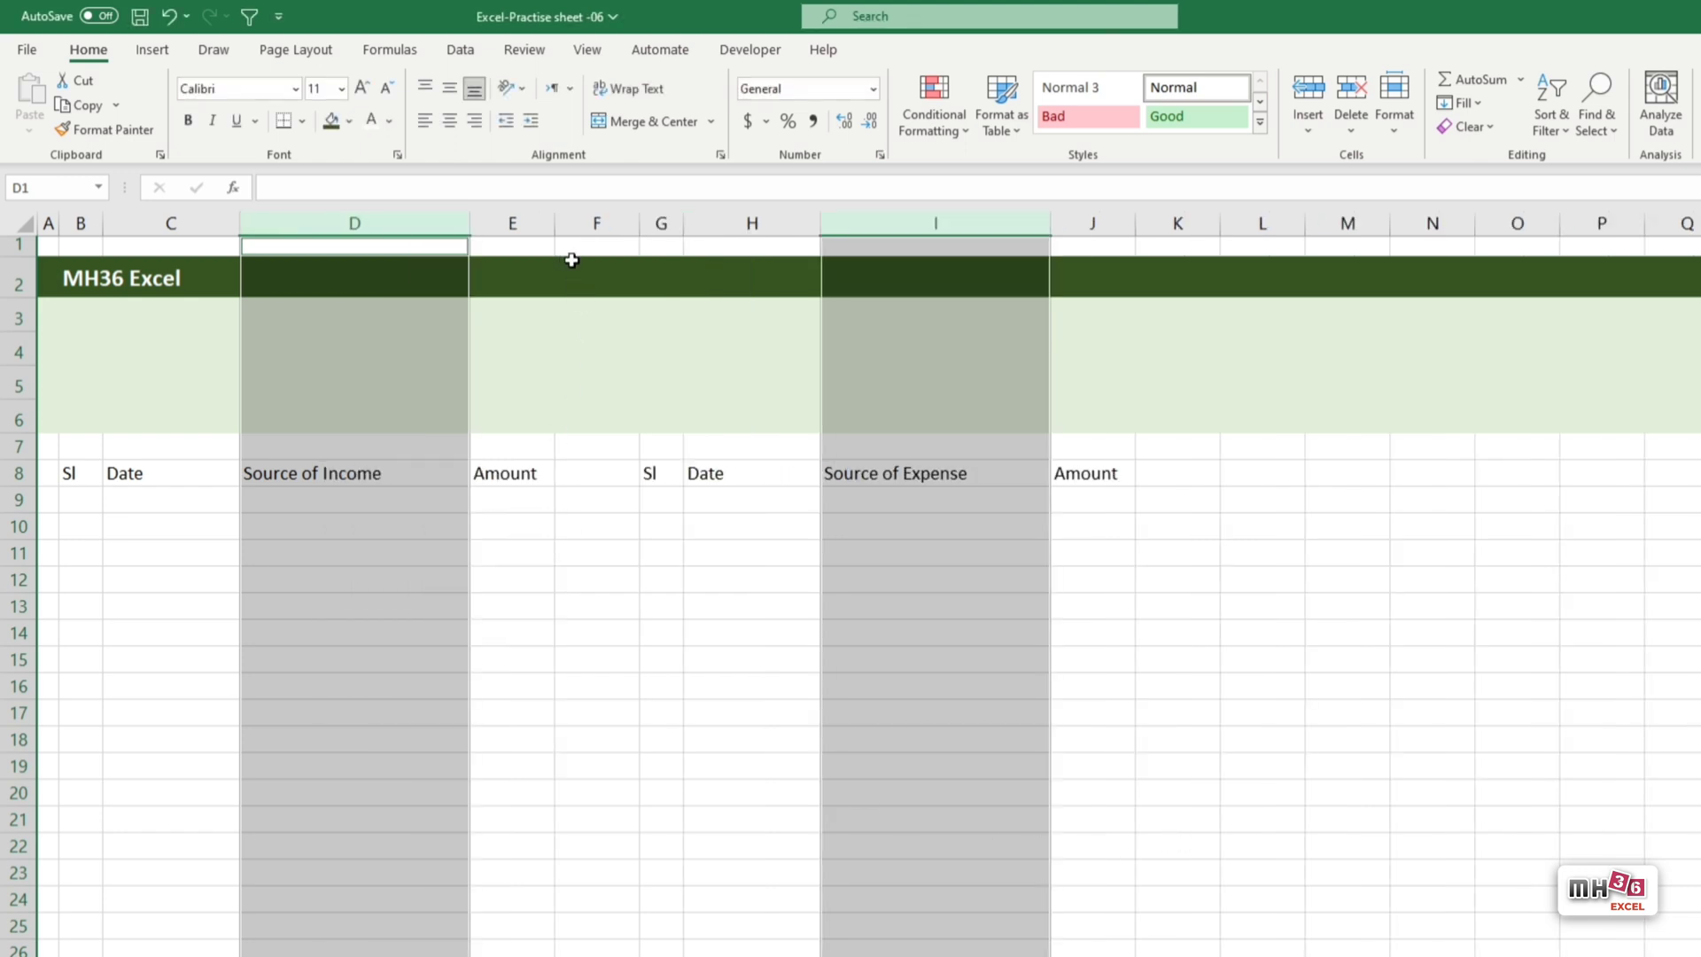
left_click(512, 223)
left_click(1092, 224, "ctrl")
right_click(1098, 228)
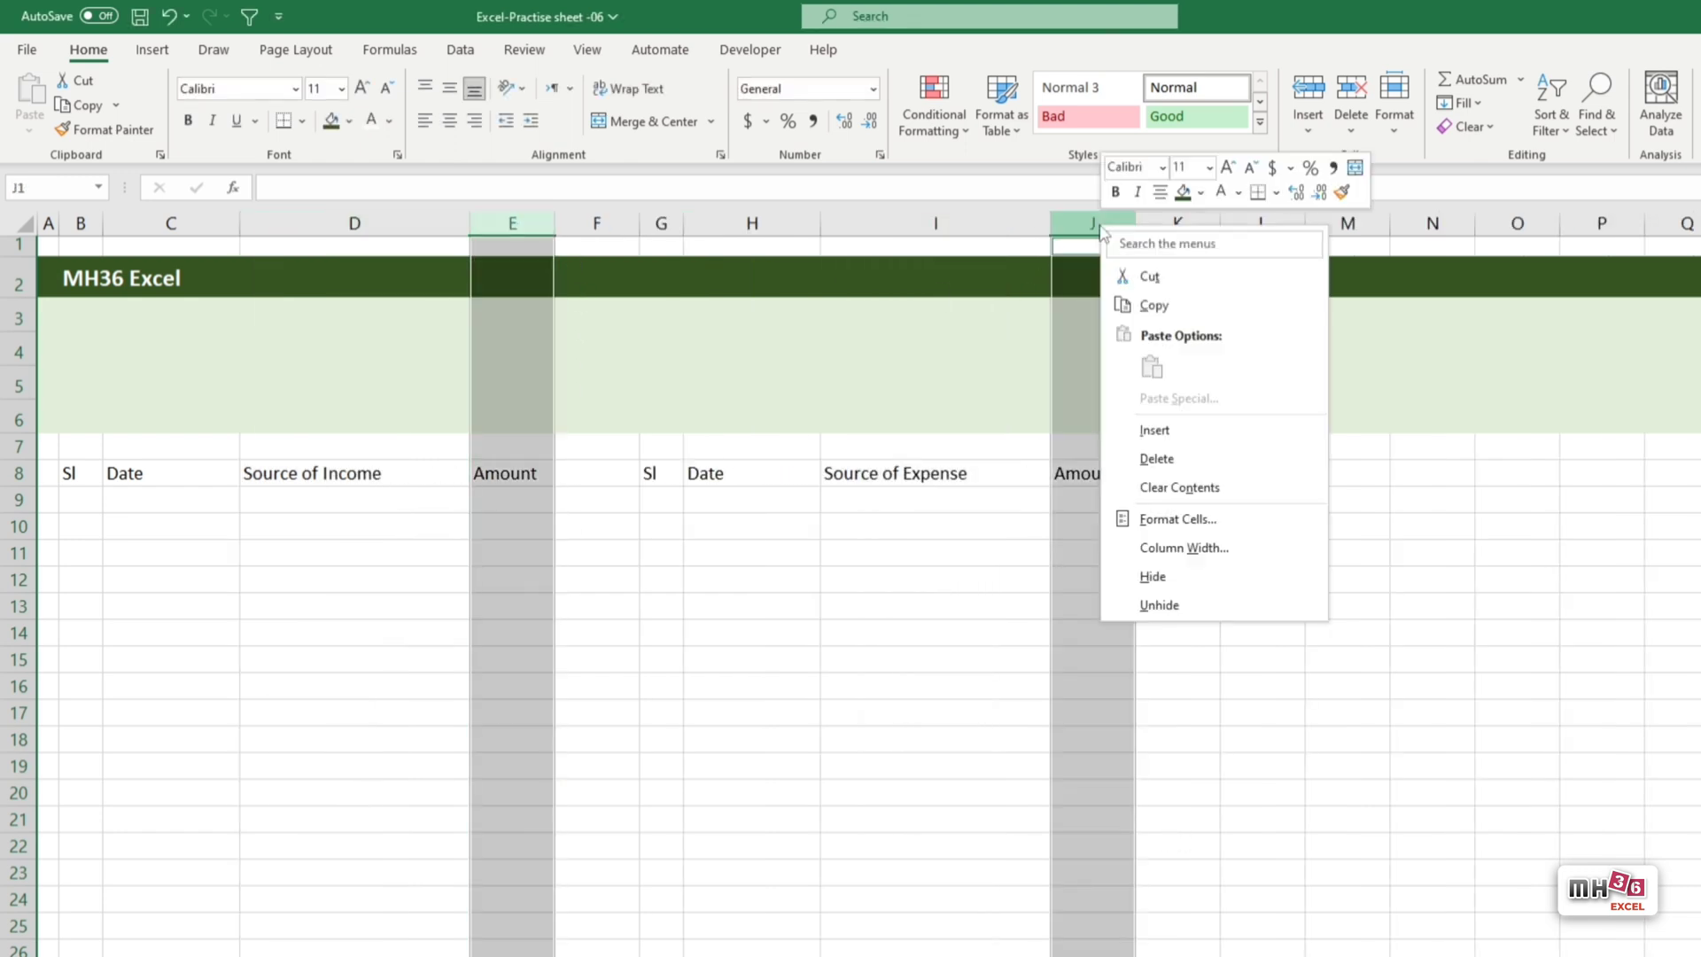
left_click(1210, 549)
type("14")
key("Return")
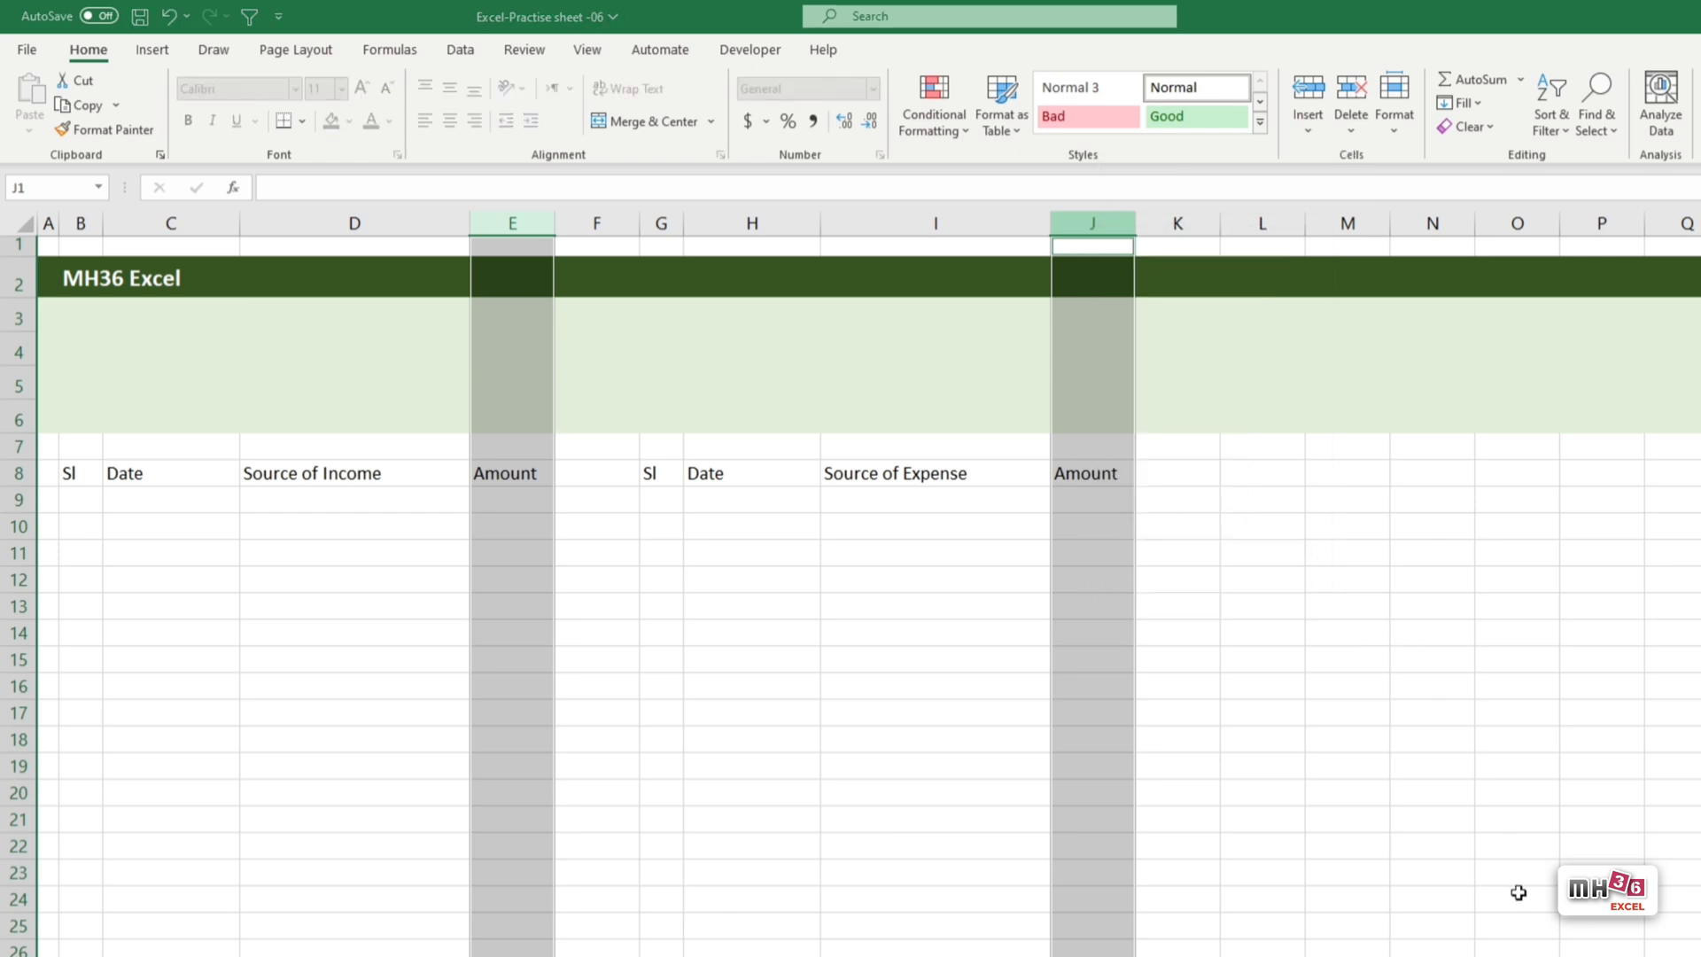
Draw a rounded rectangle in the green band above the income table's Sl and Date columns.
left_click(48, 245)
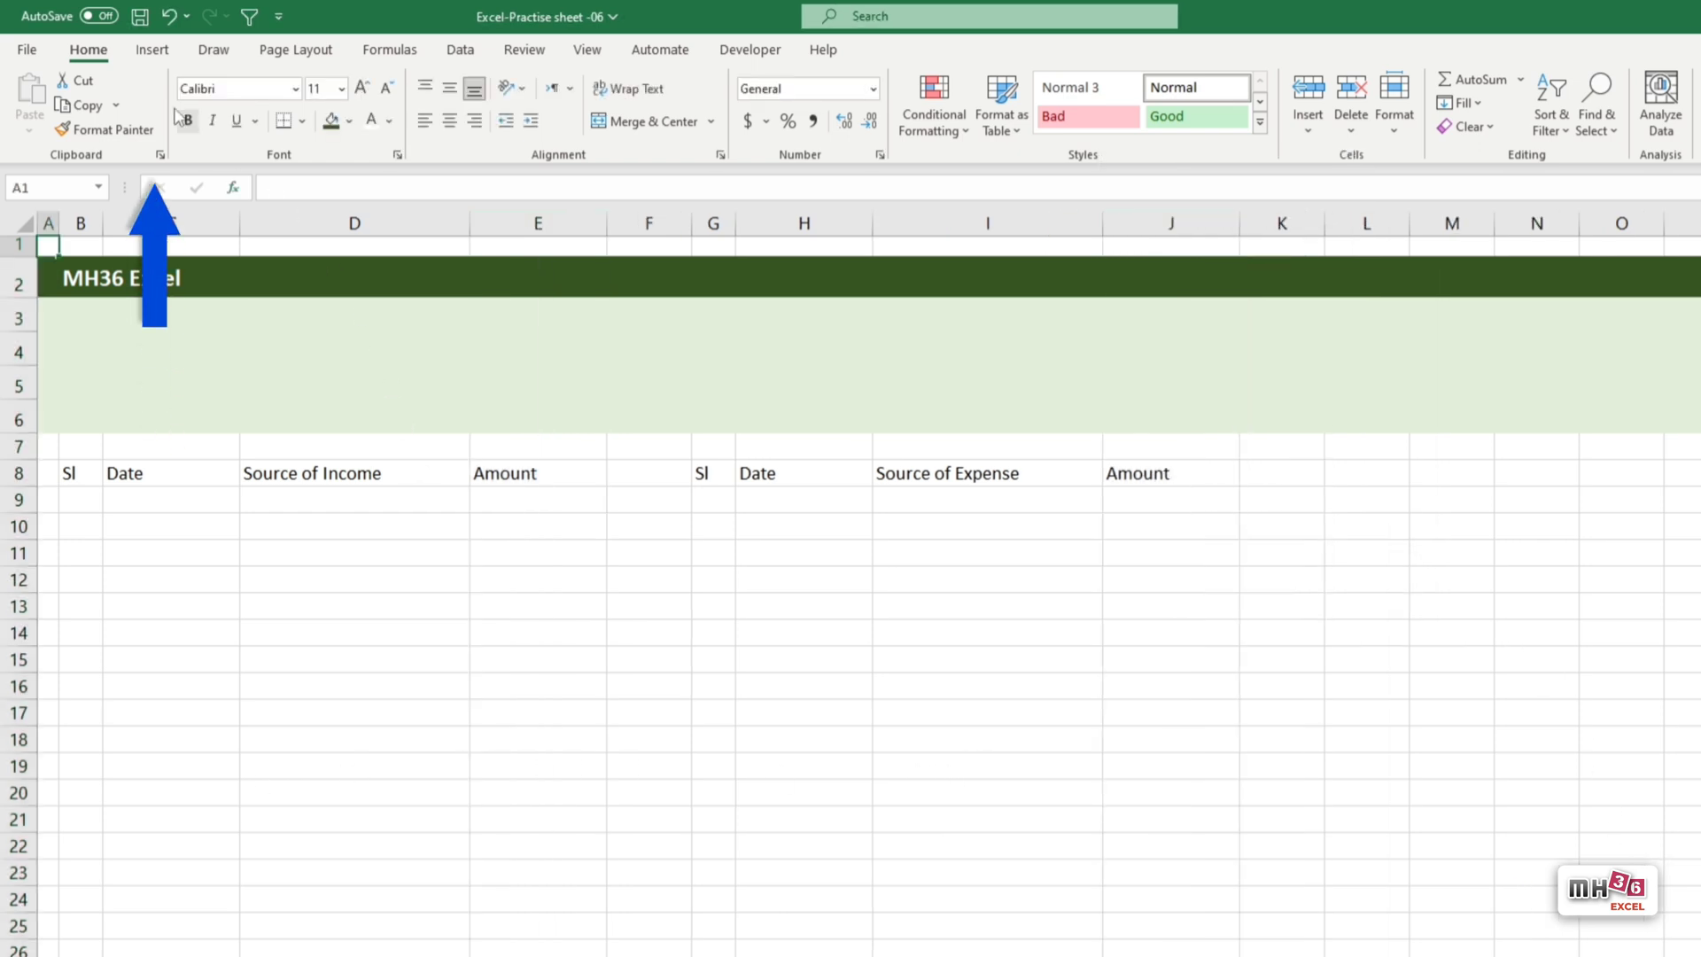
left_click(154, 51)
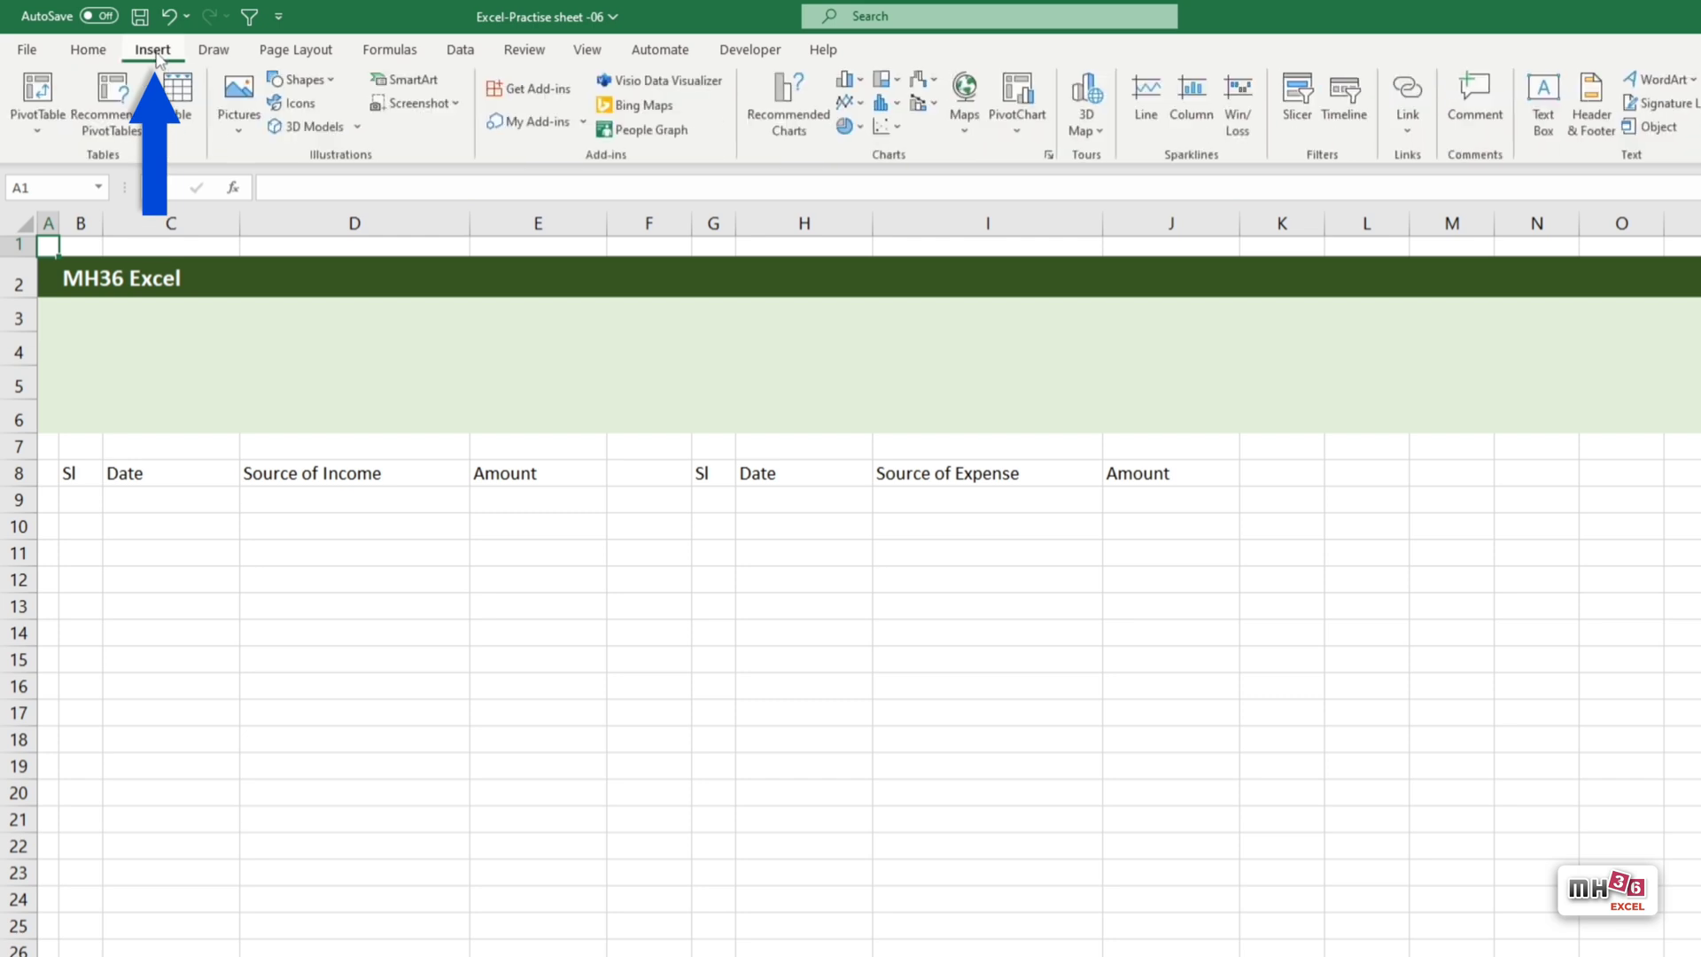
left_click(330, 81)
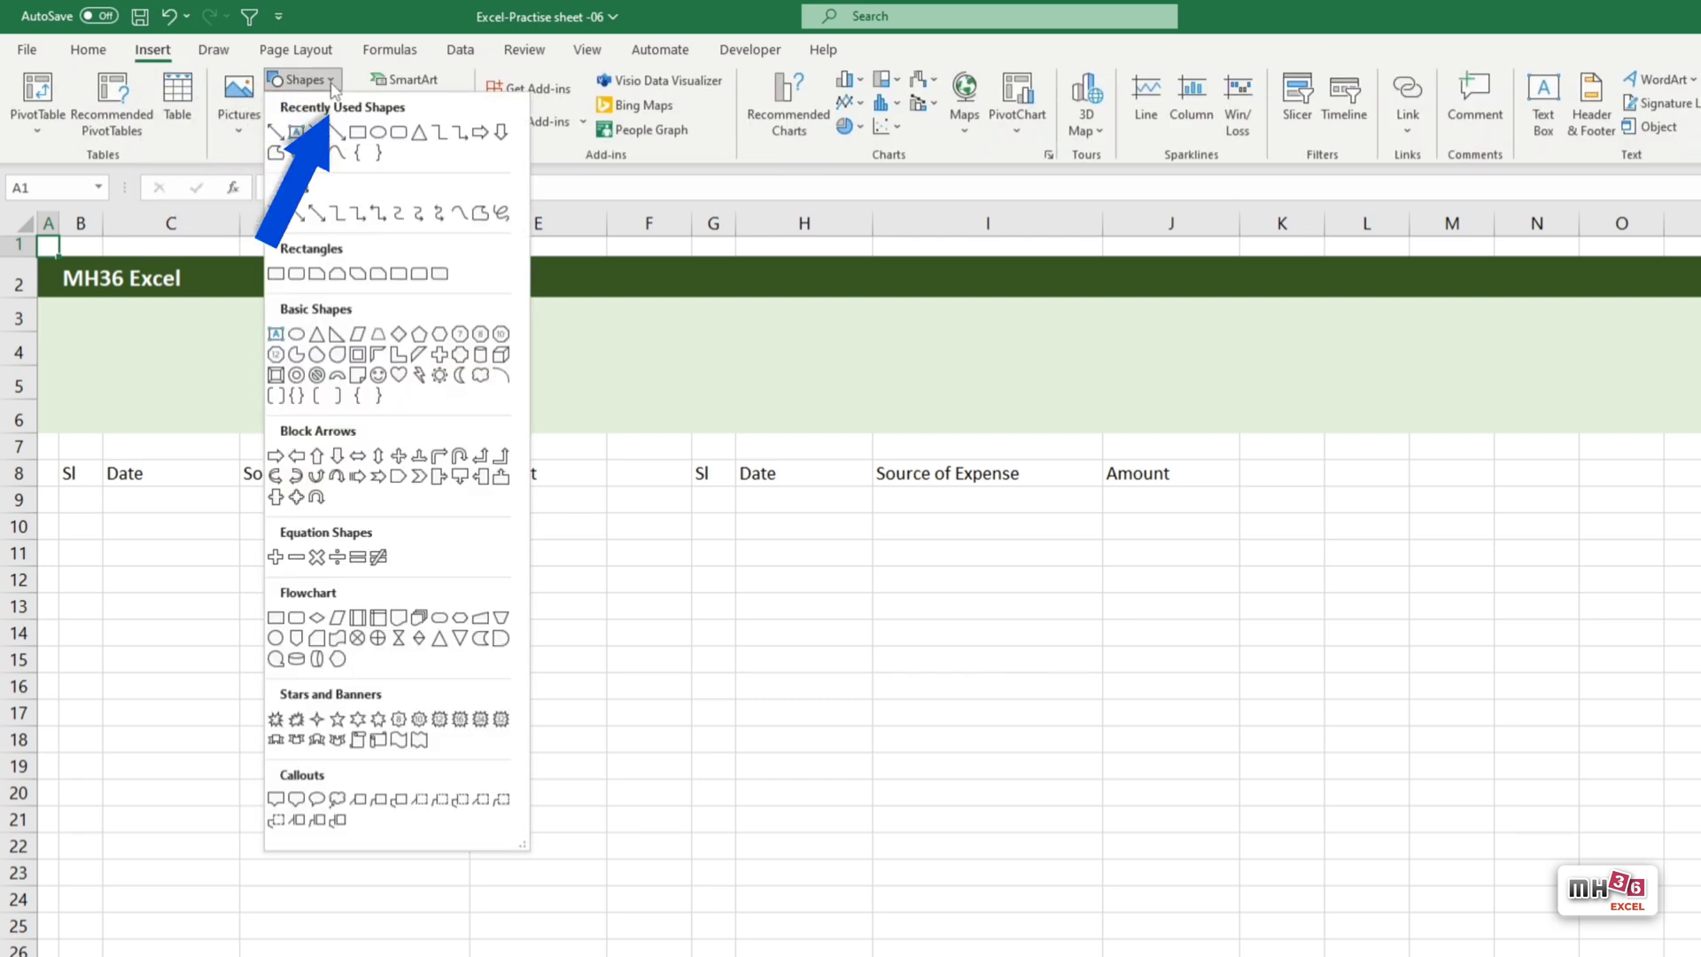
left_click(399, 133)
left_click_drag(80, 323, 327, 426)
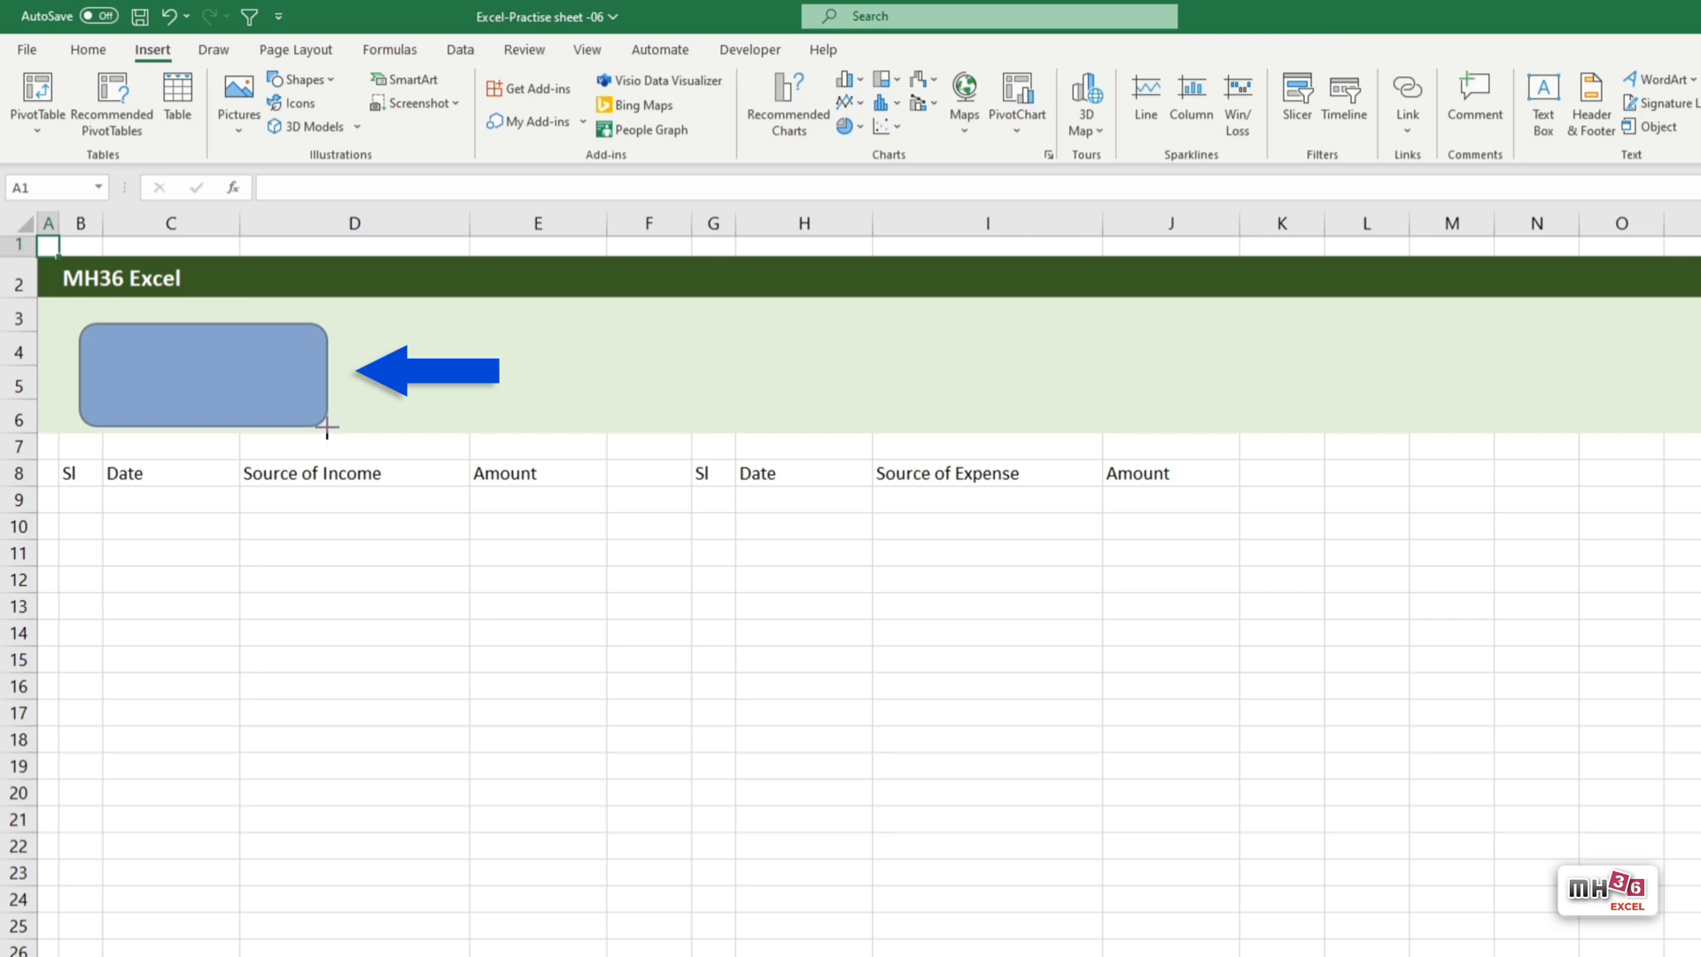
left_click_drag(327, 426, 312, 420)
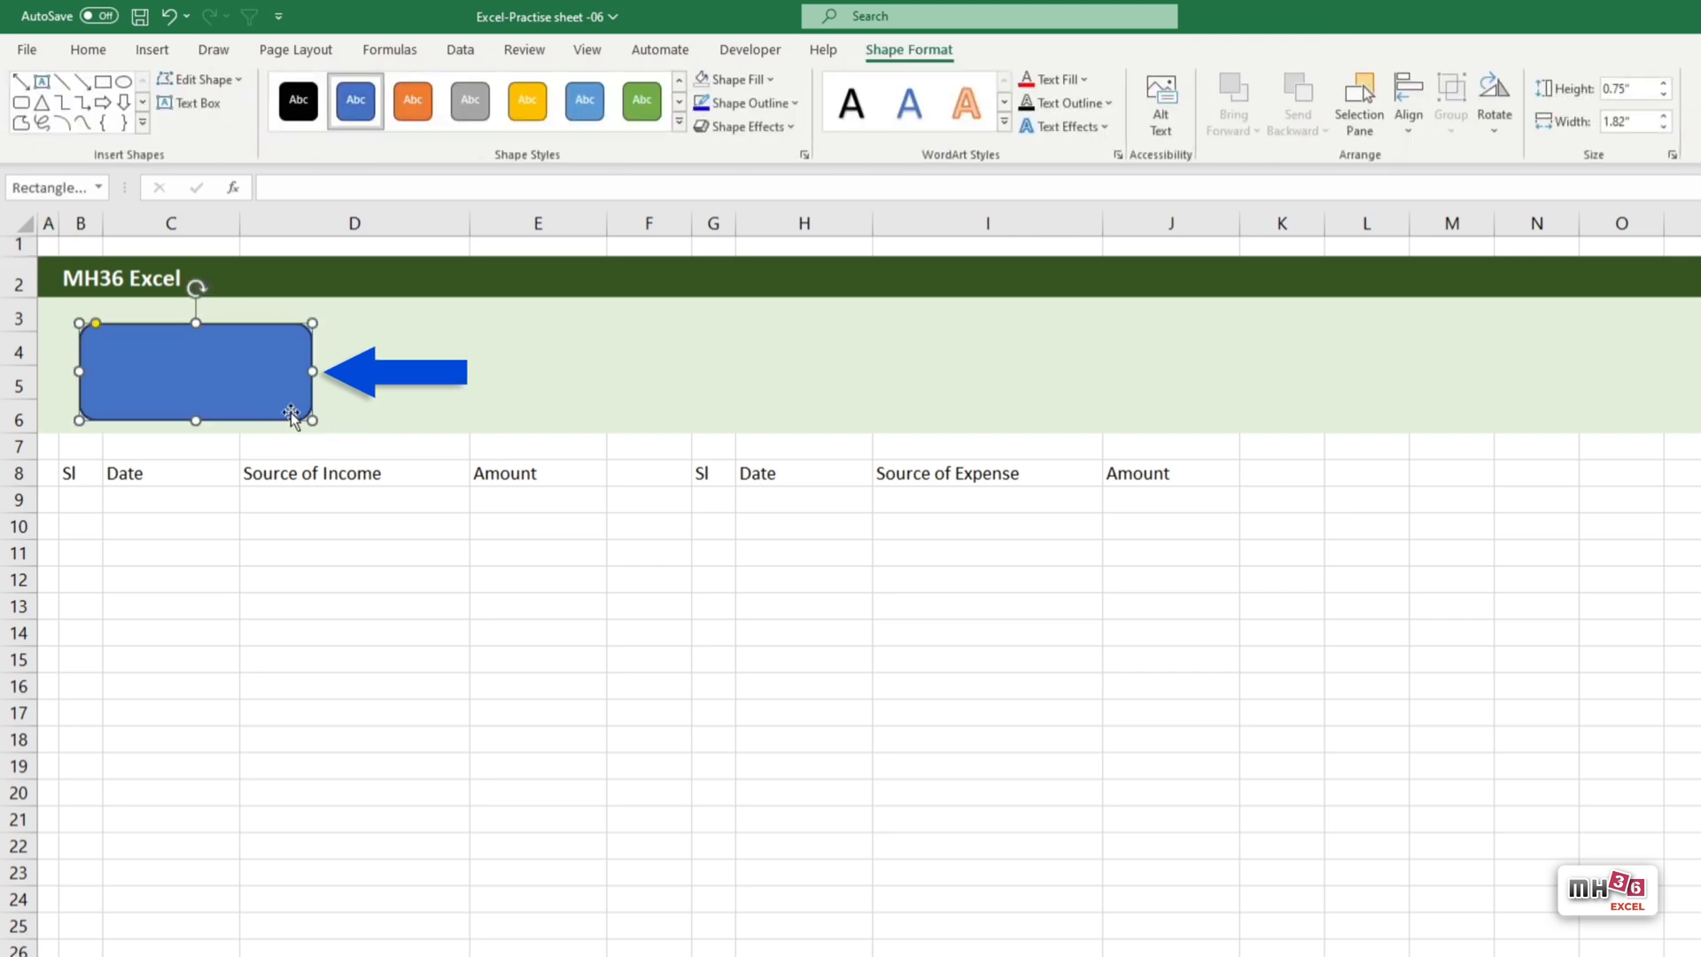
key("Left")
key("Up")
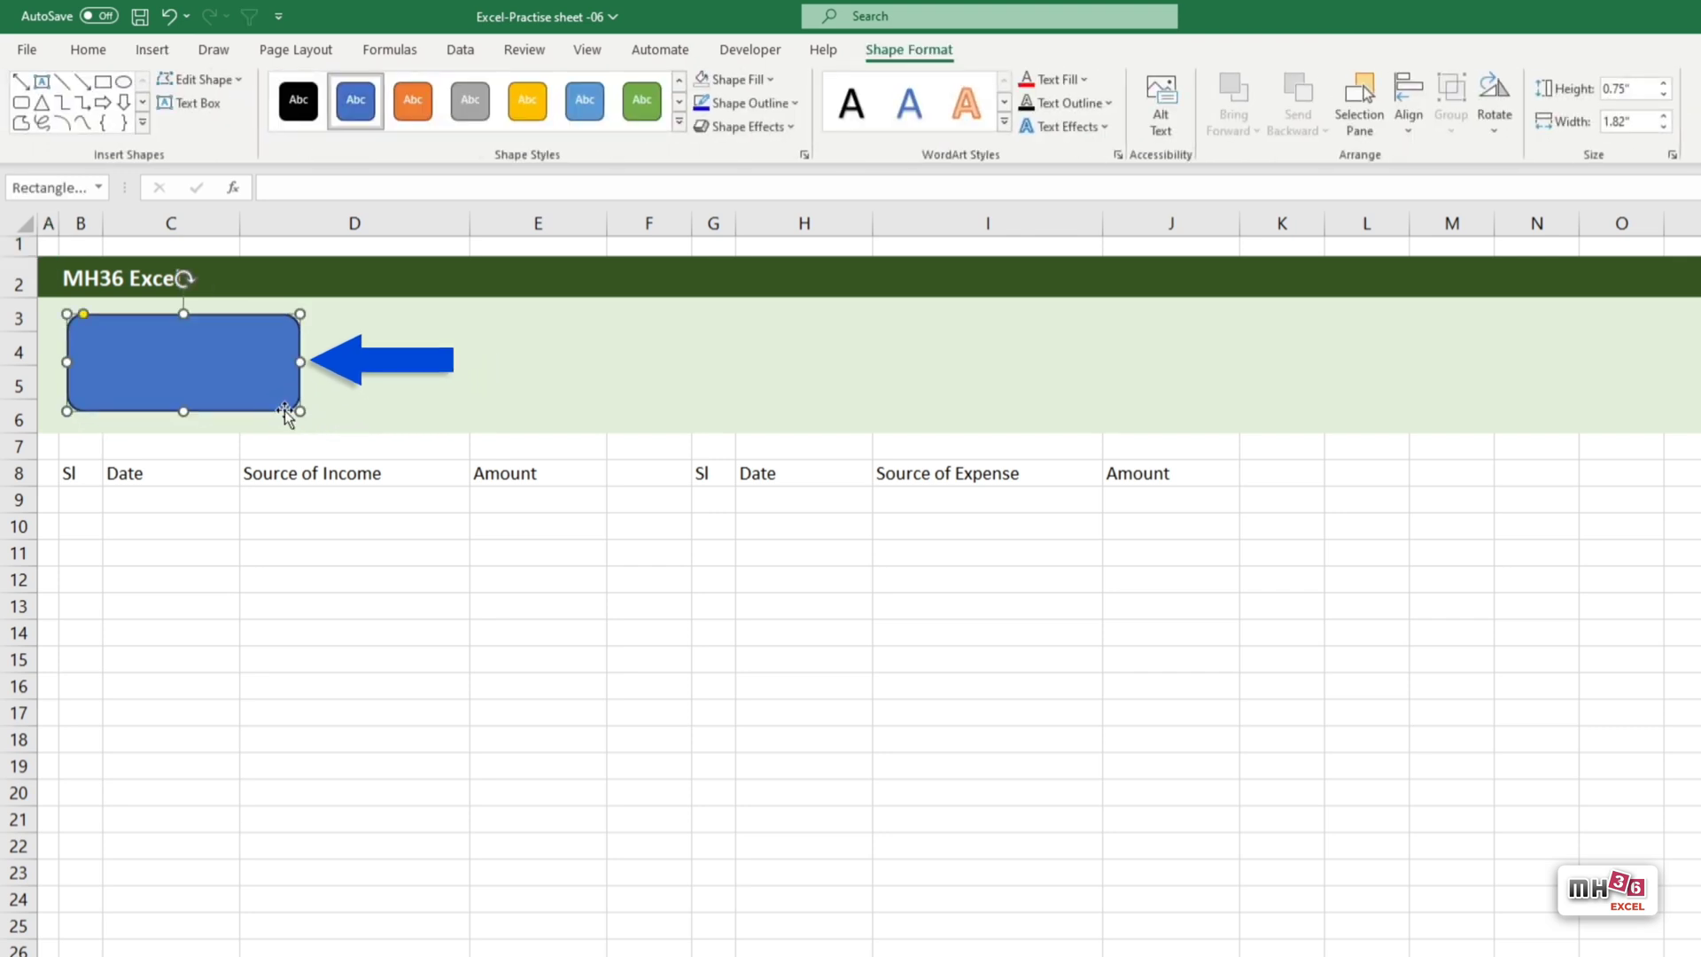
Give the rounded rectangle a white fill, no outline and an outer shadow.
left_click(769, 80)
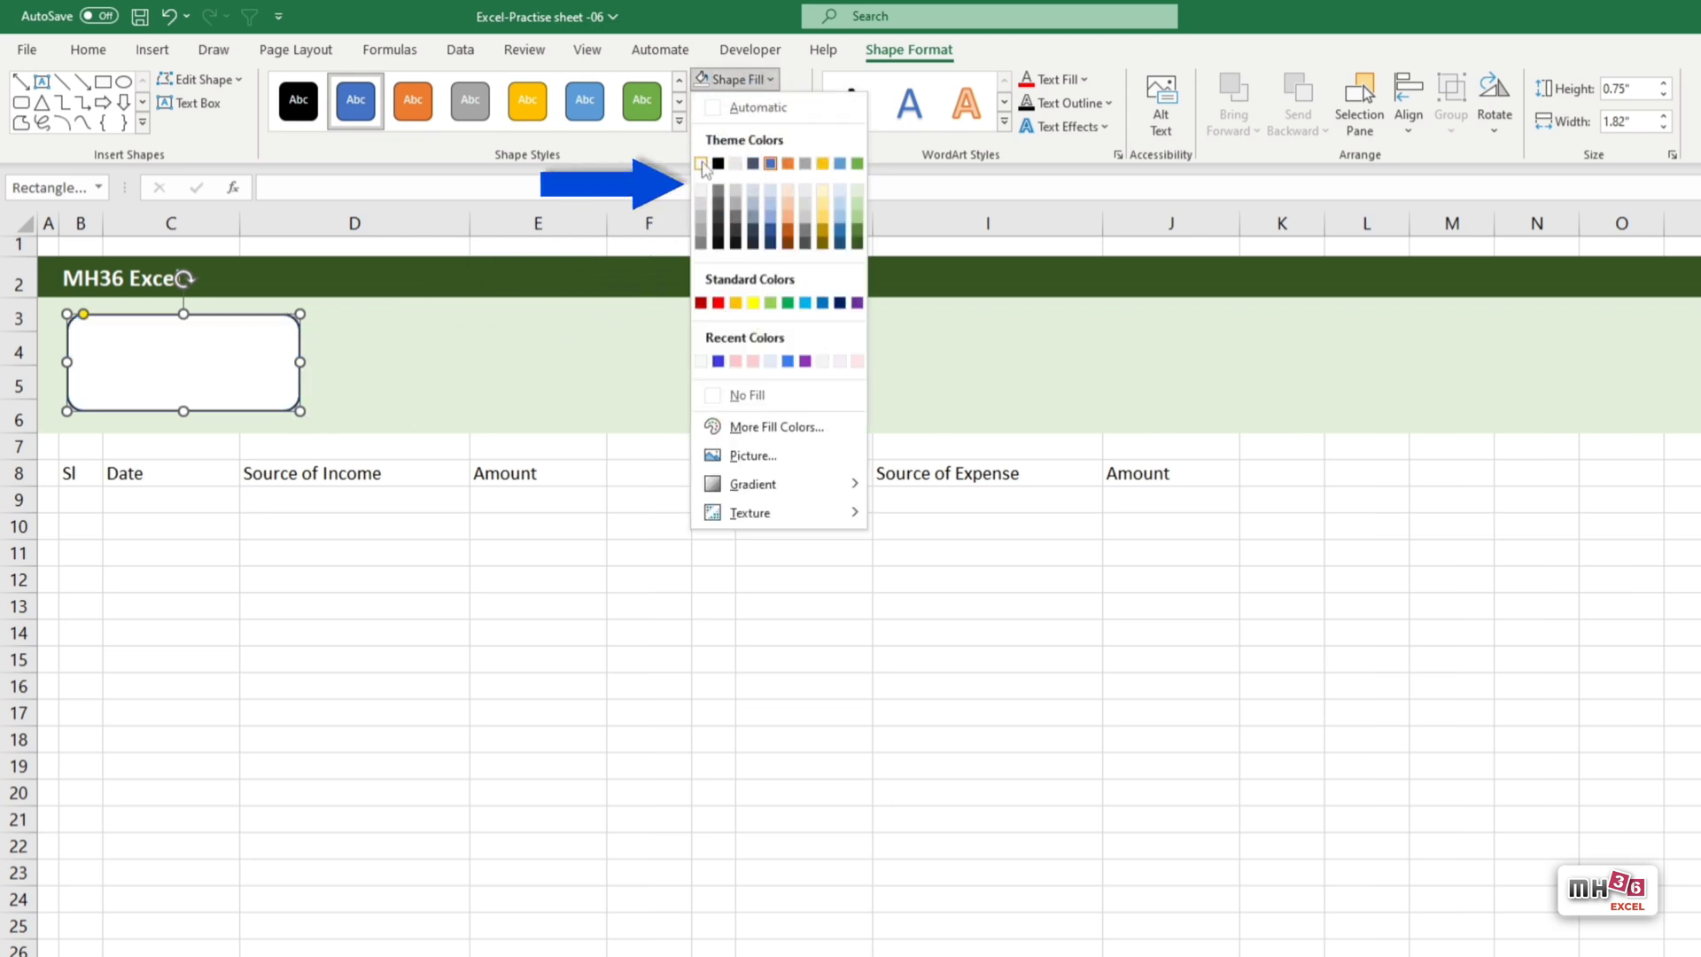
left_click(700, 164)
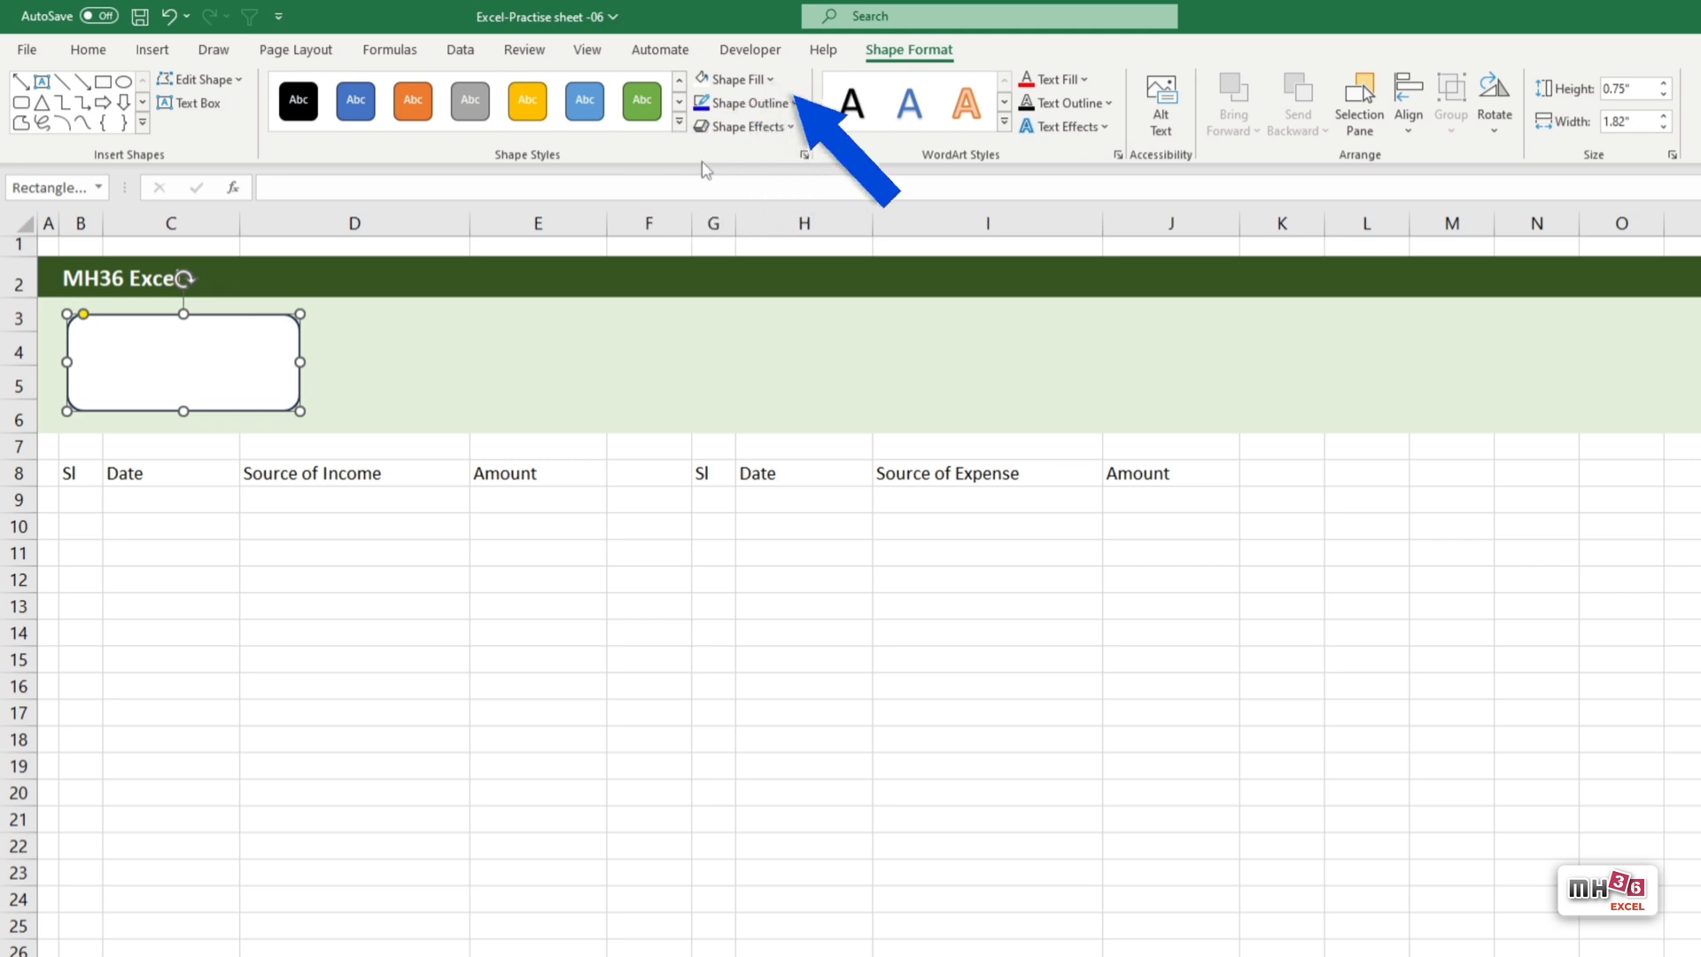
left_click(795, 103)
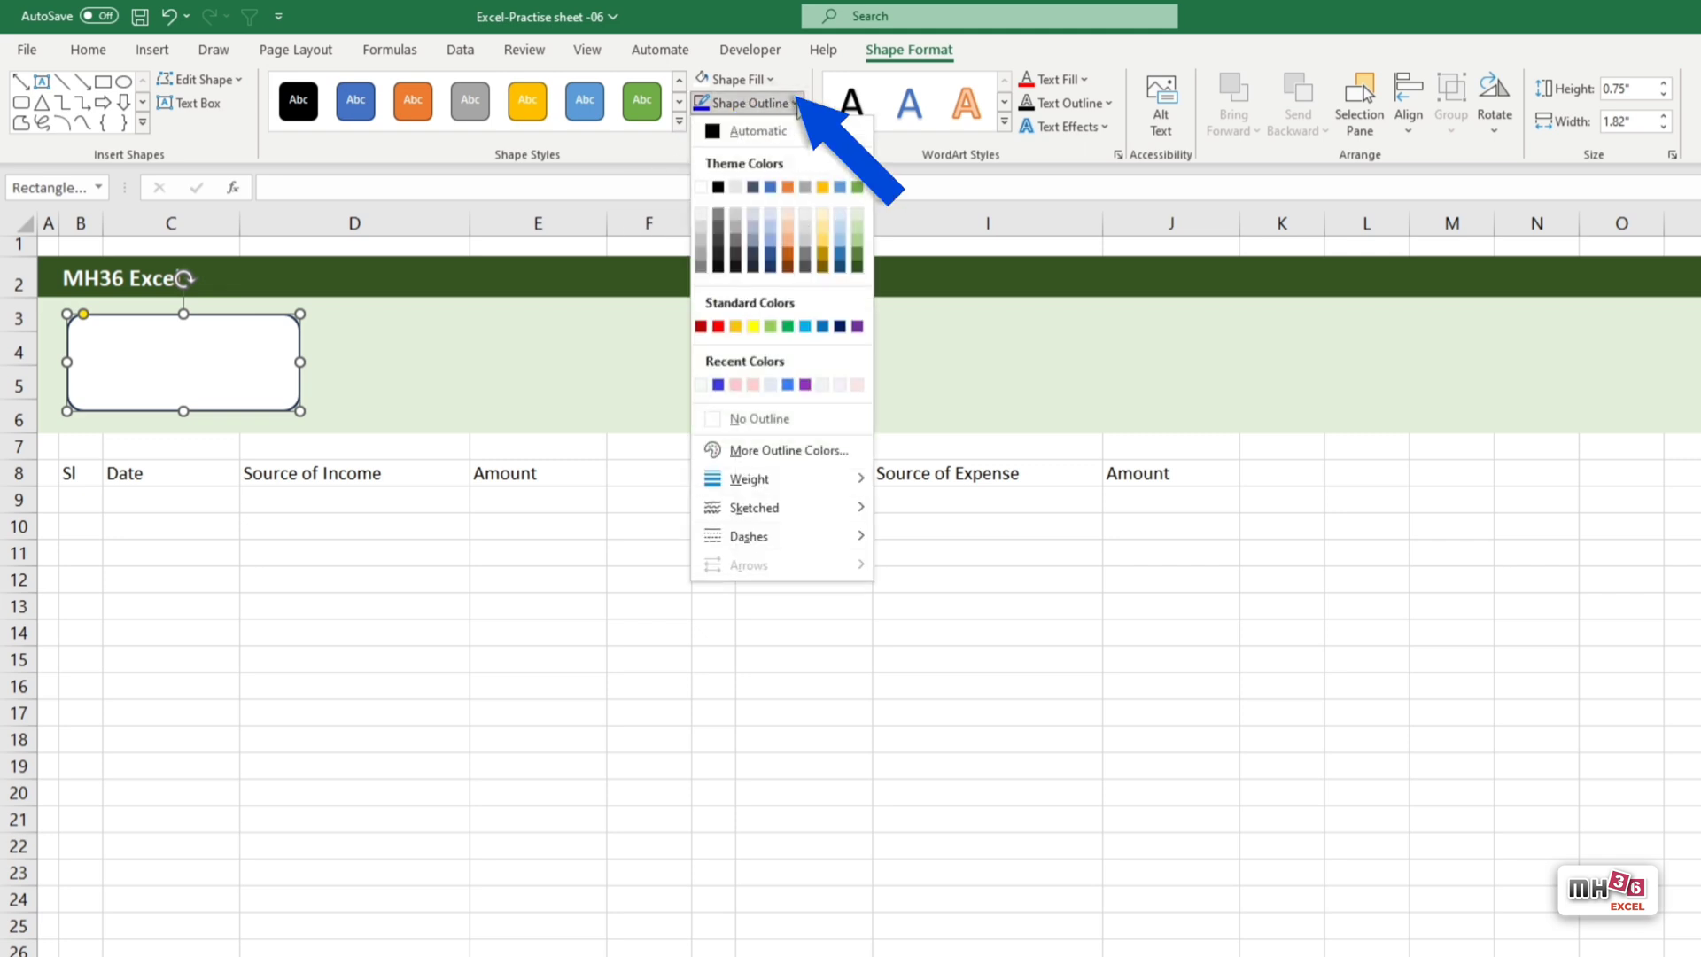
left_click(784, 418)
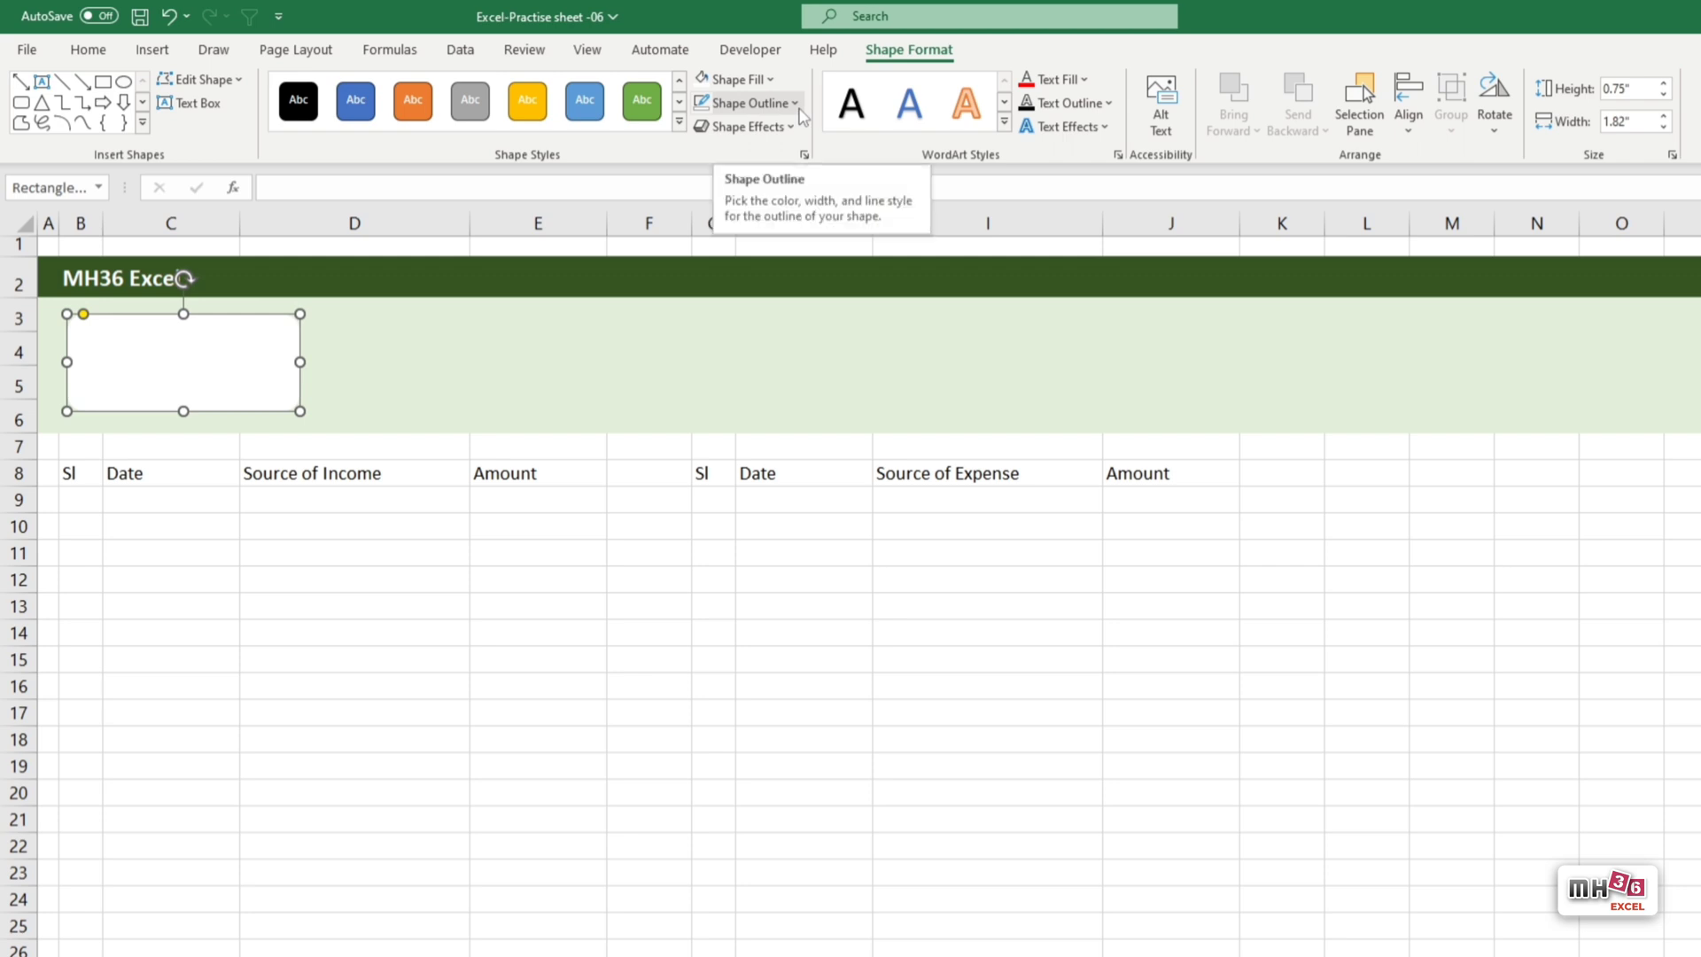
left_click(788, 127)
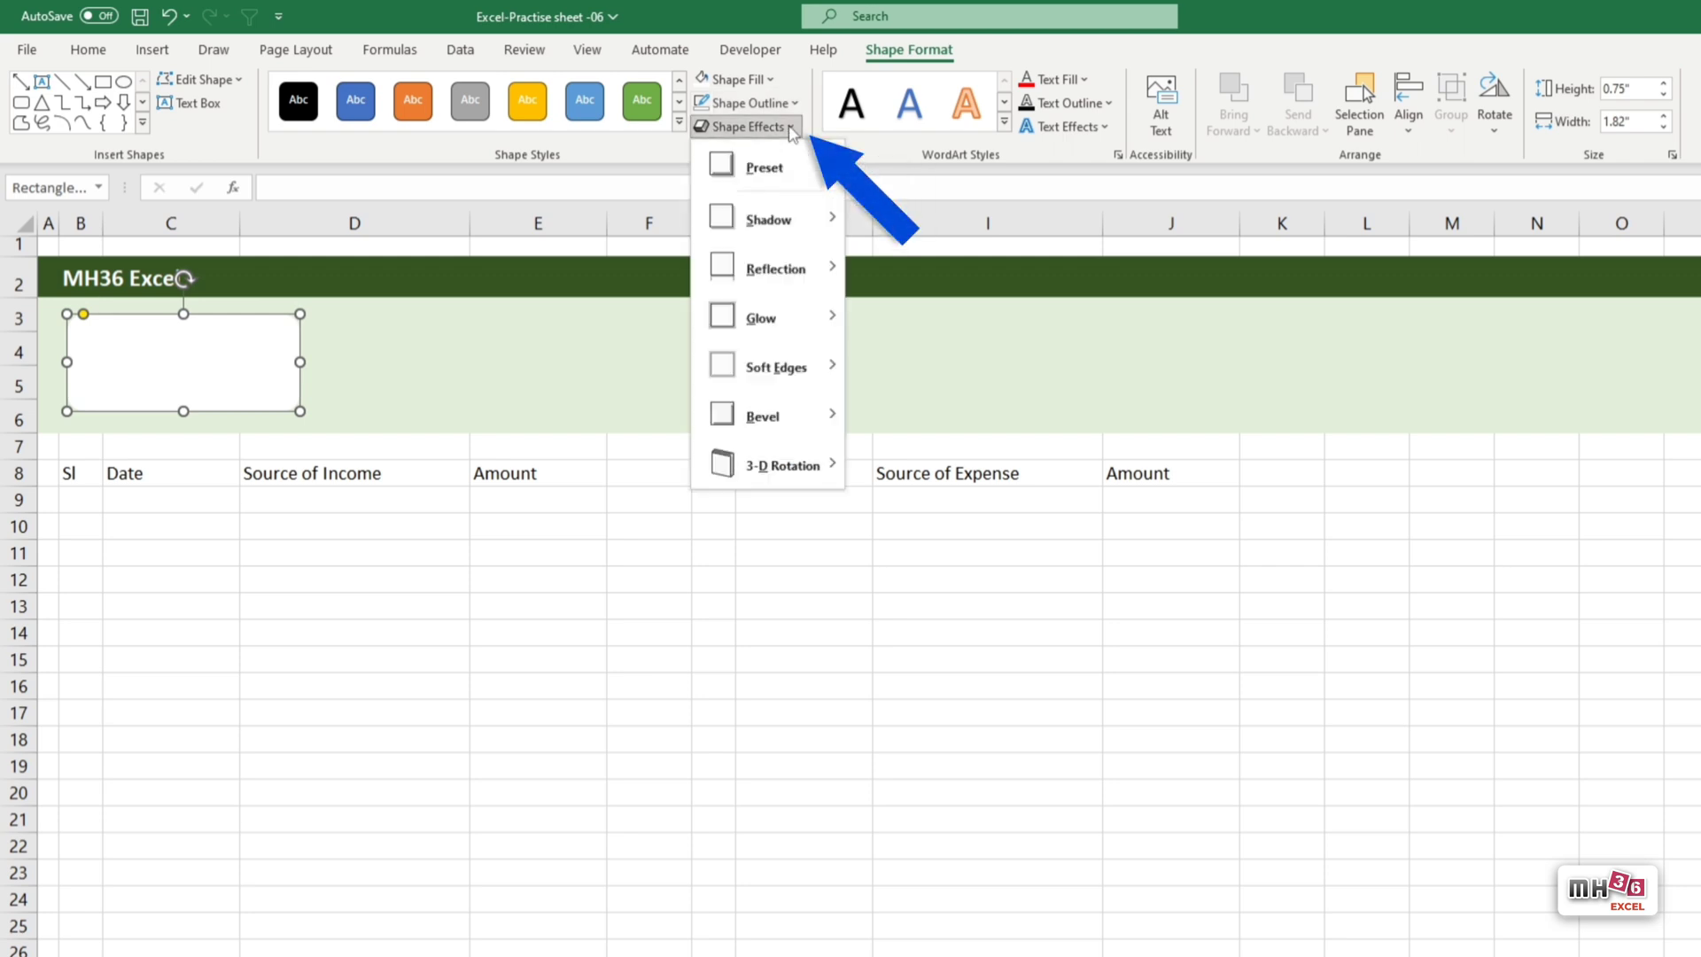
mouse_move(768, 220)
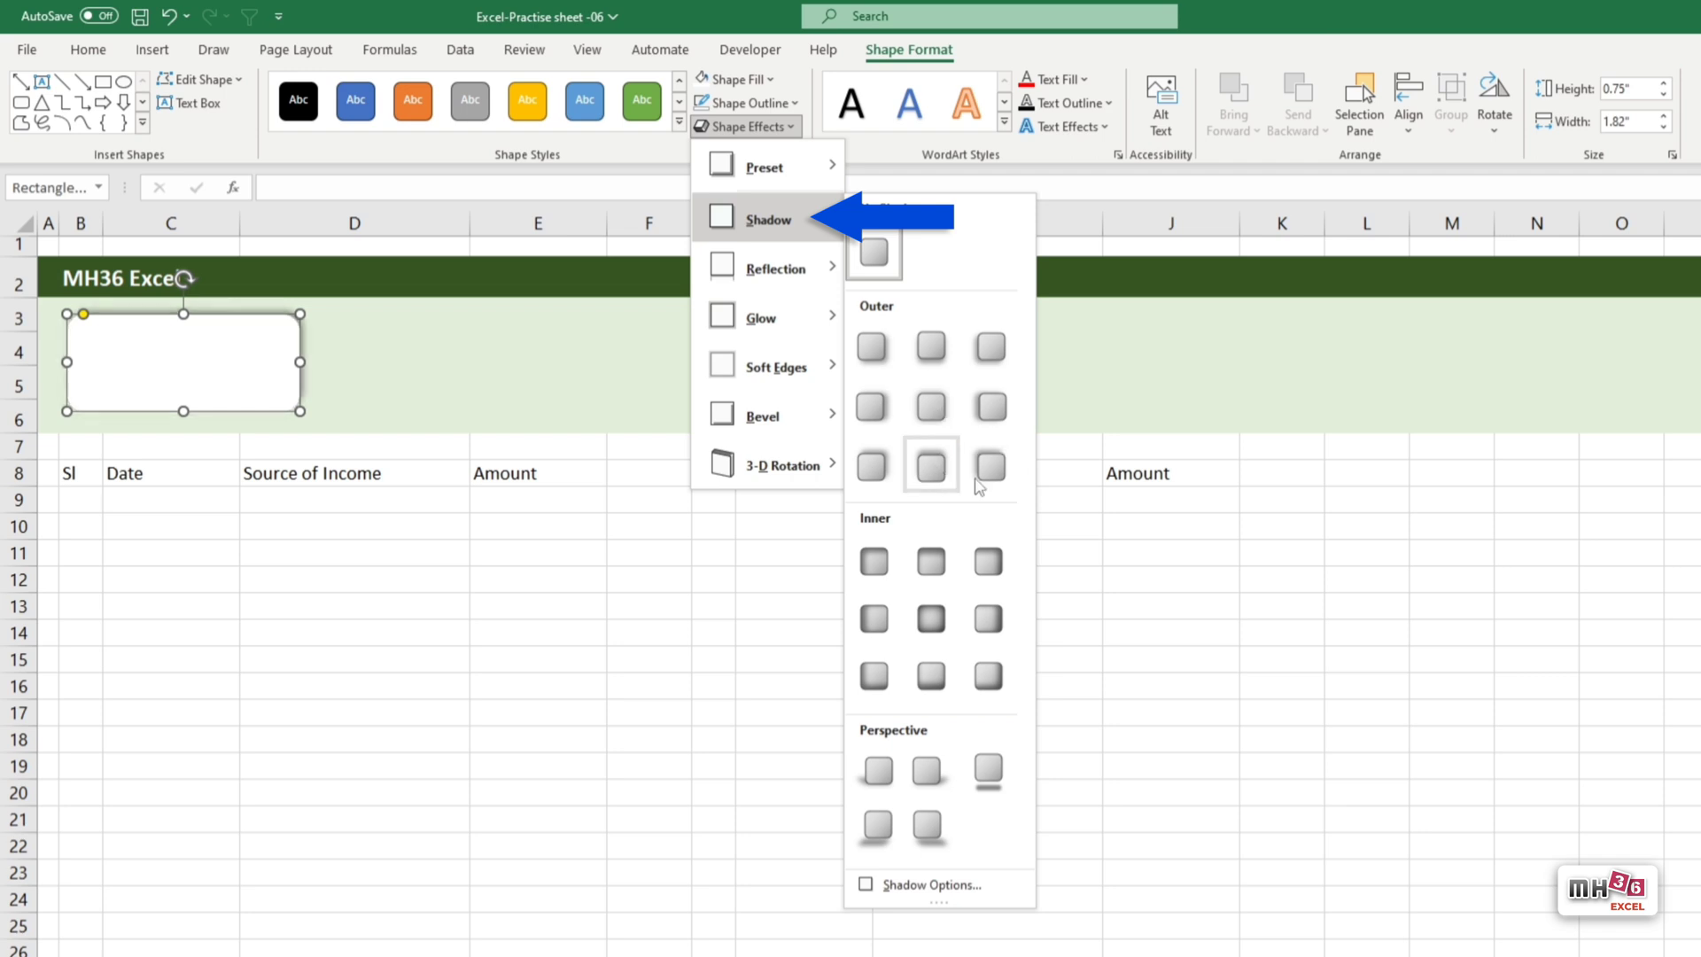
left_click(931, 348)
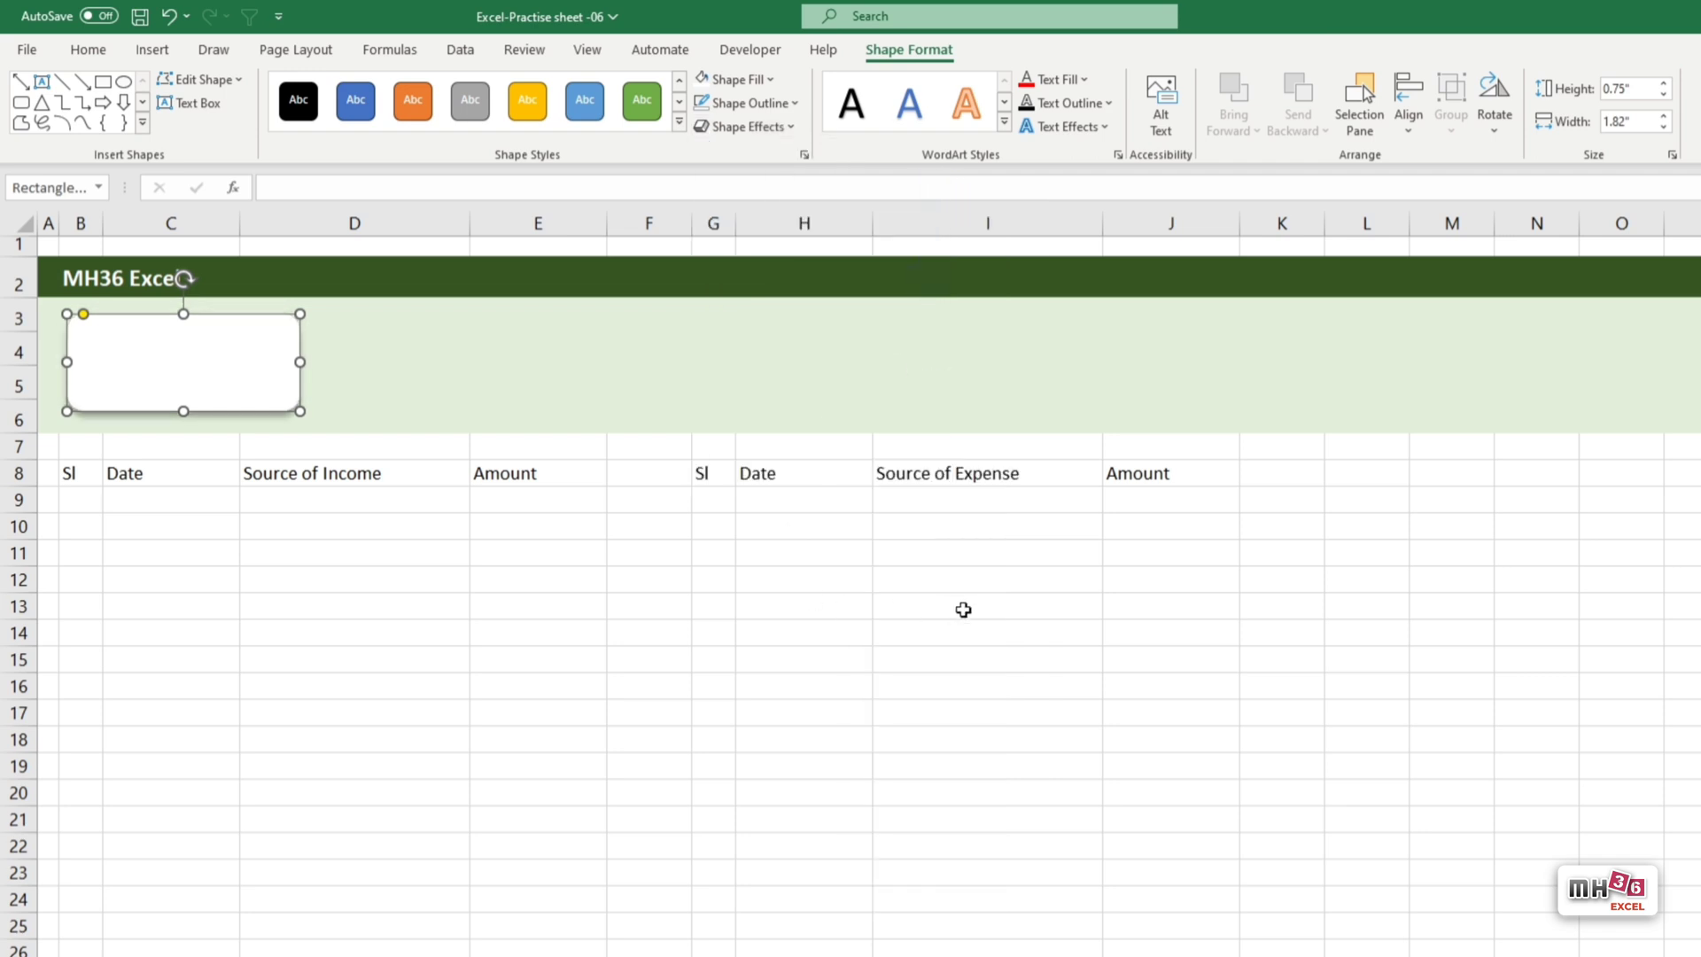
left_click(1375, 803)
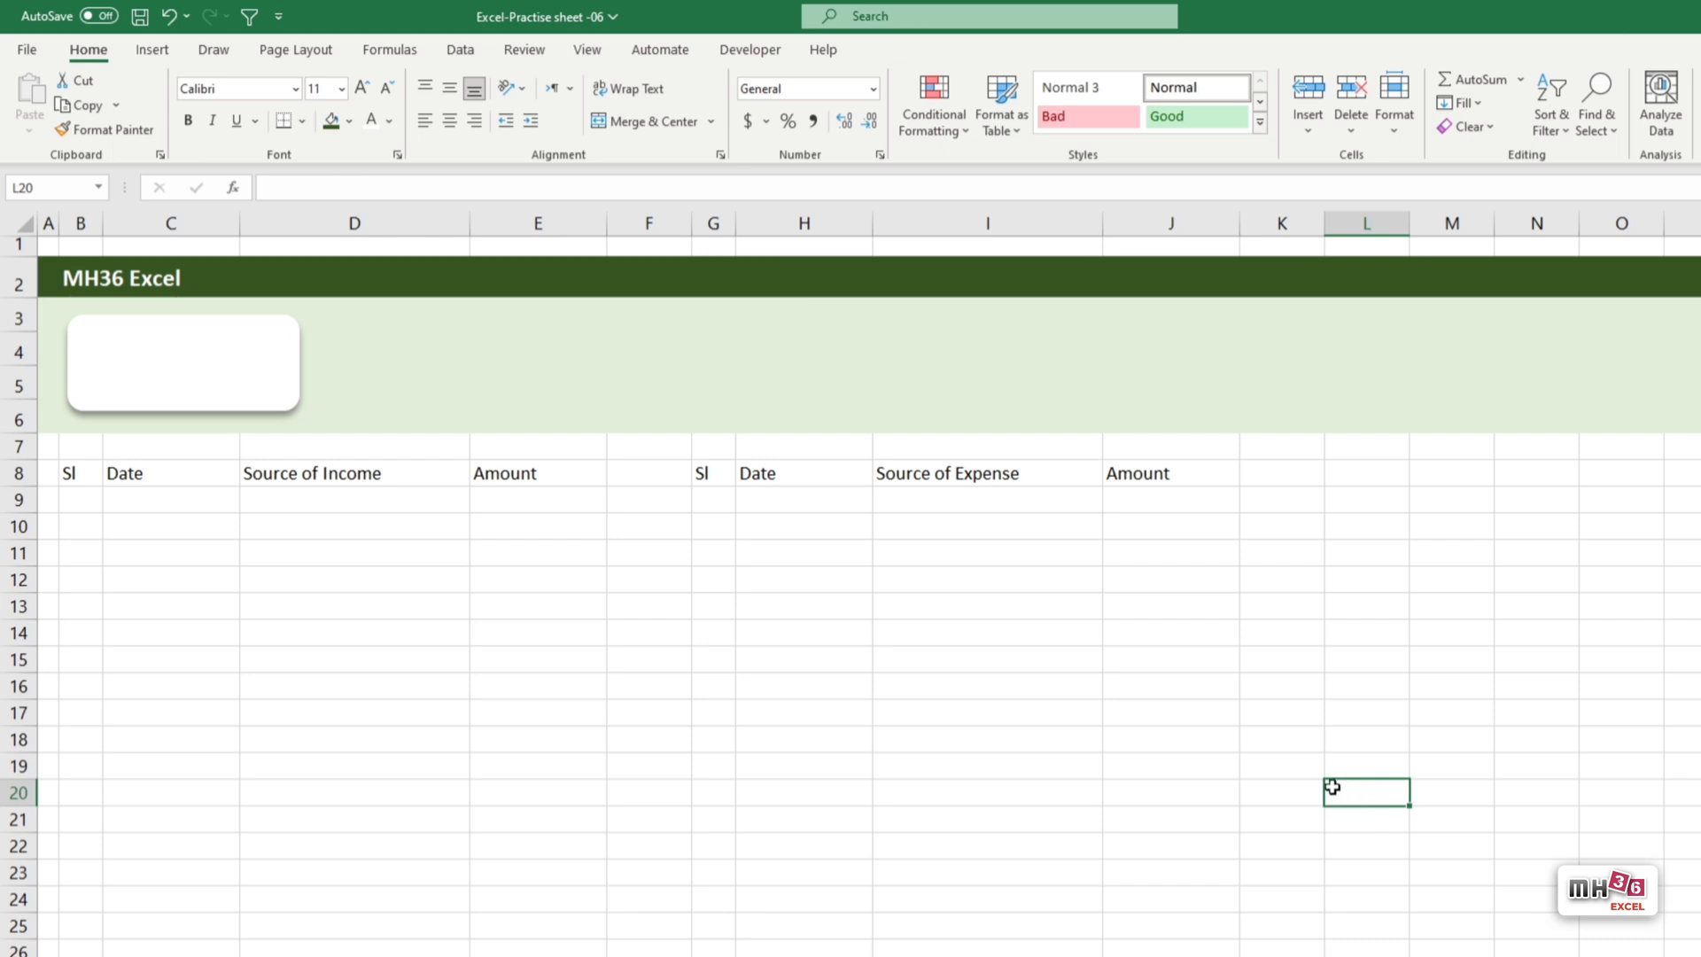
Duplicate the card beside itself, then copy both cards above the expense table.
left_click(281, 409)
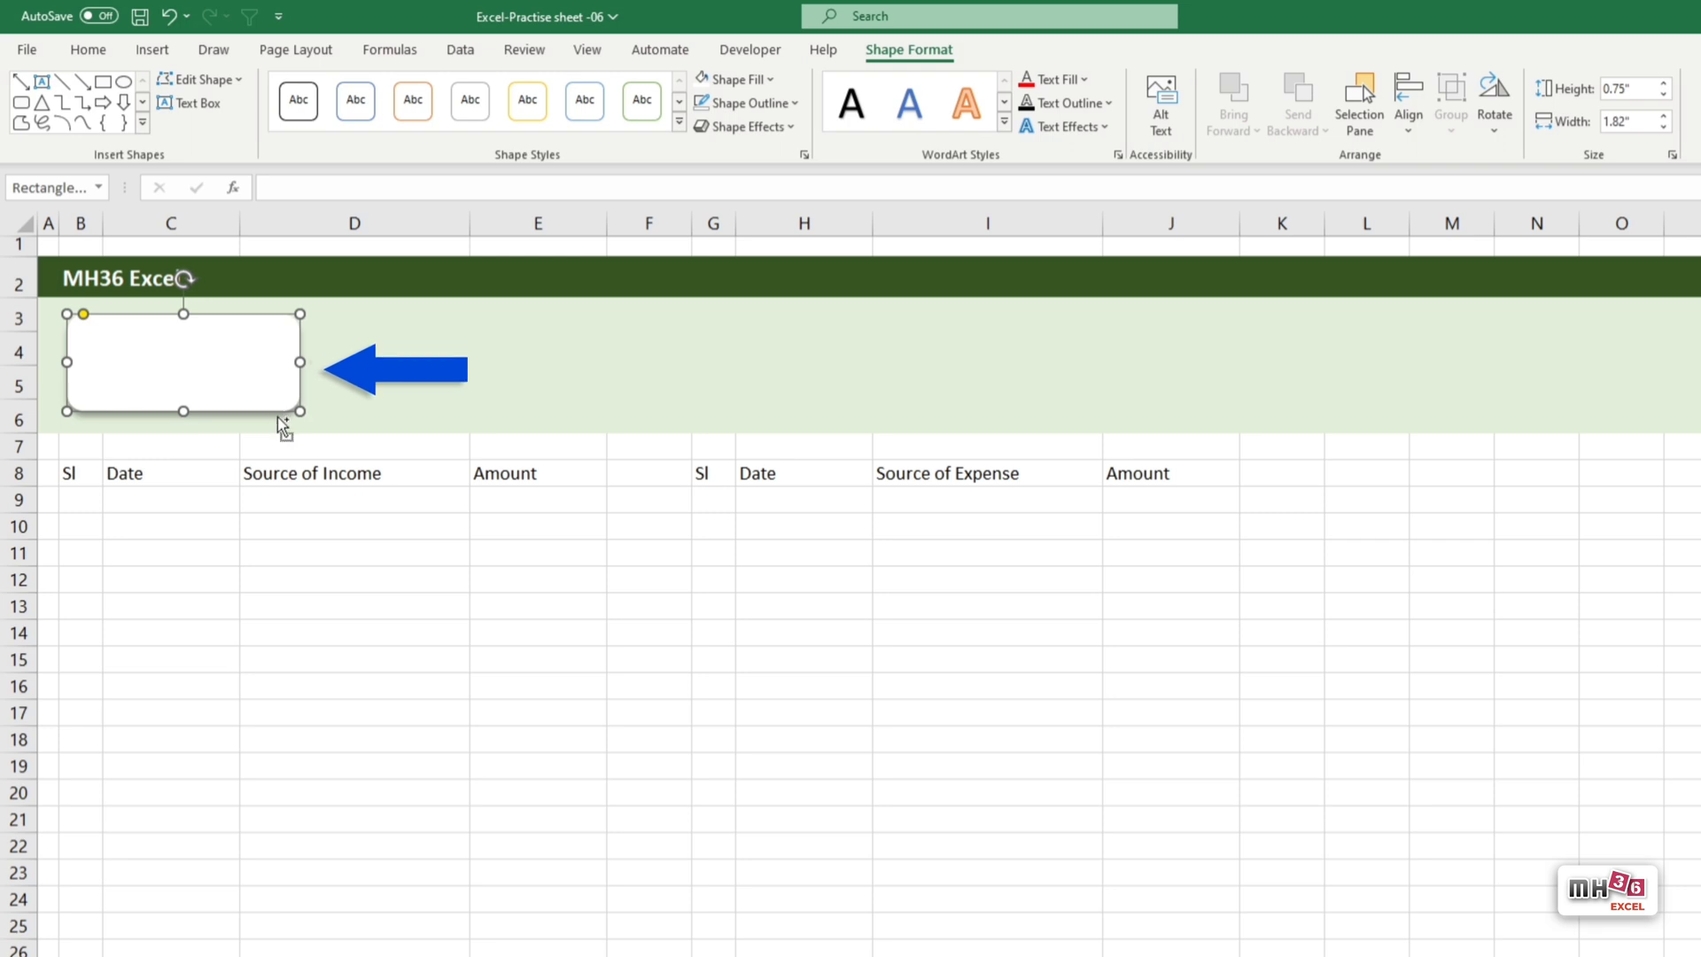
left_click_drag(283, 427, 553, 404)
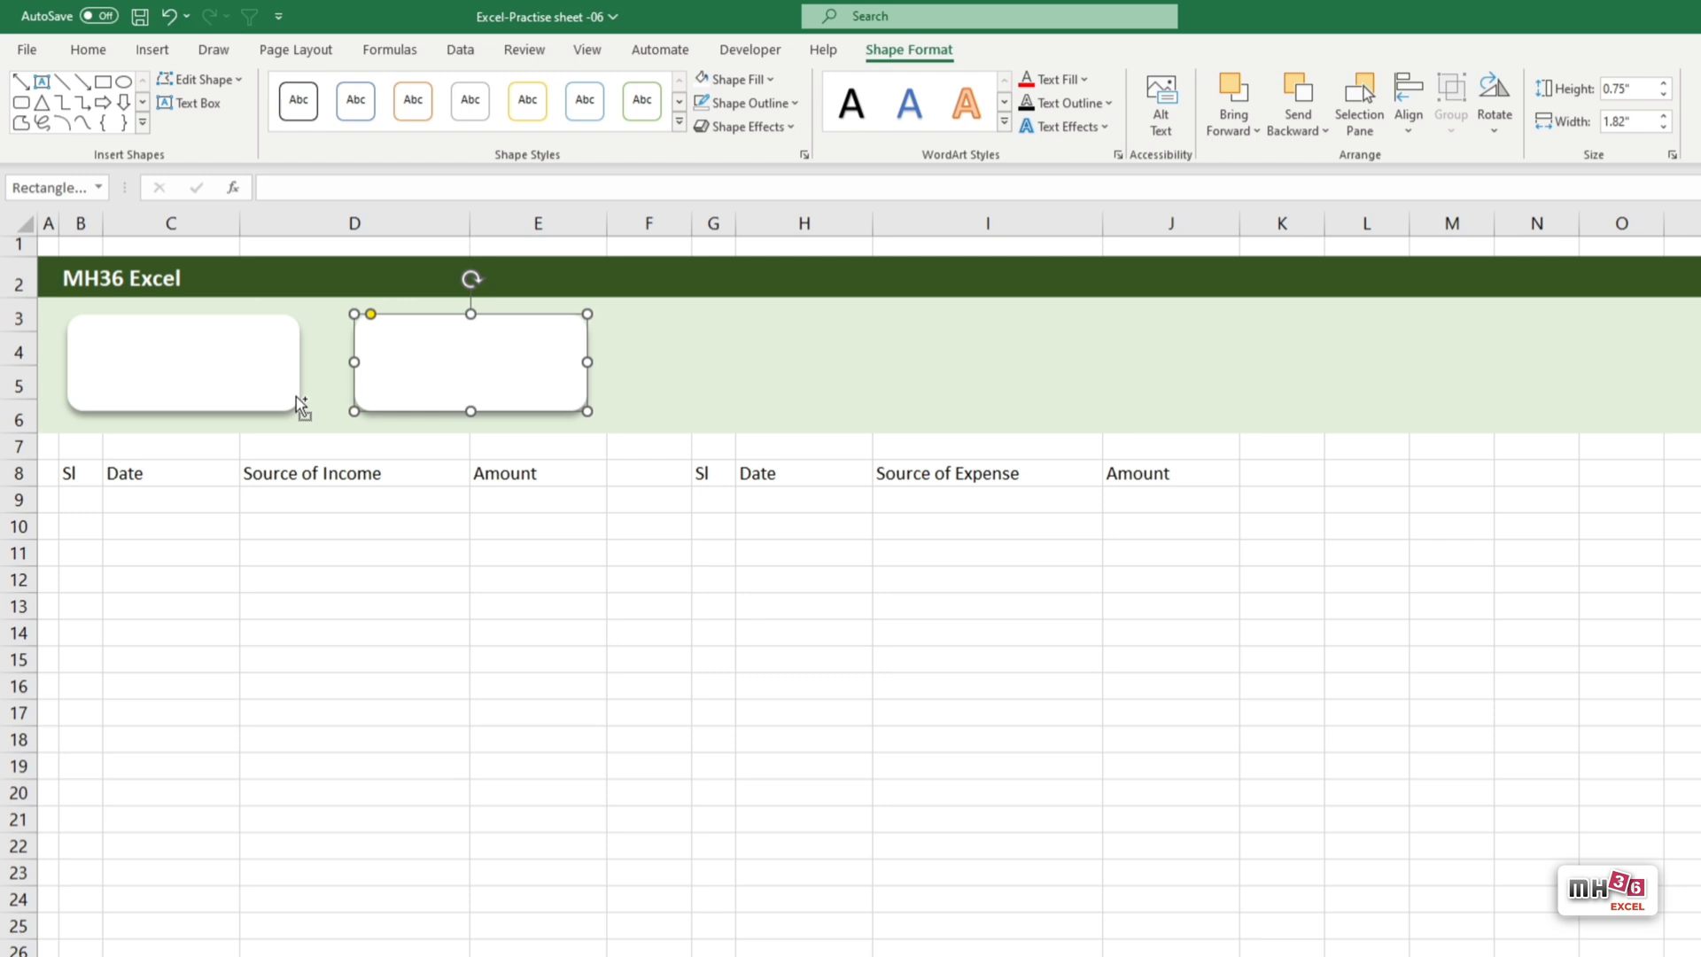
left_click(300, 404, "ctrl")
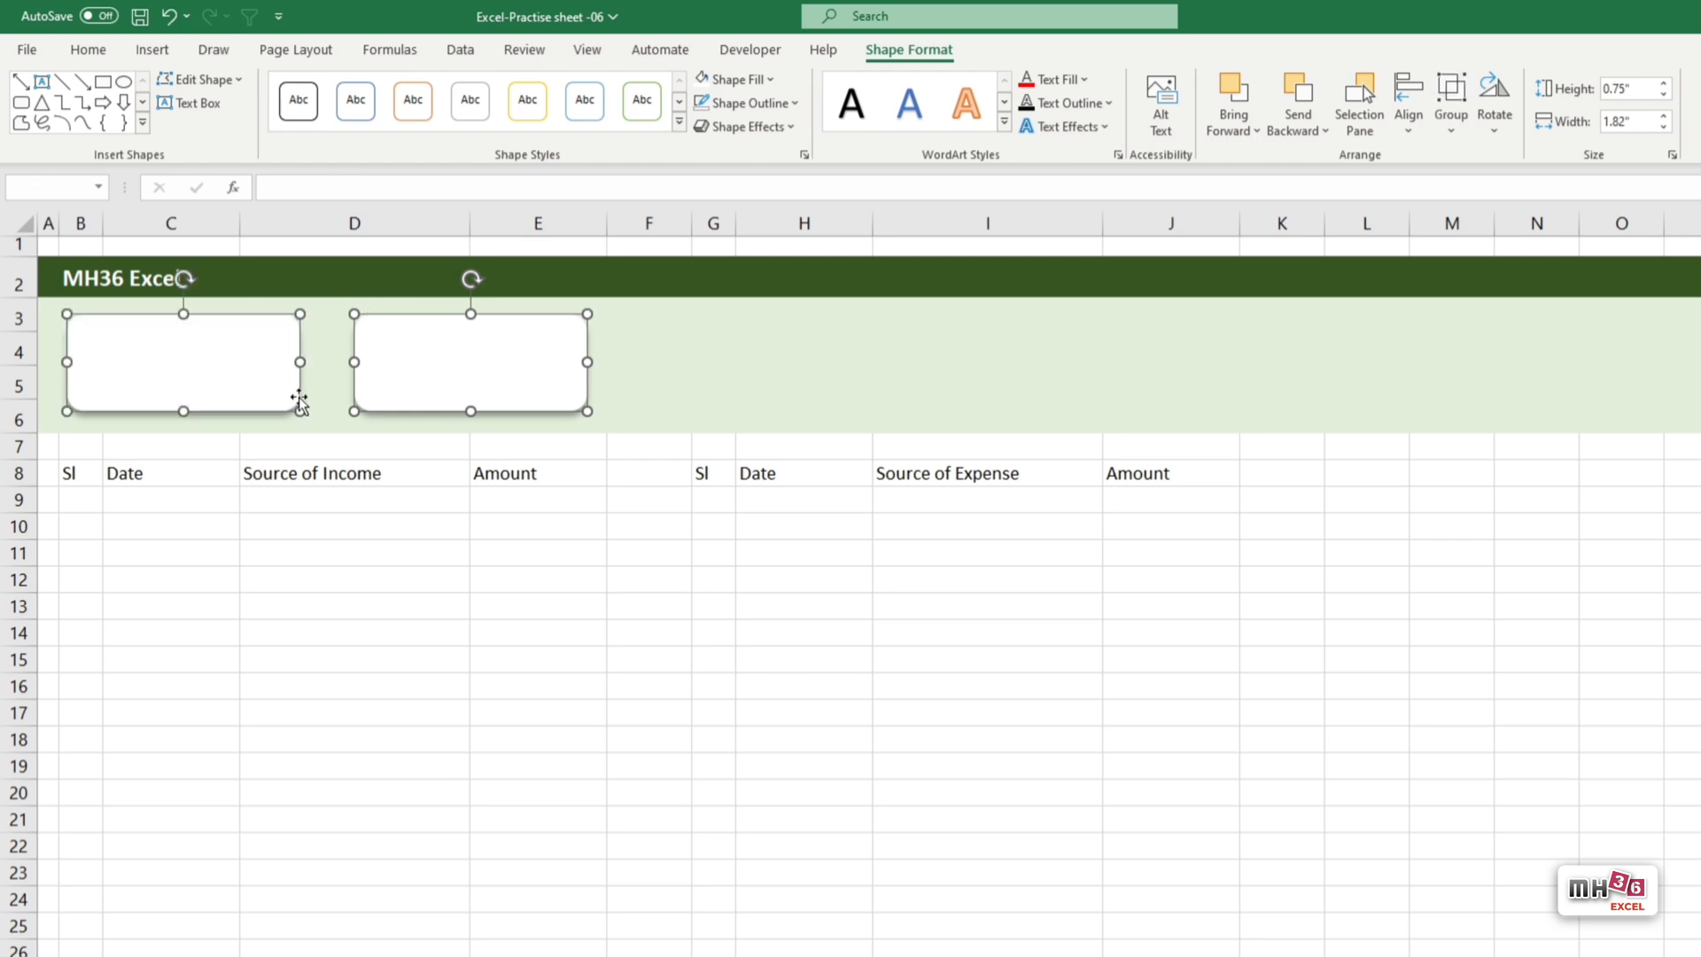
left_click_drag(550, 416, 1176, 425)
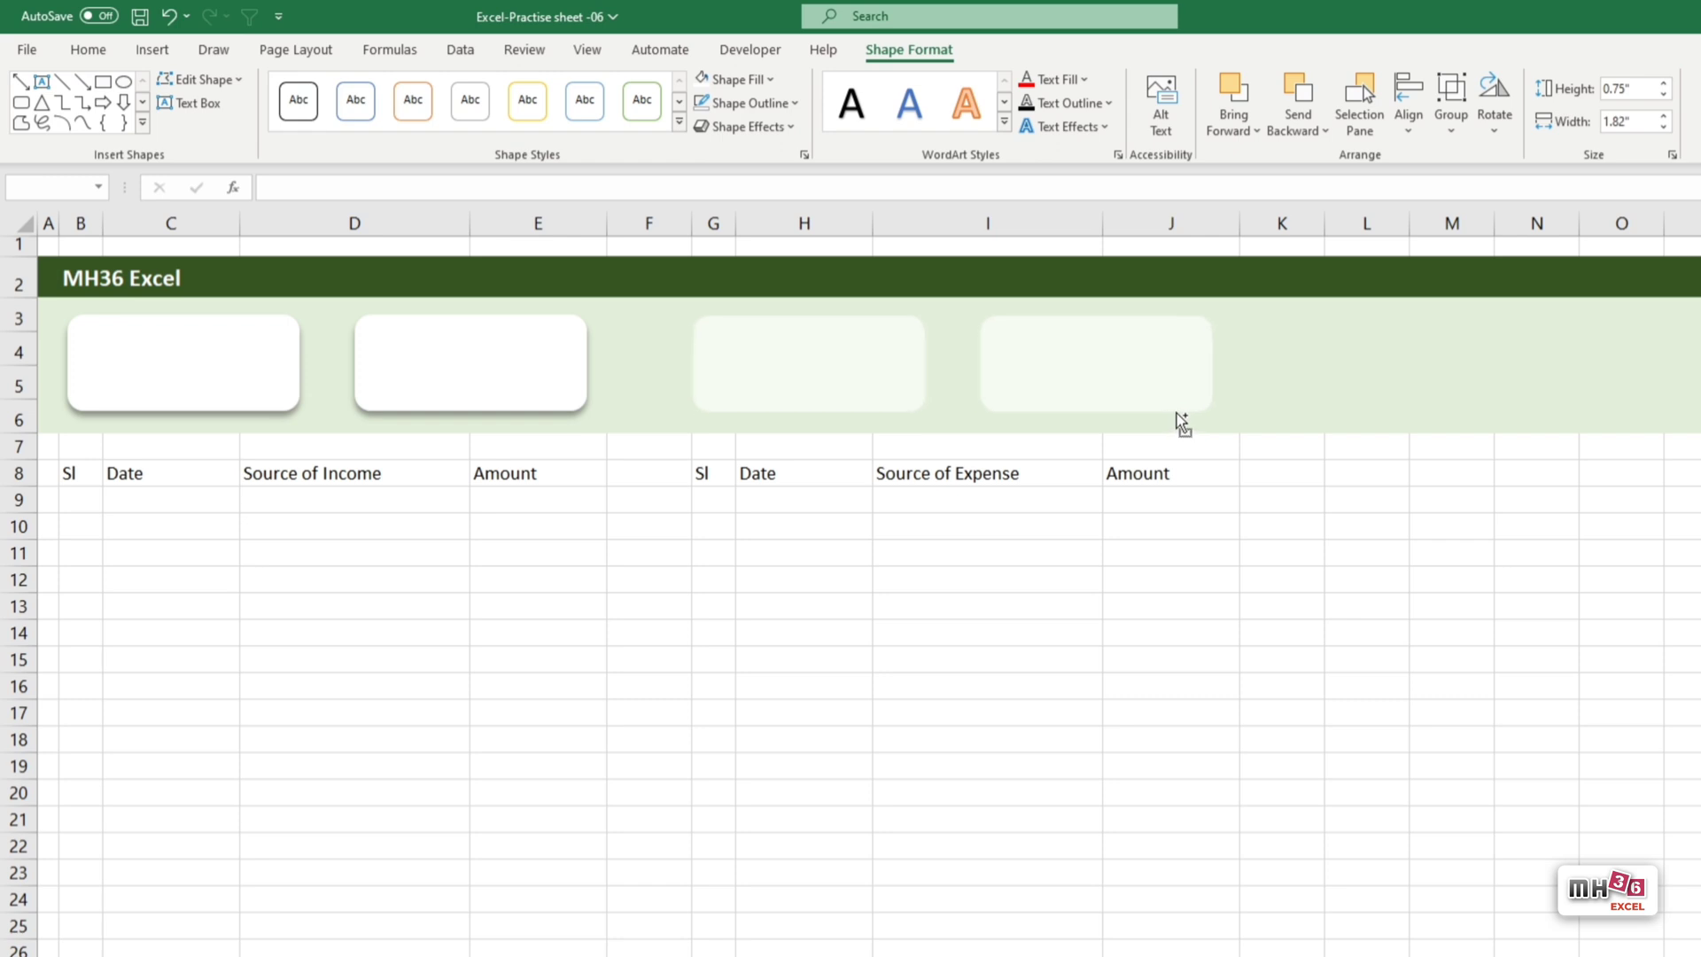
left_click_drag(1176, 426, 1183, 425)
left_click(1346, 670)
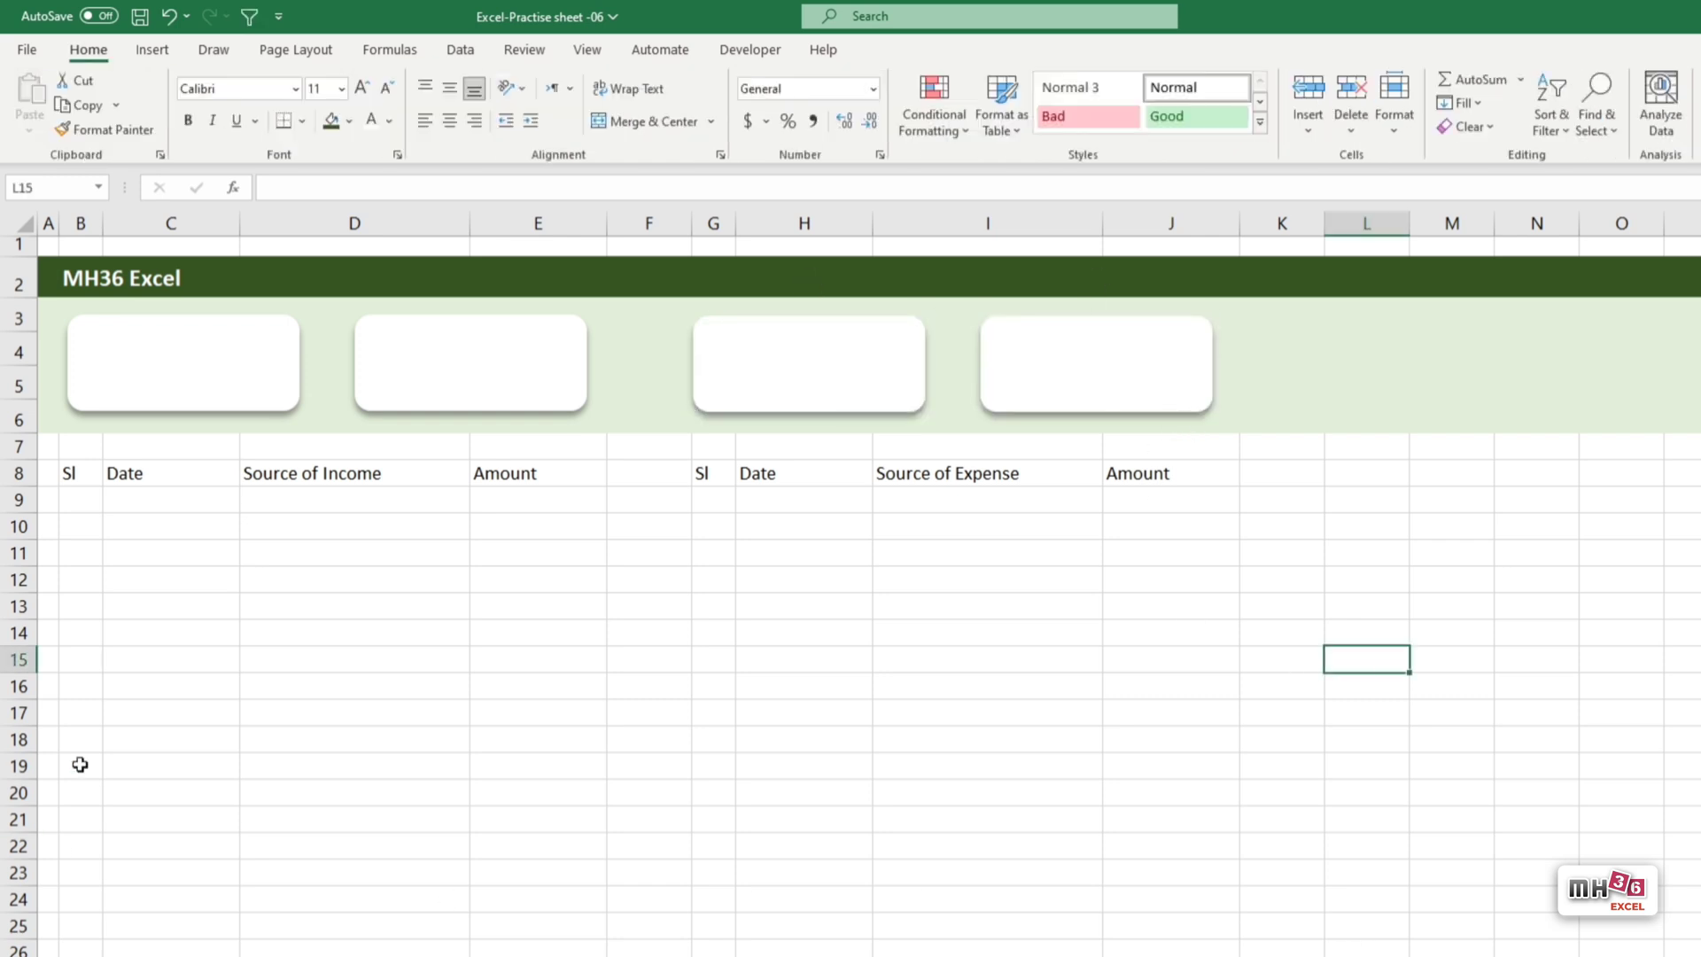
key("ctrl+Home")
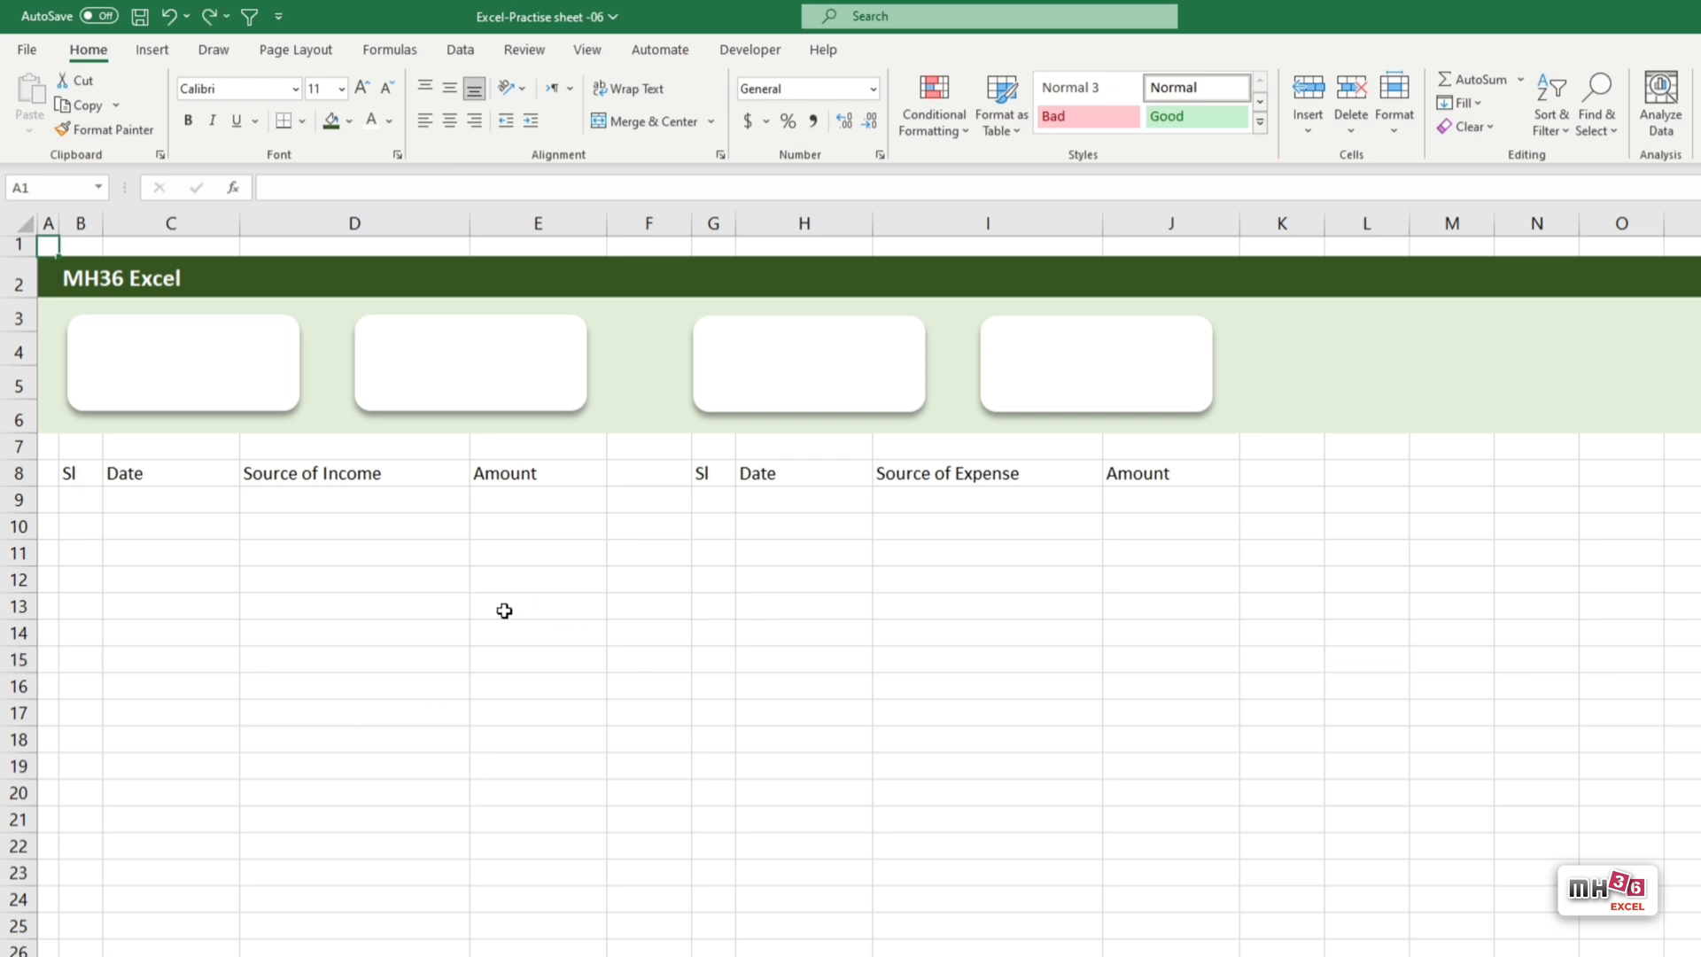
Draw a text box inside the first card and type 'Total Income'.
left_click(153, 50)
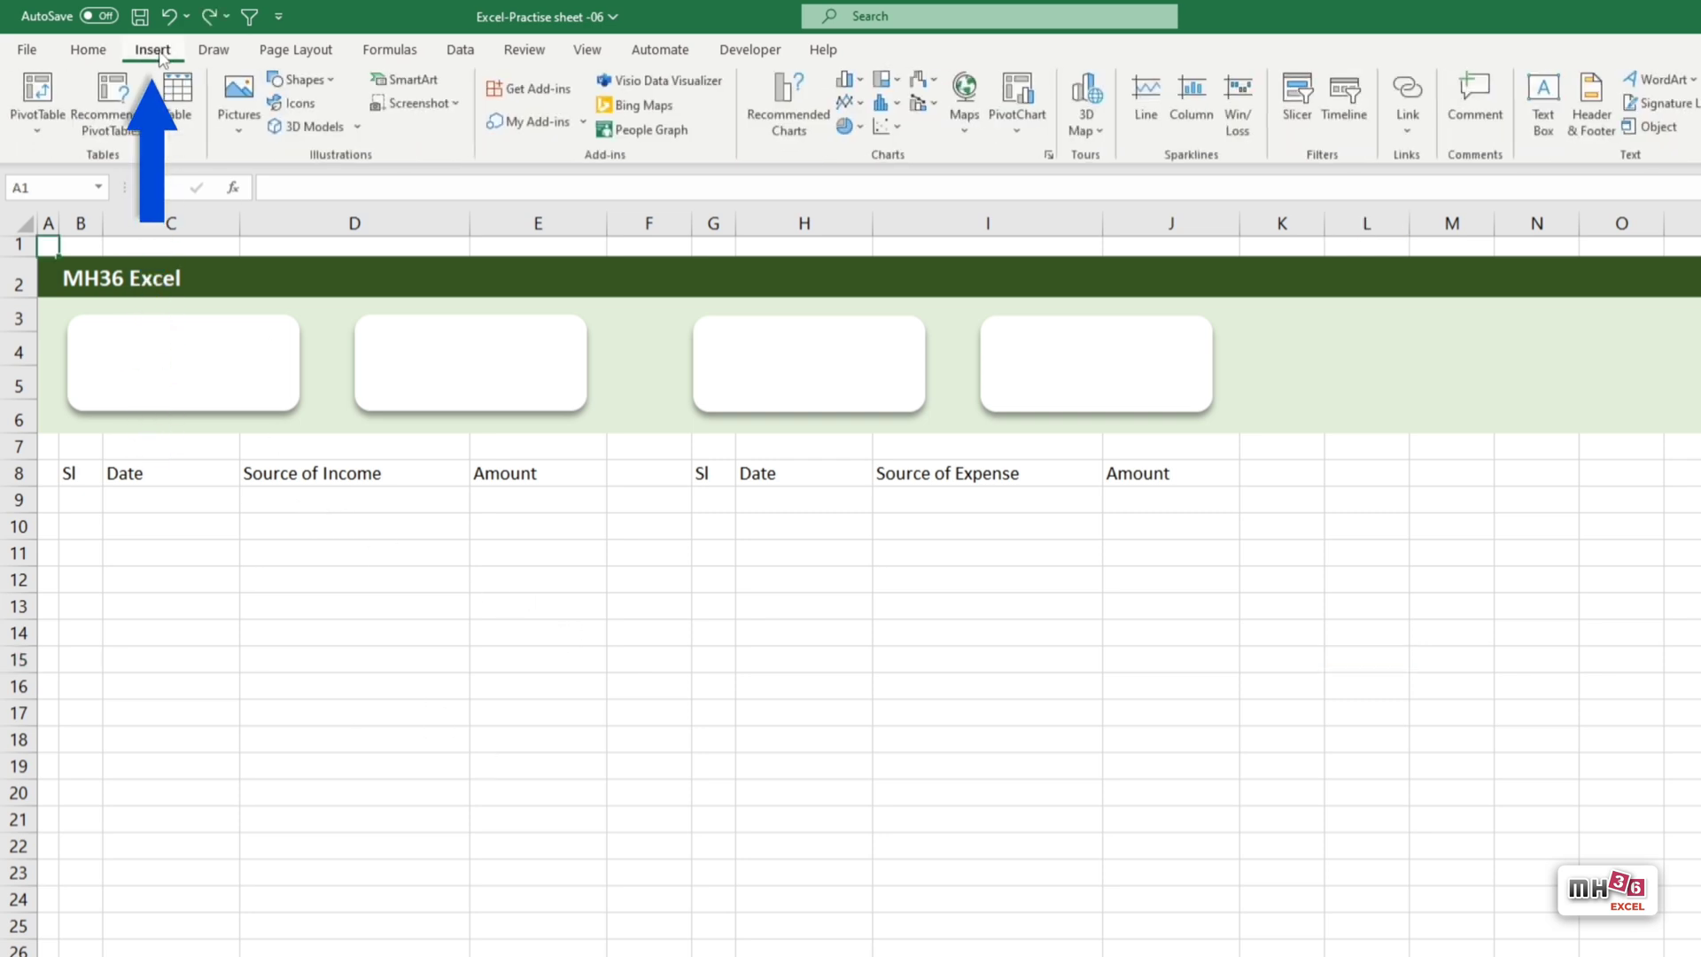
left_click(331, 81)
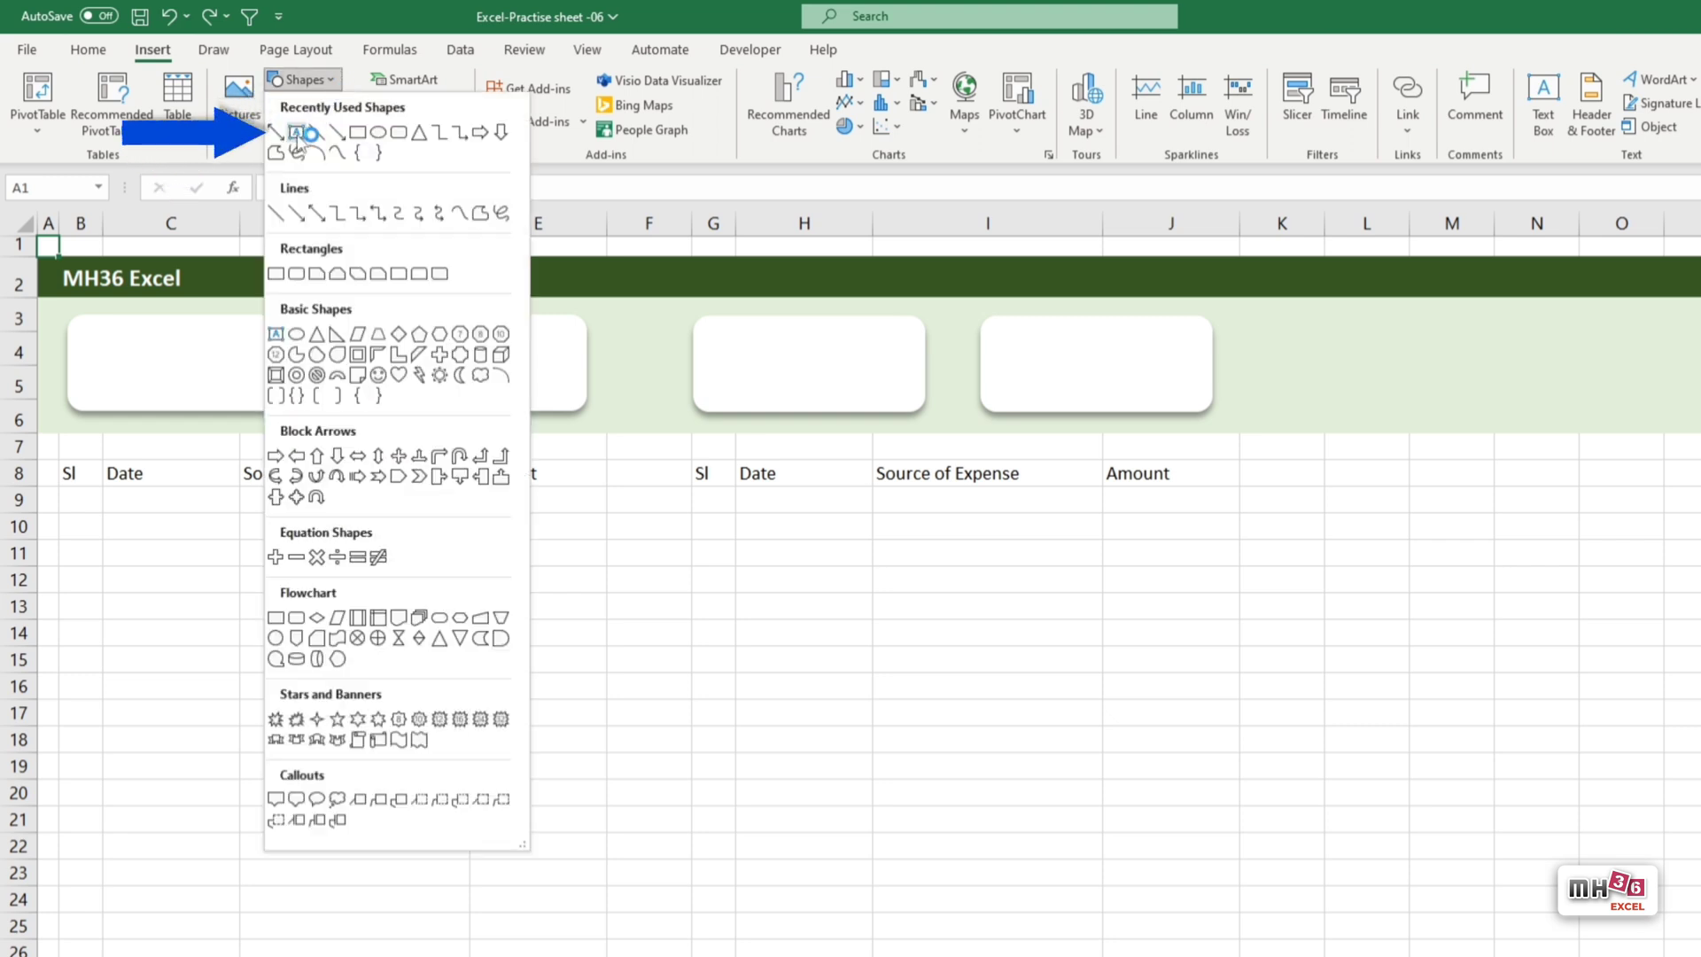
left_click(295, 133)
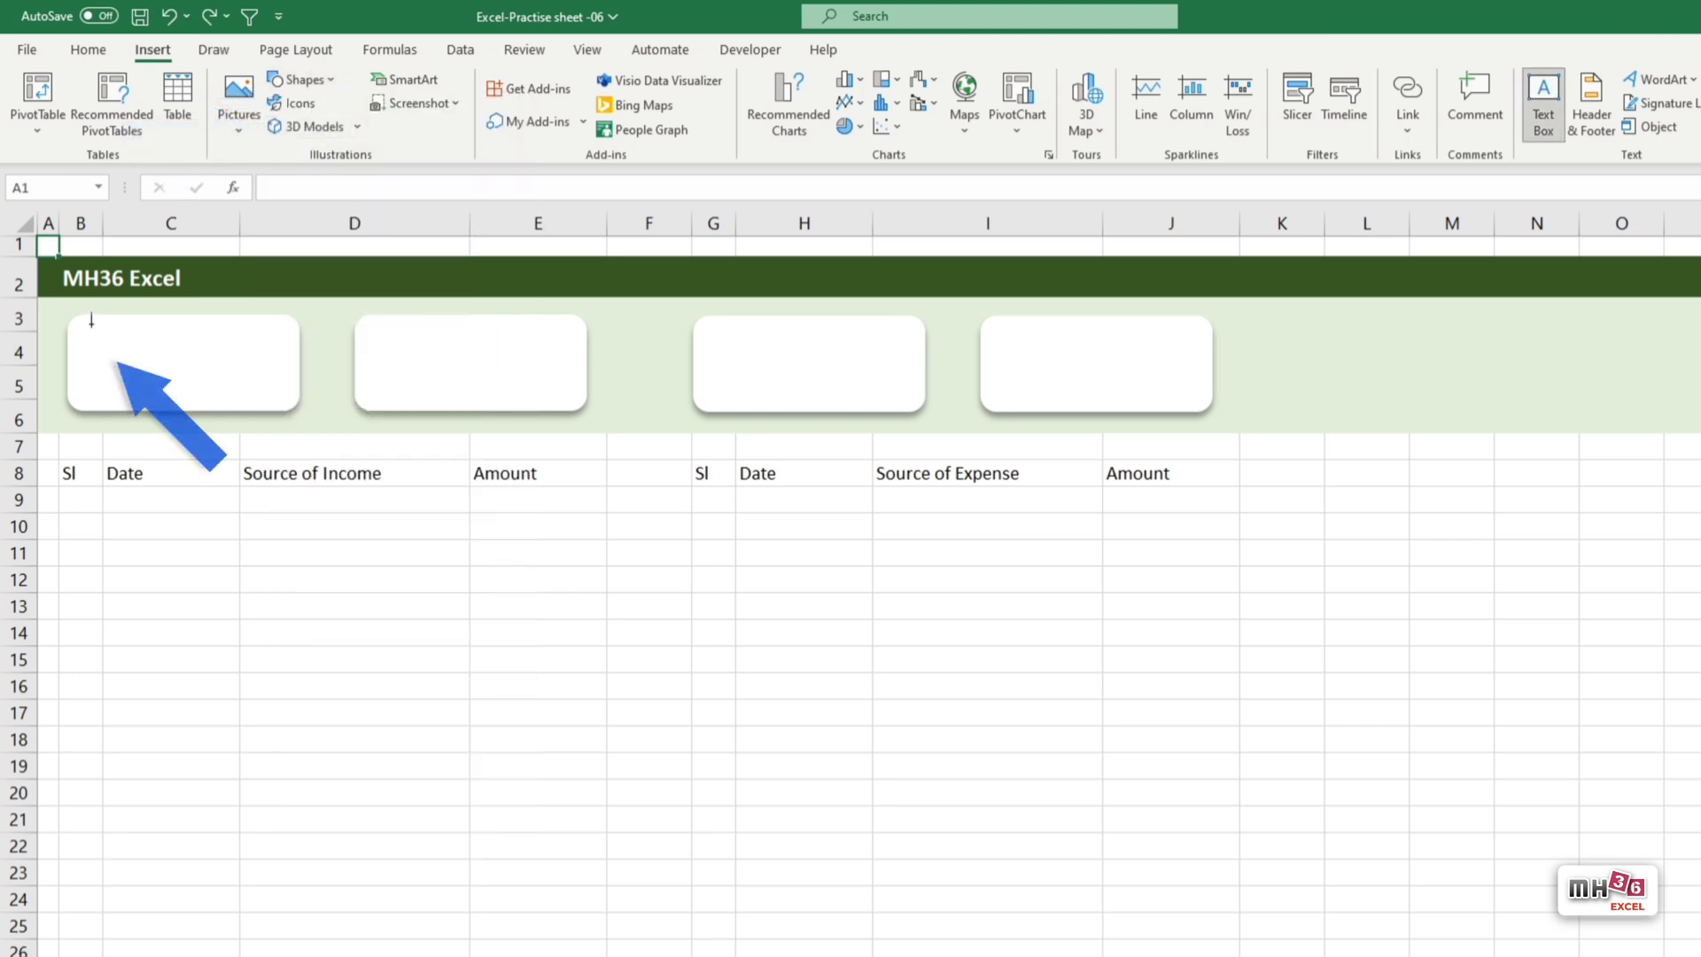
left_click_drag(90, 322, 287, 357)
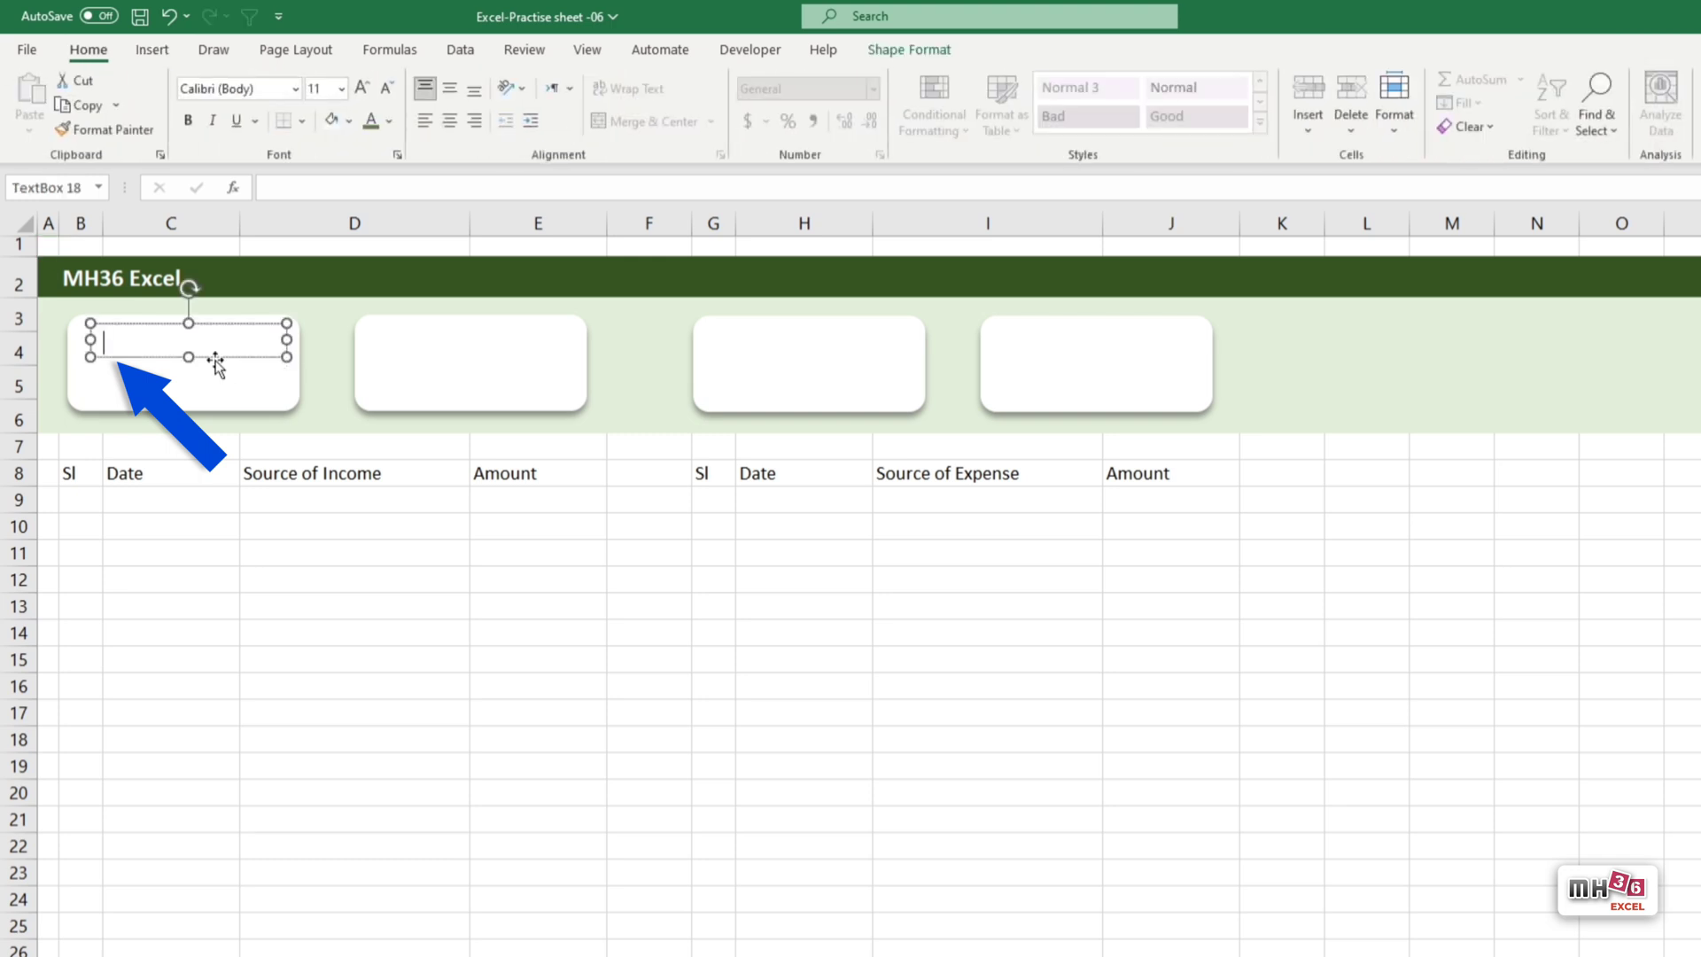
type("Total Income")
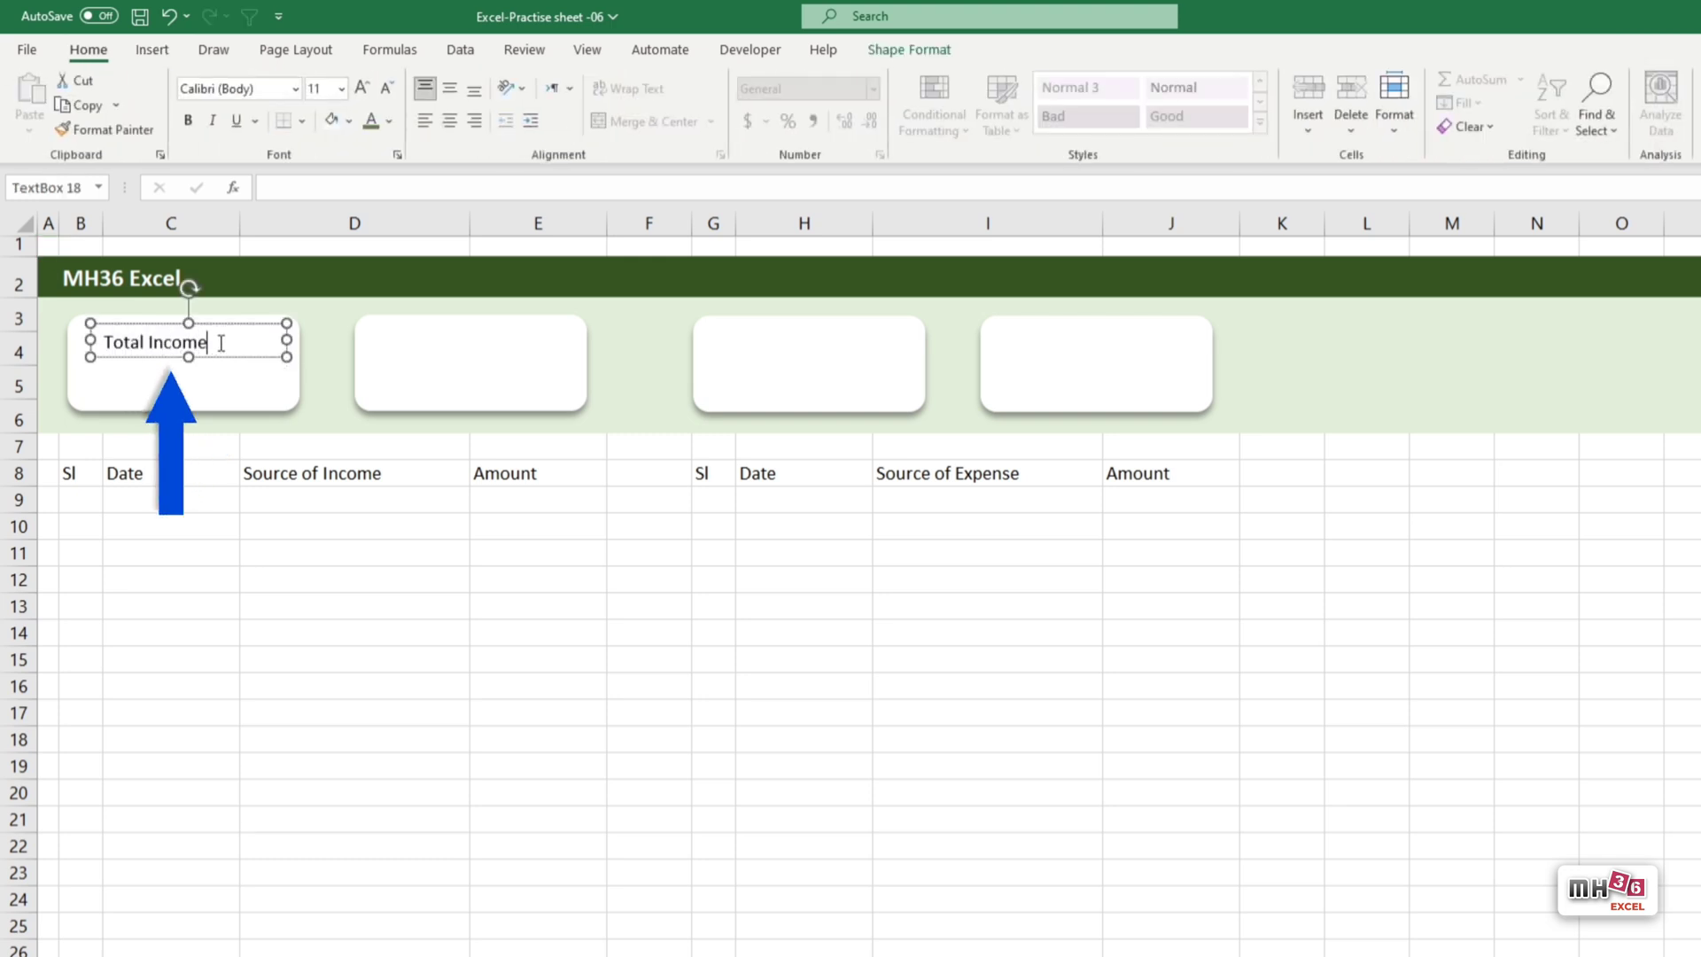
Make the Total Income label bold, size 12, and centred both ways.
left_click_drag(209, 342, 108, 347)
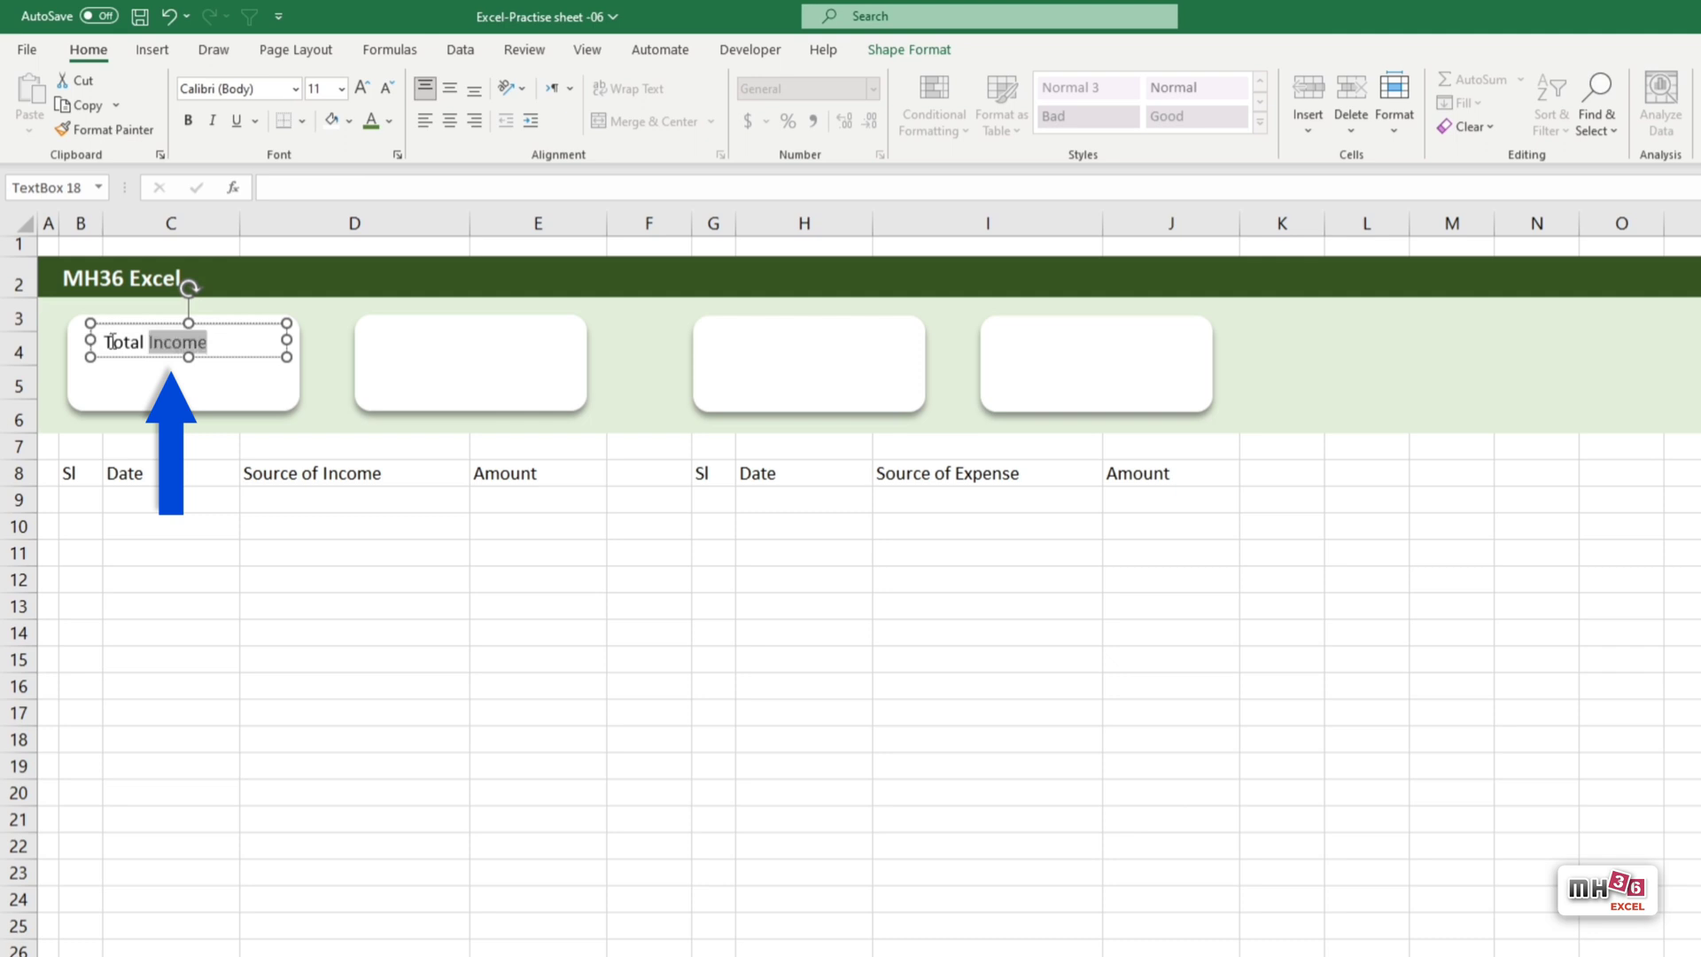
left_click(188, 120)
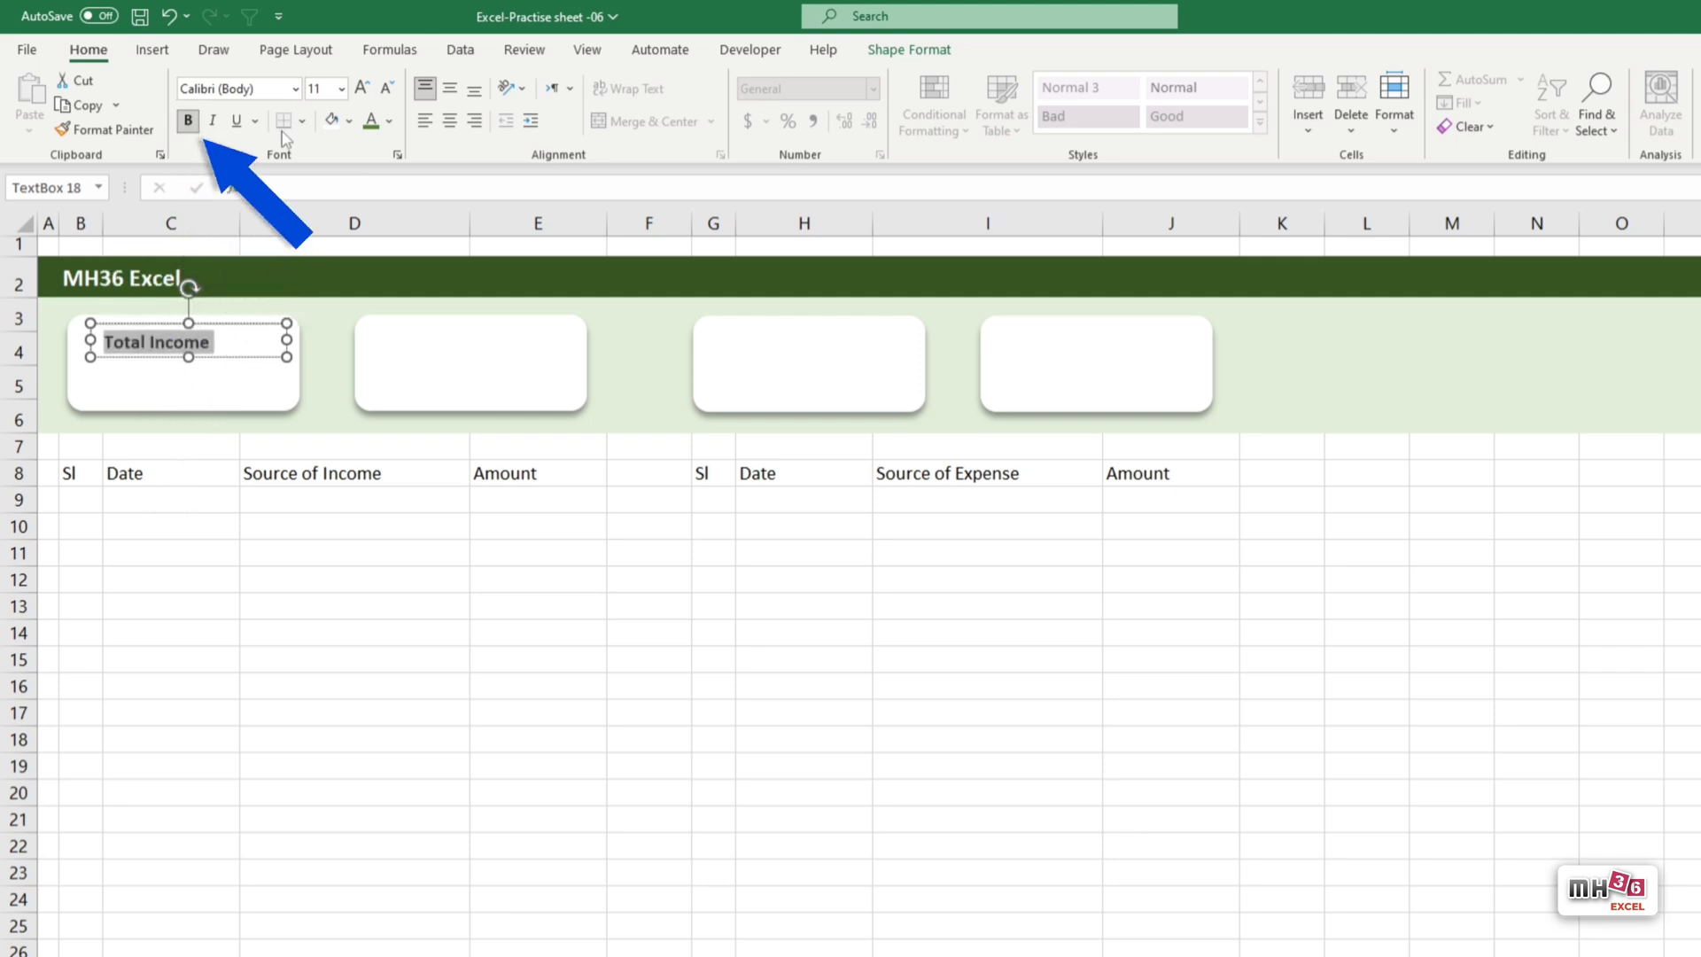
left_click(363, 89)
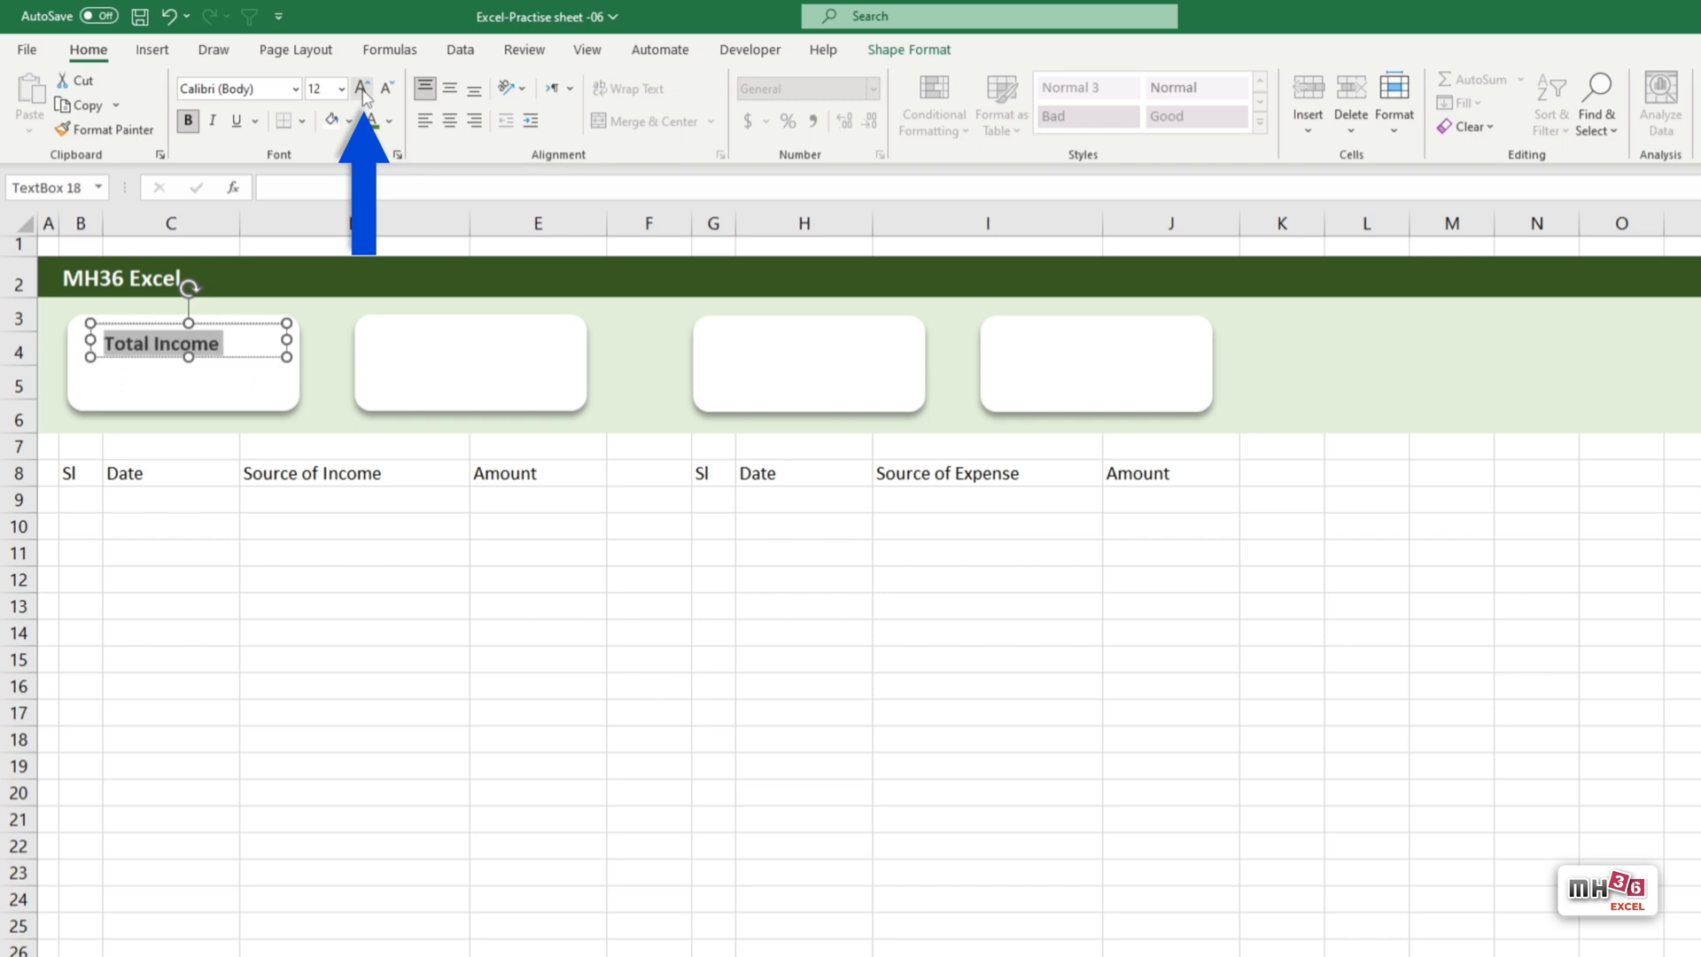
left_click(449, 88)
left_click(449, 119)
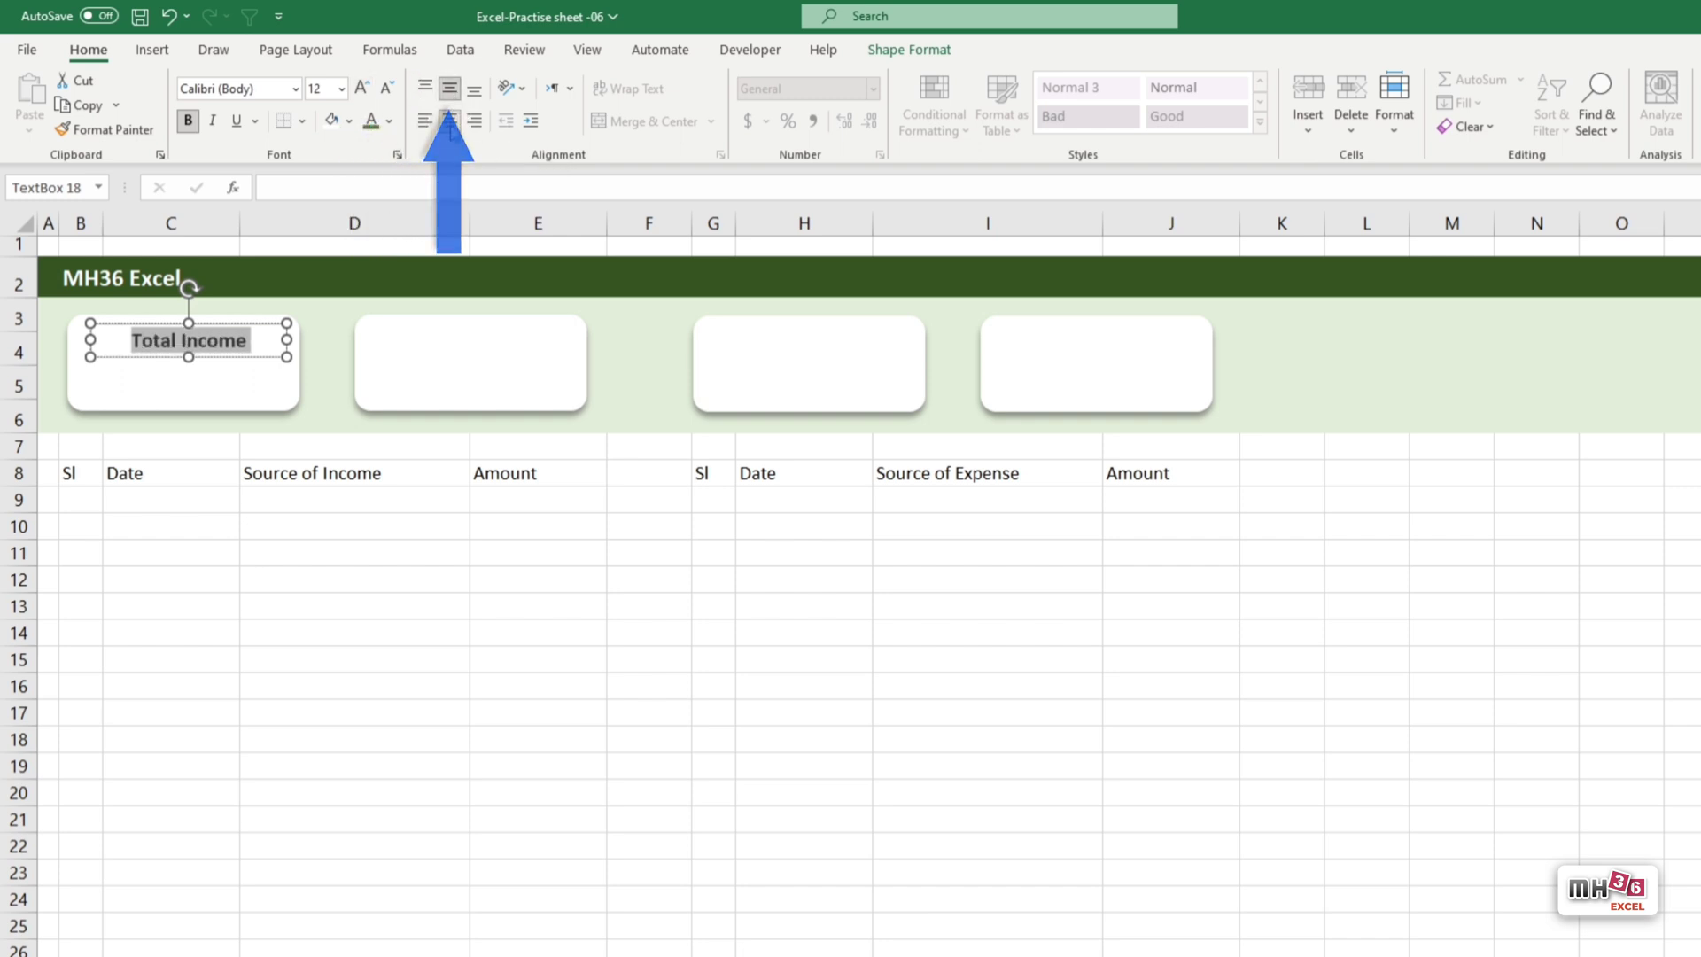
Colour the Total Income text green and fit the label inside the first card.
left_click(909, 49)
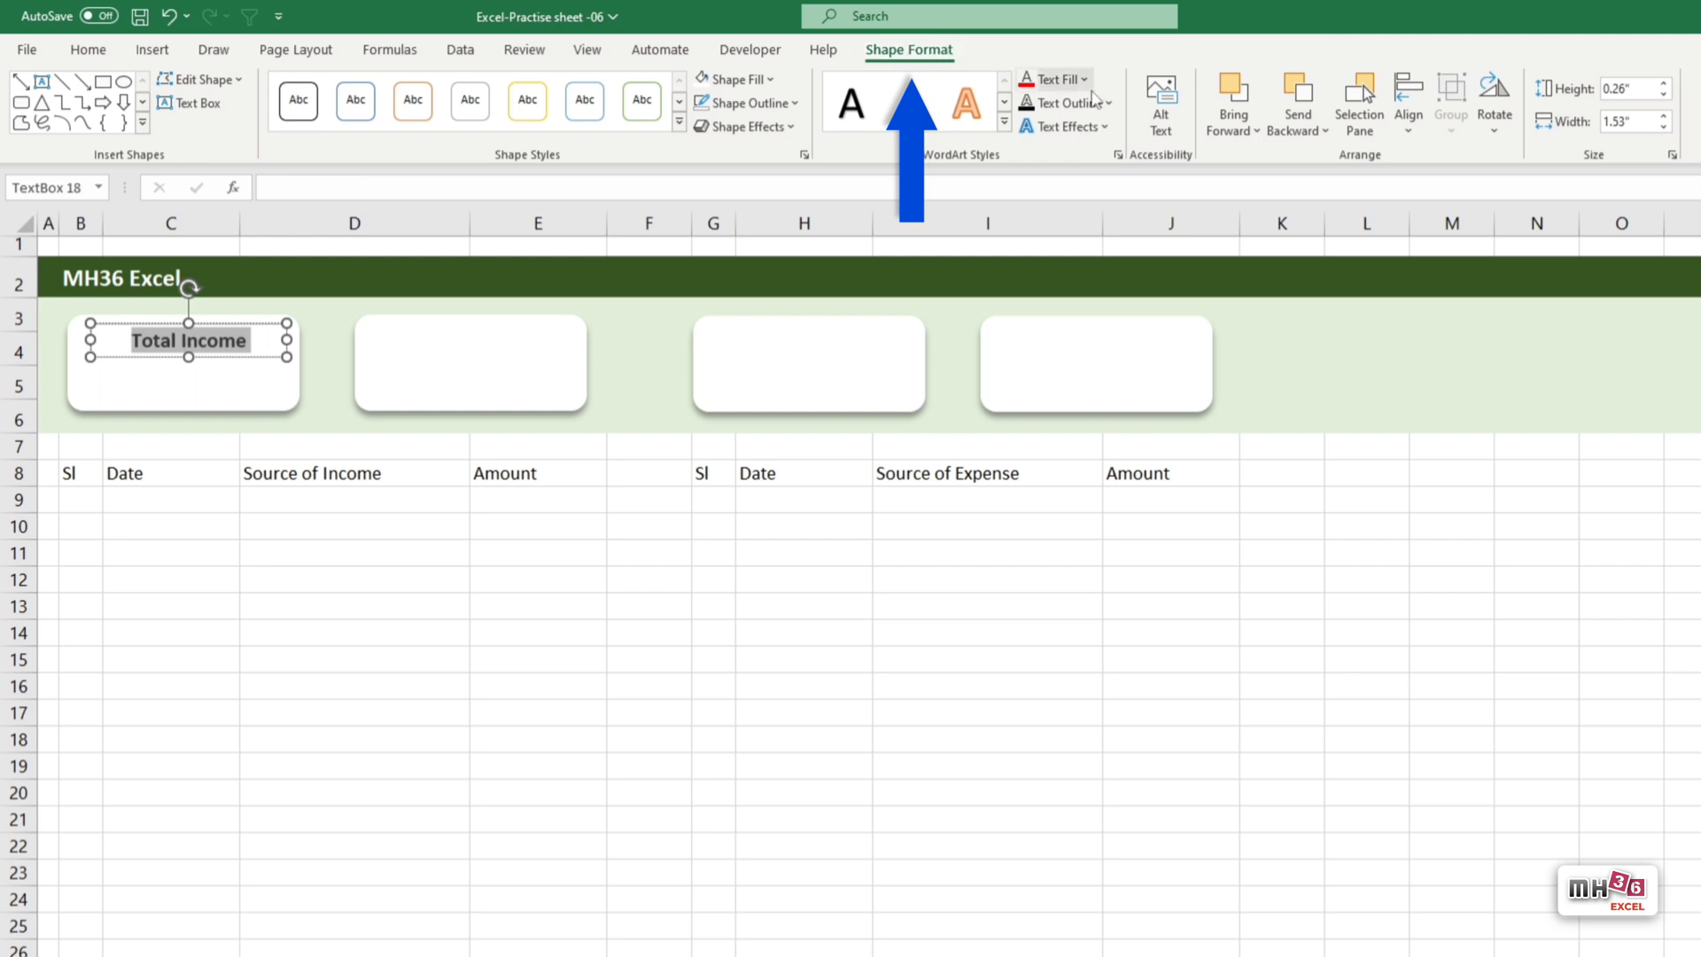
left_click(1084, 80)
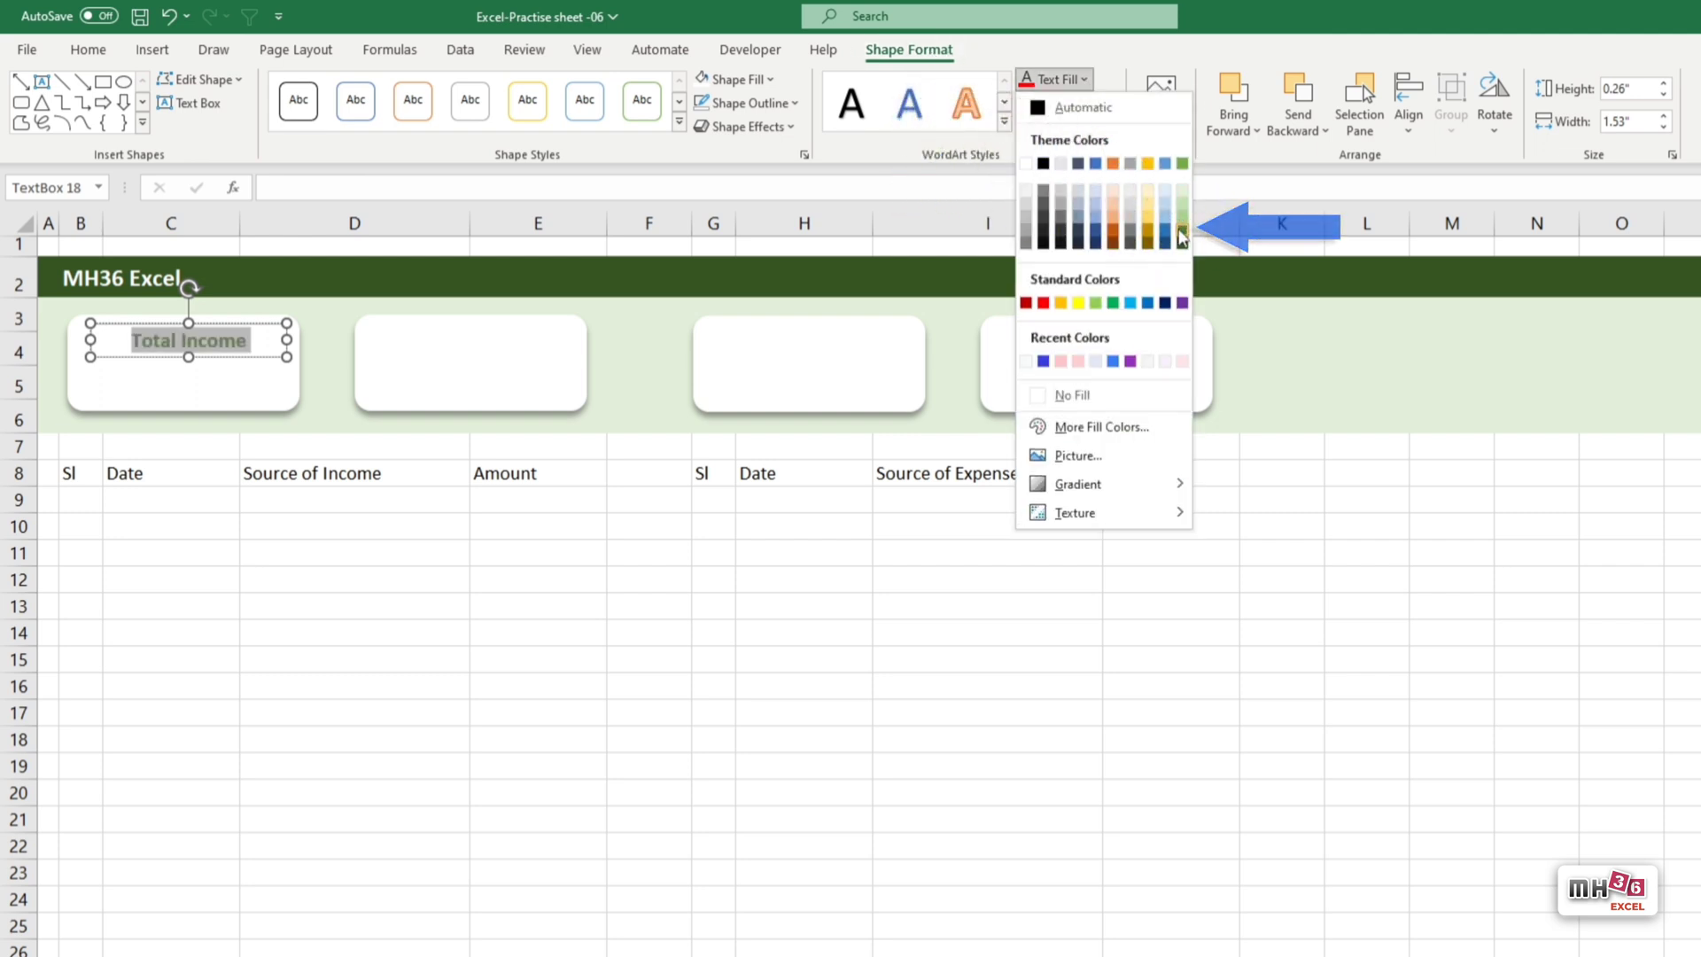
left_click(1182, 235)
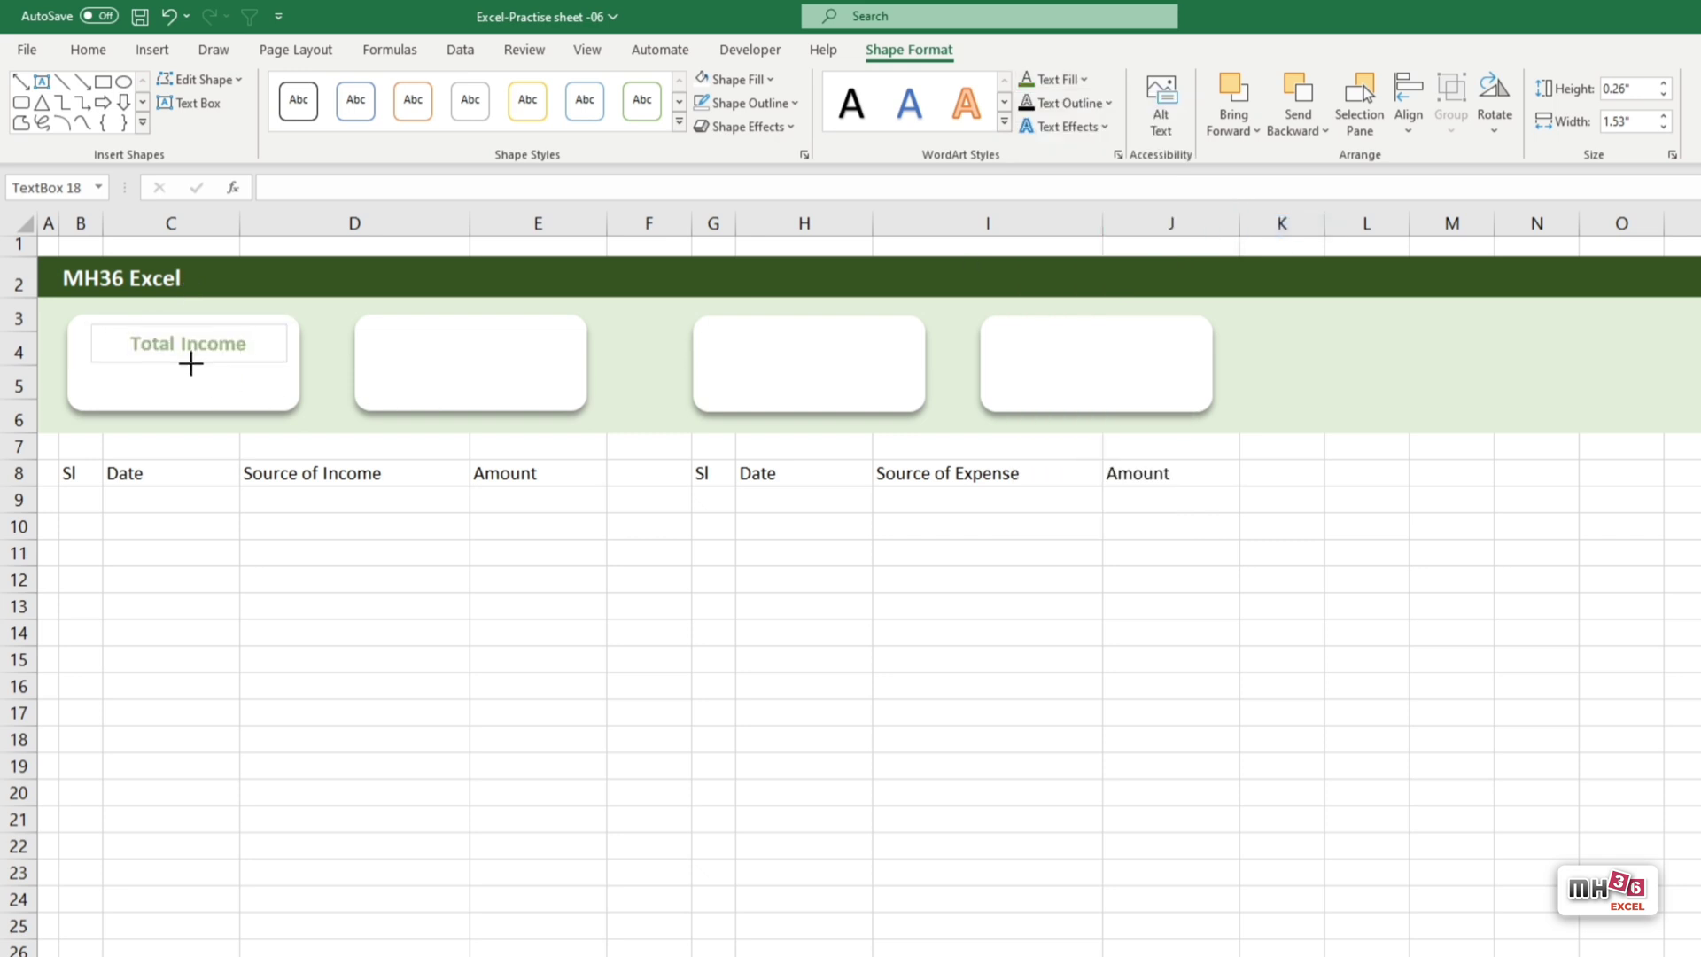
left_click_drag(190, 359, 140, 343)
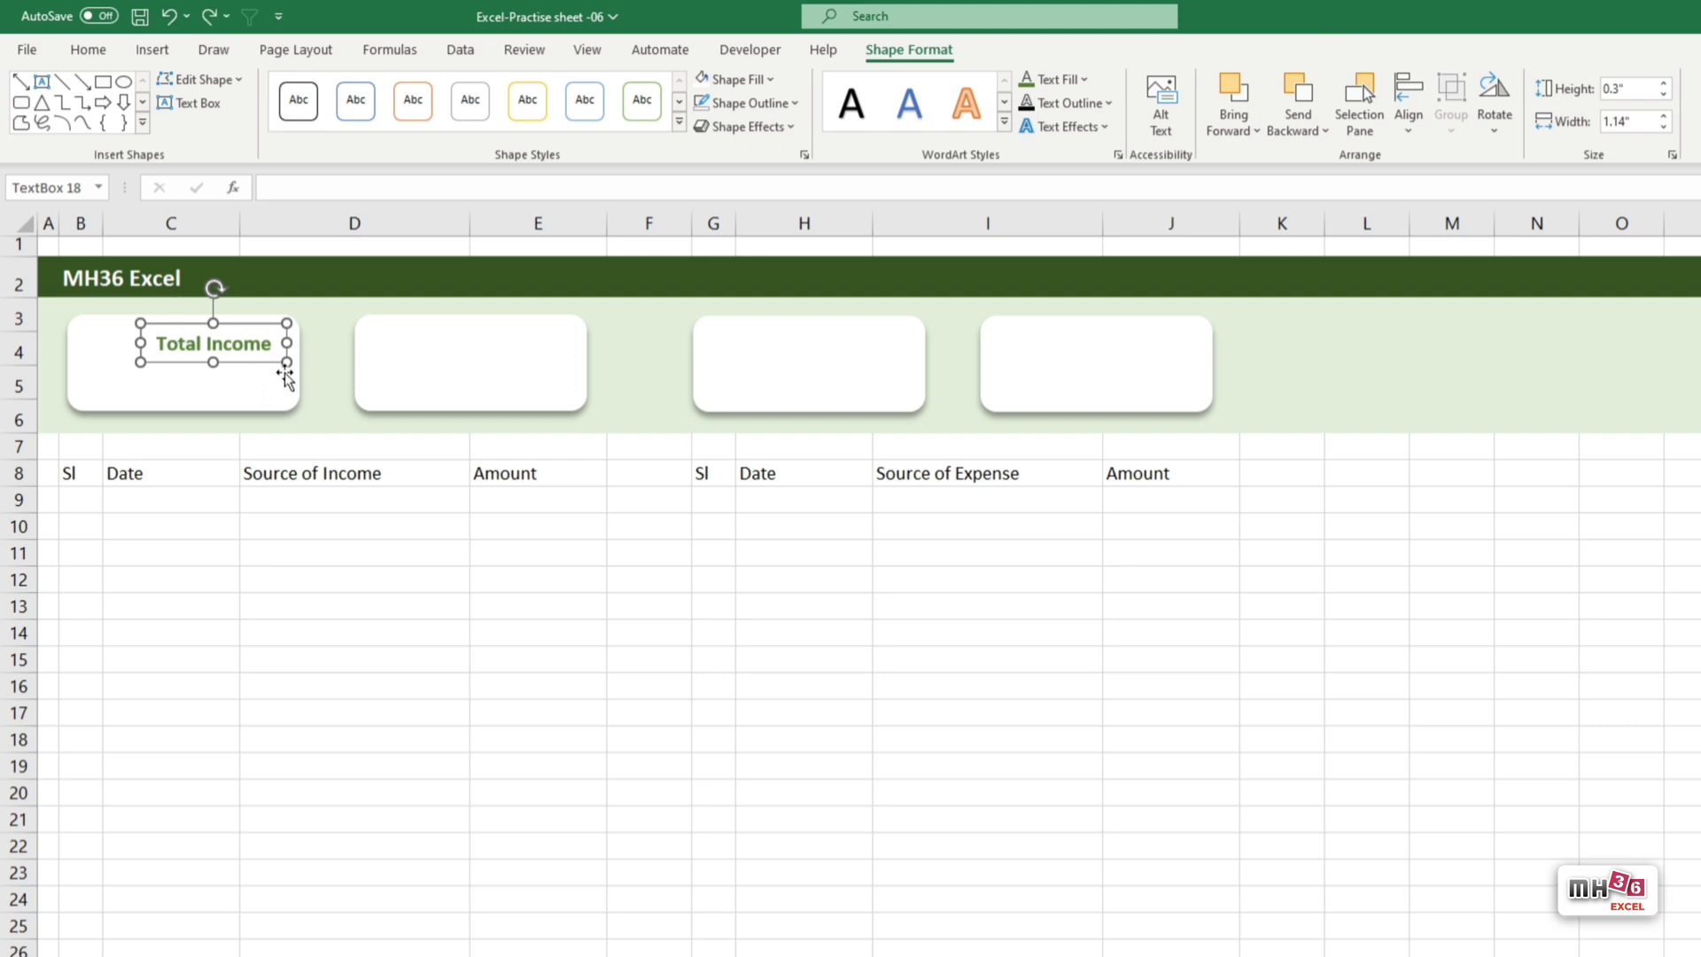
Give the label box no fill and no outline, then copy it into the second card.
left_click(769, 79)
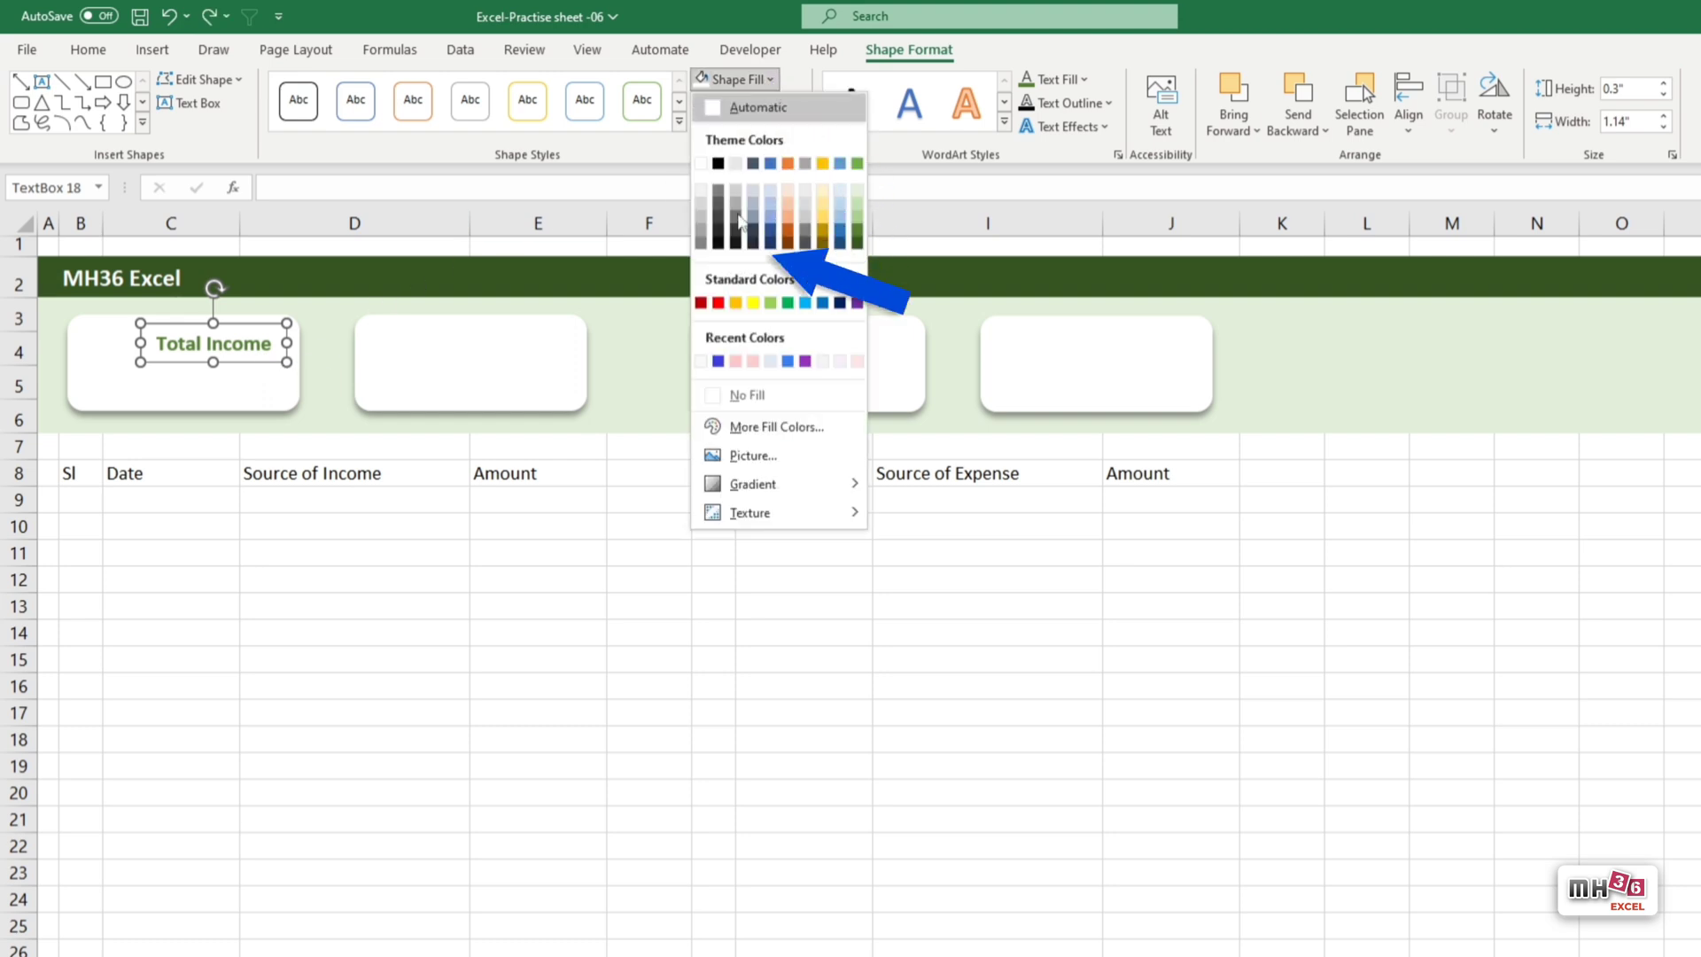
left_click(746, 392)
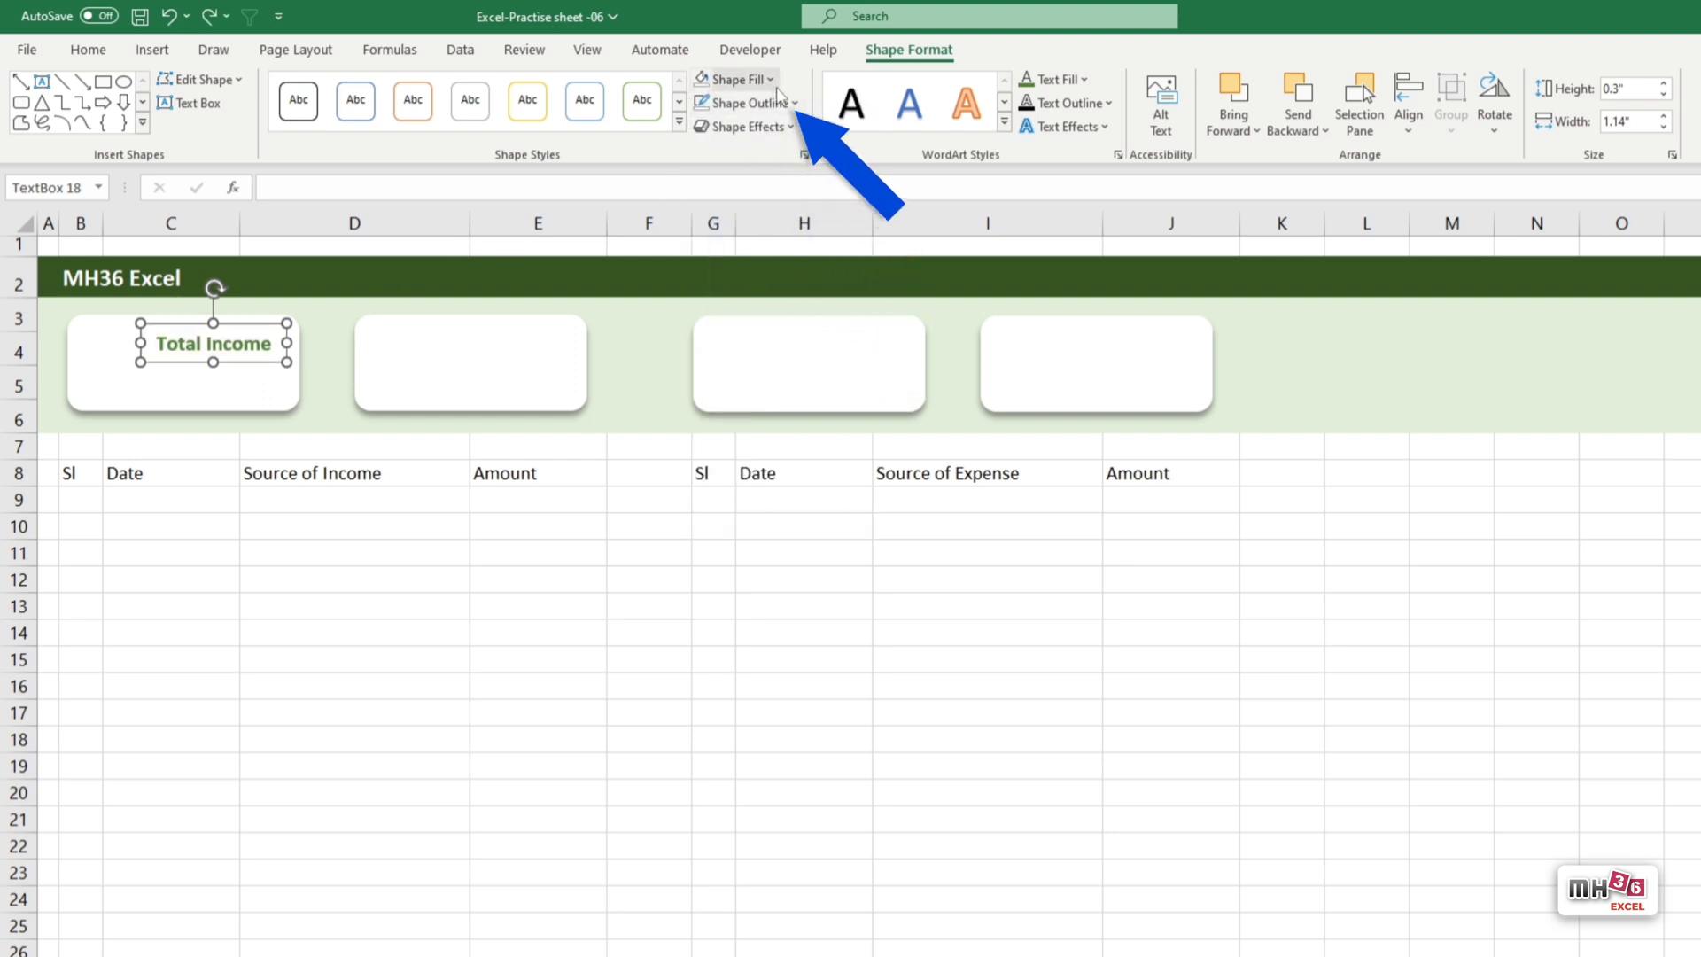
left_click(793, 103)
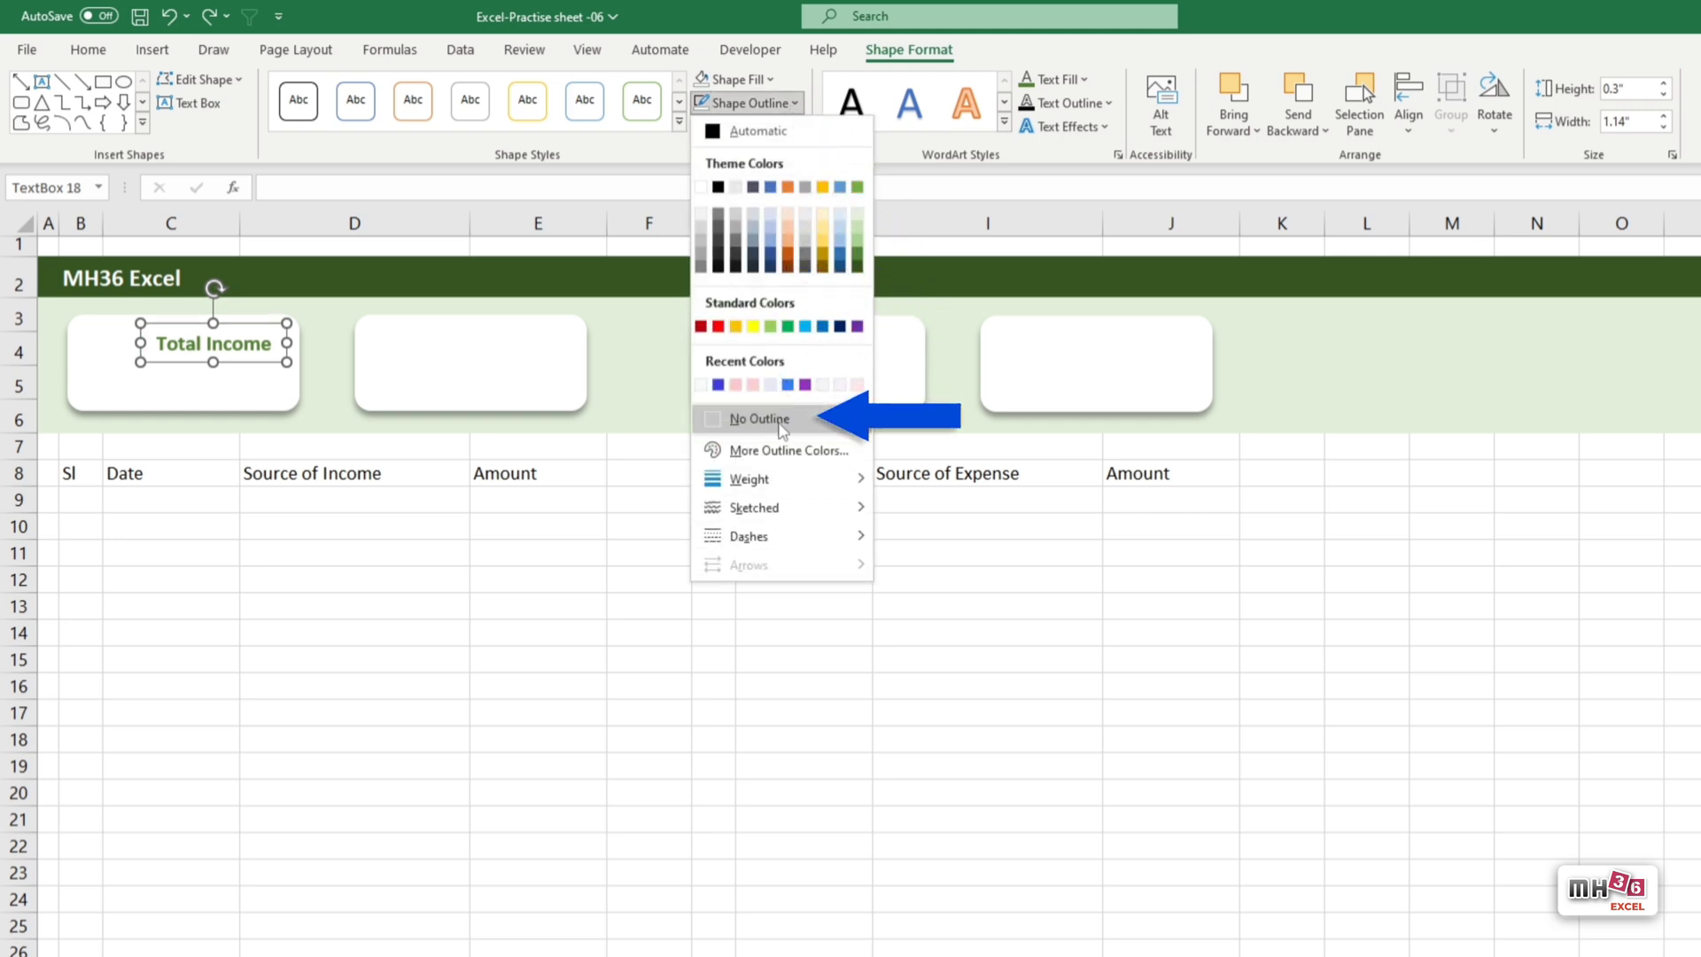
left_click(759, 419)
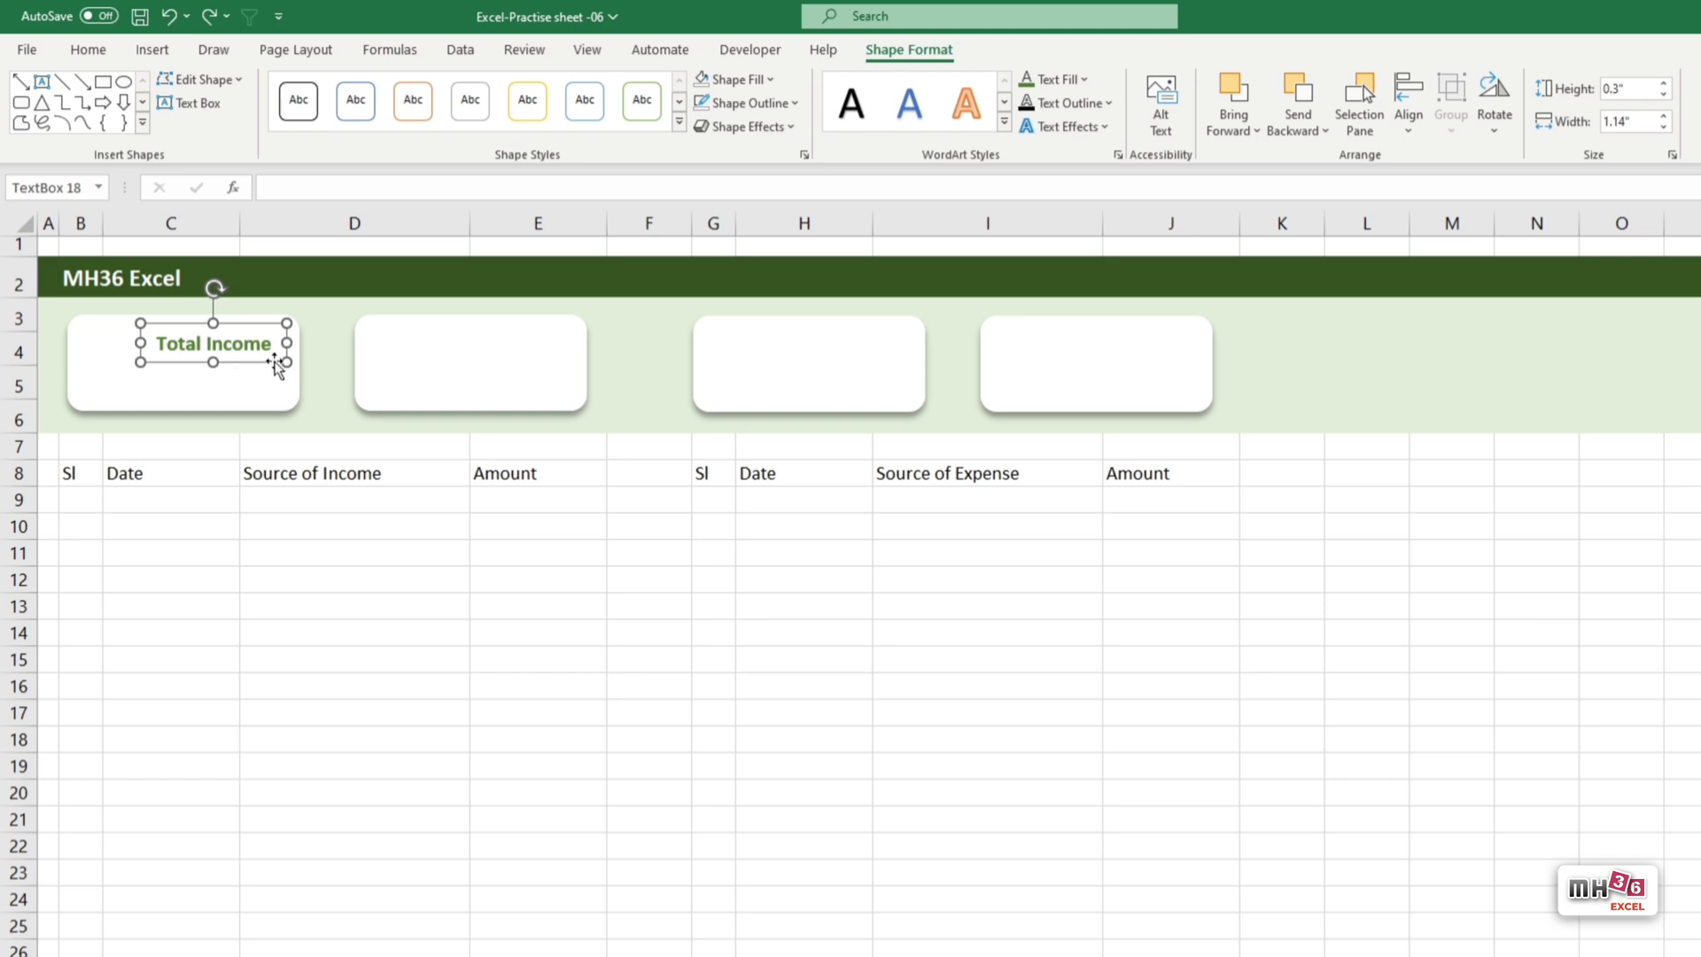
left_click_drag(284, 365, 576, 370)
Replace the copied label's text with 'Total Expense' and widen it to one line.
left_click(524, 346)
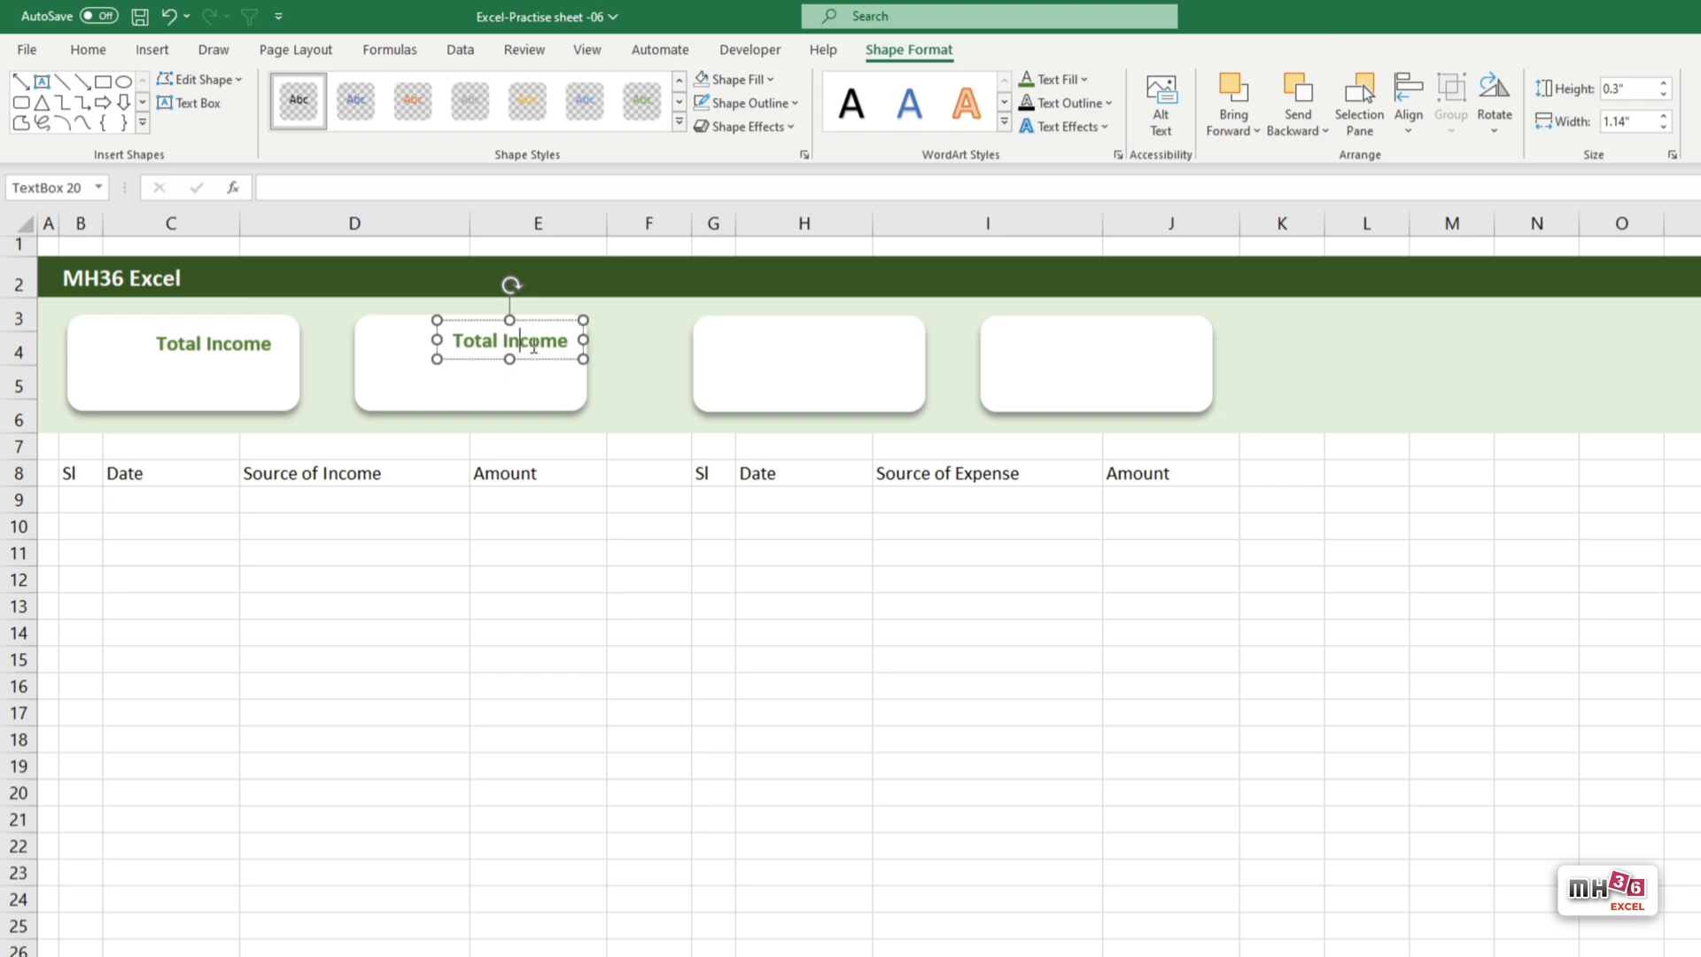
key("ctrl+a")
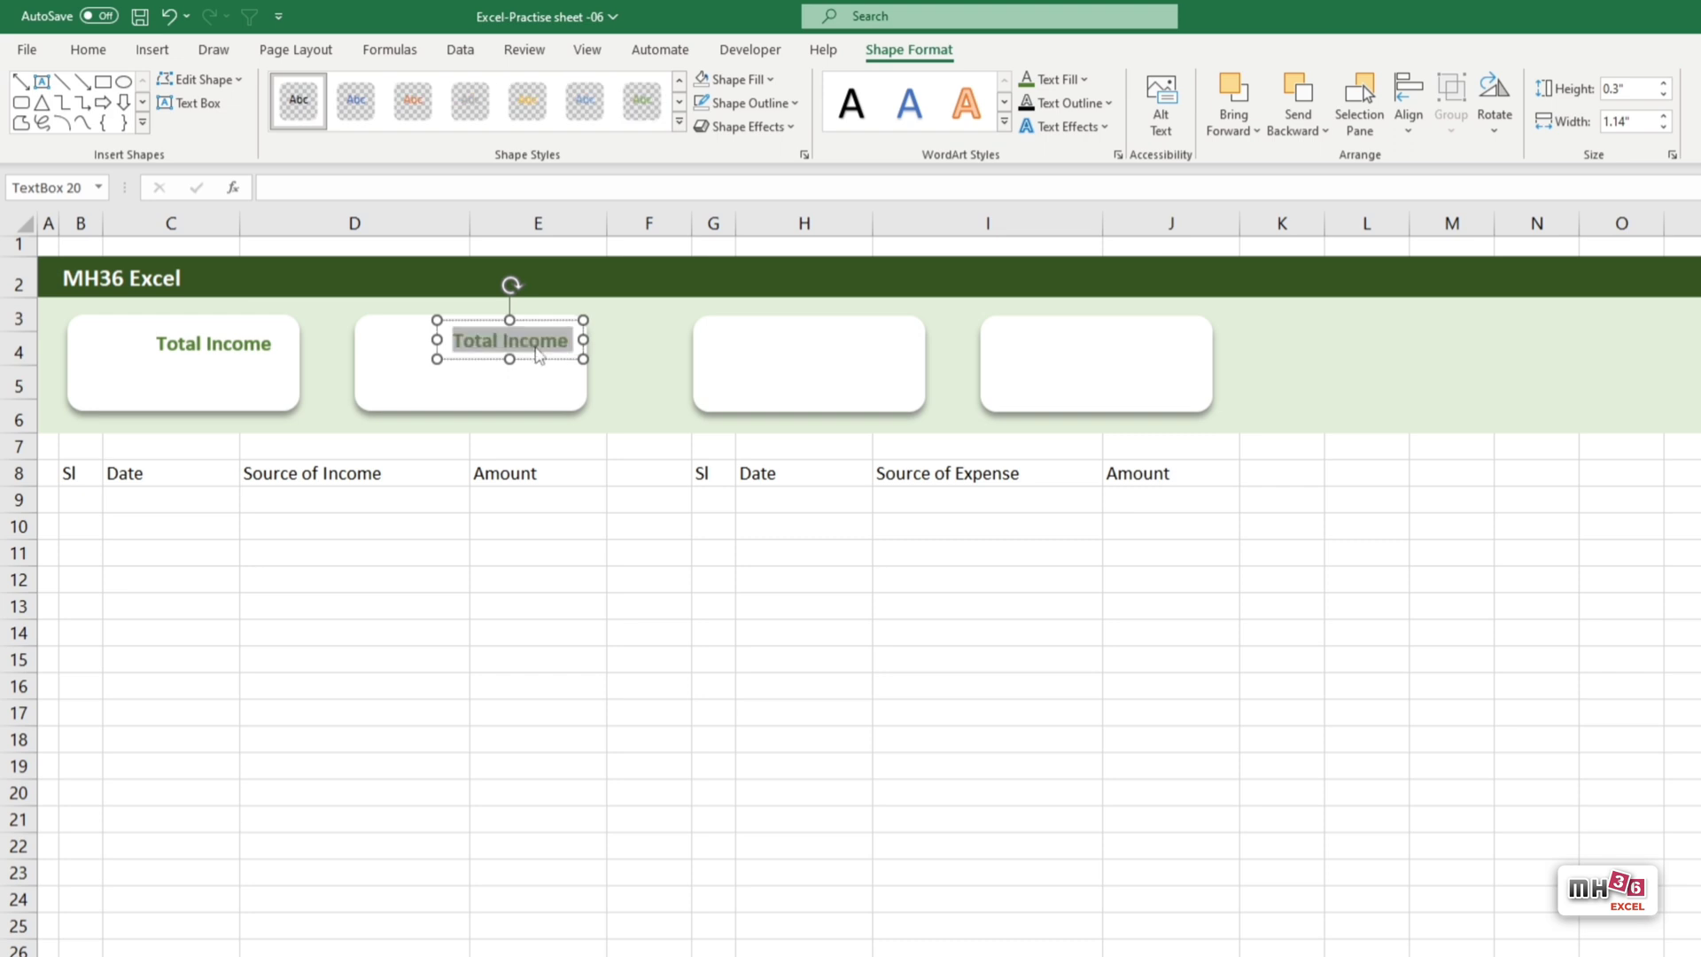
type("Total E")
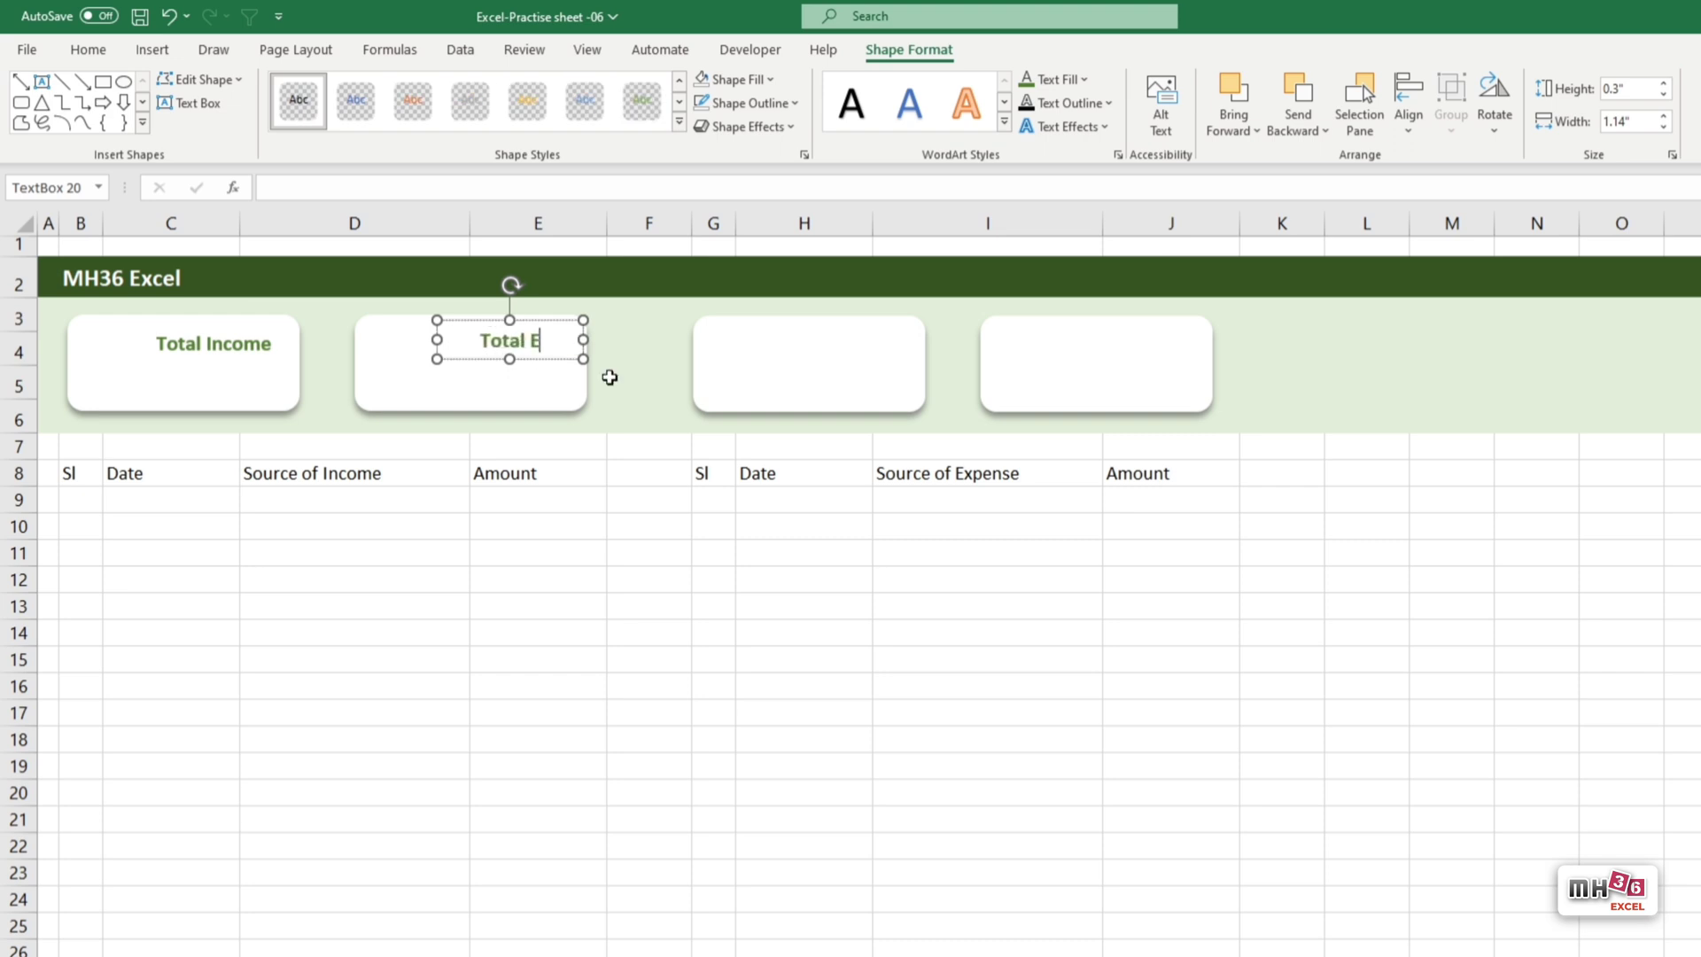
type("xpense")
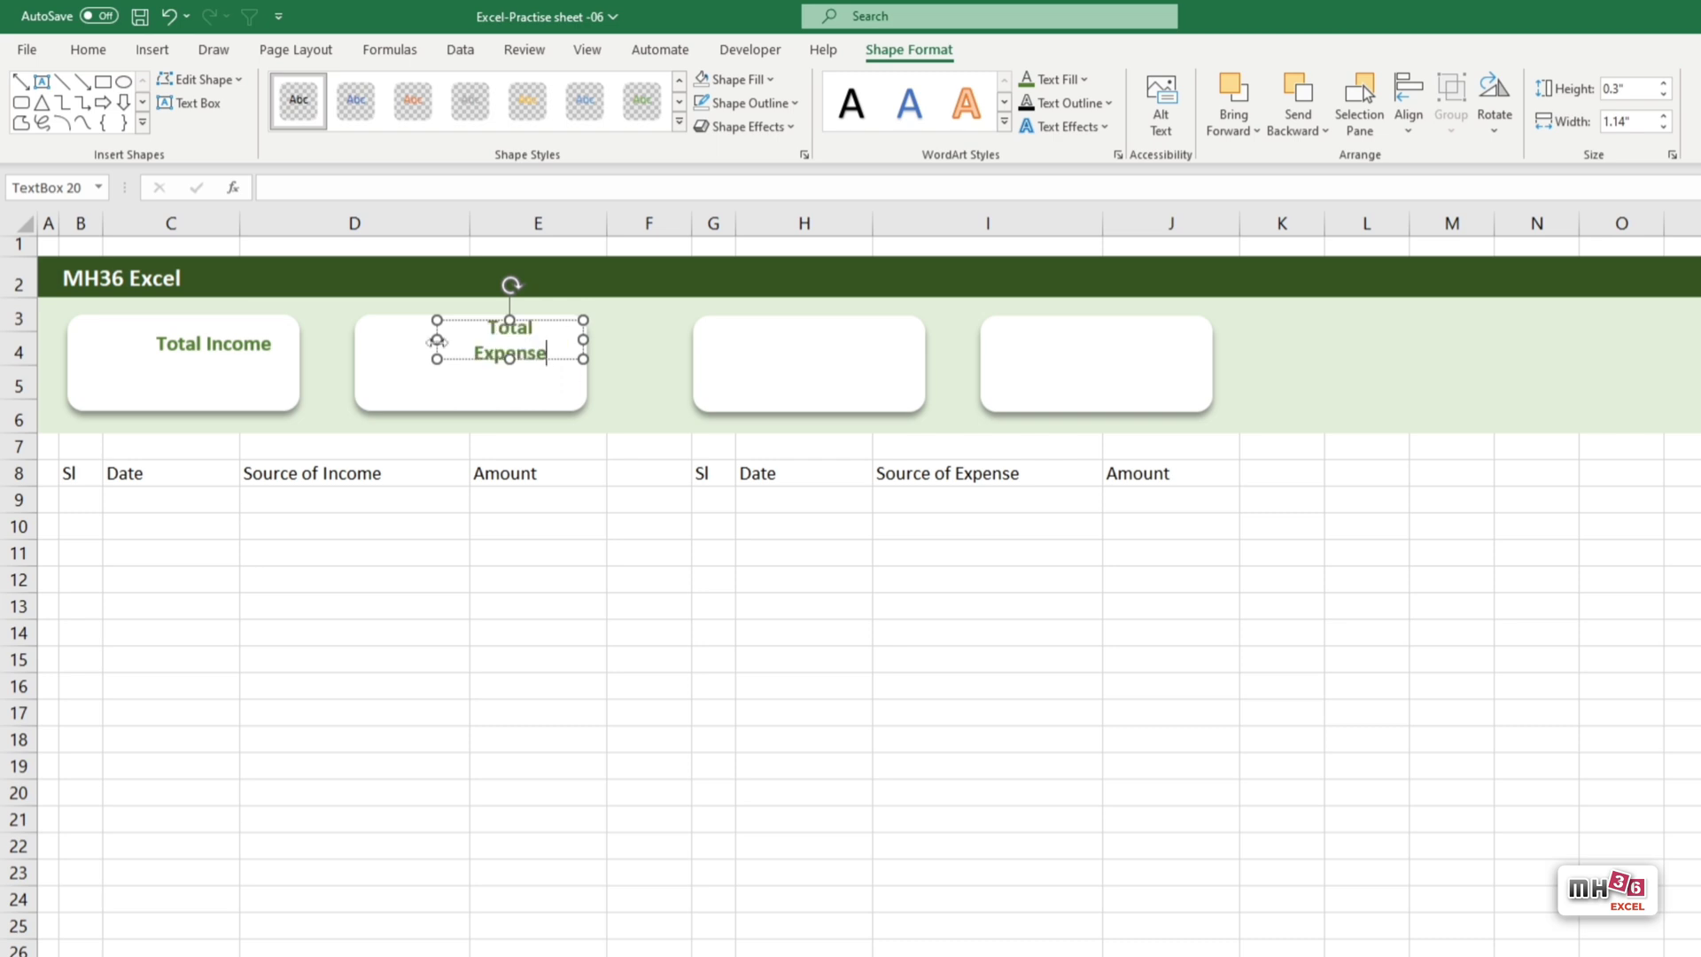
left_click_drag(437, 341, 418, 340)
Colour the Total Expense text blue and copy the label into the third card.
left_click(555, 343)
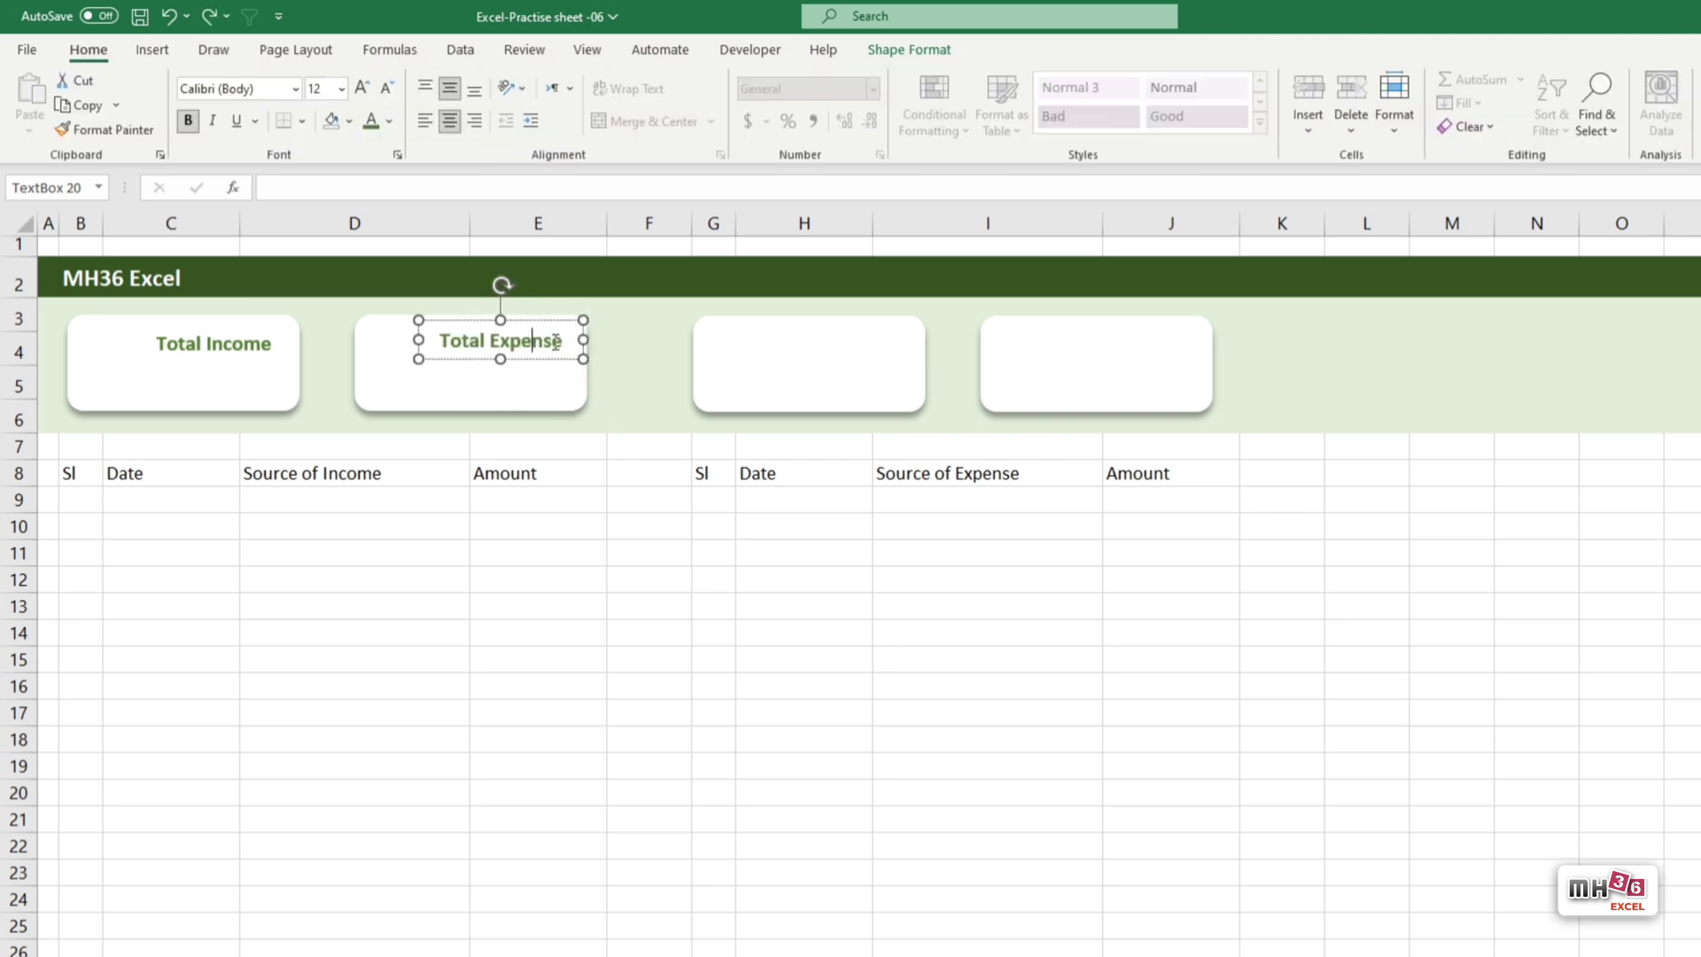
key("ctrl+a")
left_click(908, 50)
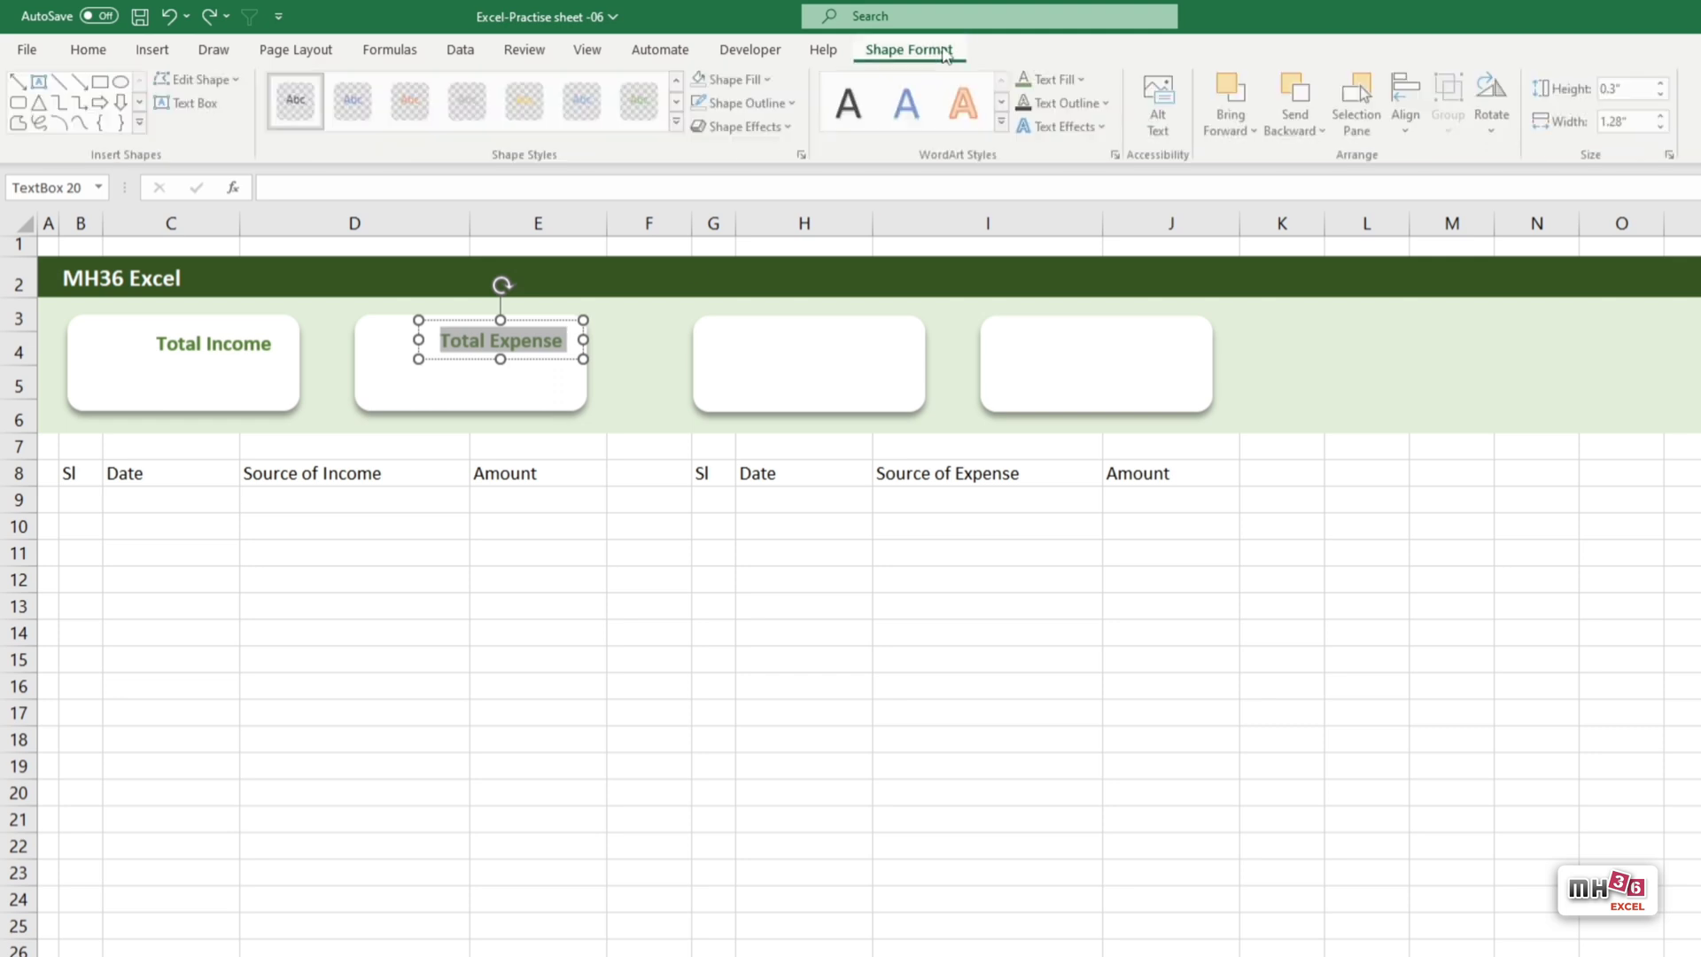
left_click(1085, 79)
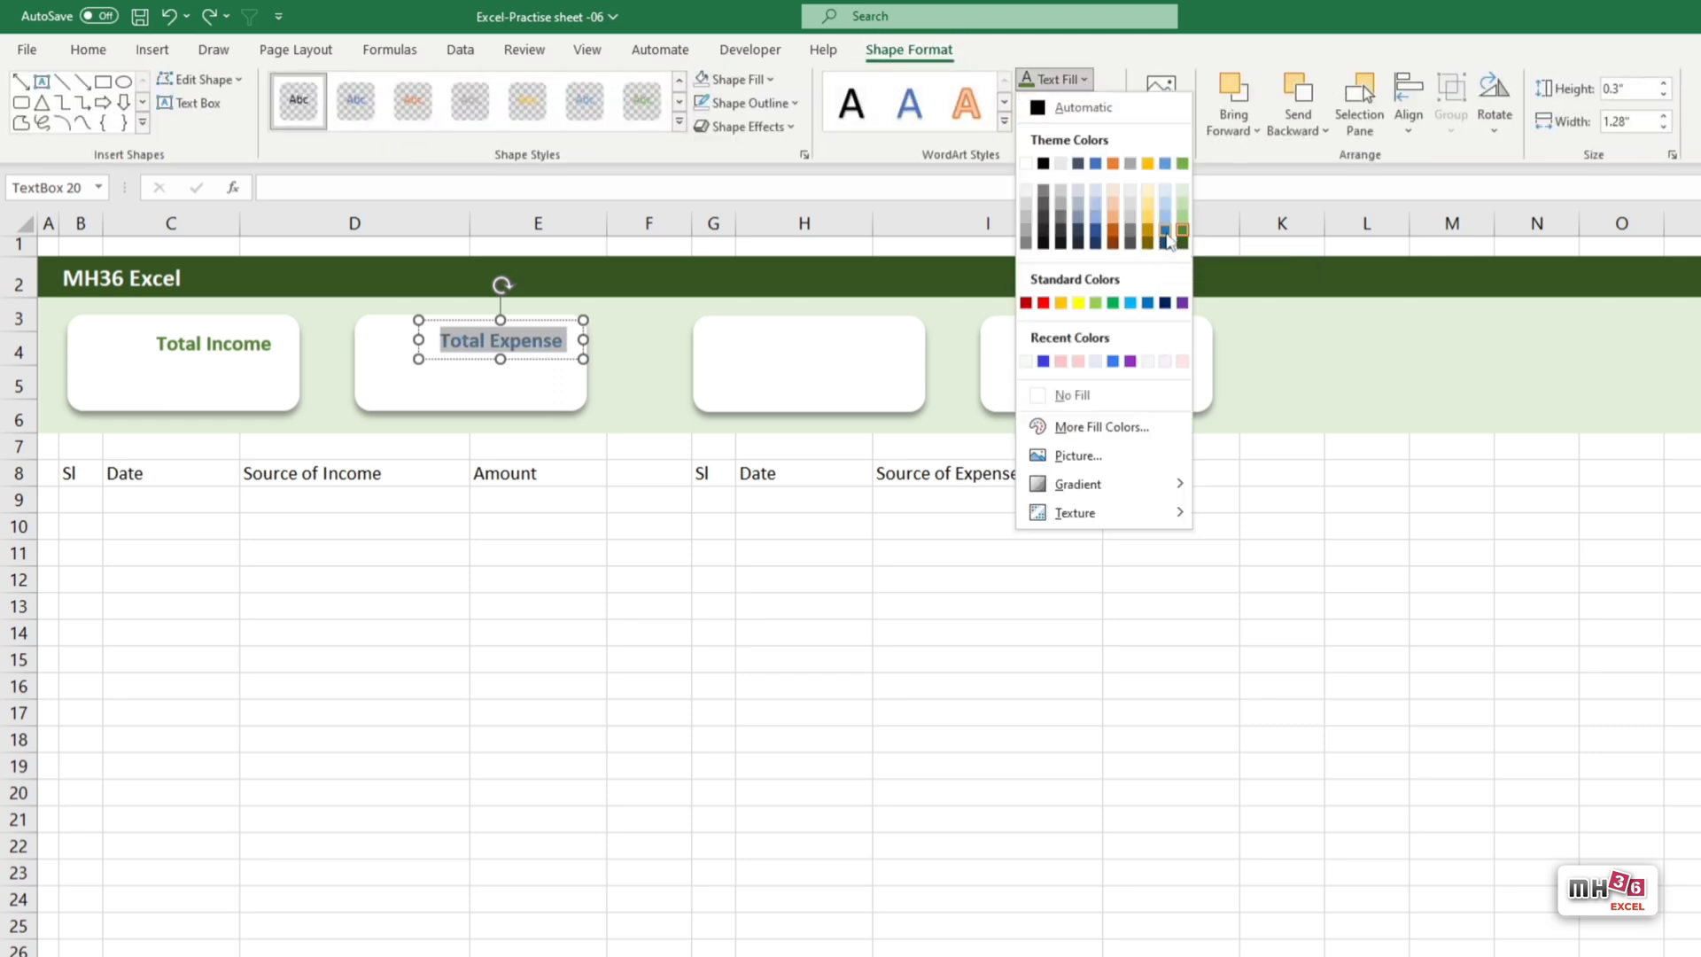
left_click(1166, 238)
left_click_drag(571, 359, 912, 358)
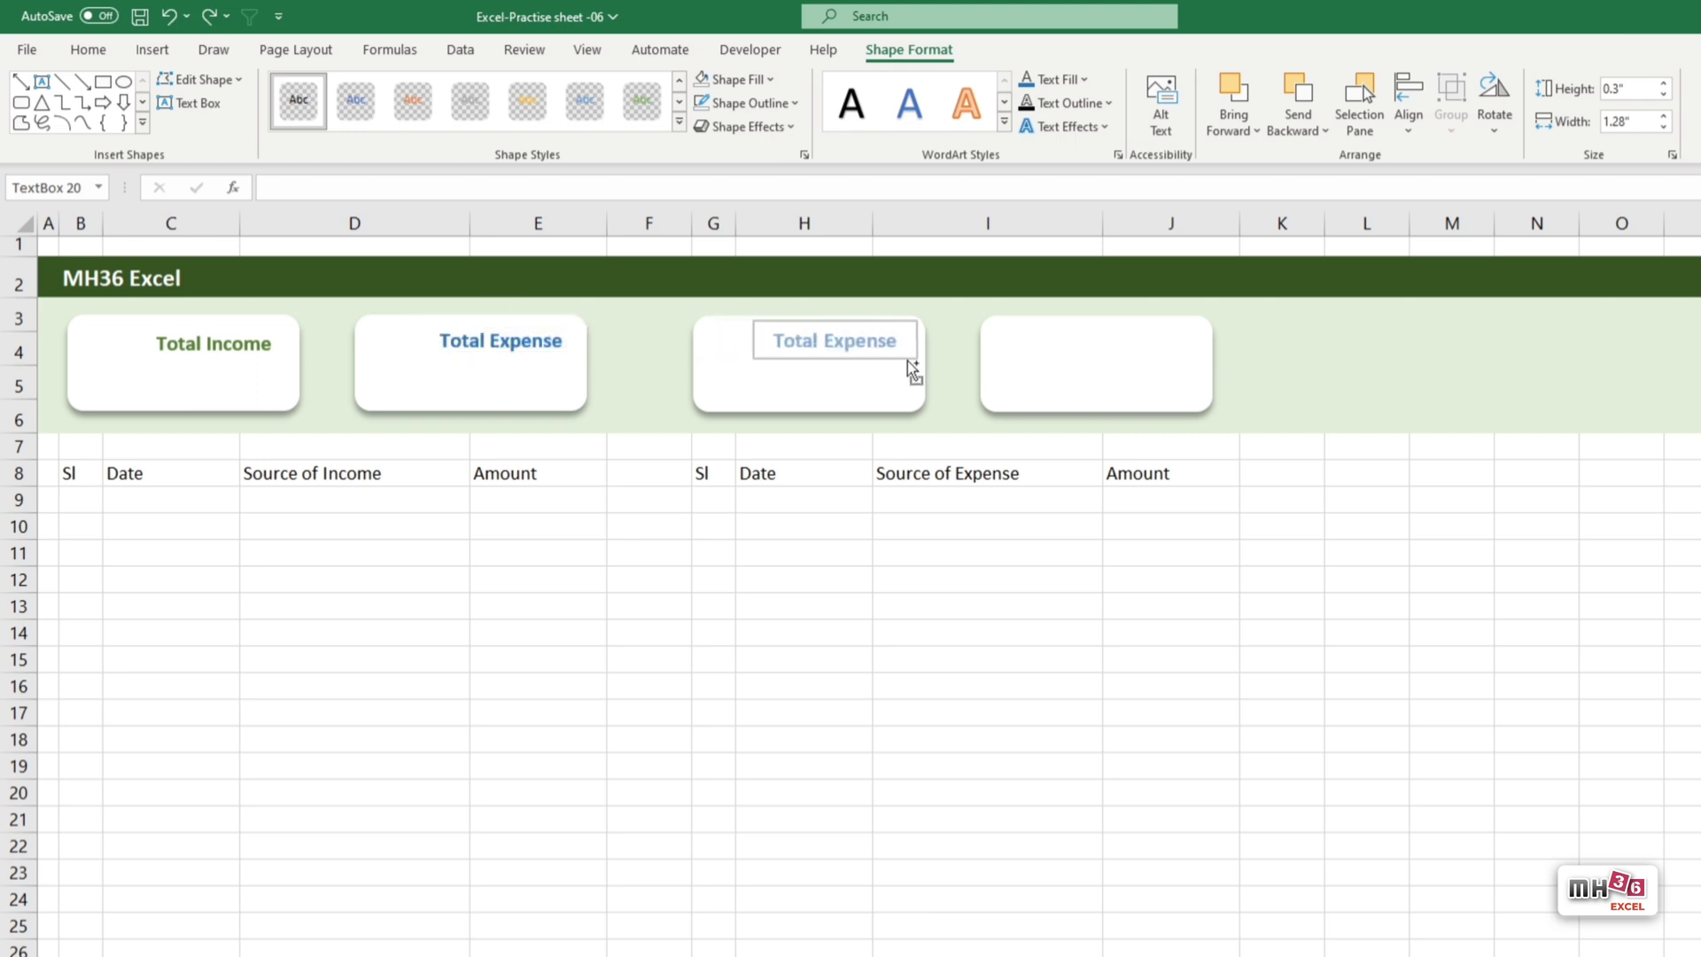
Change the third card's label to 'Total Profit' in purple.
double_click(882, 340)
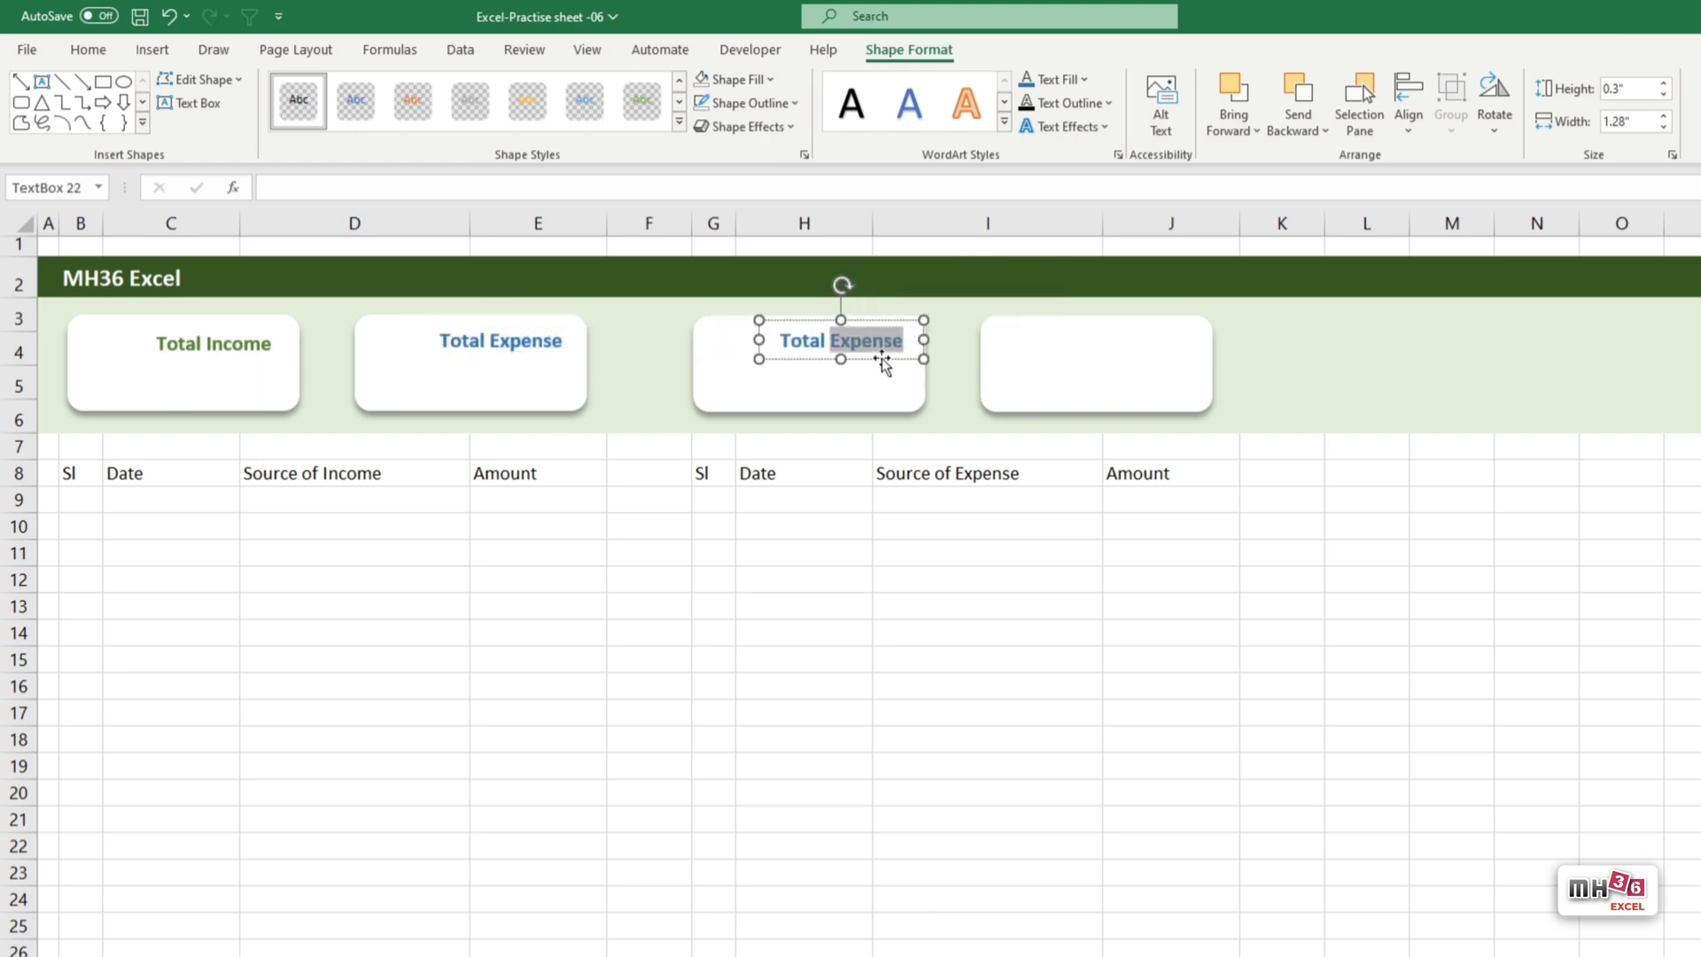
type("Profit")
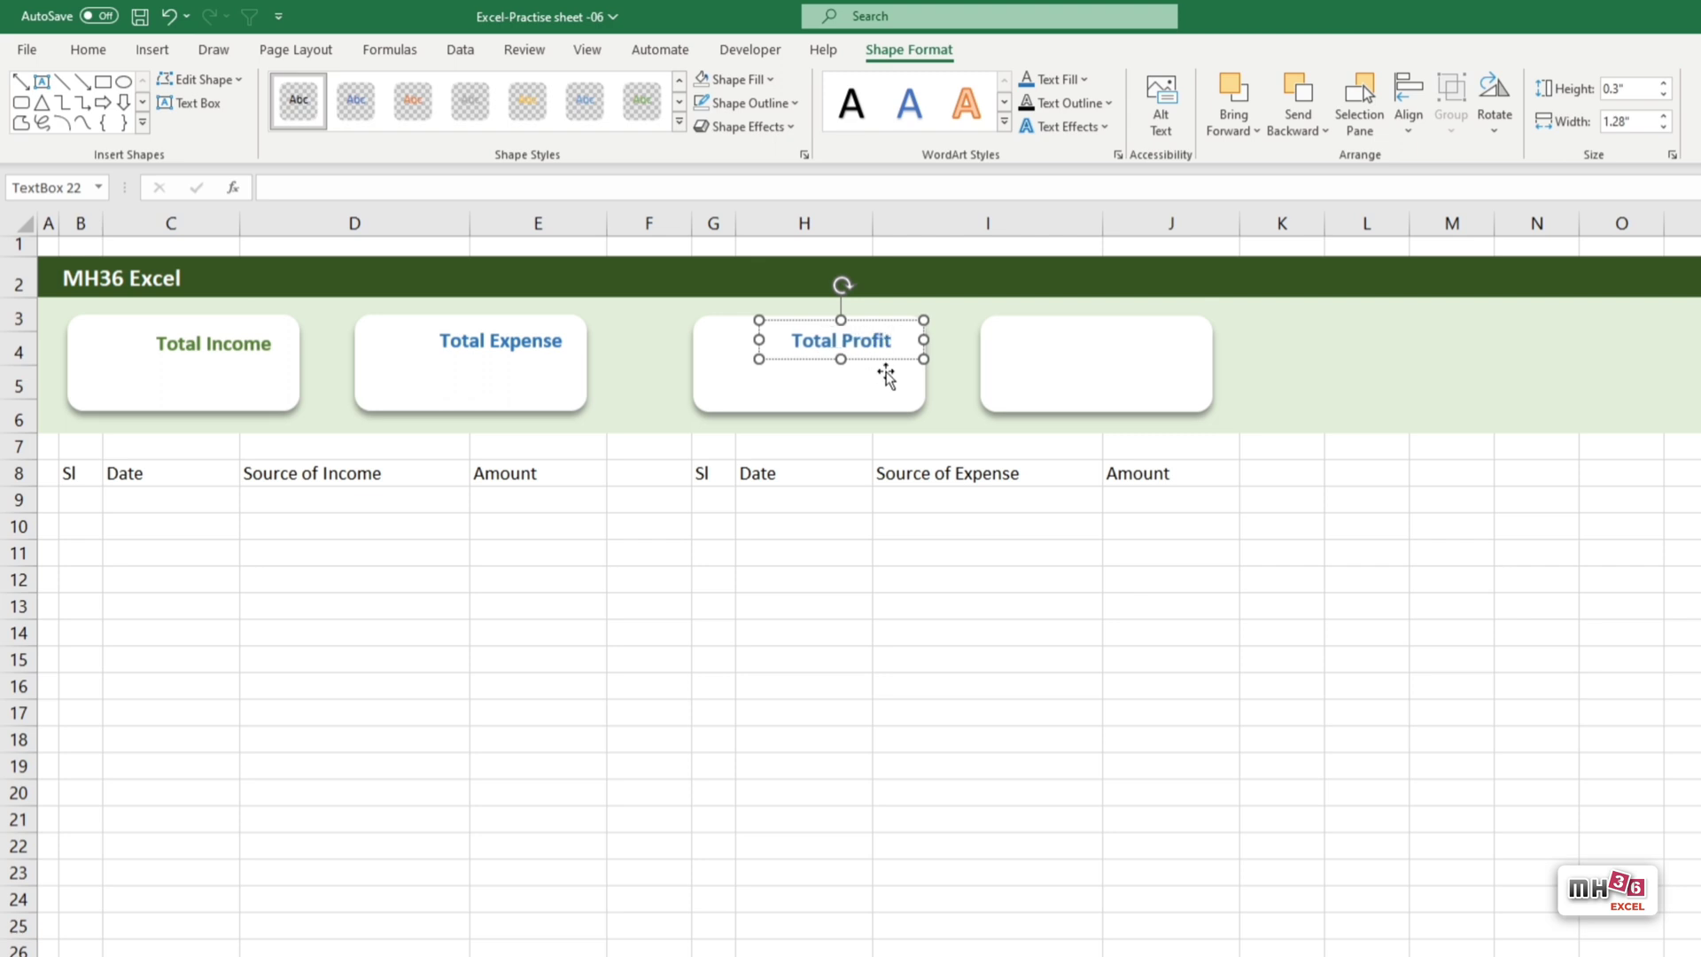
left_click_drag(902, 343, 790, 342)
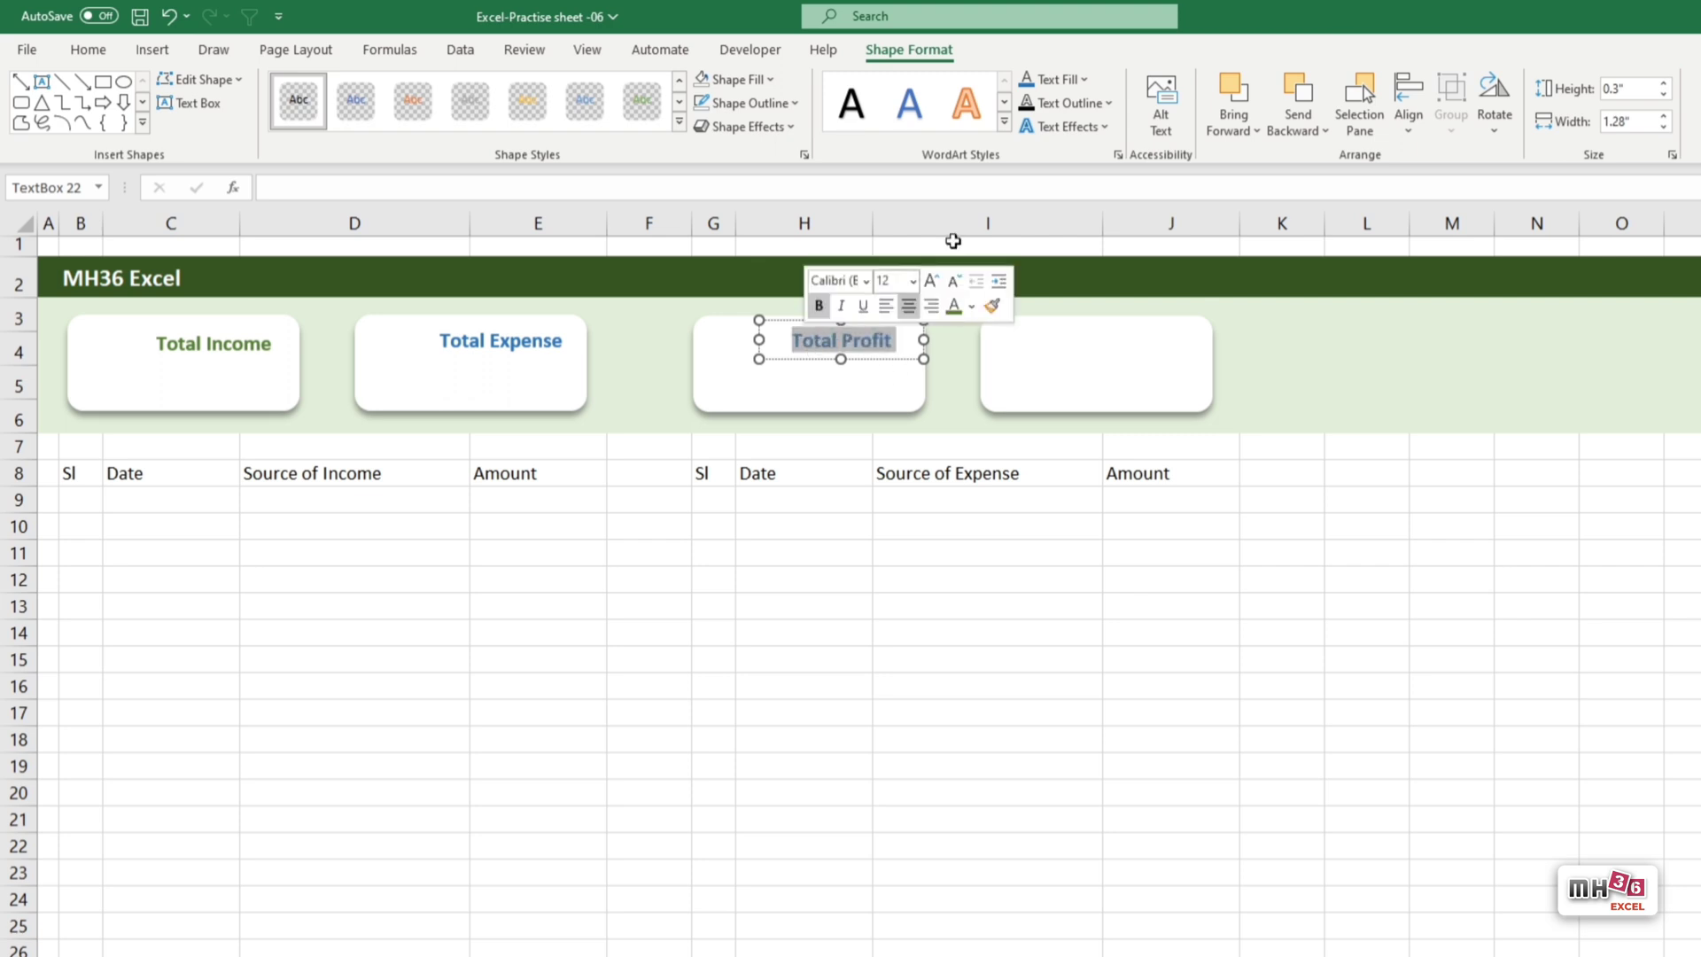
left_click(1083, 81)
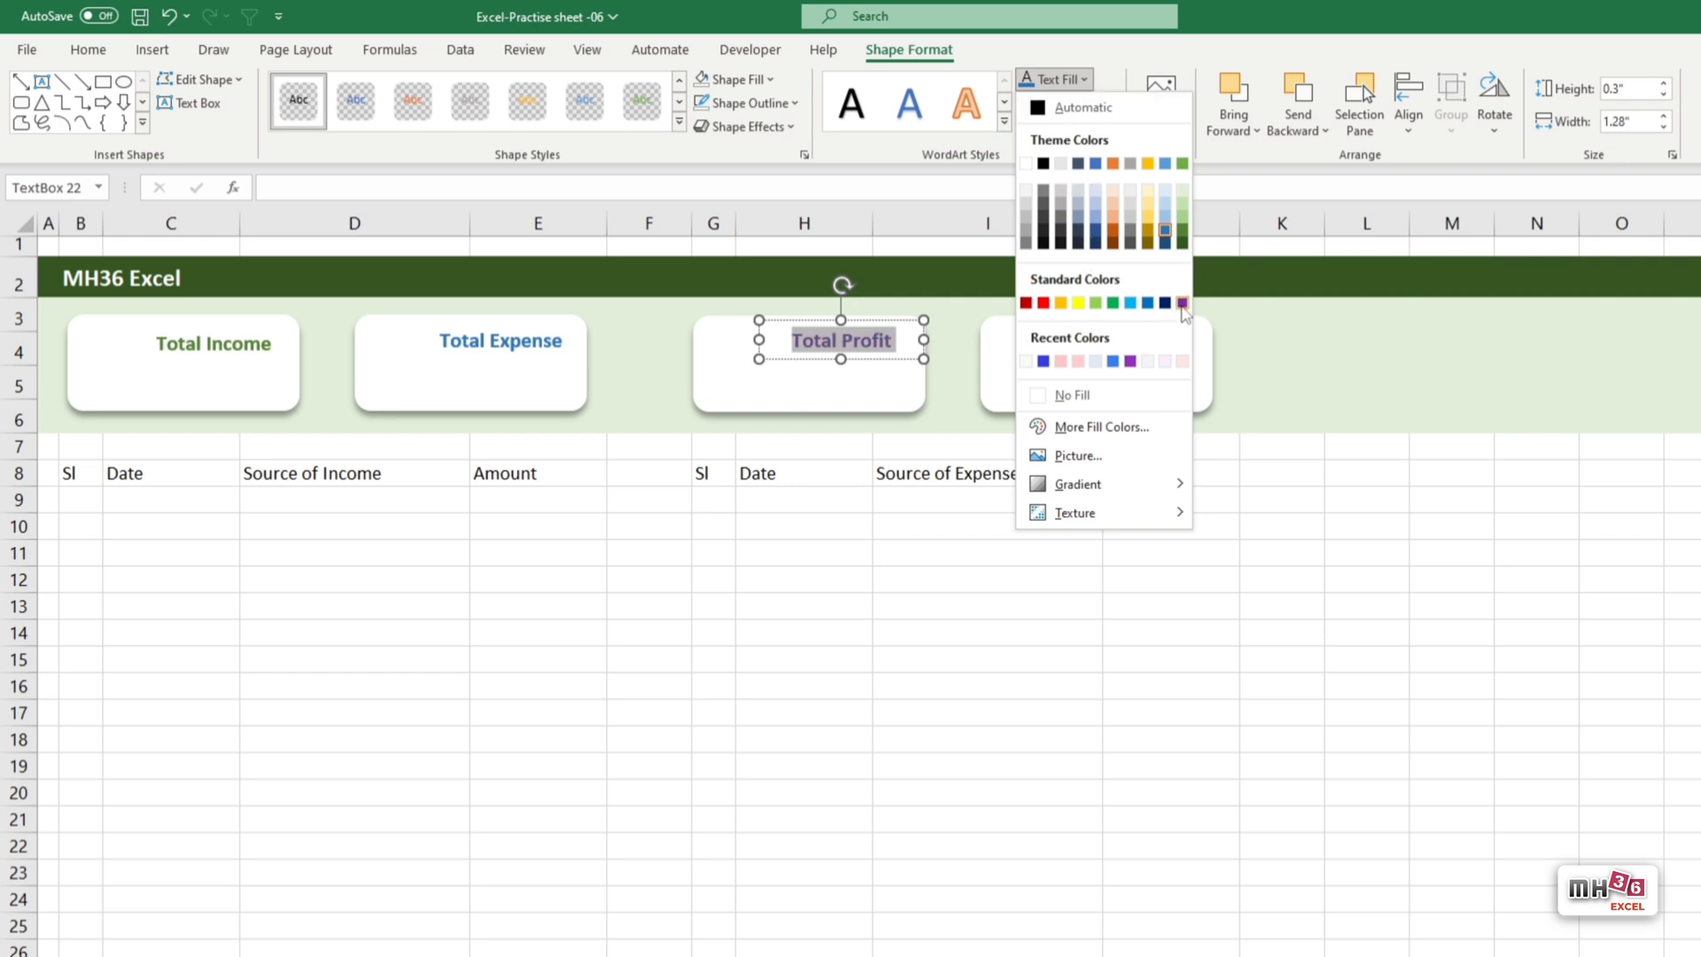
left_click(1183, 303)
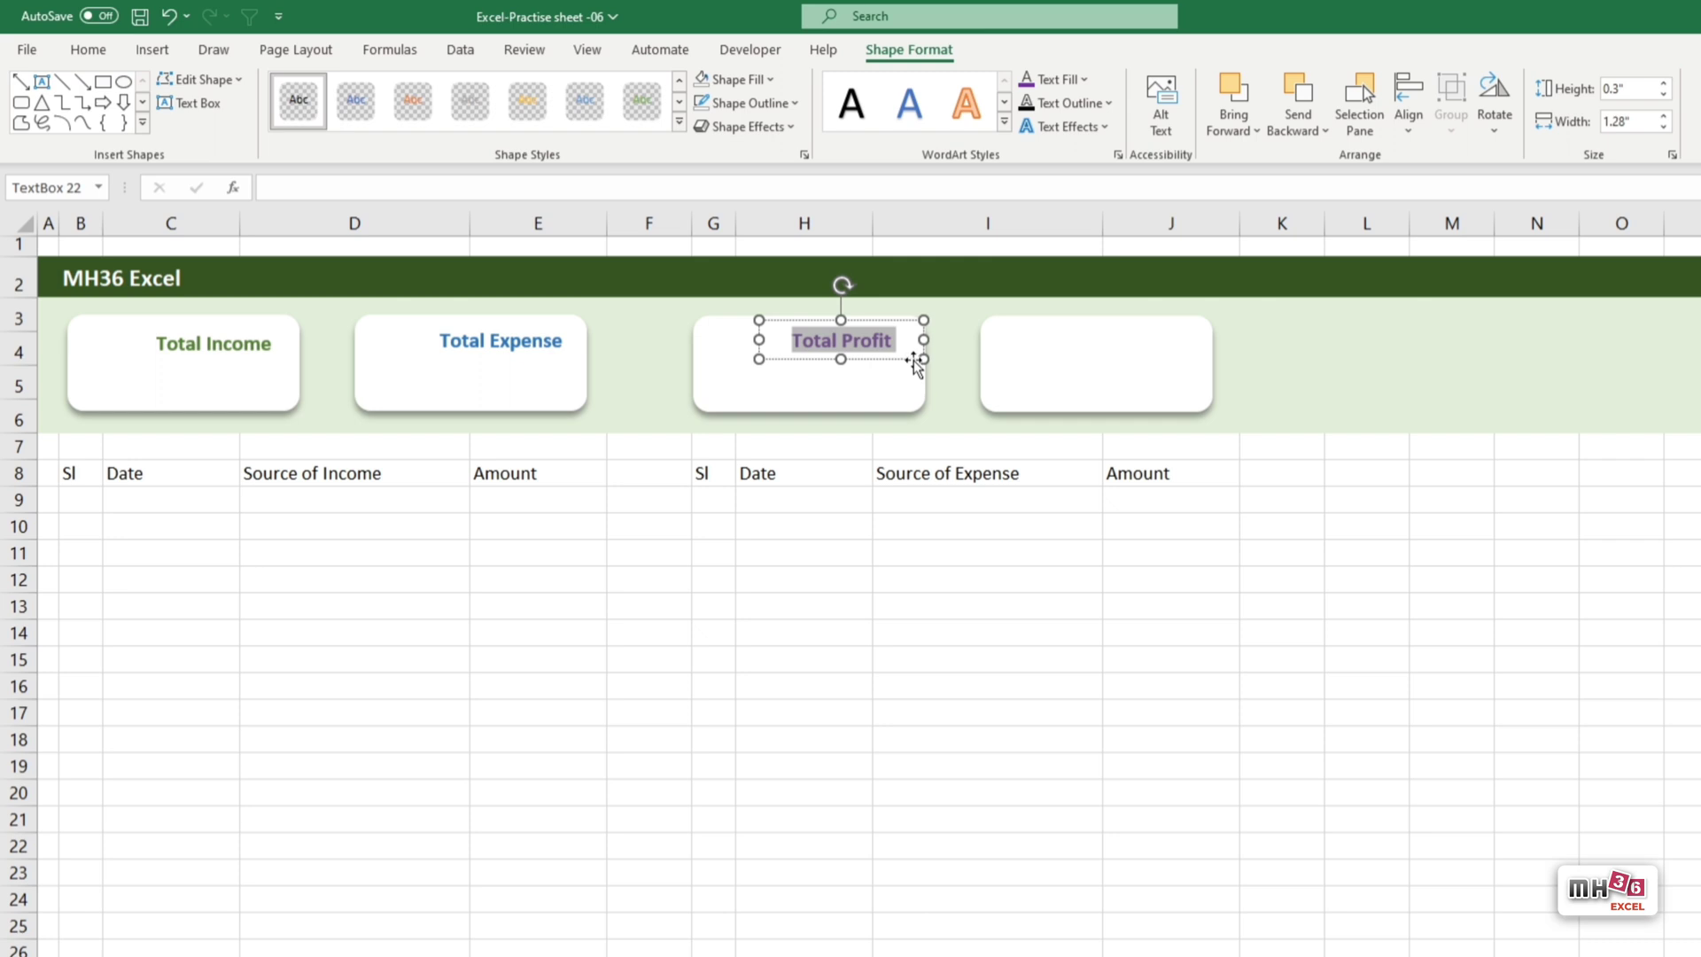
Copy the label into the fourth card as 'Total Loss', sized to fit, in red.
mouse_move(915, 365)
left_mouse_down()
mouse_move(1201, 370)
mouse_move(1185, 369)
left_mouse_up()
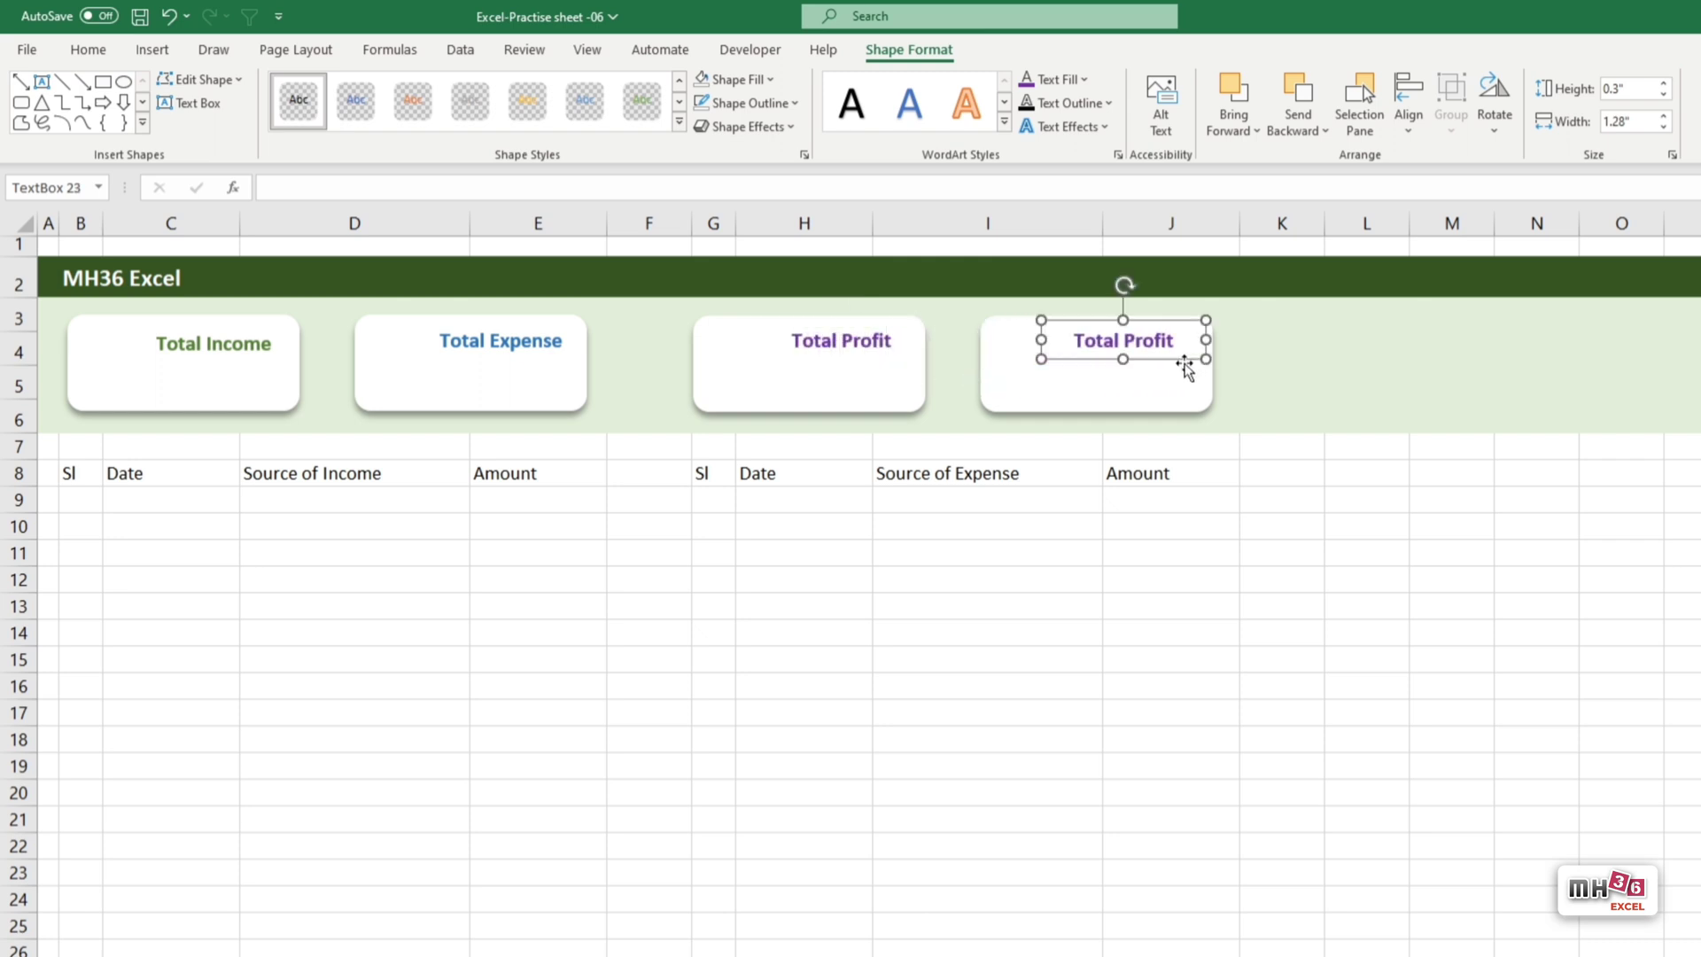
double_click(1181, 341)
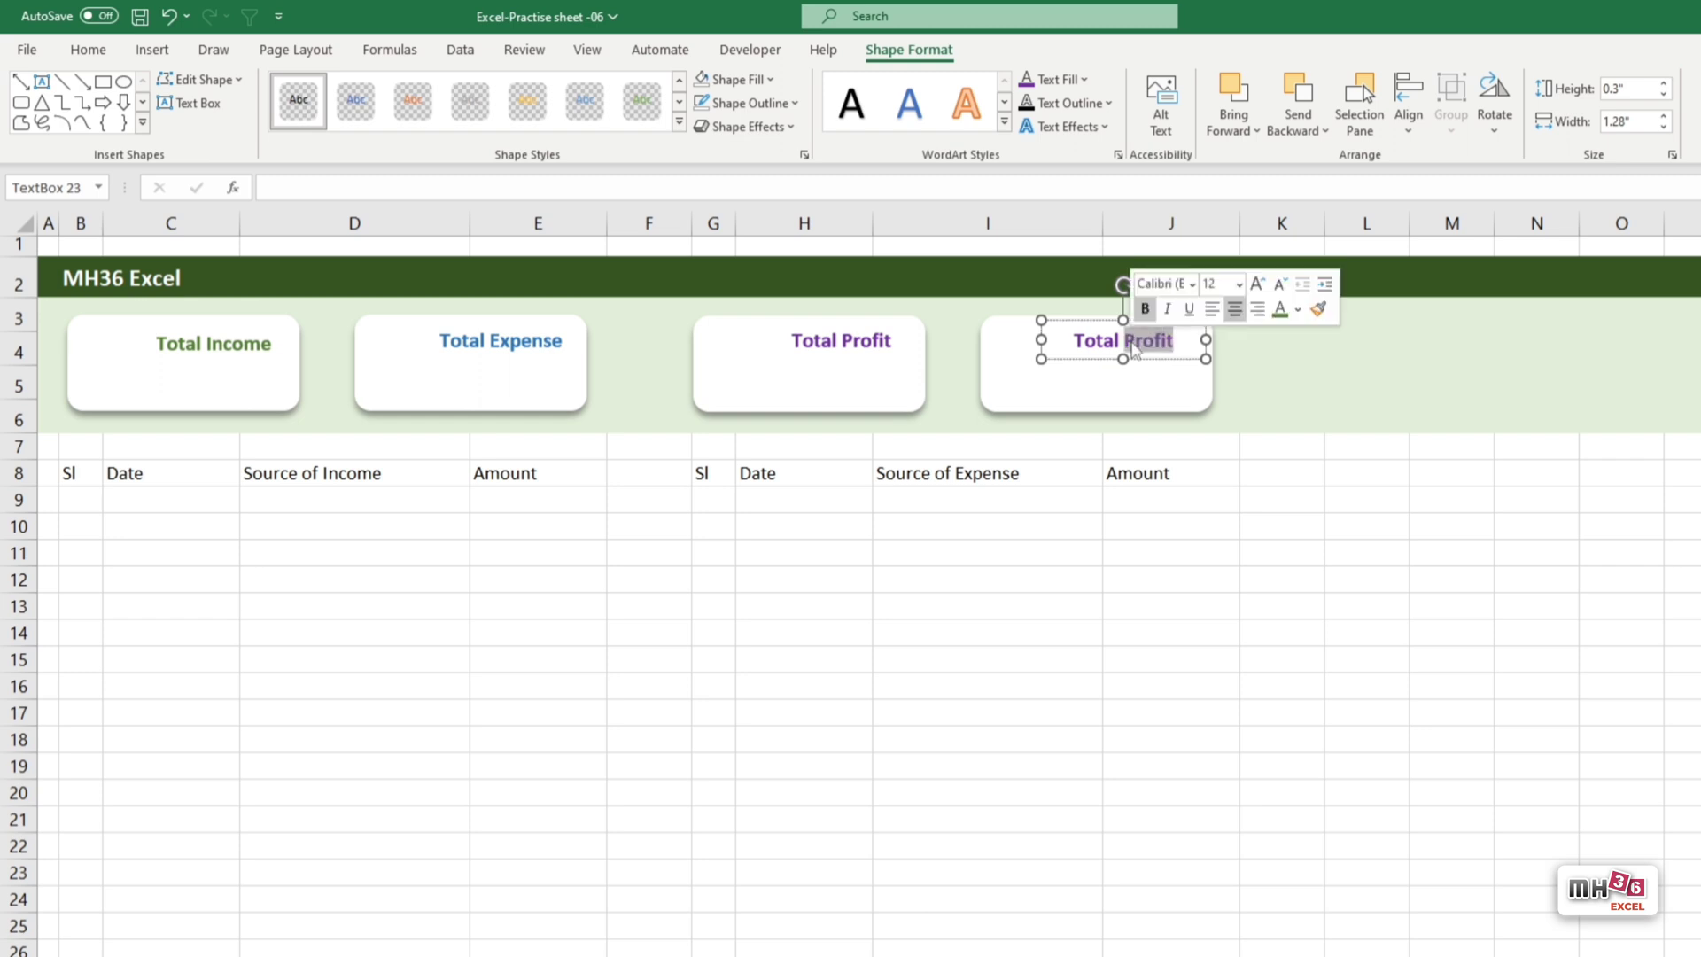
type("Loss")
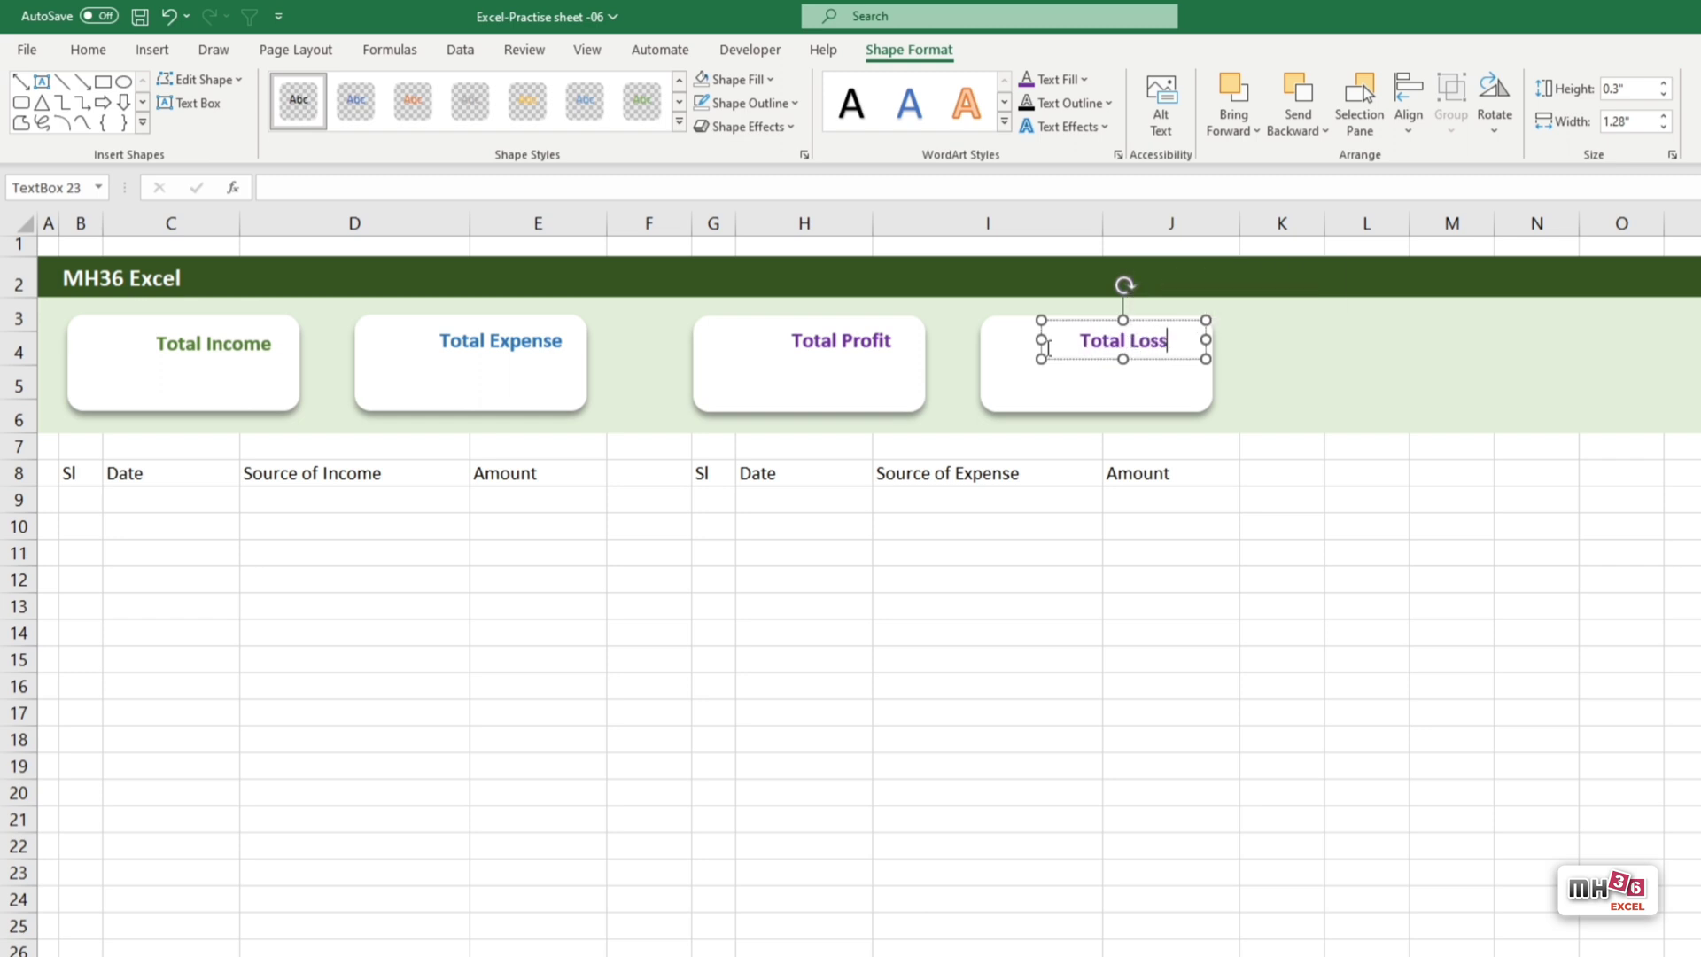
left_click_drag(1041, 340, 1079, 340)
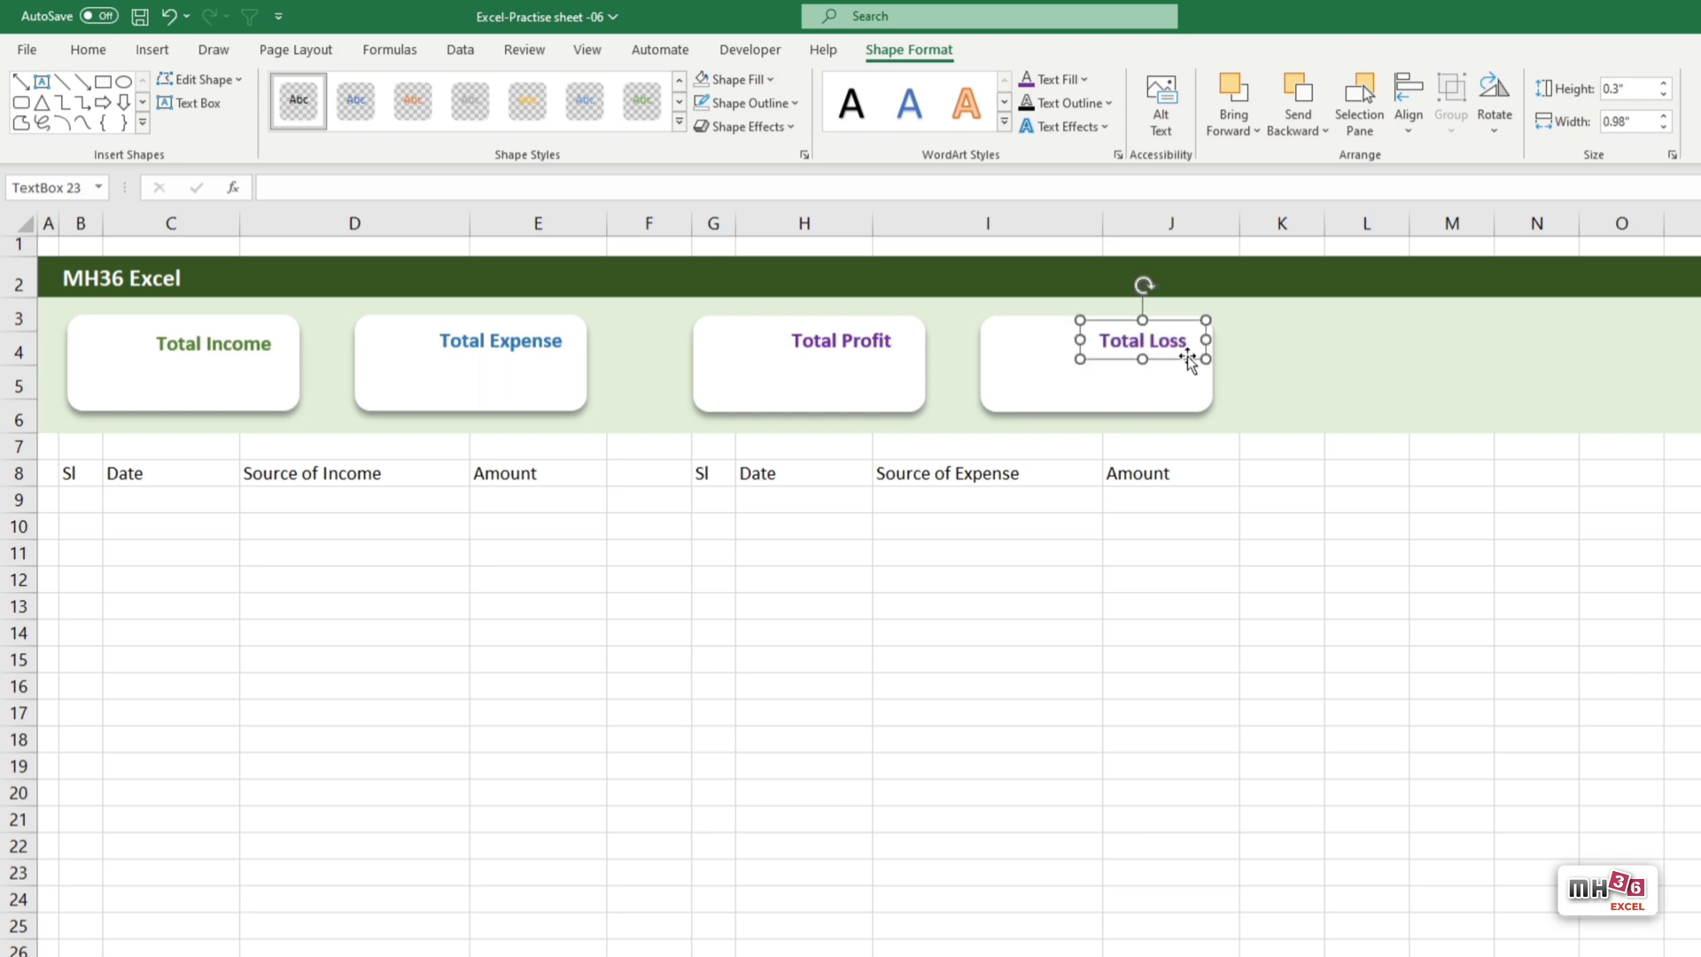
left_click_drag(1187, 346, 1098, 341)
left_click(1095, 83)
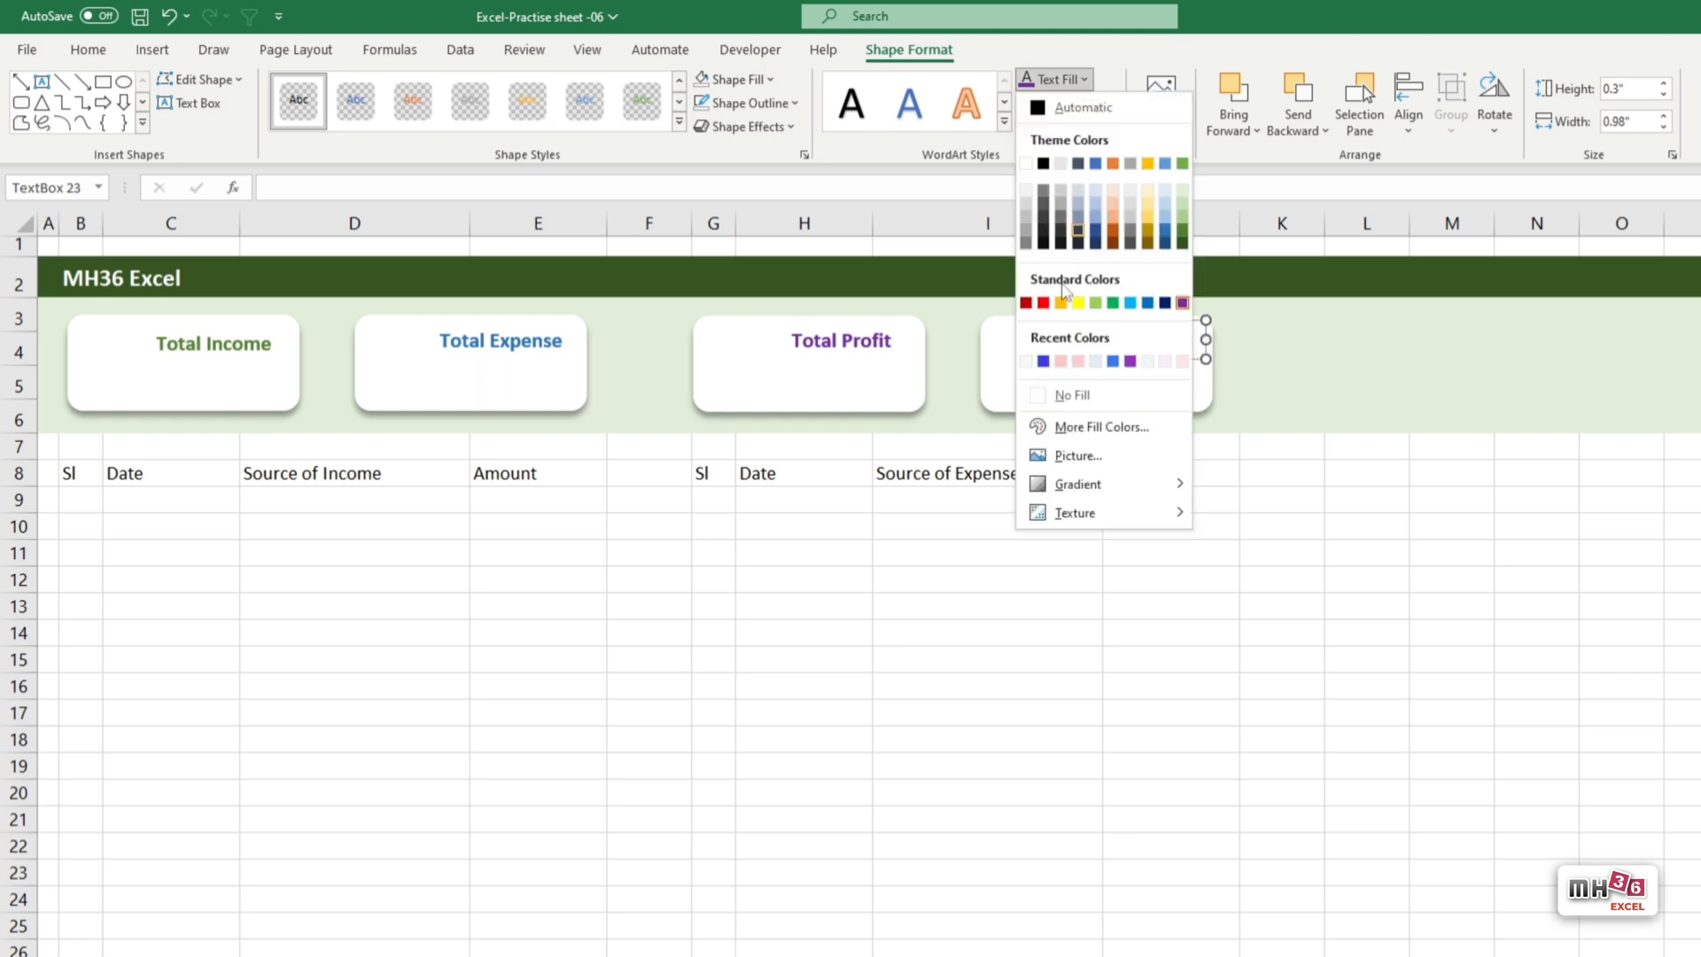
left_click(1044, 303)
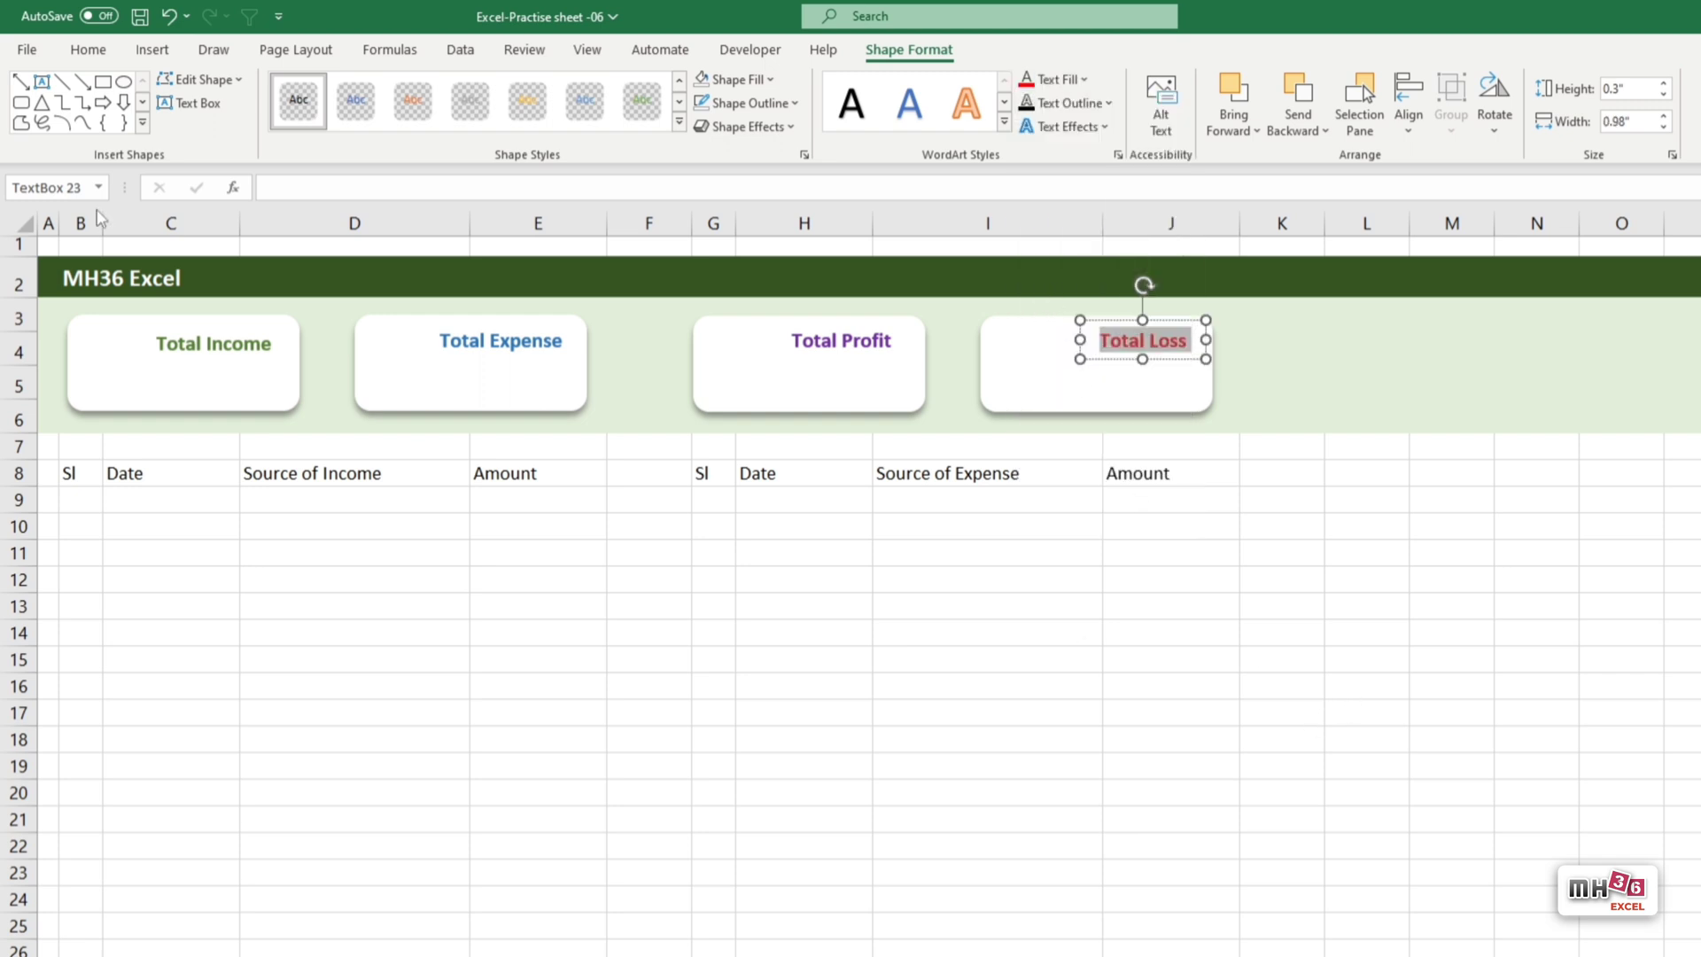
left_click(49, 244)
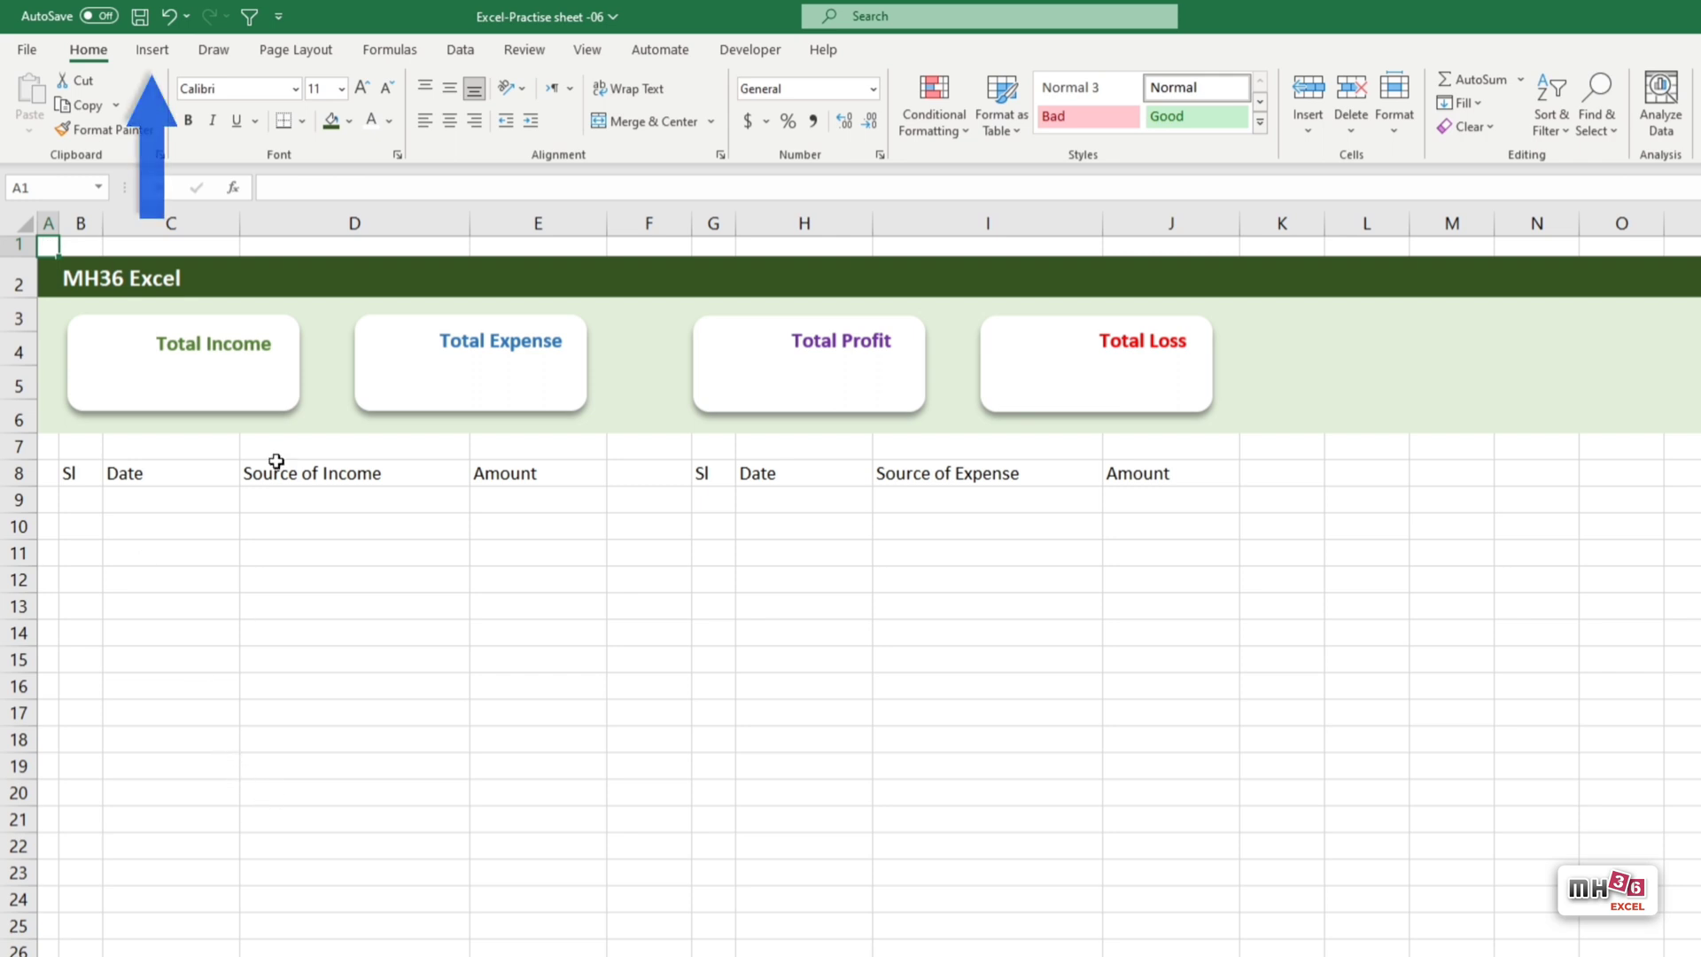
Insert money-bag image 01 from this device and shrink it into the Total Income card.
left_click(168, 55)
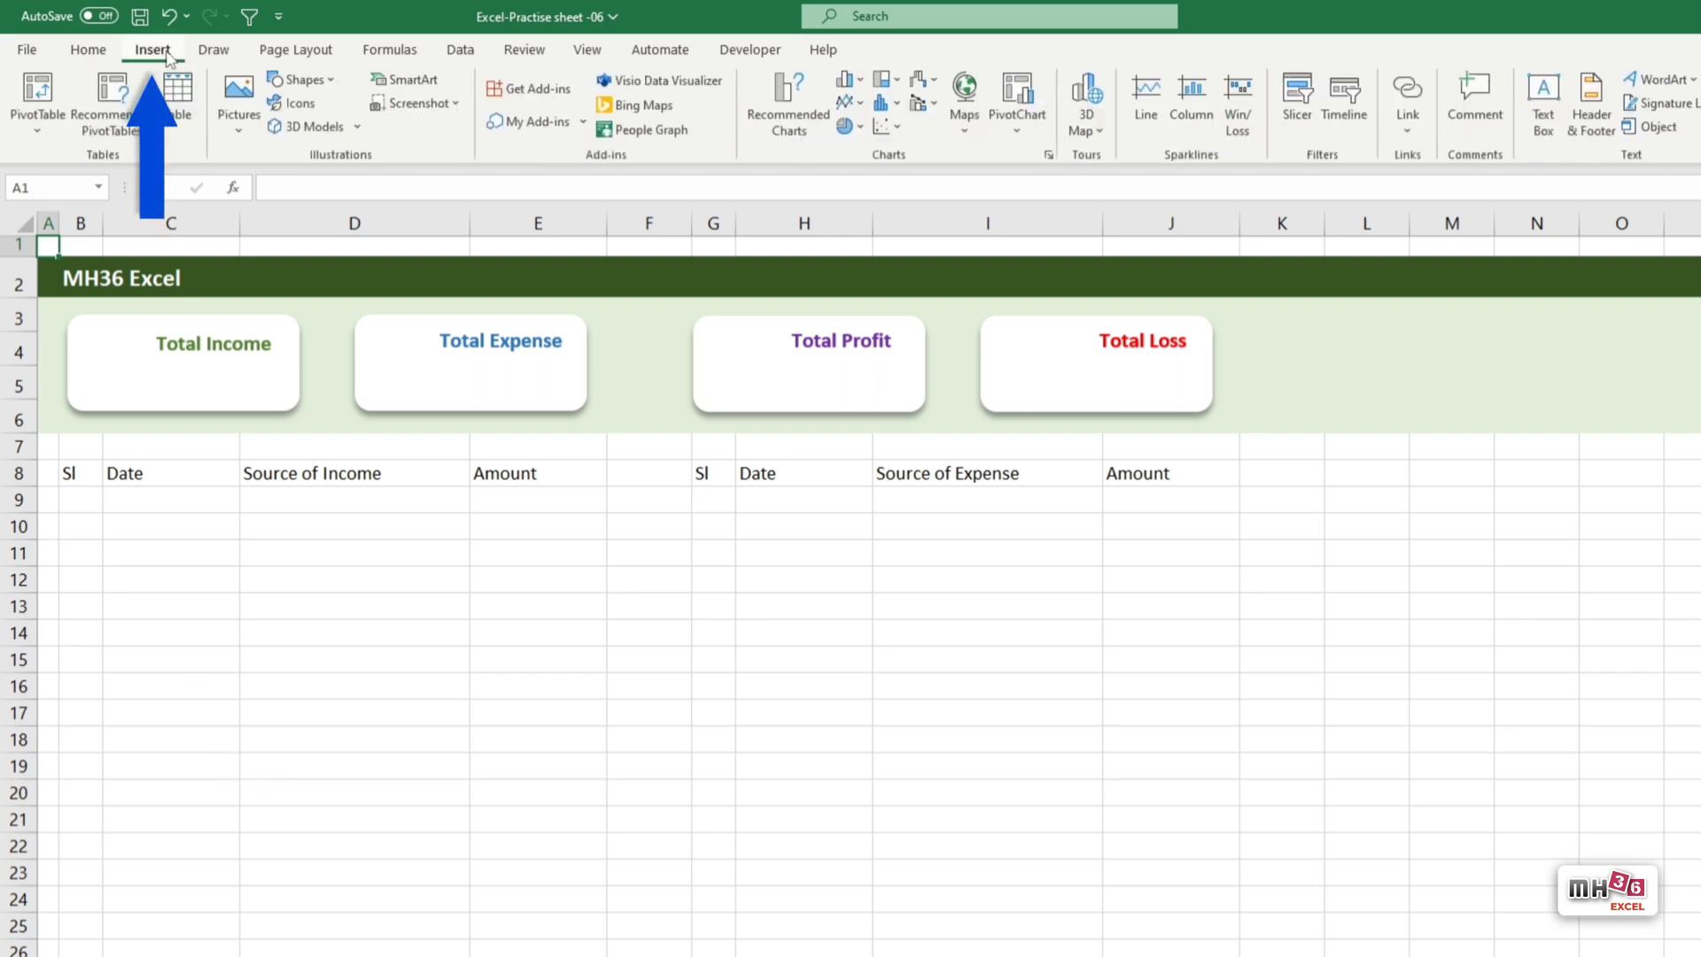
left_click(243, 131)
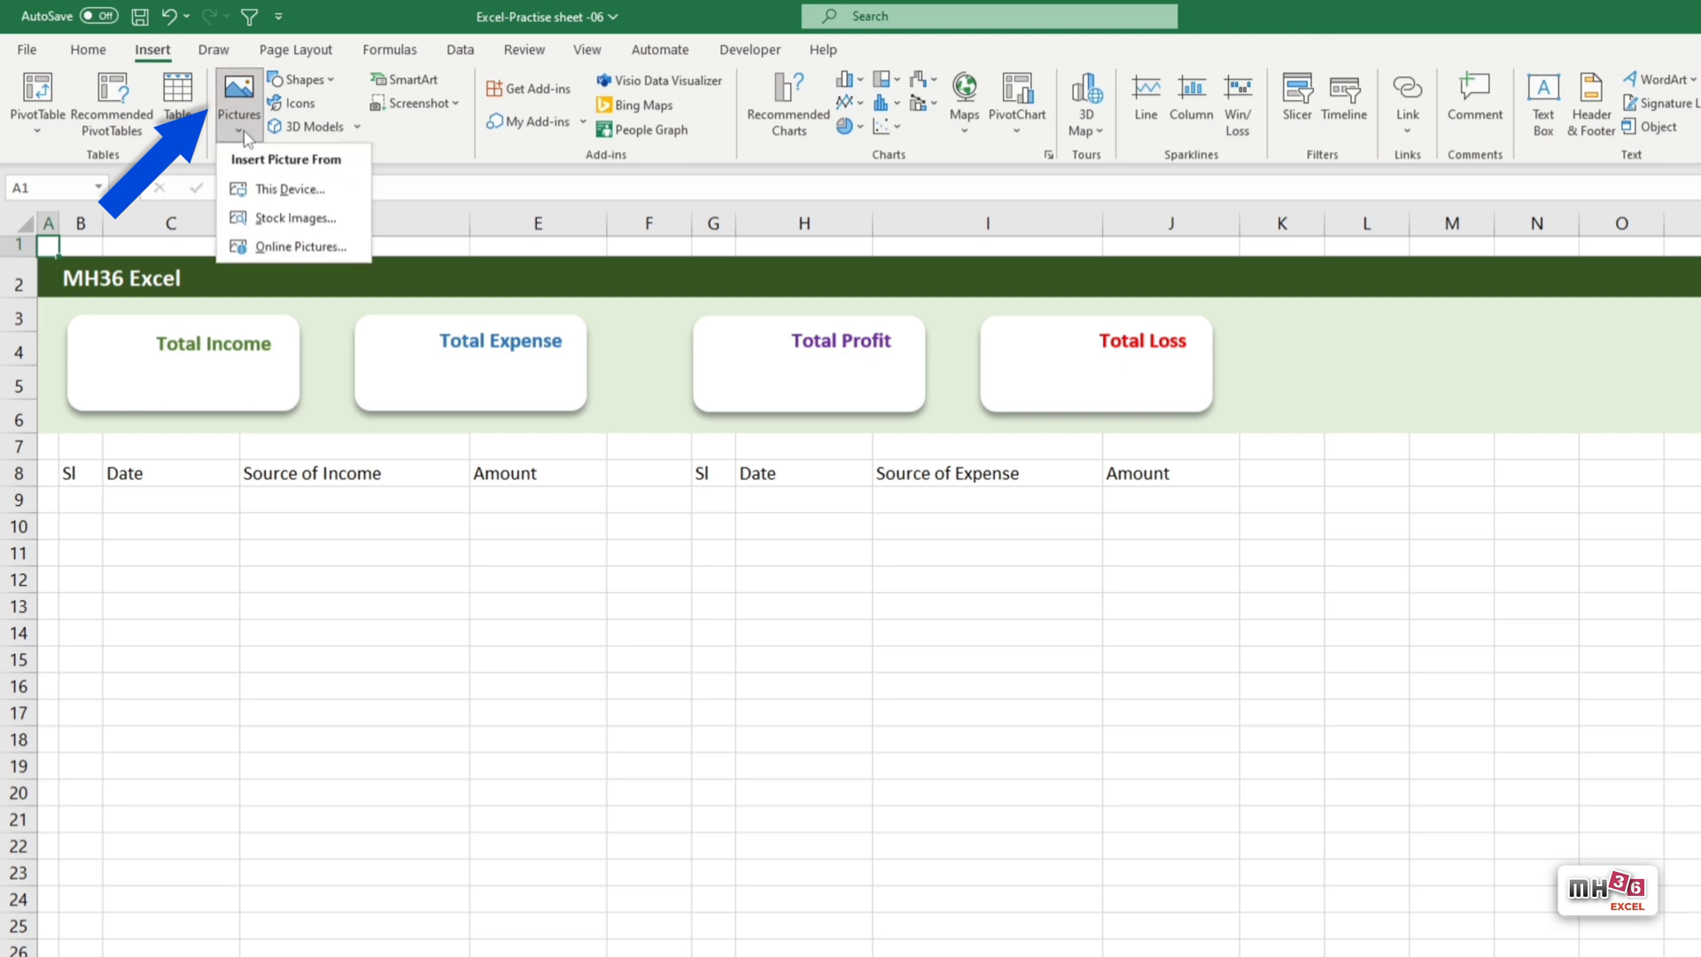
left_click(291, 188)
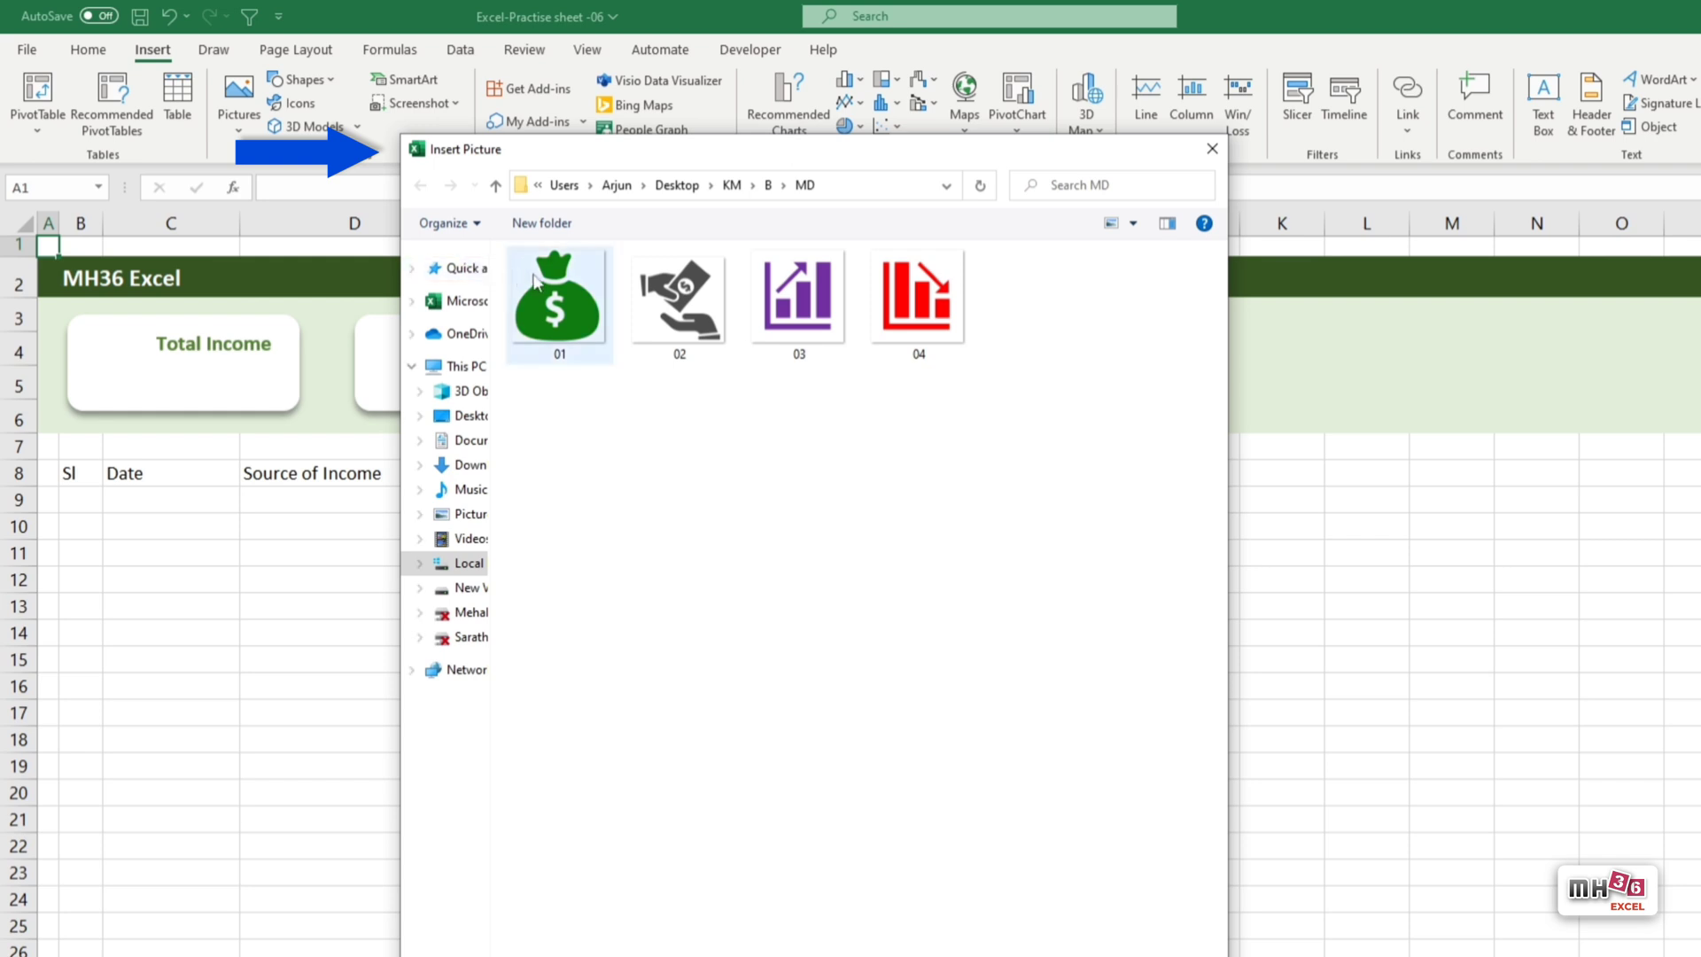
left_click(568, 310)
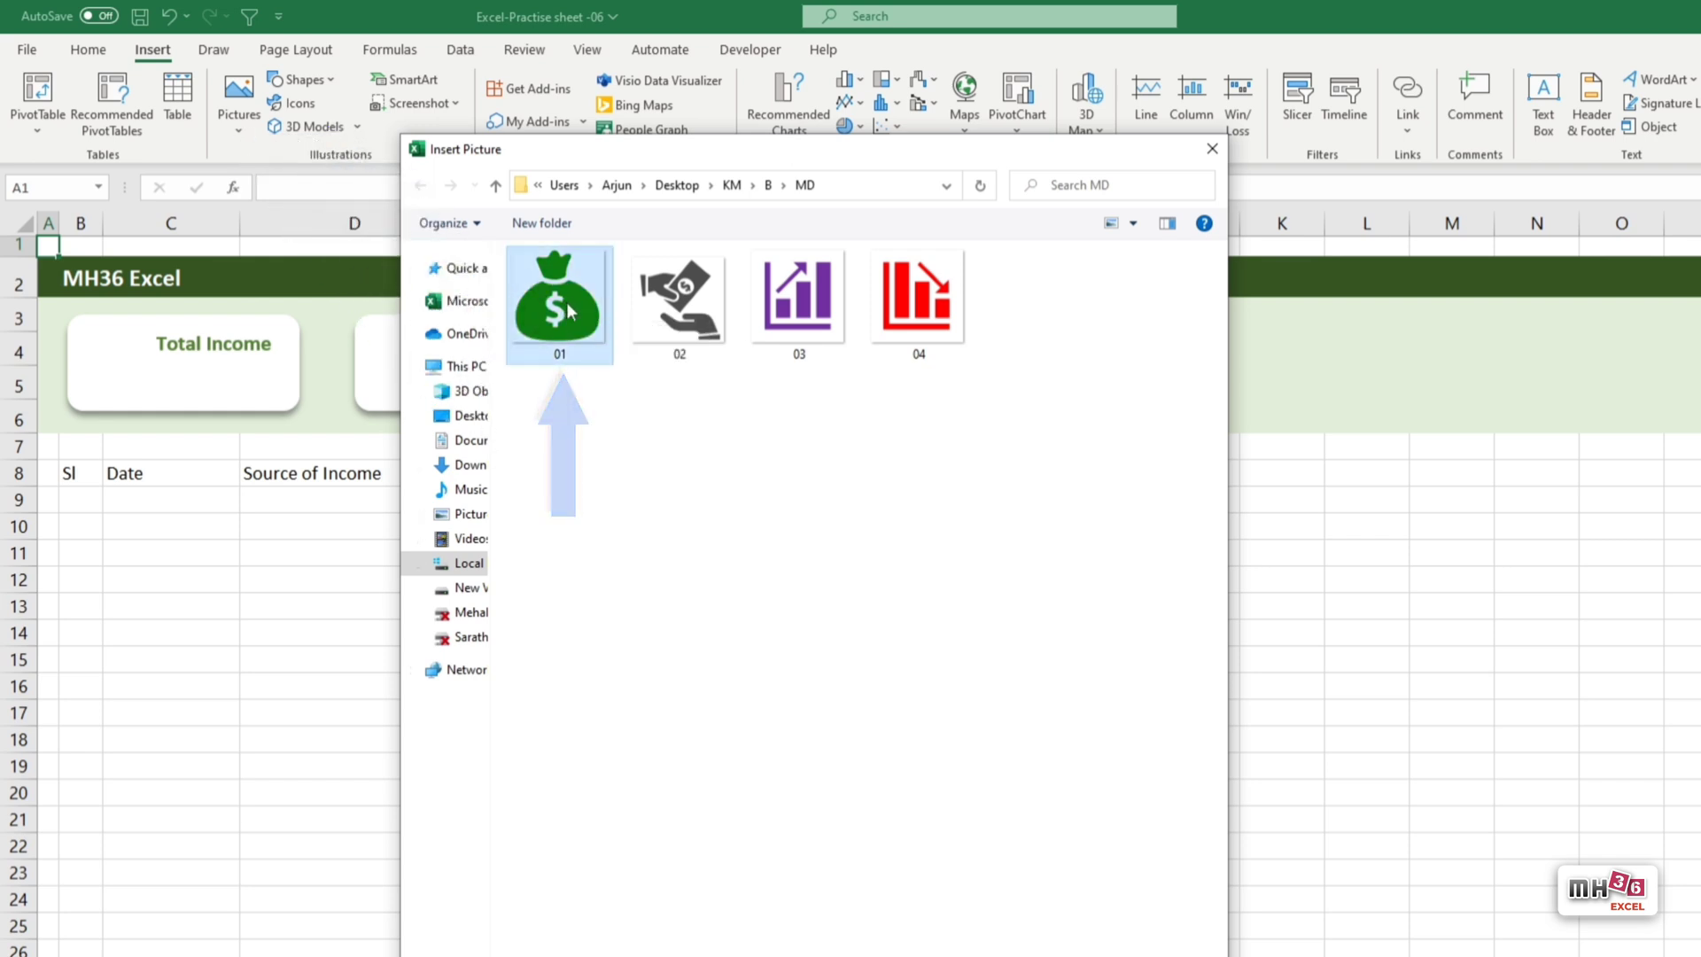
double_click(566, 301)
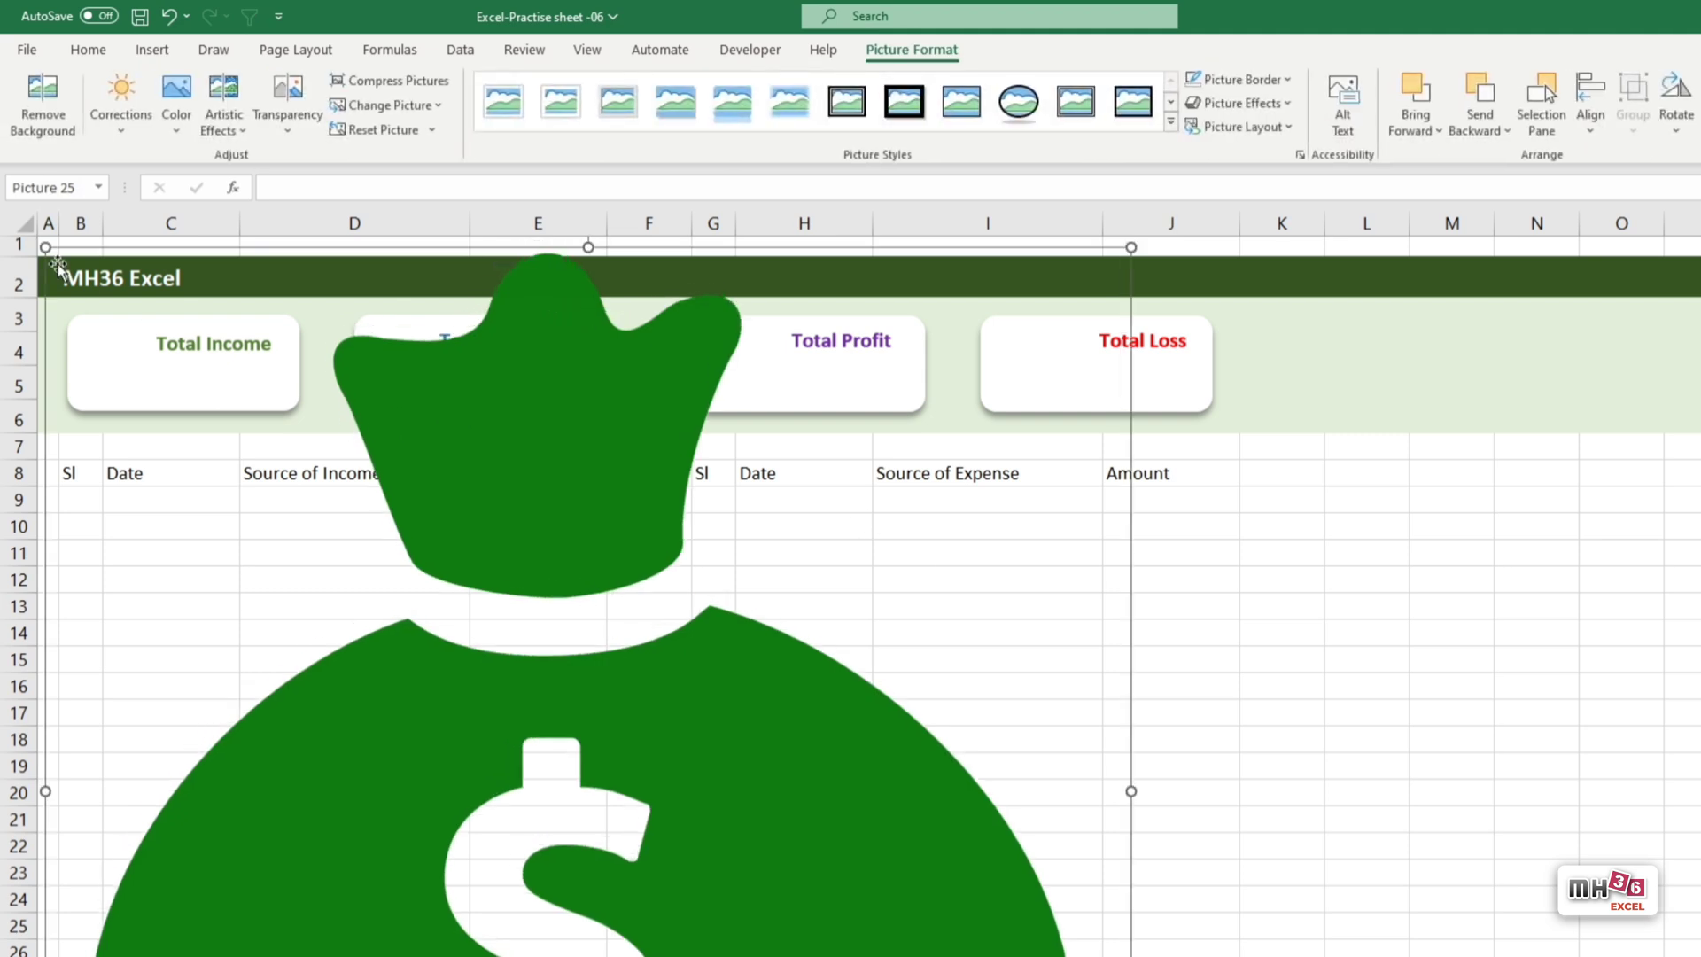
mouse_move(45, 247)
left_mouse_down()
mouse_move(329, 363)
mouse_move(810, 855)
mouse_move(112, 377)
left_mouse_up()
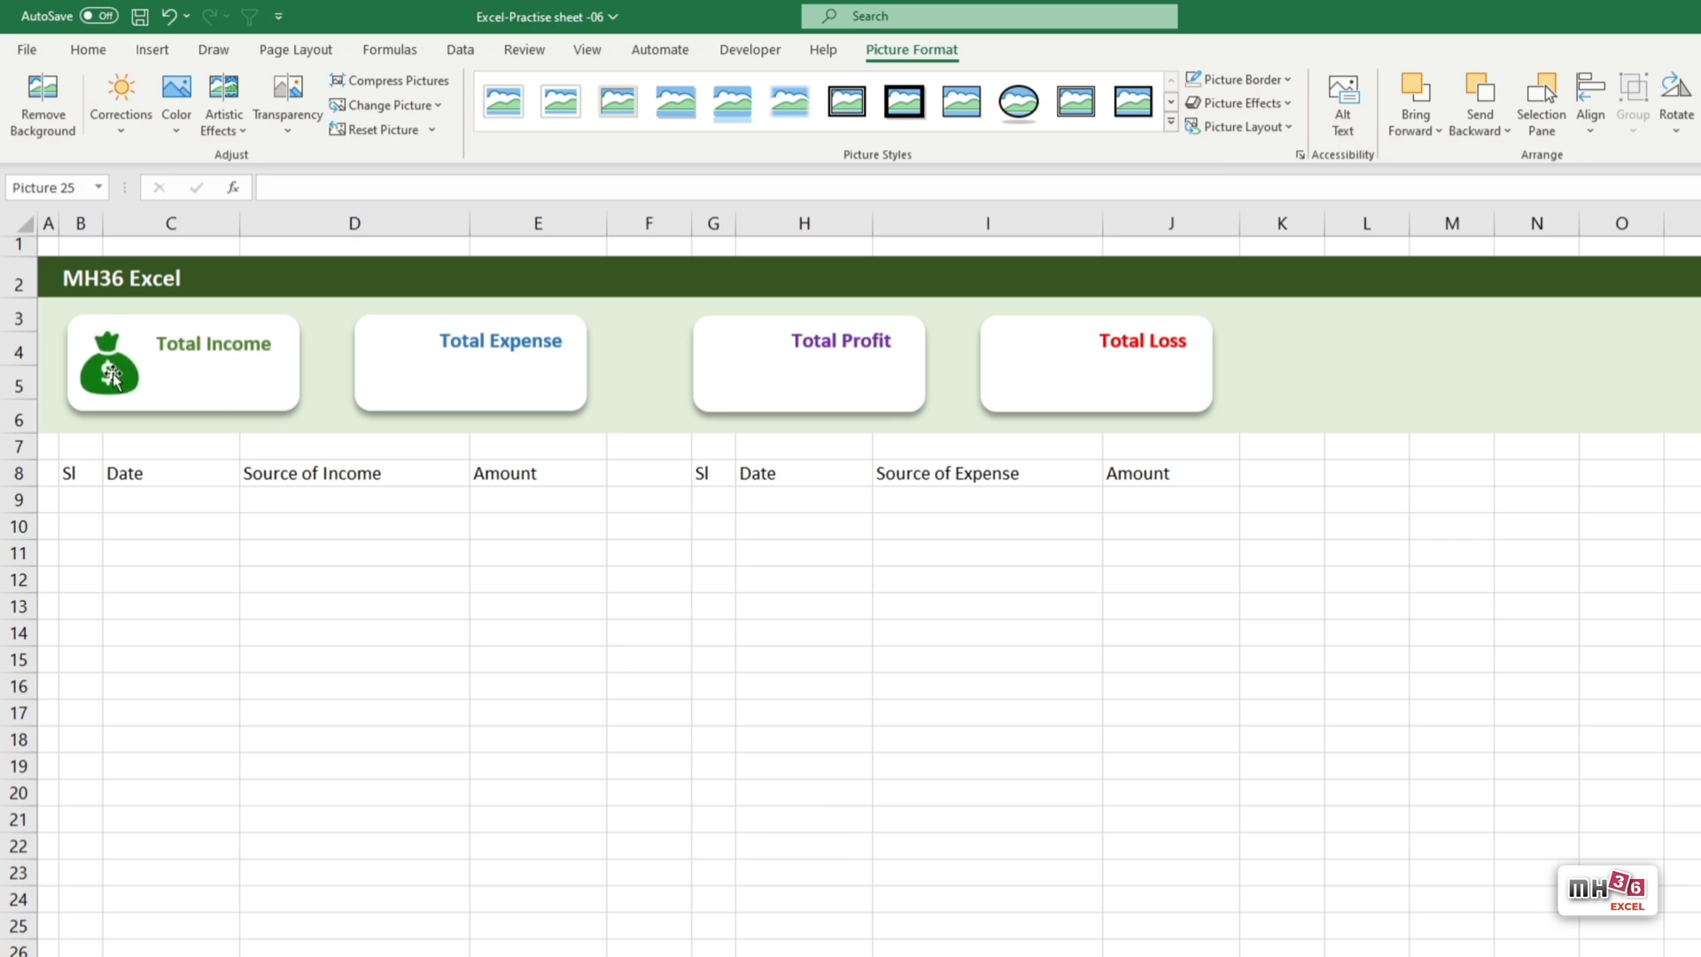
Insert hand-with-money image 02 and size it as an icon in the Total Expense card.
left_click(152, 49)
left_click(238, 101)
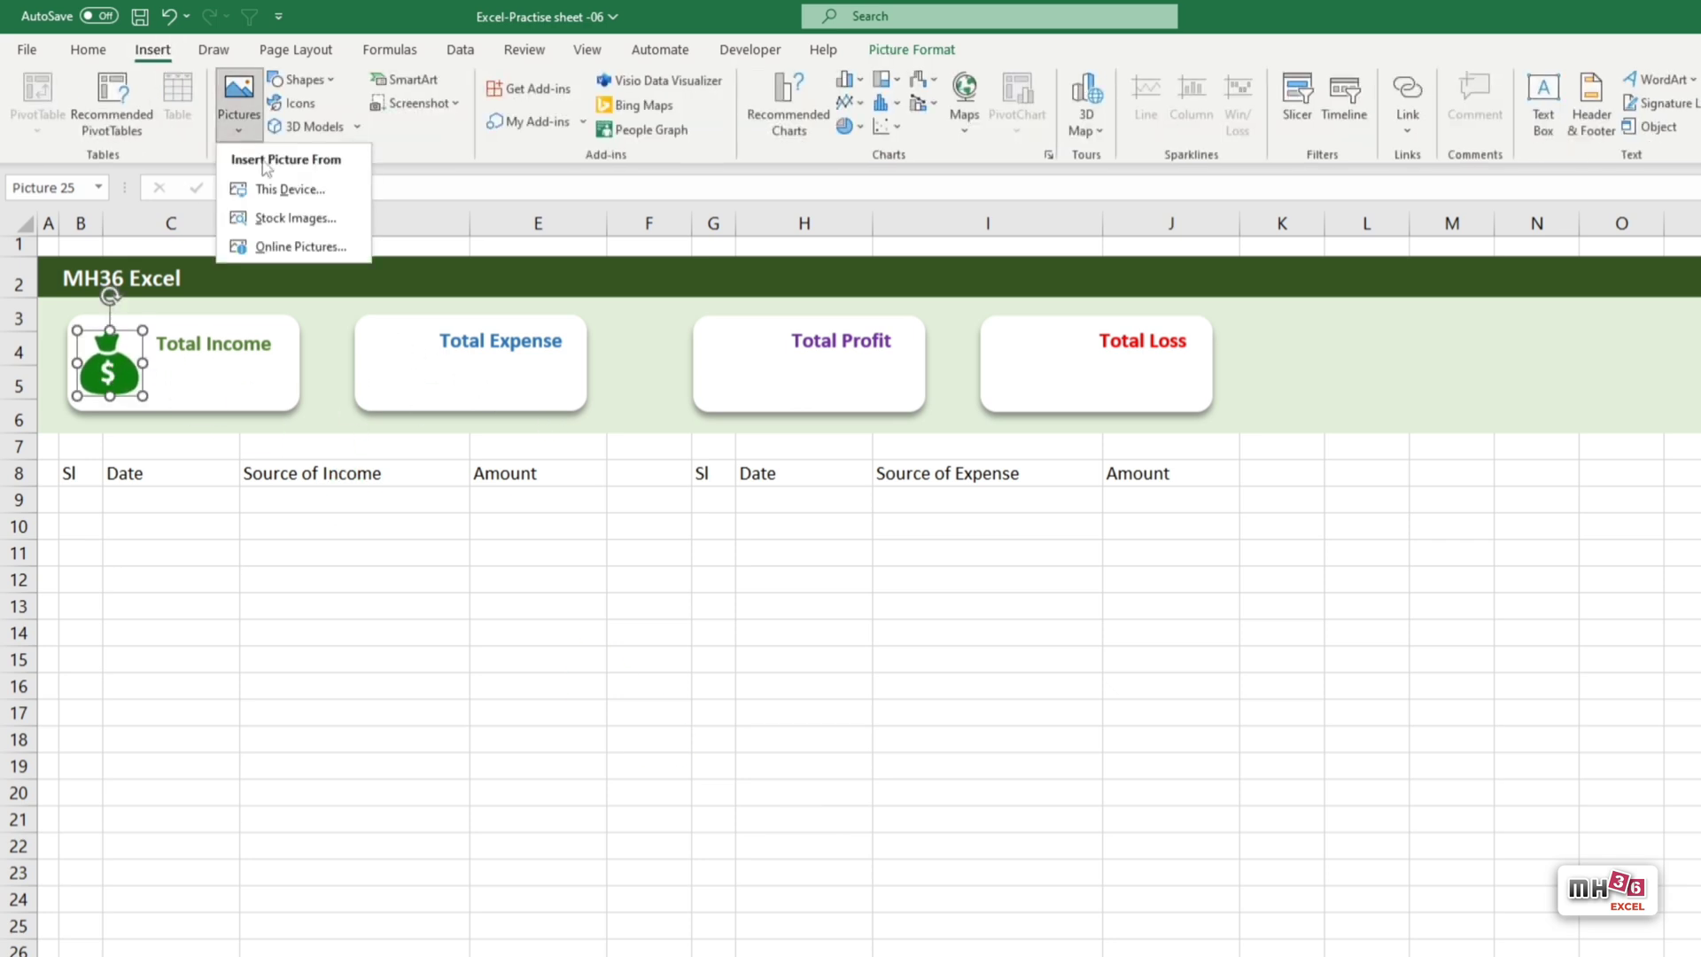
left_click(289, 188)
double_click(679, 306)
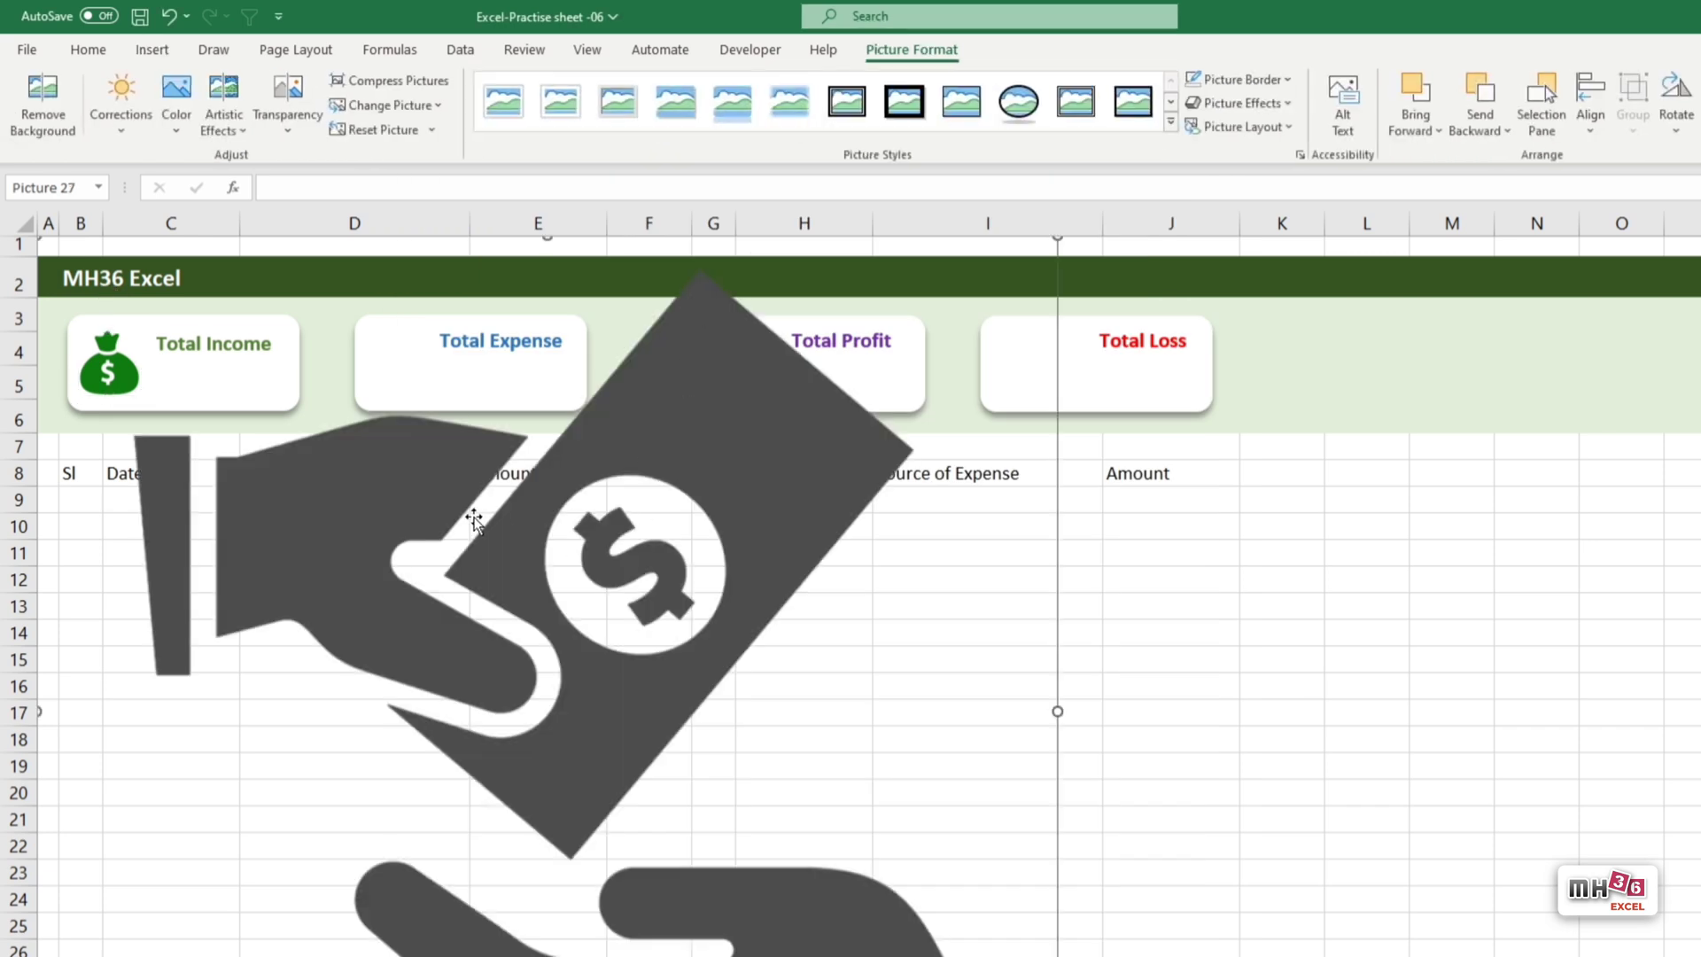
left_click_drag(474, 518, 566, 518)
left_click_drag(128, 241, 660, 733)
left_click_drag(767, 797, 525, 349)
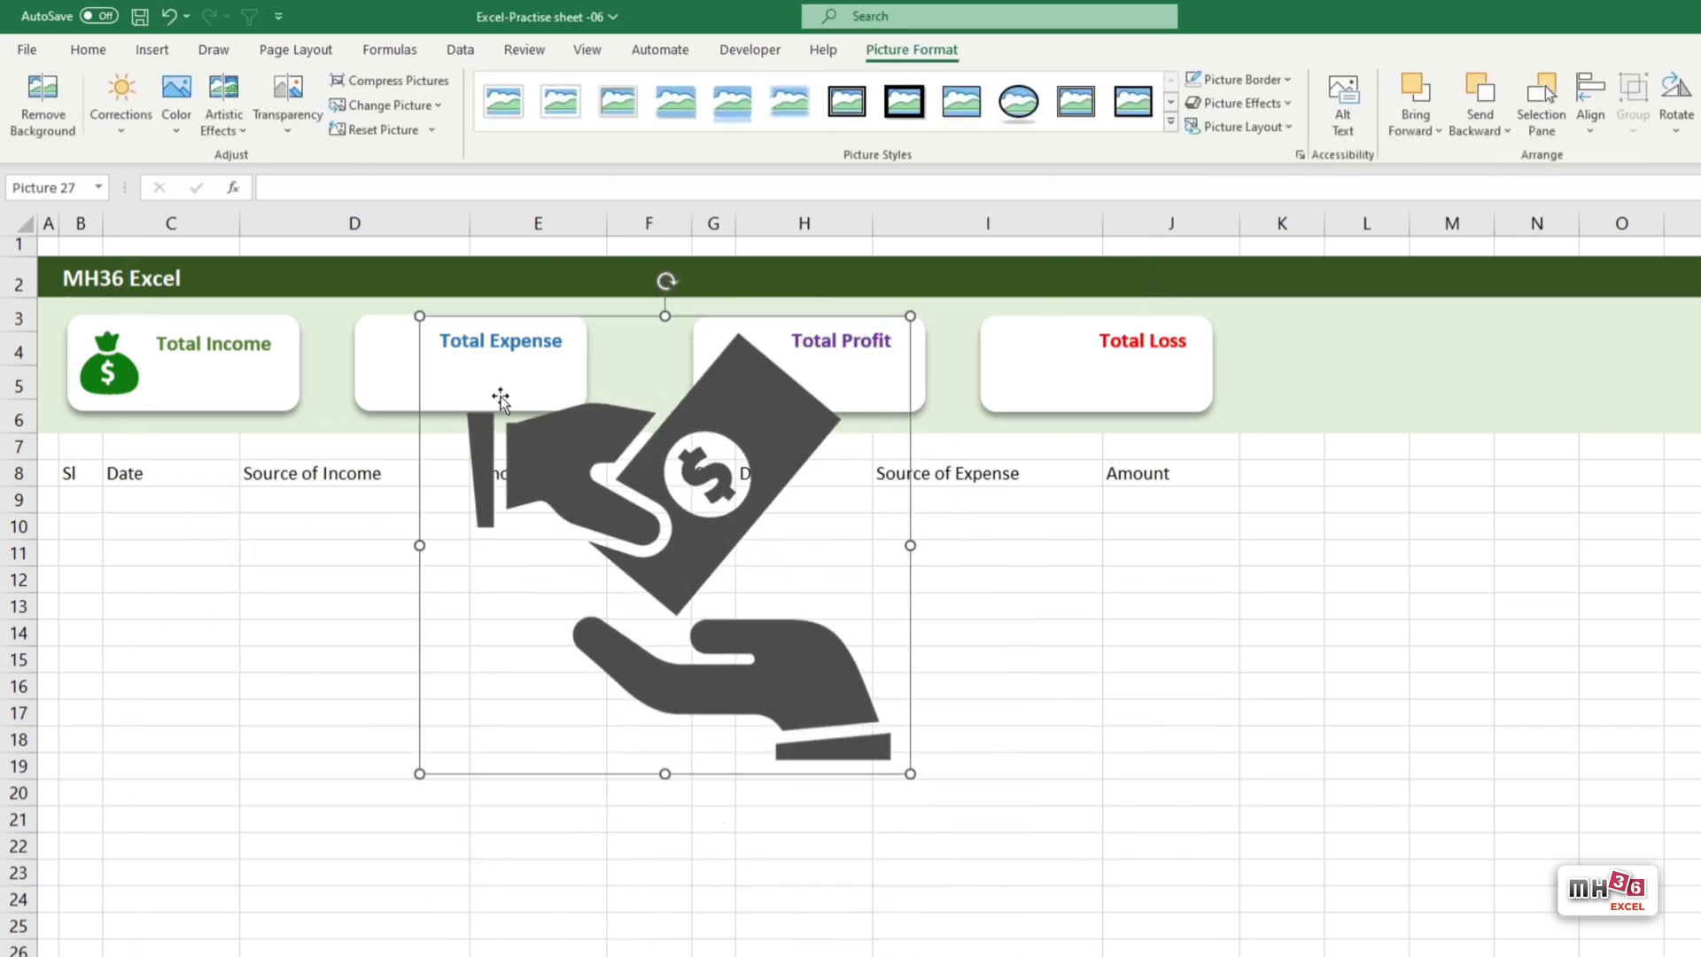
mouse_move(417, 284)
left_mouse_down()
mouse_move(588, 493)
mouse_move(868, 728)
mouse_move(391, 360)
left_mouse_up()
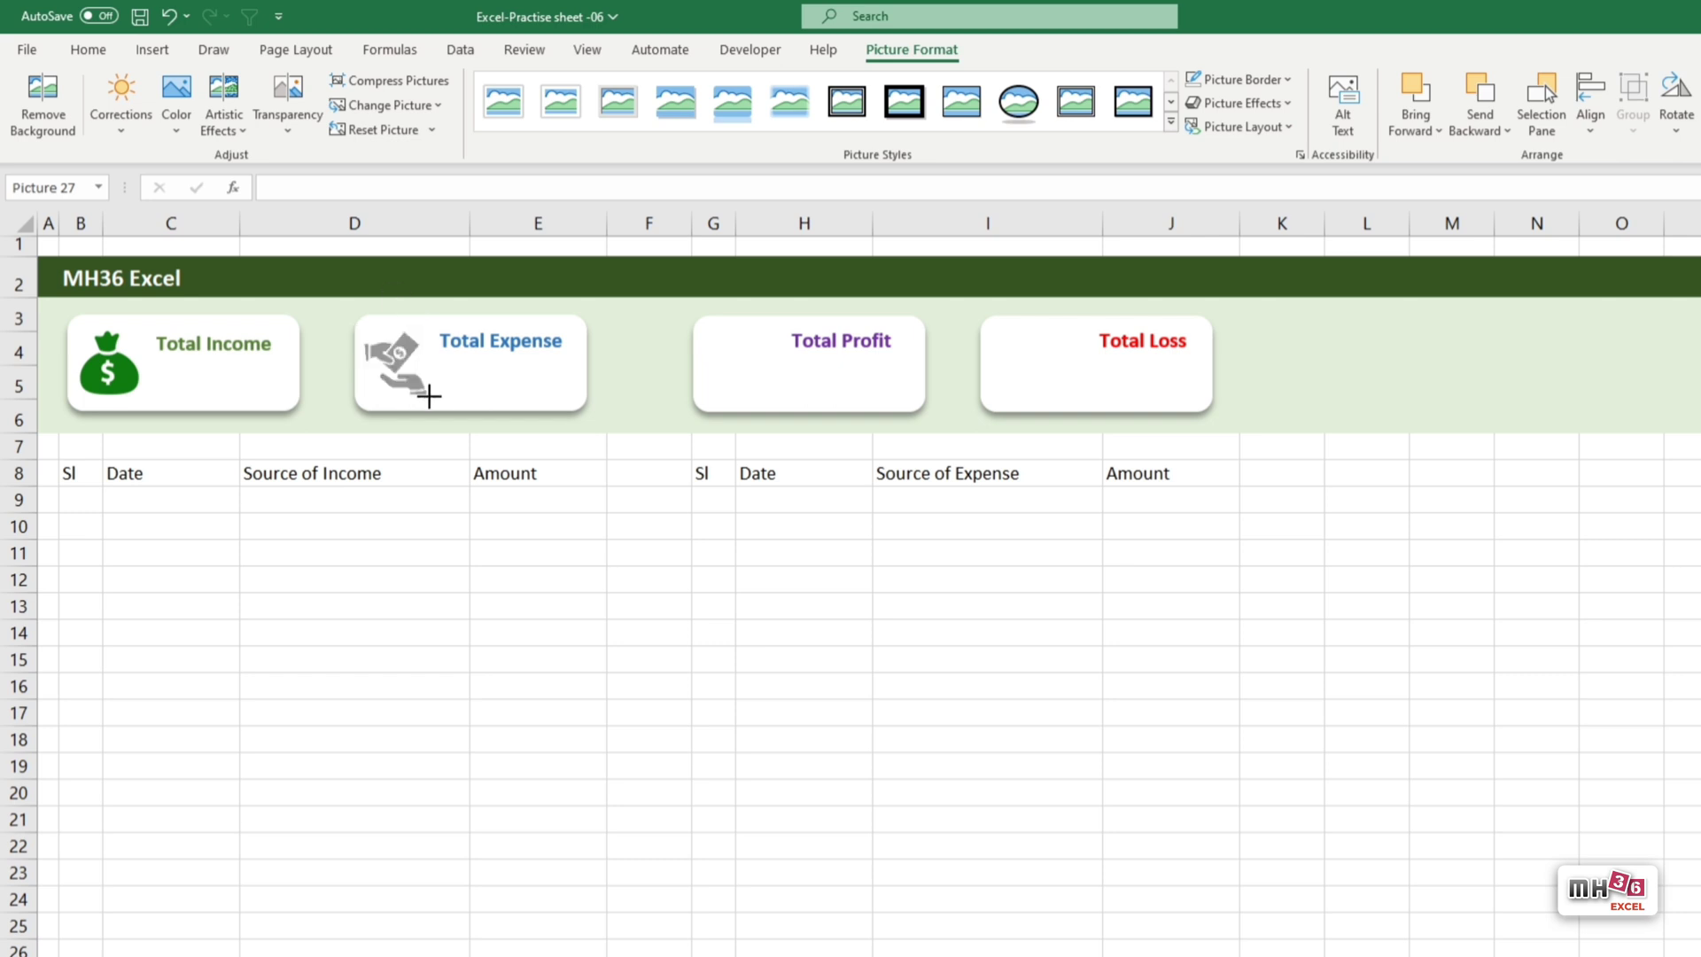
Insert purple chart image 03 and shrink it into the Total Profit card.
double_click(804, 307)
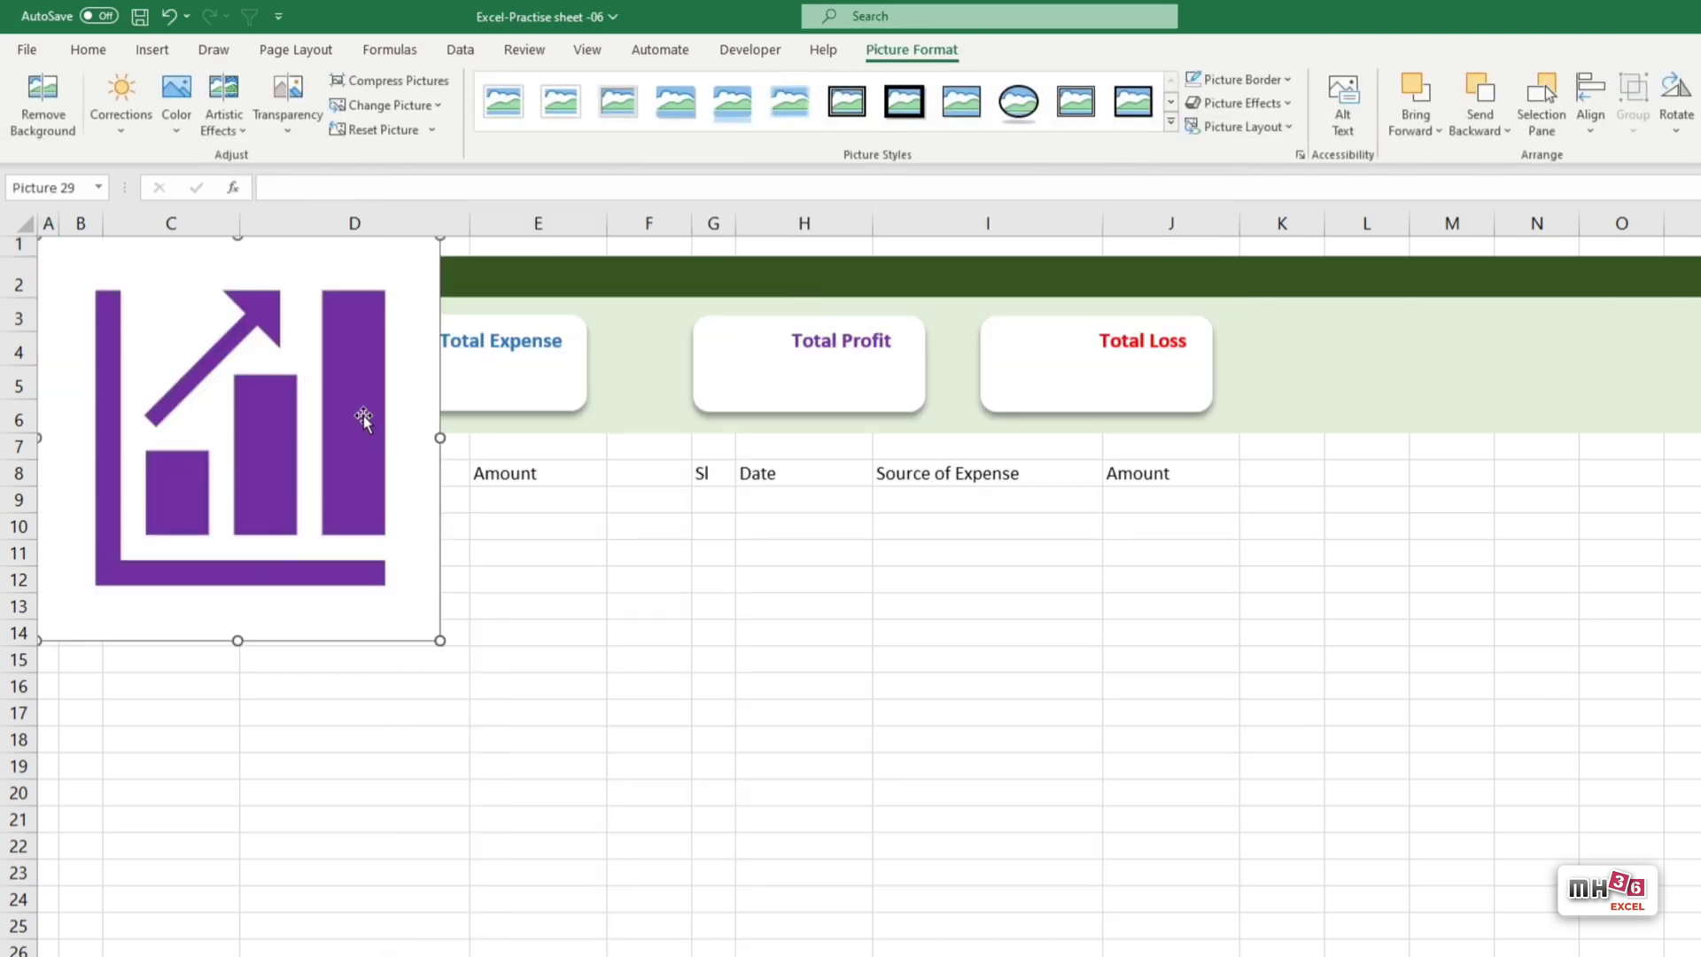
mouse_move(439, 640)
left_mouse_down()
mouse_move(131, 330)
mouse_move(763, 384)
mouse_move(741, 383)
left_mouse_up()
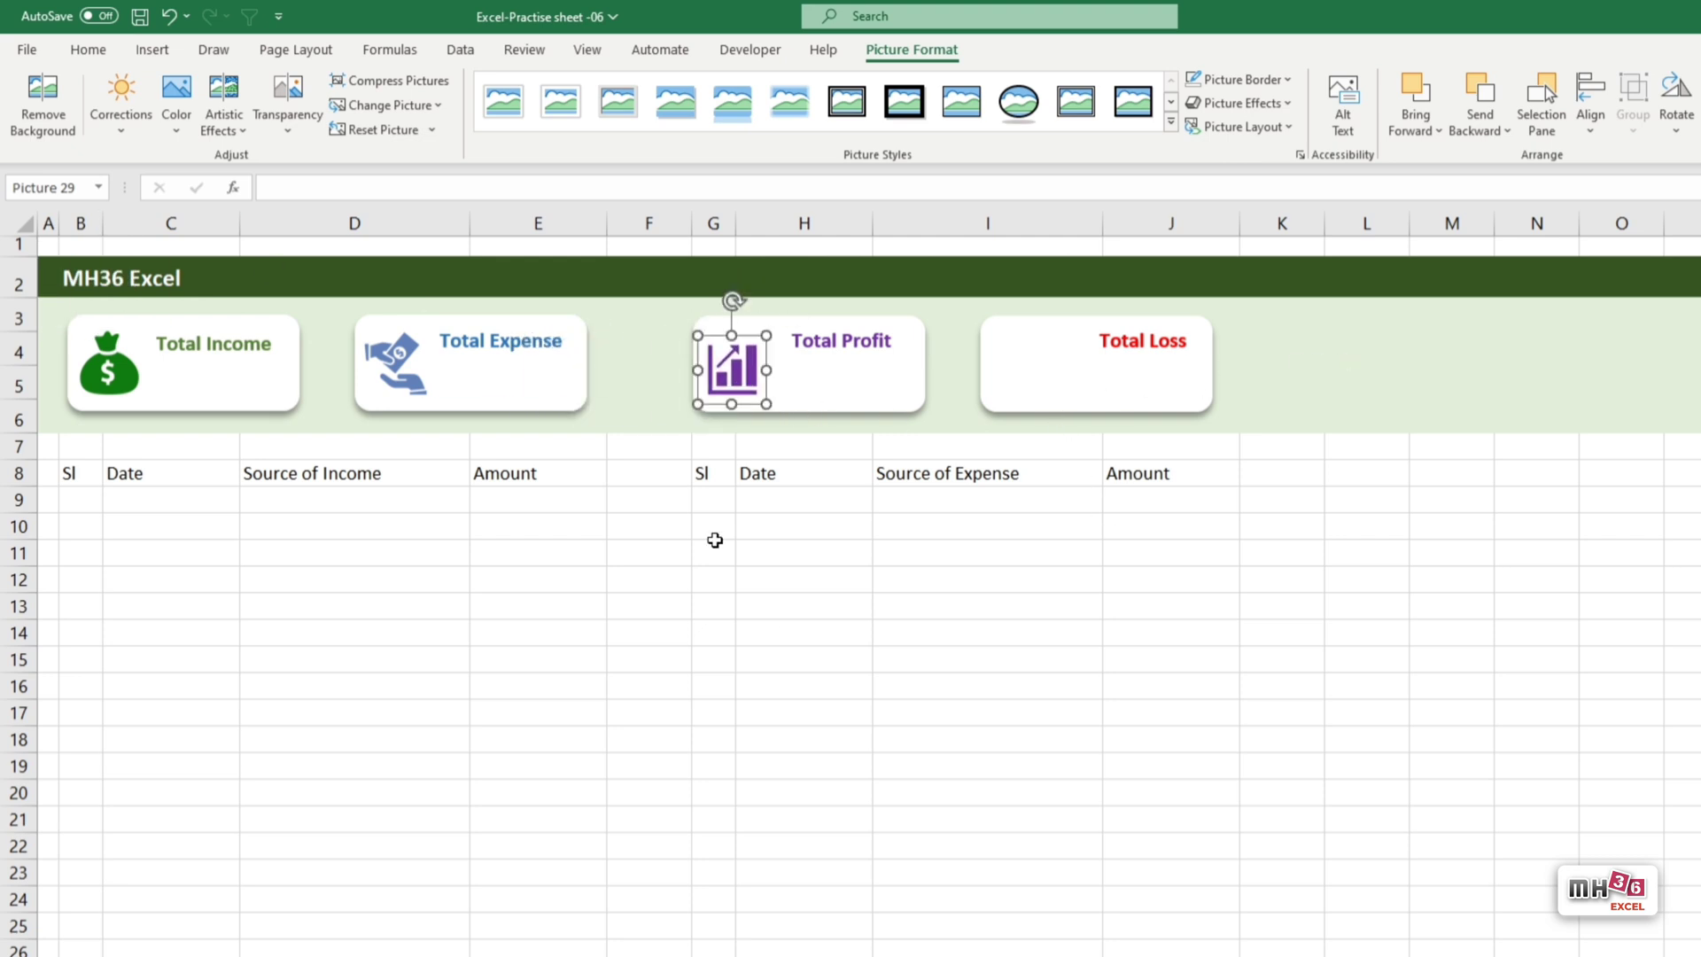
key("Escape")
Insert red declining chart image 04 and shrink it into the Total Loss card.
left_click(153, 50)
left_click(239, 102)
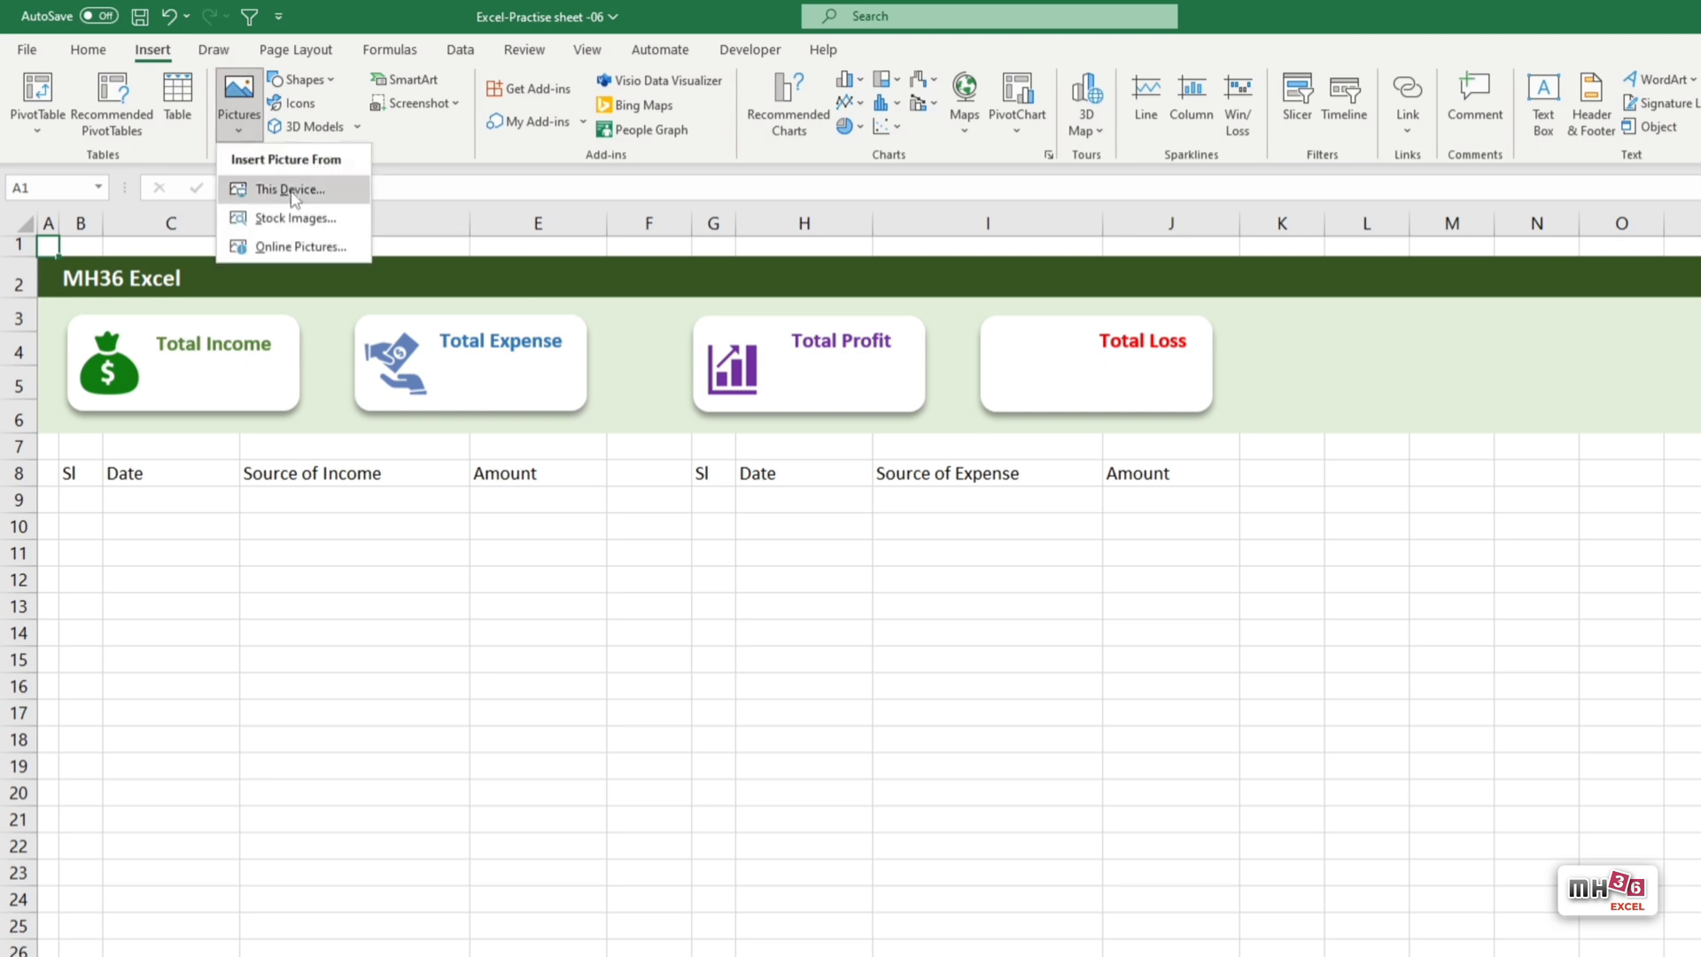
left_click(290, 189)
double_click(918, 304)
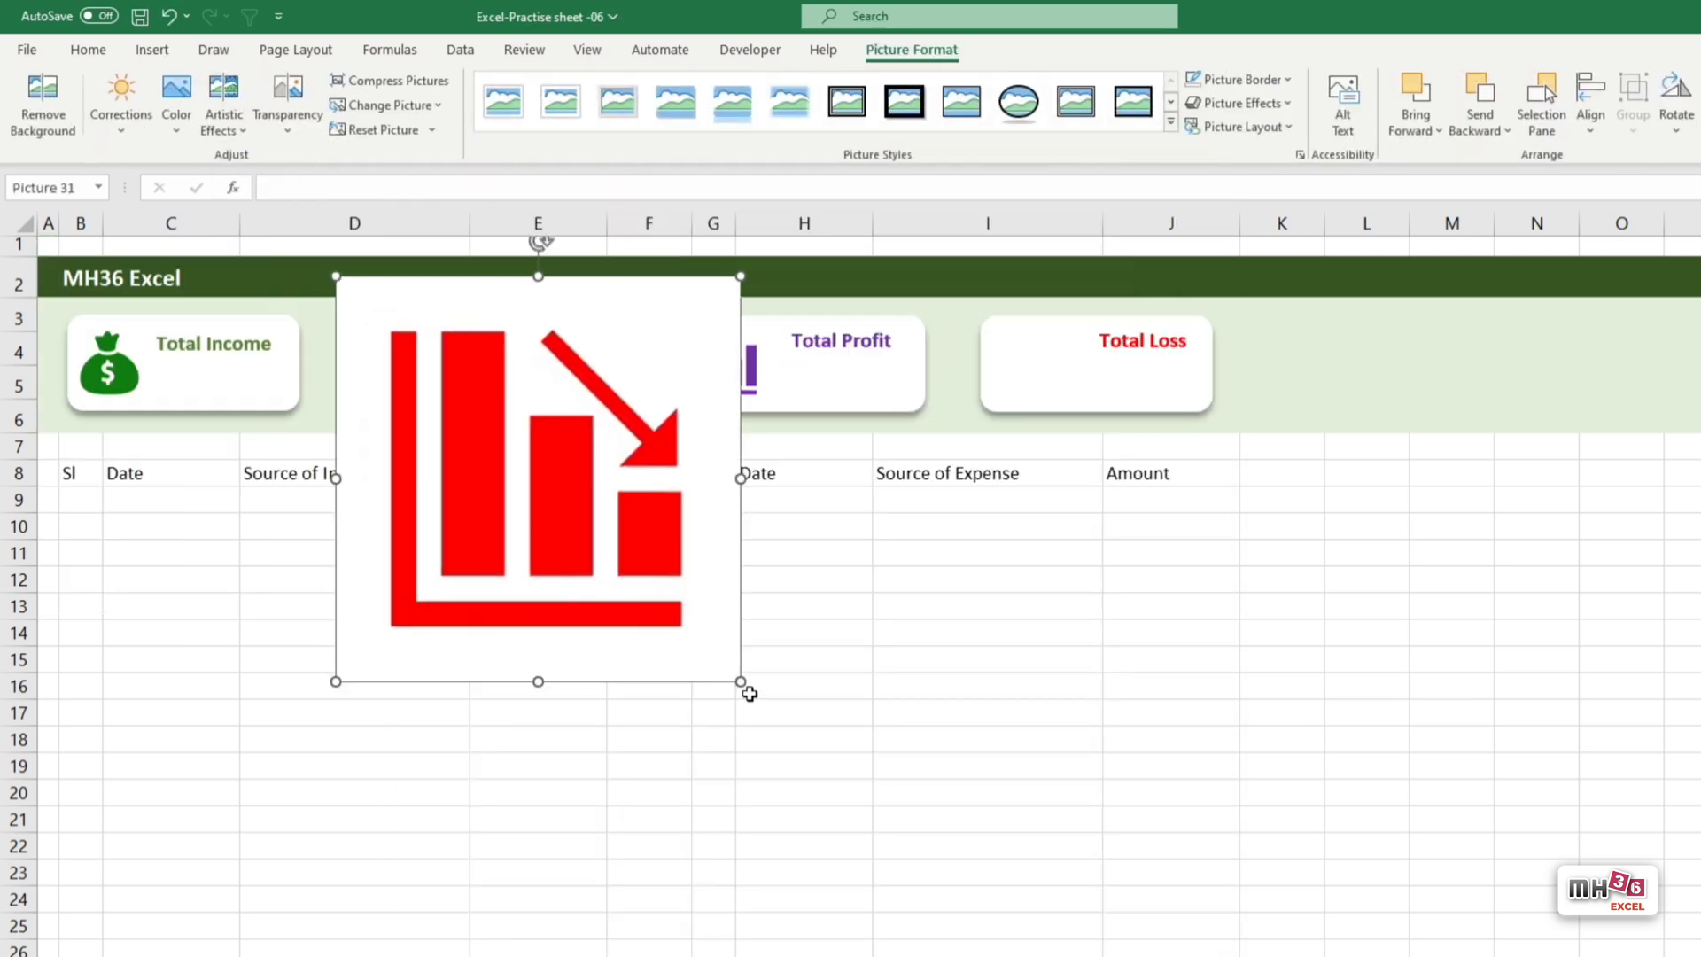
mouse_move(740, 681)
left_mouse_down()
mouse_move(403, 342)
mouse_move(1027, 367)
left_mouse_up()
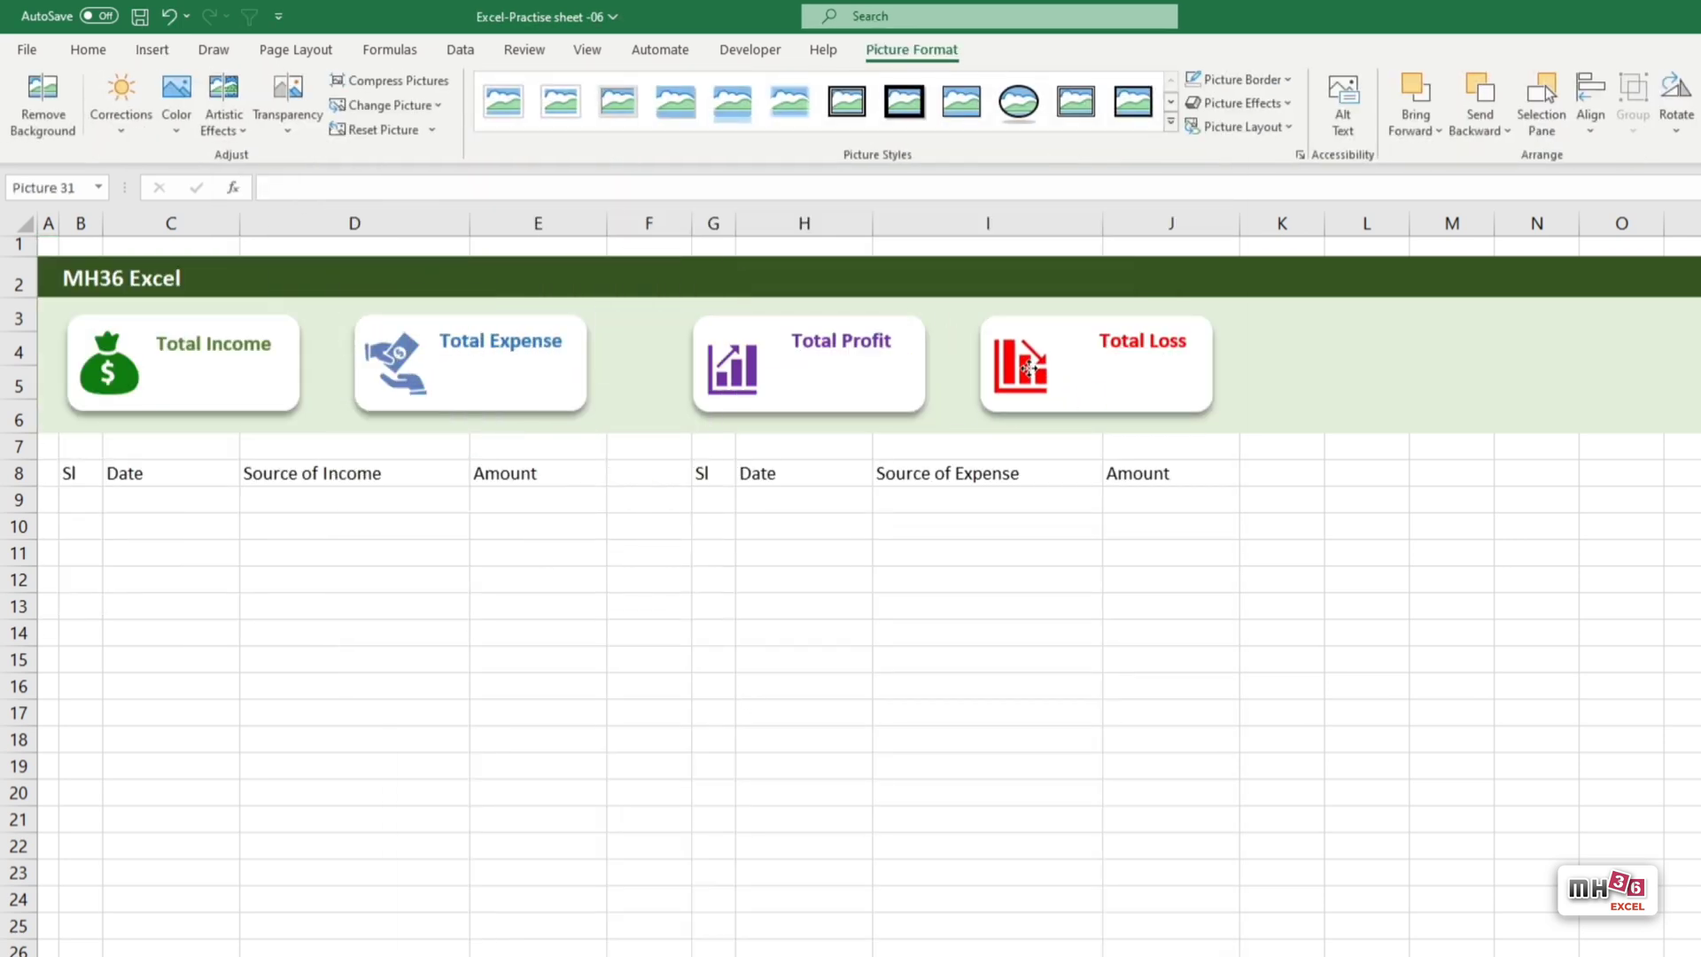
key("Escape")
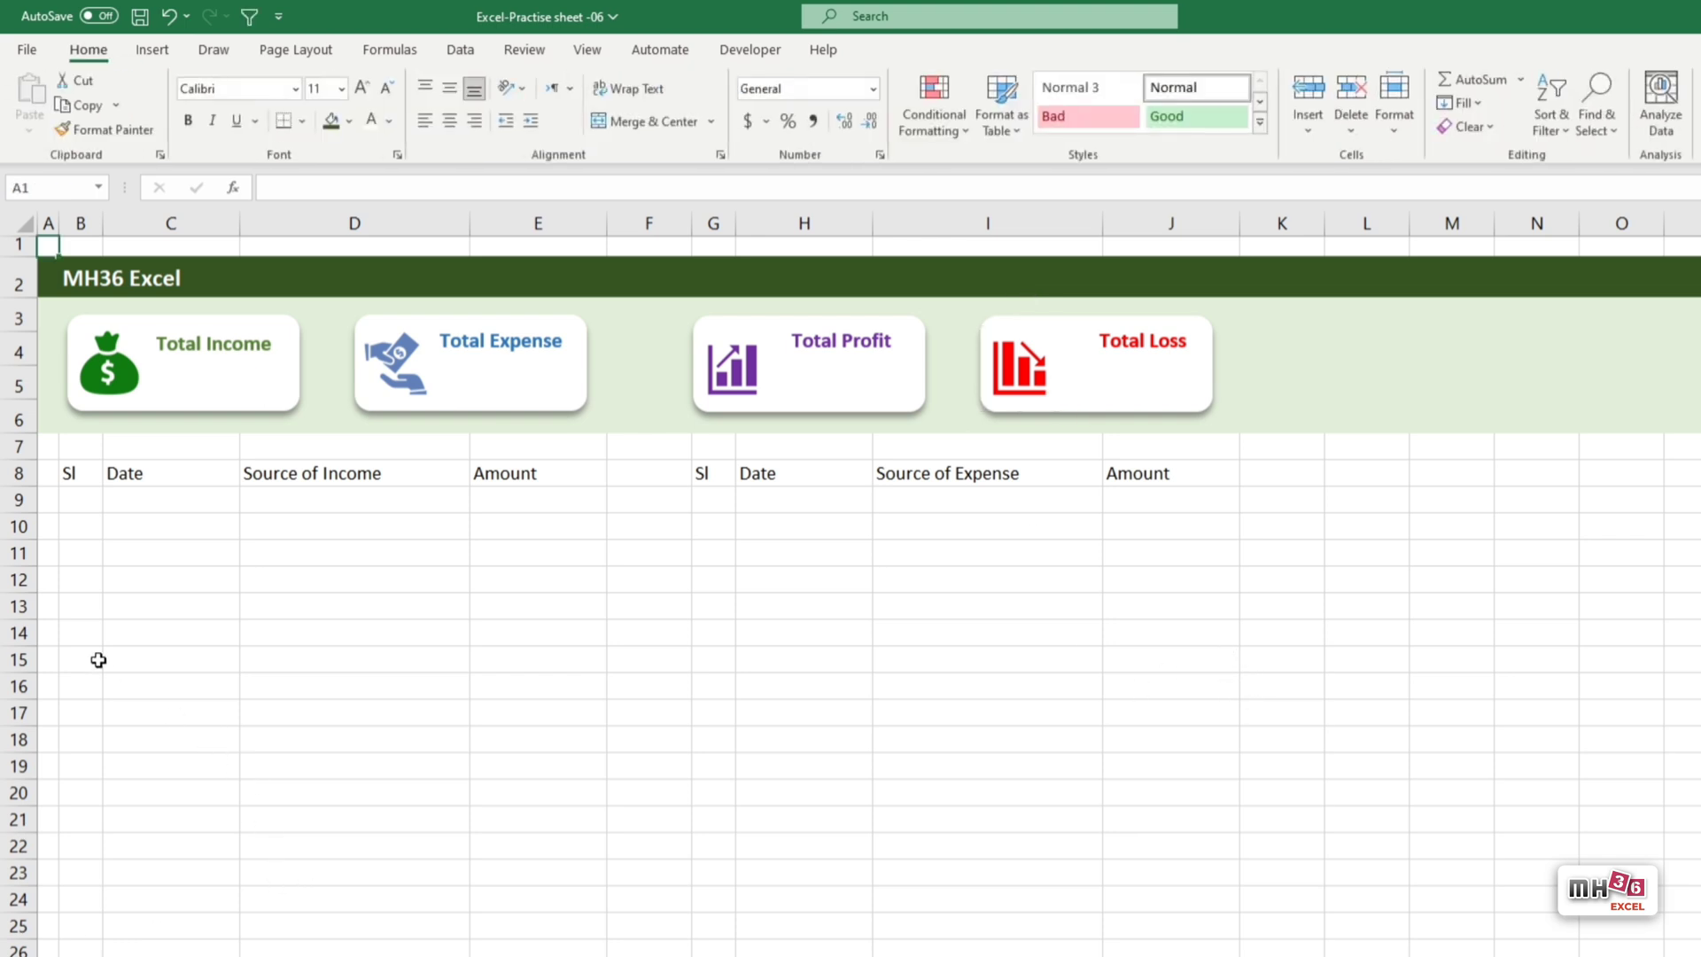
Turn B8:E10 into a table with headers using a green table style.
mouse_move(69, 478)
left_mouse_down()
mouse_move(425, 483)
mouse_move(525, 499)
mouse_move(551, 531)
left_mouse_up()
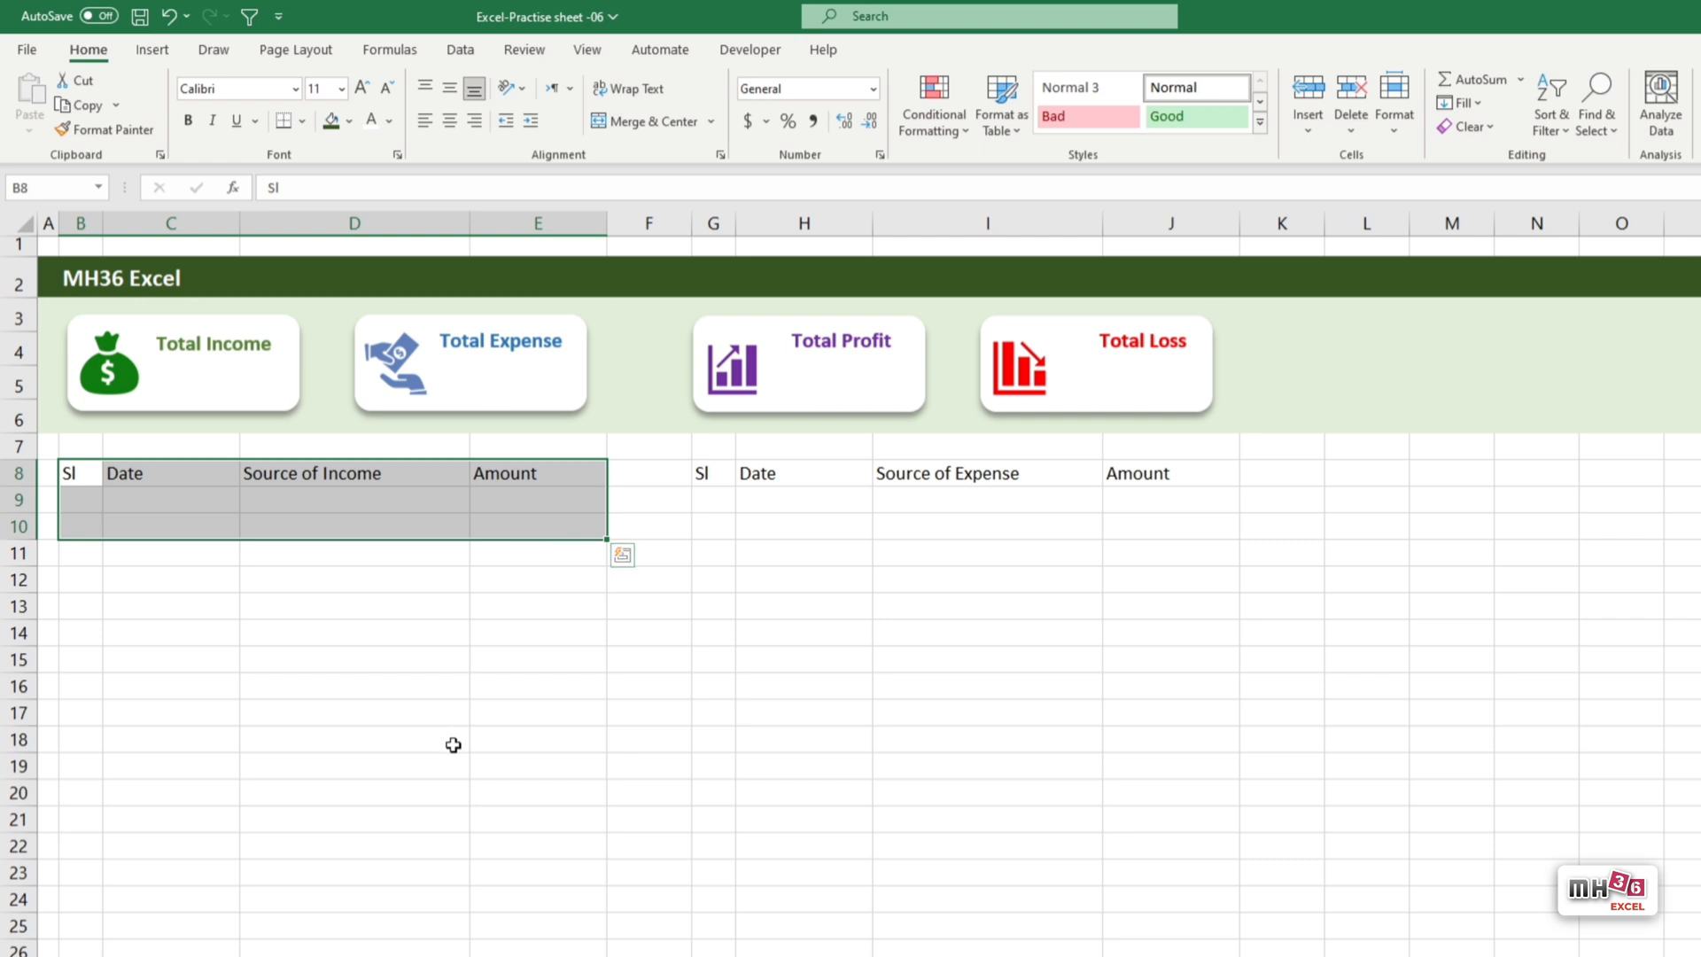
key("ctrl+t")
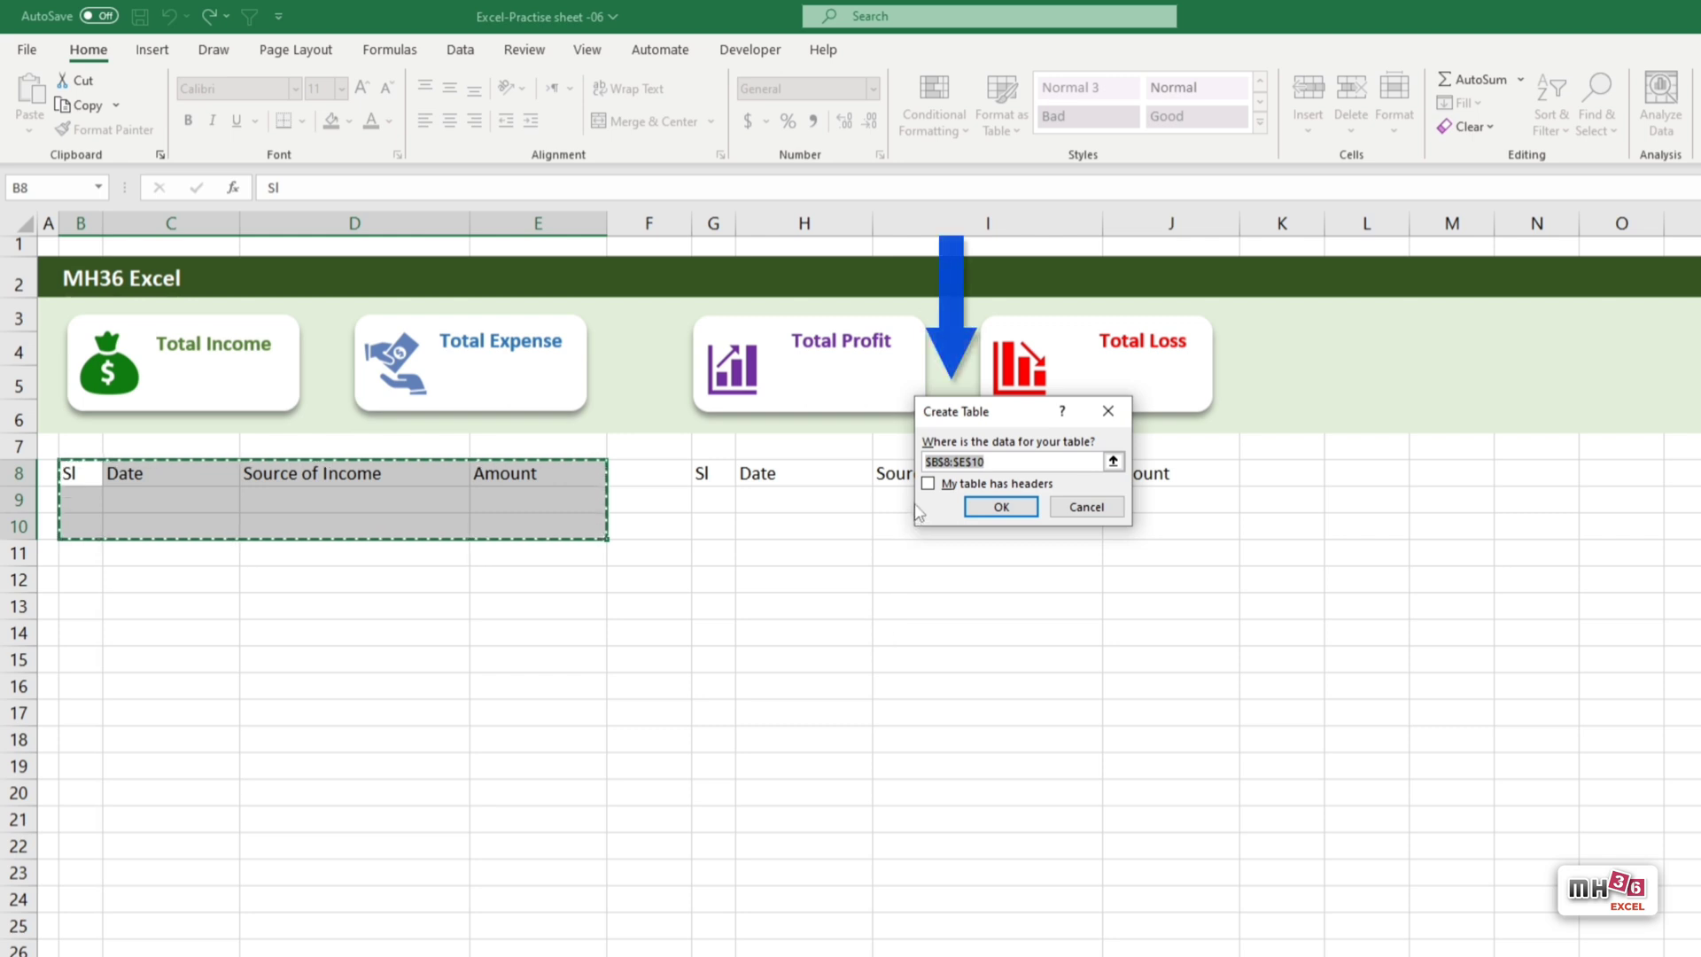
left_click(929, 485)
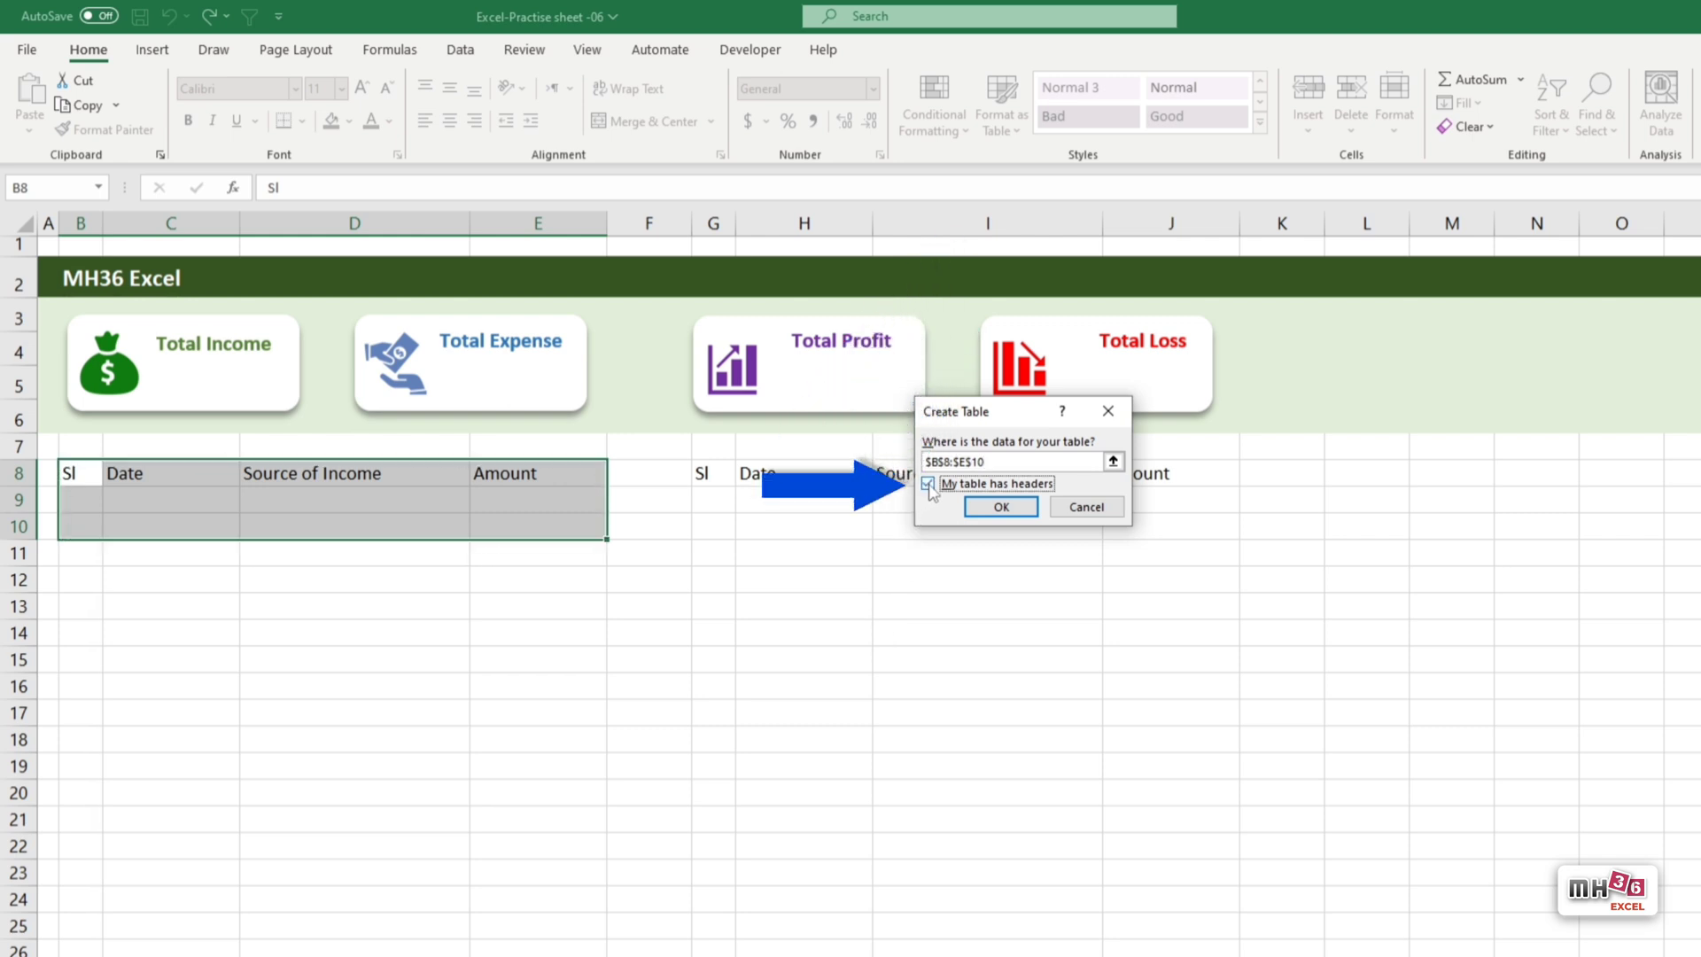
left_click(995, 508)
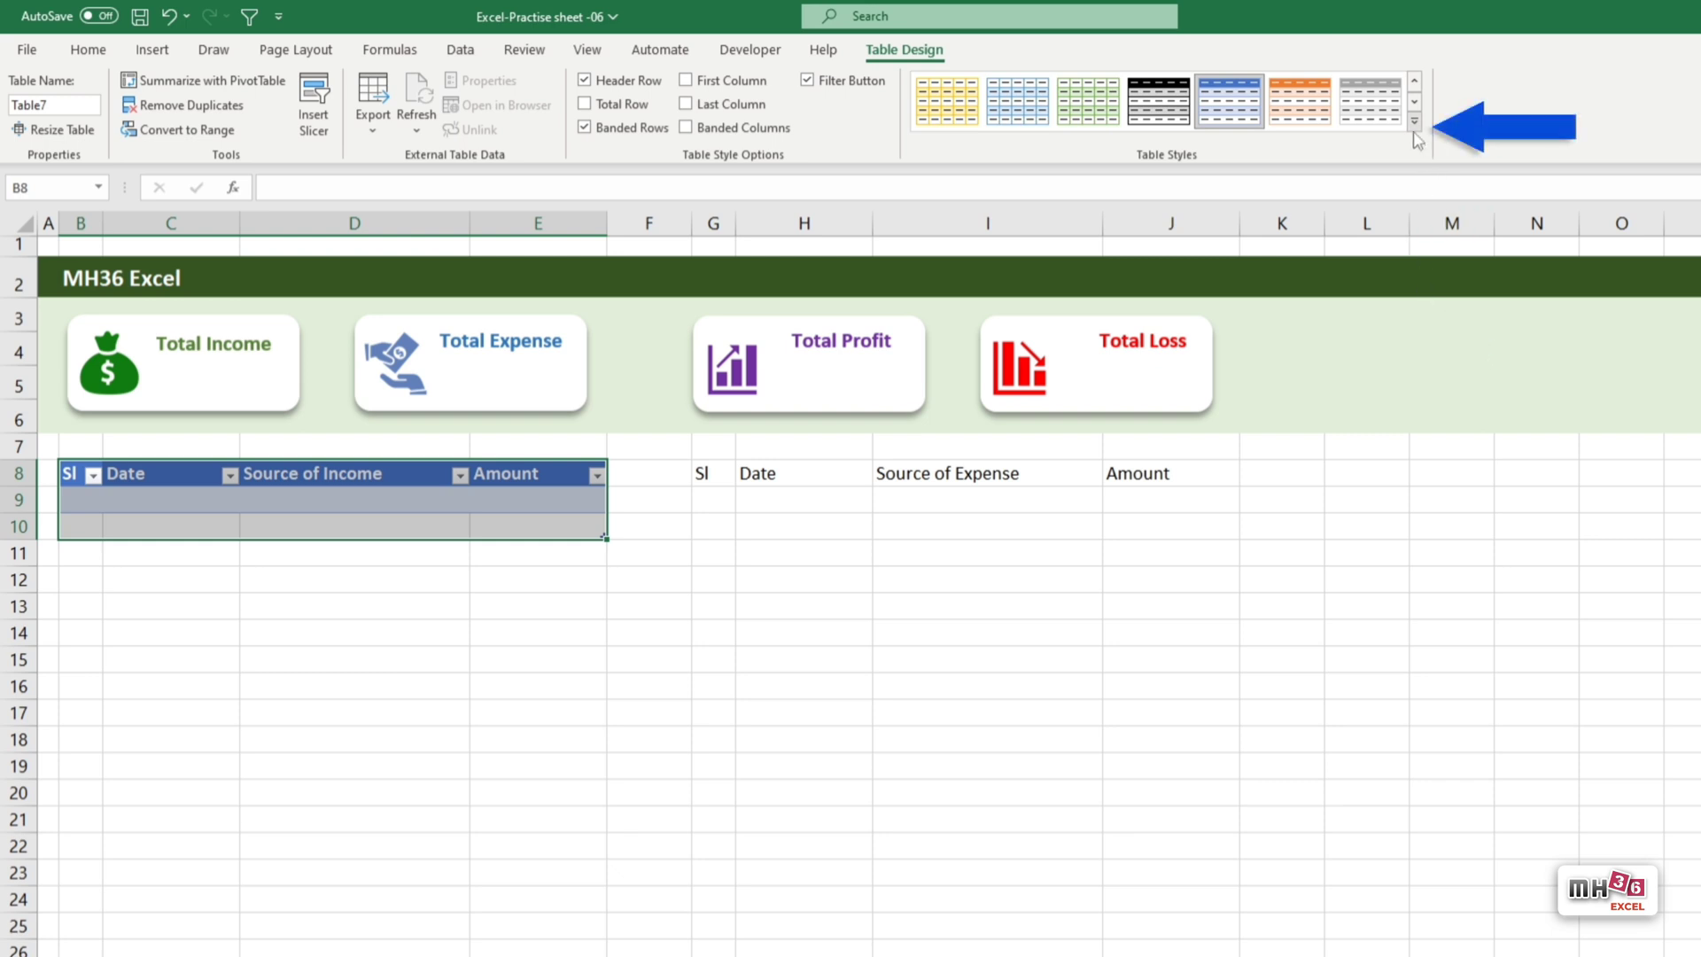
left_click(1414, 122)
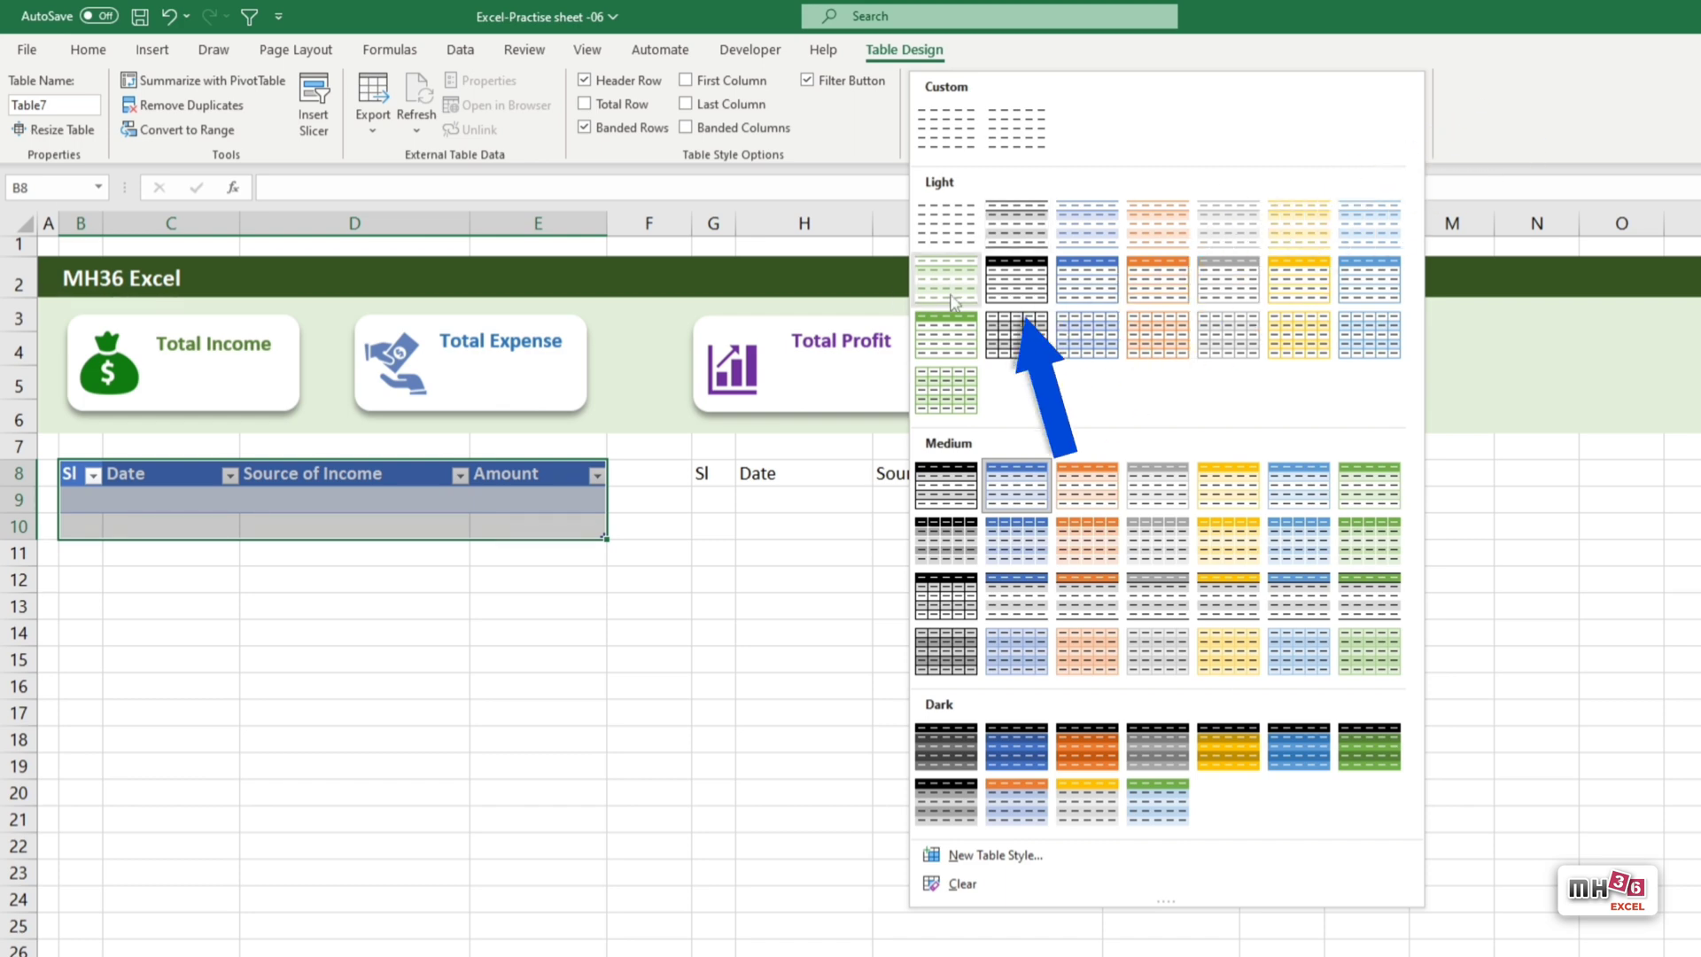
left_click(947, 346)
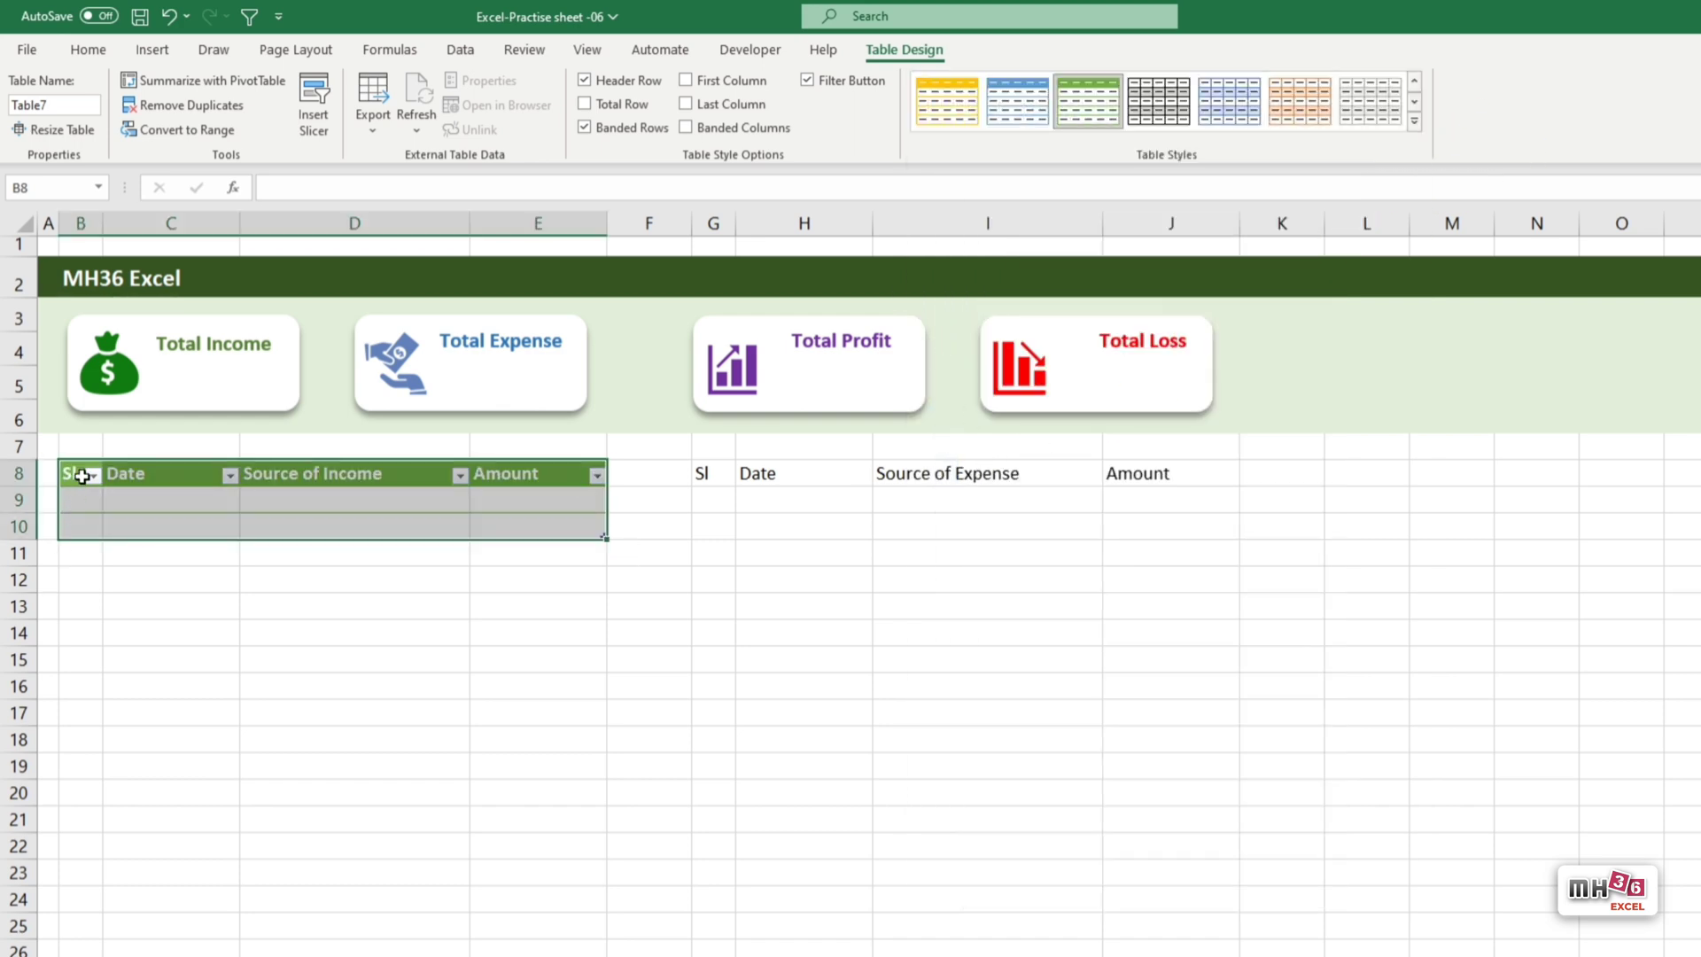
Fill the income header row B8:E8 dark green and centre its text.
left_click_drag(79, 474, 522, 474)
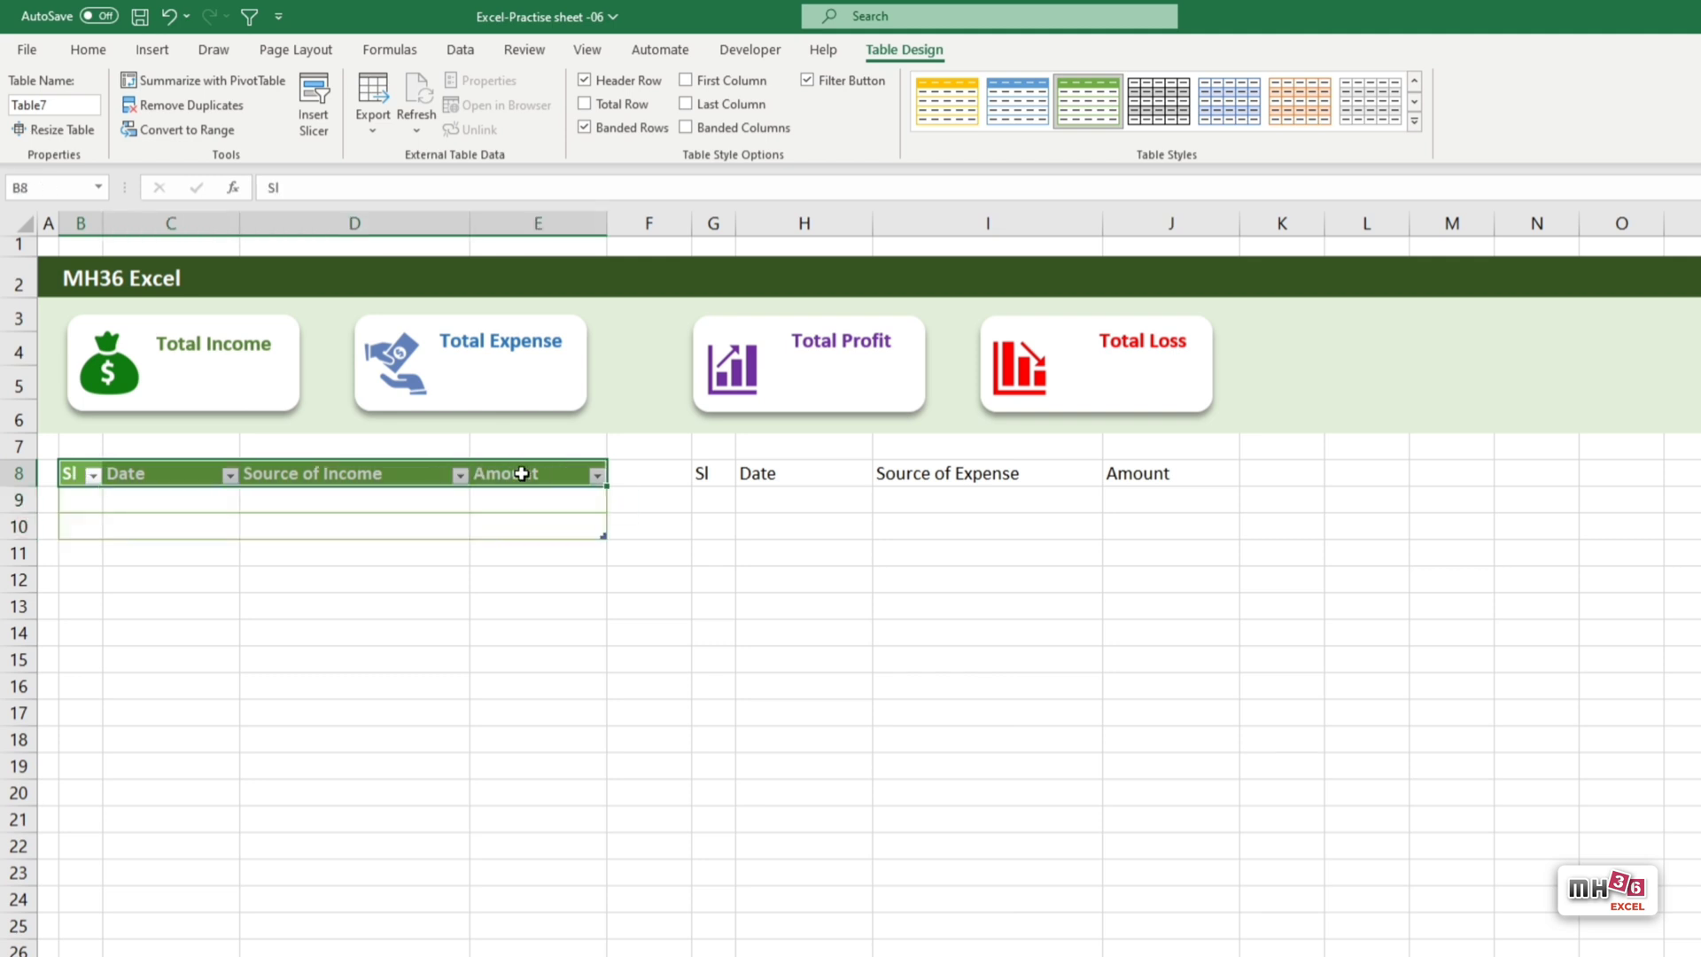
left_click(87, 53)
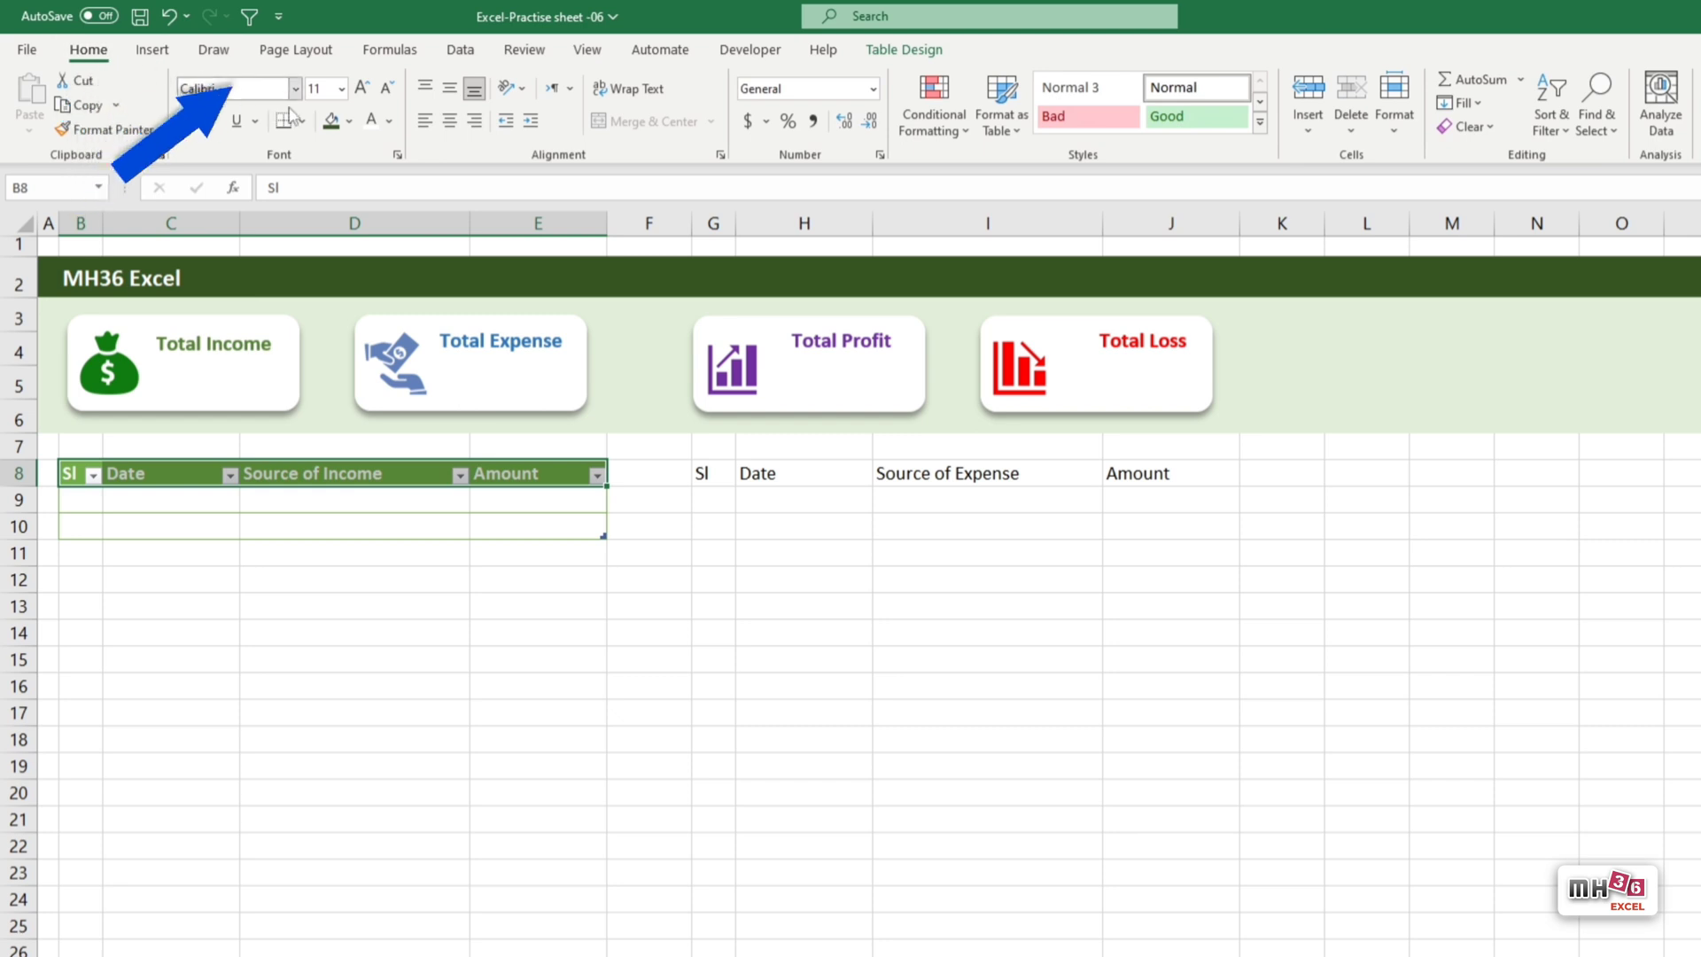
left_click(348, 121)
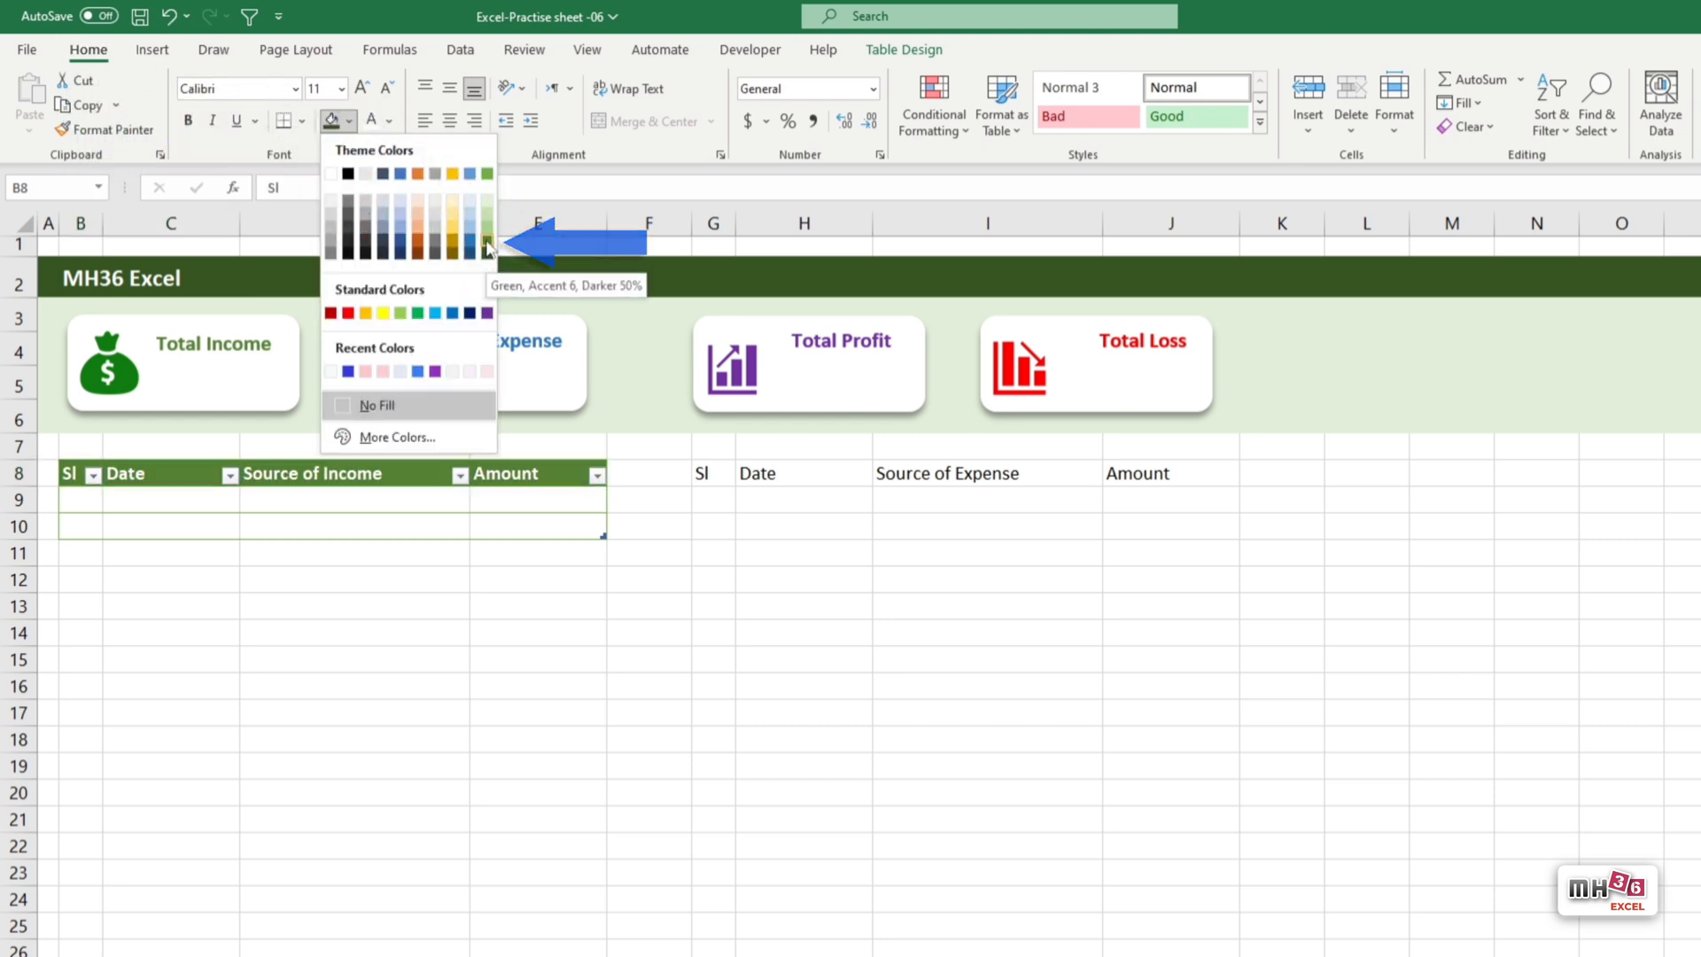
left_click(487, 243)
key("alt+h")
key("a")
key("c")
left_click_drag(718, 482, 1162, 541)
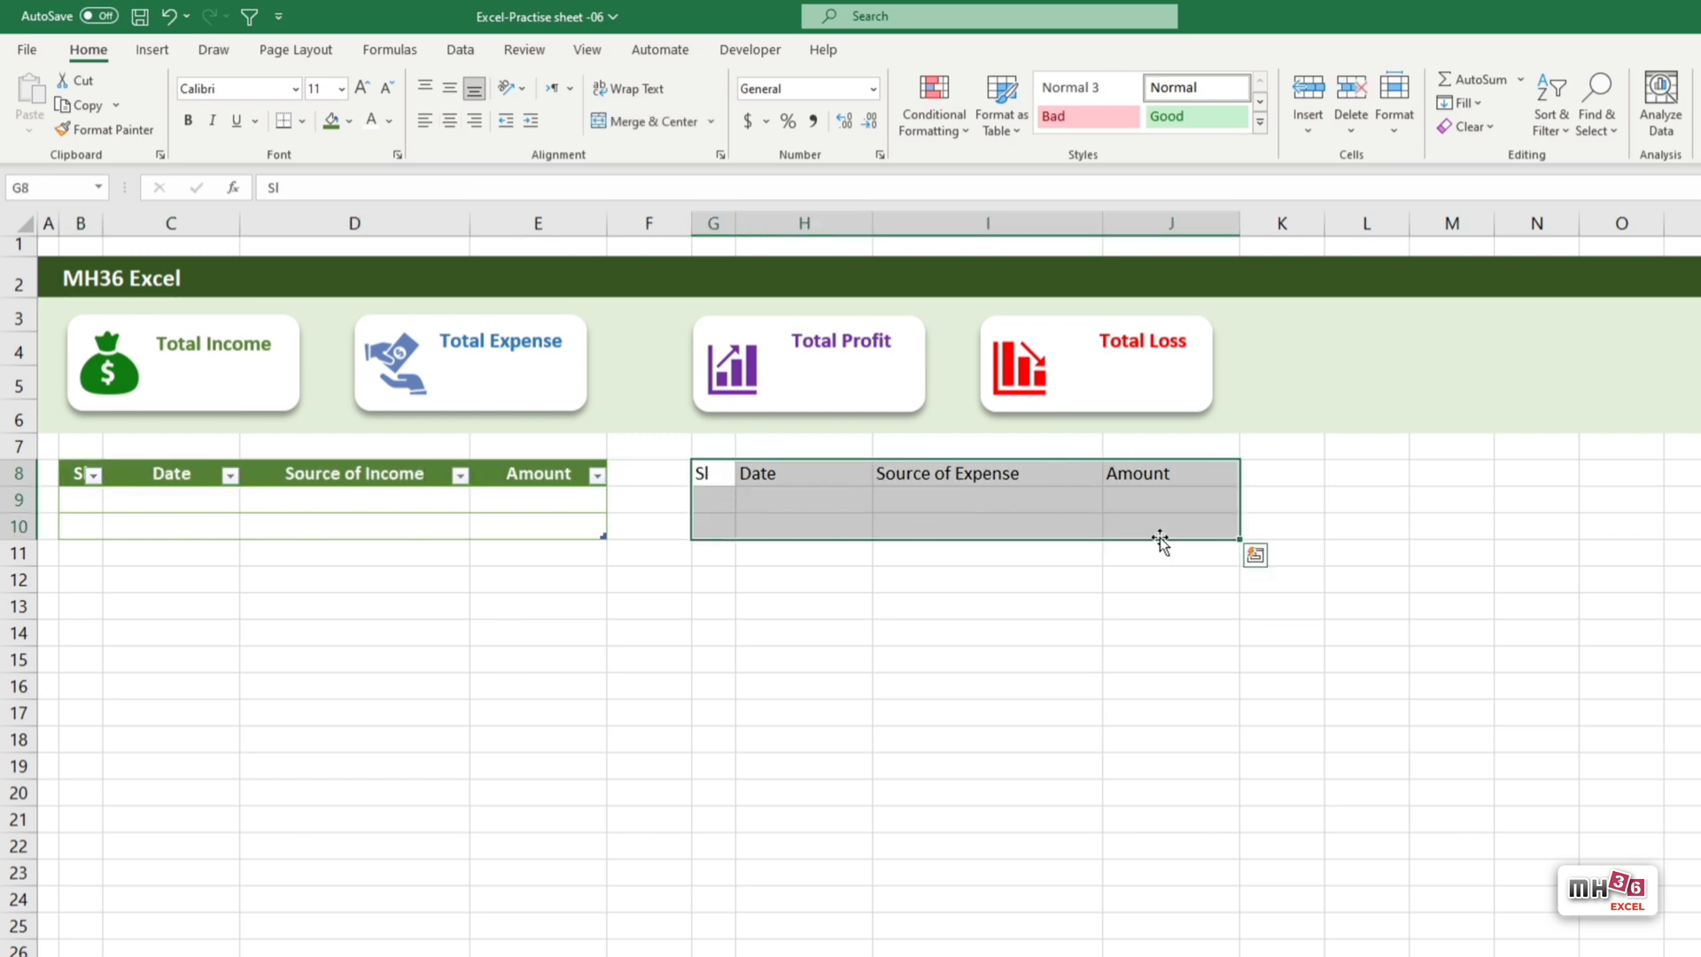
Turn G8:J10 into a table with headers using the green light style.
key("ctrl+t")
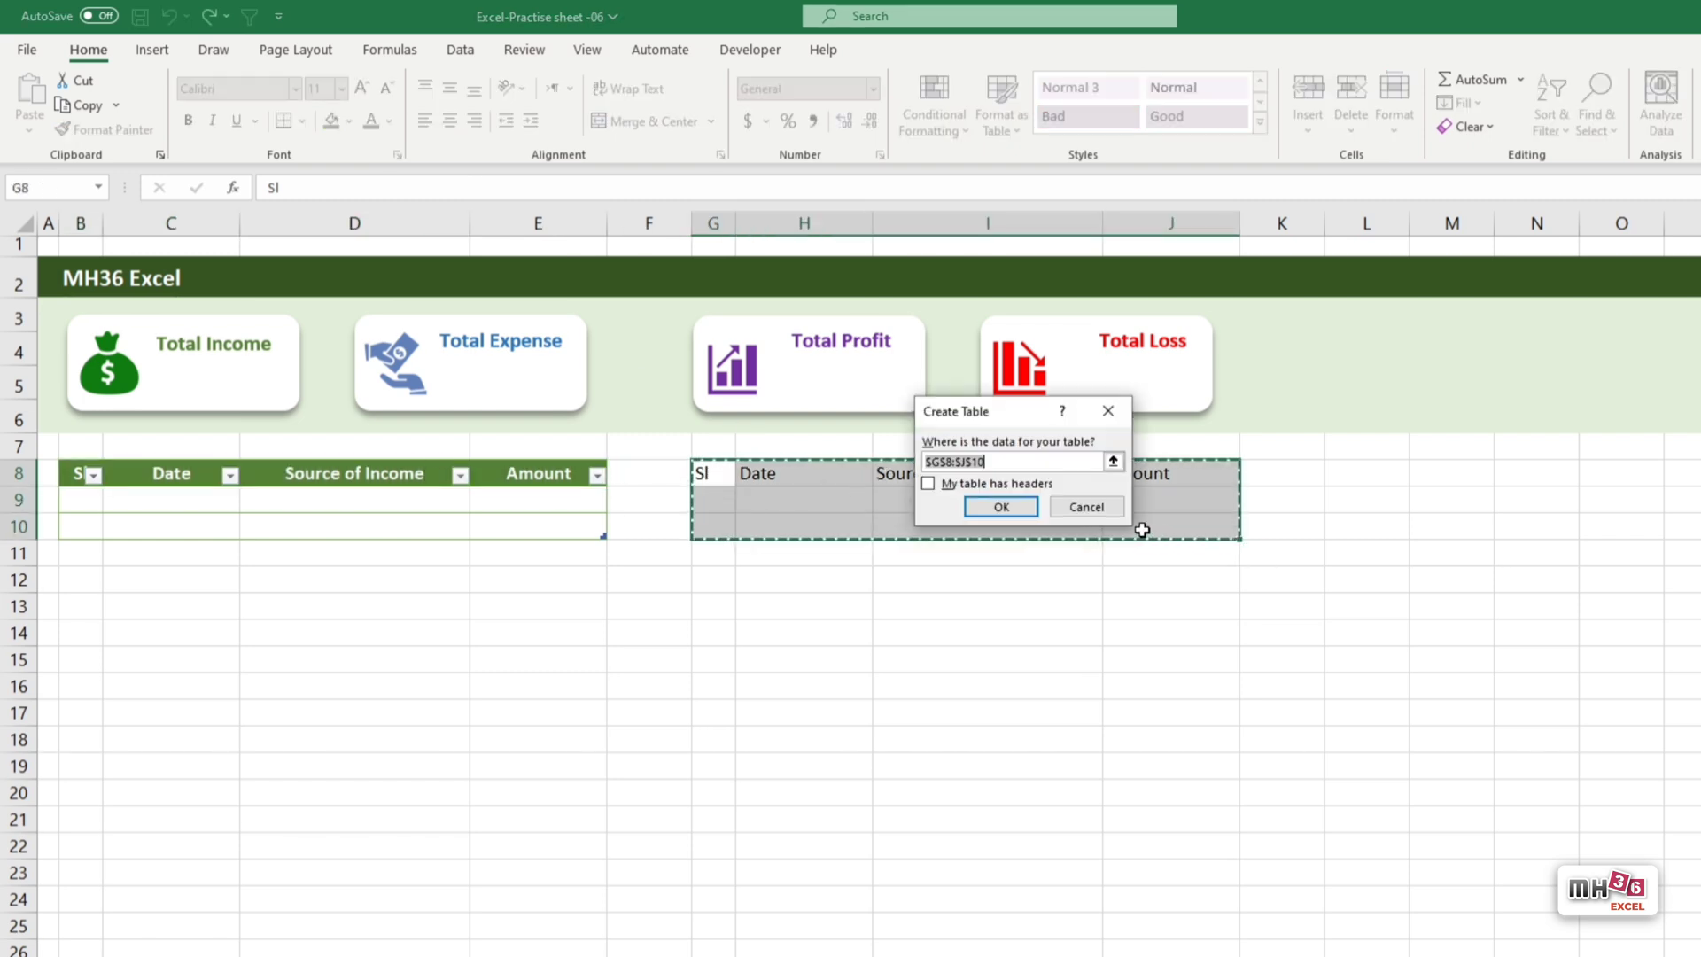
left_click_drag(1019, 416, 1064, 579)
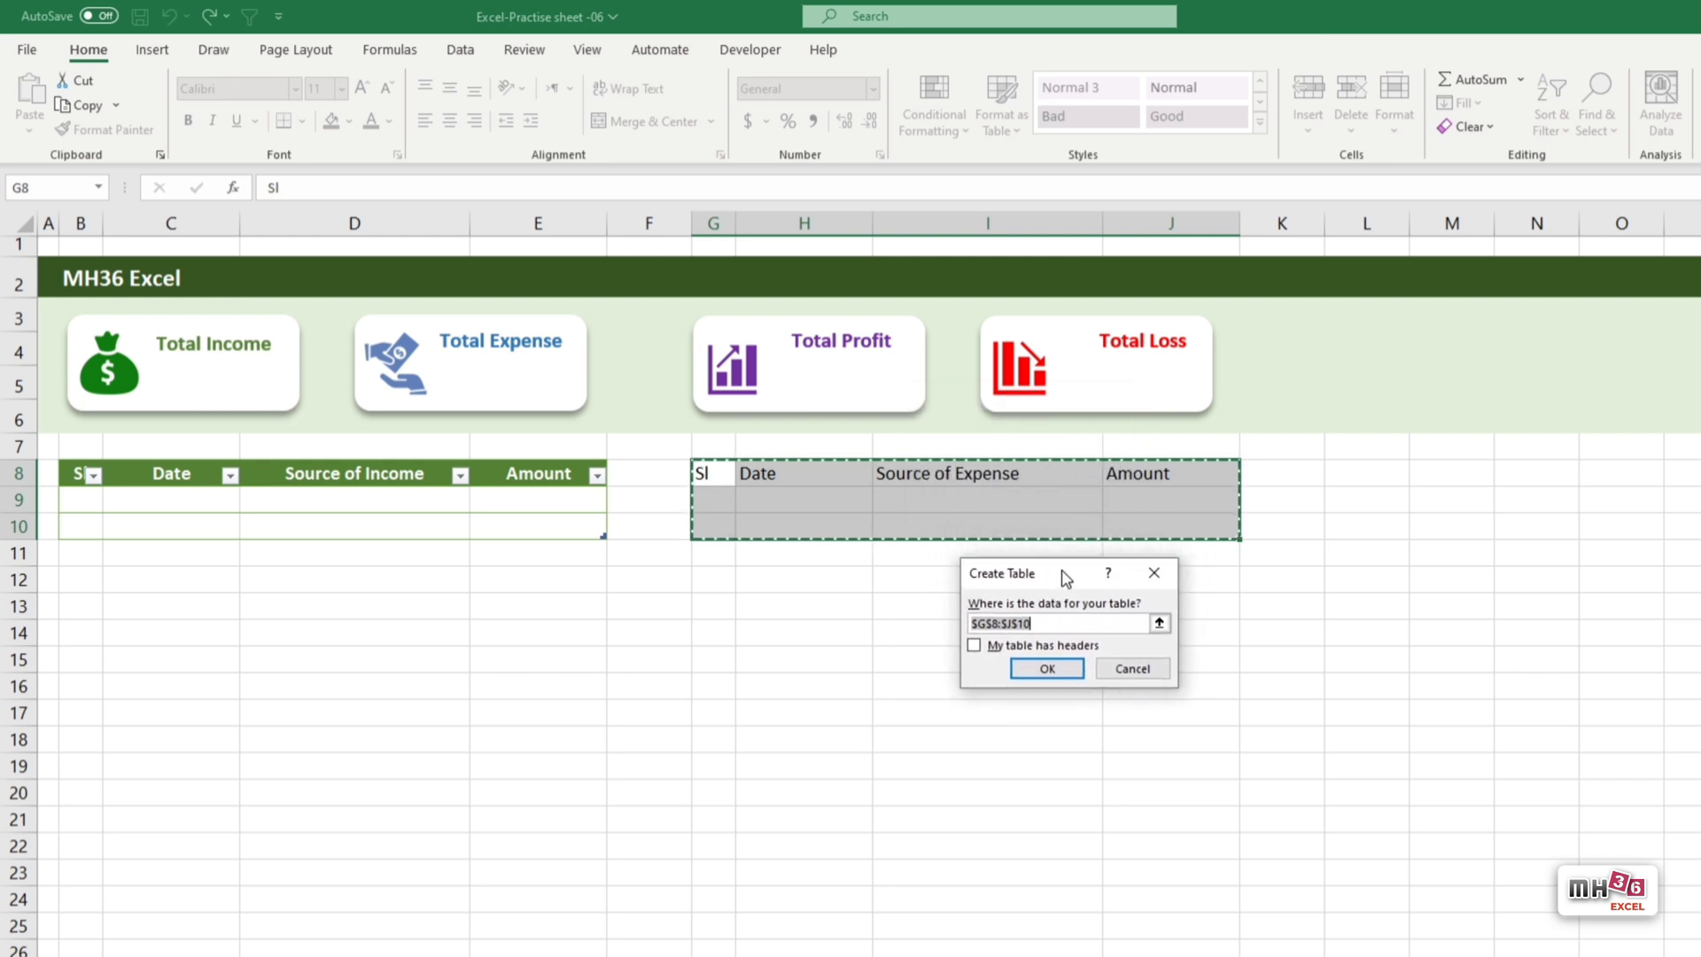
left_click(974, 646)
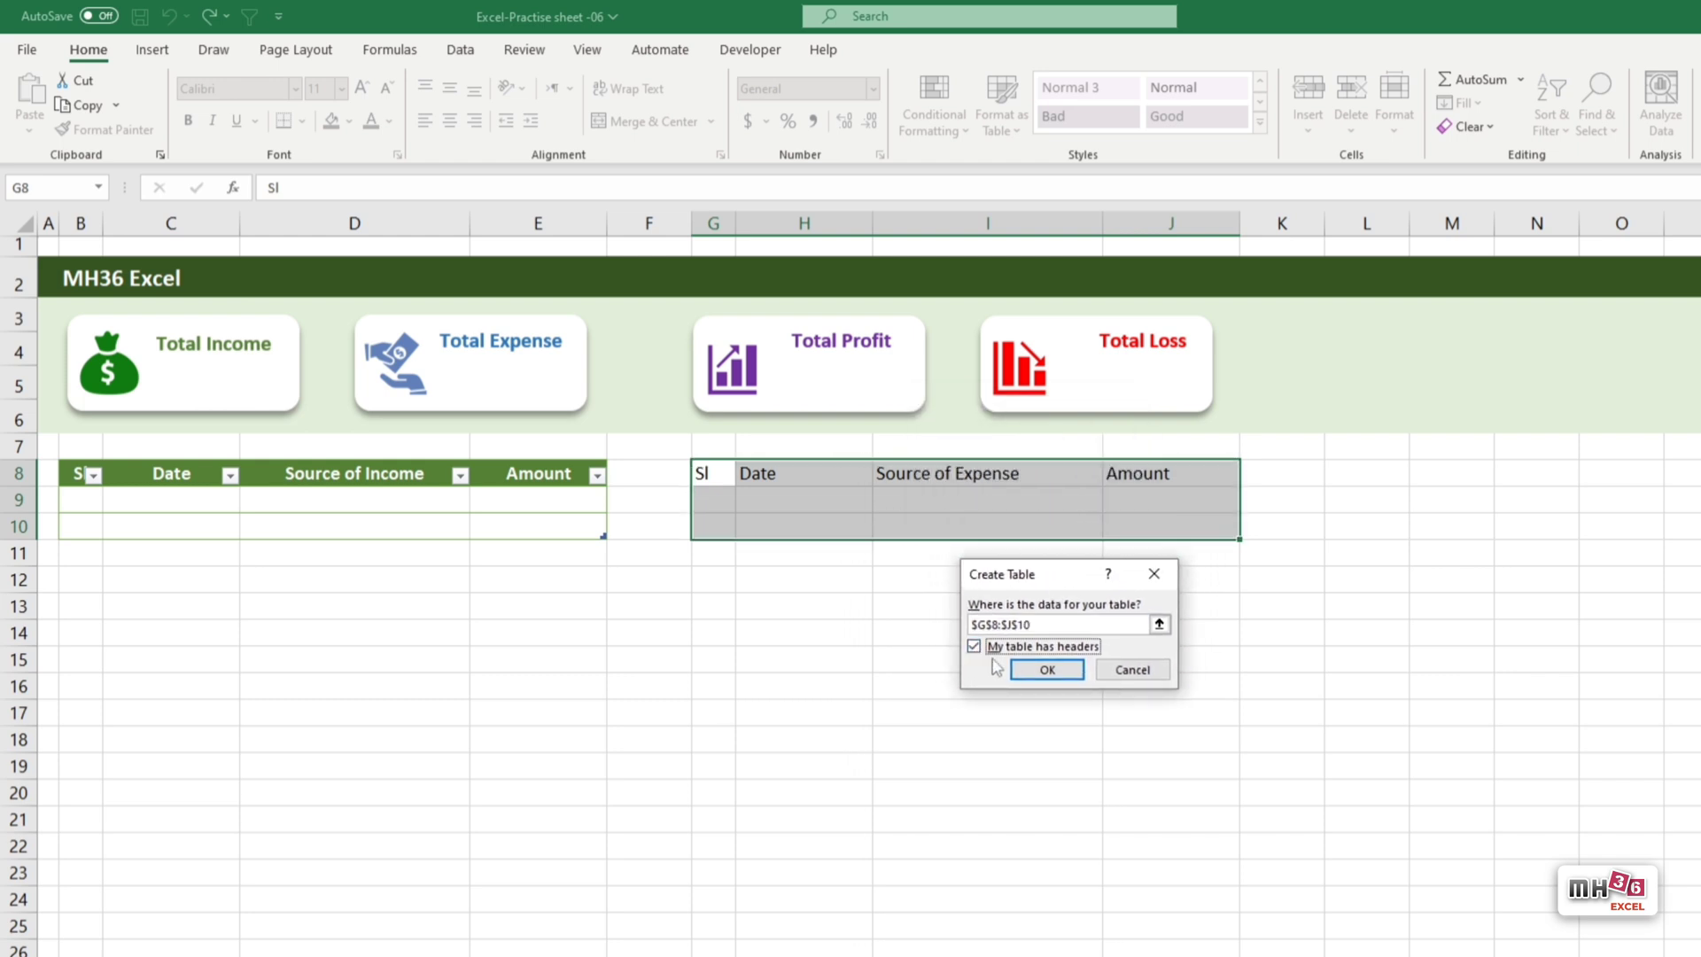
left_click(1046, 669)
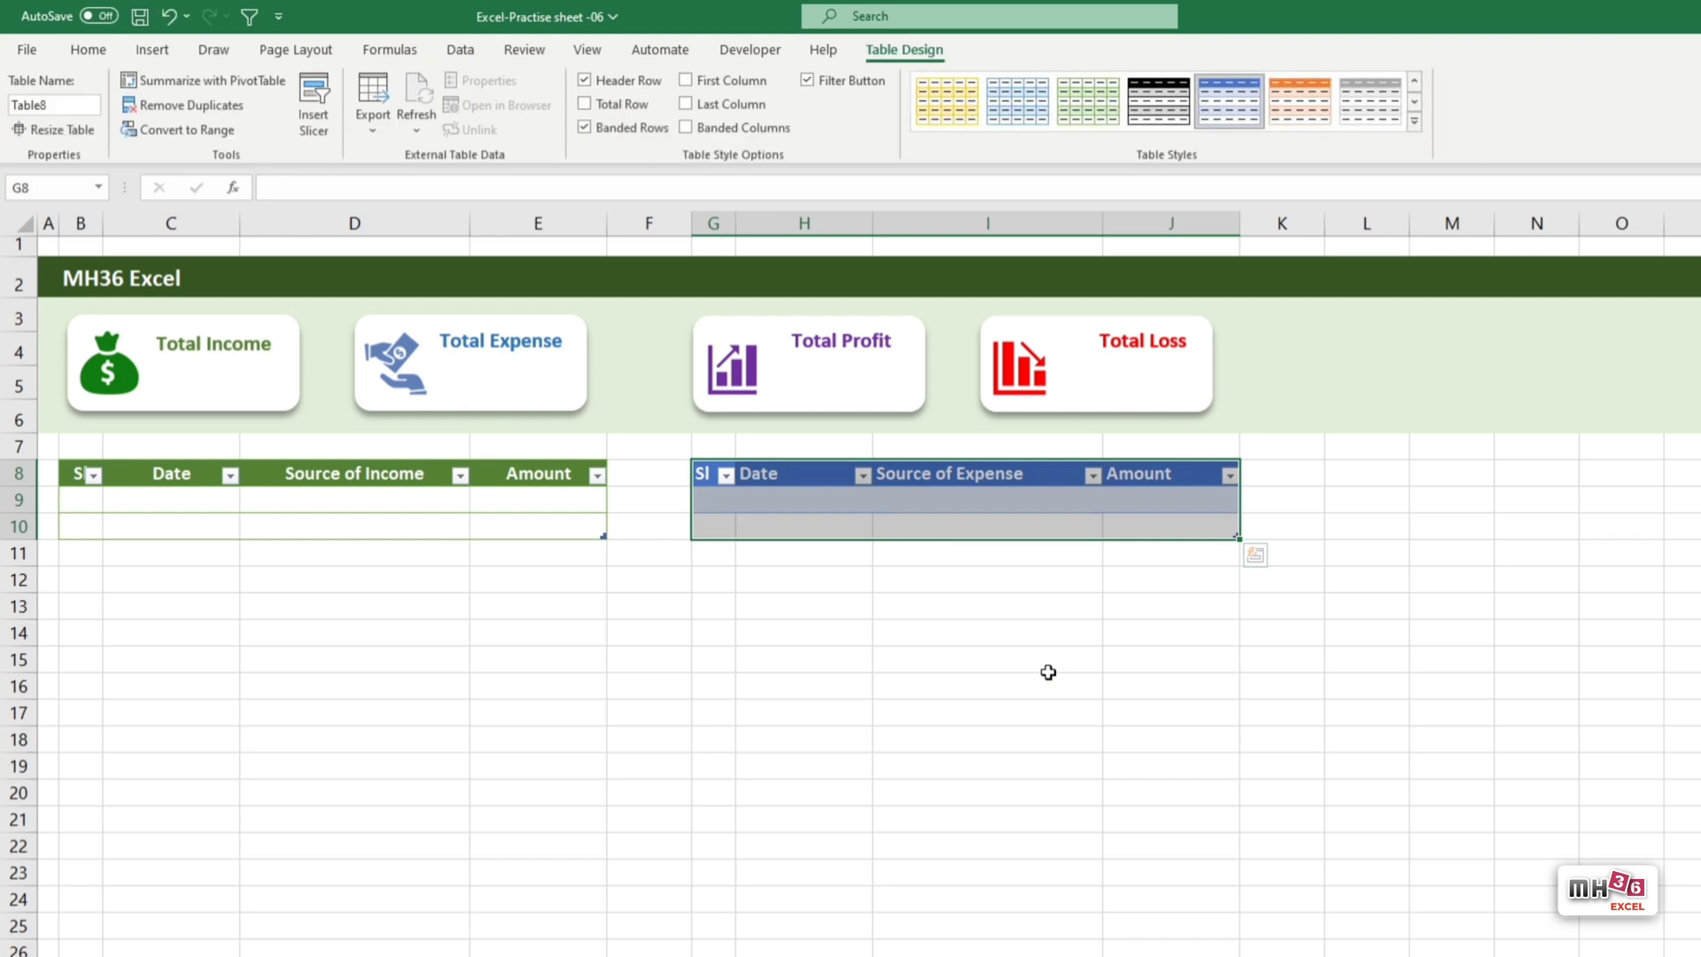
left_click(1412, 122)
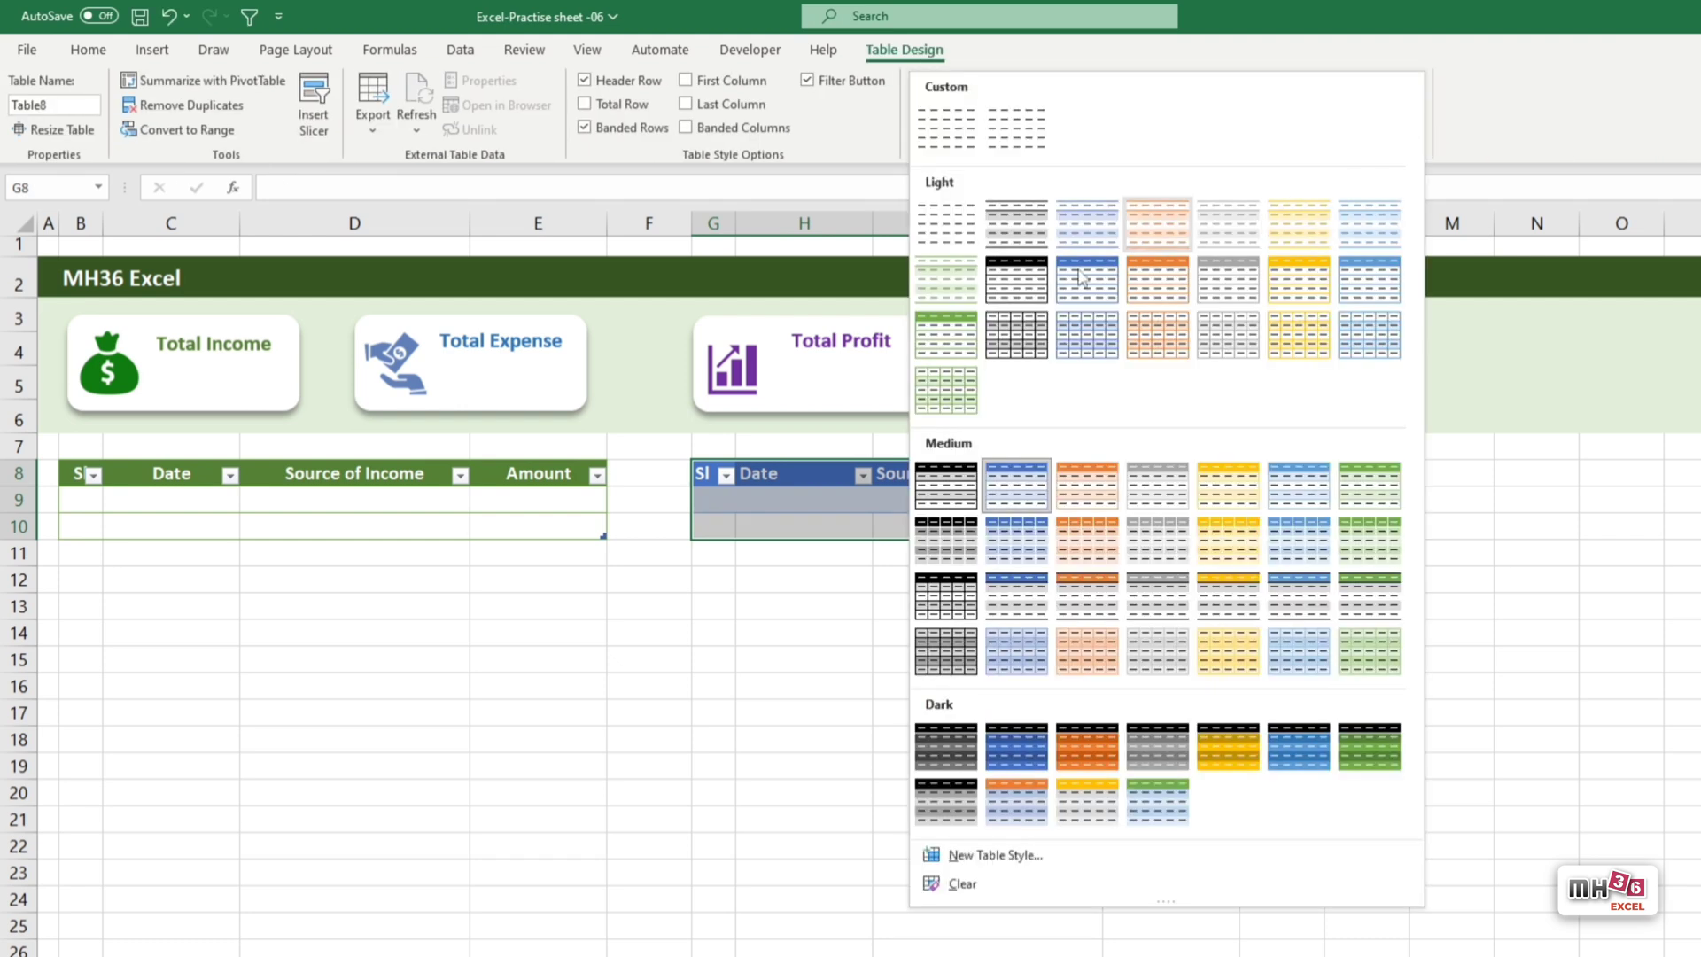
left_click(944, 333)
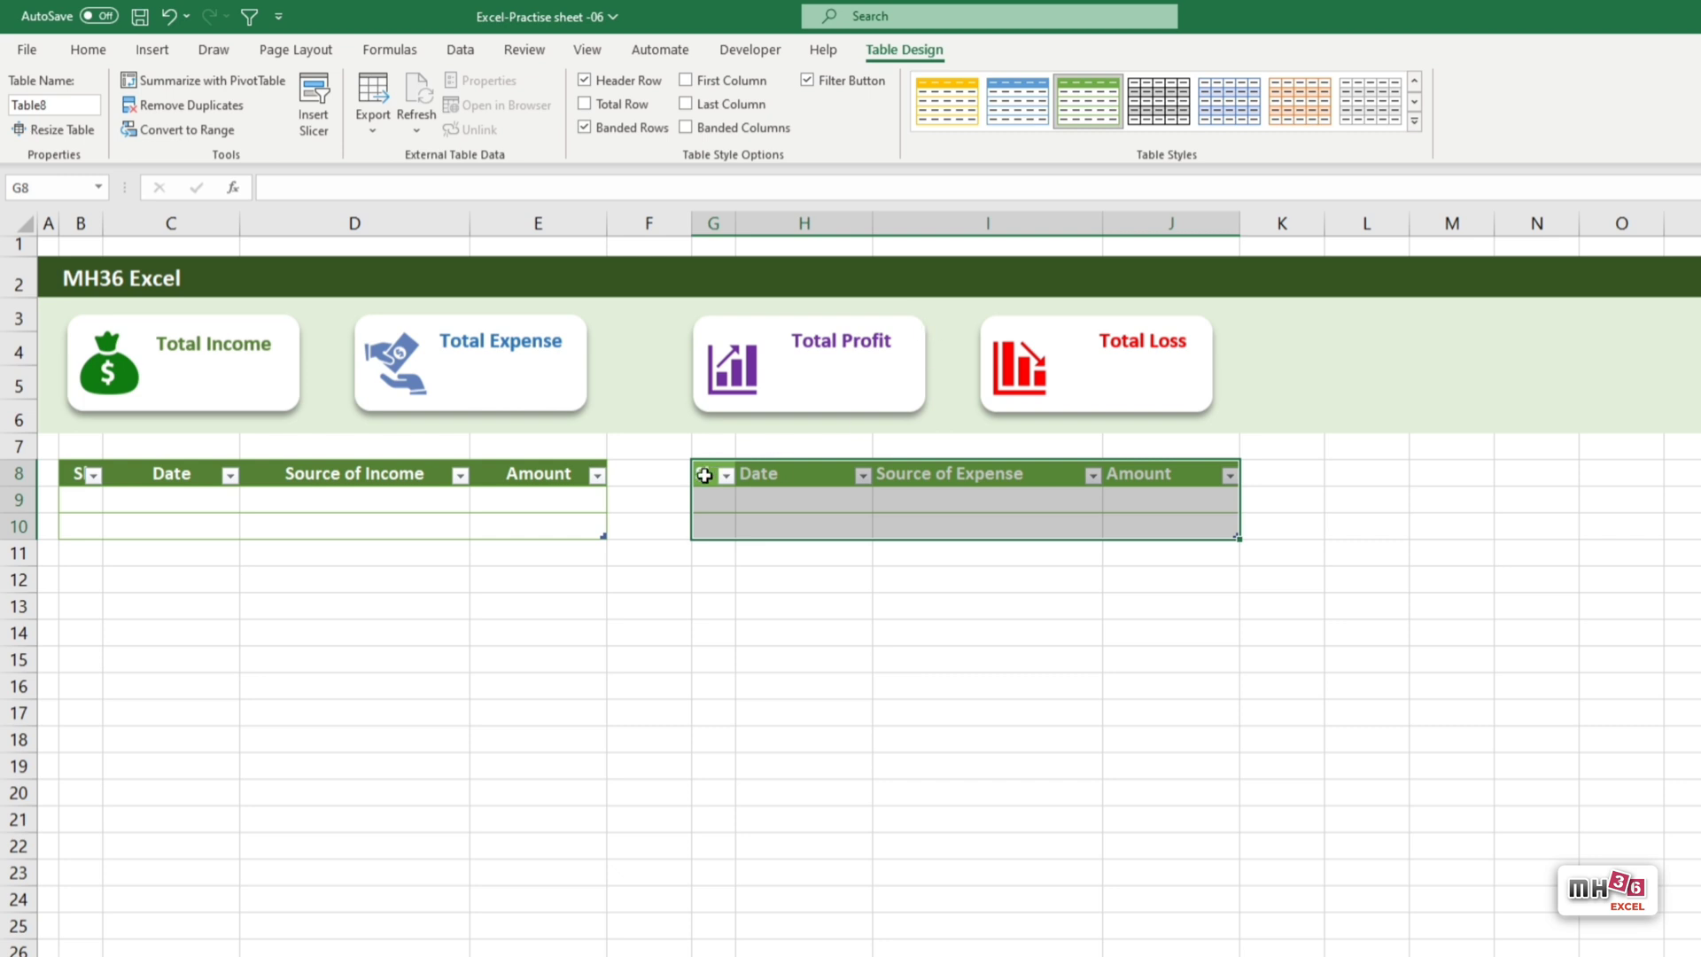
Give the expense header row a darker green fill with centred labels.
left_click(89, 50)
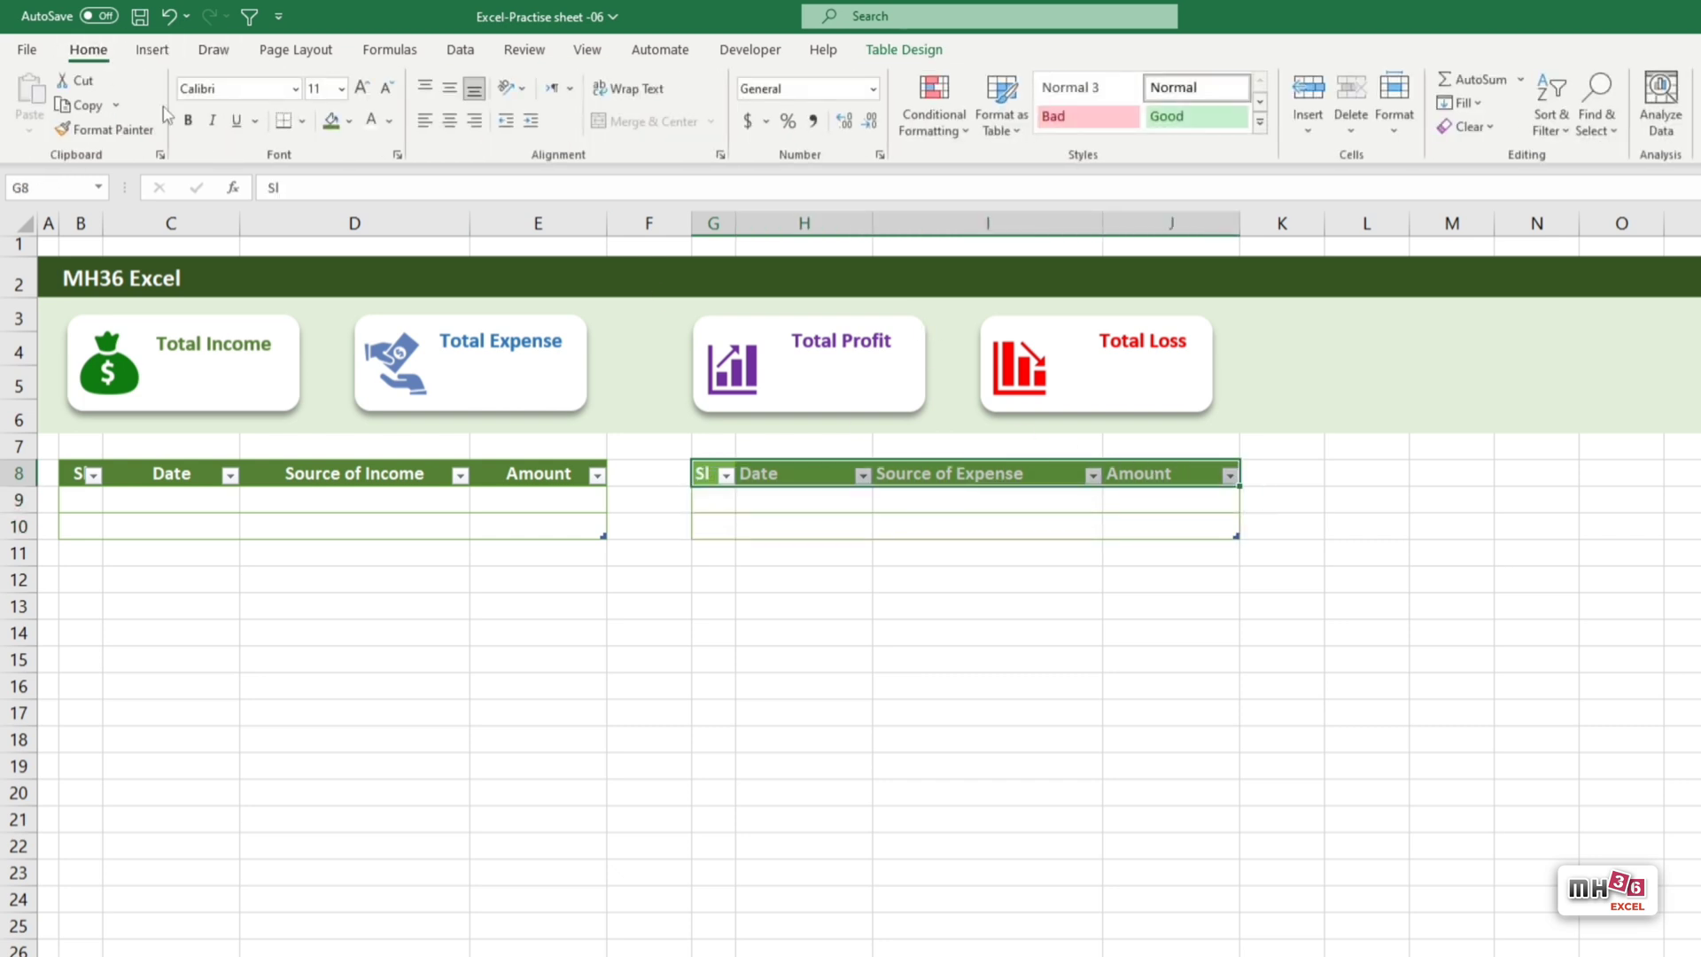
left_click(335, 123)
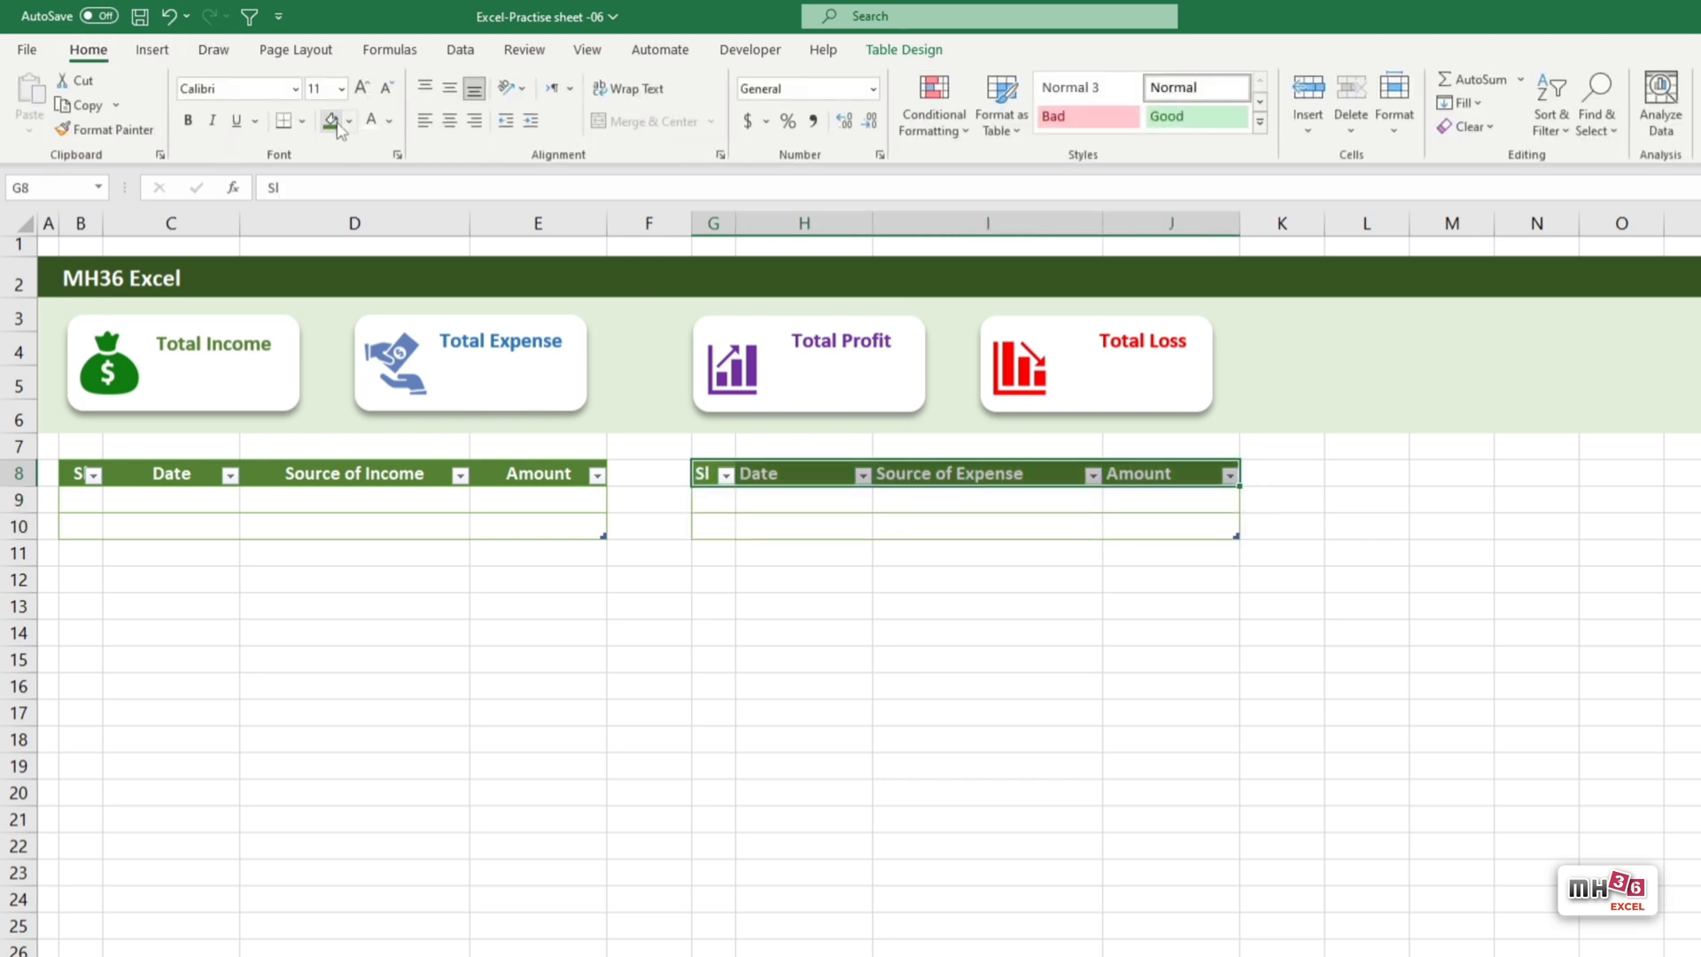
left_click(448, 124)
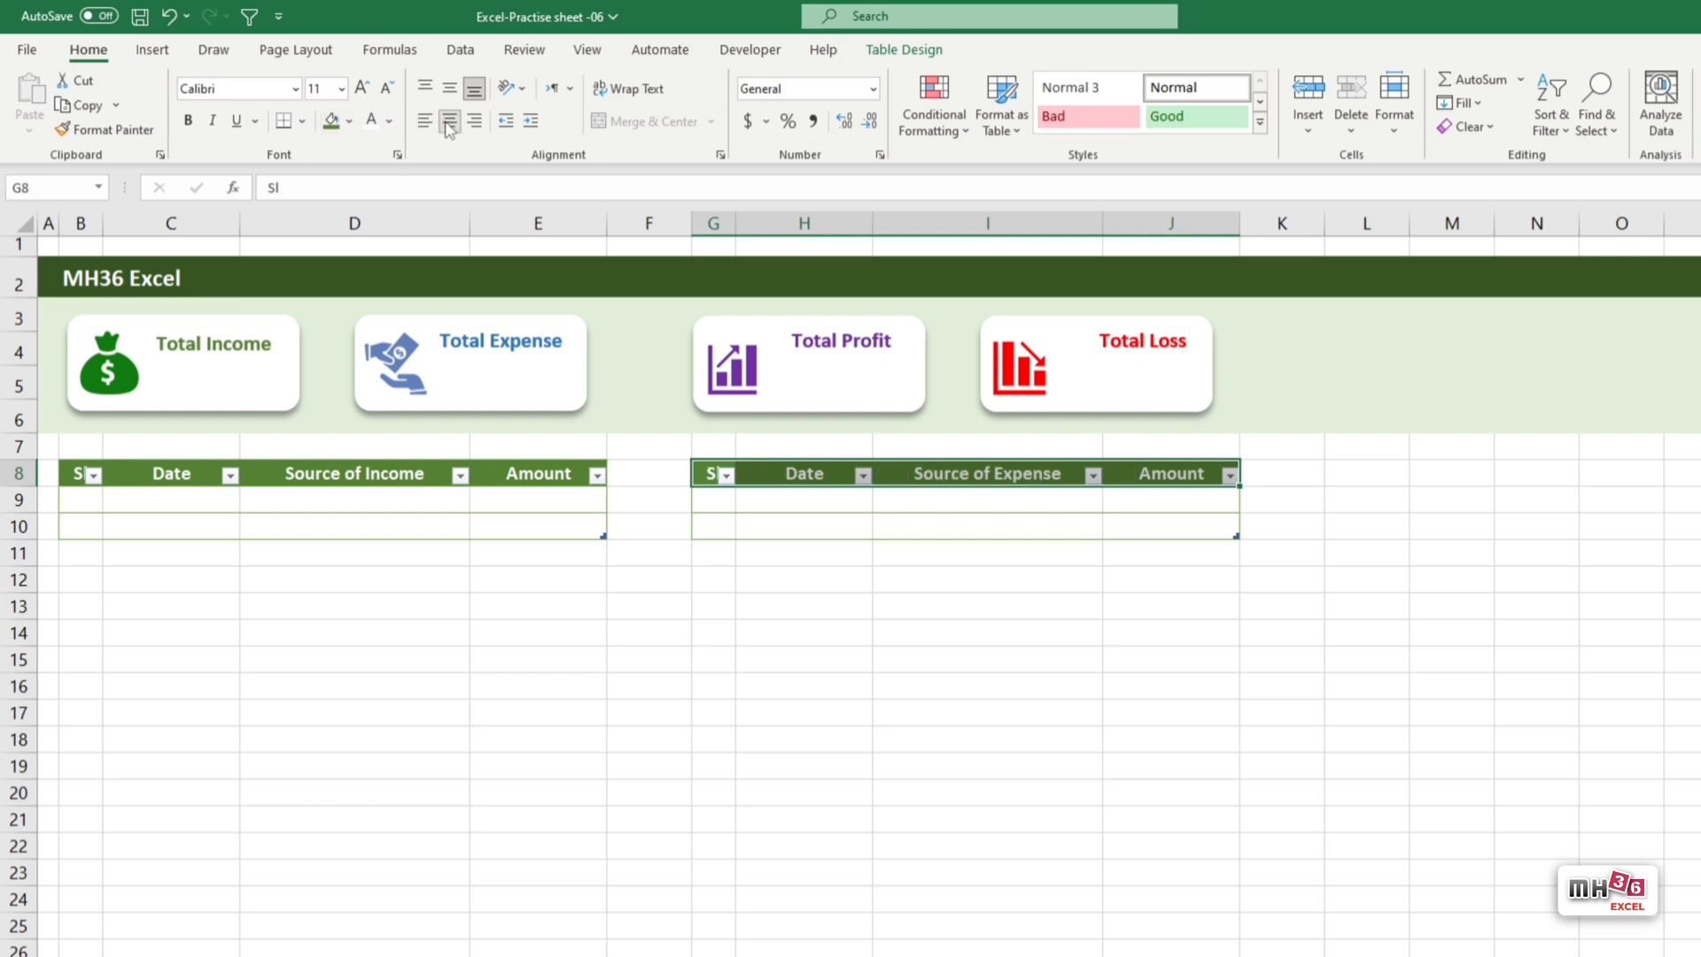
left_click(1072, 818)
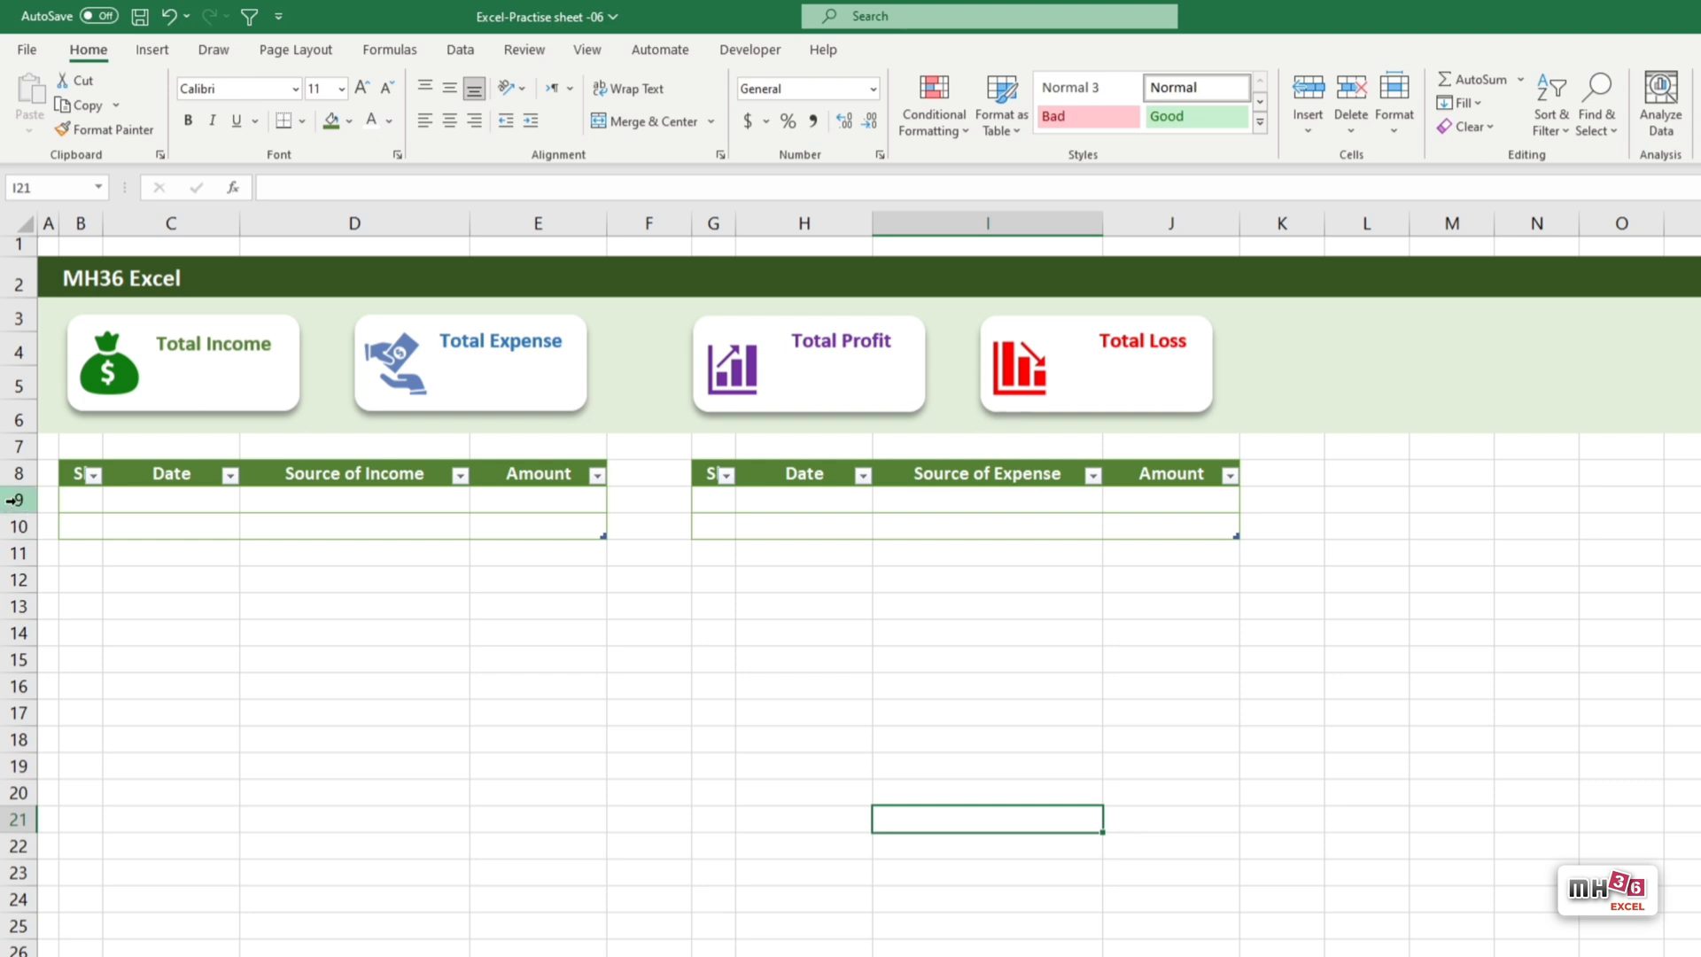
left_click_drag(18, 499, 27, 552)
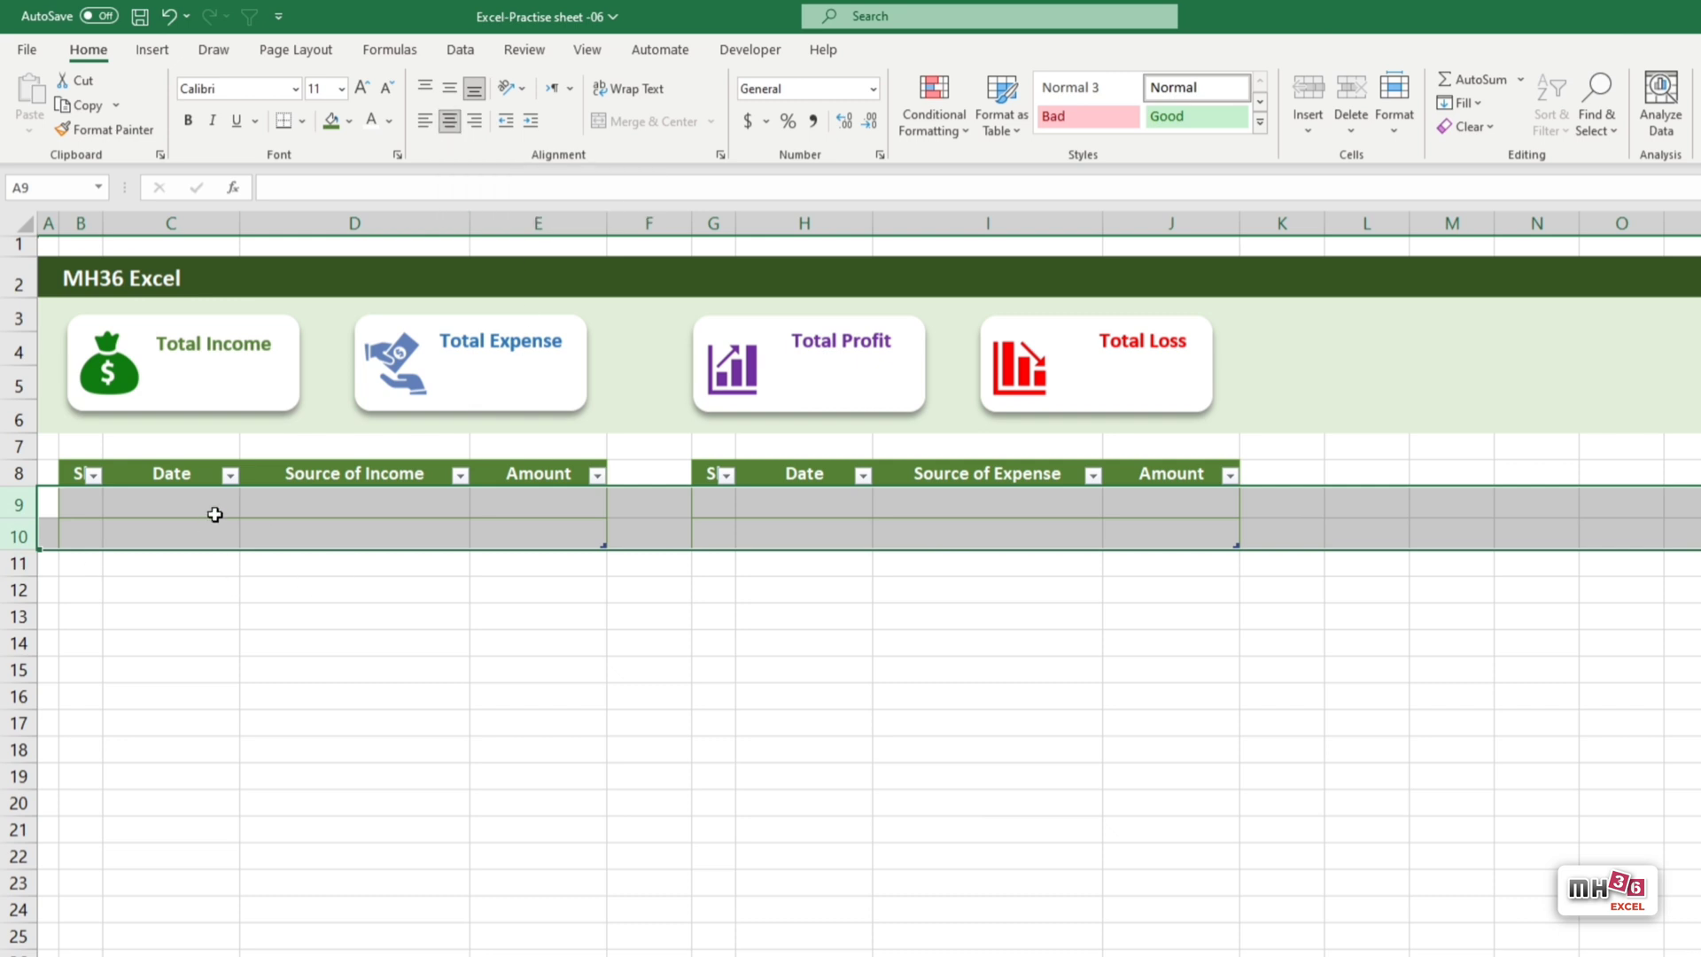
left_click_drag(310, 502, 316, 530)
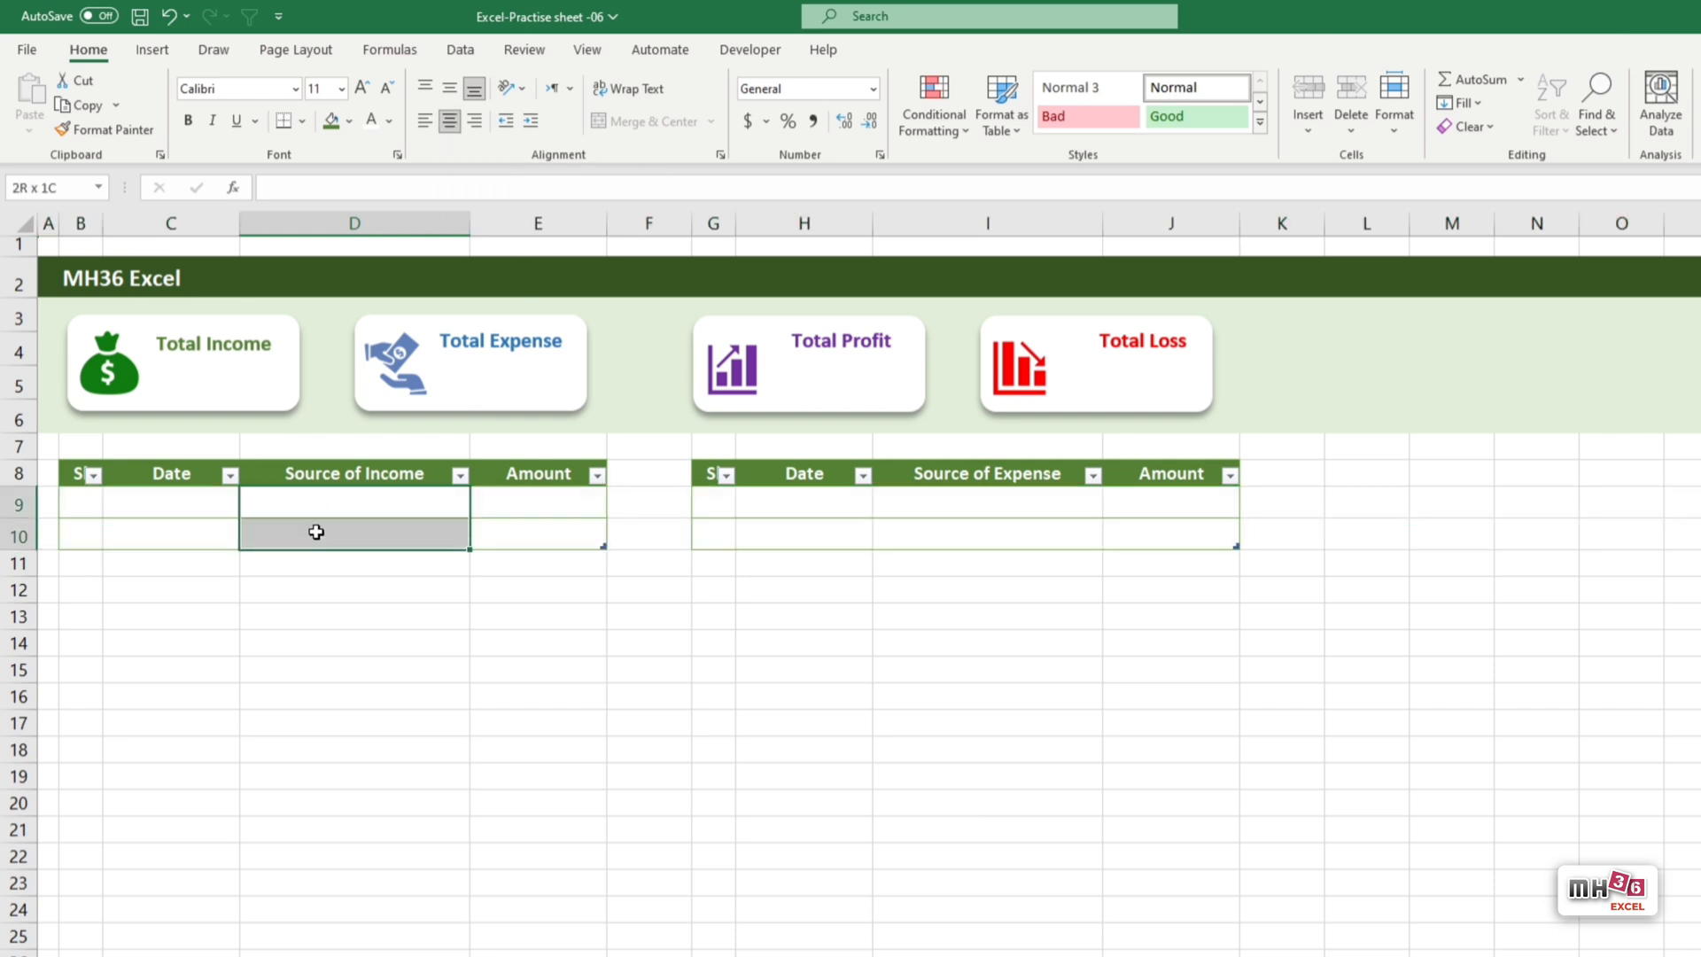
Left-align the source cells D9:D10 and I9:I10.
left_click(955, 499, "ctrl")
left_click_drag(959, 534, 957, 542)
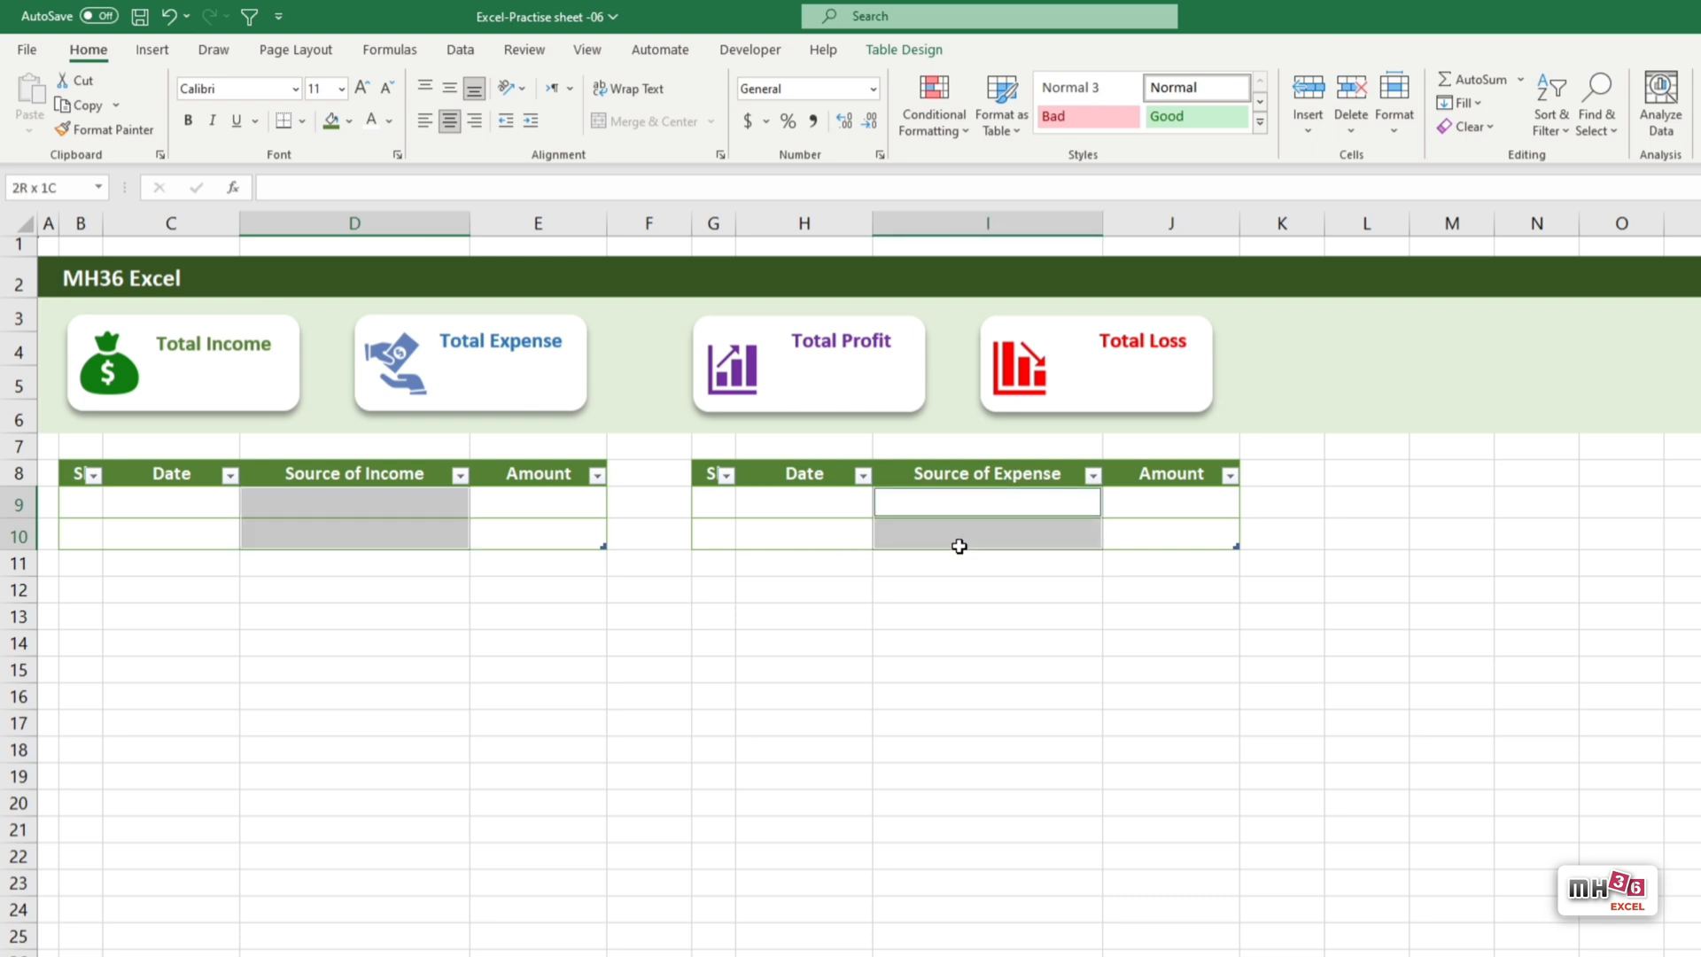
left_click(426, 121)
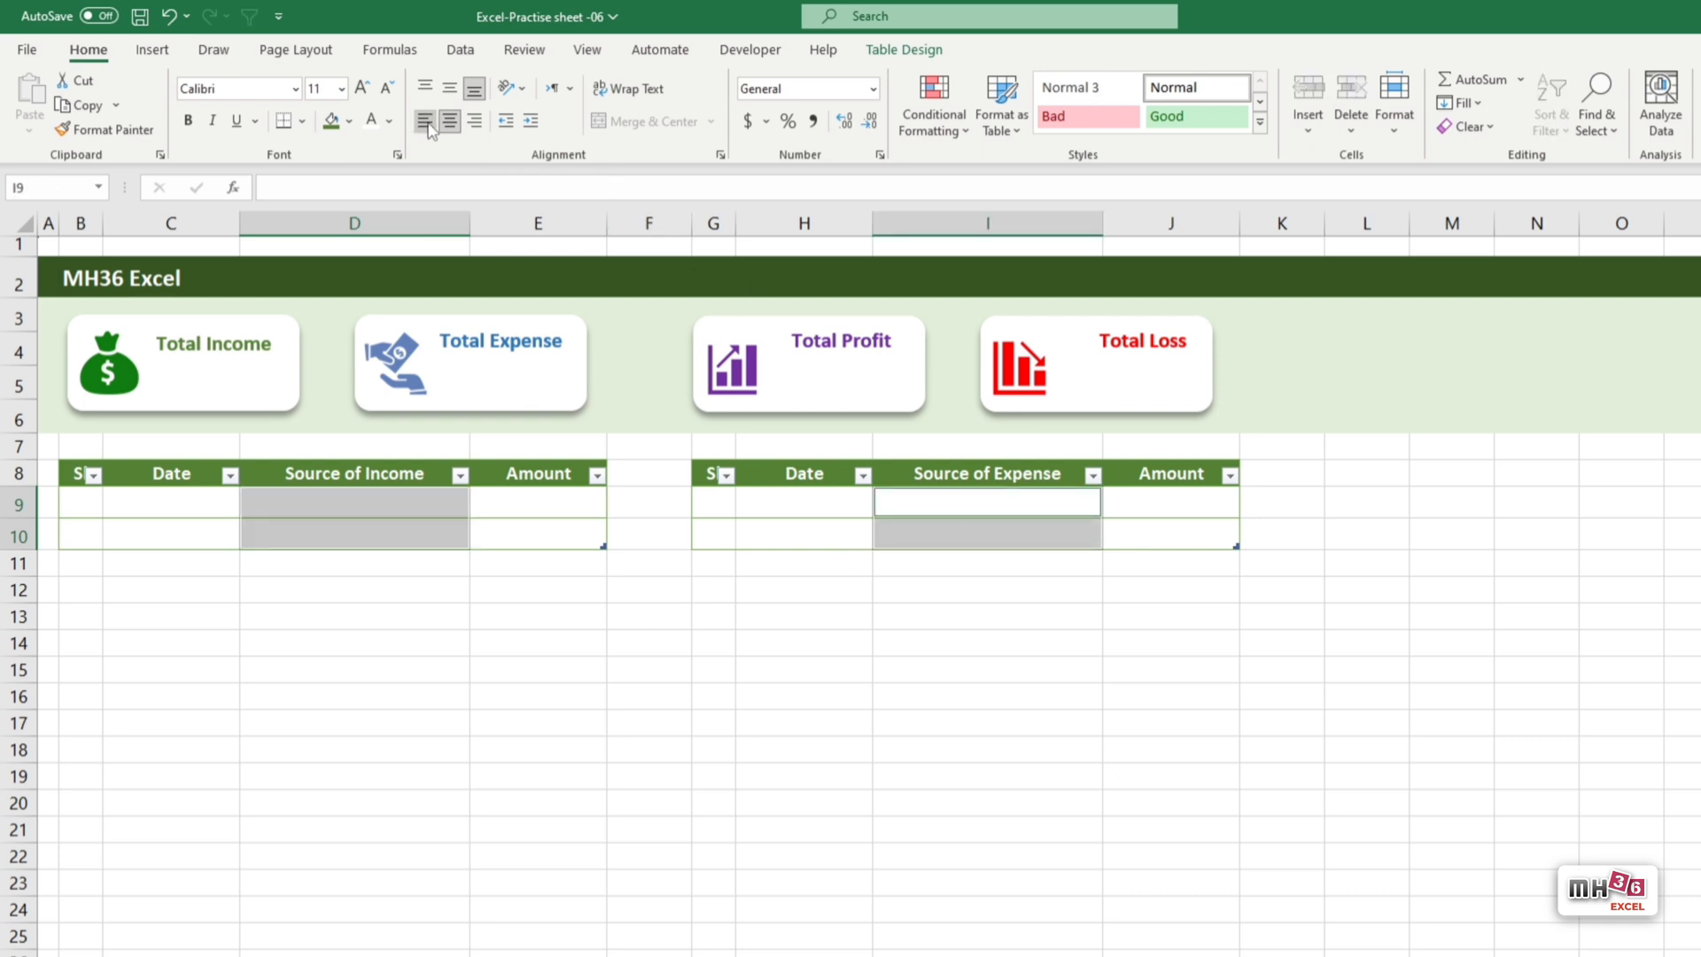
left_click(791, 798)
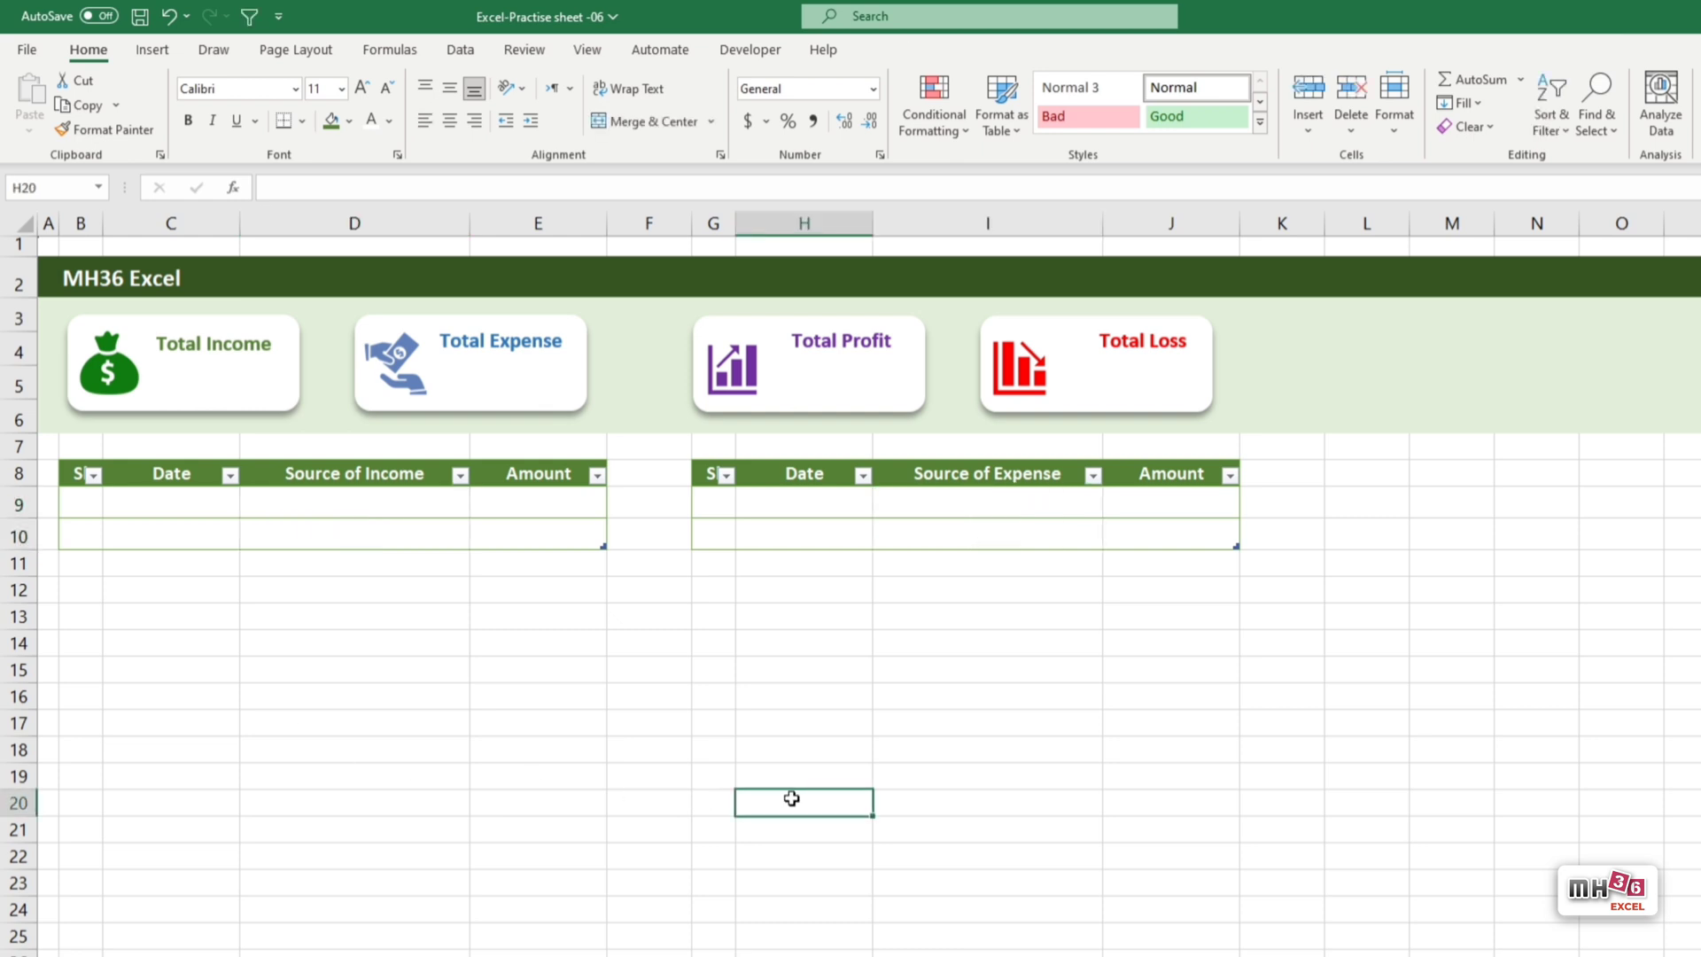
Hide the worksheet gridlines.
left_click(593, 55)
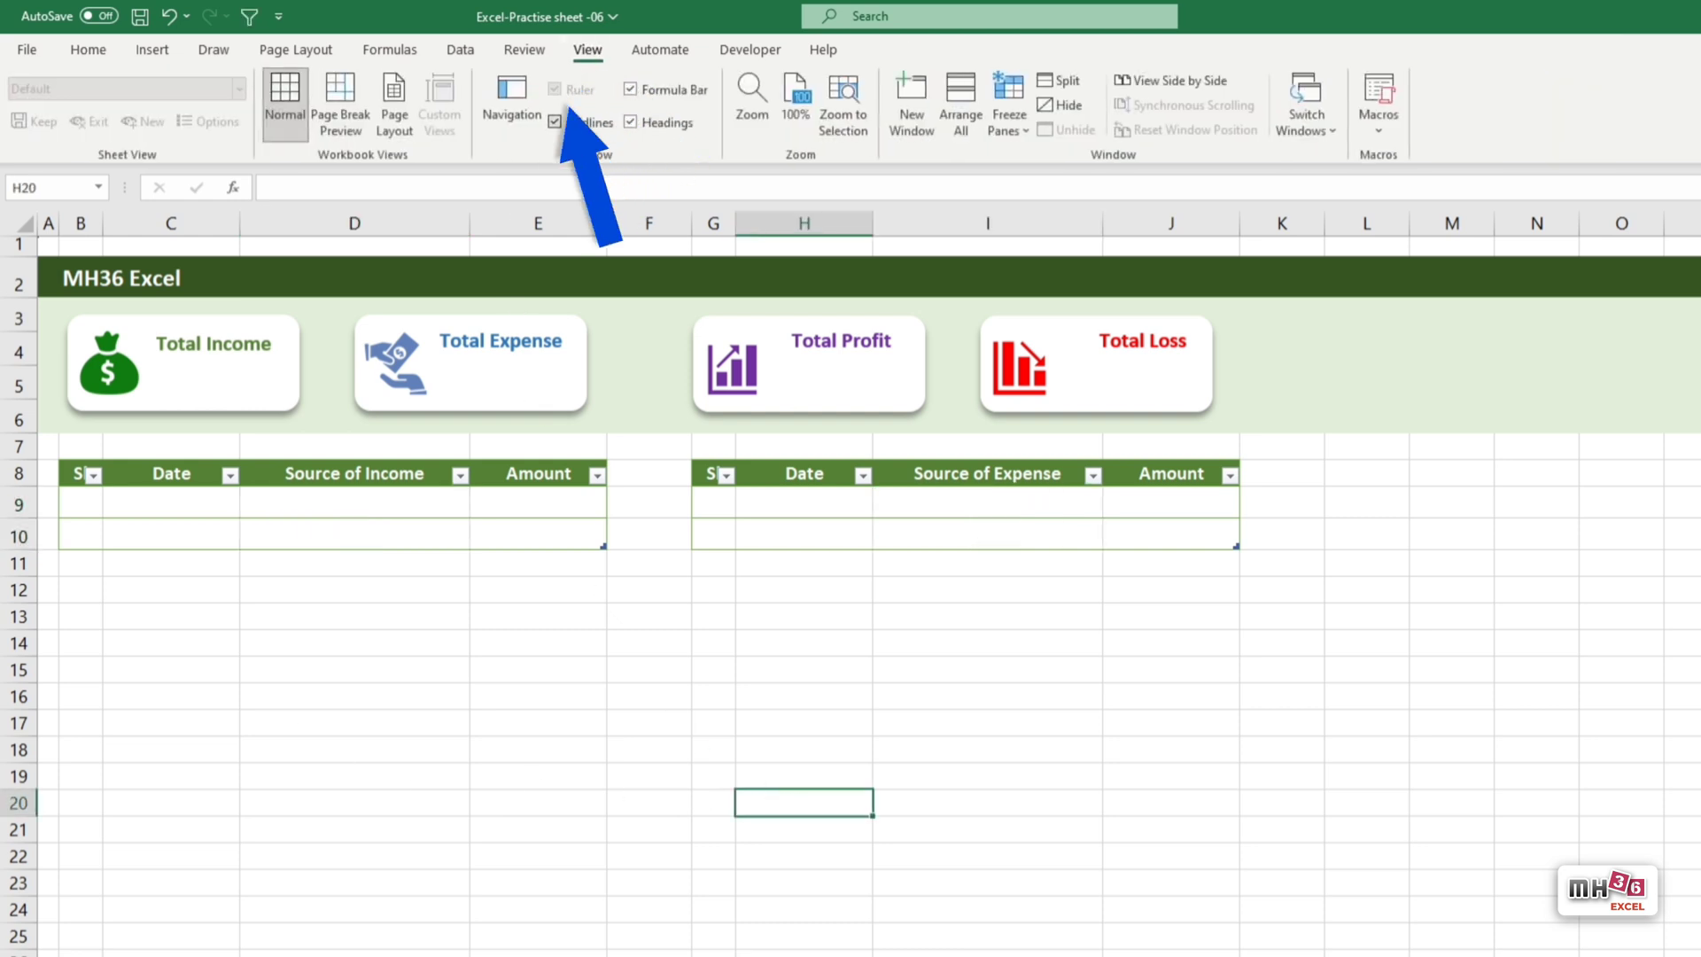
left_click(555, 122)
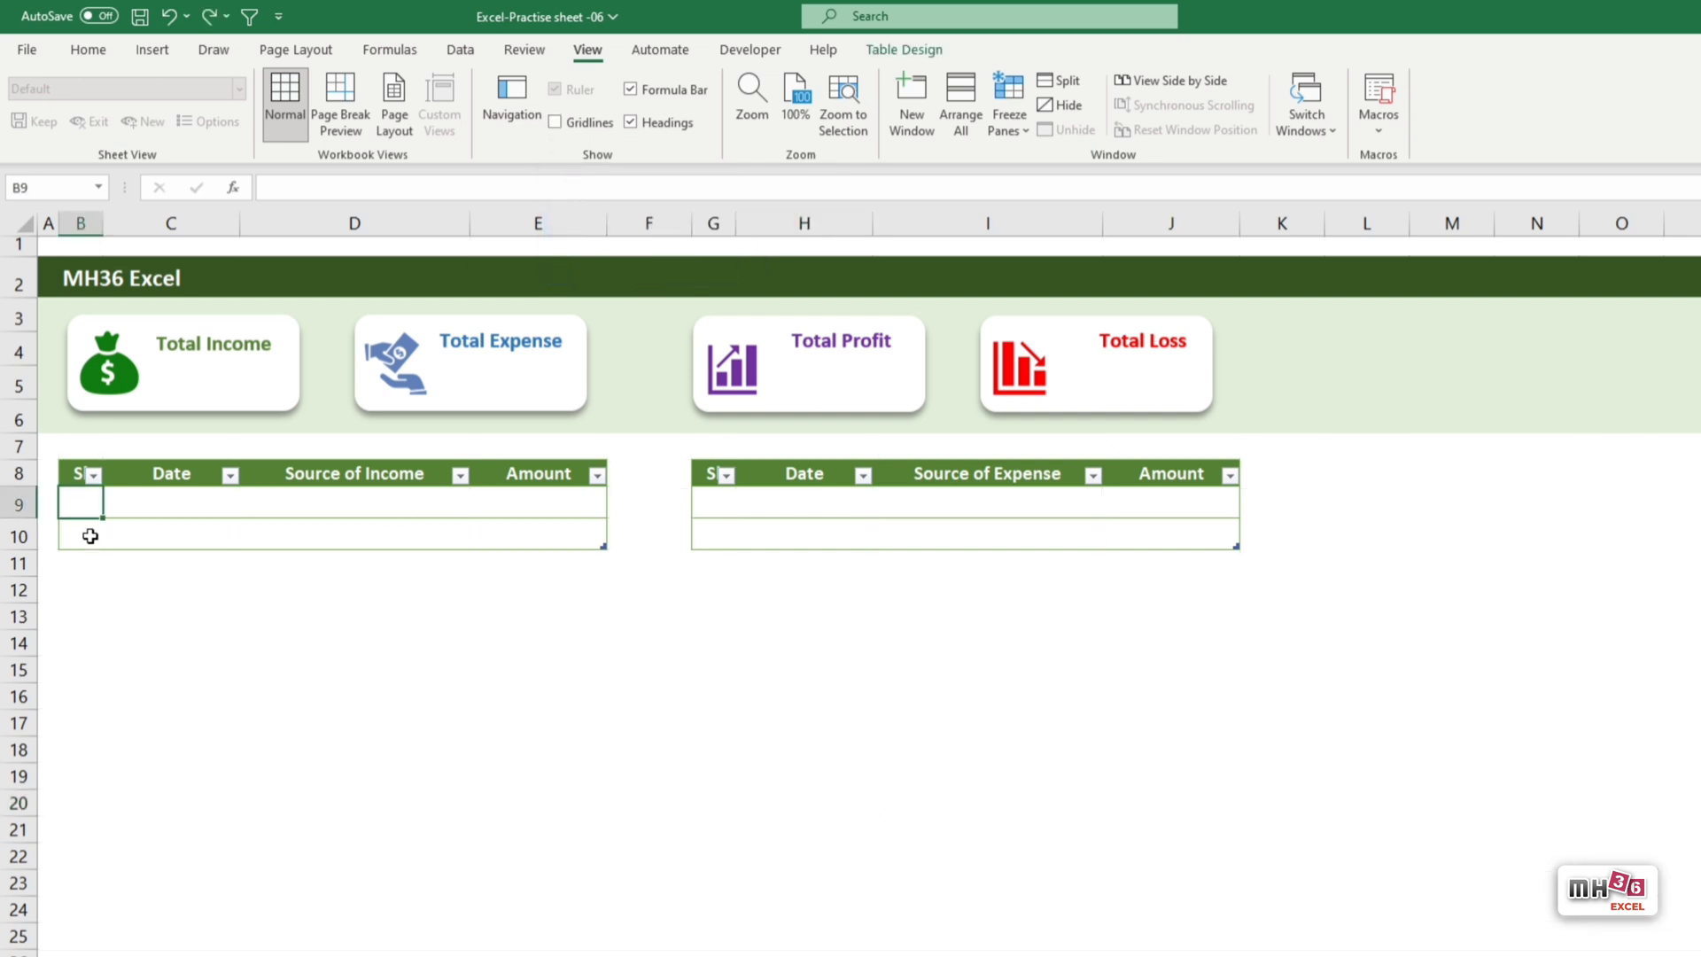
left_click_drag(75, 505, 516, 532)
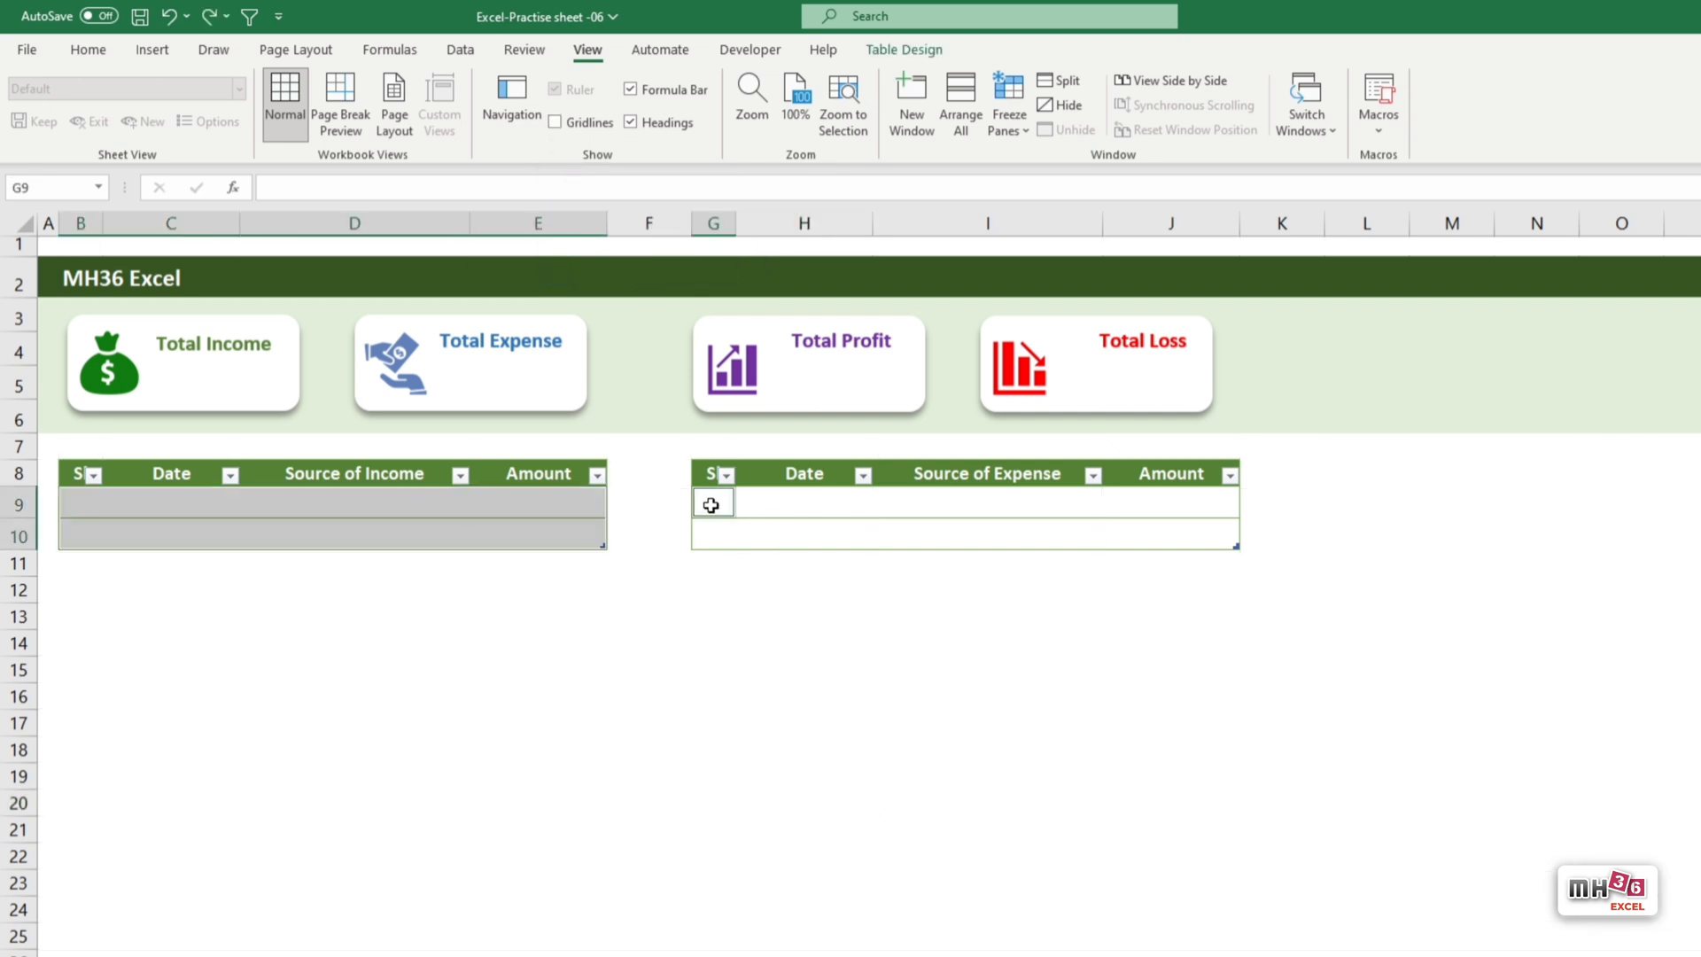
left_click_drag(709, 501, 1178, 535)
left_click(86, 55)
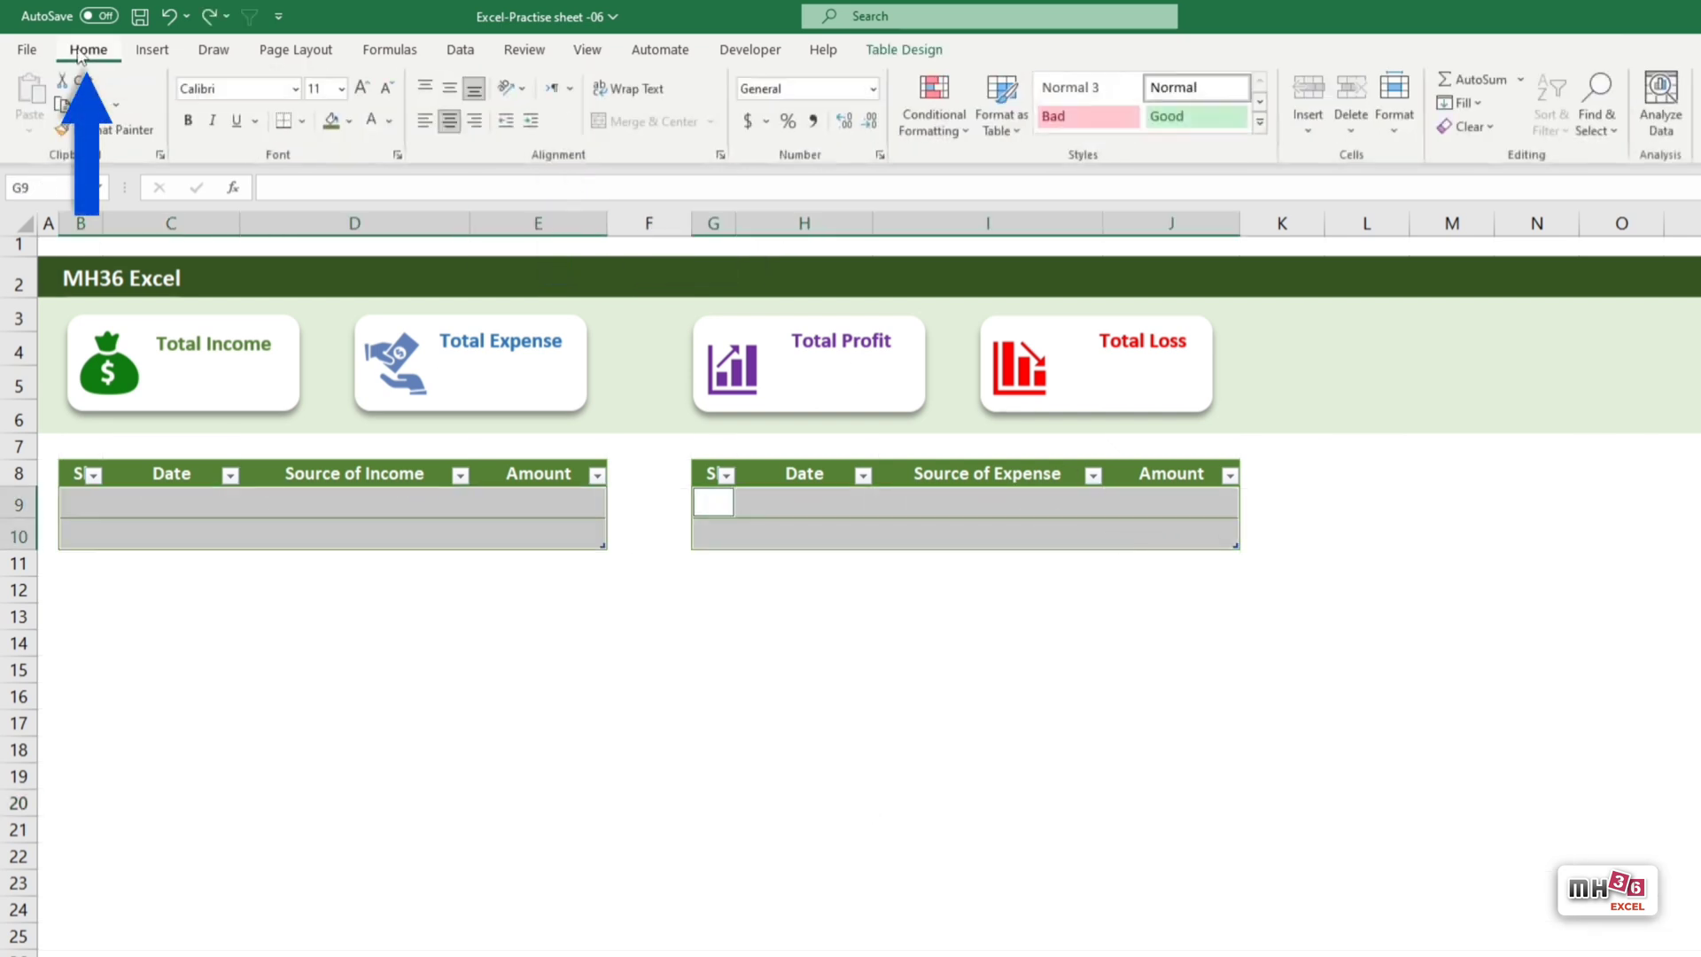
Make both table bodies dark green and enter 1, 2/7/23, Salary, 35000 in B9:E9.
left_click(389, 120)
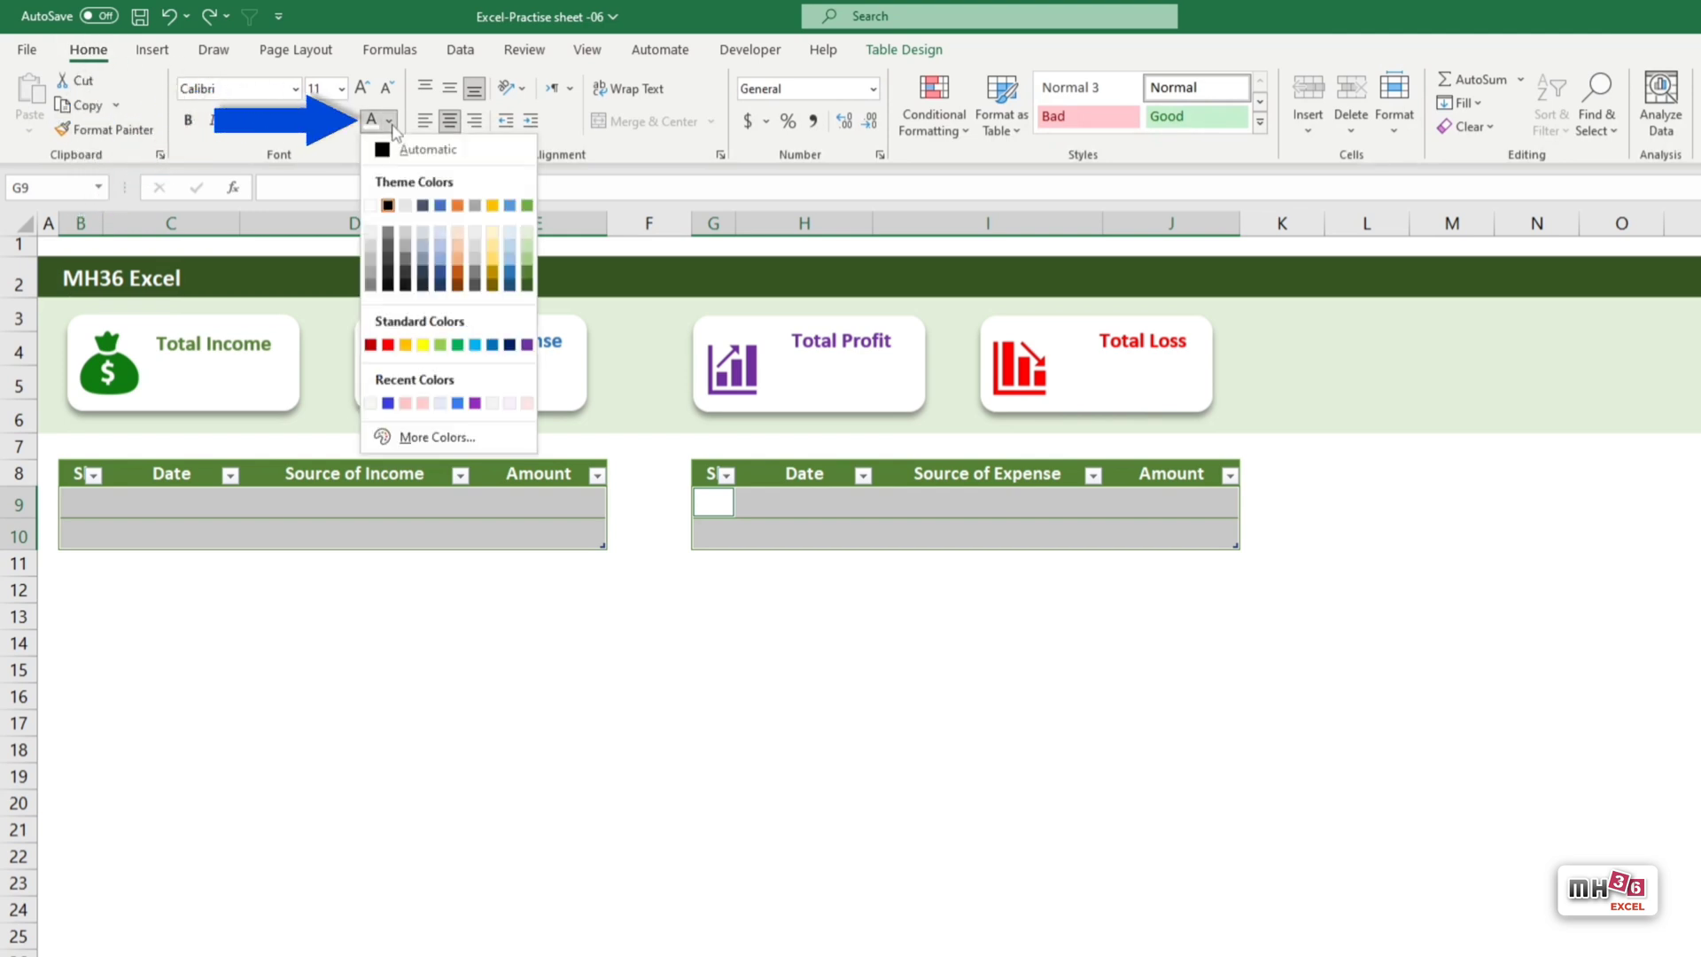
left_click(526, 286)
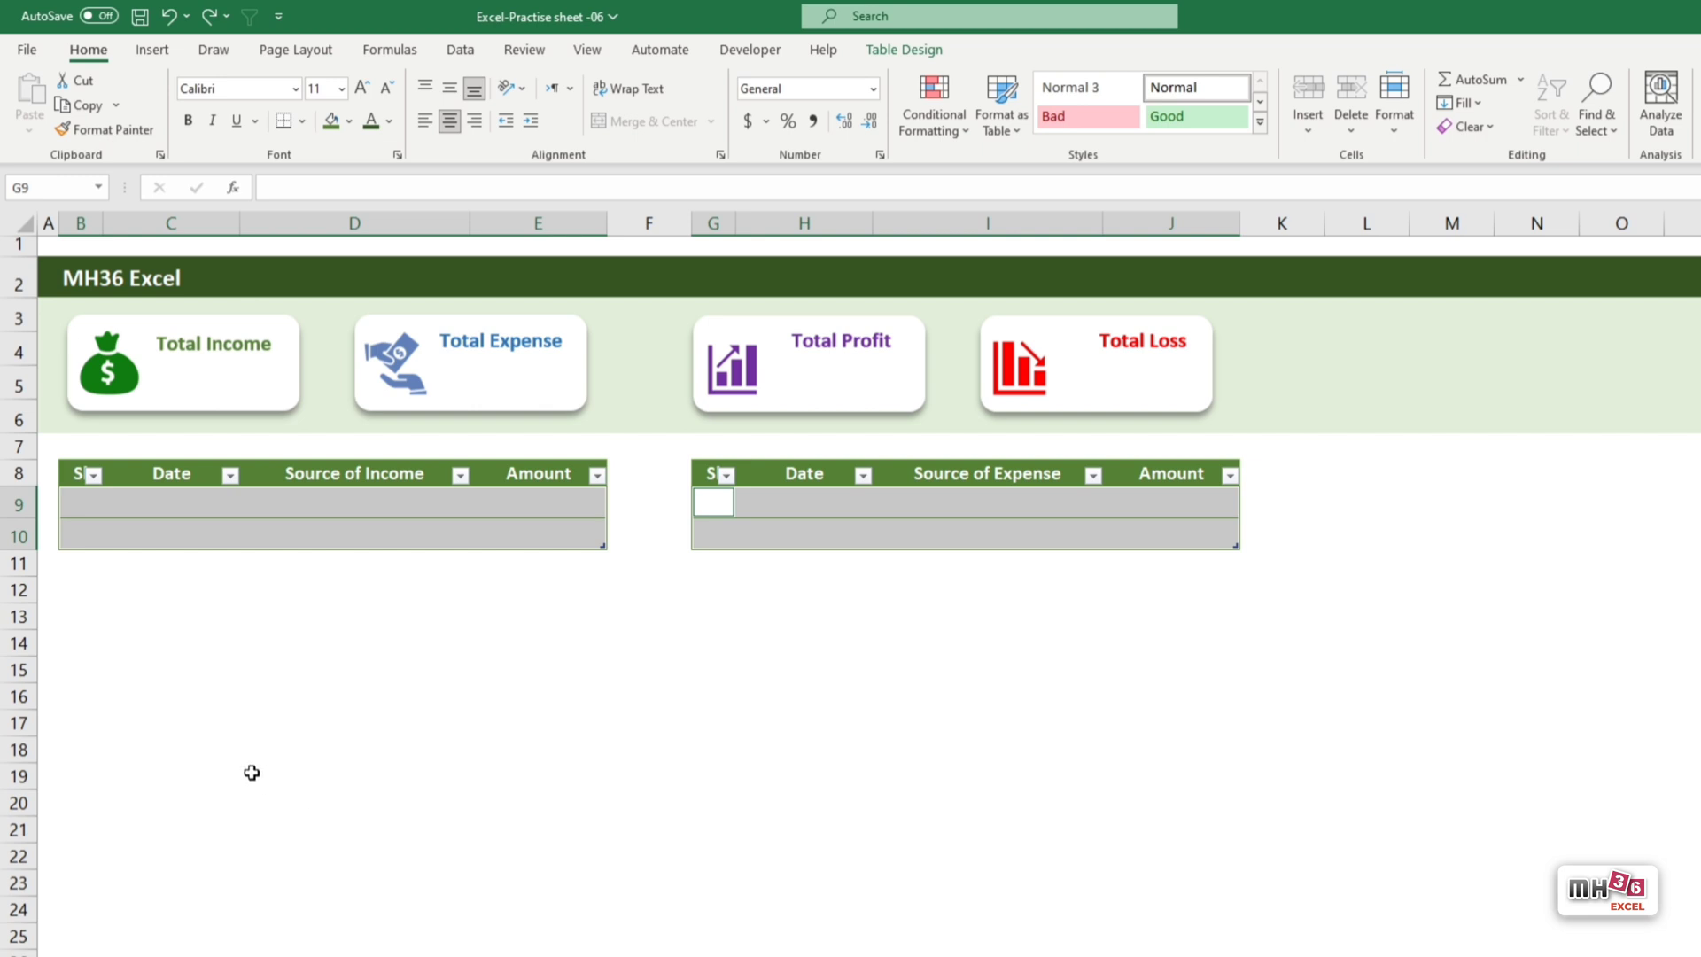
left_click(86, 504)
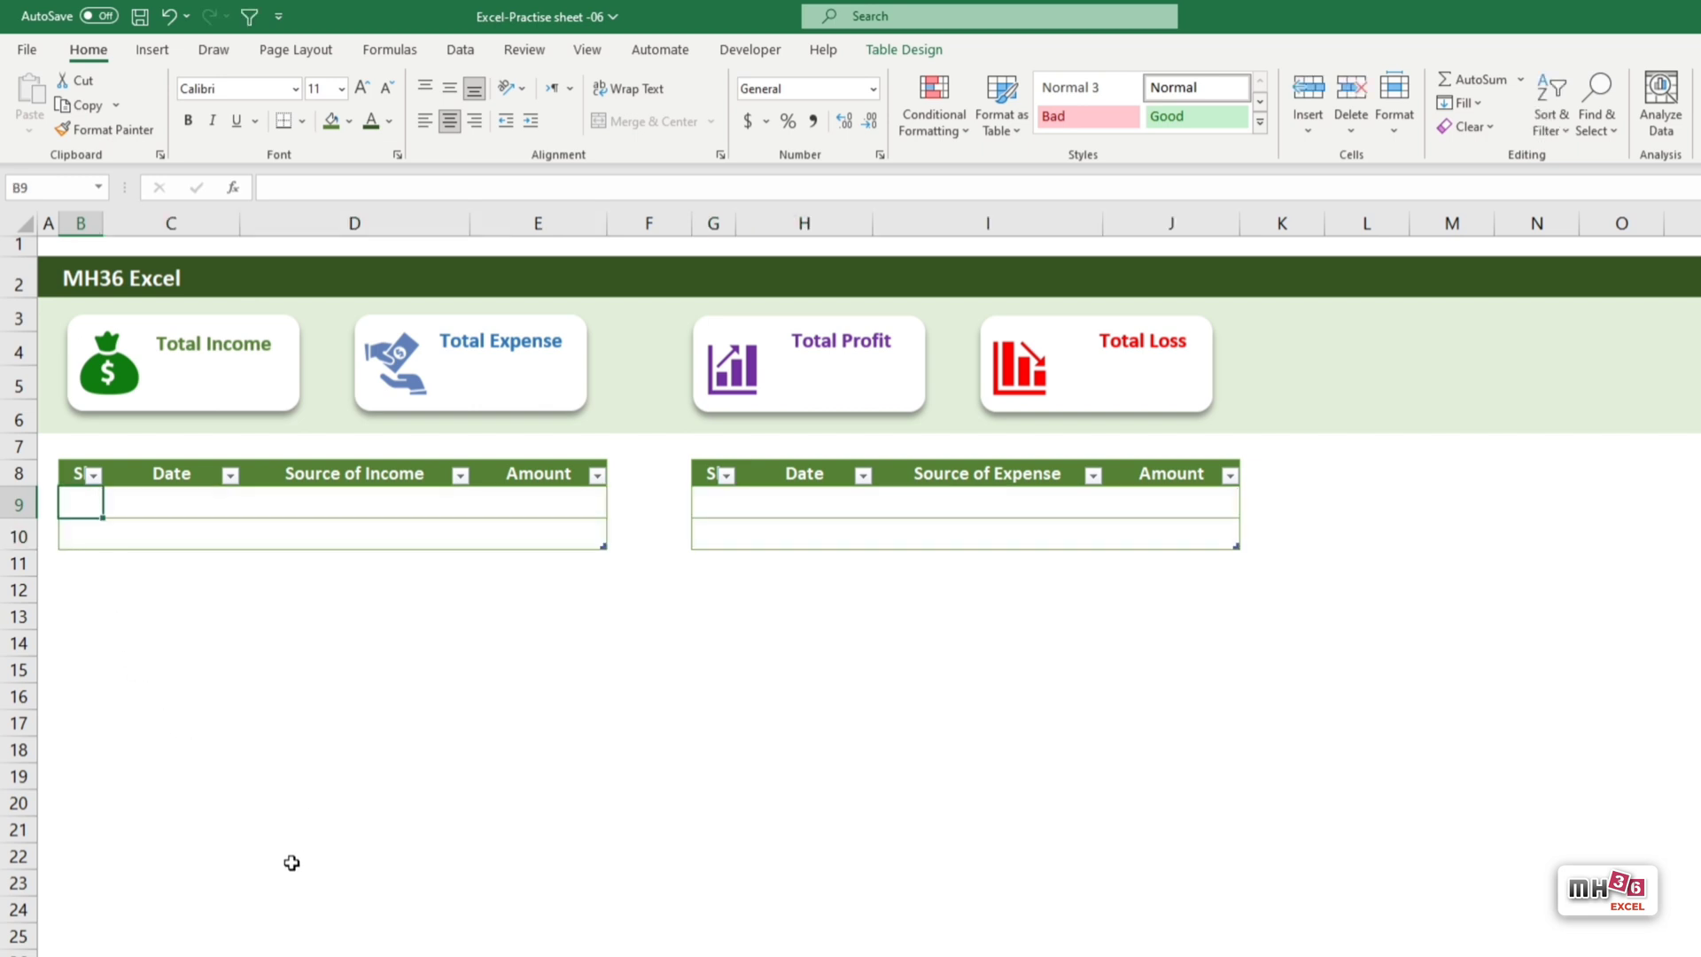
type("1")
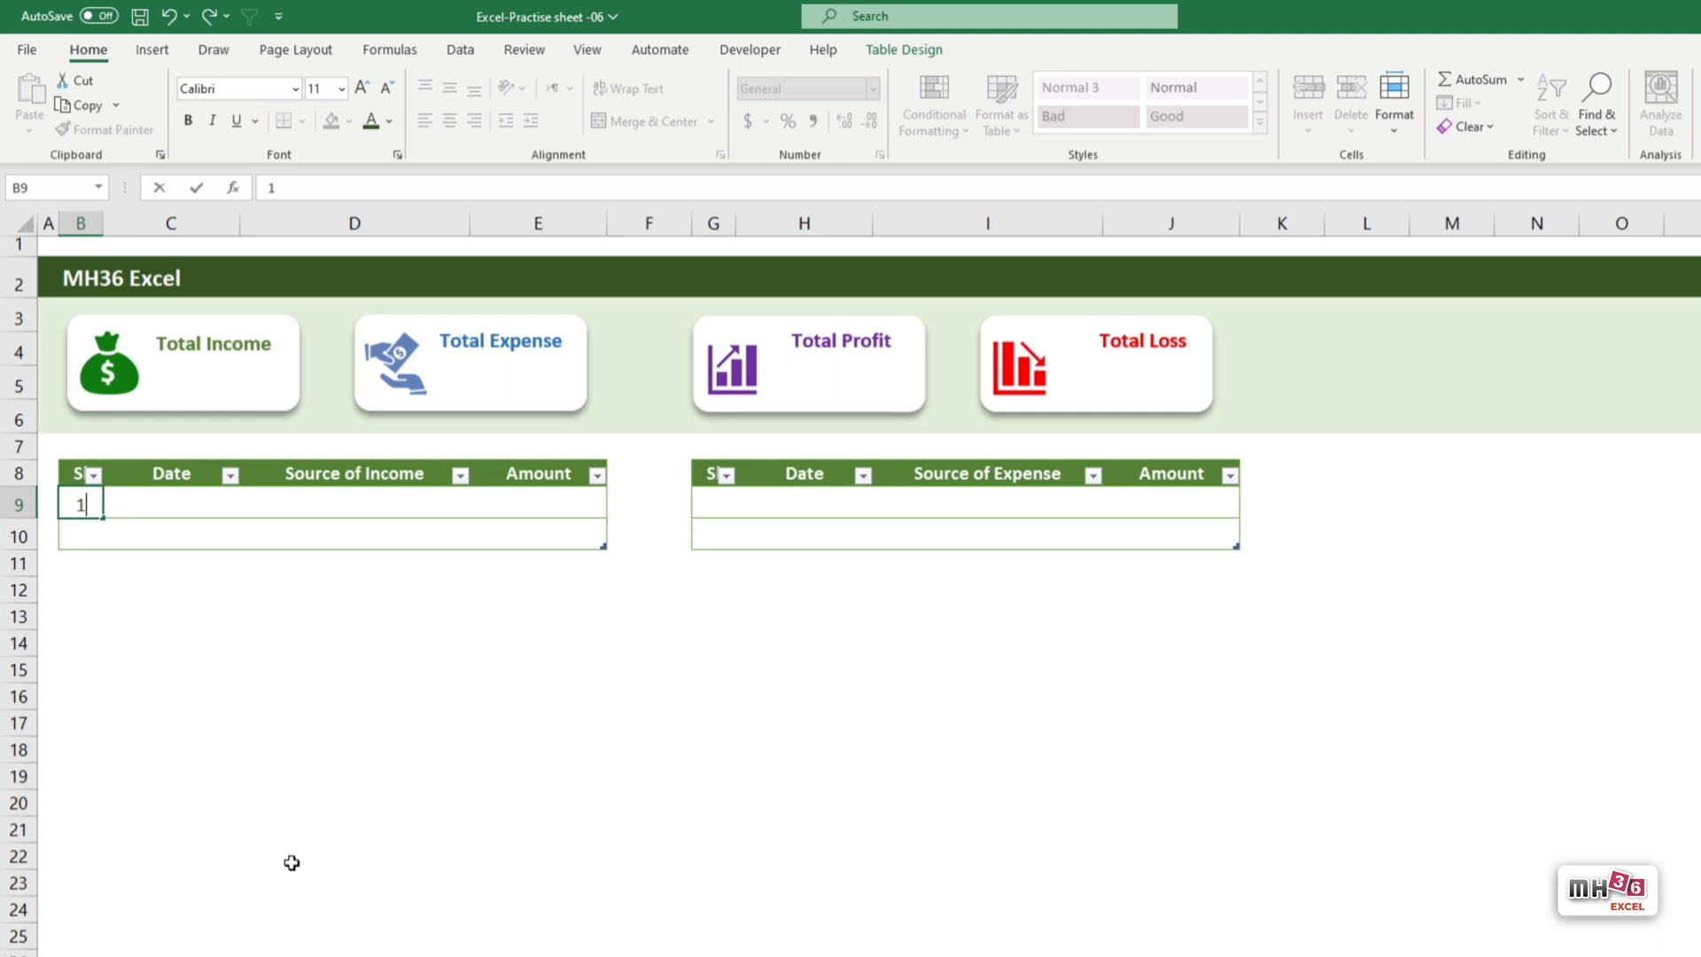
key("Tab")
type("2/")
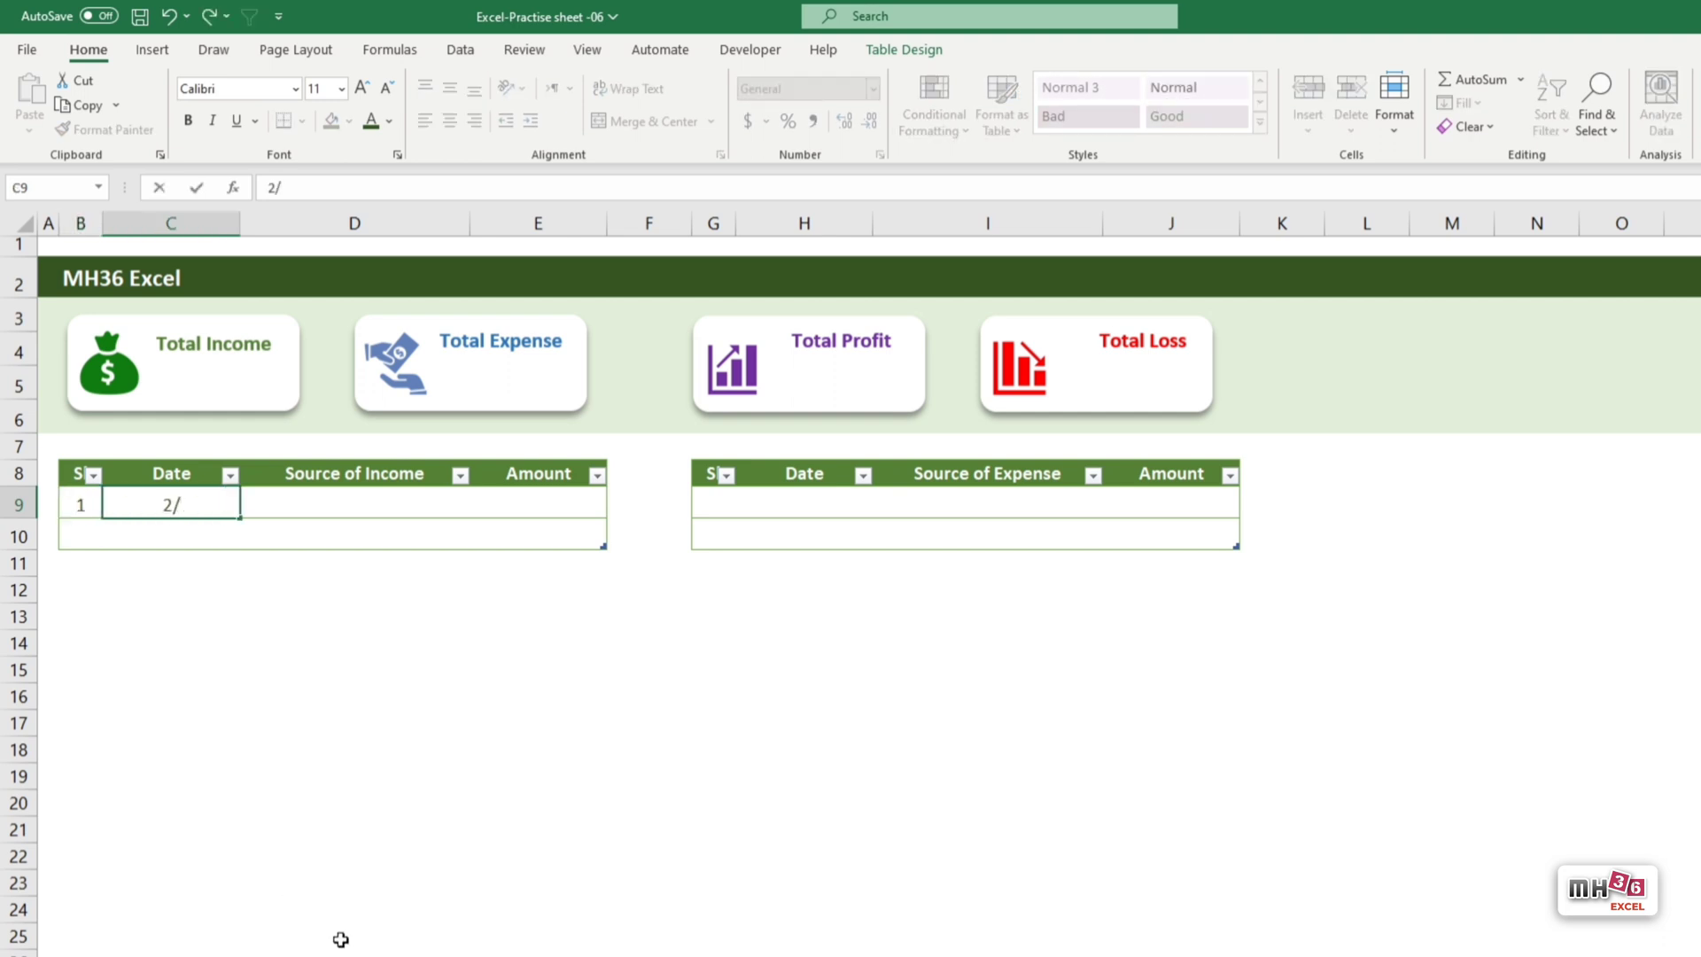
type("7/23")
key("Tab")
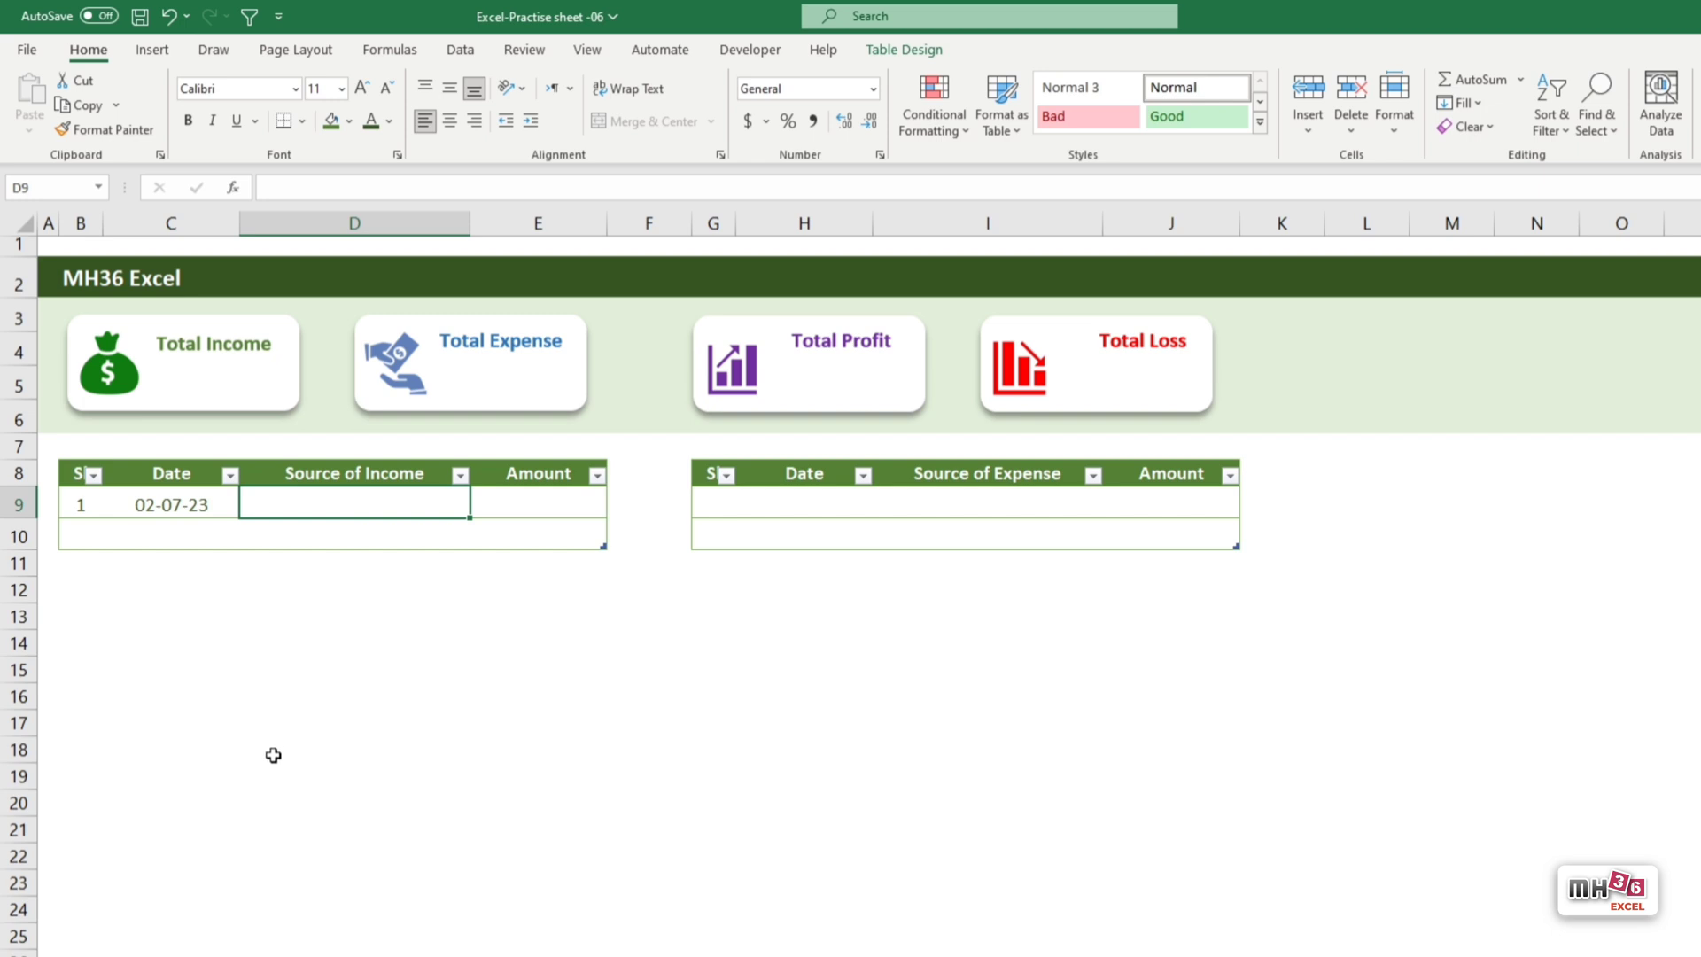
type("Sala")
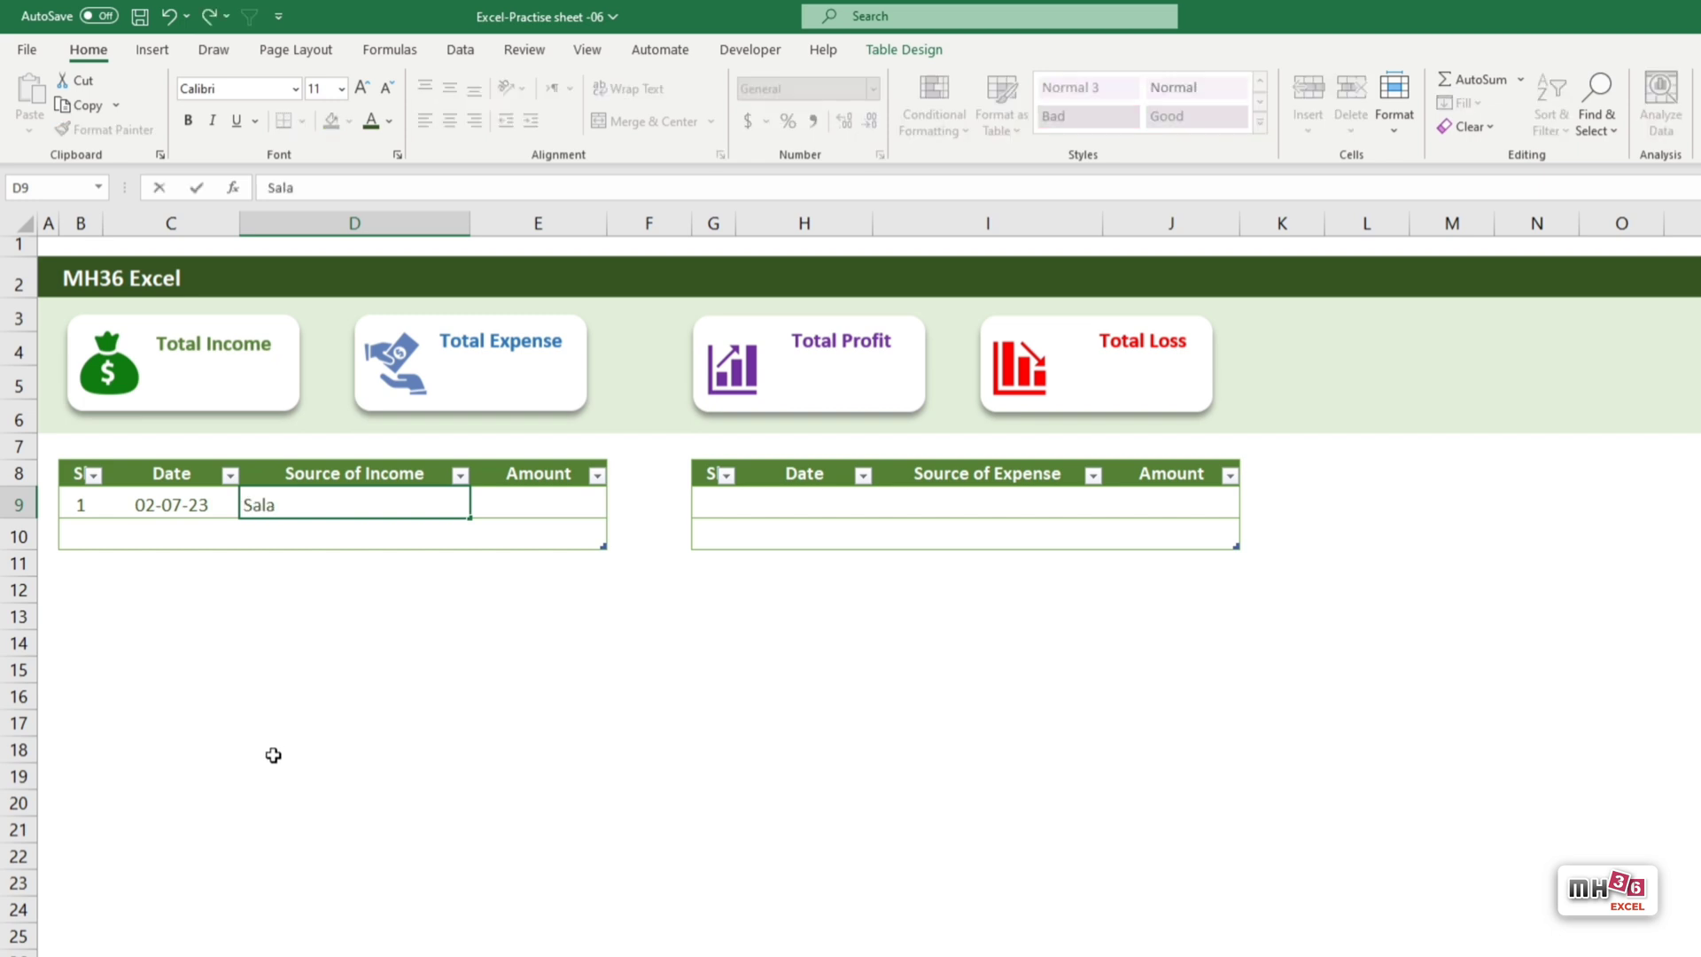
type("ry")
key("Tab")
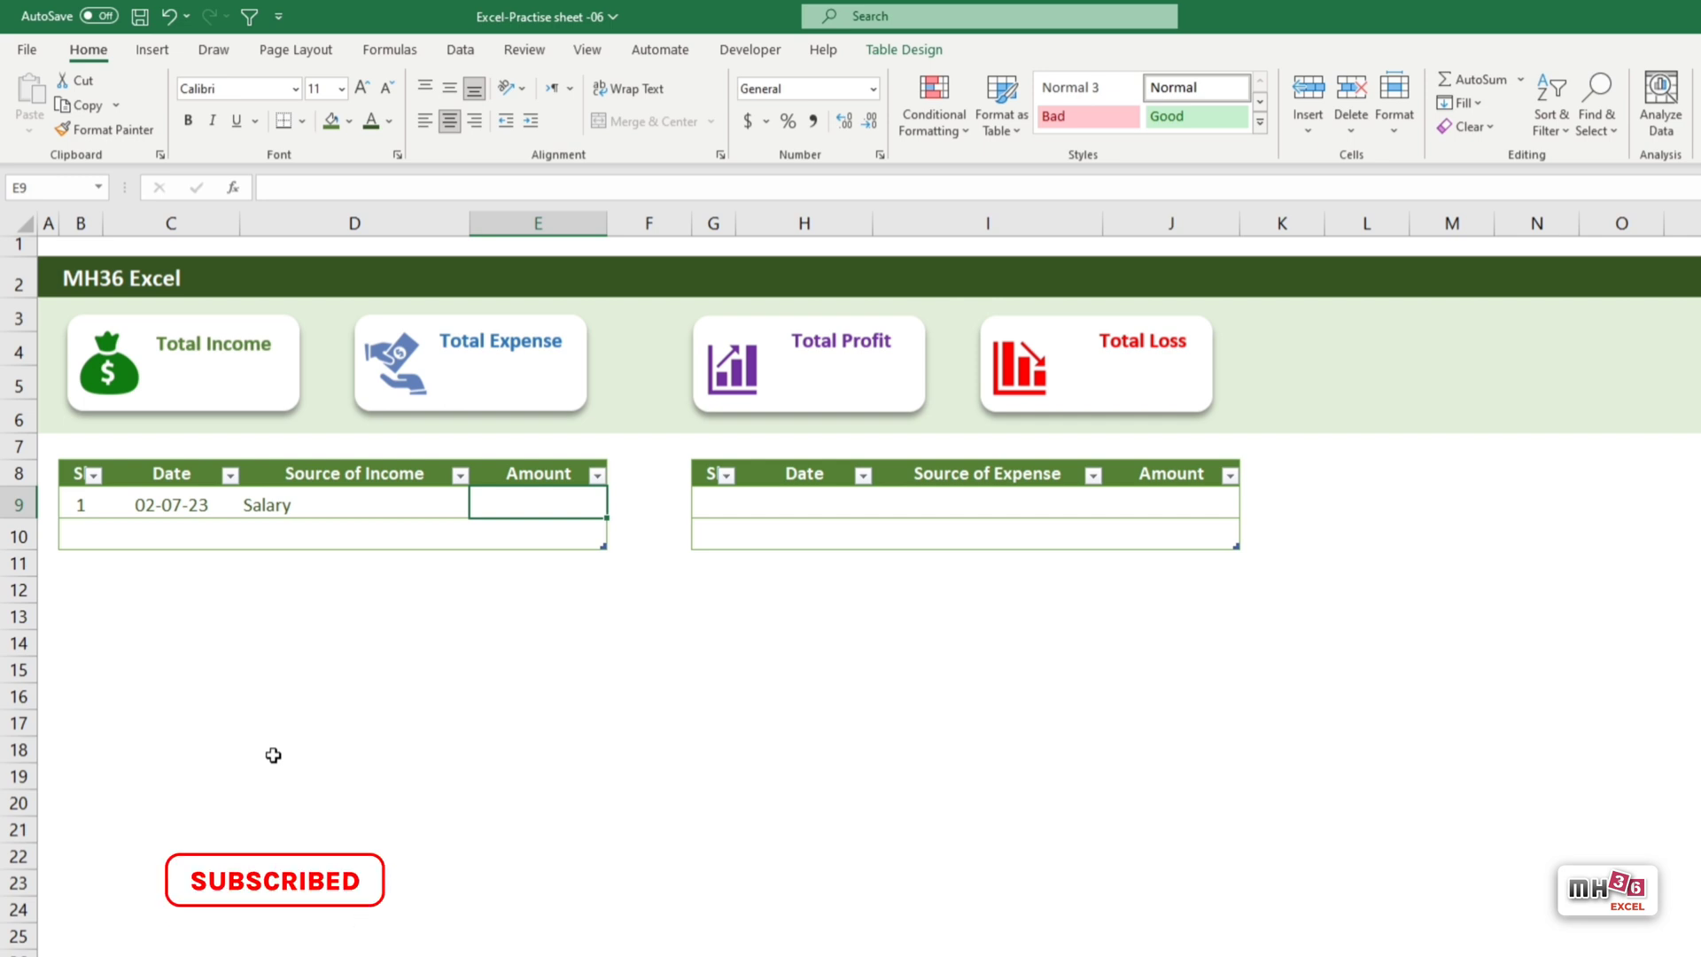
type("35000")
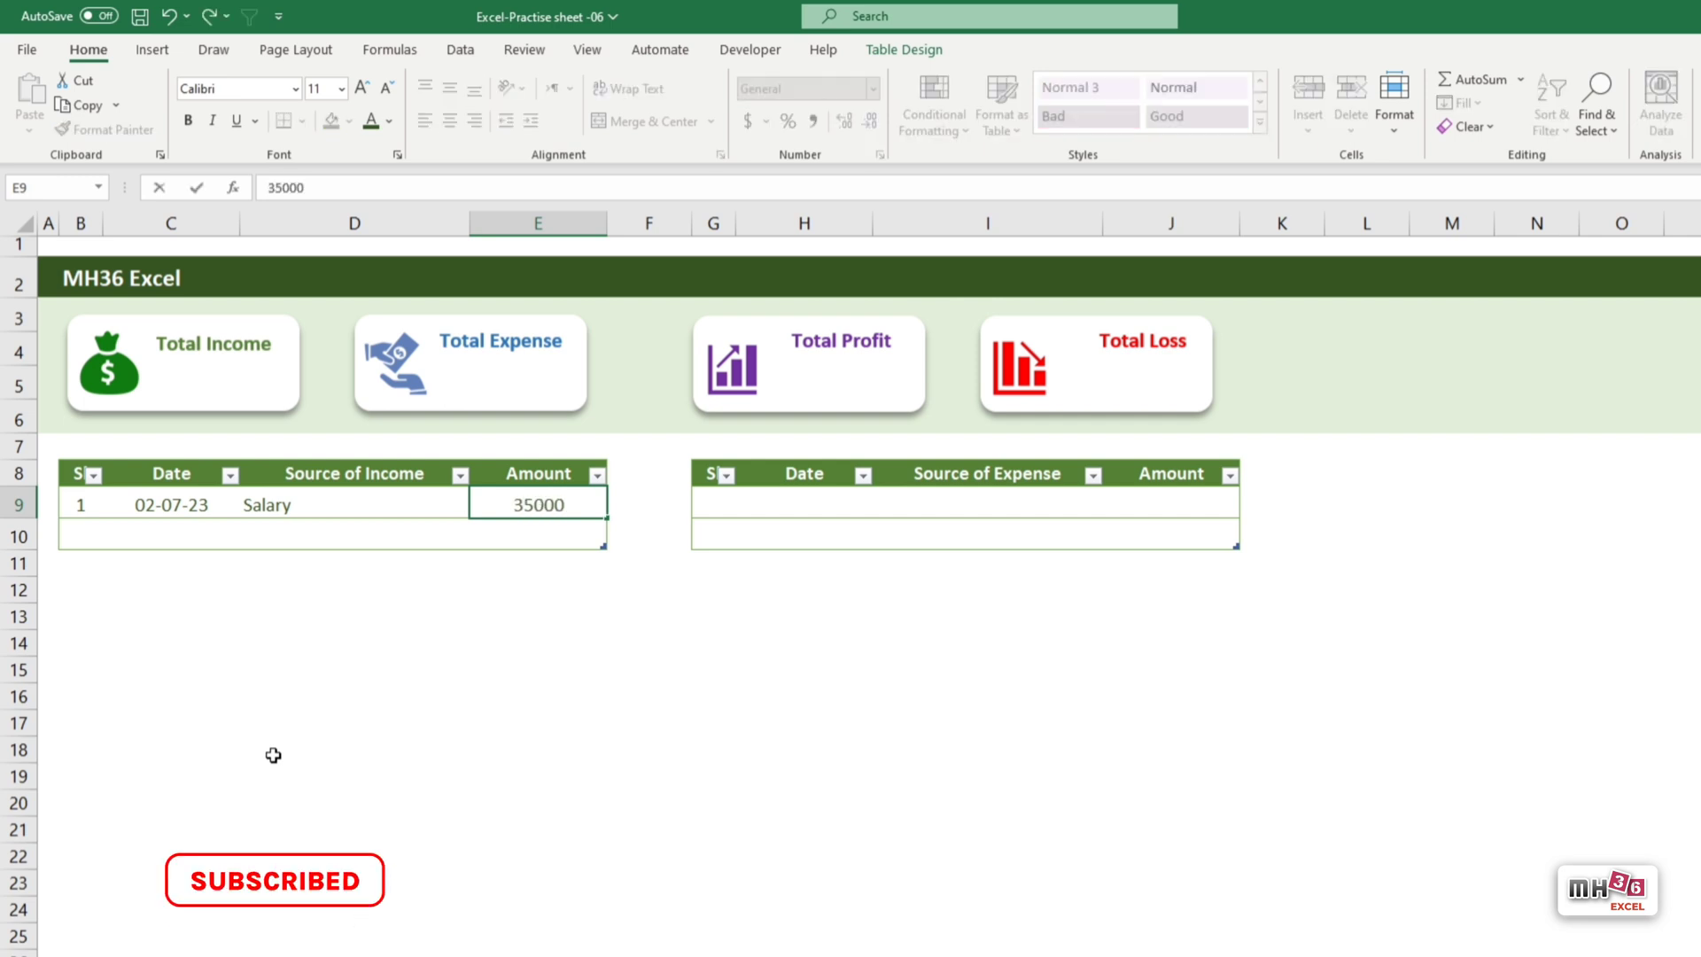
key("Return")
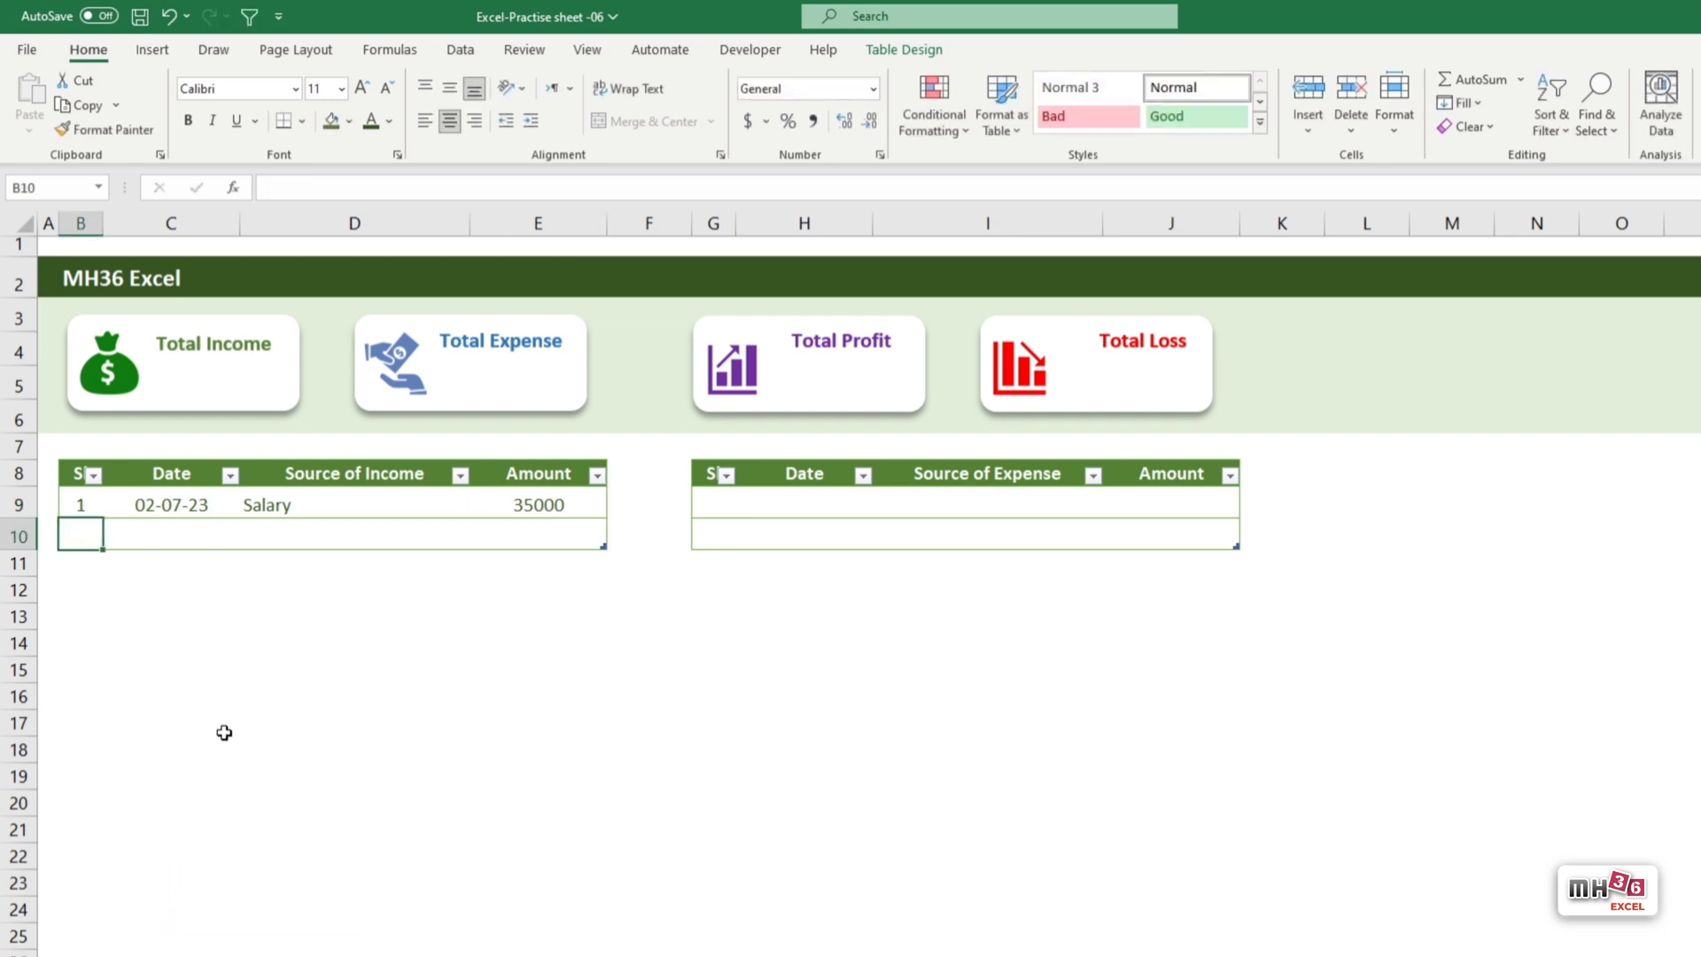
left_click_drag(197, 506, 195, 533)
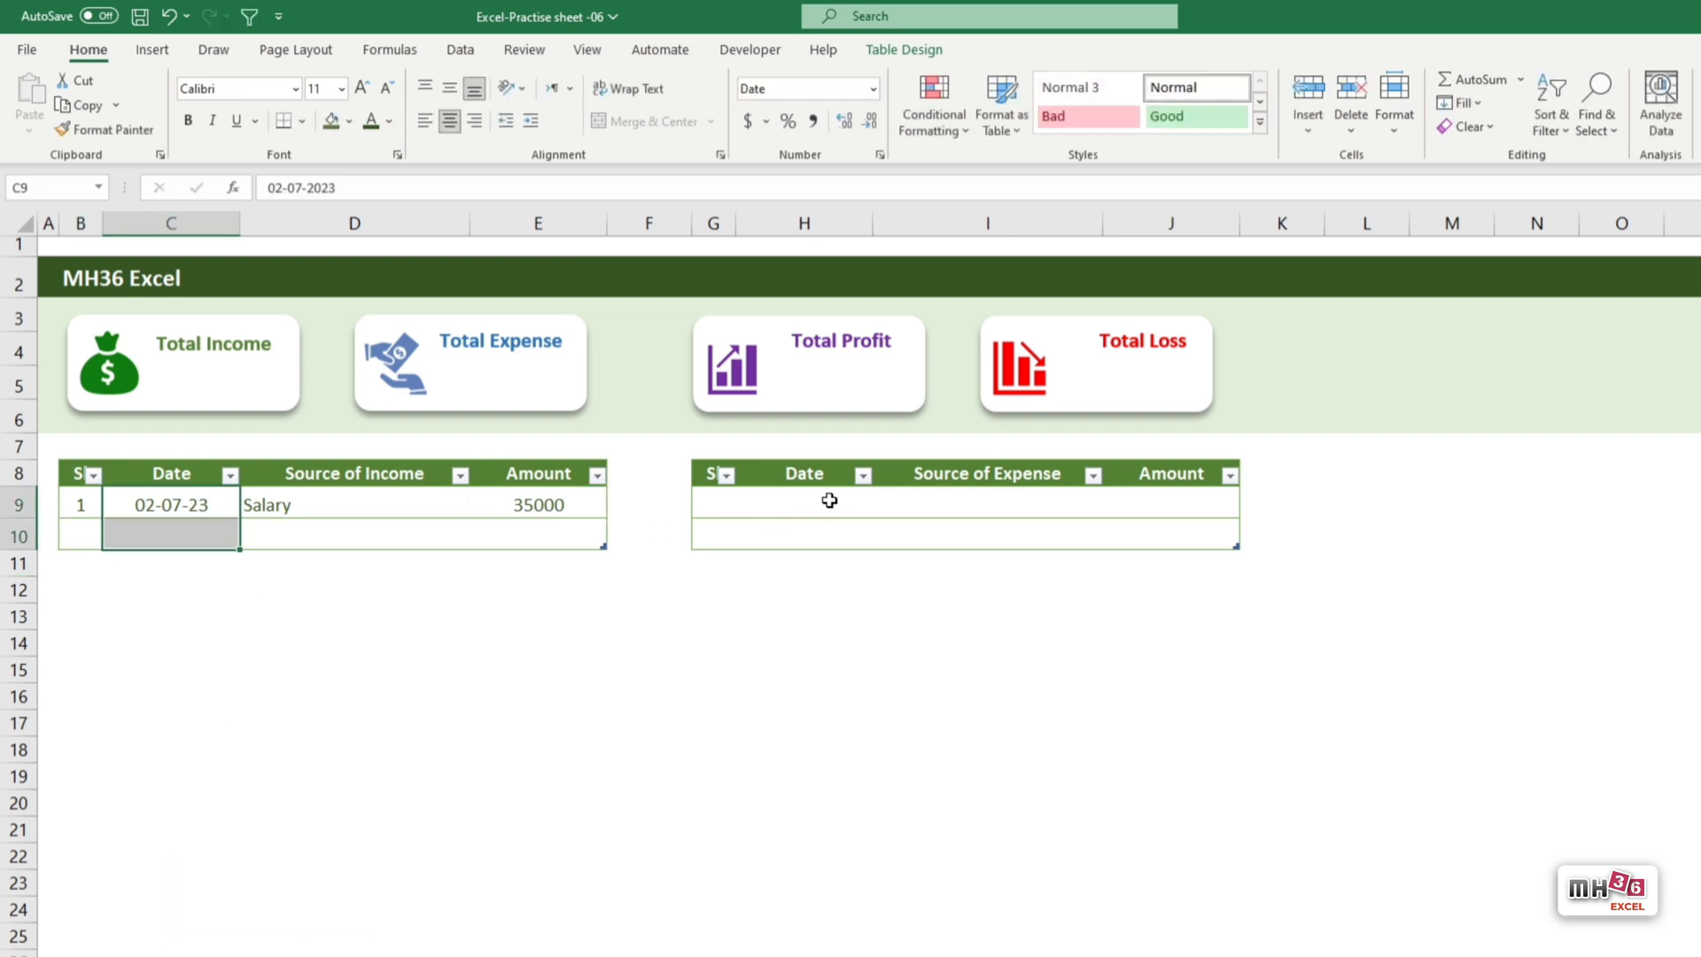
left_click_drag(824, 501, 834, 537)
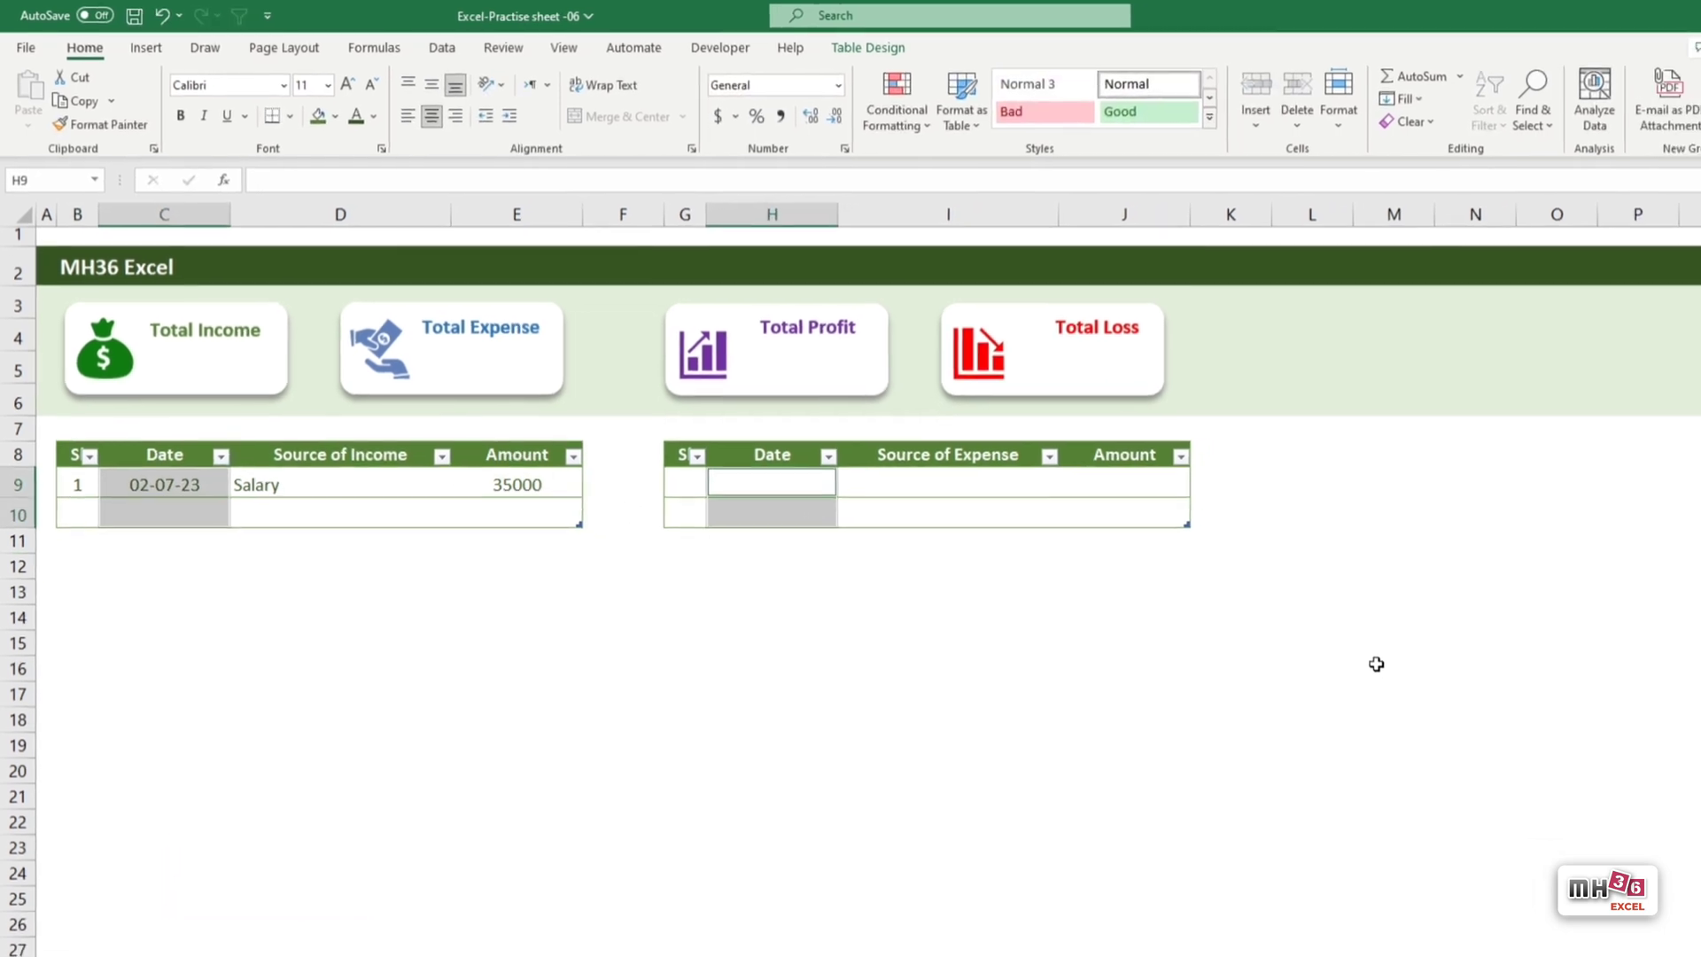
Give the Date cells a custom day-month-four-digit-year format, showing 02-07-2023.
key("ctrl+1")
left_click(1238, 648)
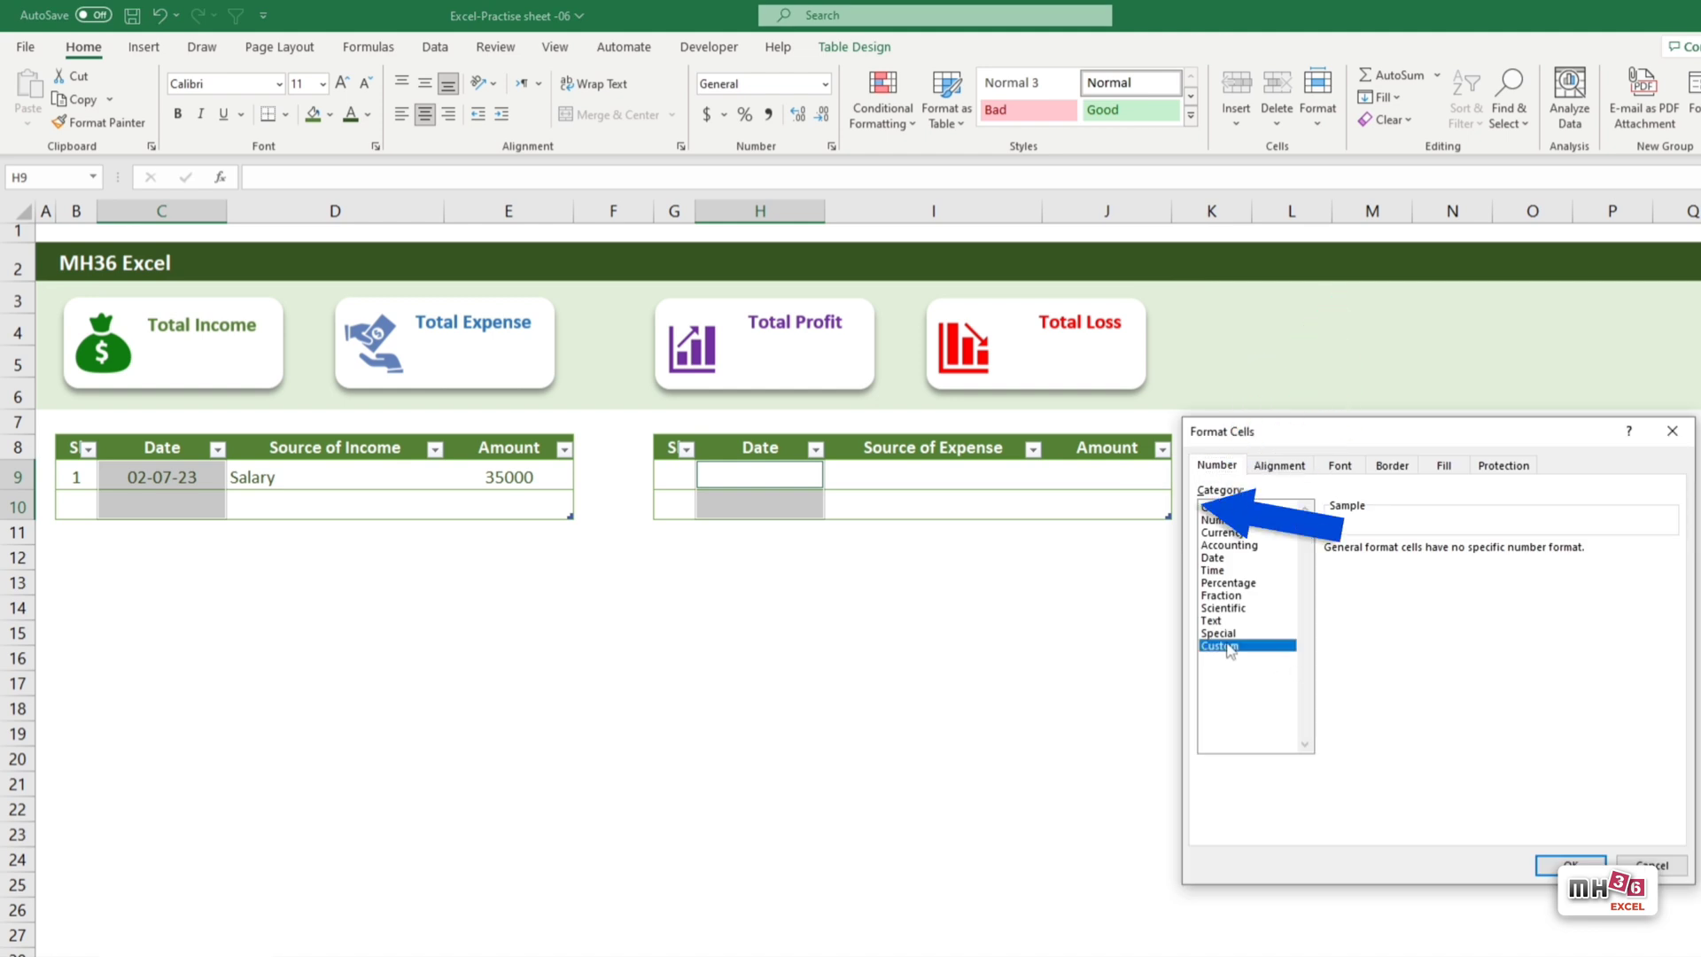
left_click(1387, 582)
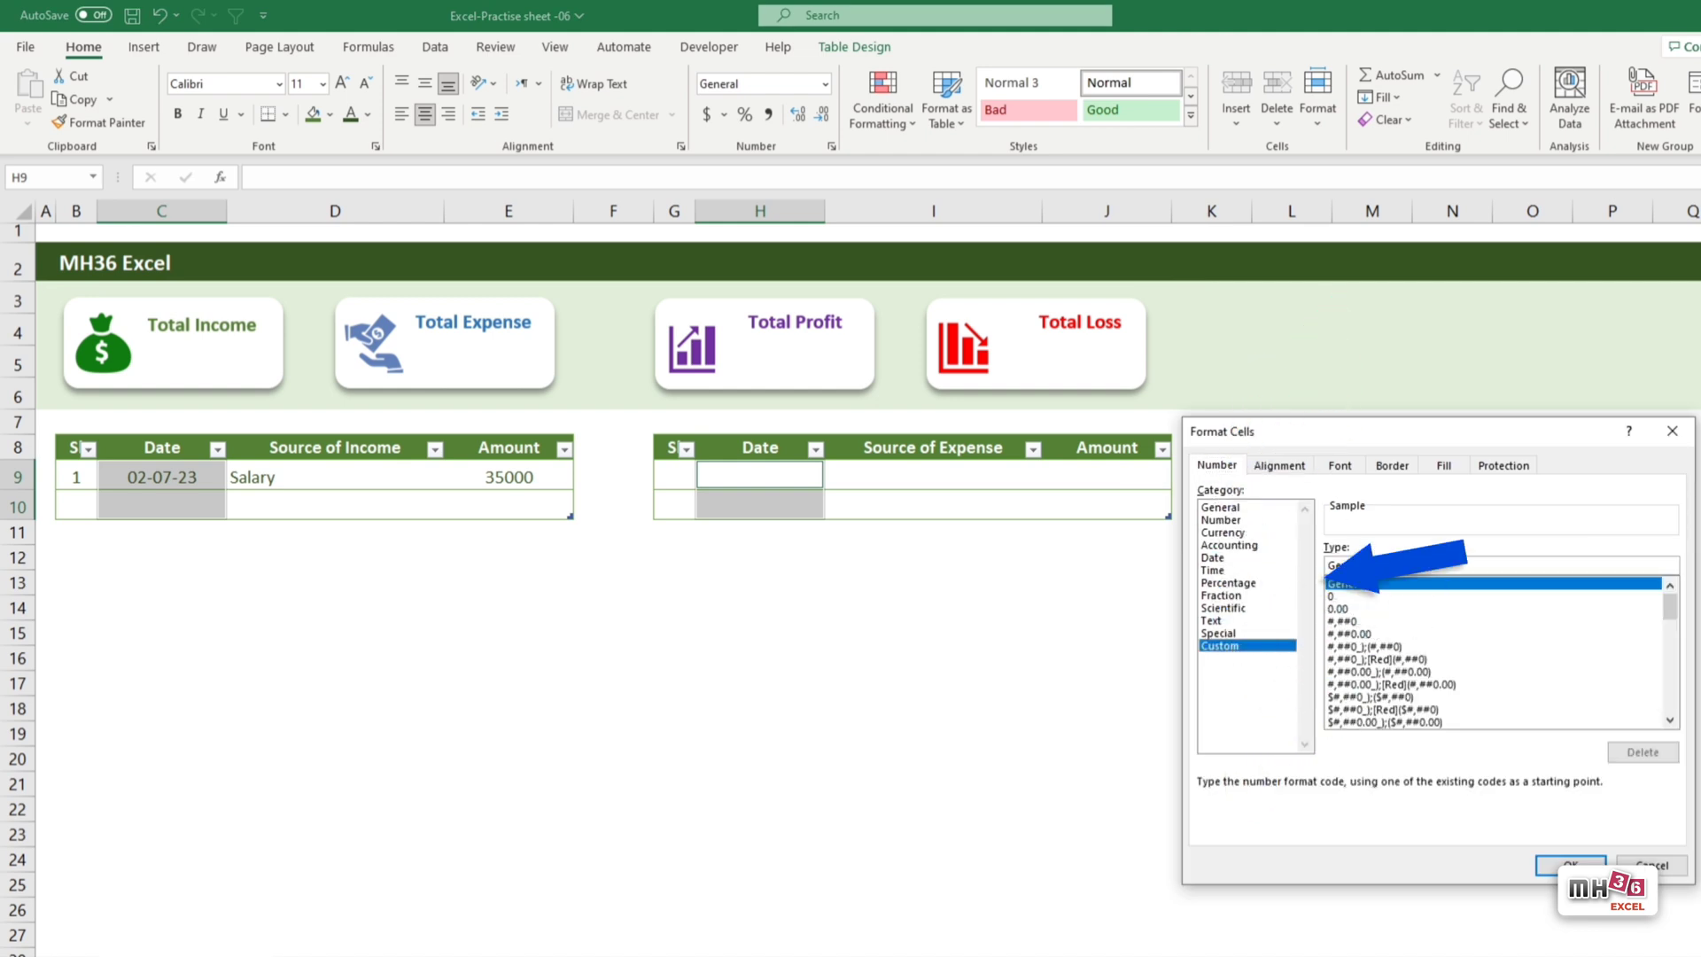
type("d-mm")
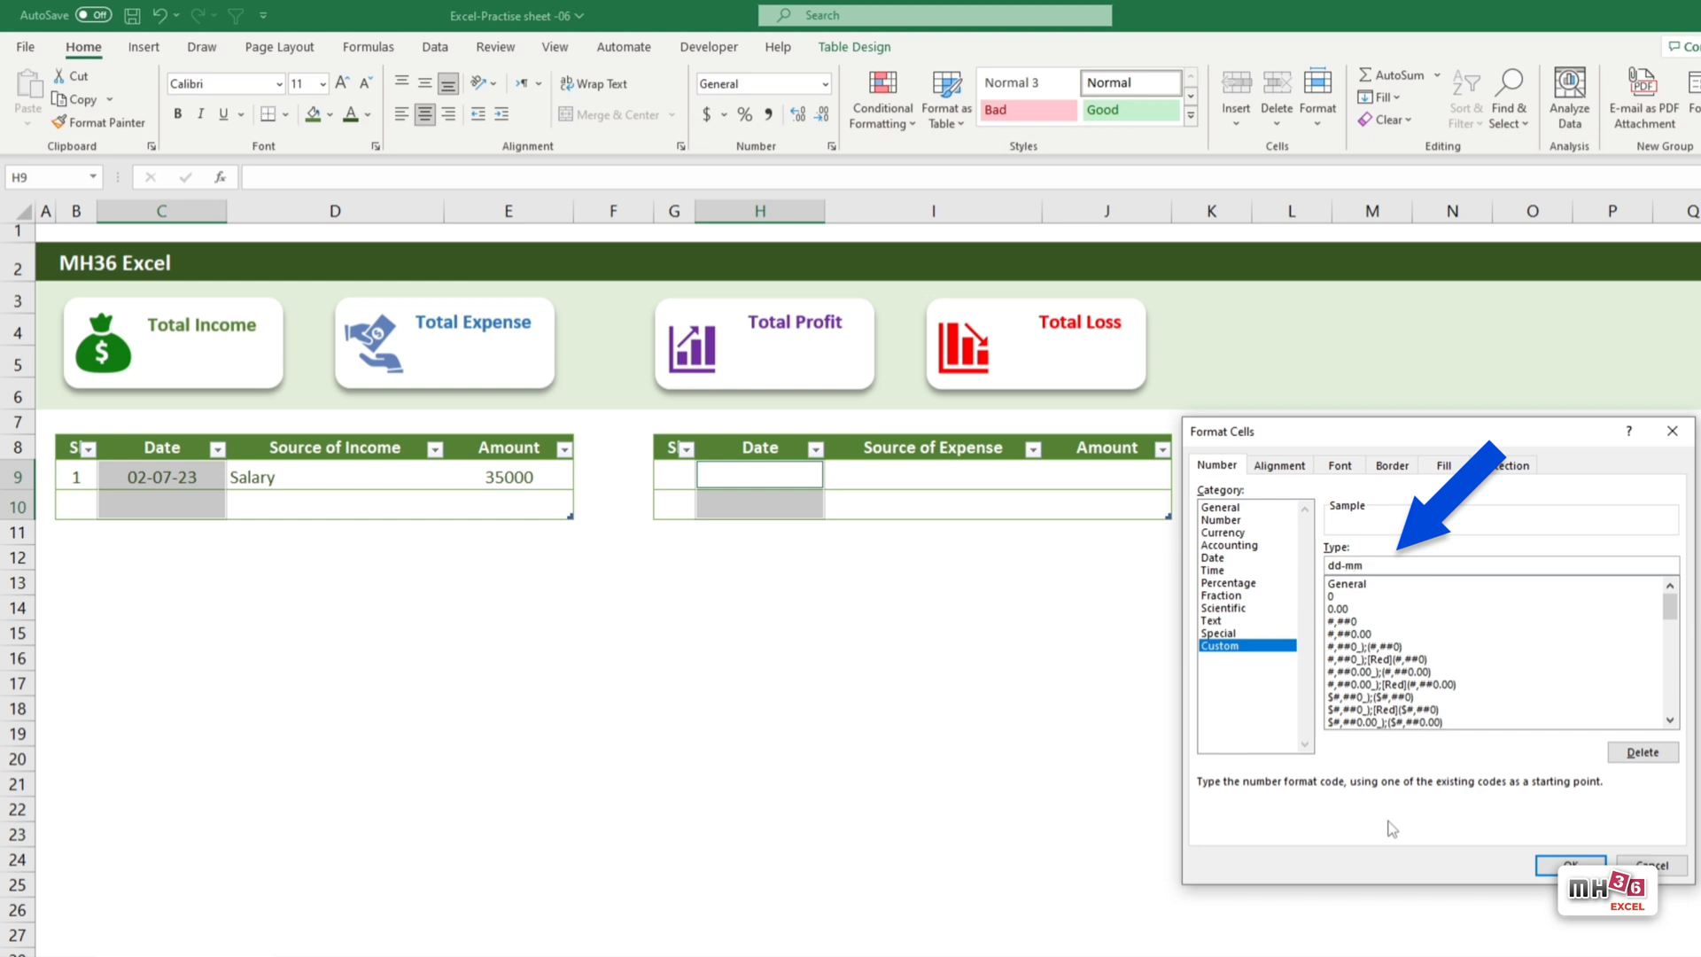
type("-yyyy")
left_click(1569, 864)
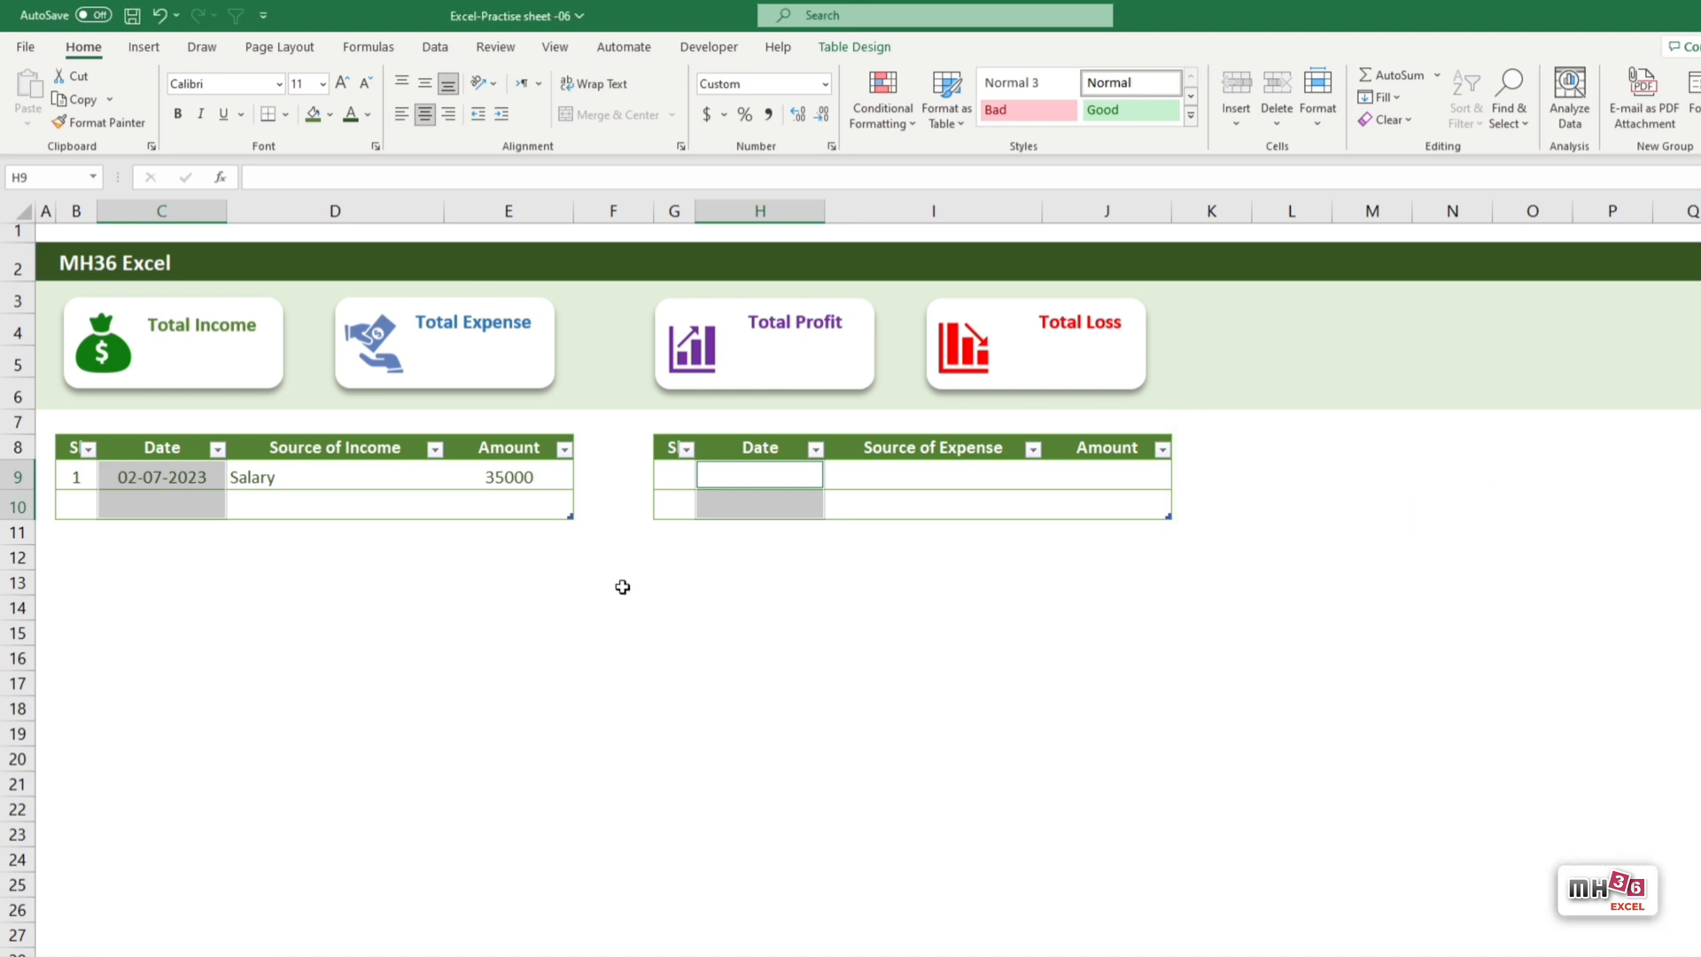
left_click_drag(548, 478, 543, 501)
left_click_drag(1124, 478, 1123, 504)
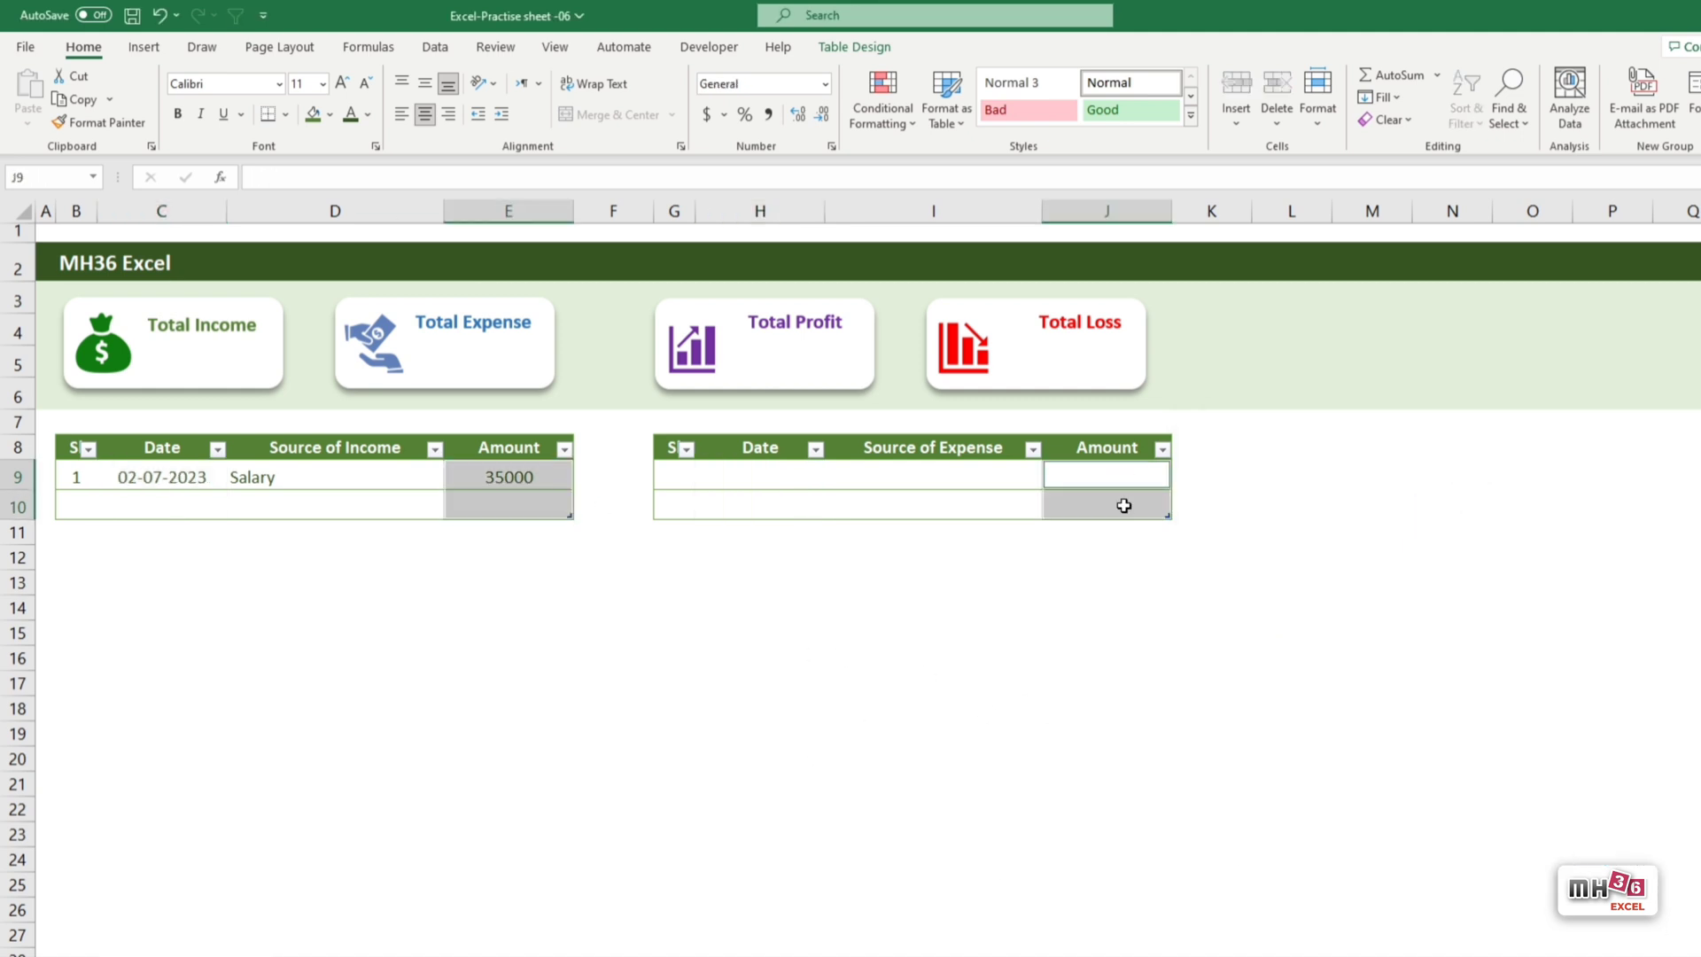
Format the selected Amount cells as Currency with the ₹ Malayalam symbol as a custom format.
key("ctrl+1")
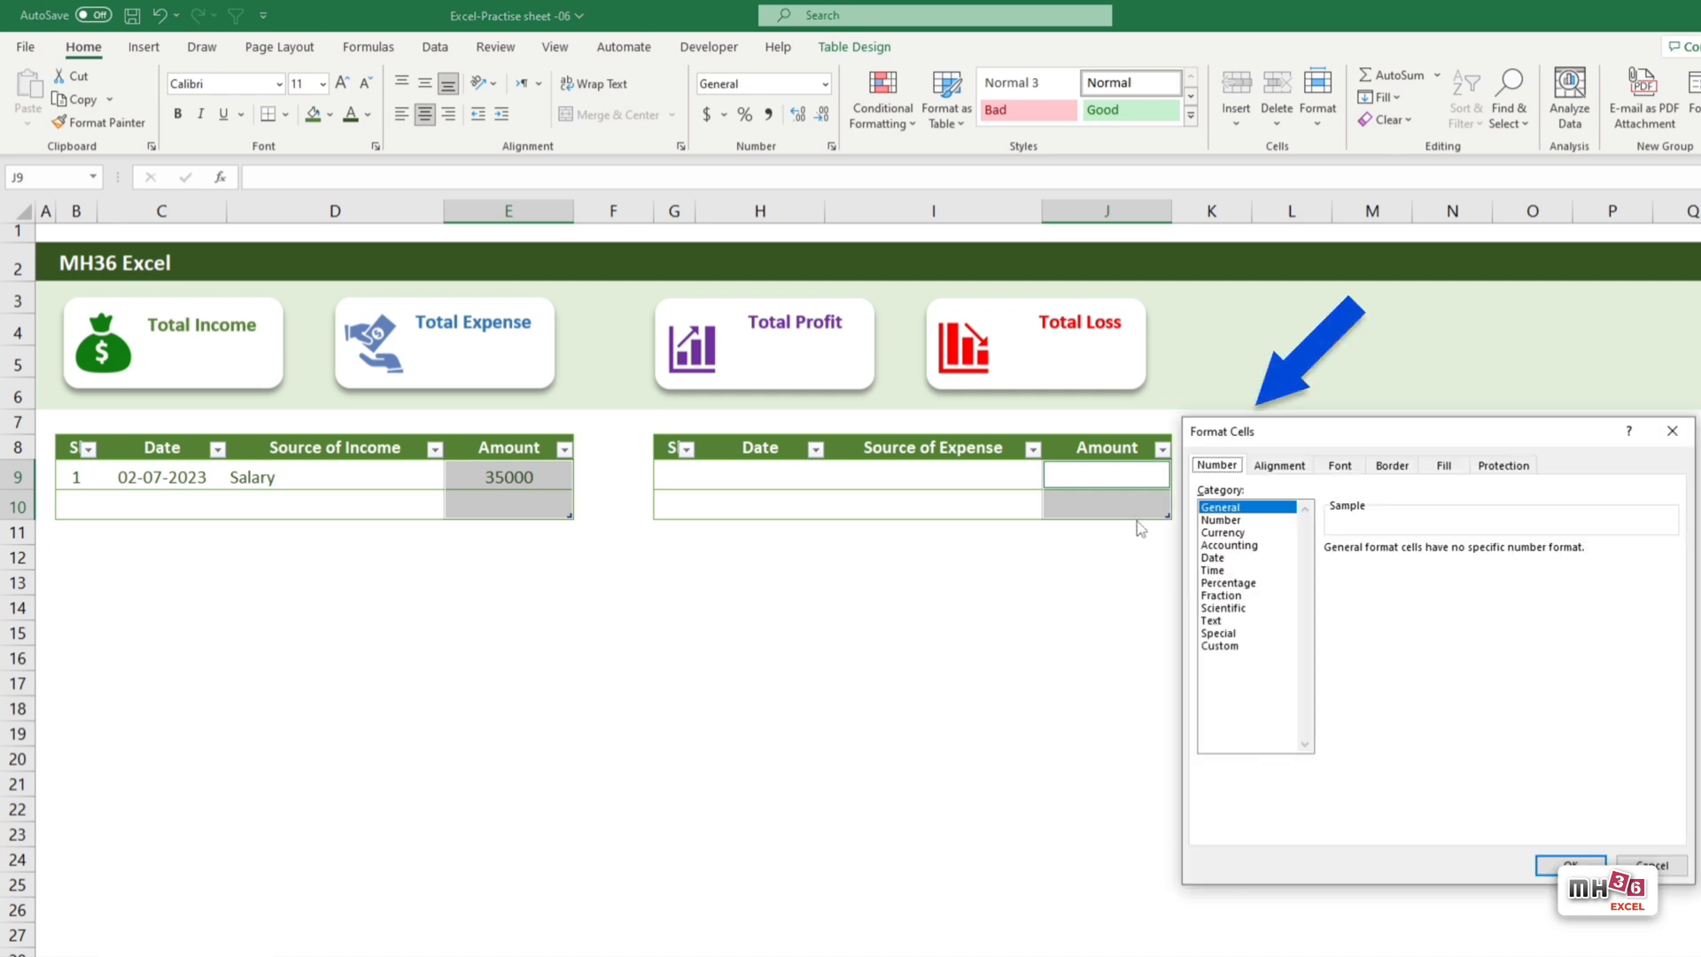
left_click(1224, 532)
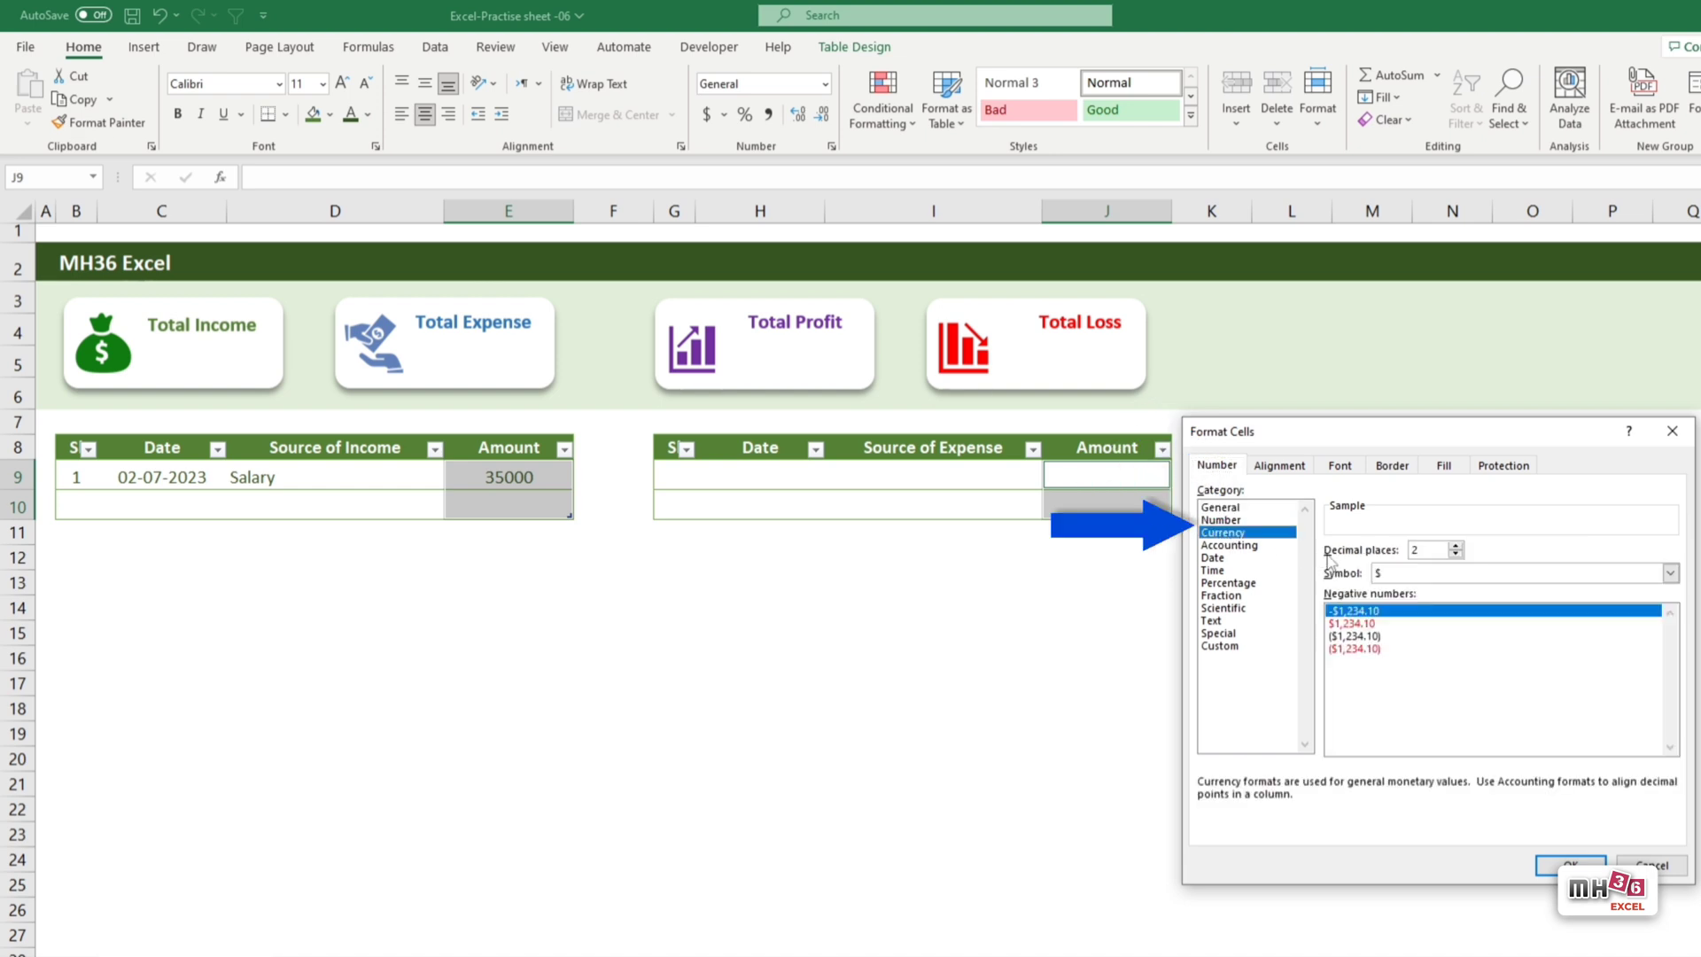
left_click(1670, 574)
scroll(1673, 629, "down", 5)
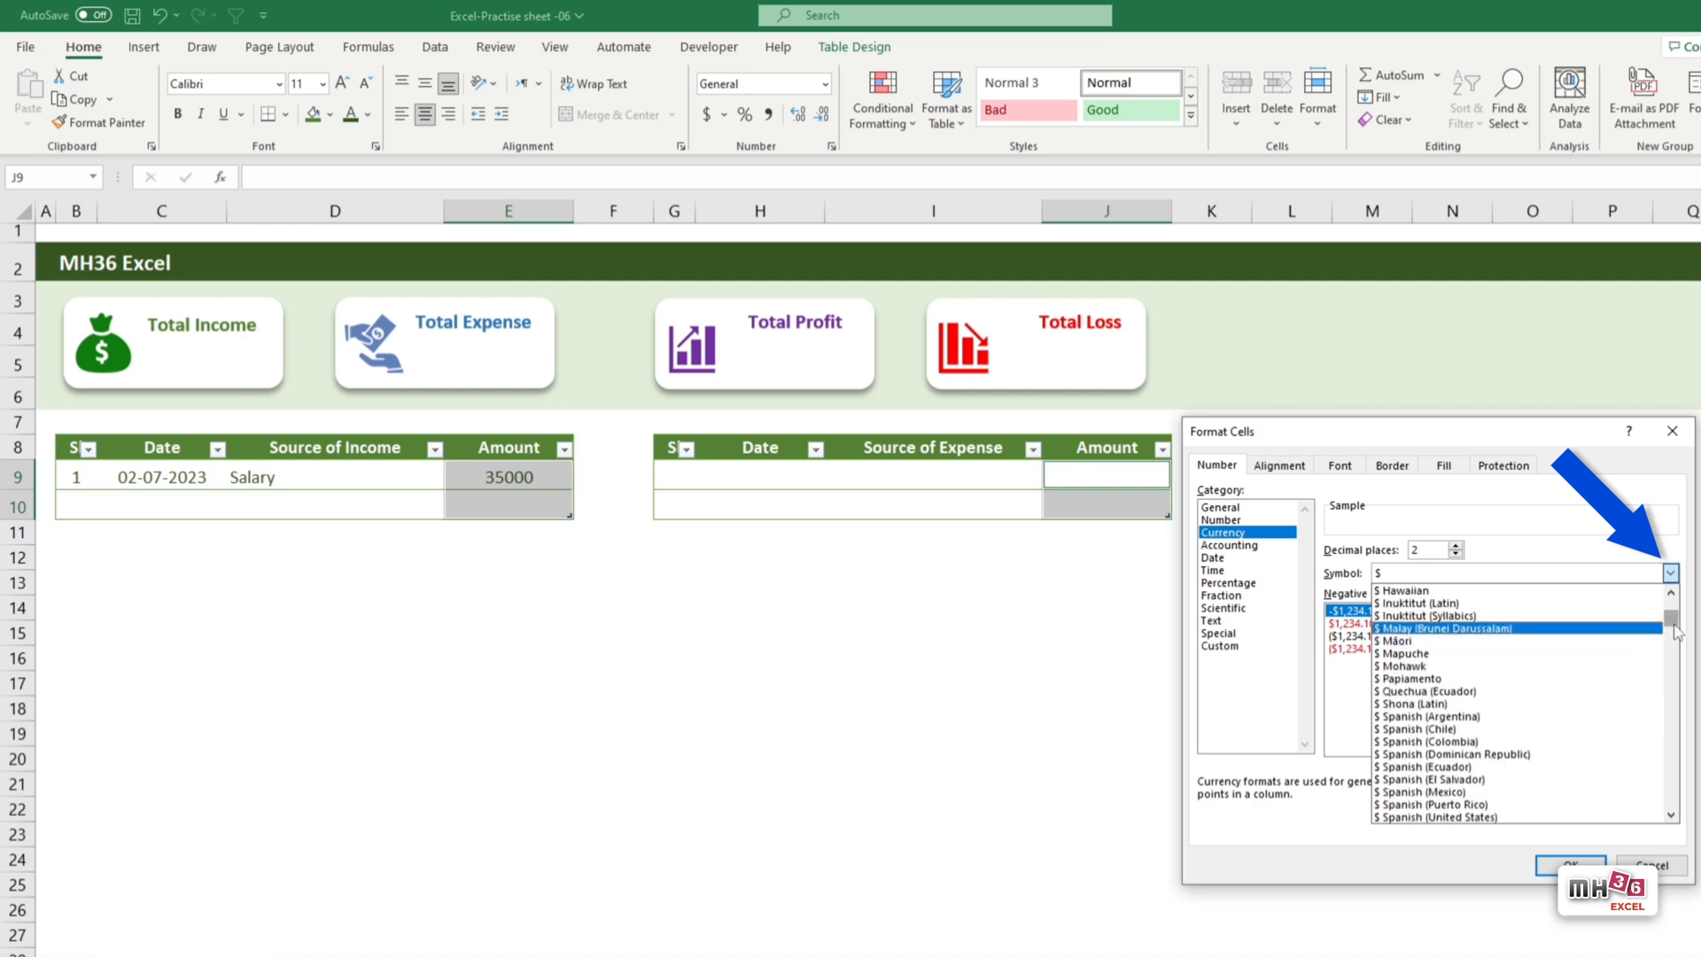
scroll(1674, 631, "down", 5)
scroll(1674, 631, "down", 5)
left_click(1431, 664)
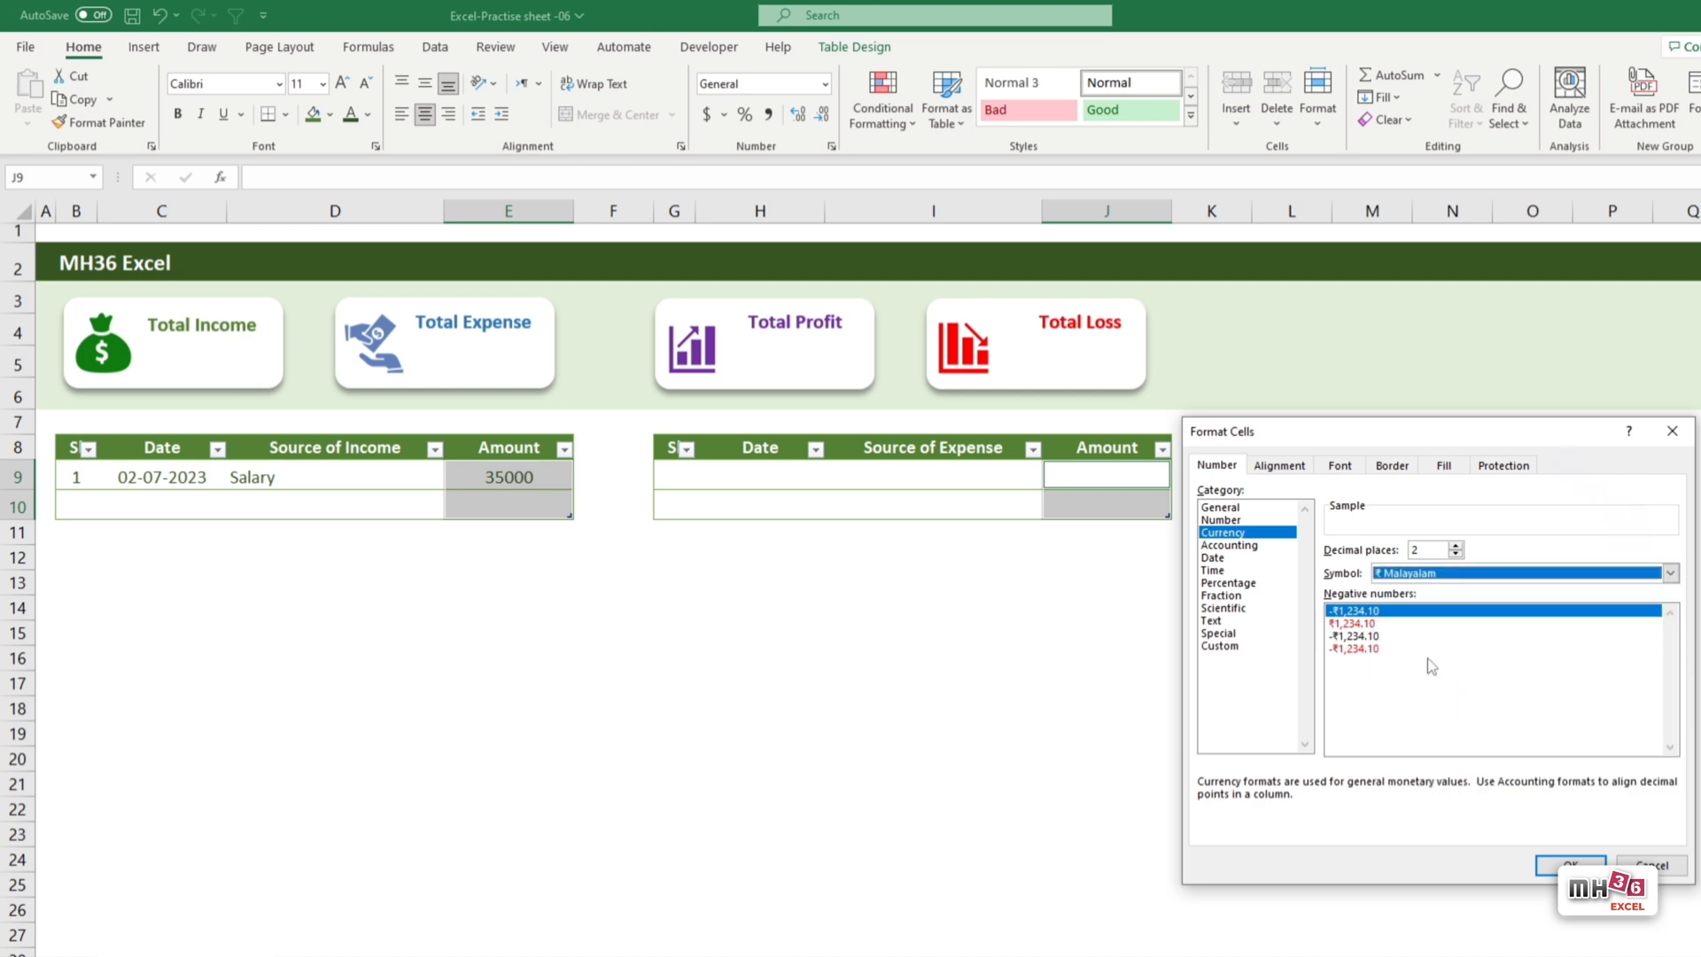
left_click(1258, 646)
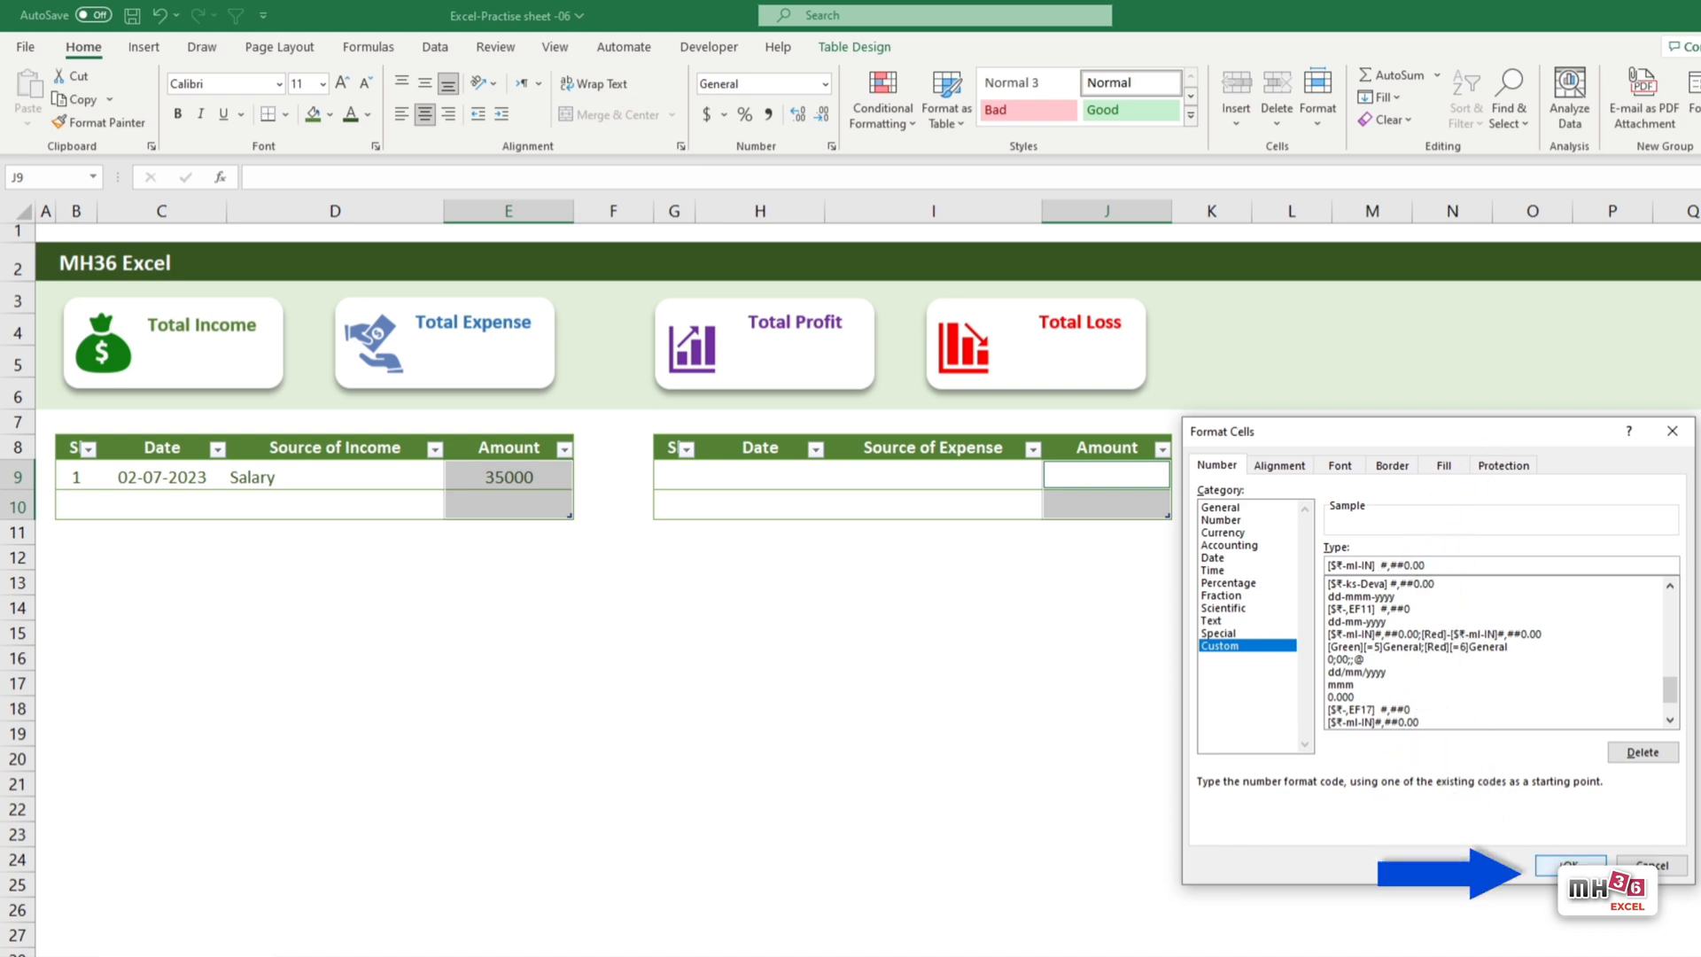
left_click(1564, 865)
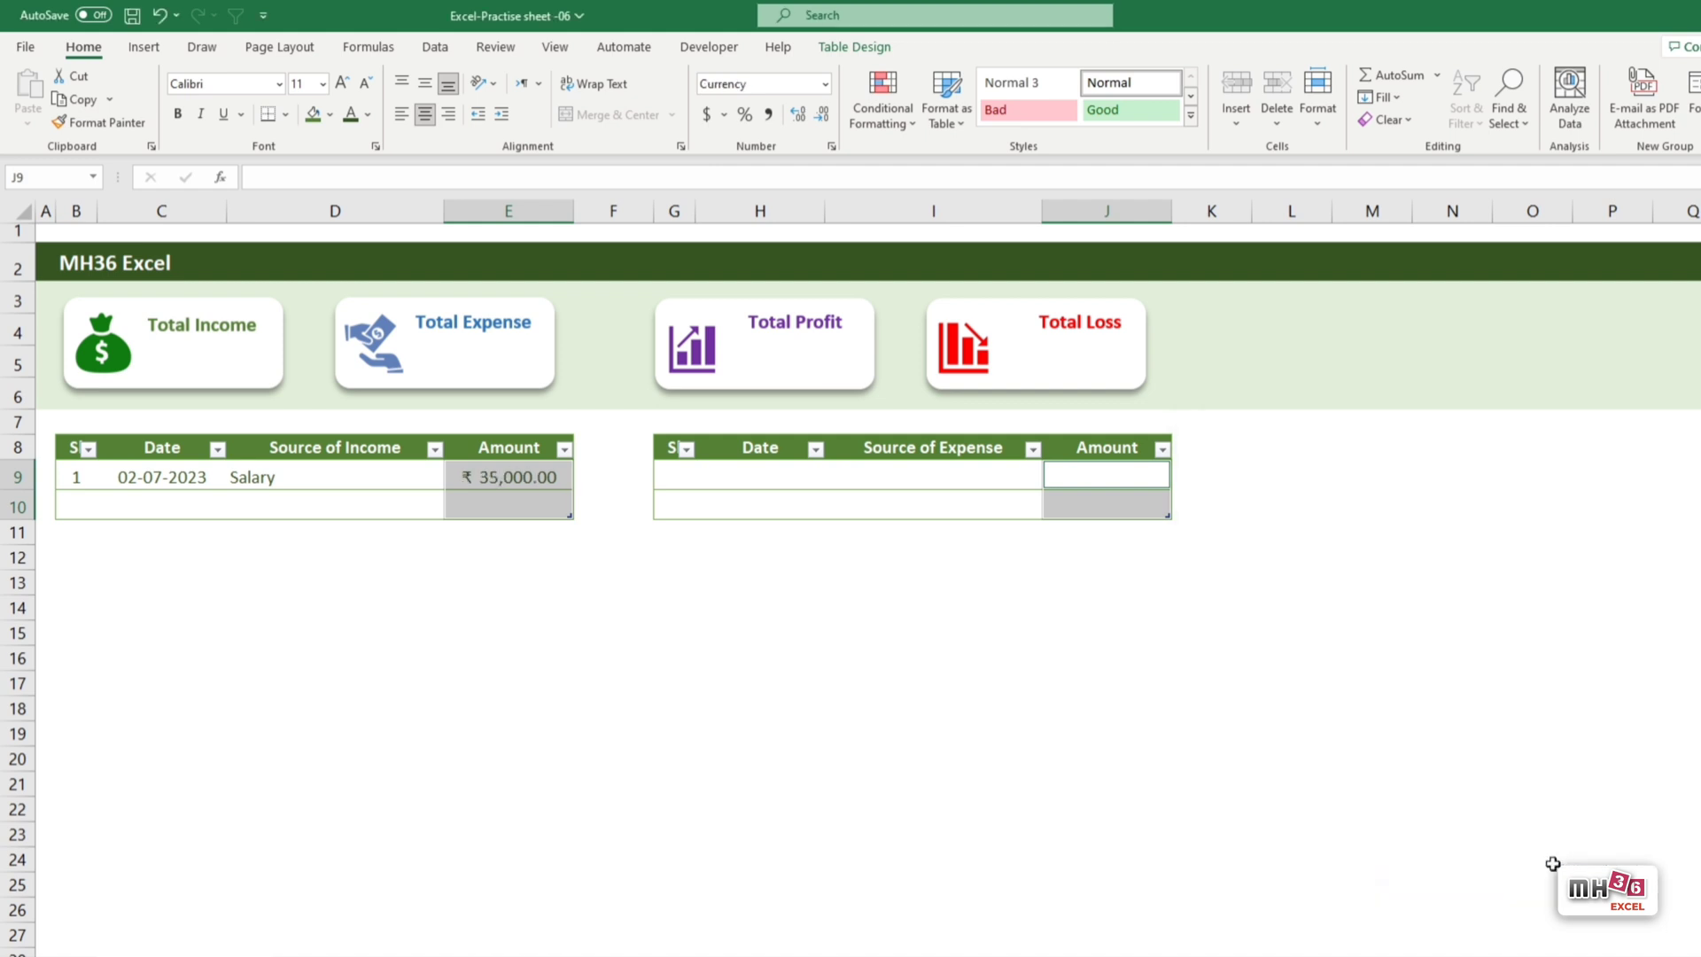
Enter the first expense row from G9: serial 1, date 3/7, Household, amount 550.
key("ctrl+Home")
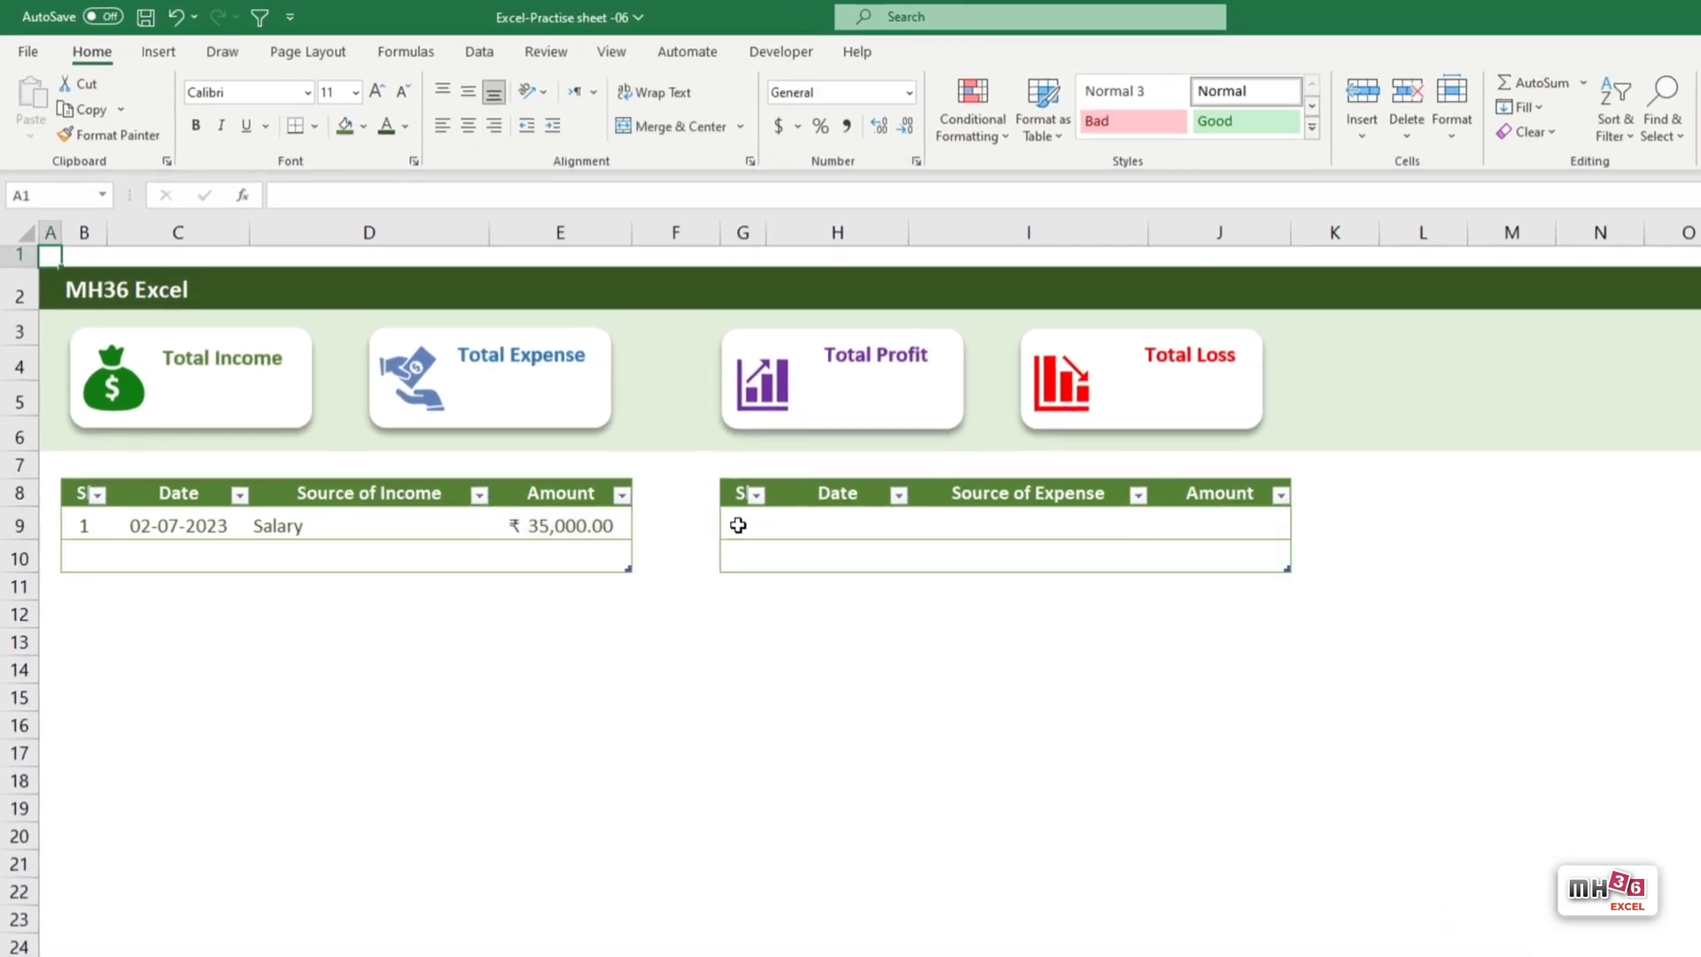
left_click(738, 525)
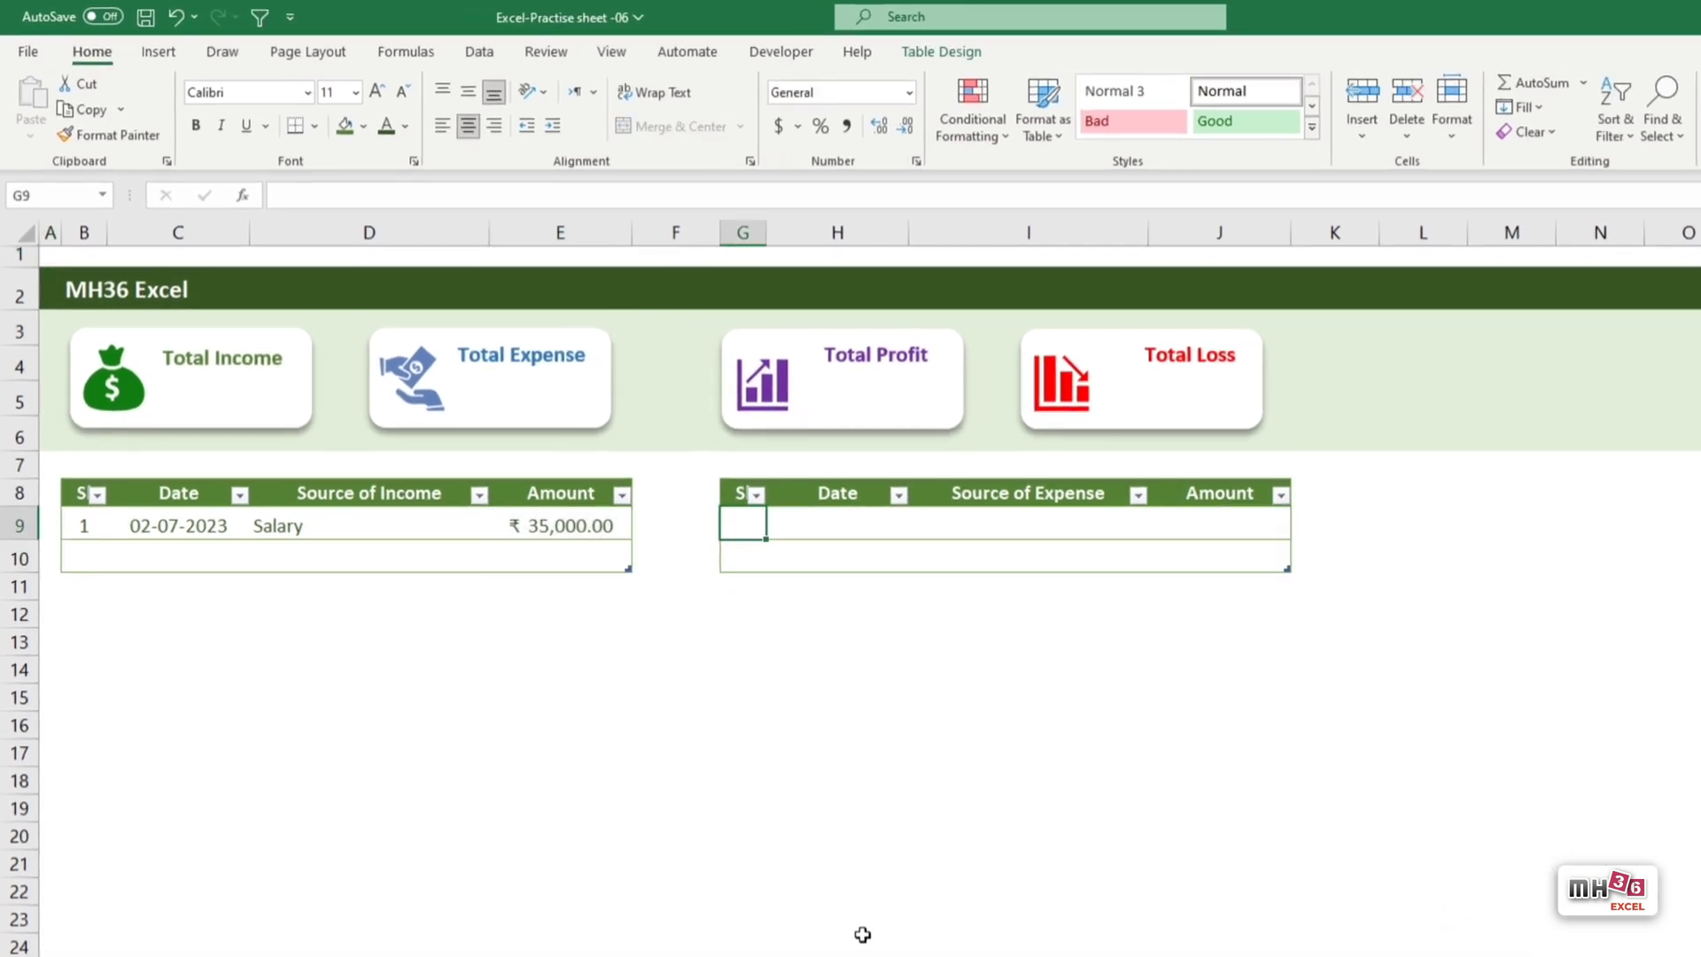
type("1")
key("Tab")
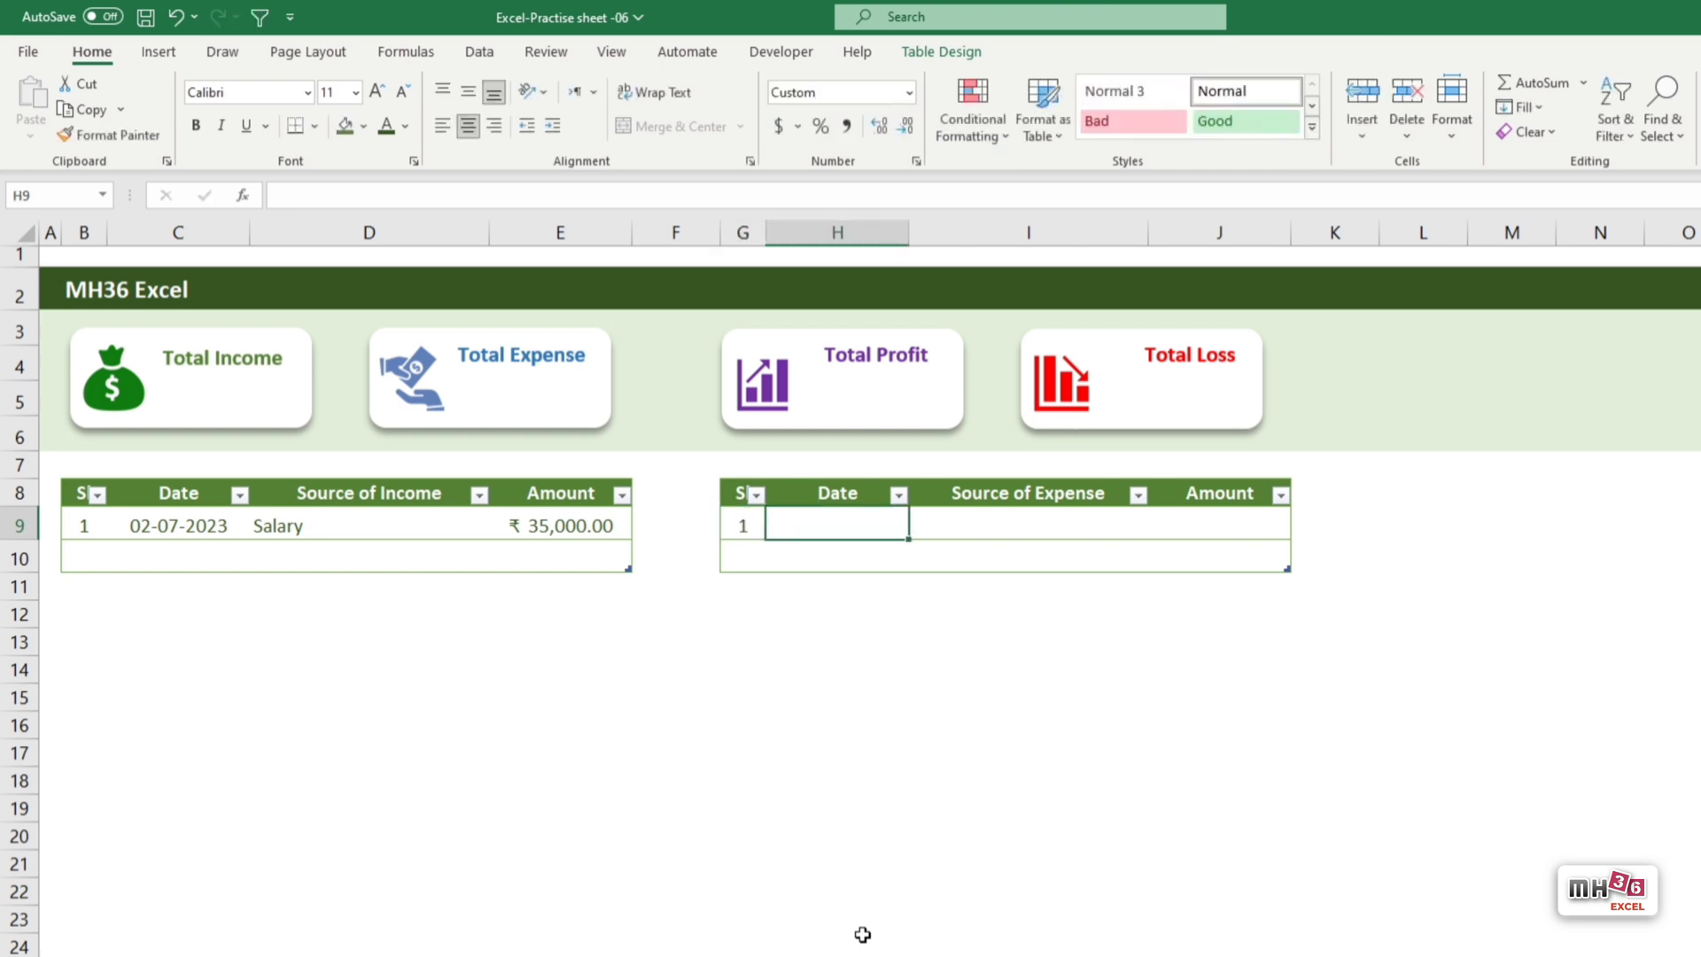
type("3")
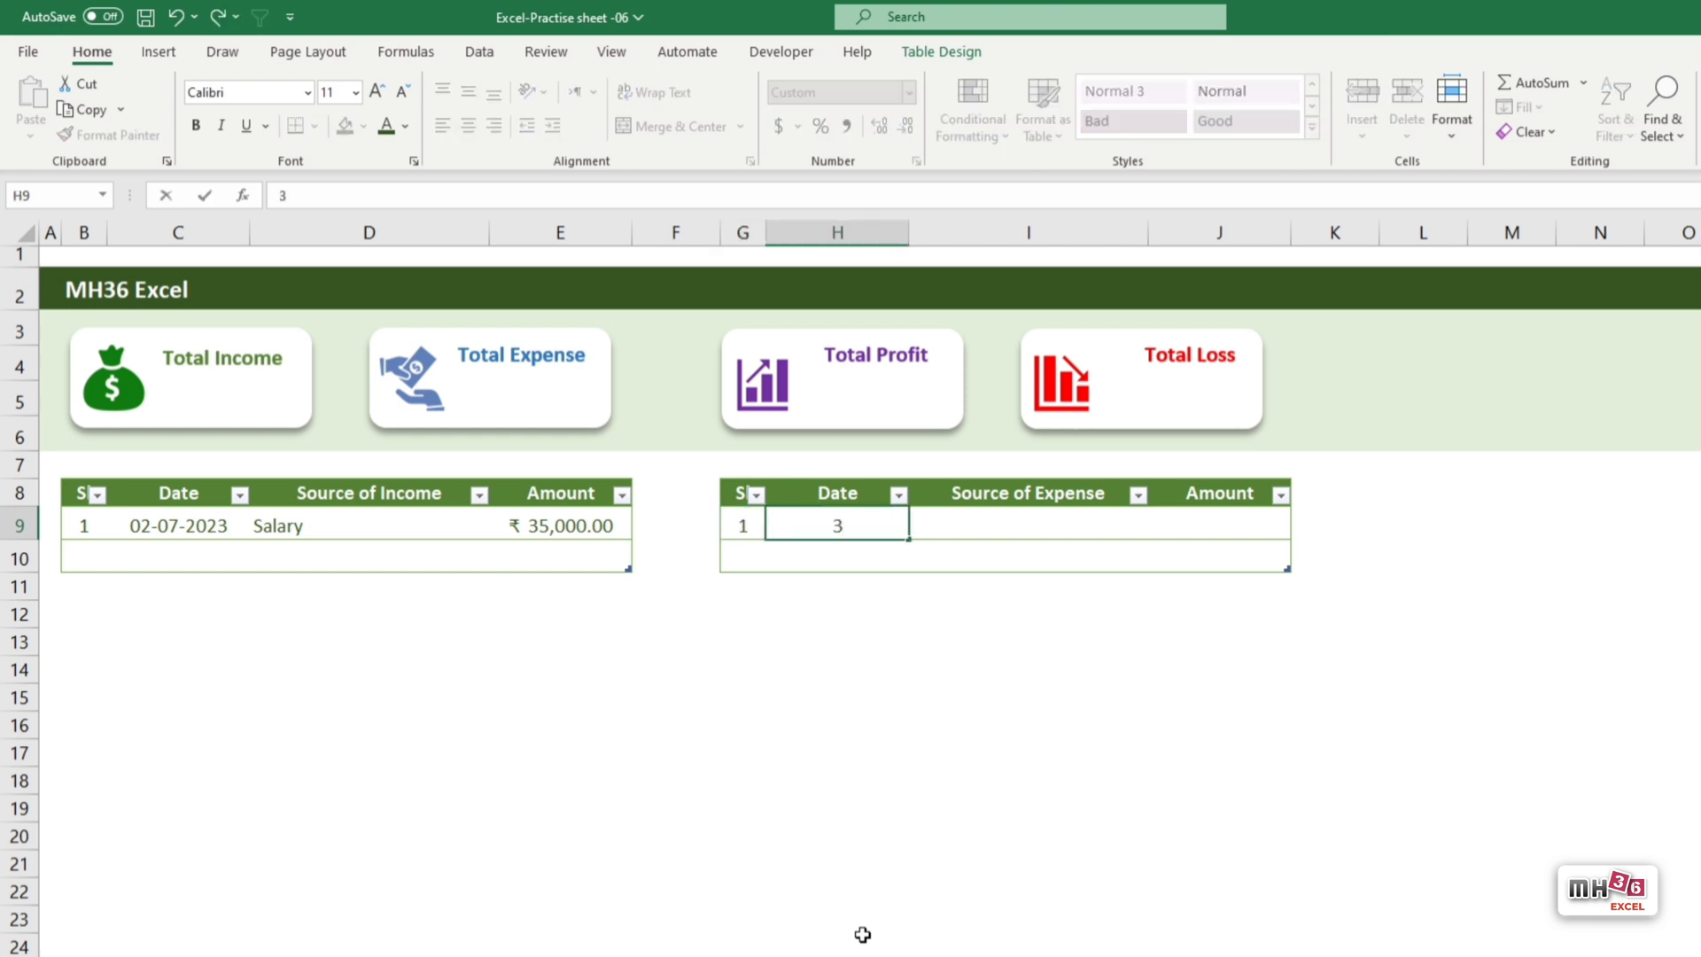
type("/7")
key("Tab")
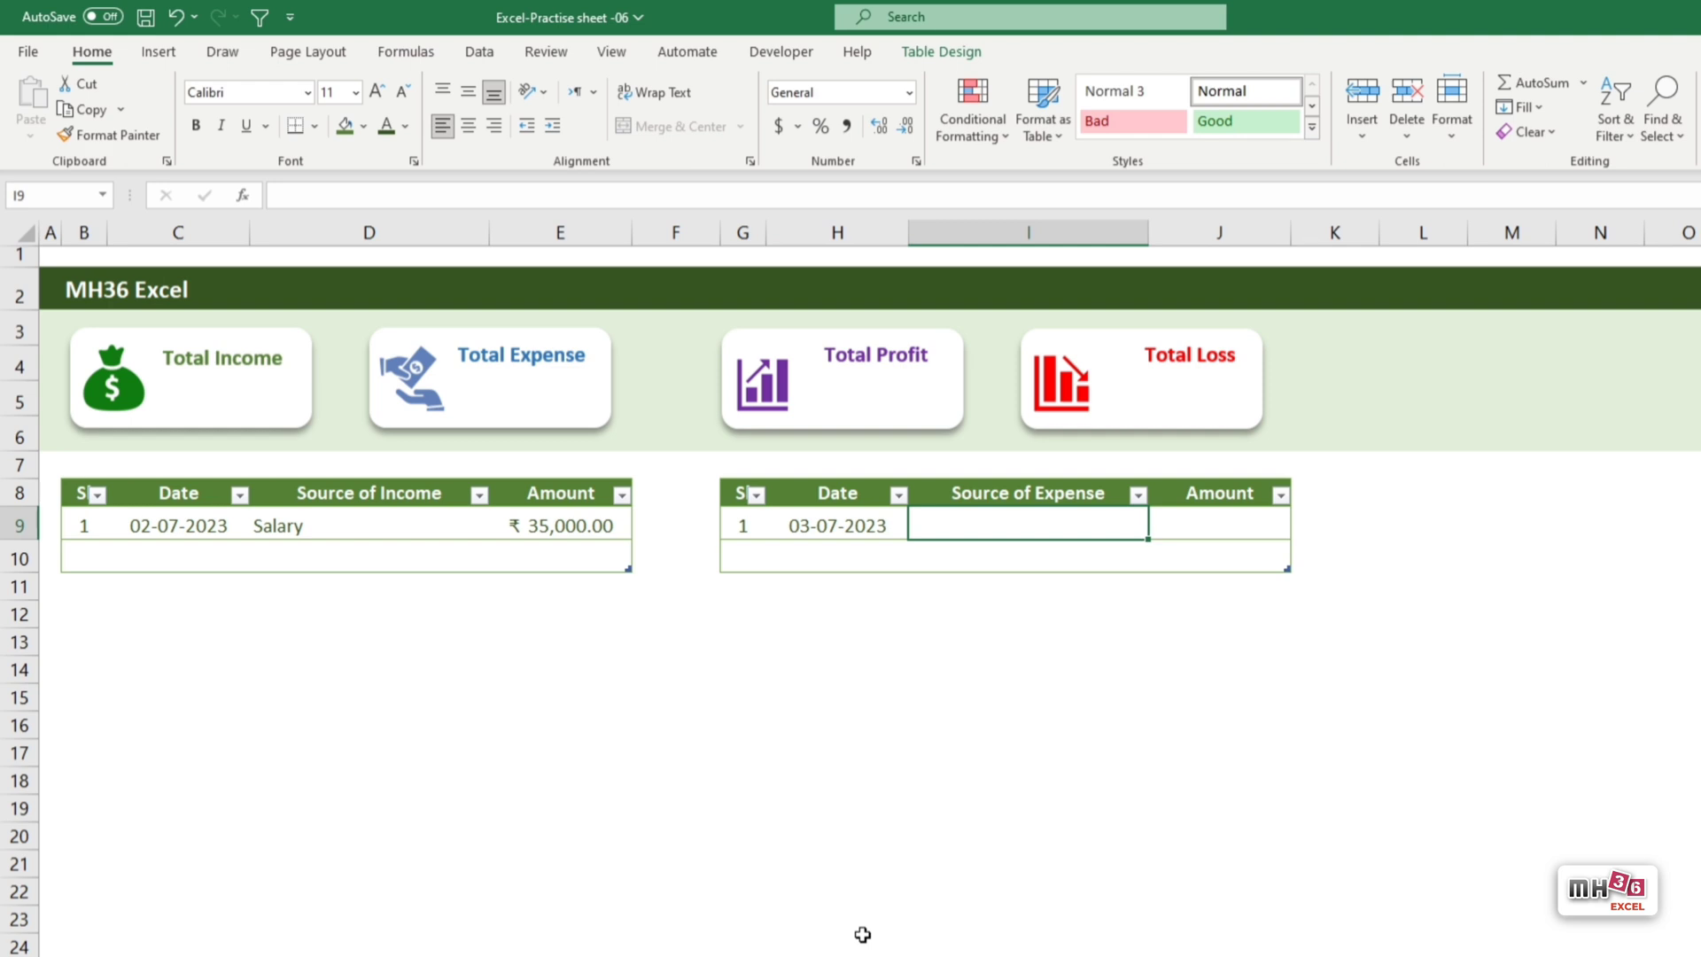
type("House")
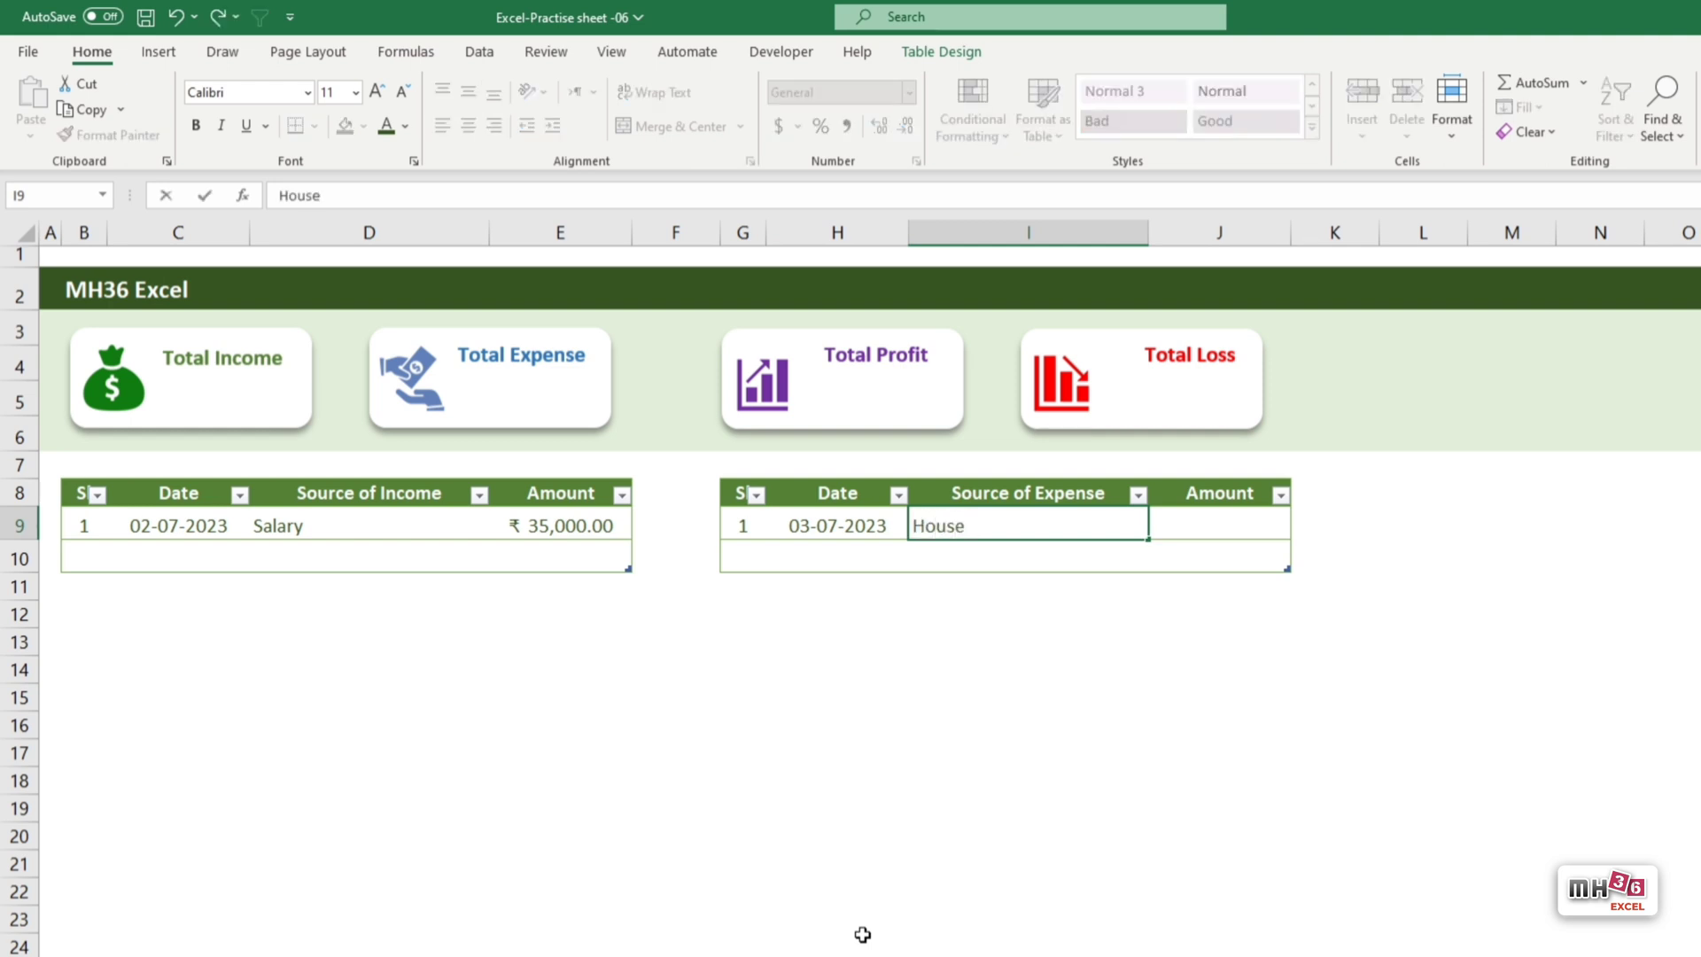
type("hold")
key("Tab")
type("55")
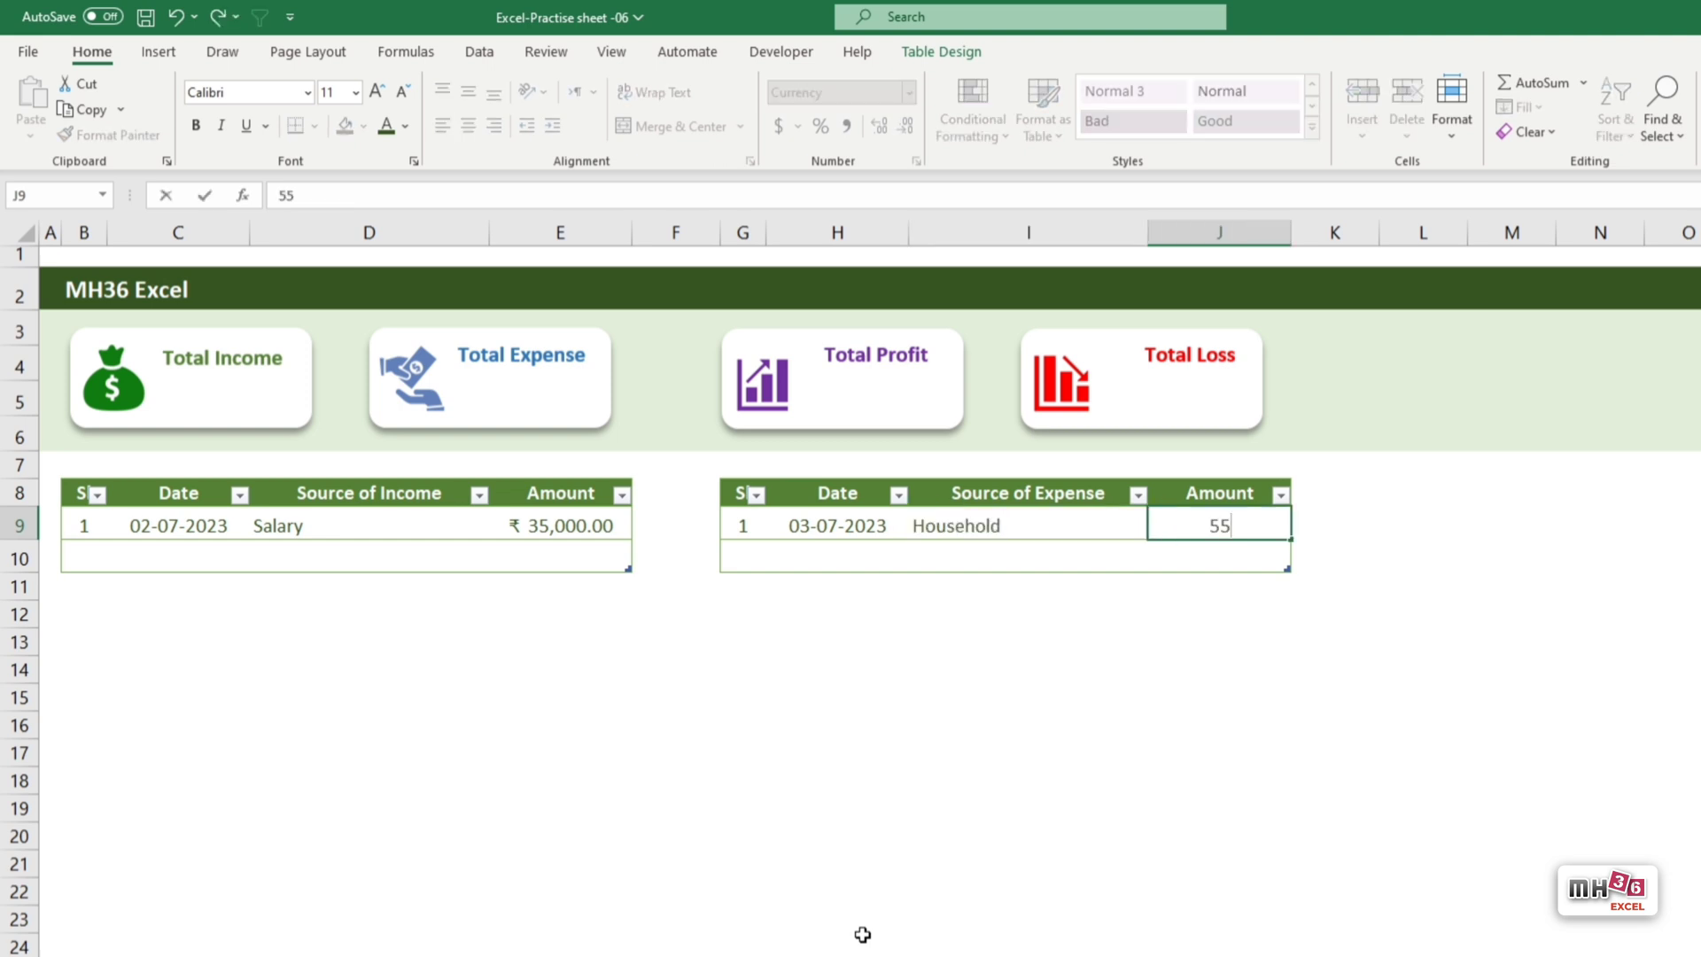
type("0")
key("Tab")
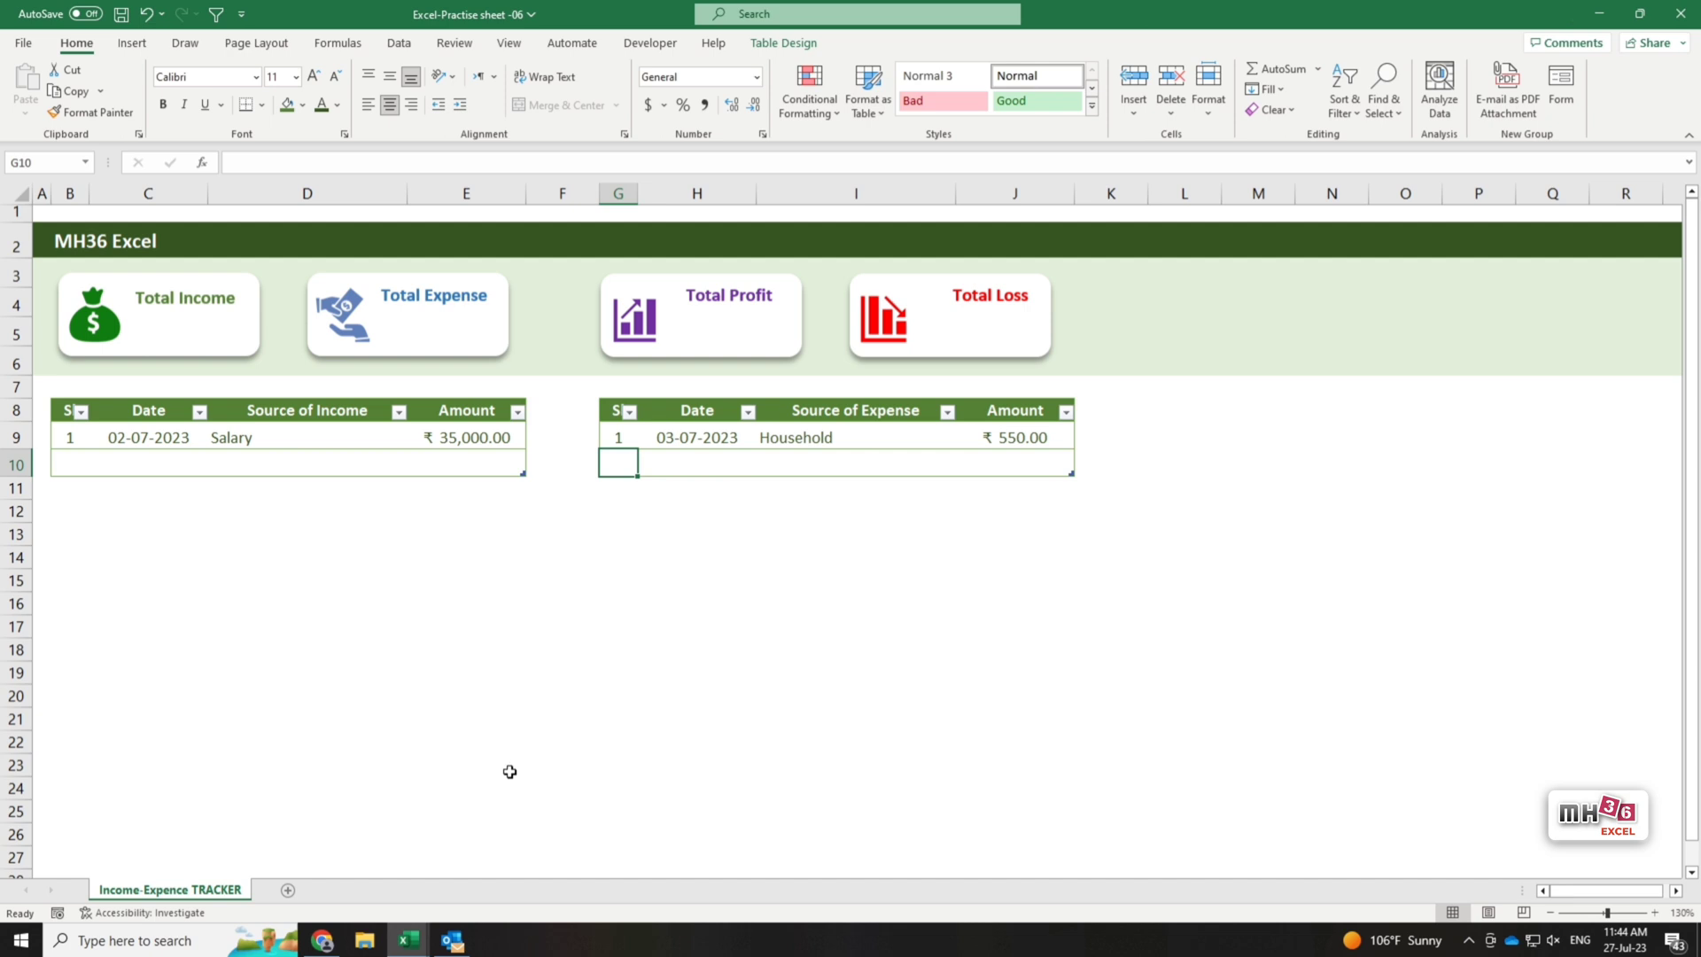
Add a new sheet and type the headings Income, Expense, Profit and Loss in E3:H3.
left_click(288, 890)
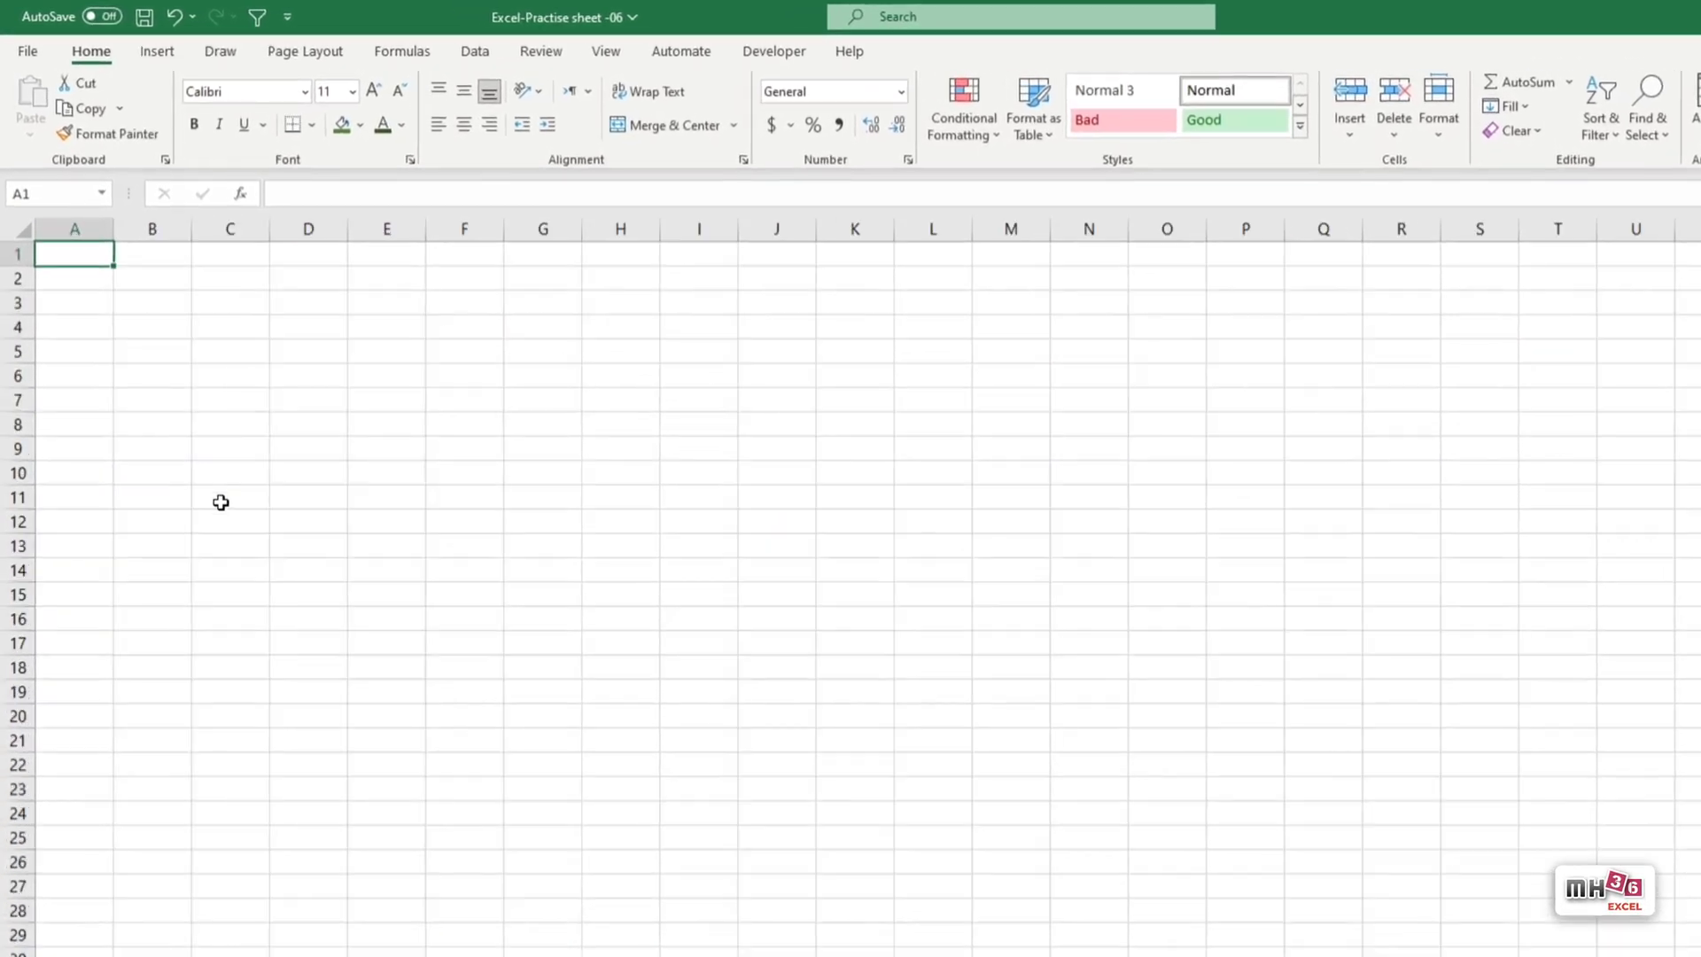
scroll(221, 502, "up", 1, "ctrl")
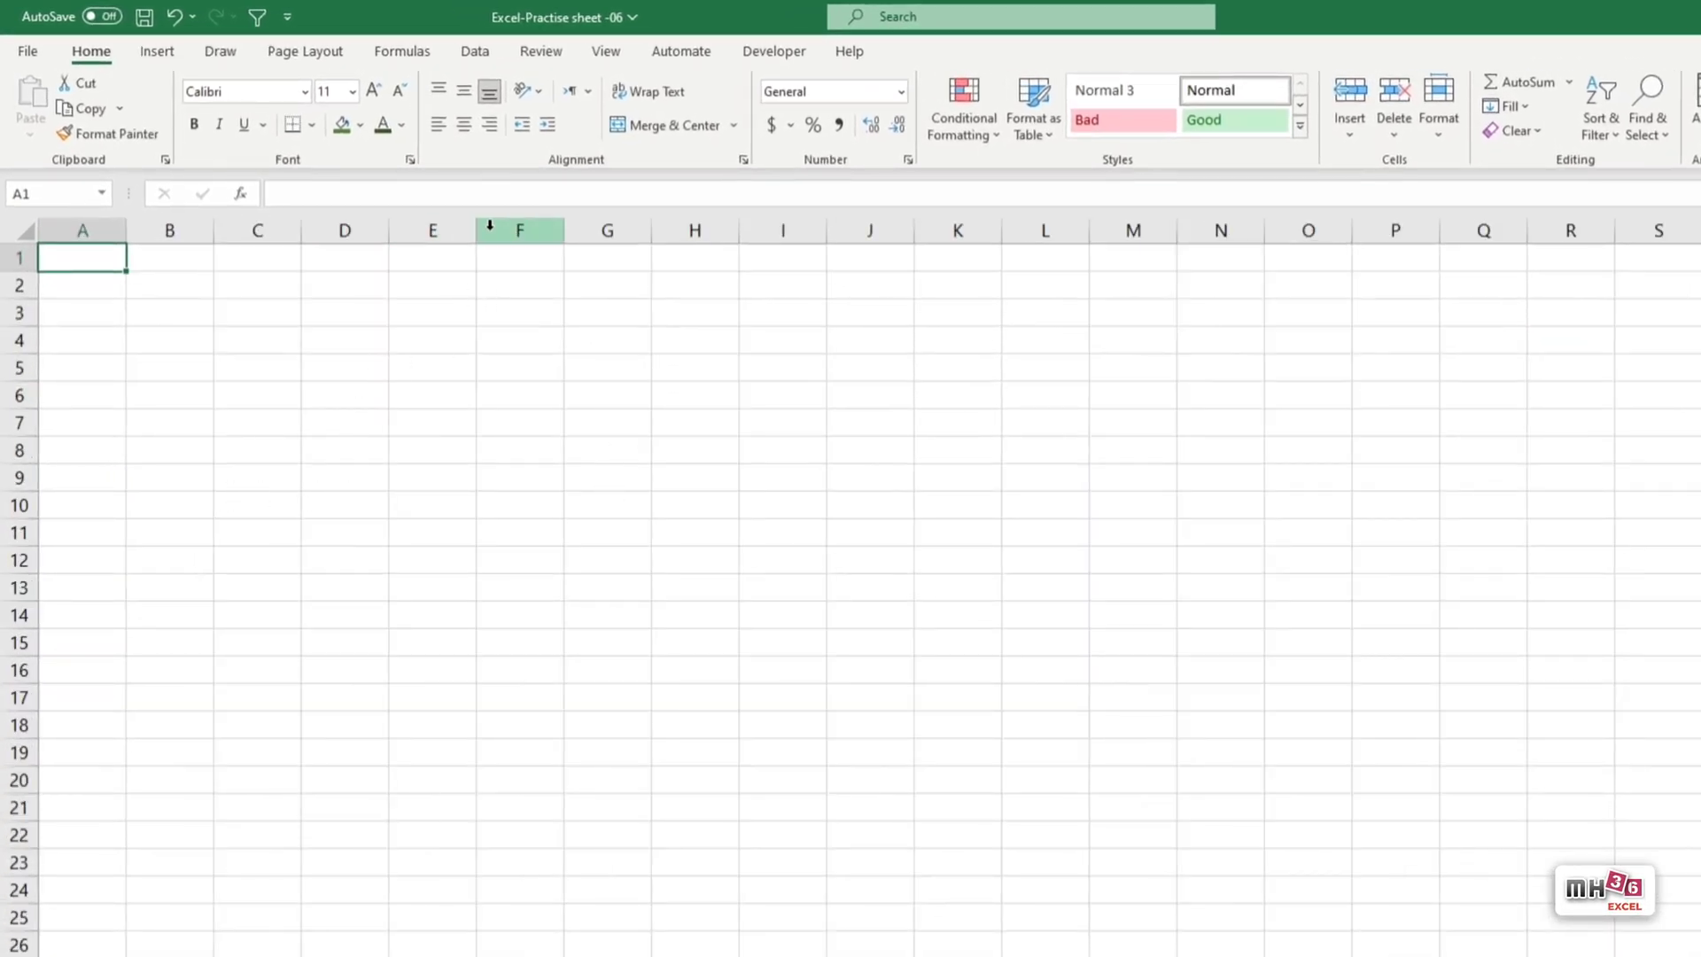
left_click(445, 321)
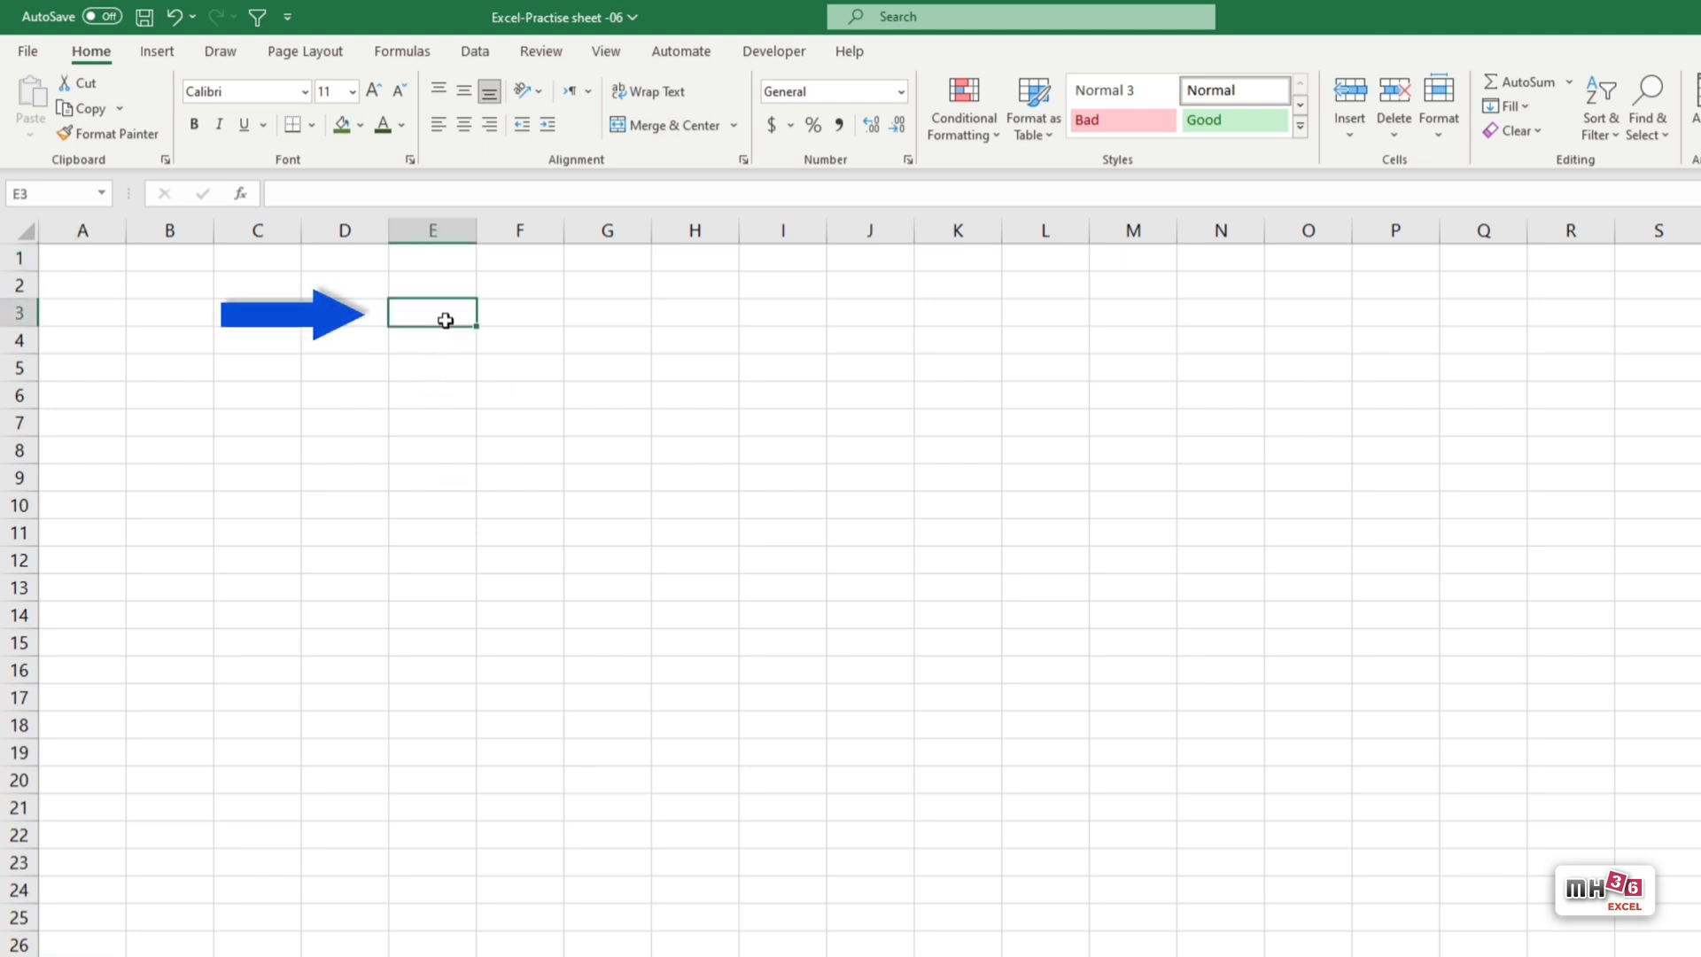
type("Inc")
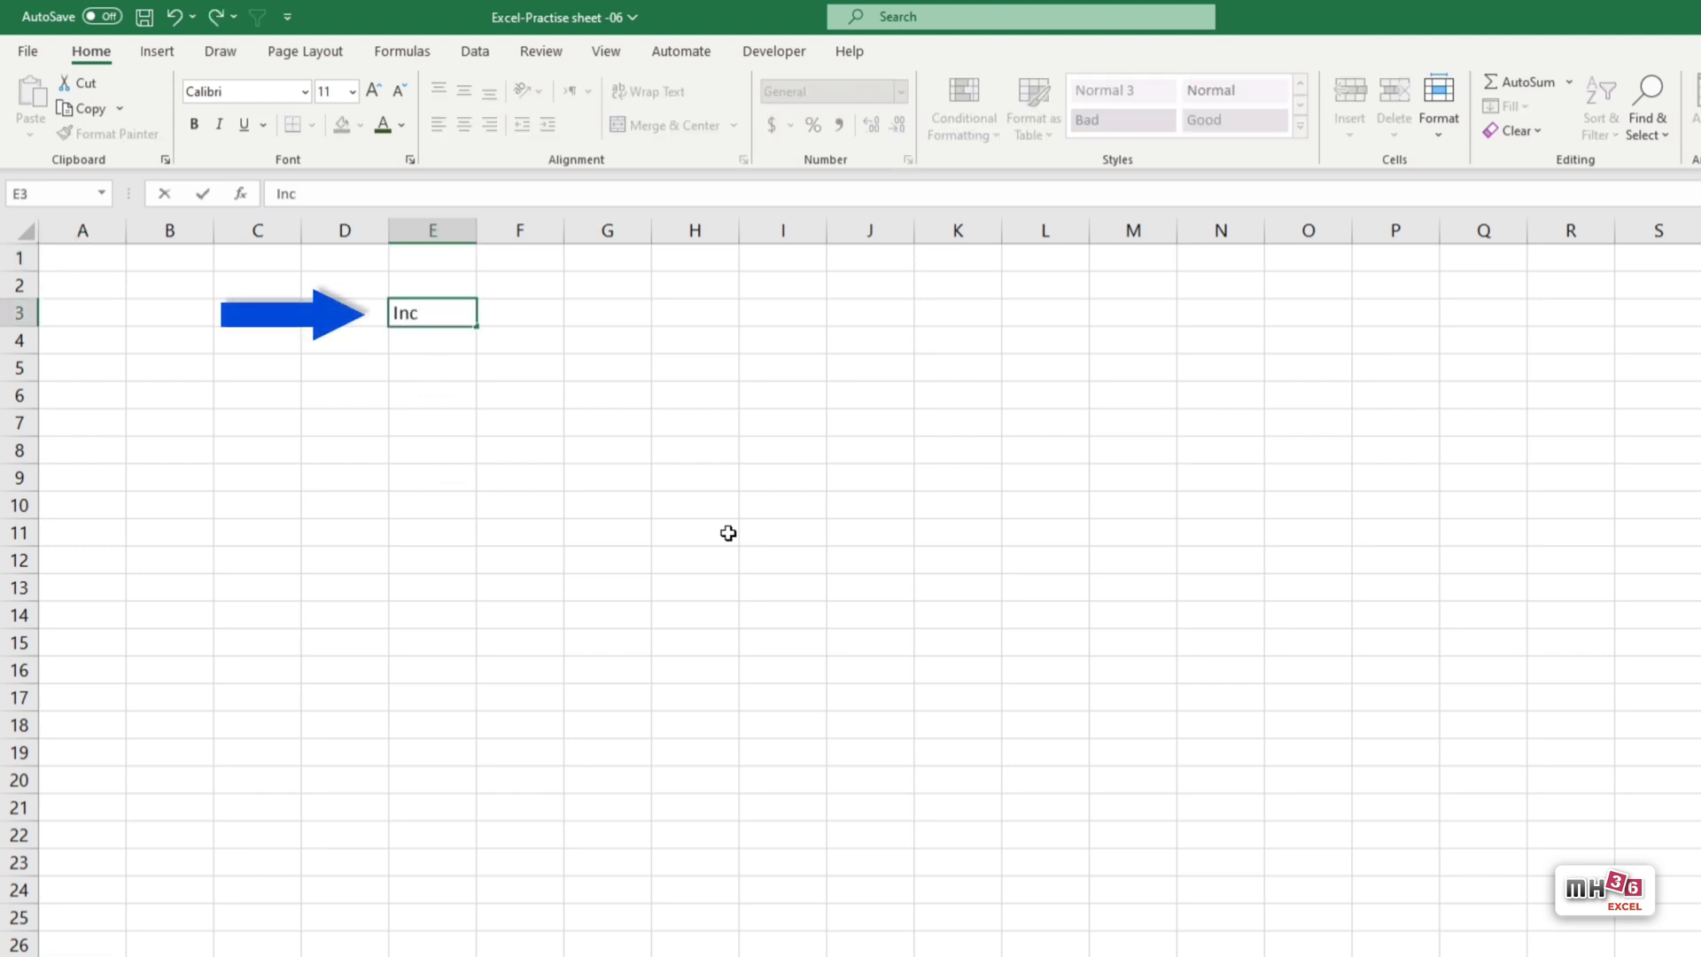
type("ome")
key("Tab")
type("E")
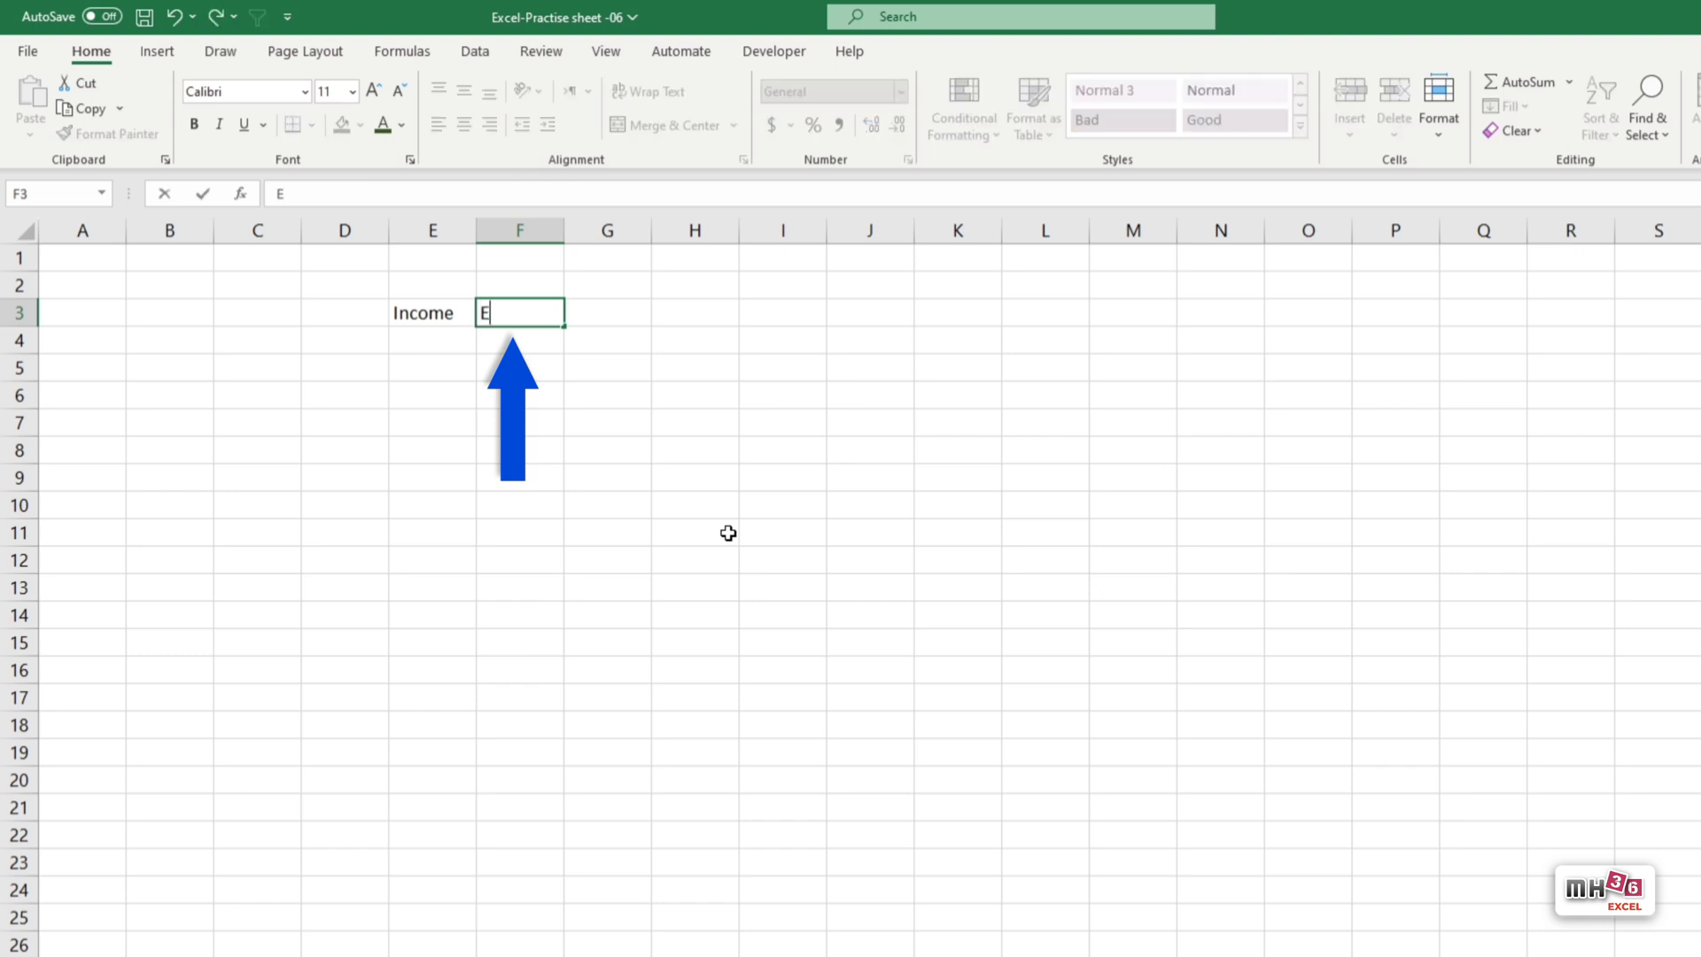
type("xpens")
type("e")
key("Tab")
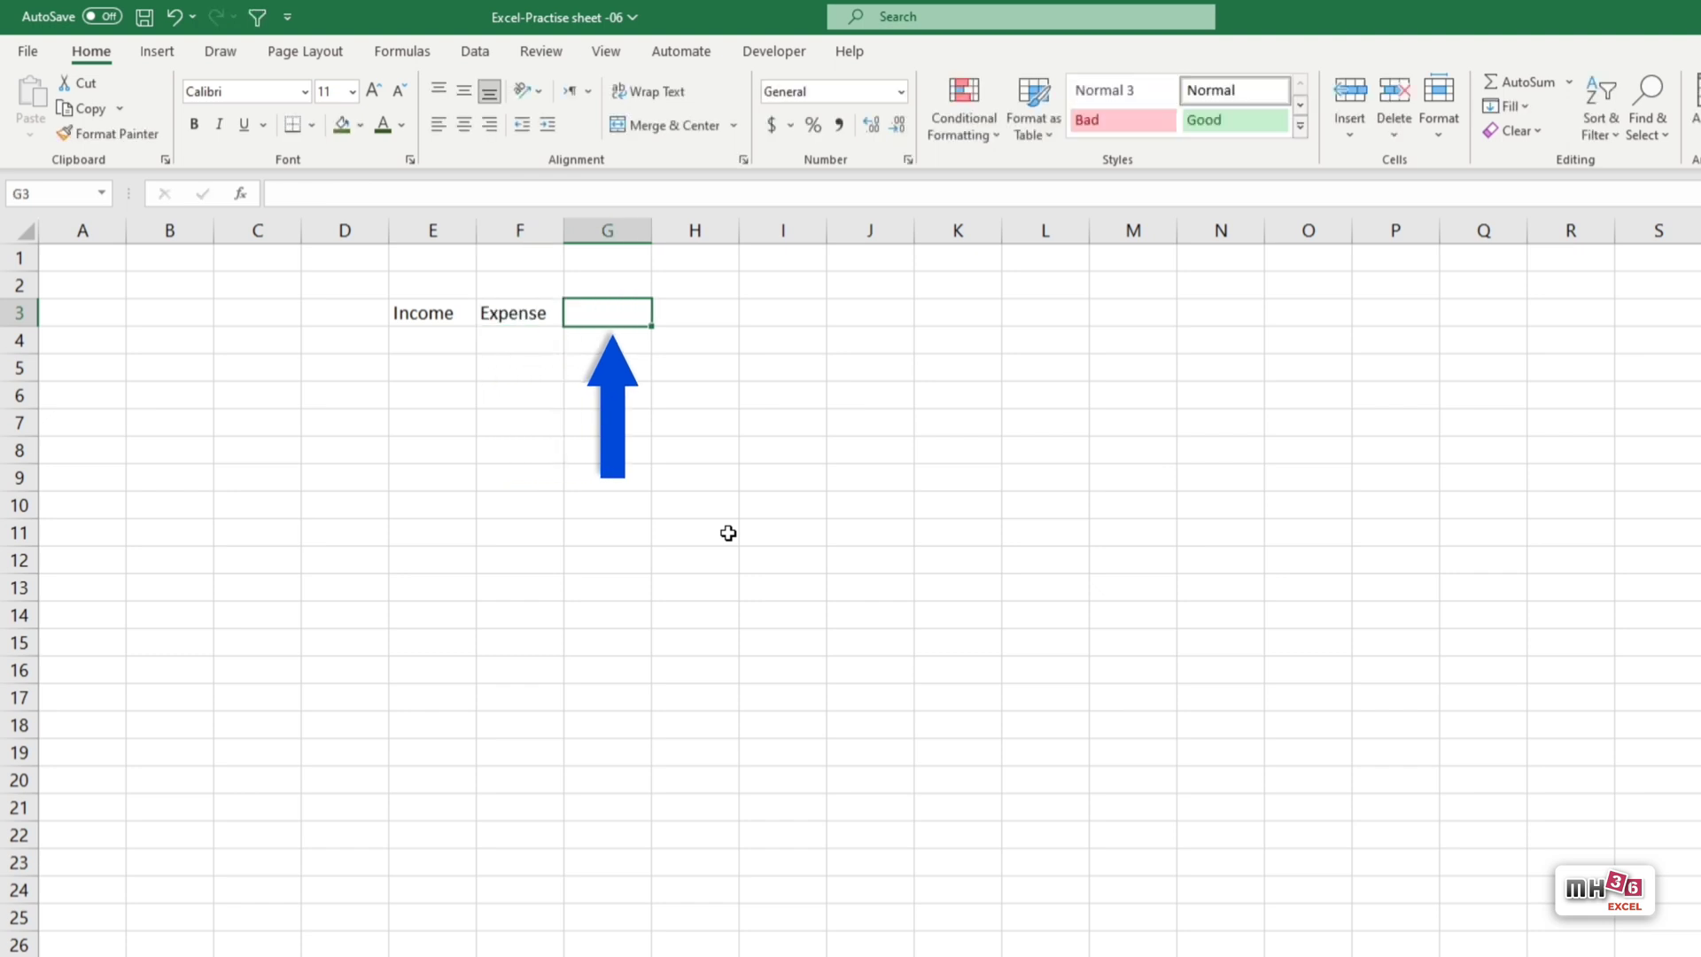
type("Prof")
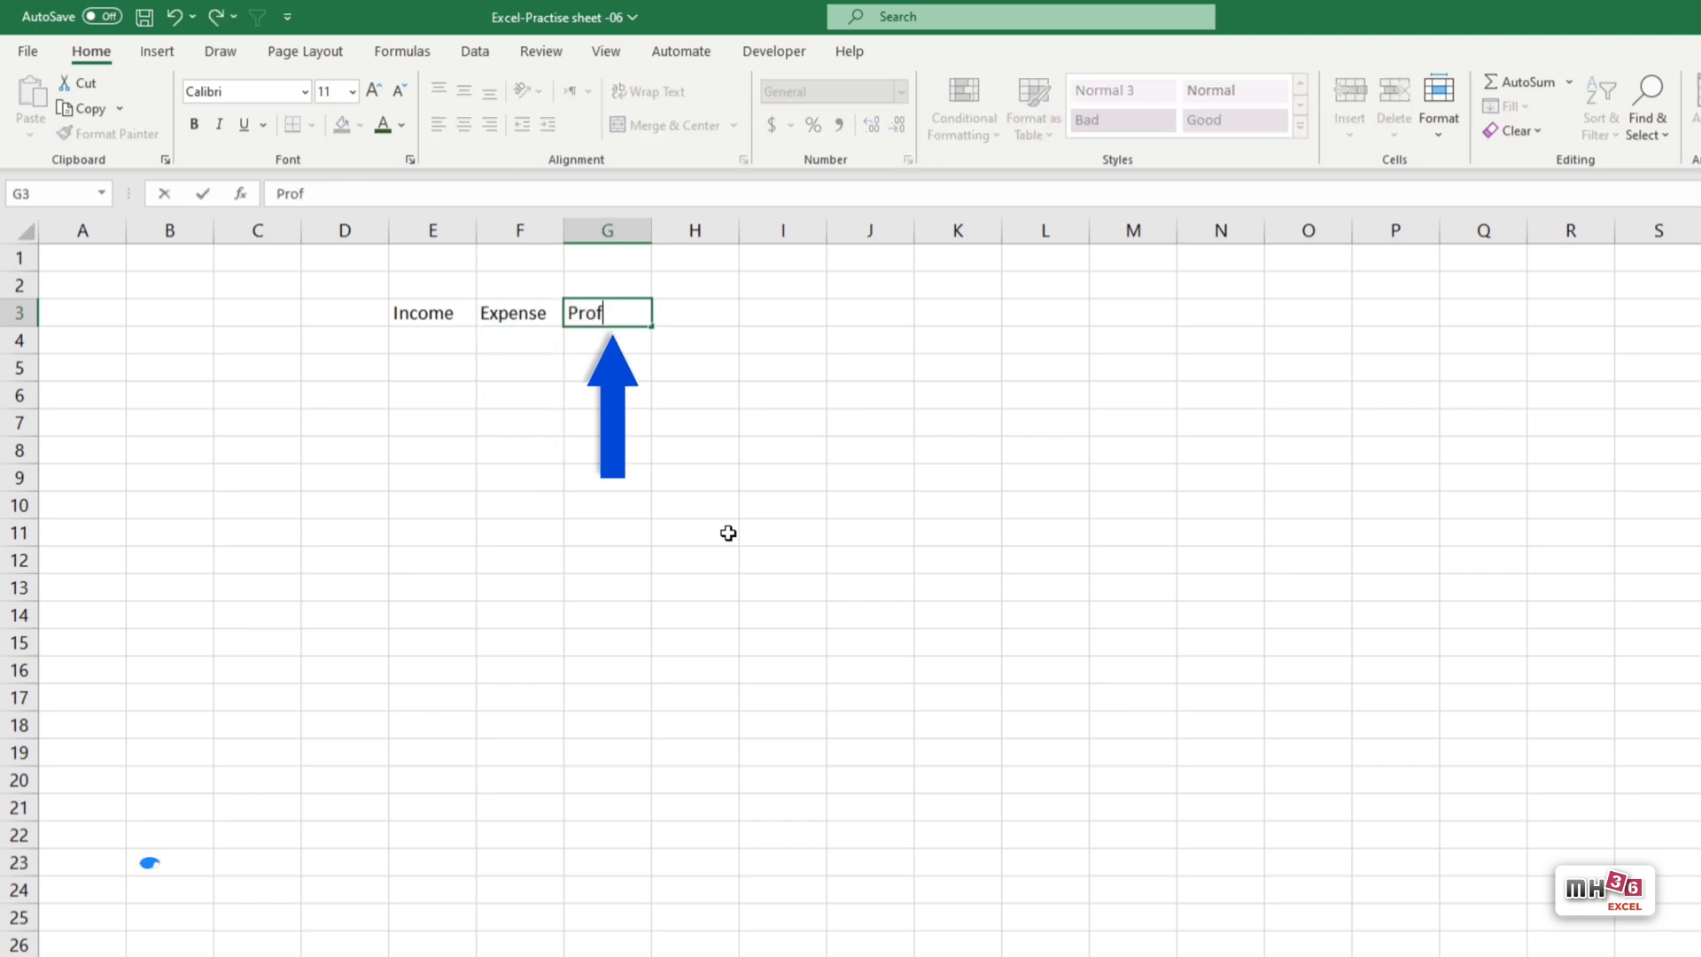
type("it")
key("Tab")
type("Lo")
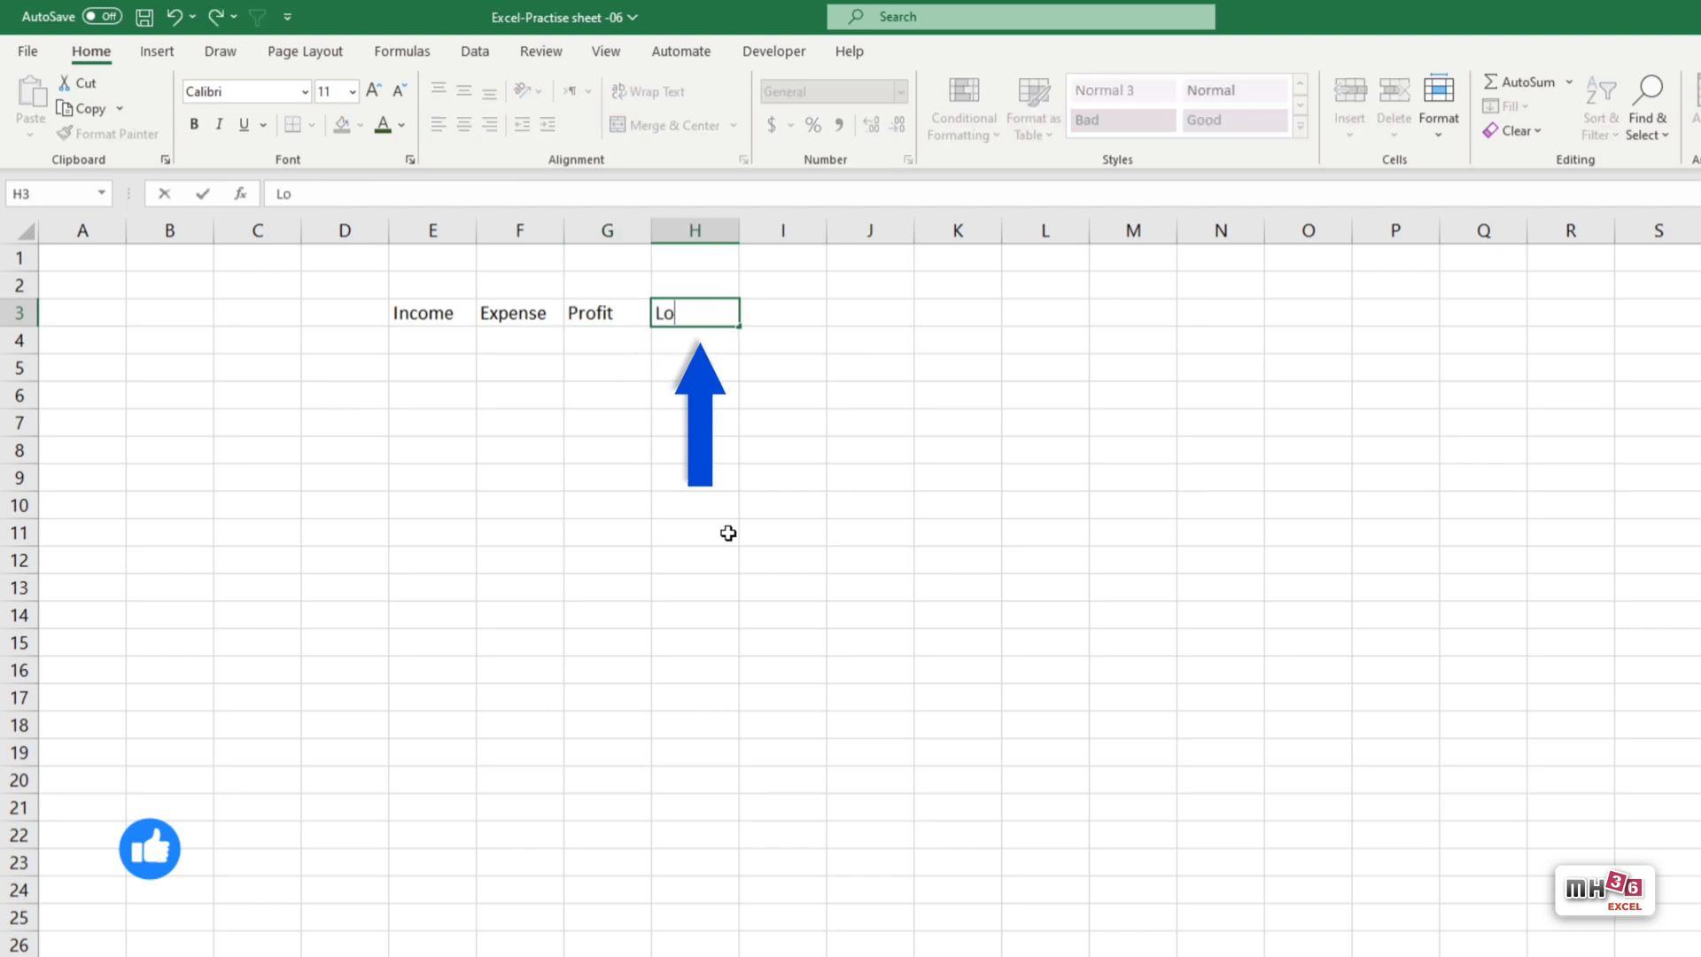
type("ss")
left_click(683, 522)
Widen columns E–H, bold the four headings and make row 4 taller.
left_click_drag(408, 232, 809, 236)
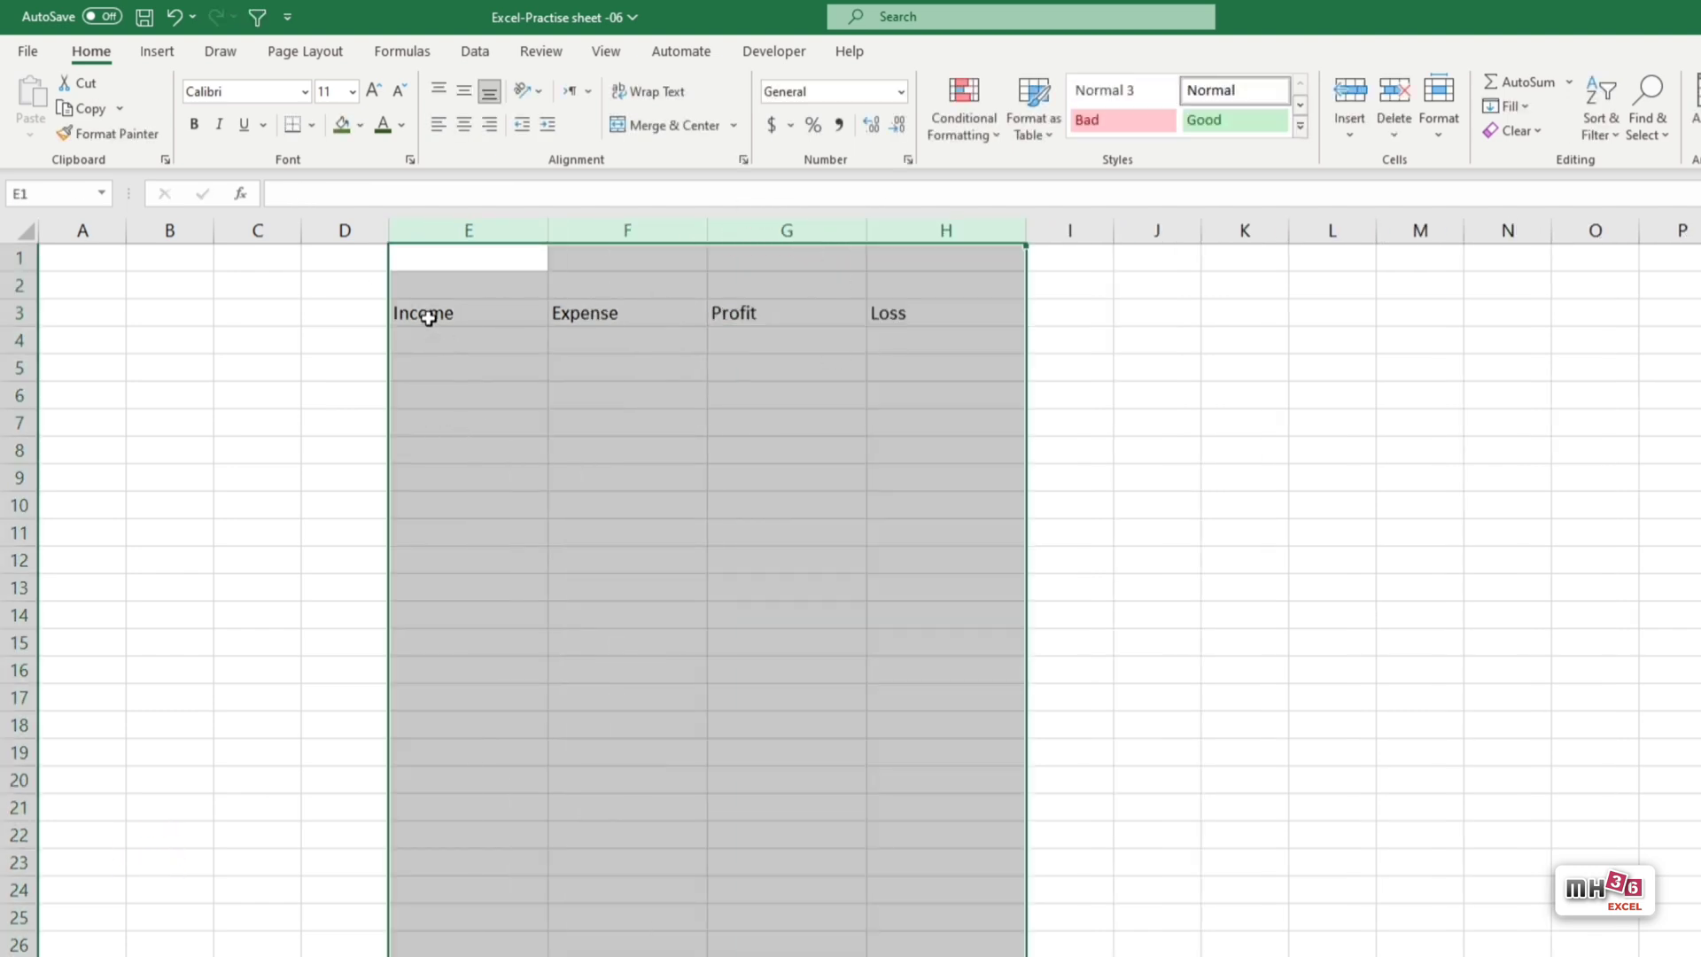
left_click_drag(428, 314, 948, 314)
left_click(193, 124)
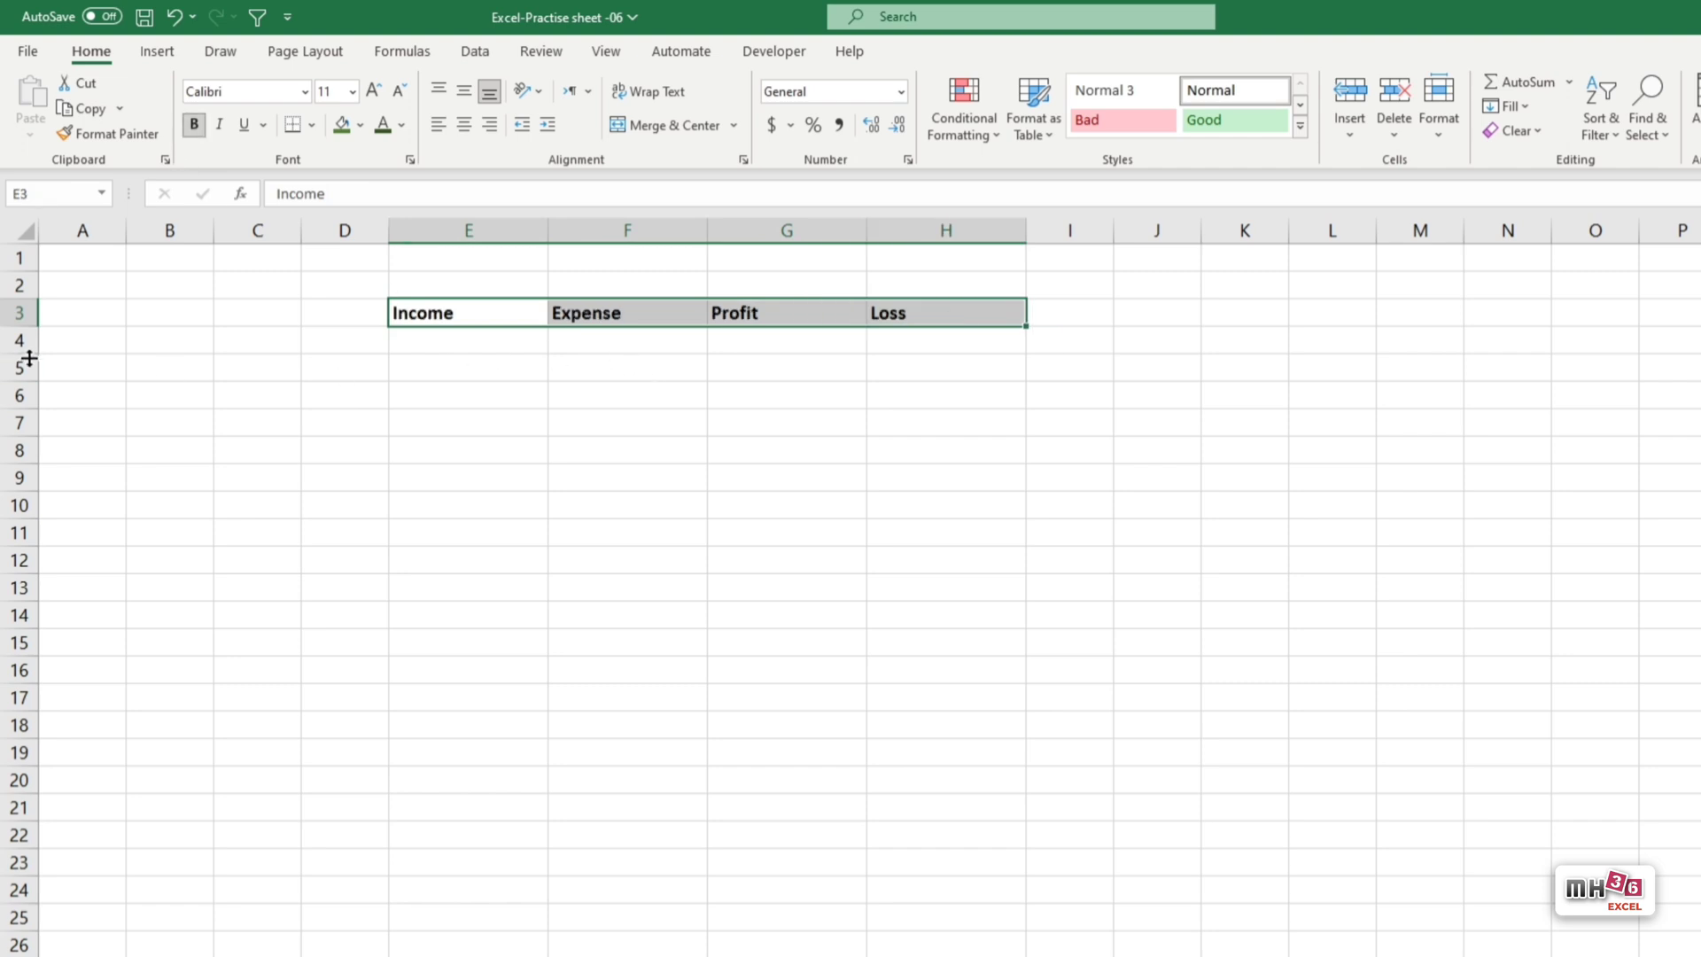
left_click_drag(19, 354, 18, 364)
left_click(486, 353)
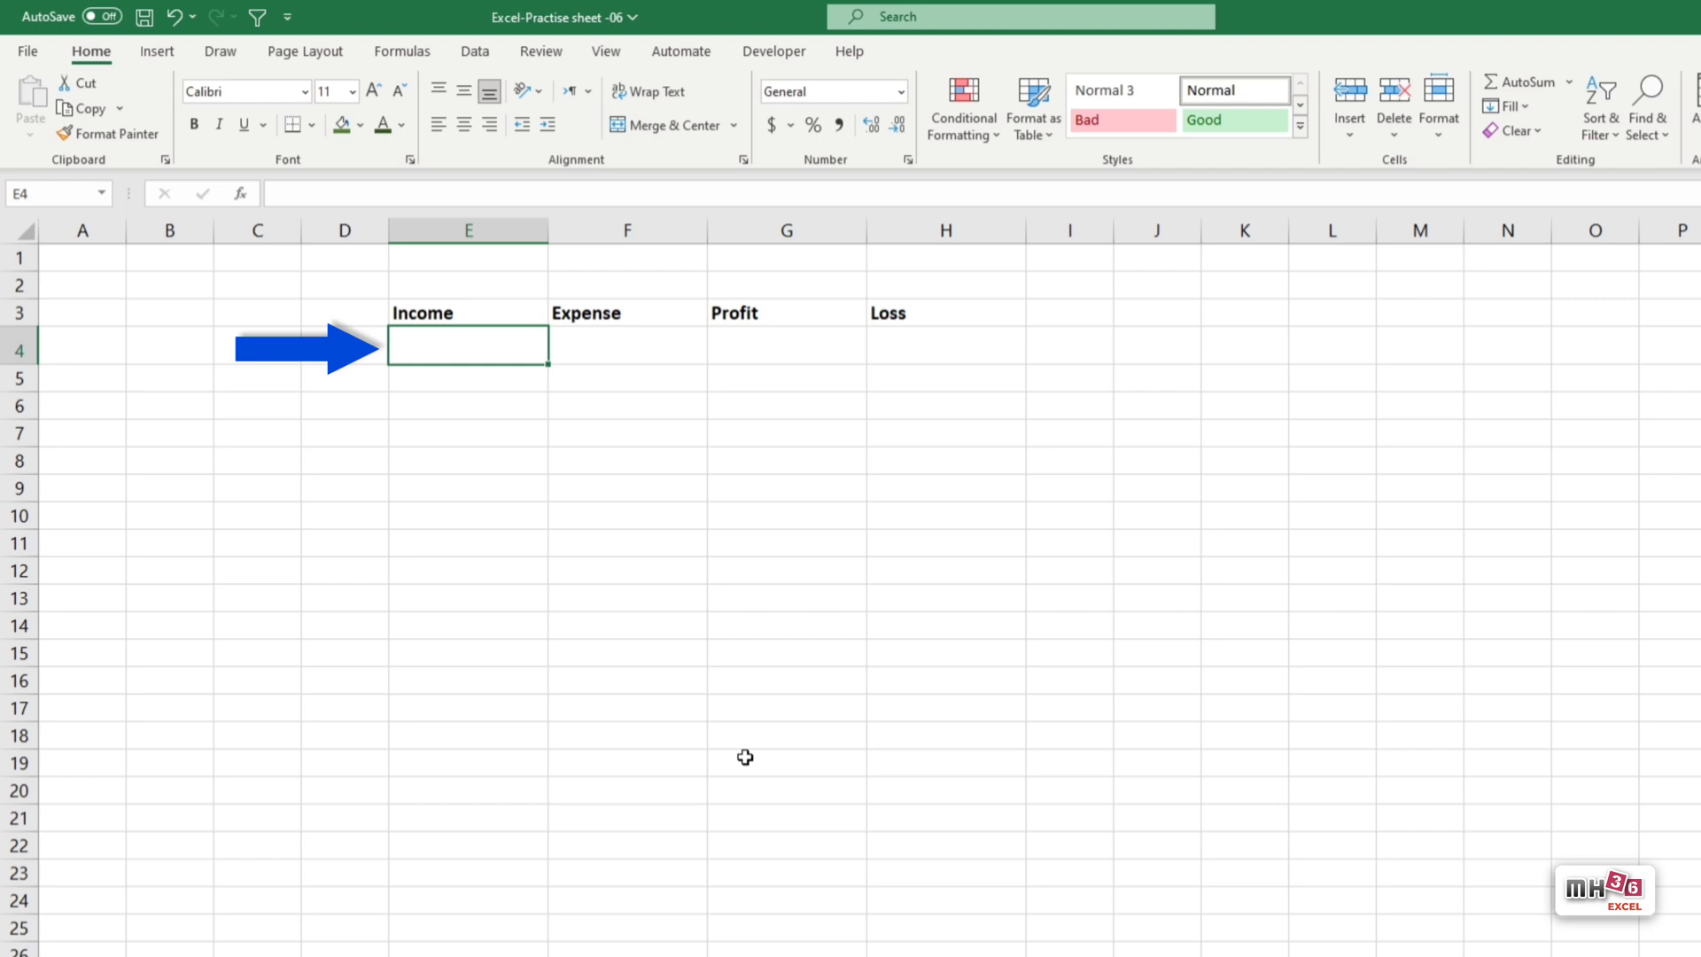
In E4, sum the income table's Amount column with =SUM(Table7[Amount]), giving ₹ 35,000.00.
type("=")
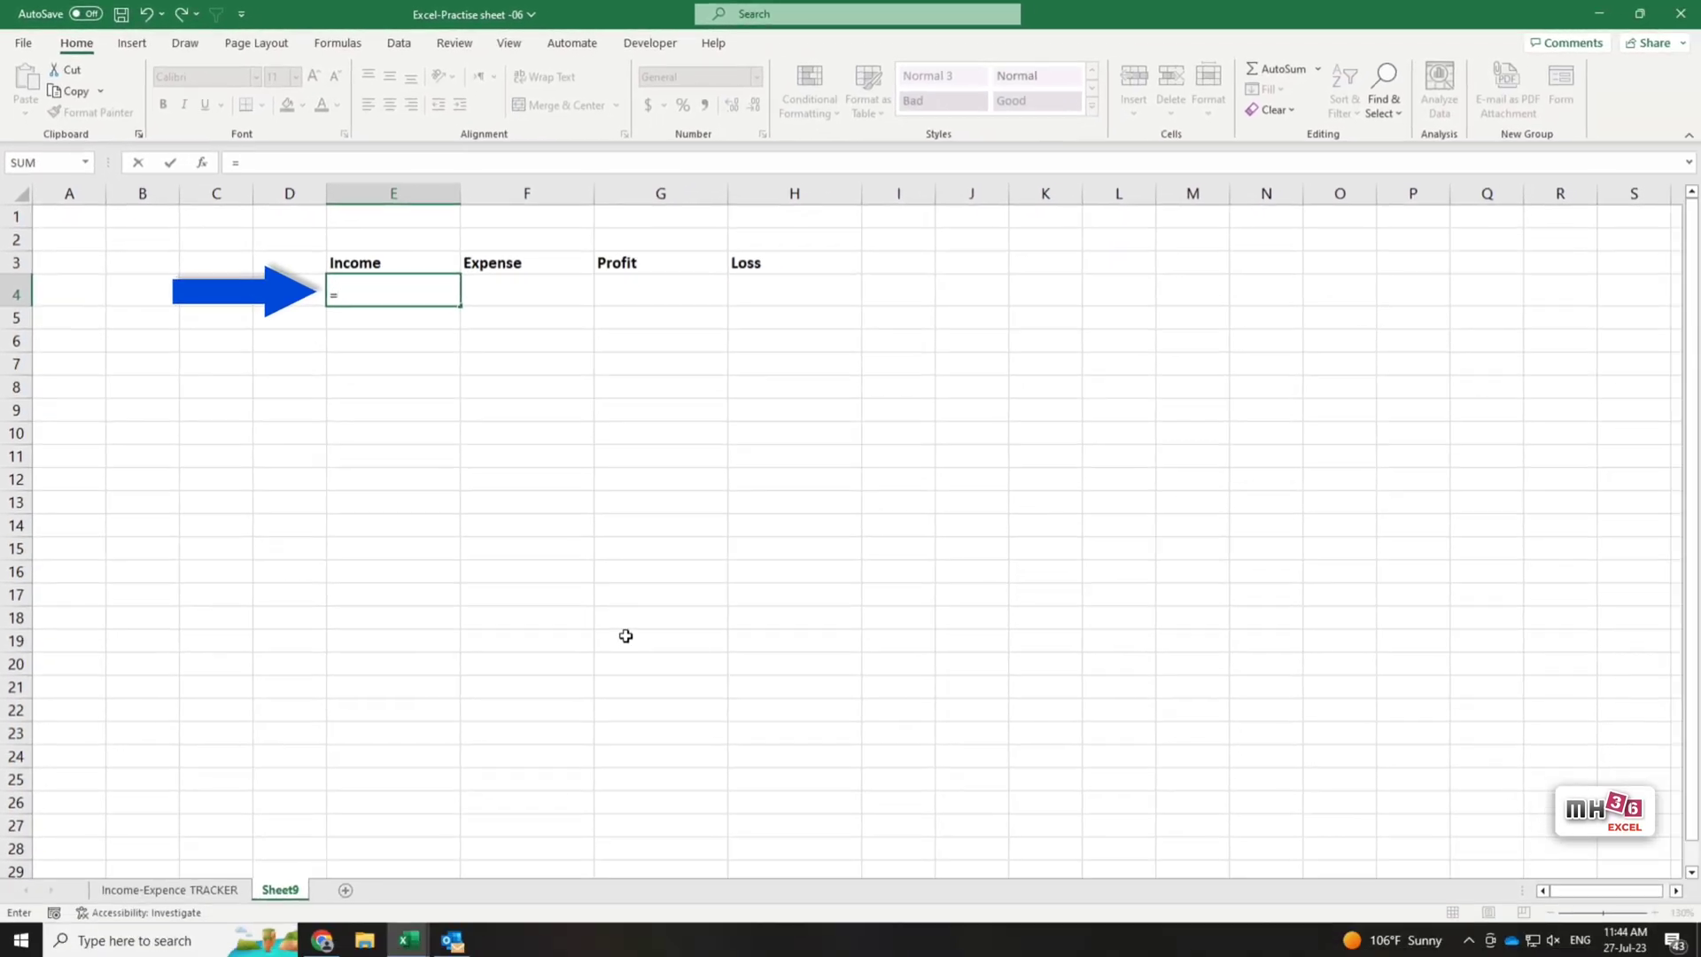
type("sum")
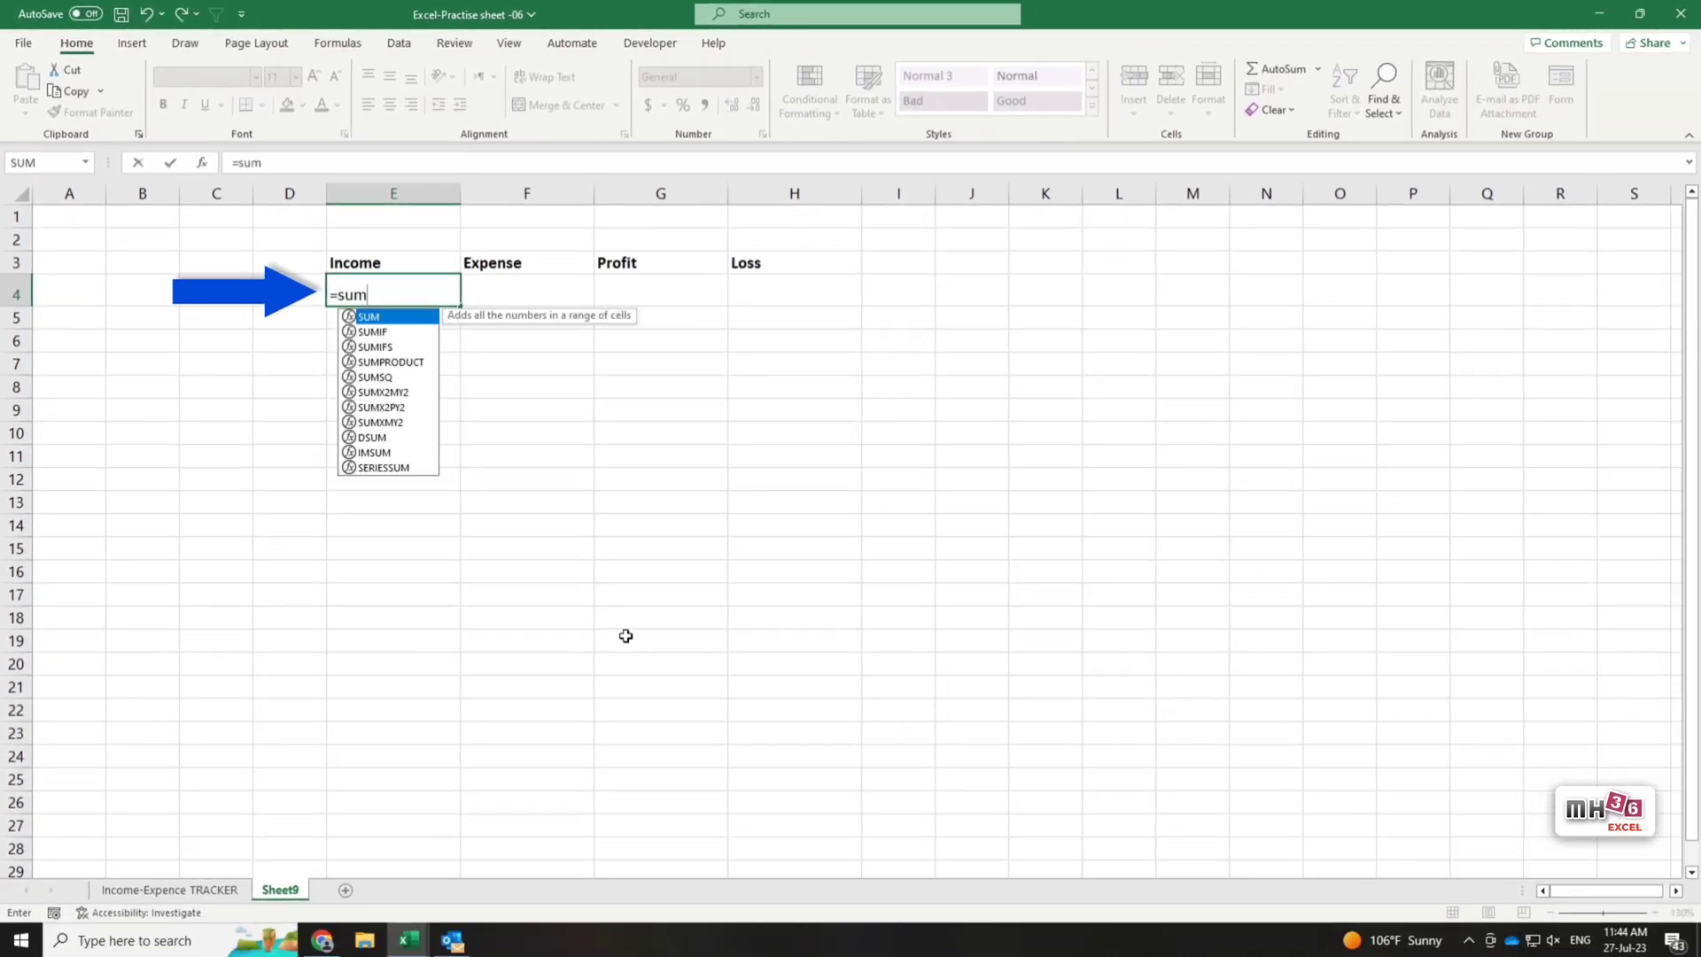
type("(")
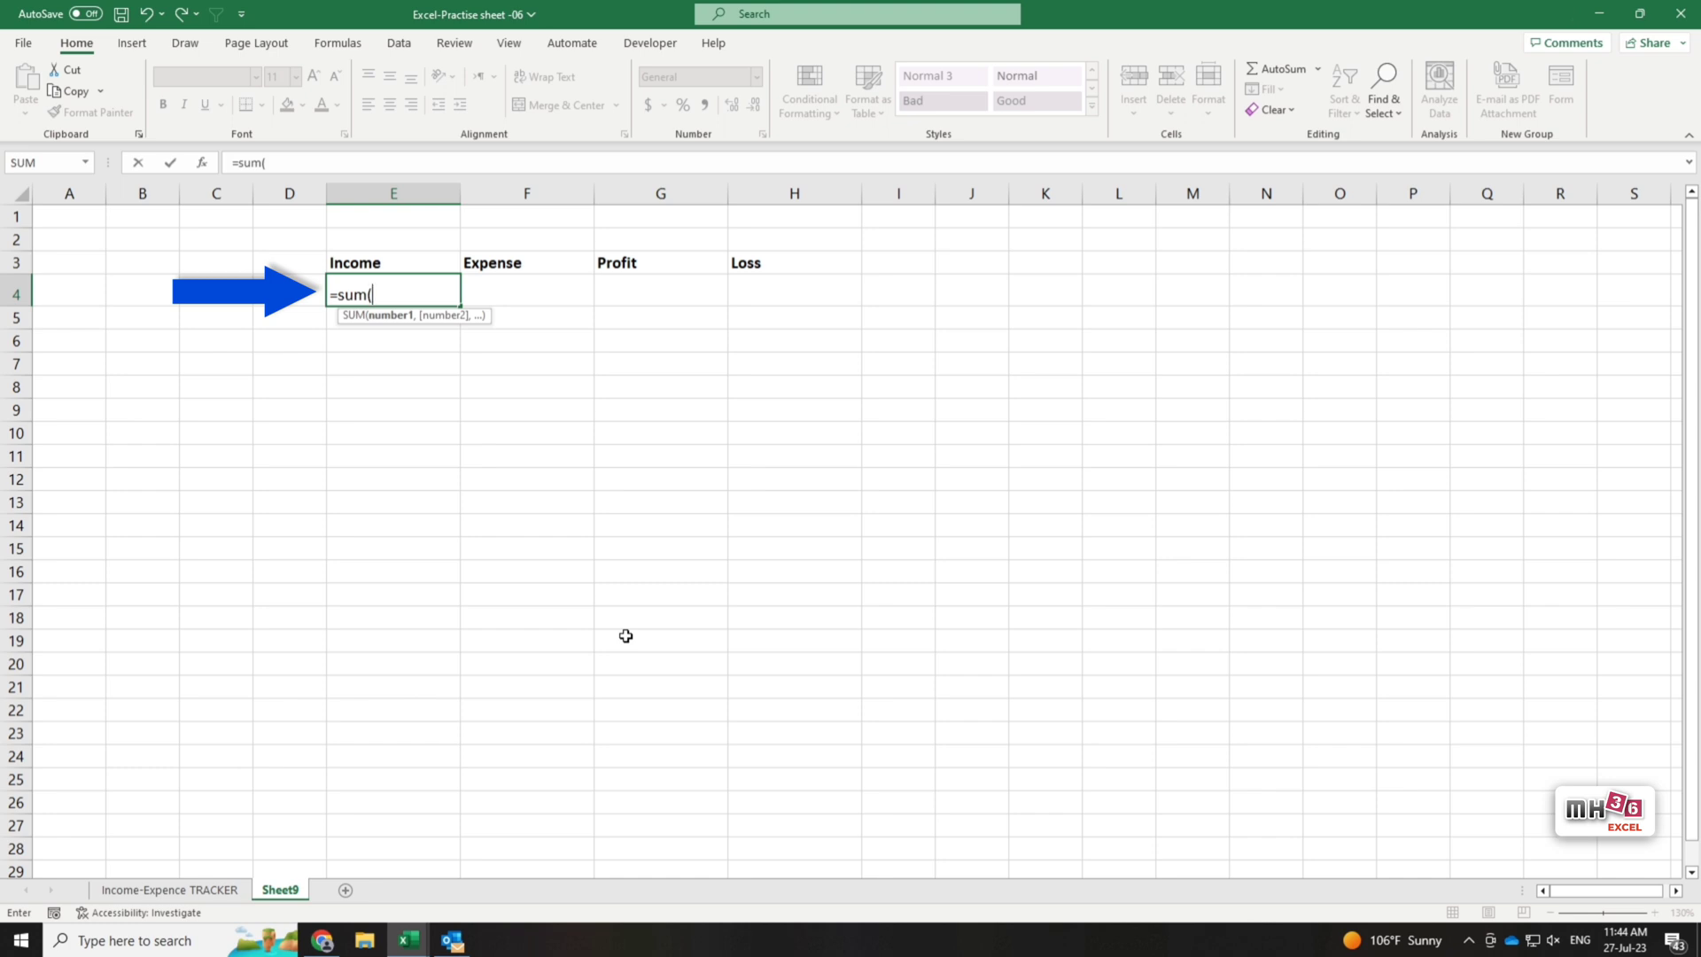
left_click(224, 899)
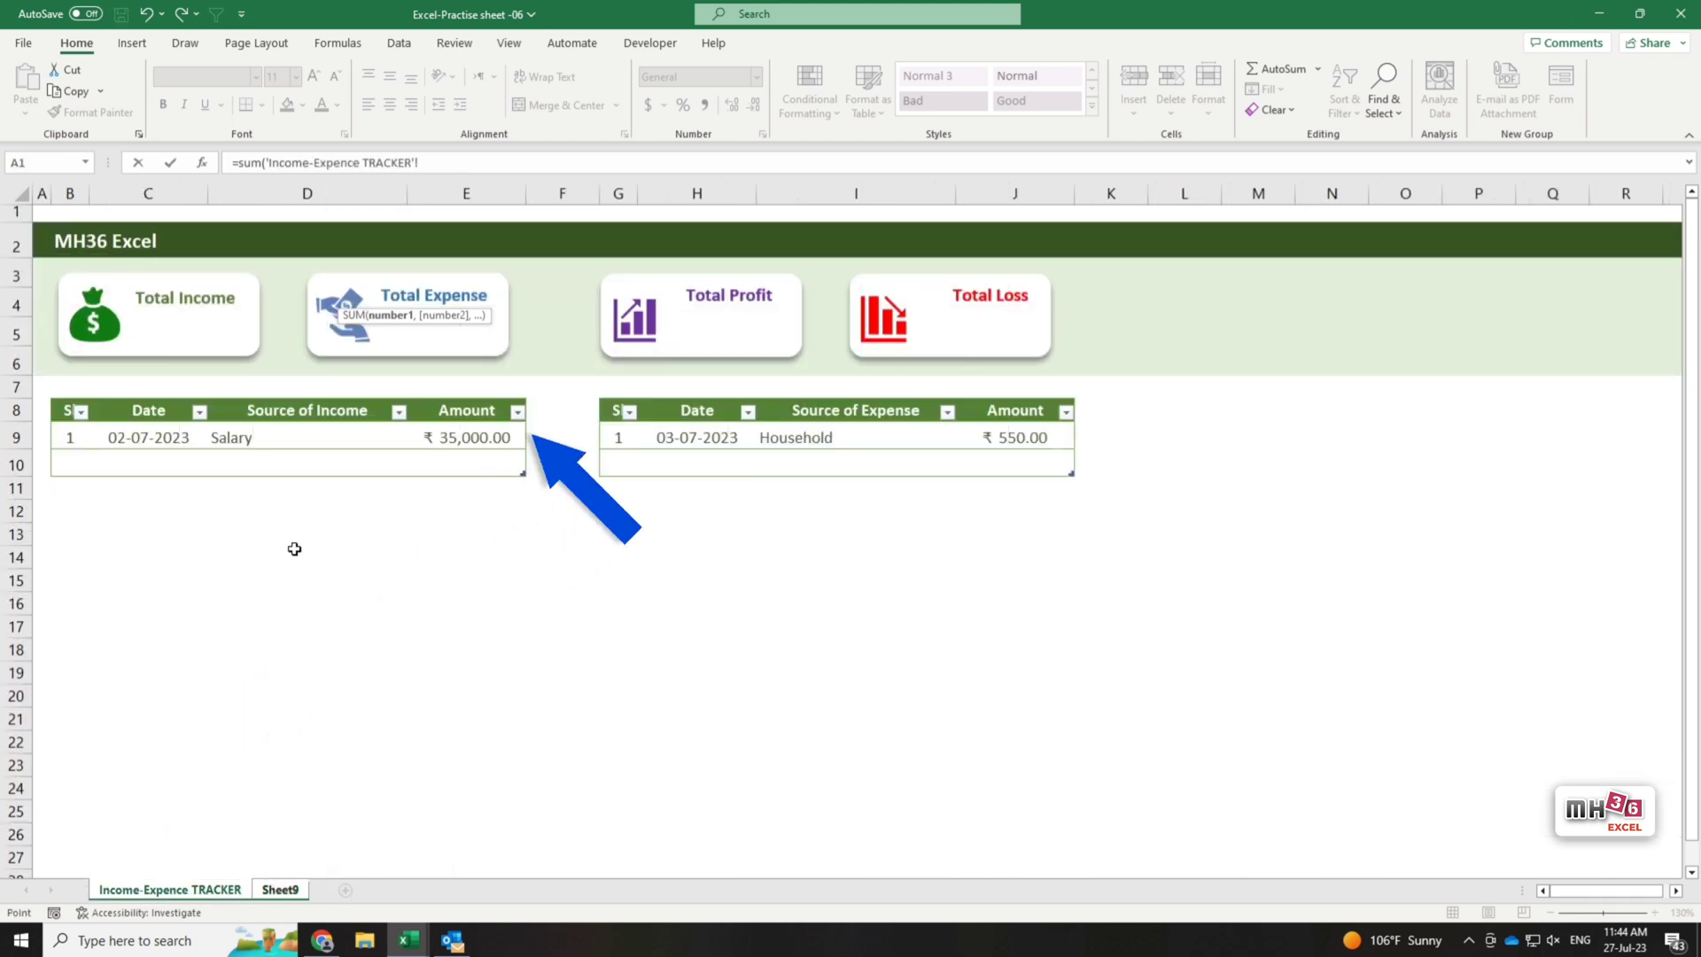
left_click_drag(498, 441, 515, 474)
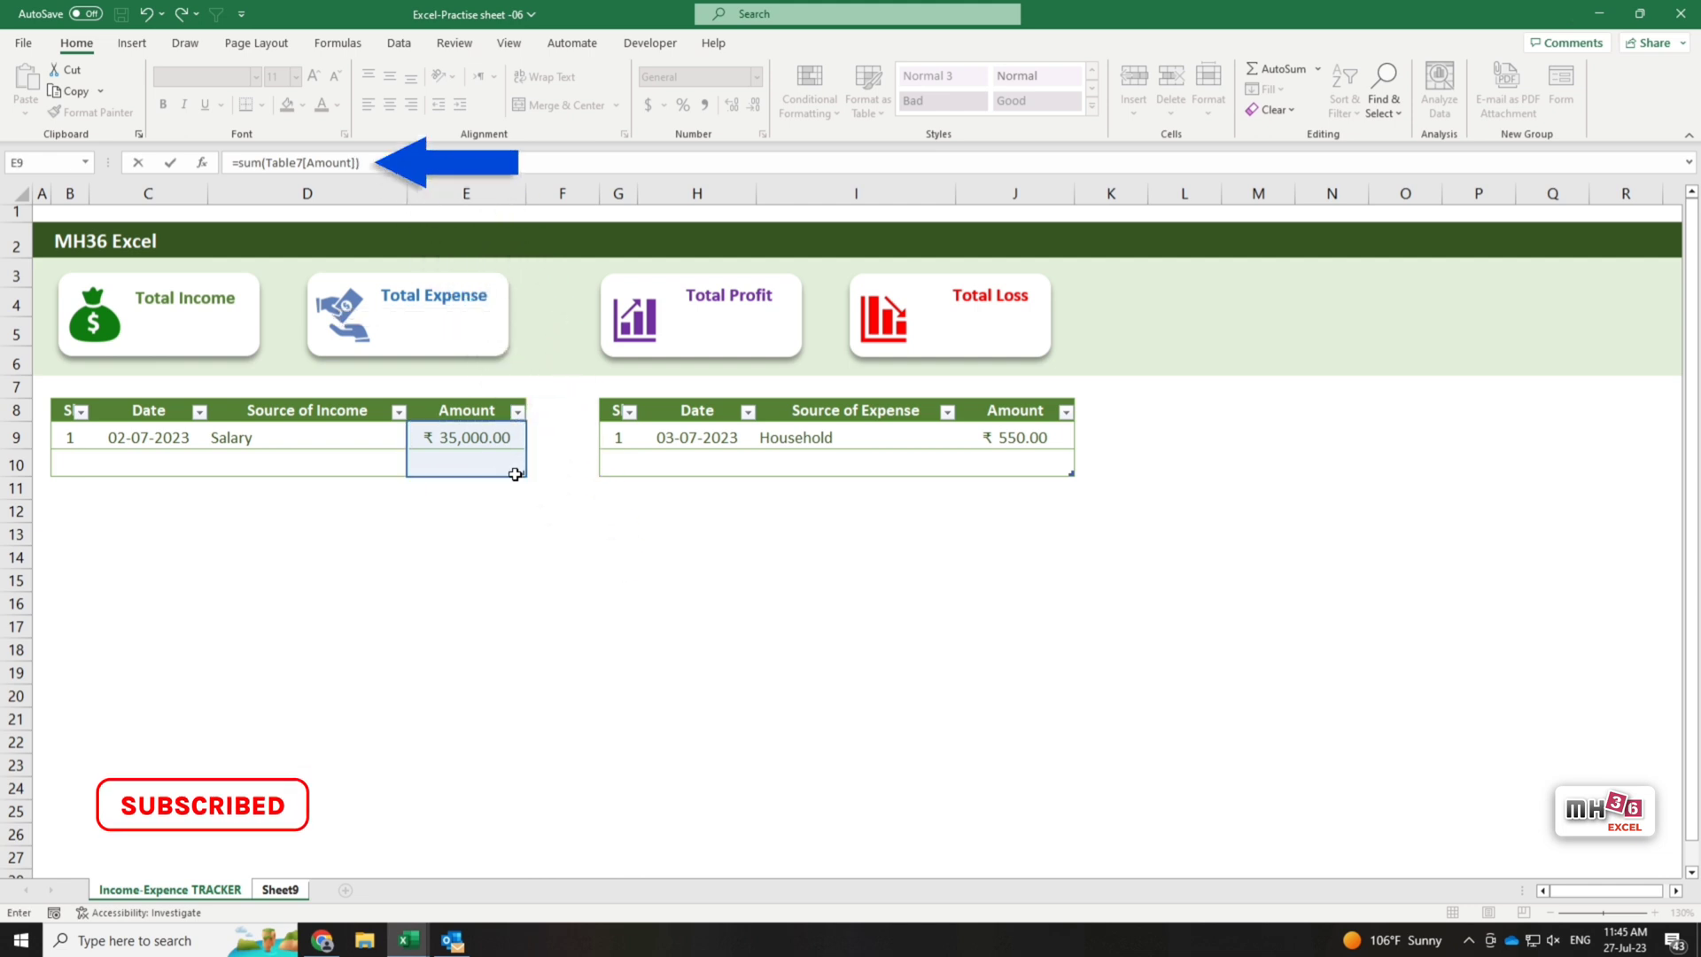
key("Return")
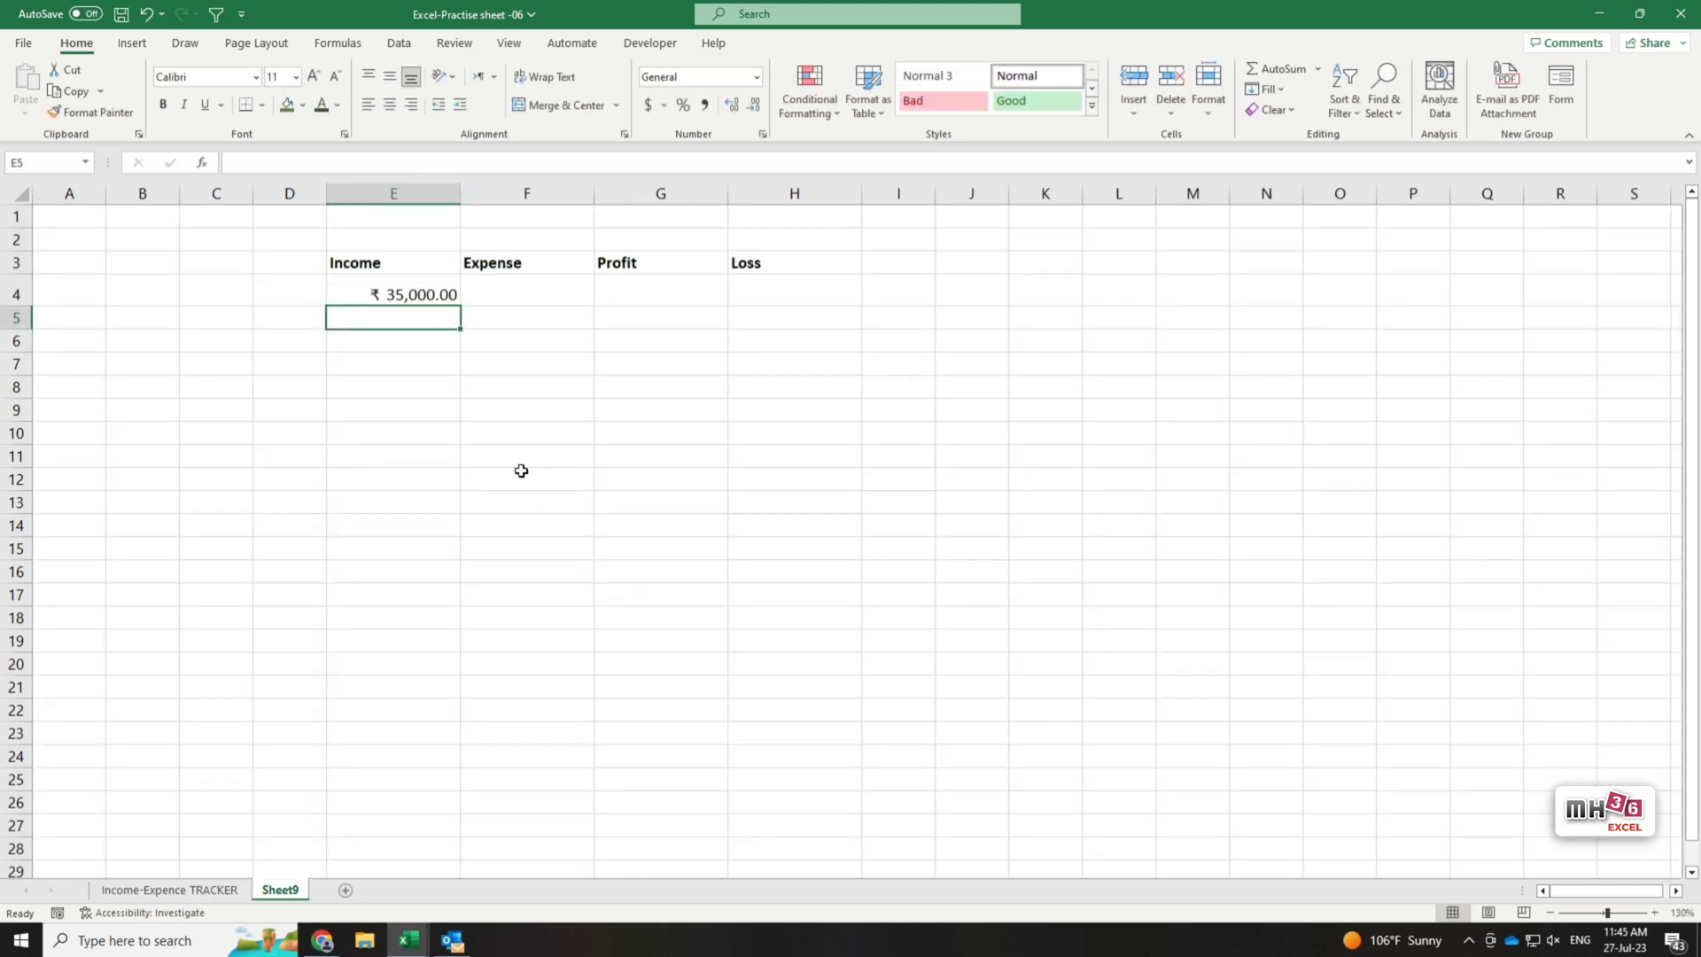
In F4, sum the expense table's Amount column from the tracker sheet, giving ₹ 550.00.
left_click(552, 296)
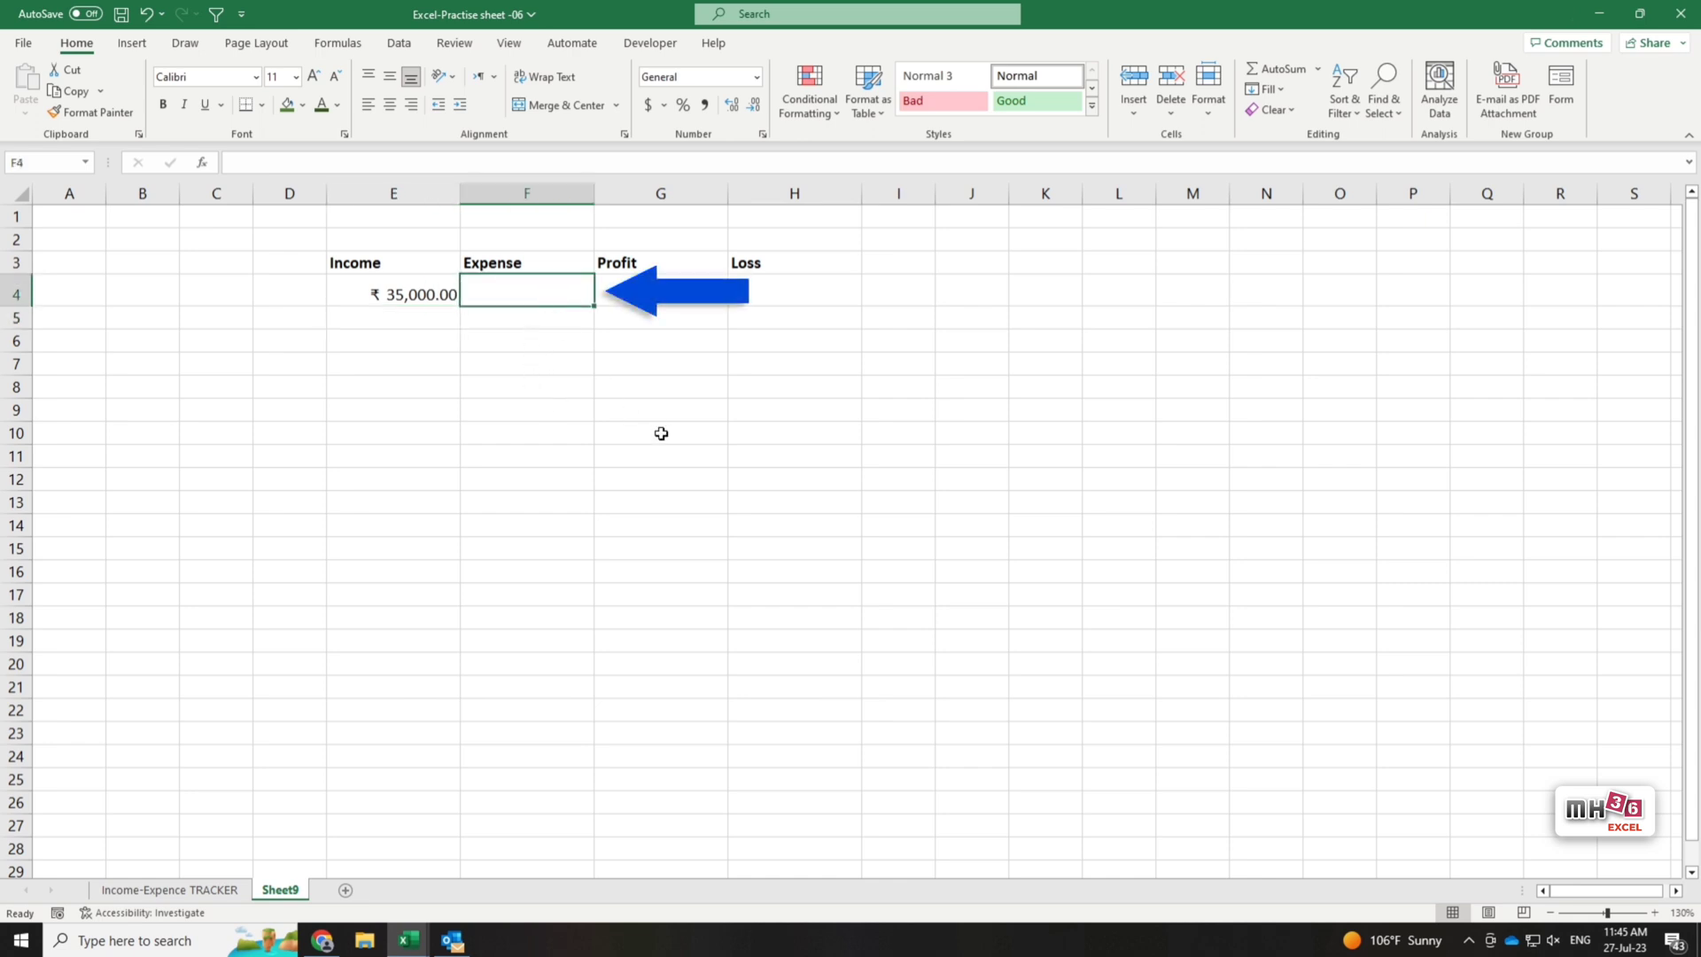
type("=sum")
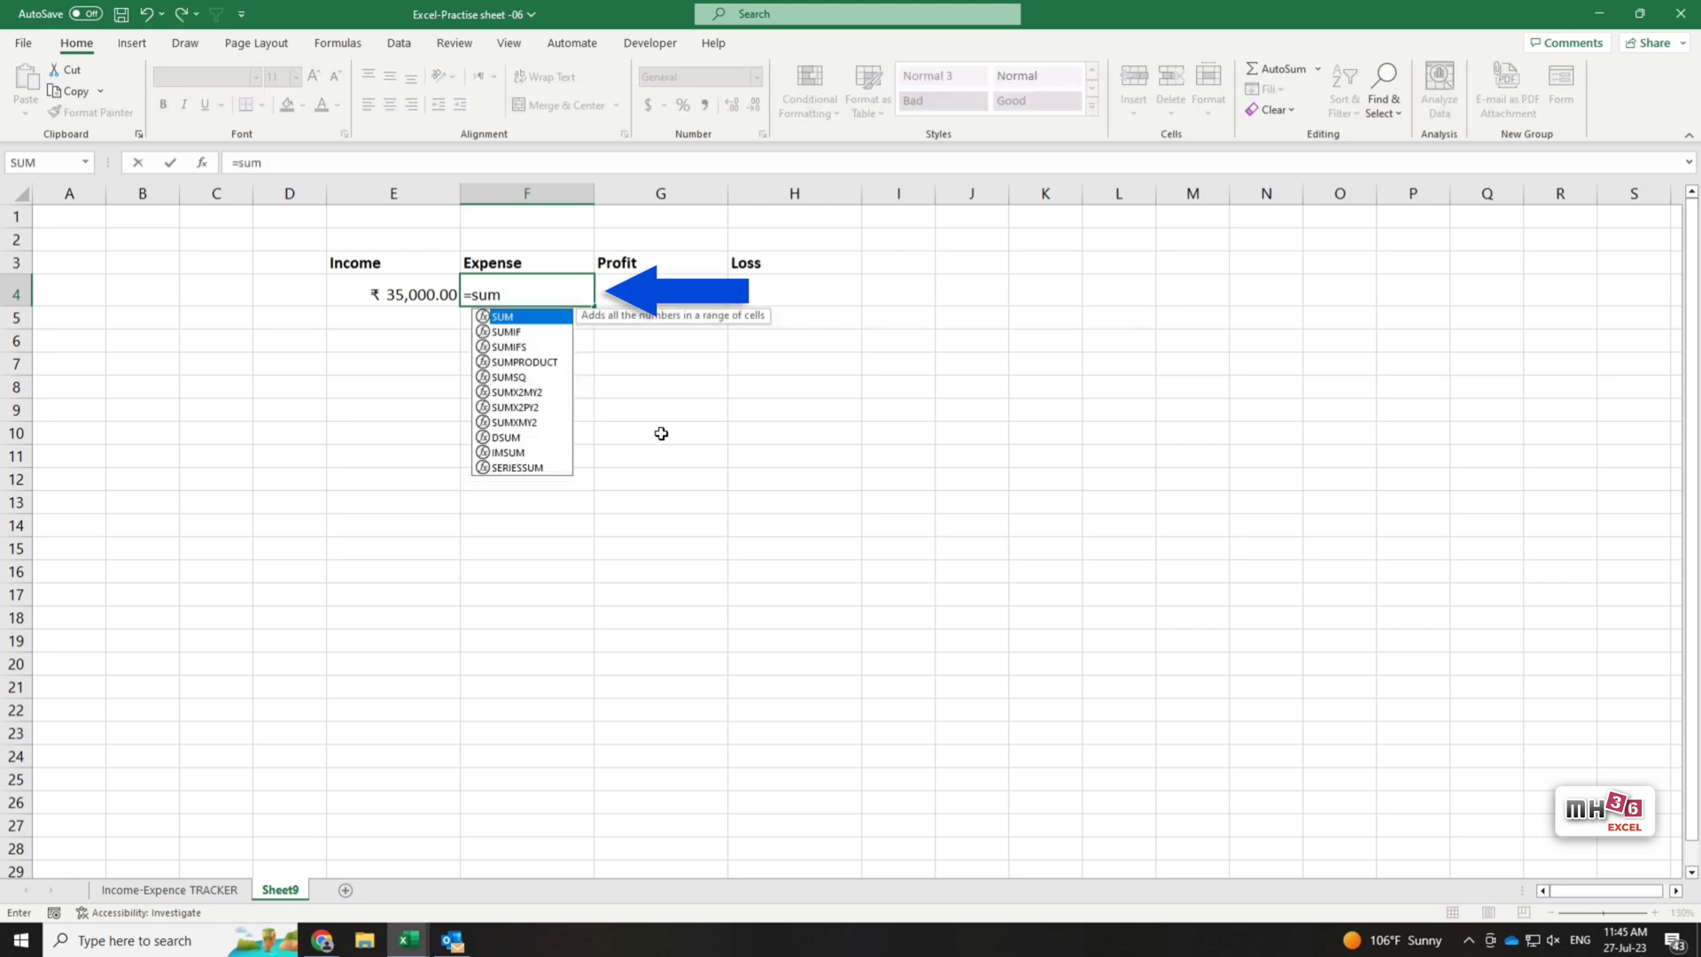
type("(")
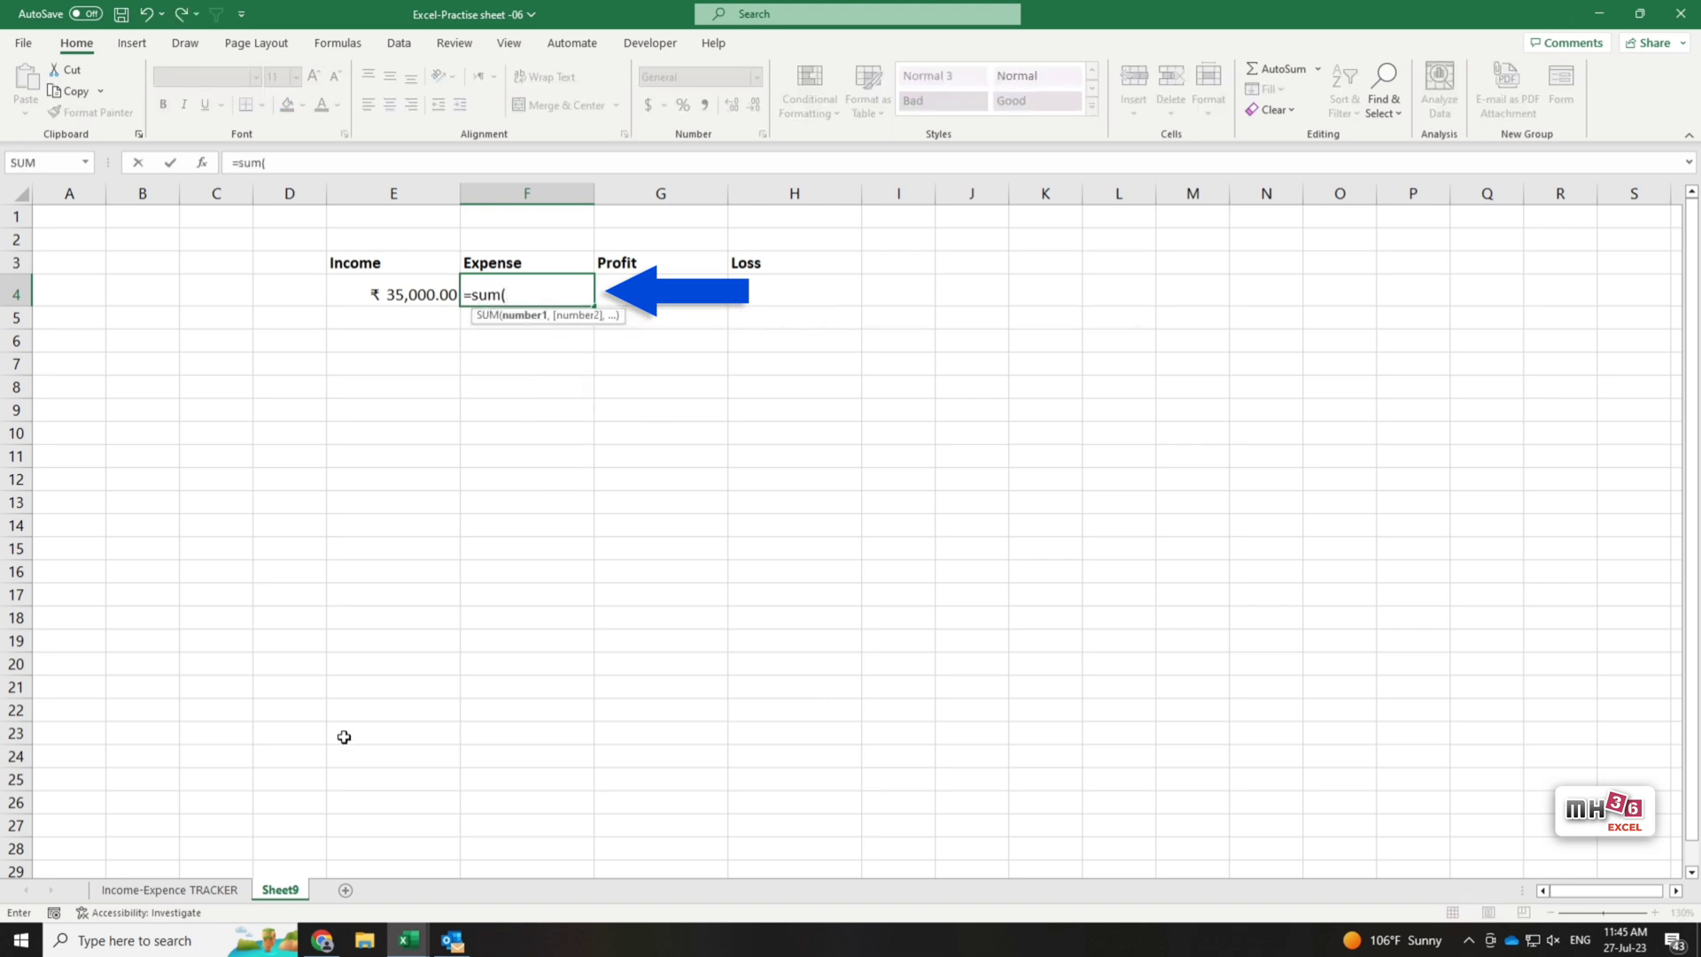
left_click(213, 890)
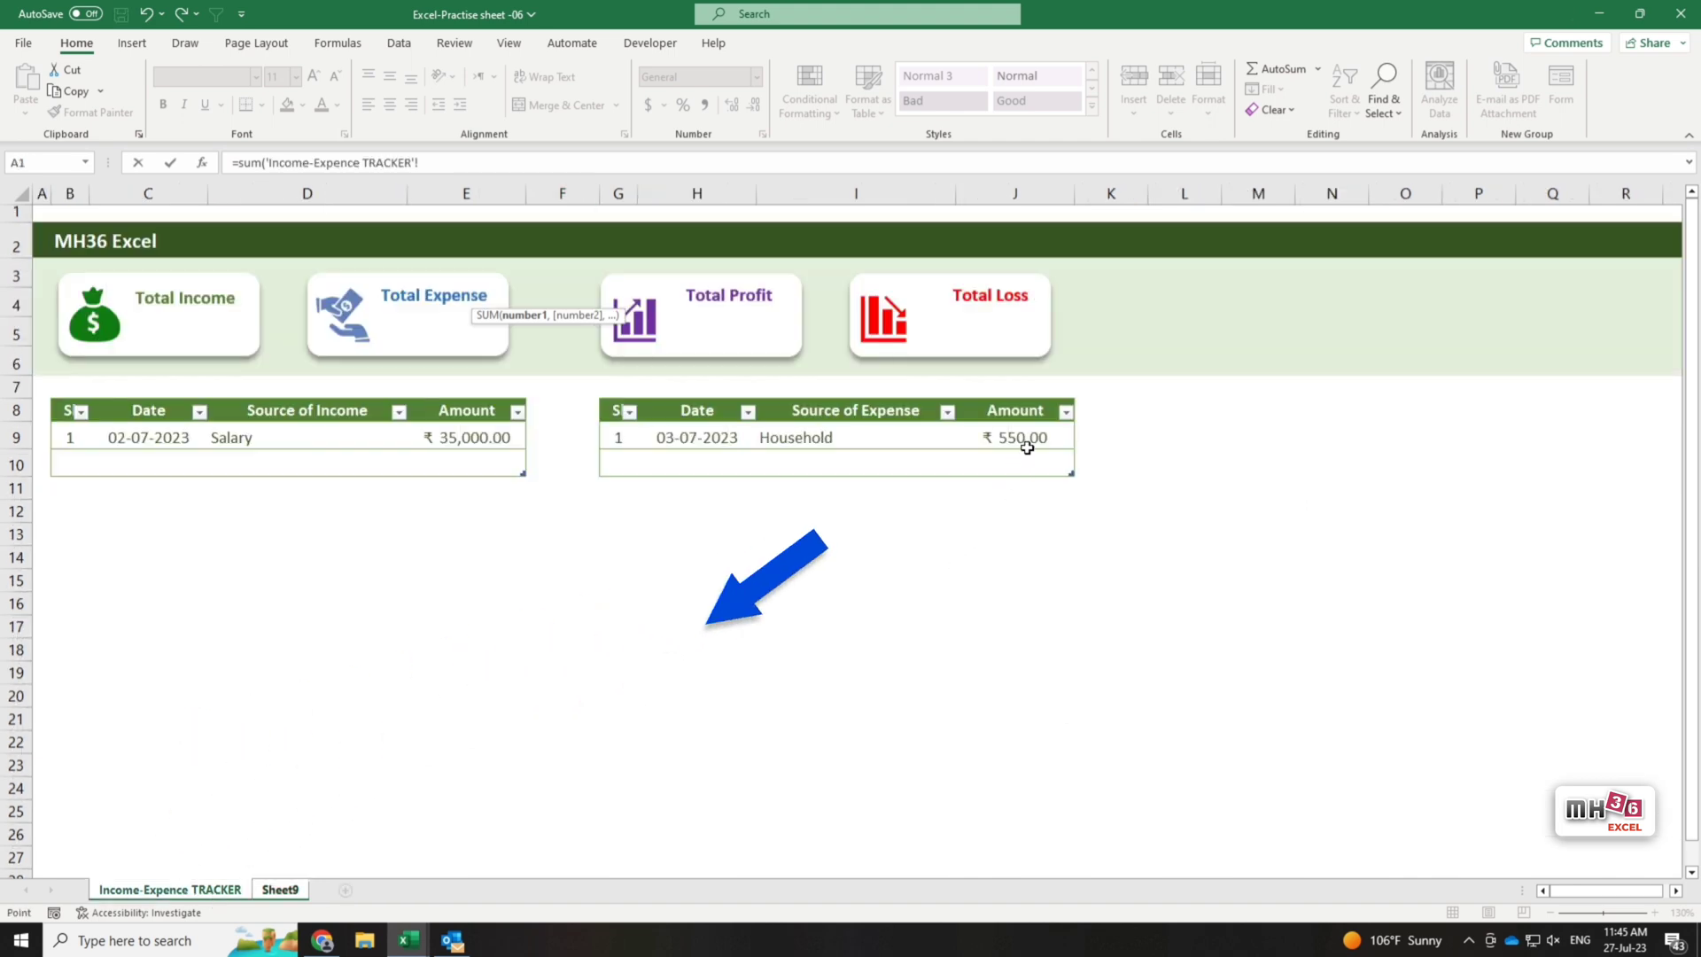
left_click_drag(1024, 438, 1040, 459)
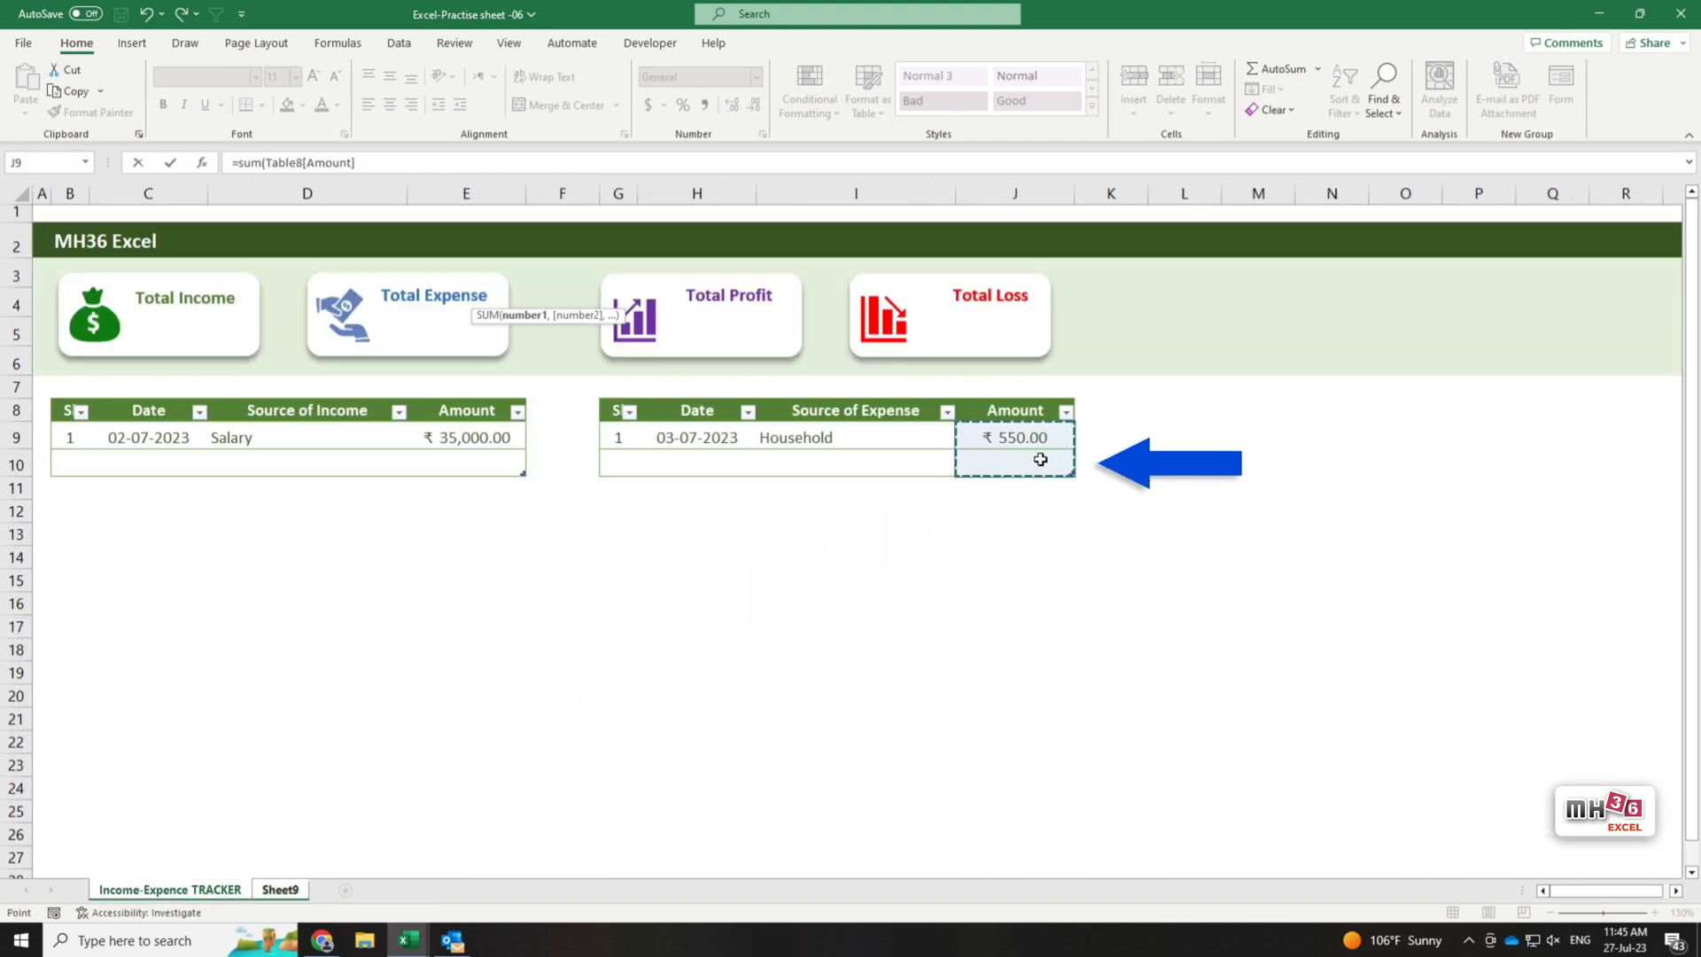
type(")")
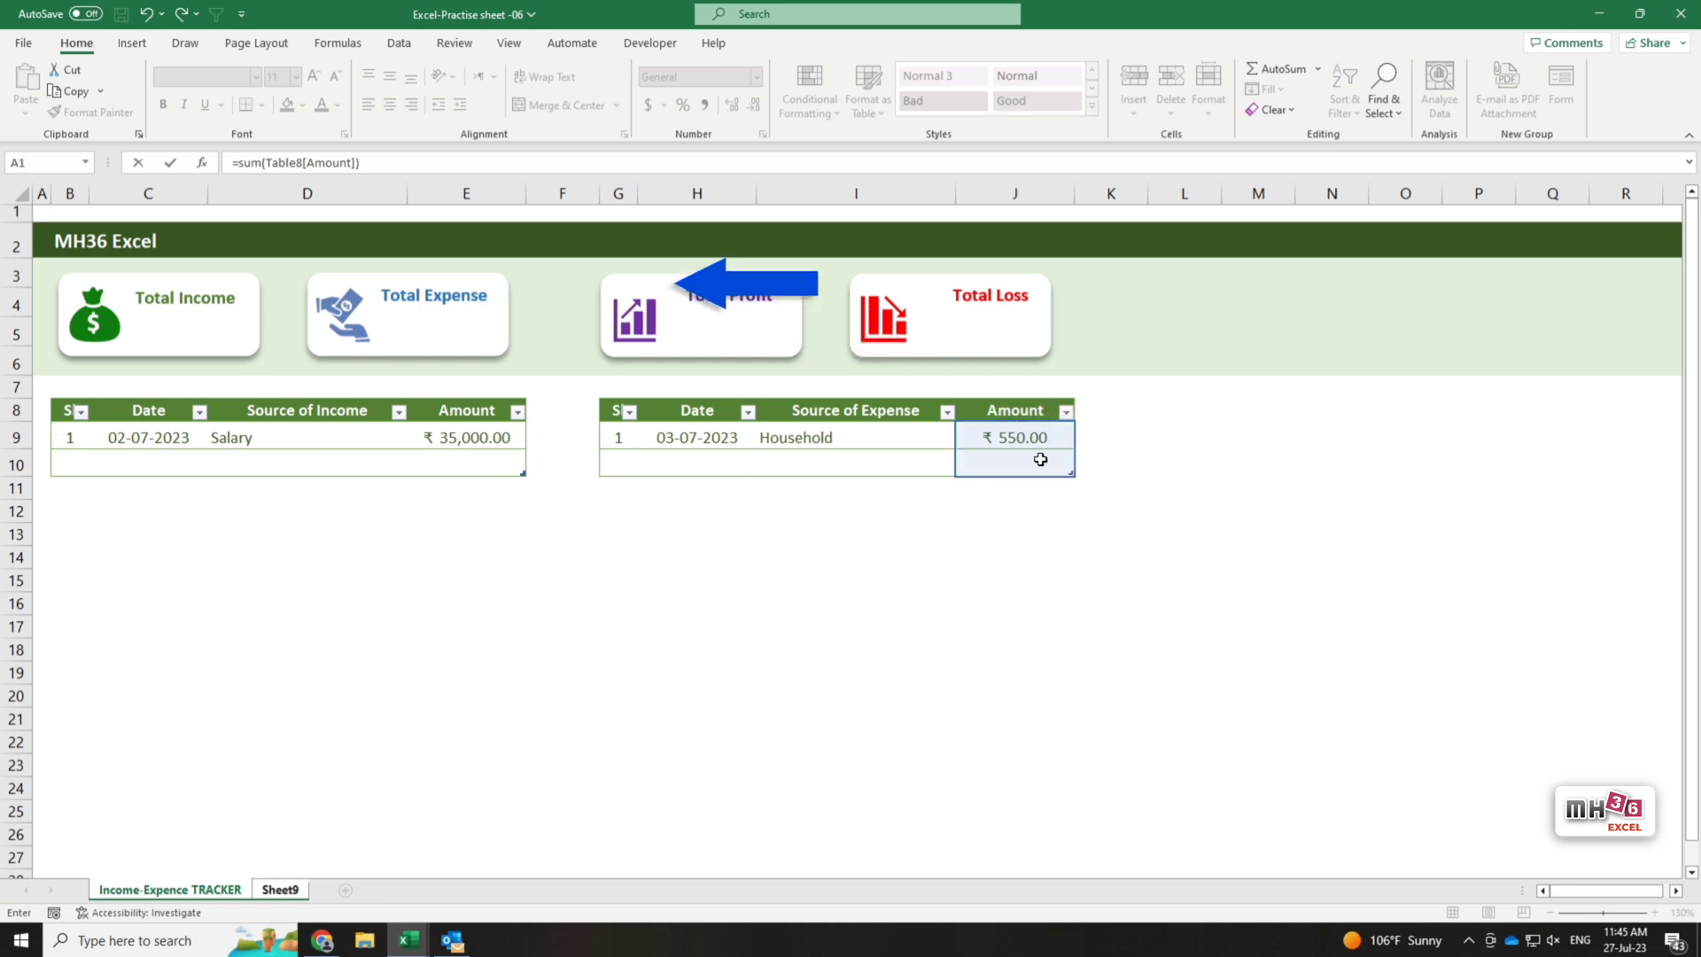
key("Return")
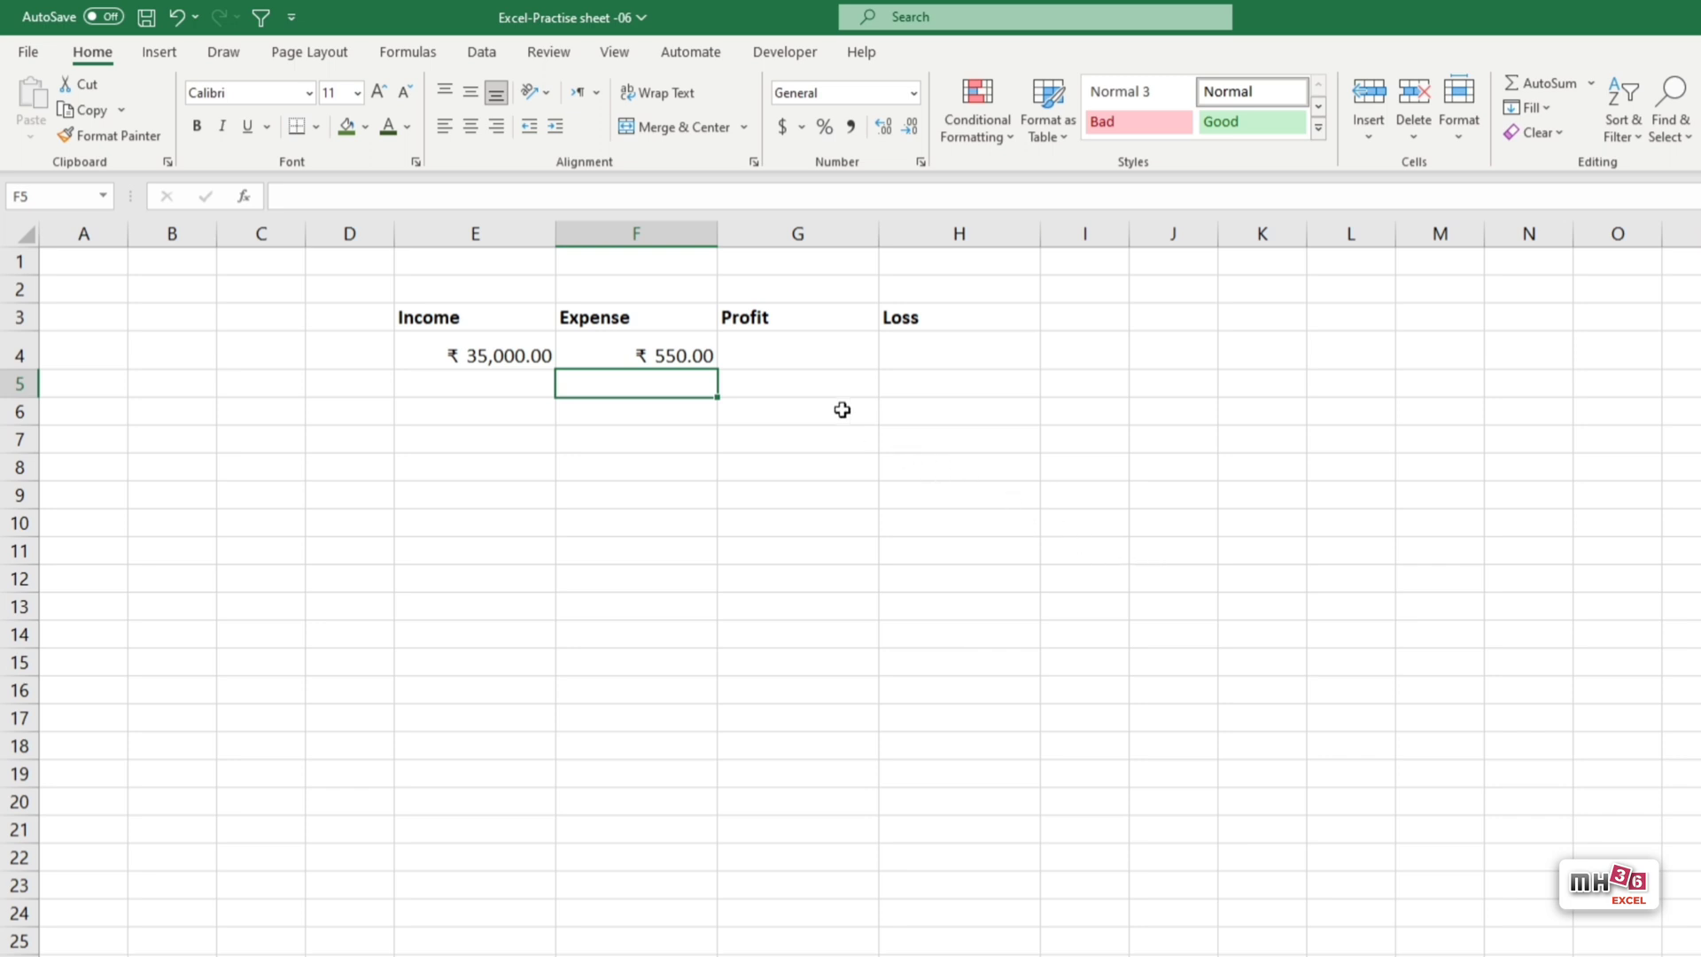
Enter =IF(E4>F4,E4-F4,0) in G4 so Profit shows 34450.
left_click(834, 358)
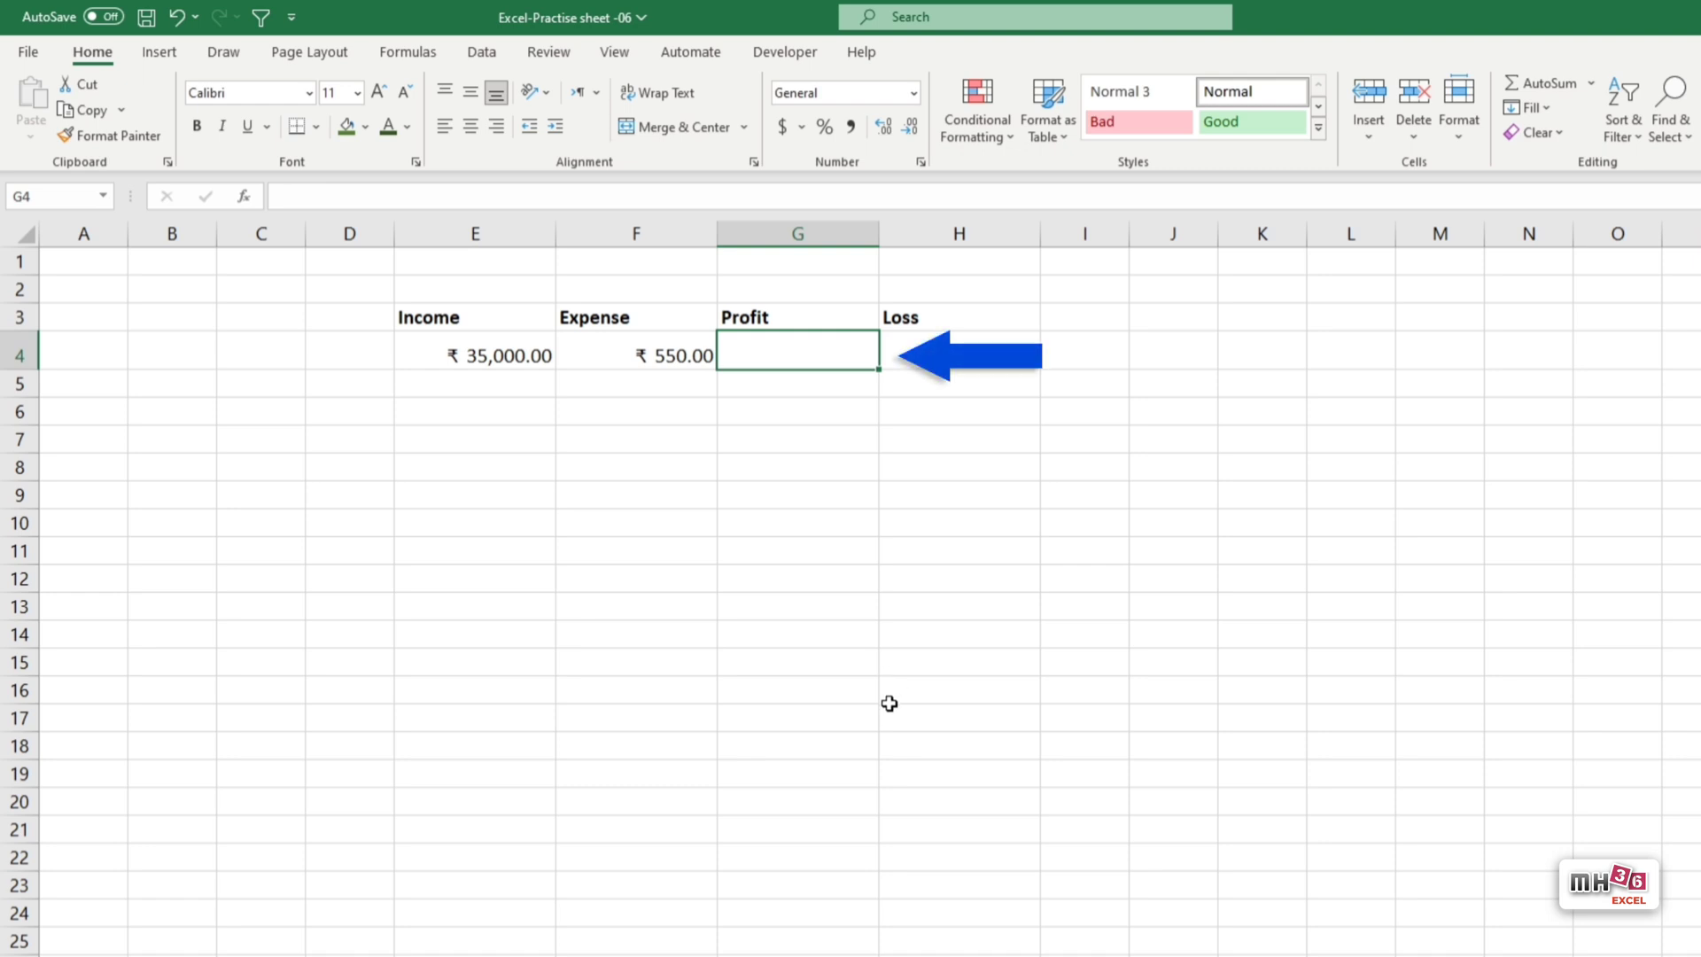
type("=")
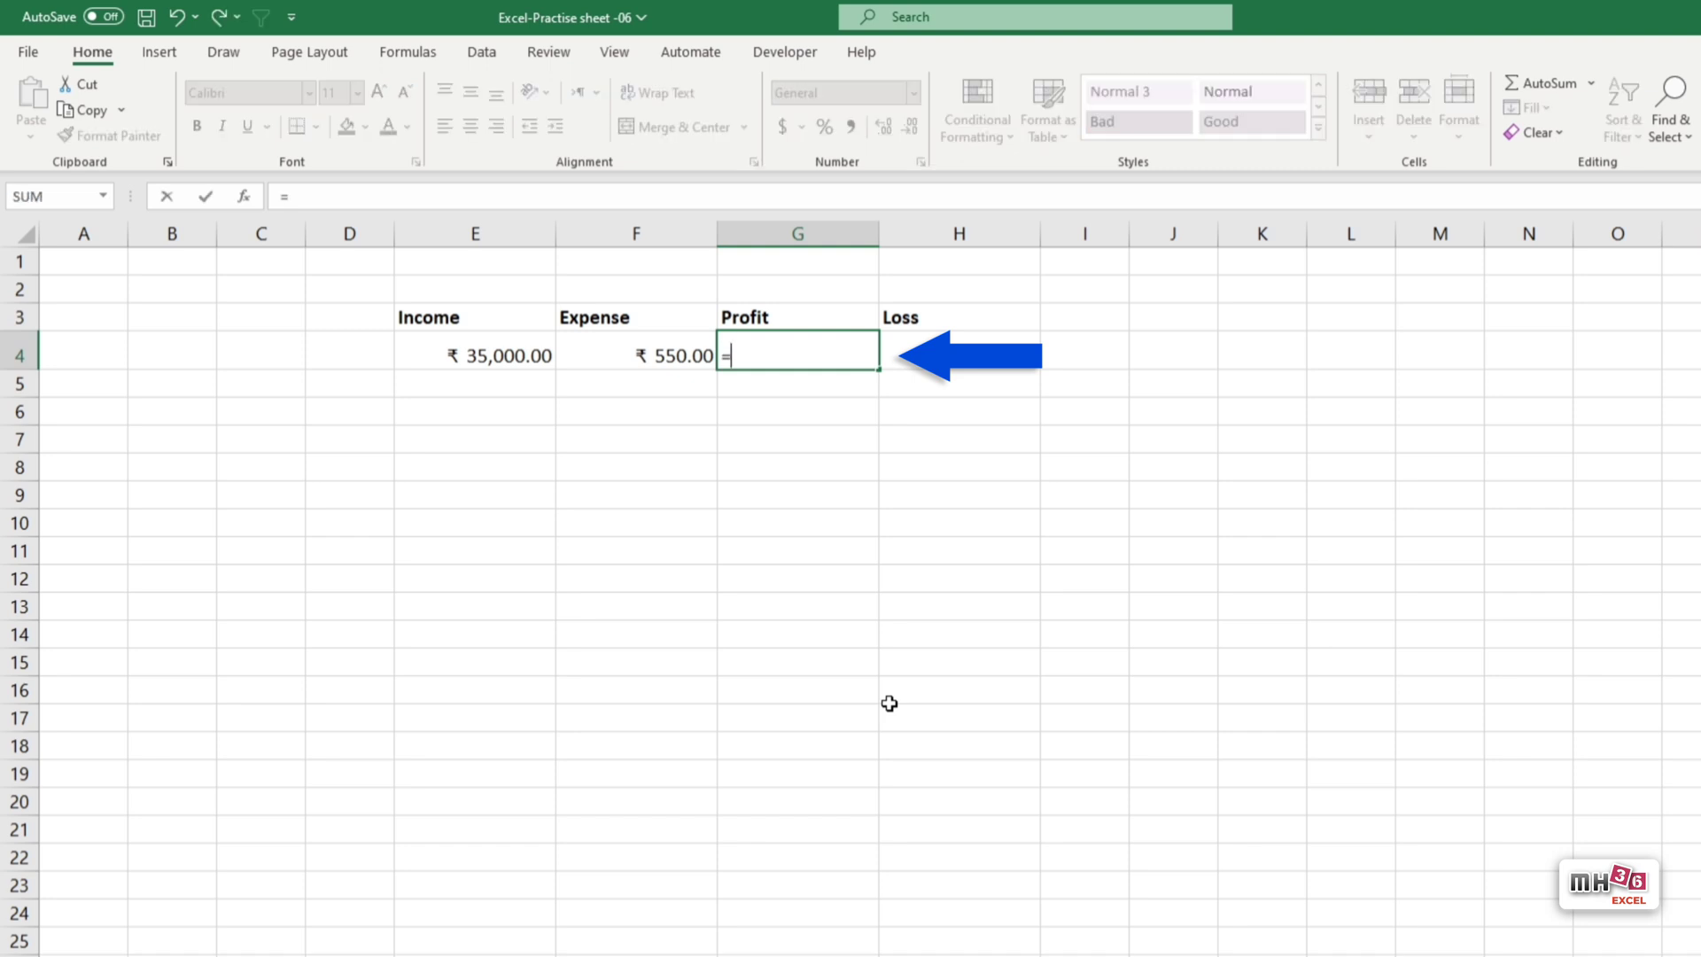
type("IF")
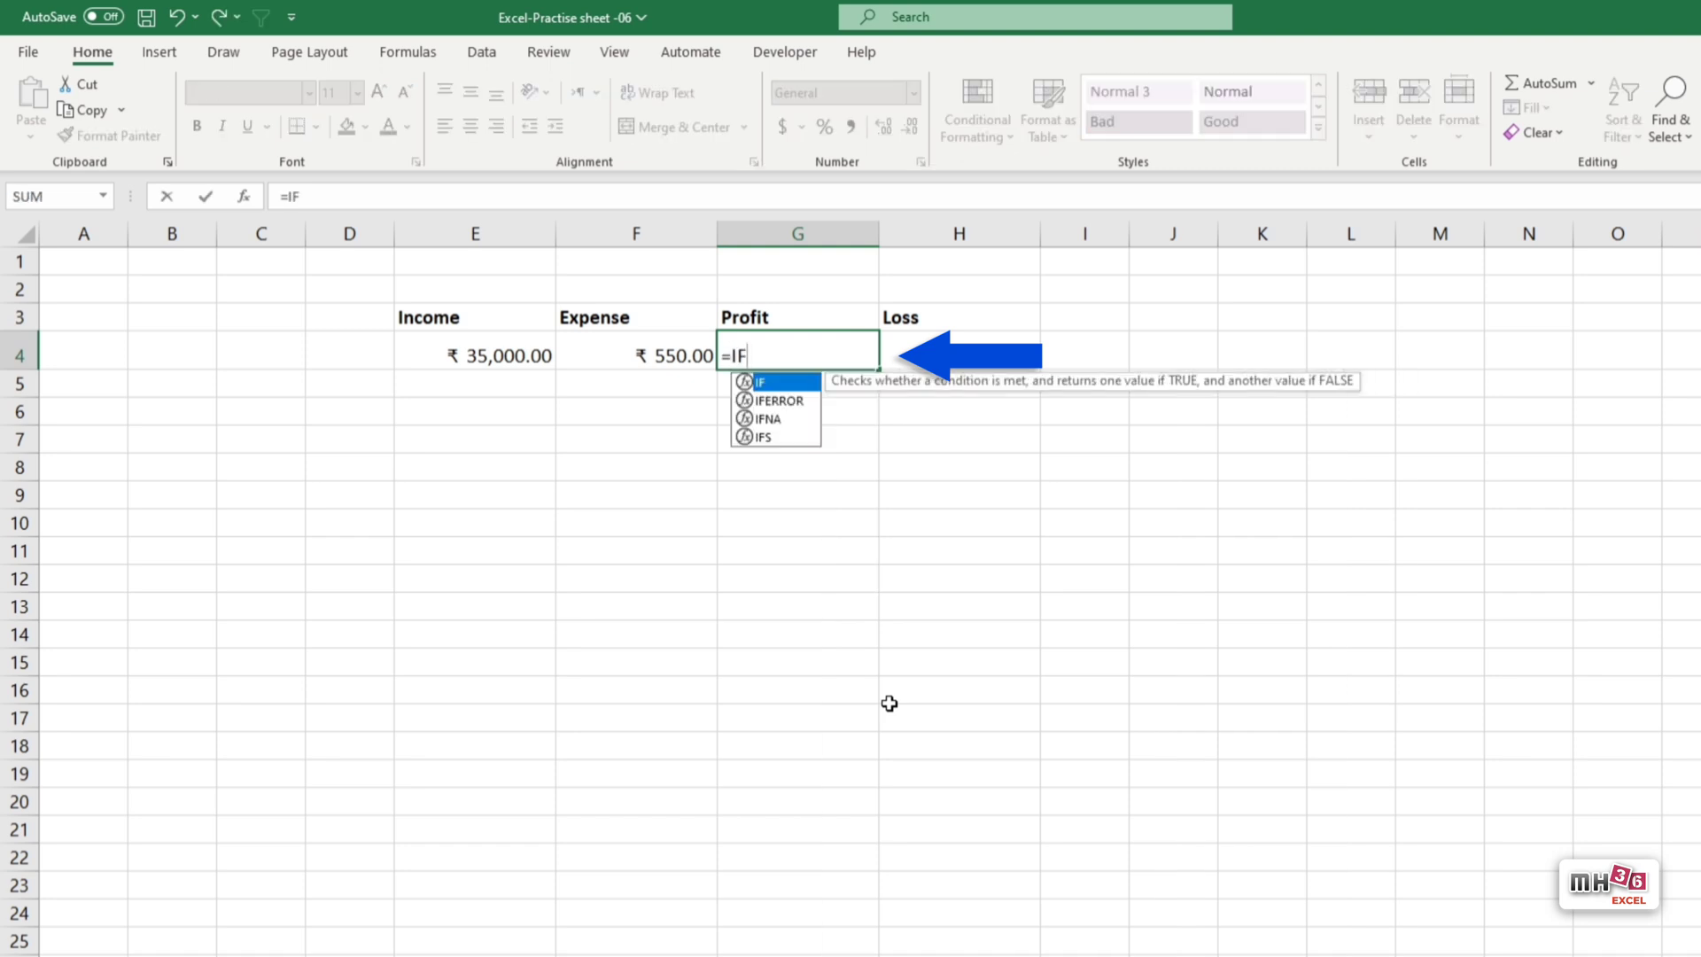
type("(")
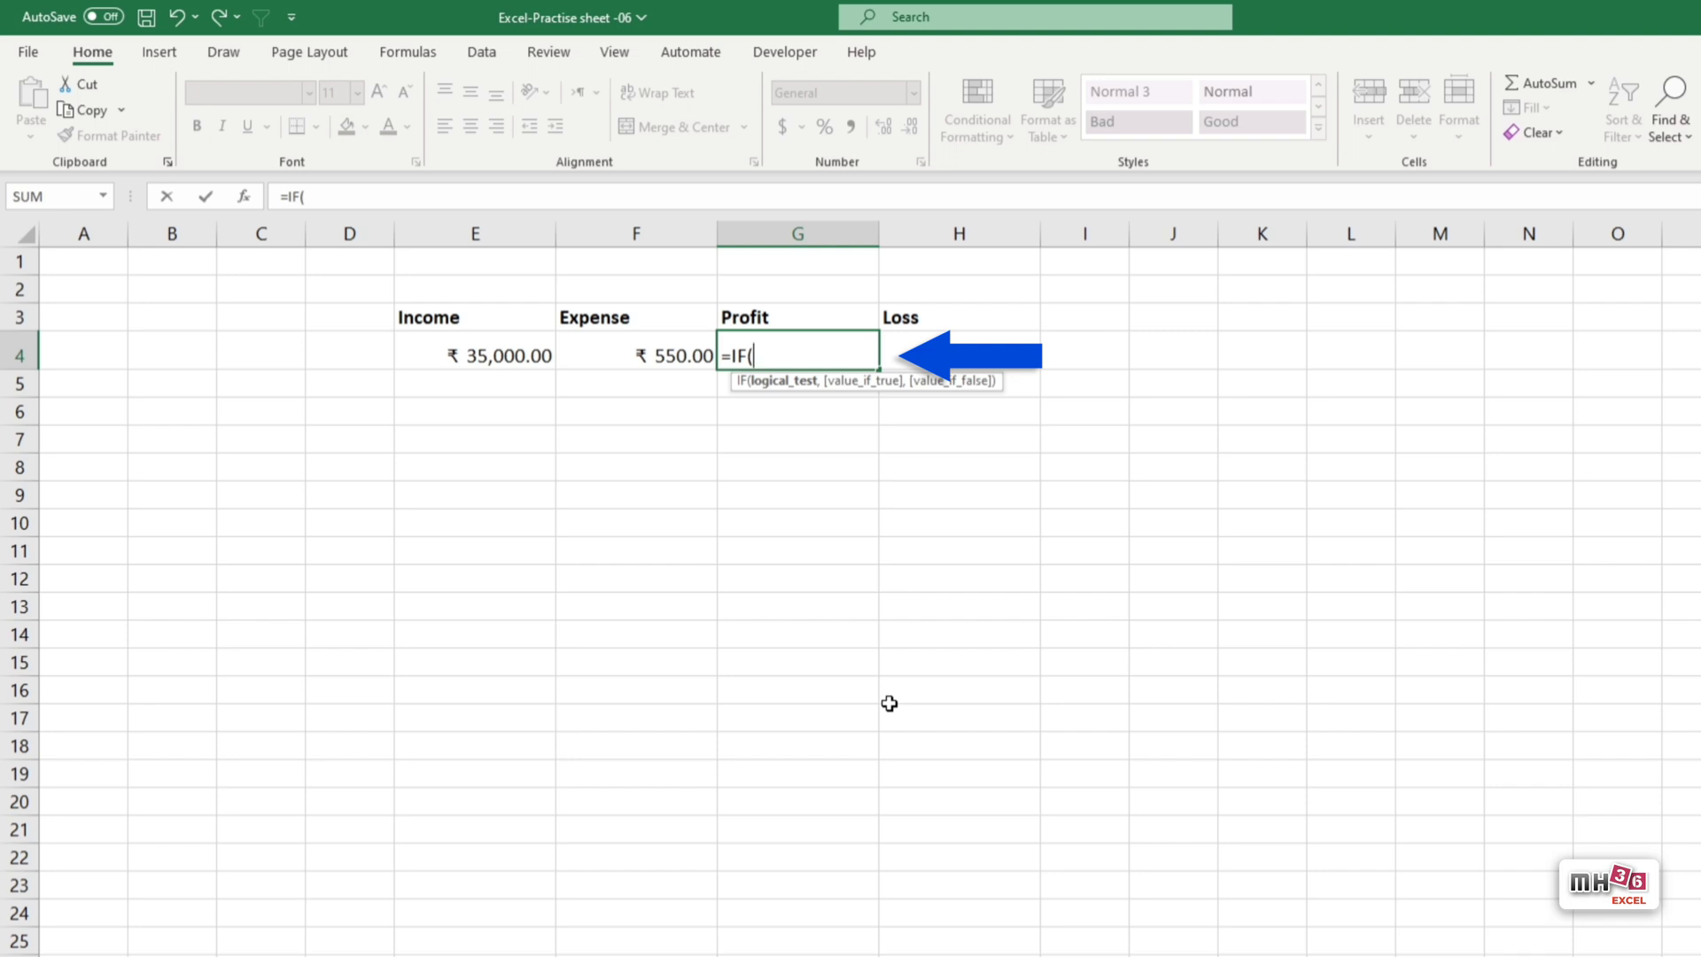
left_click(525, 357)
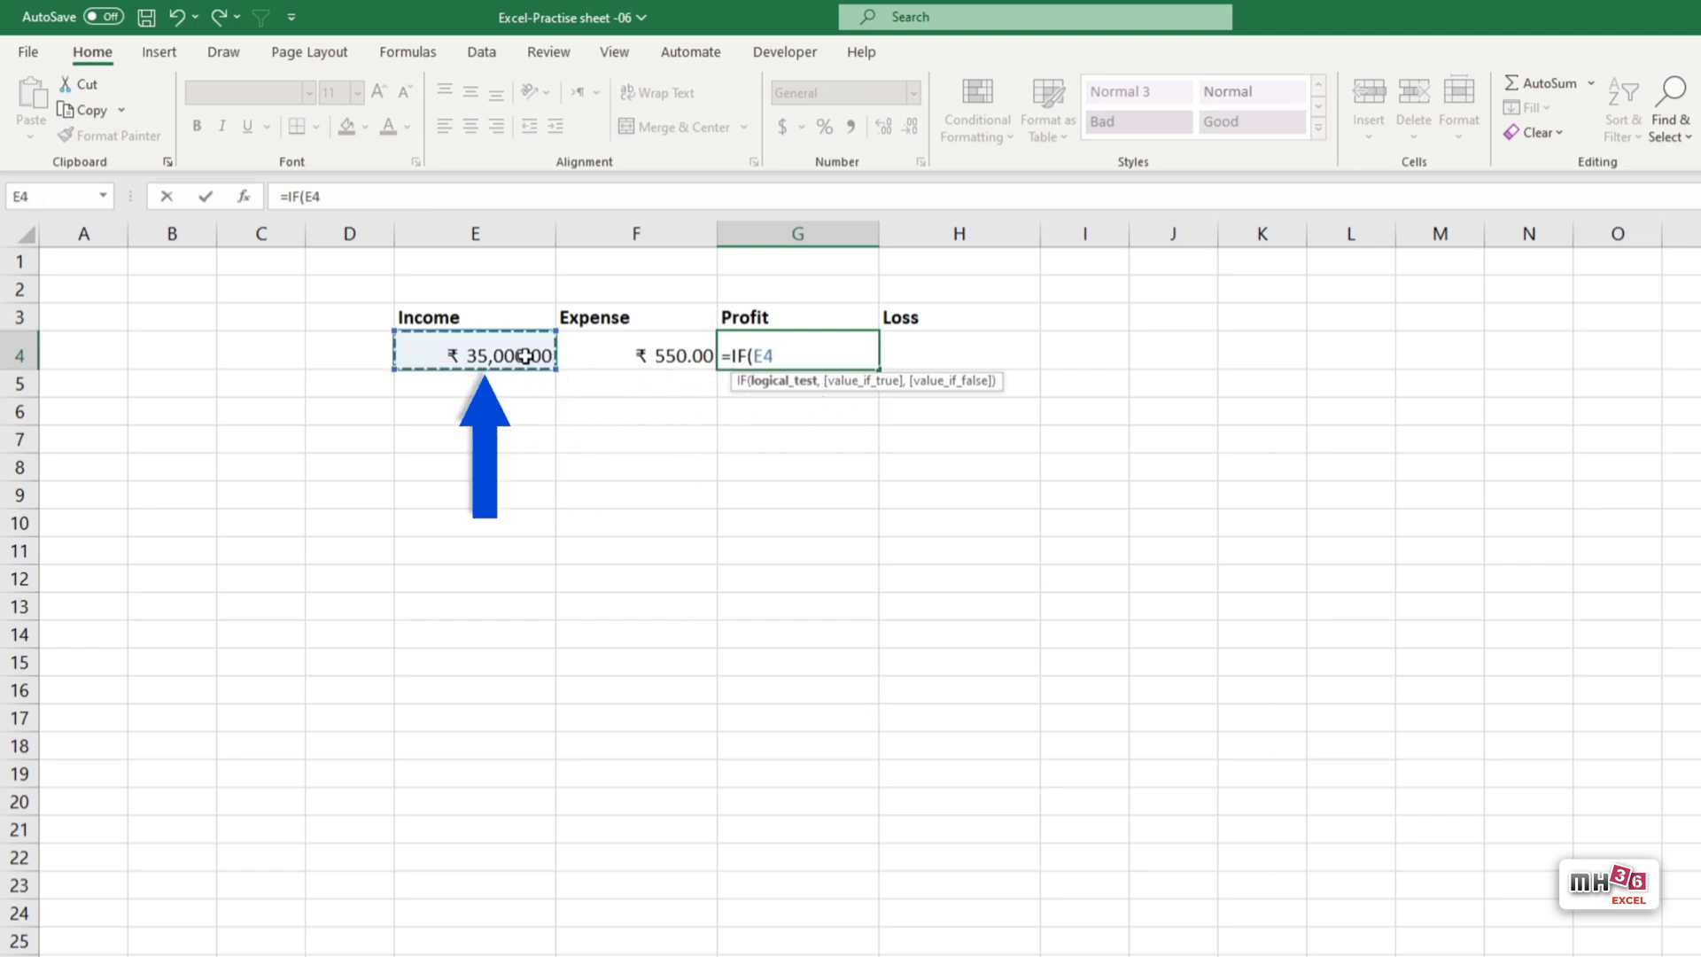
type(">")
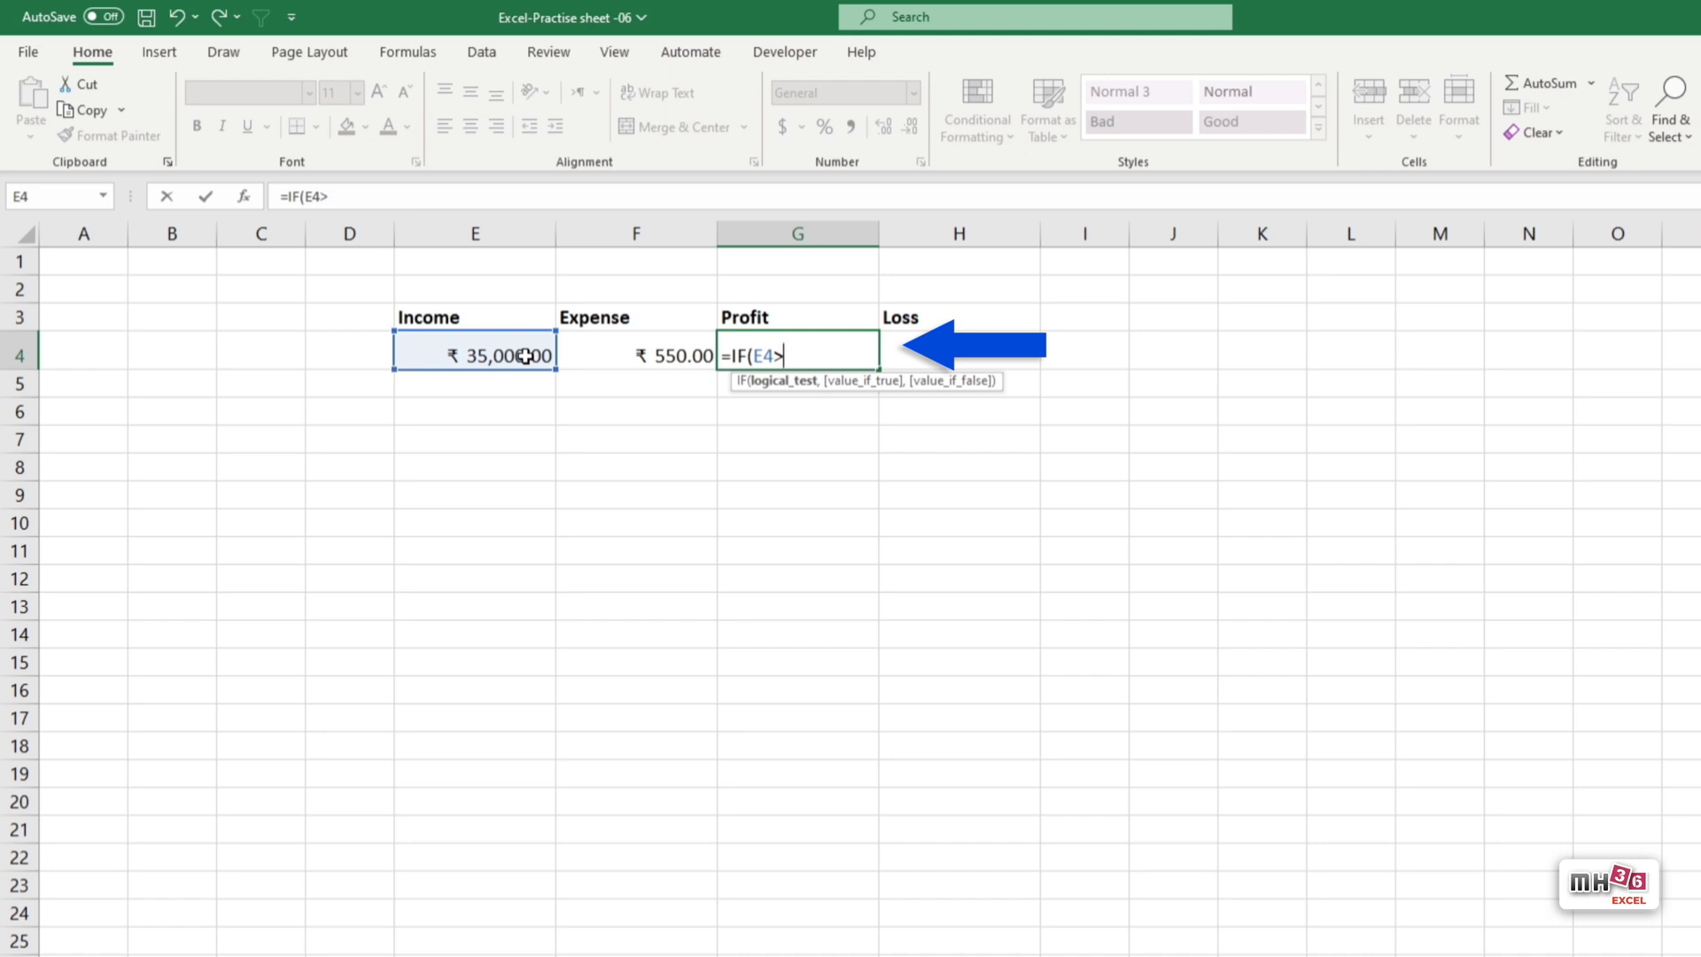
left_click(633, 353)
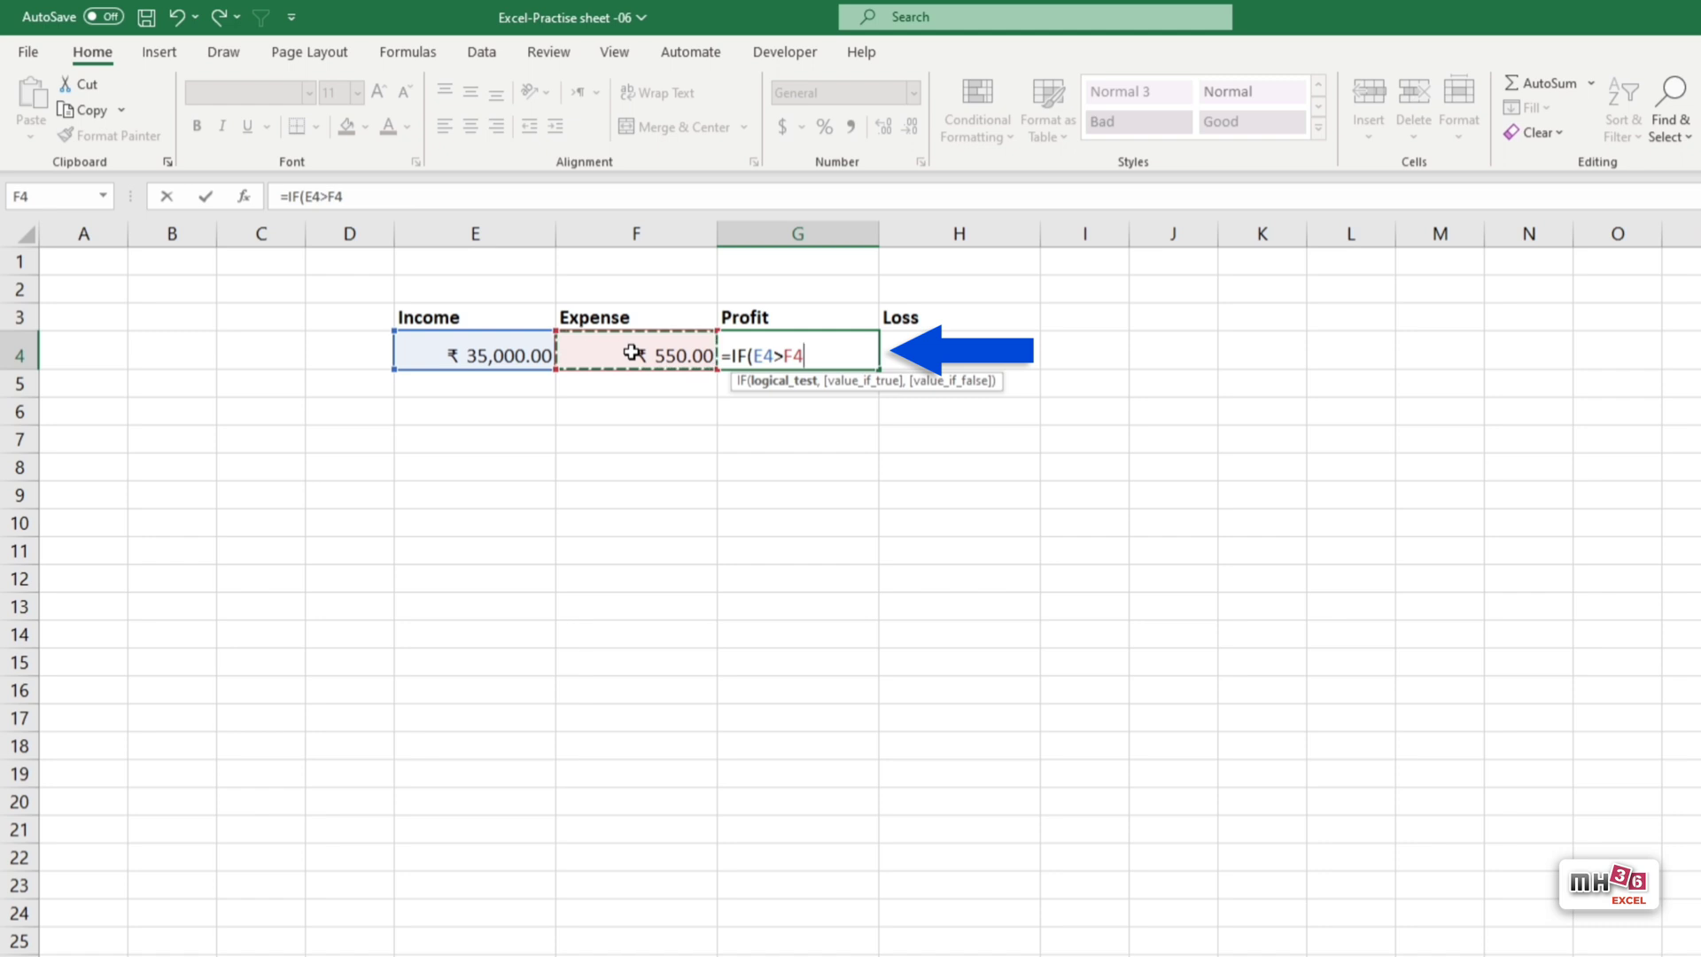
type(",")
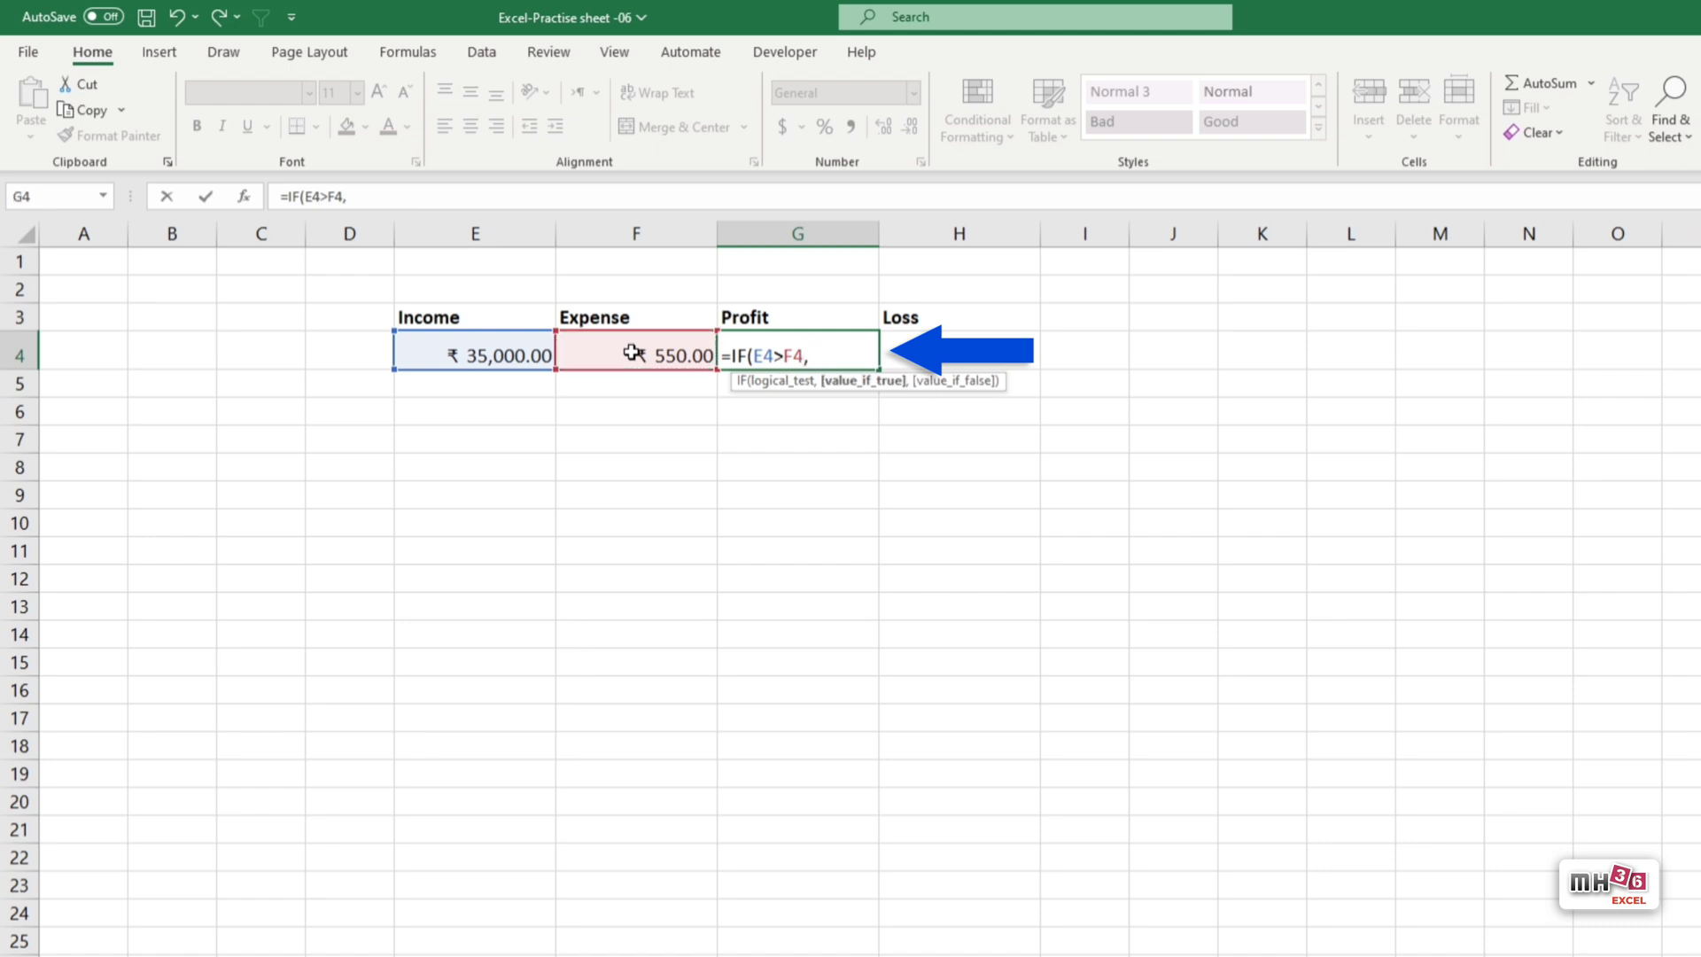
left_click(497, 358)
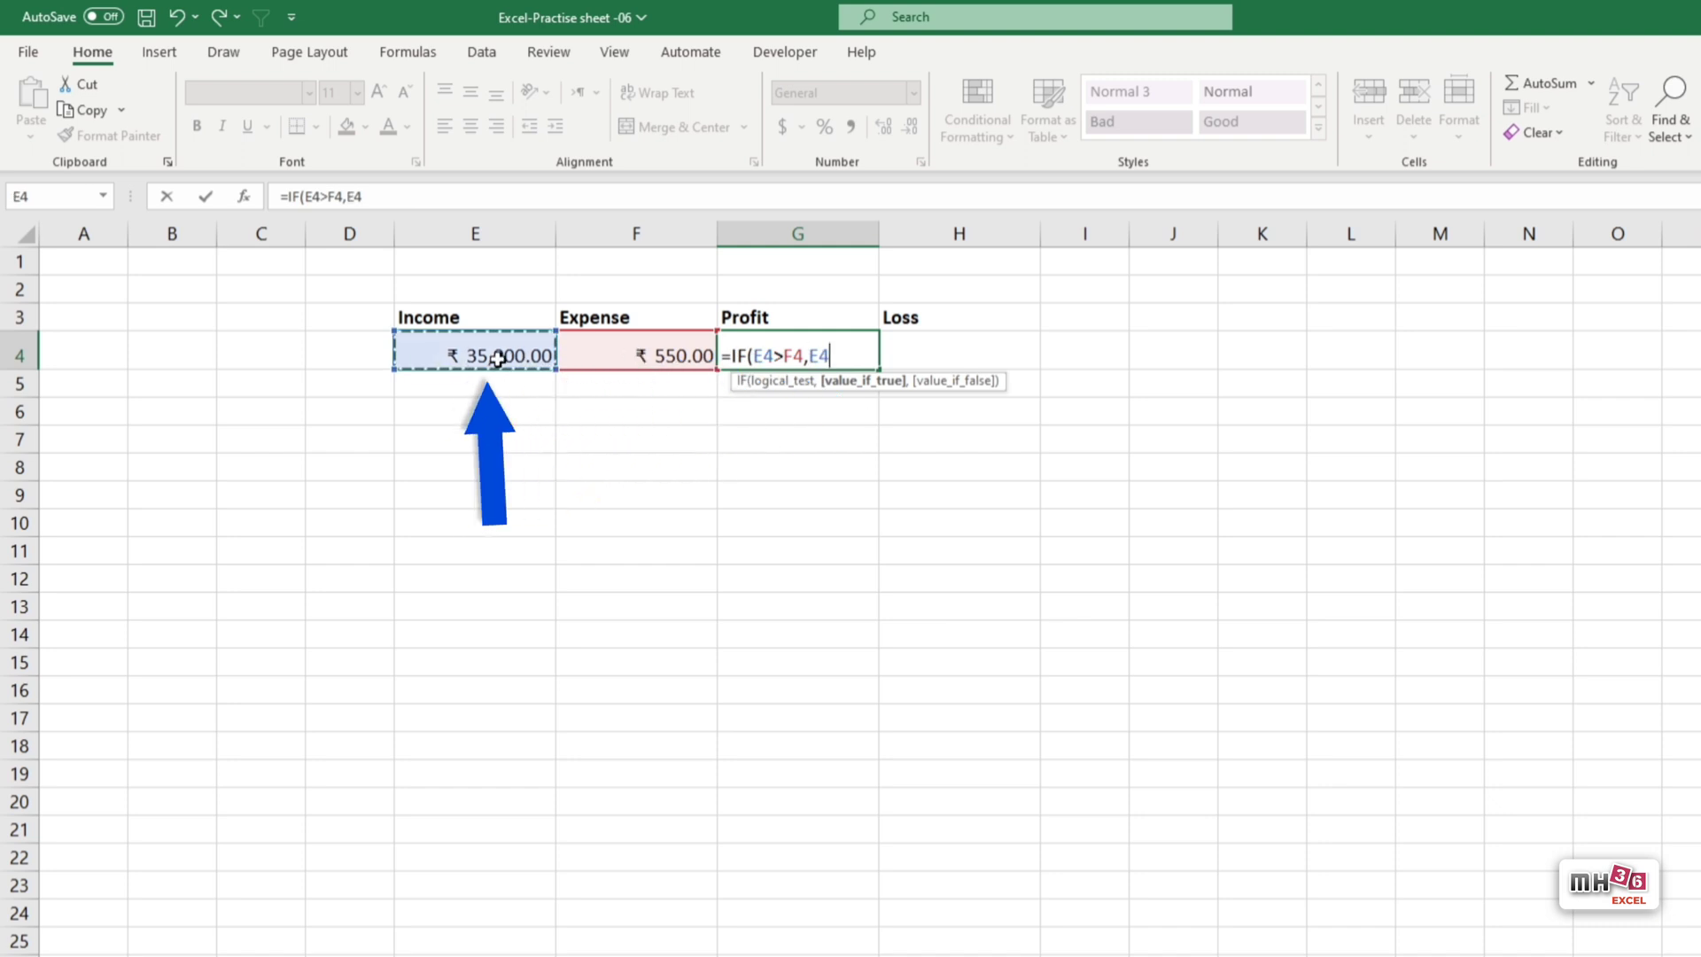
type("-")
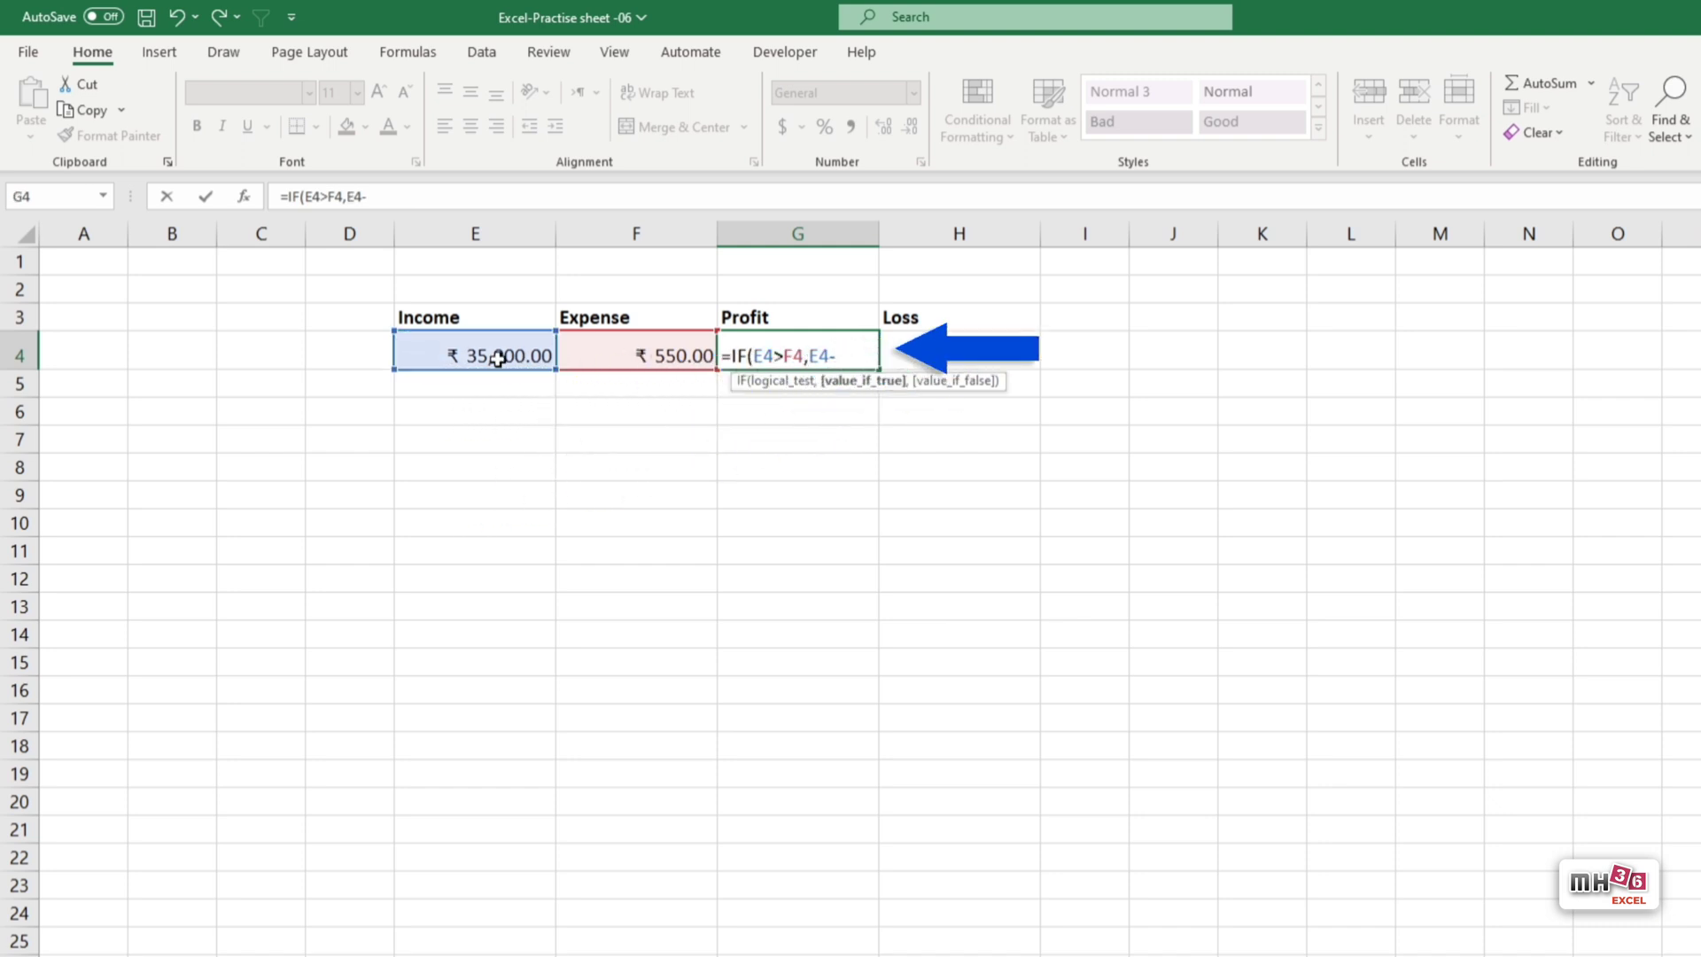
left_click(686, 353)
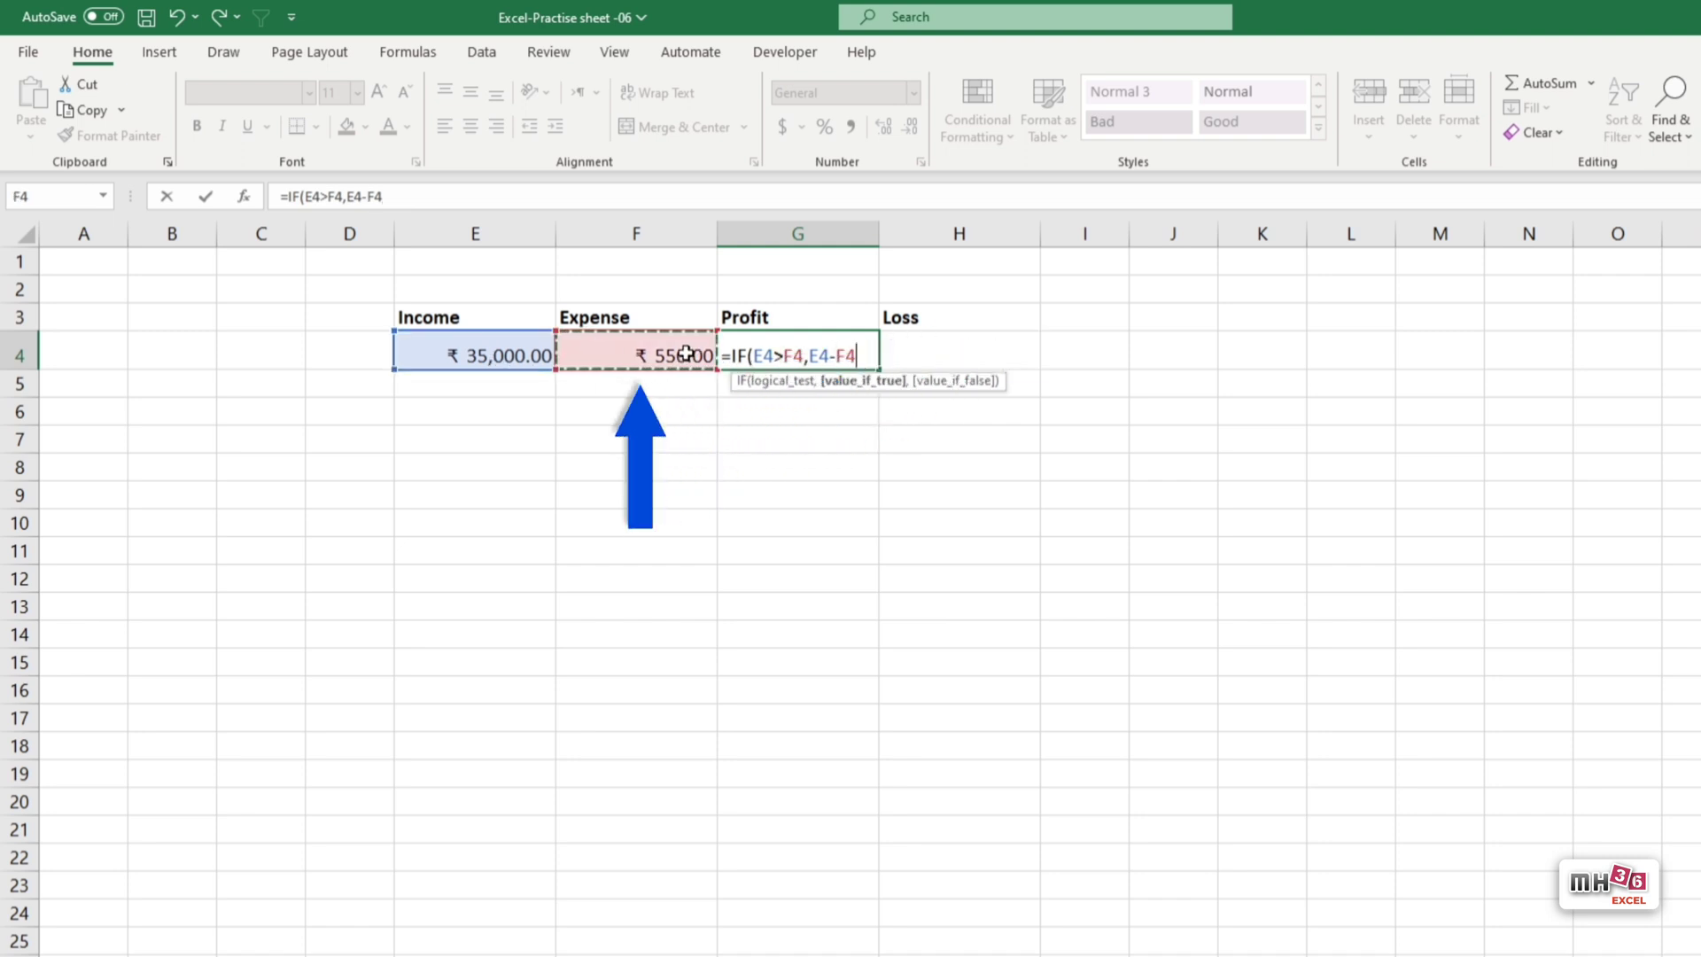
type(",")
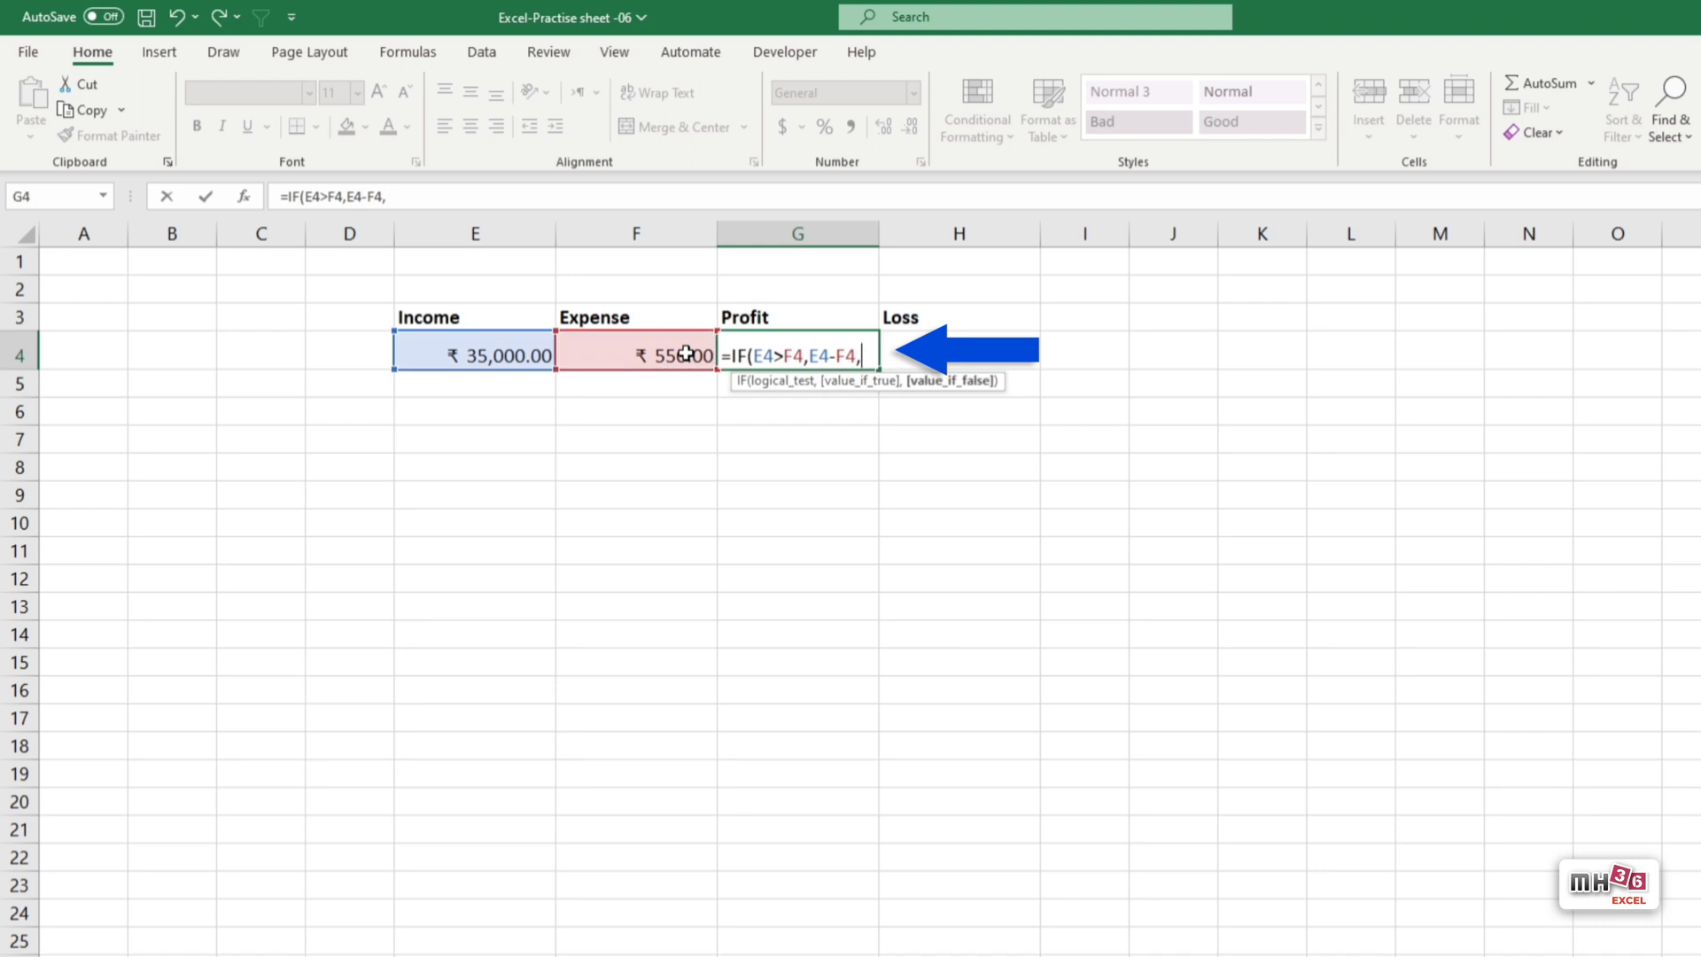
type("0")
type(")")
key("Return")
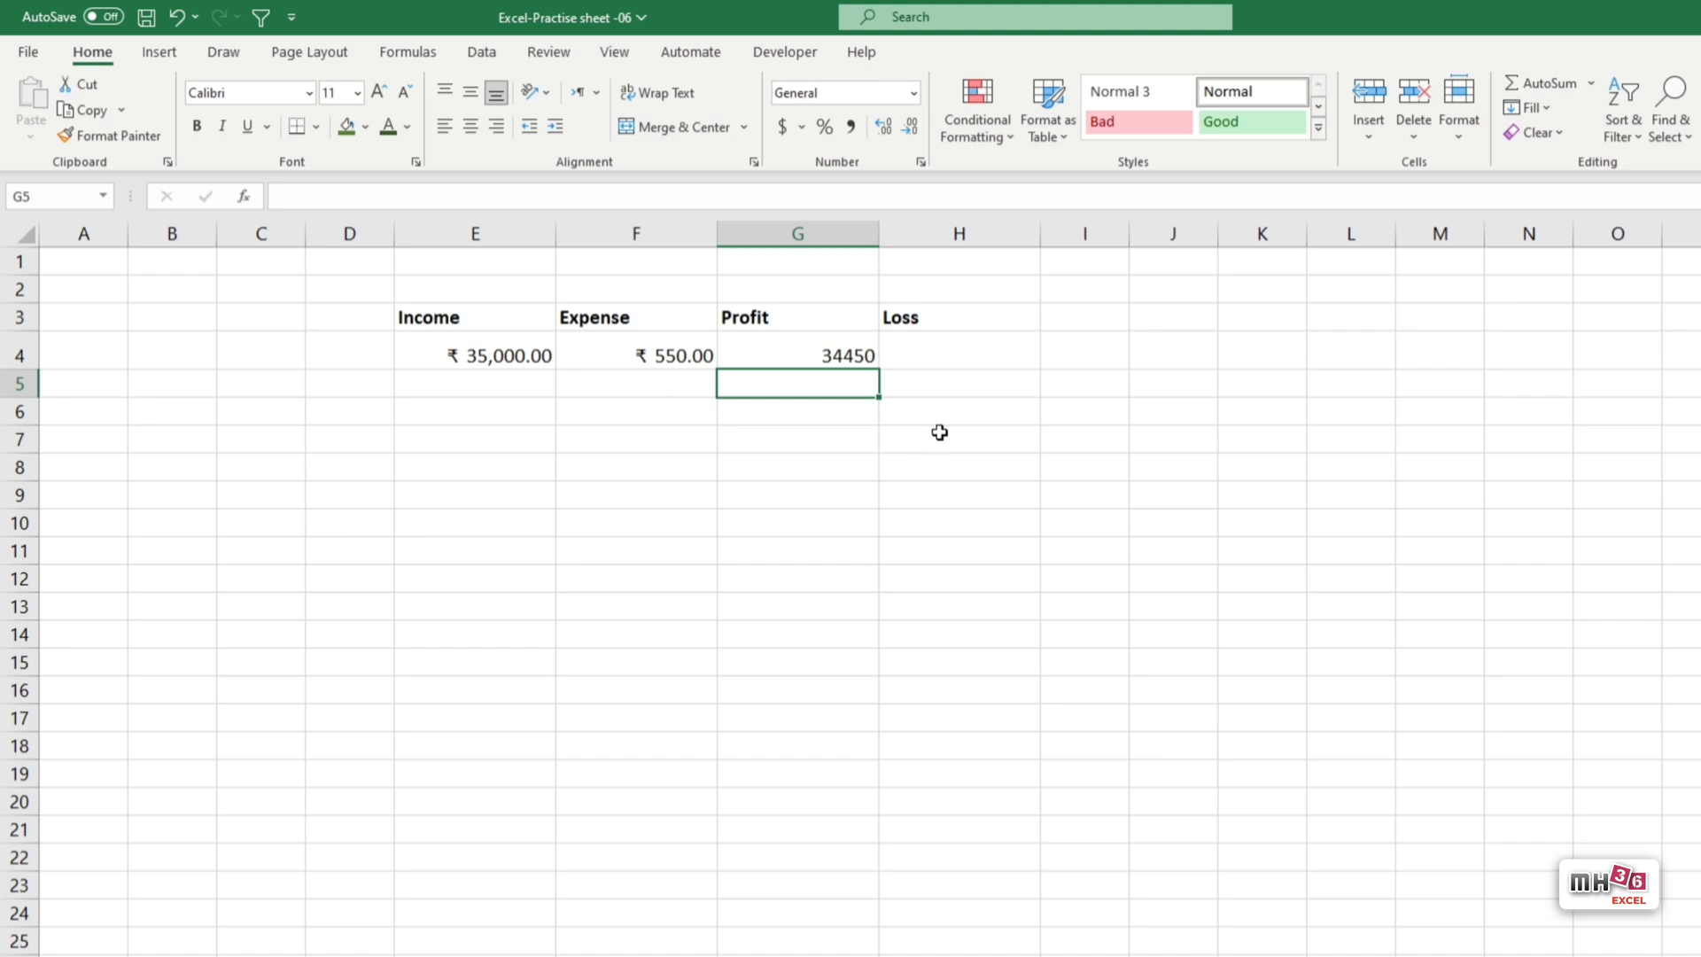
Begin the loss formula in H4 with =IF(.
left_click(974, 353)
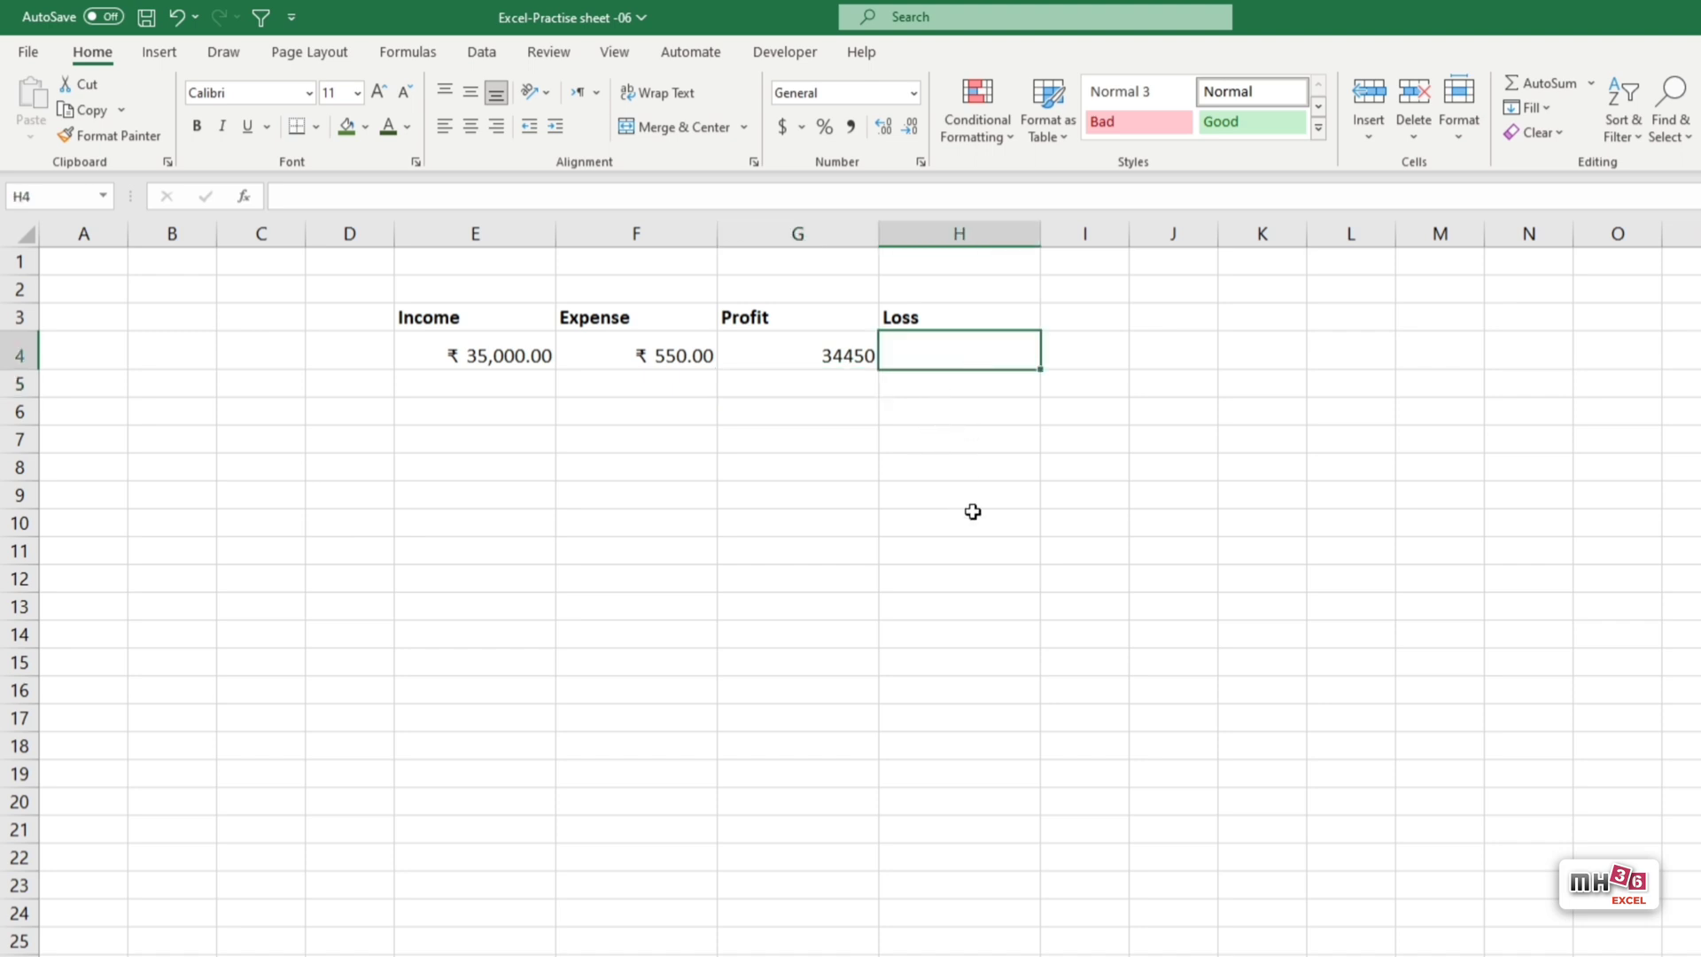
type("=")
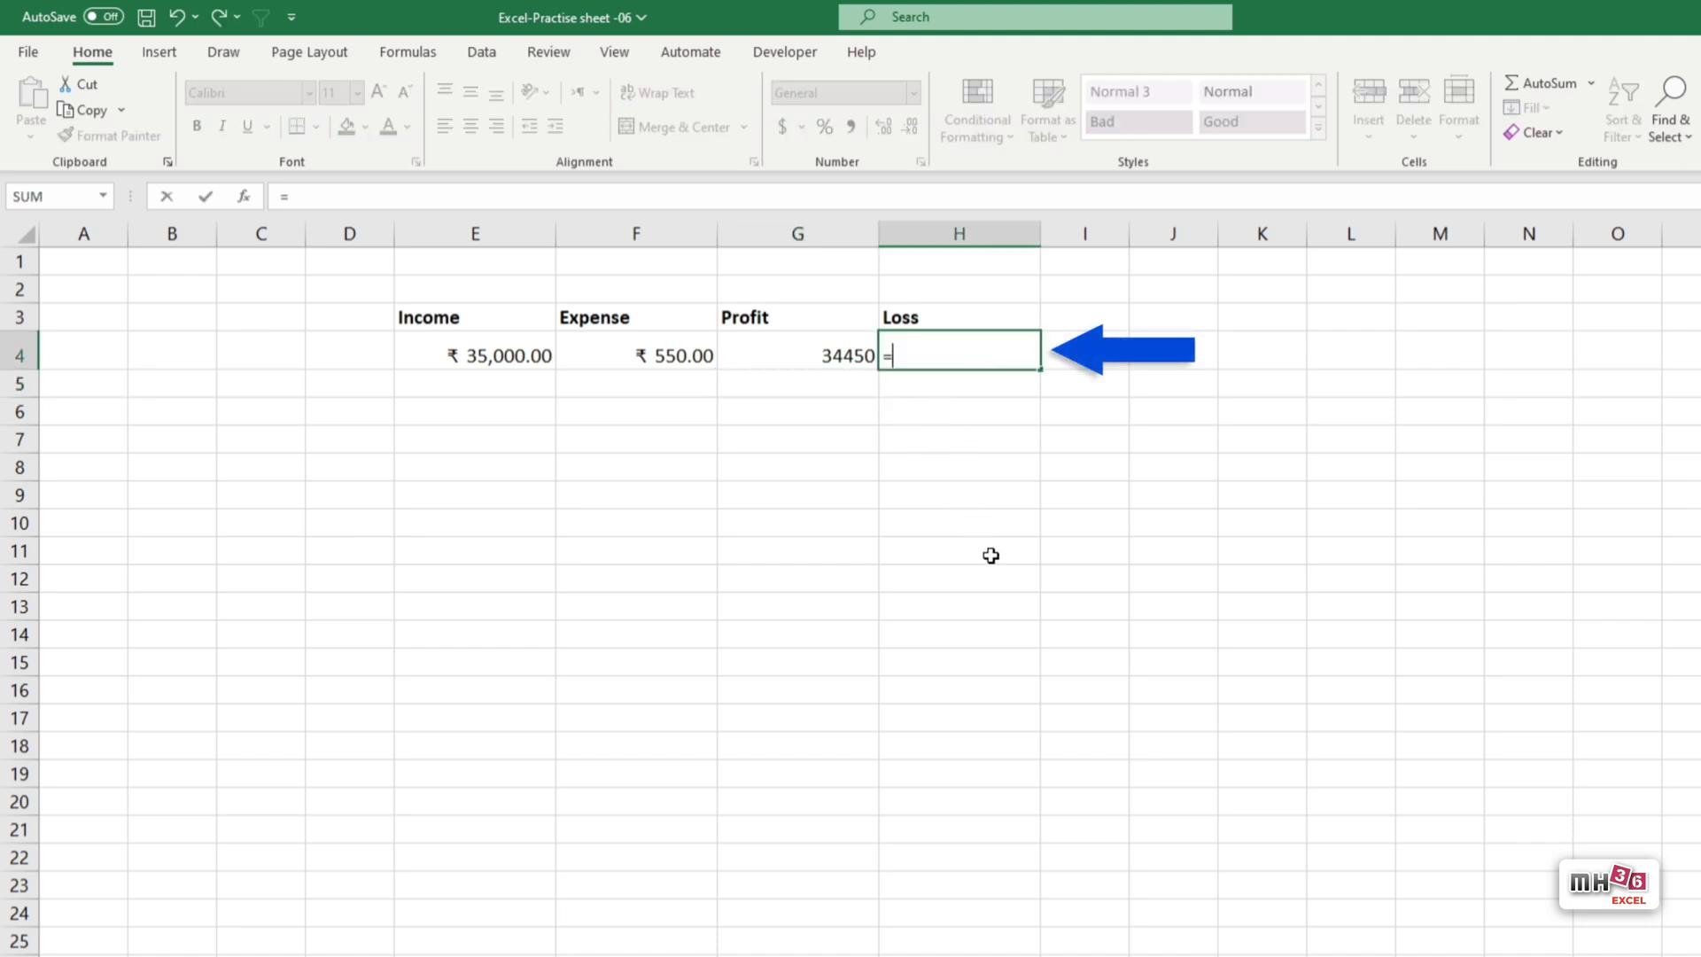
type("IF(")
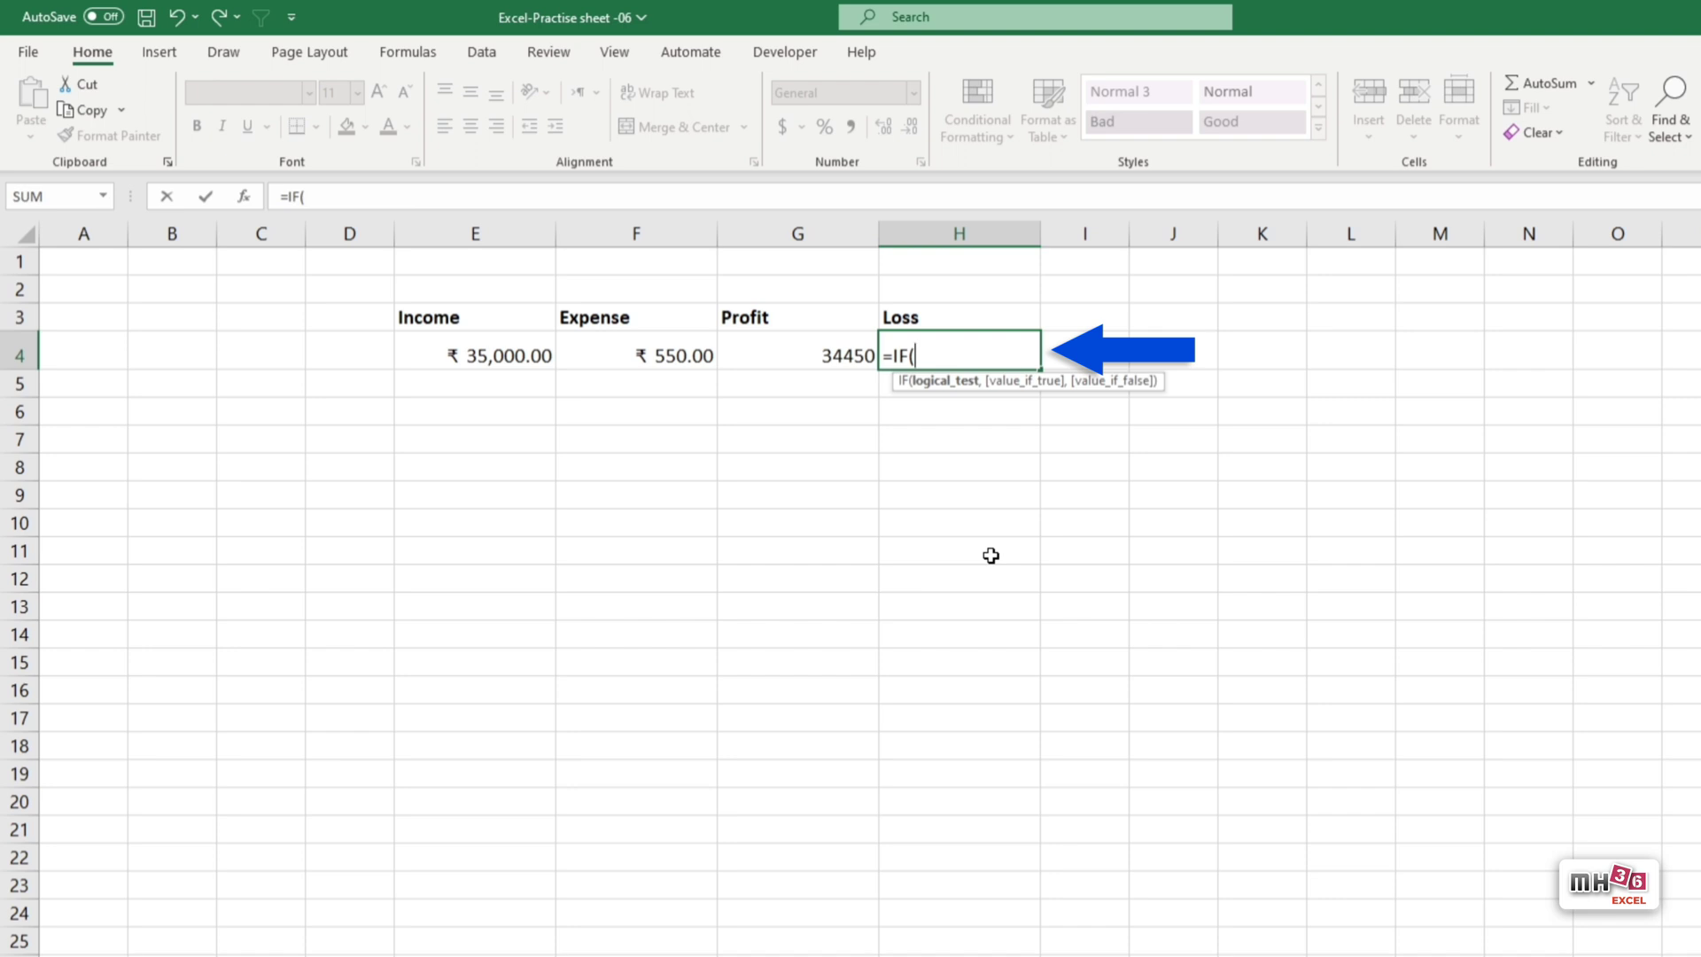
Enter =IF(E4<F4,F4-E4,0) in Loss cell H4 so it returns 0.
left_click(503, 352)
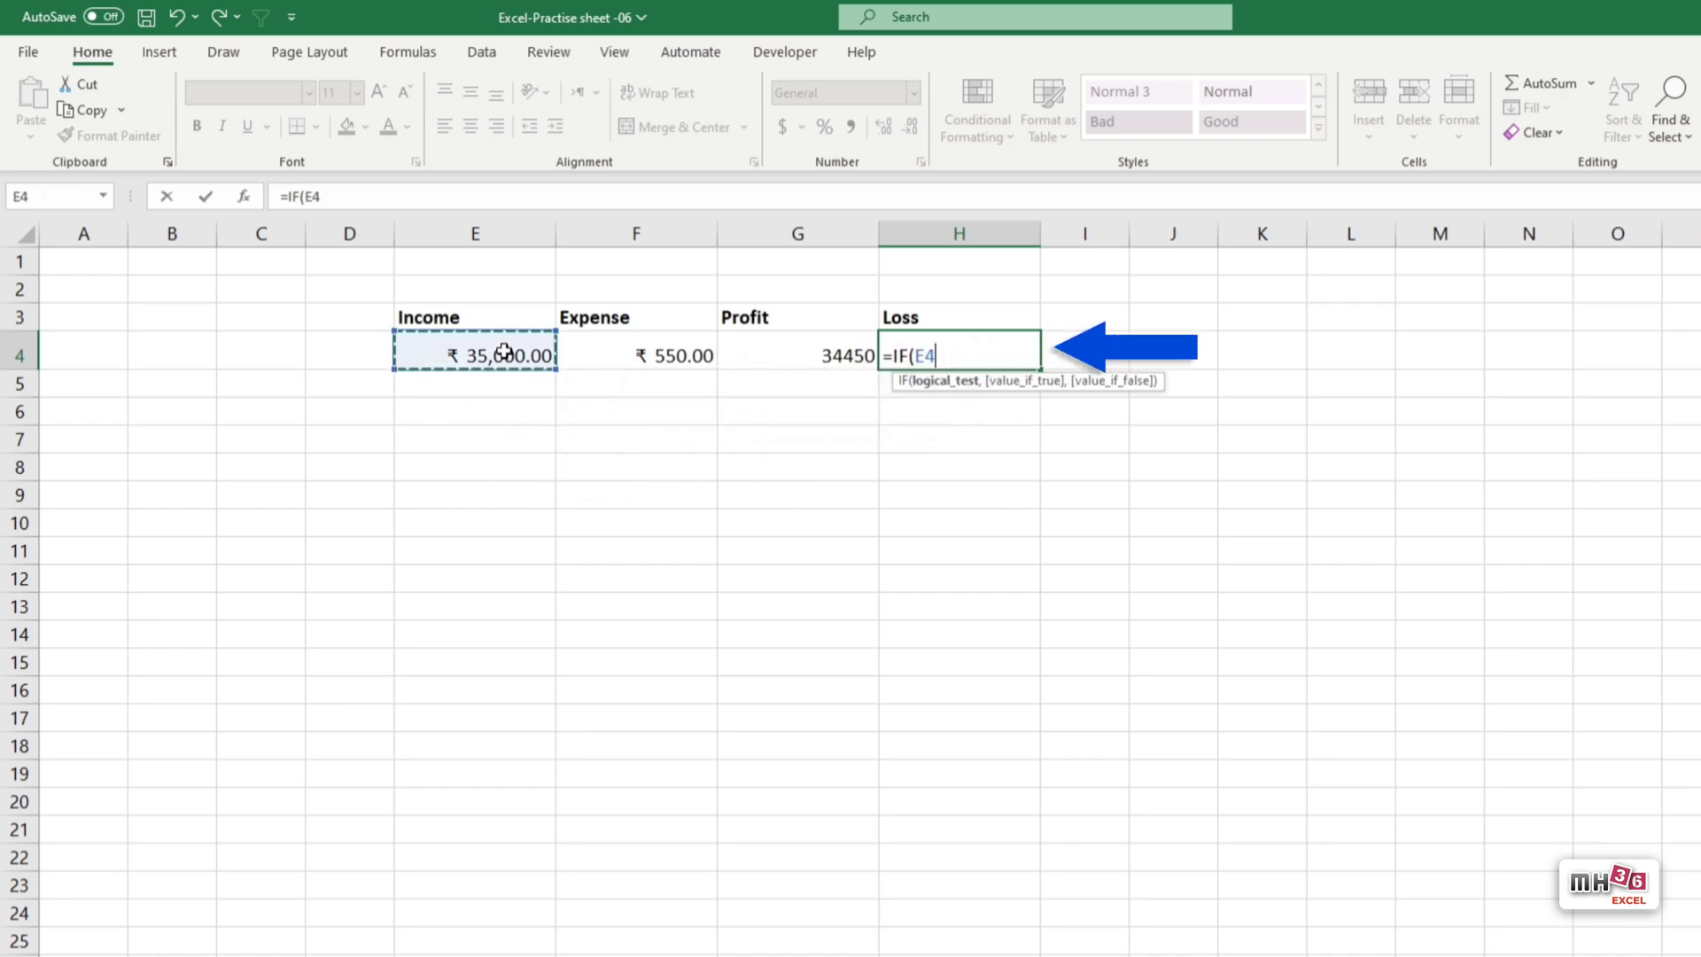
type("<")
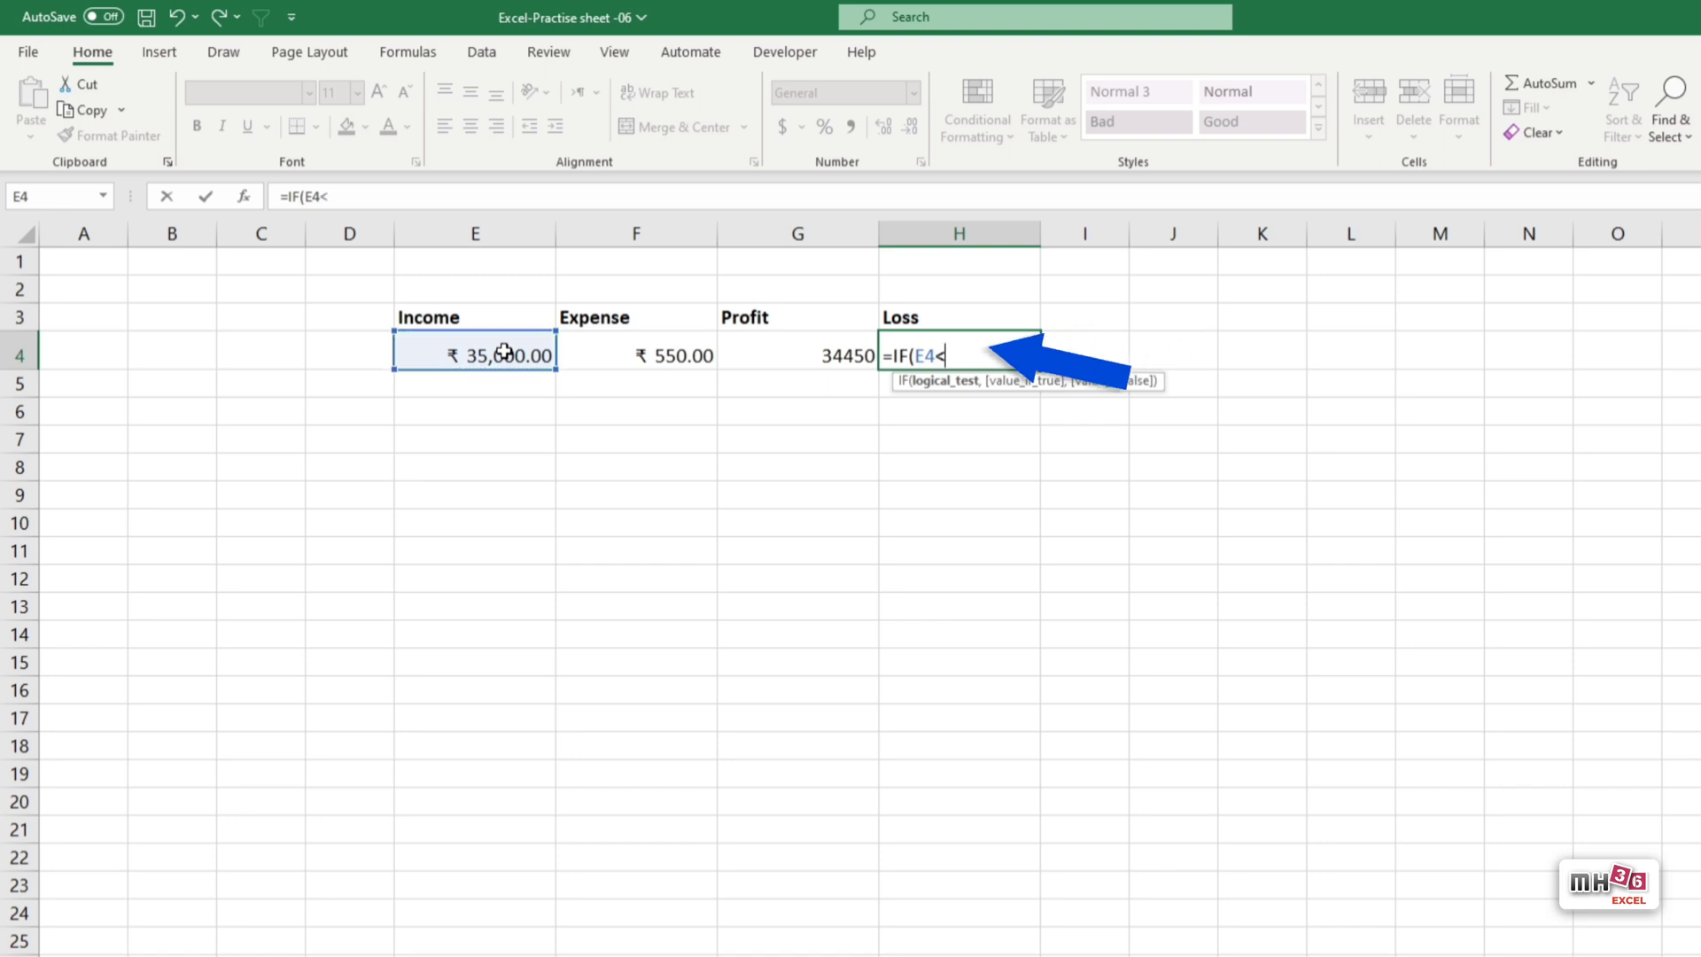
left_click(682, 355)
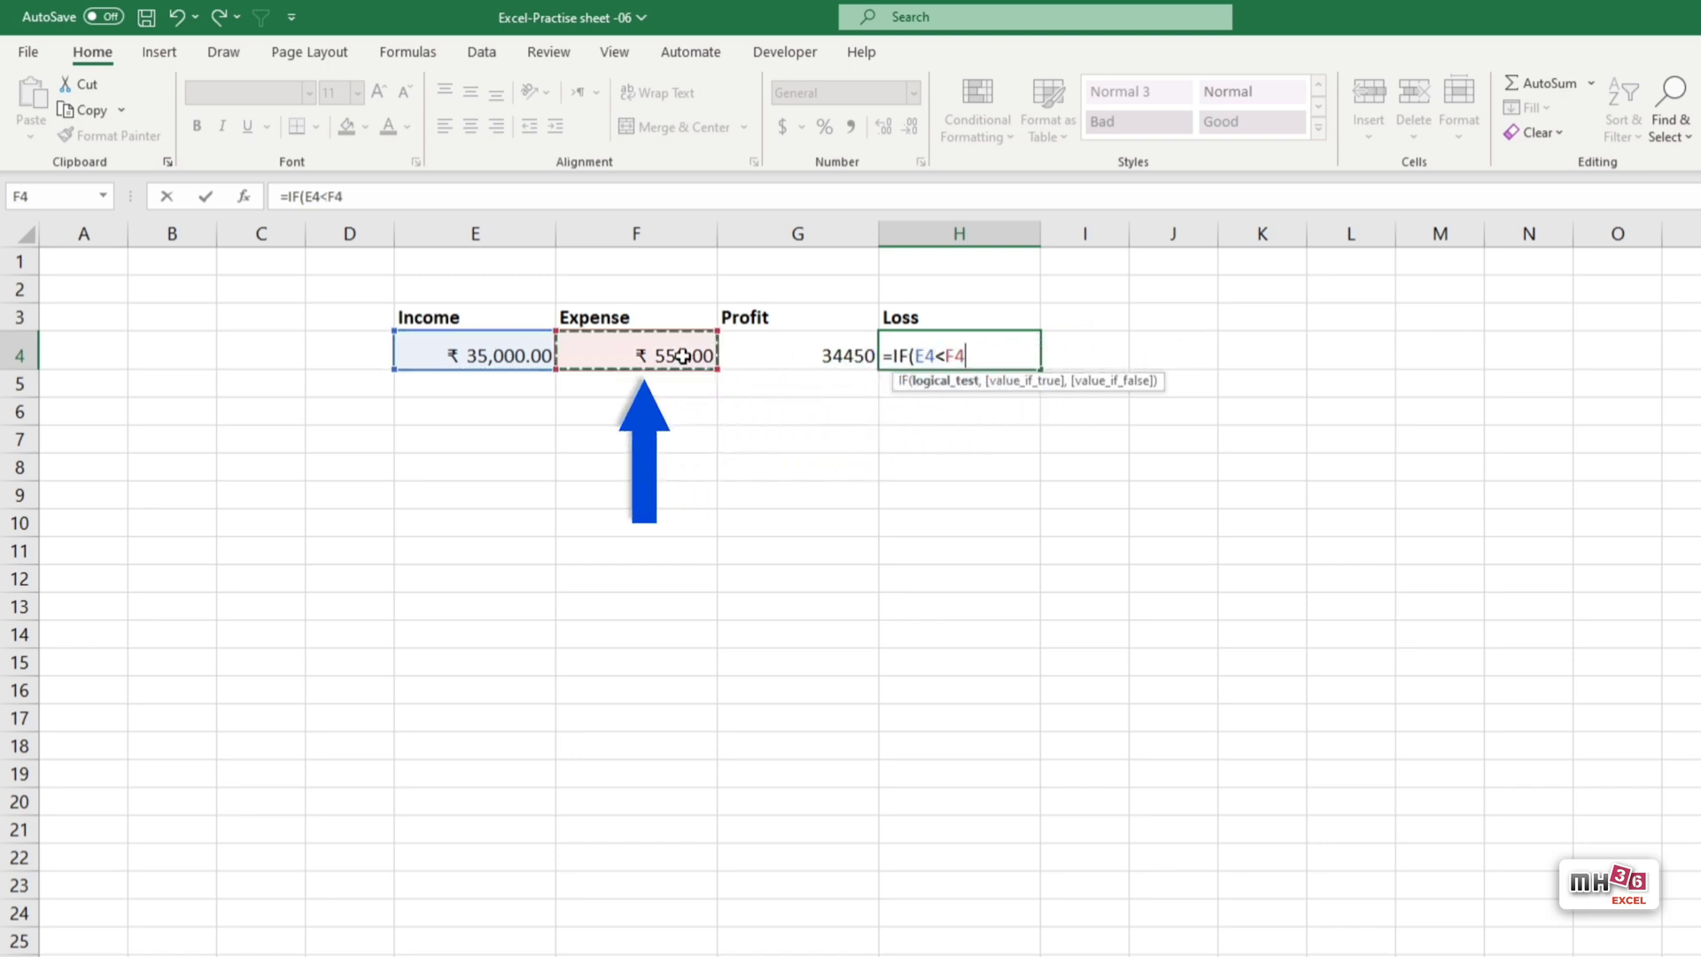
type(",")
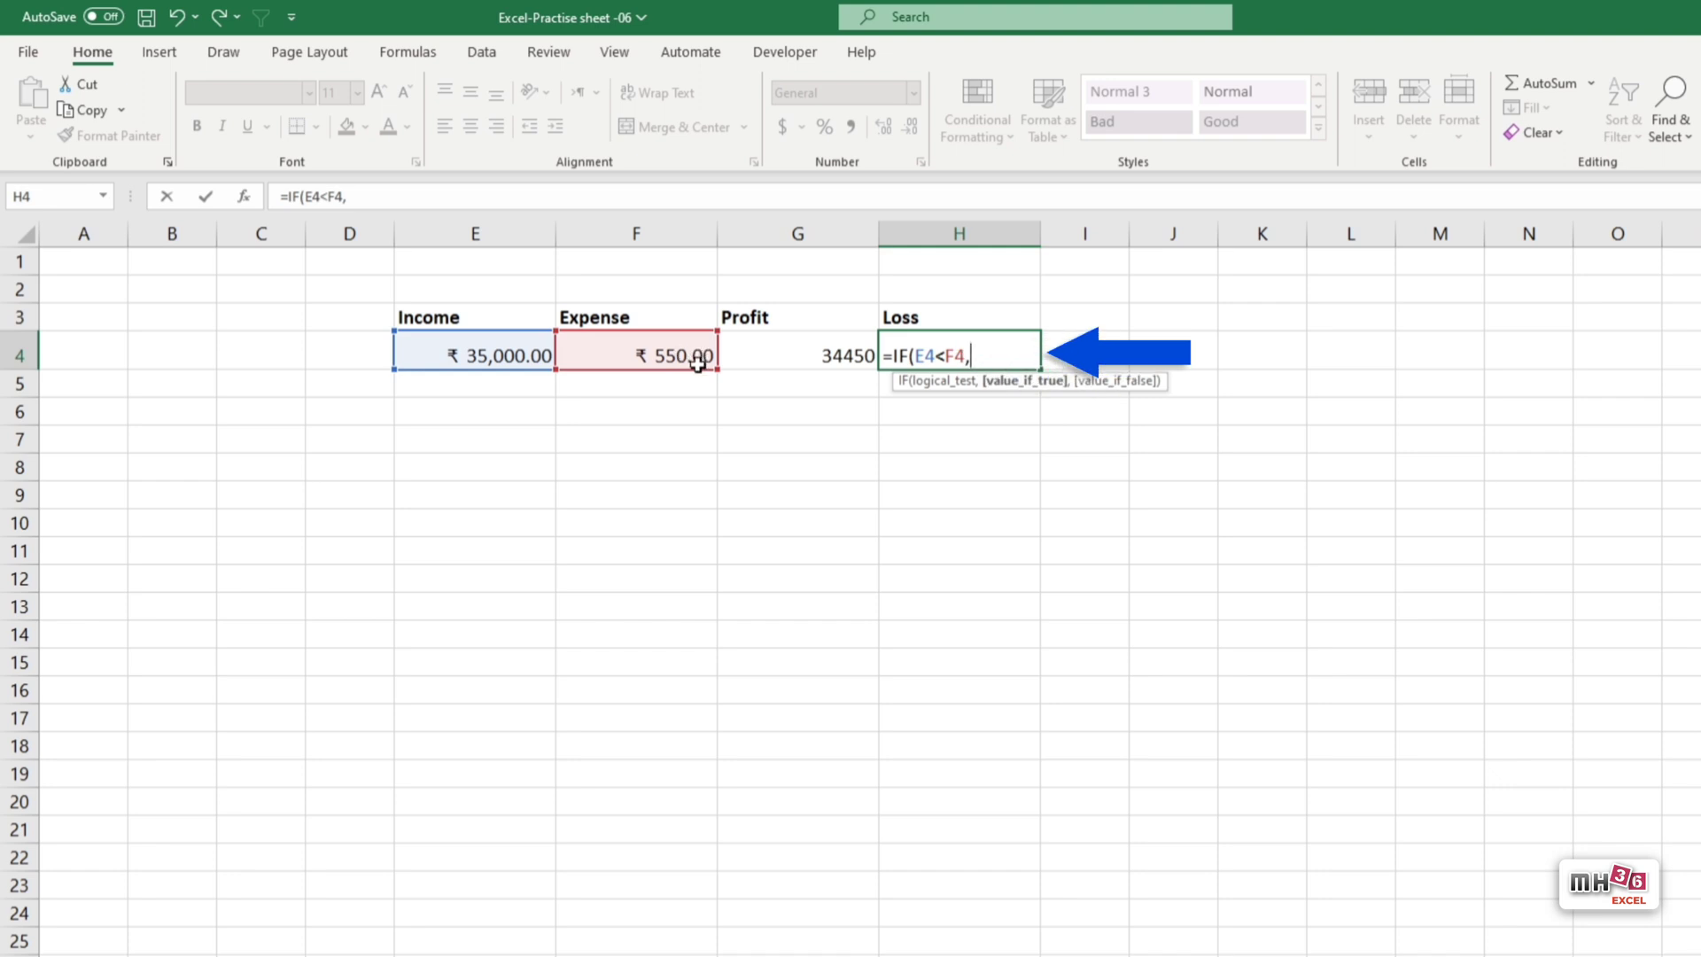
left_click(664, 355)
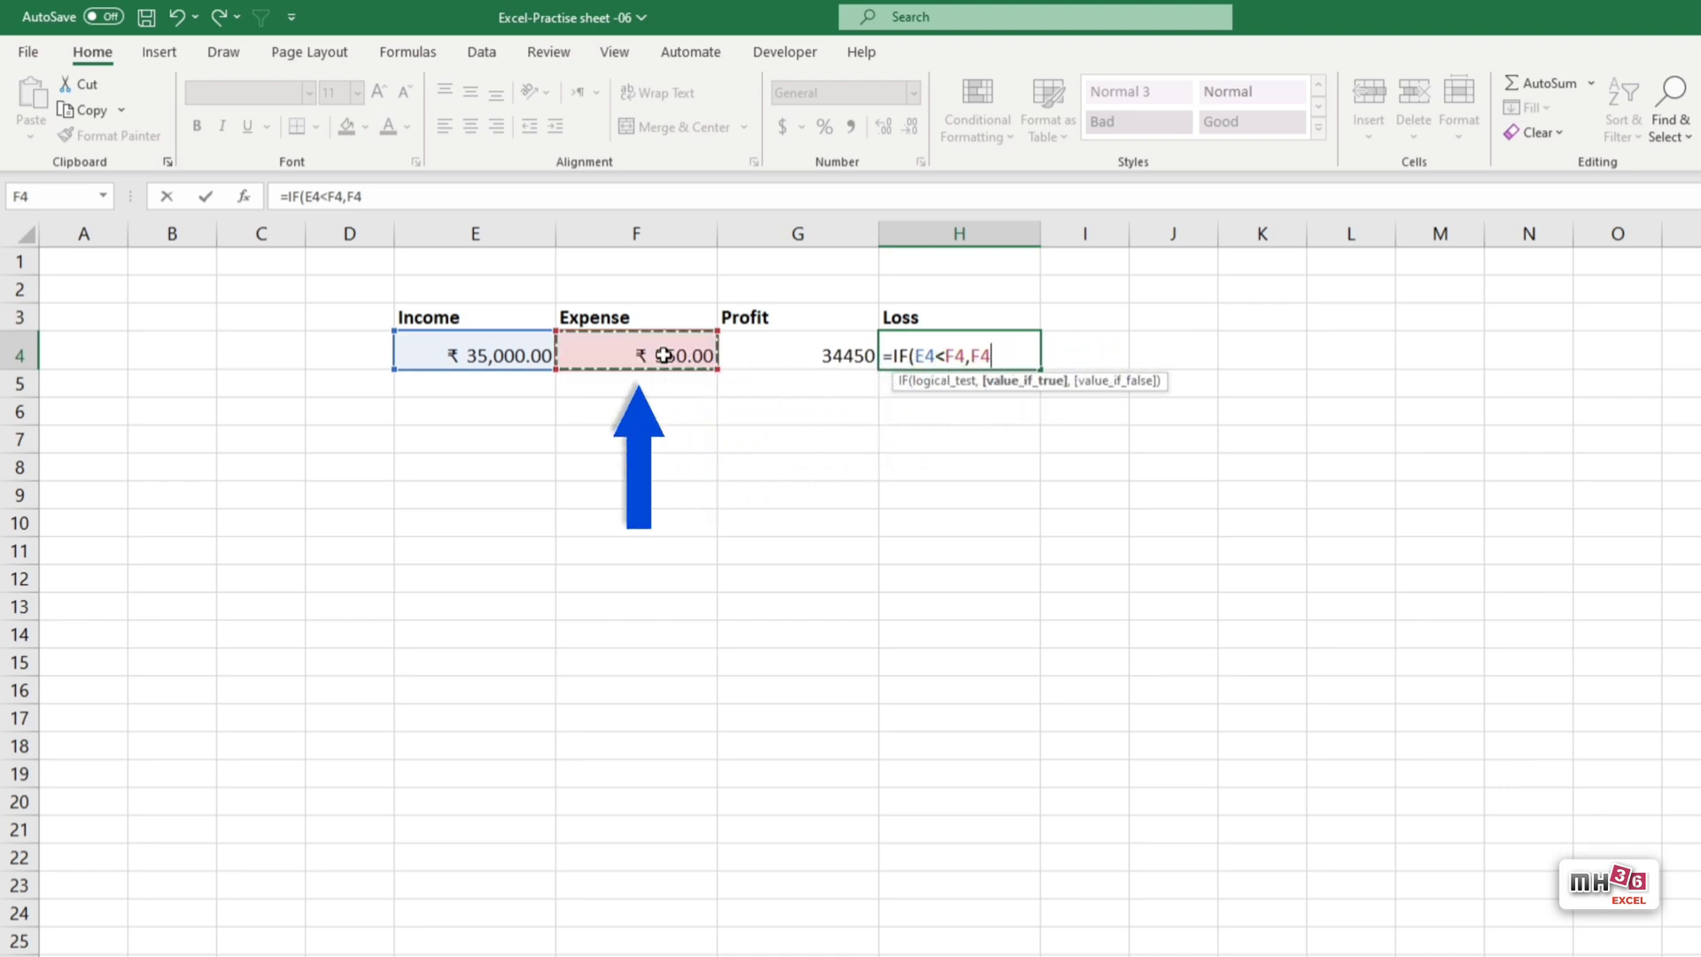
type("-")
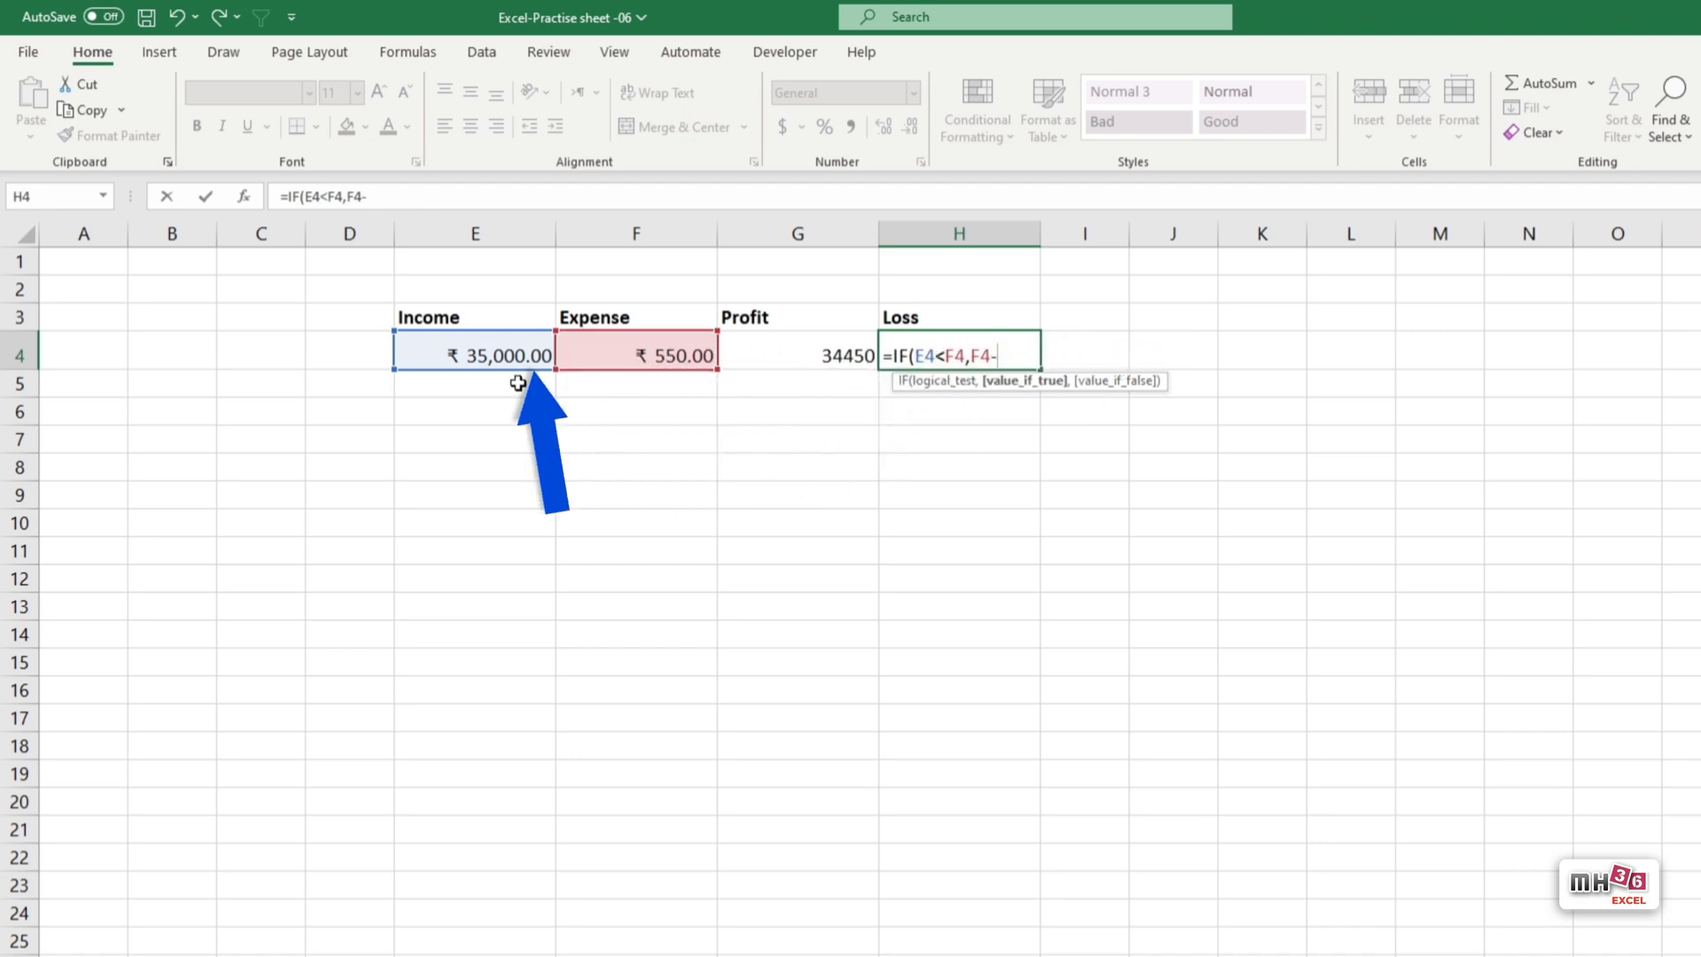
left_click(497, 355)
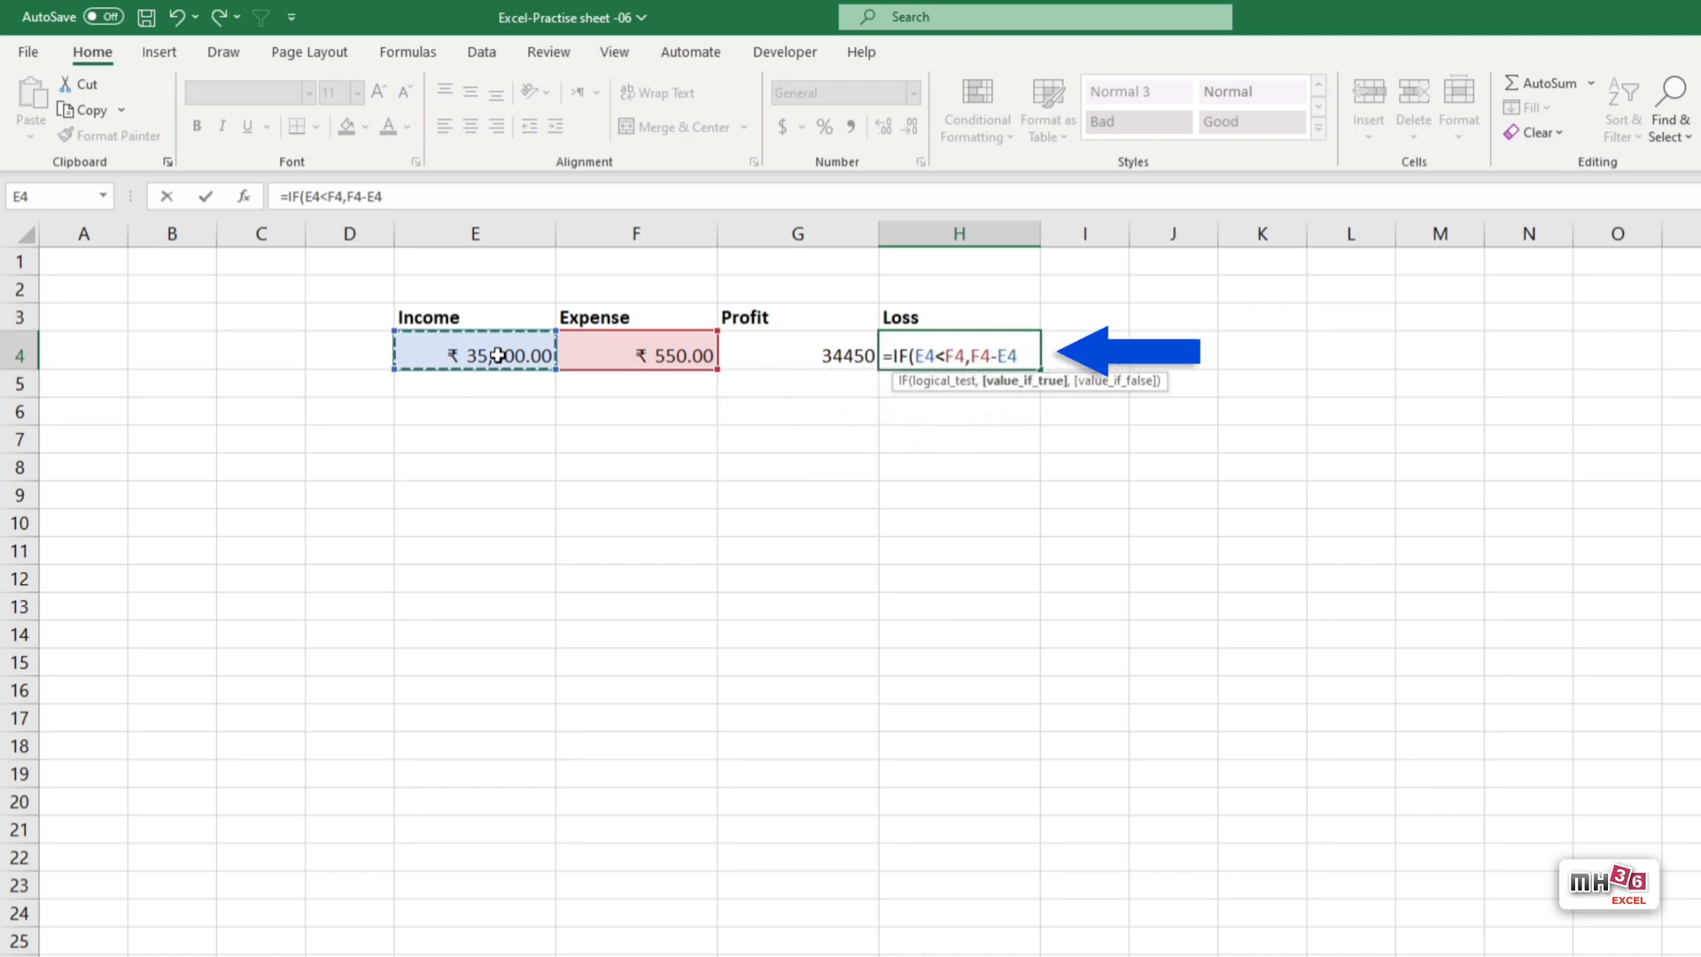
type(",")
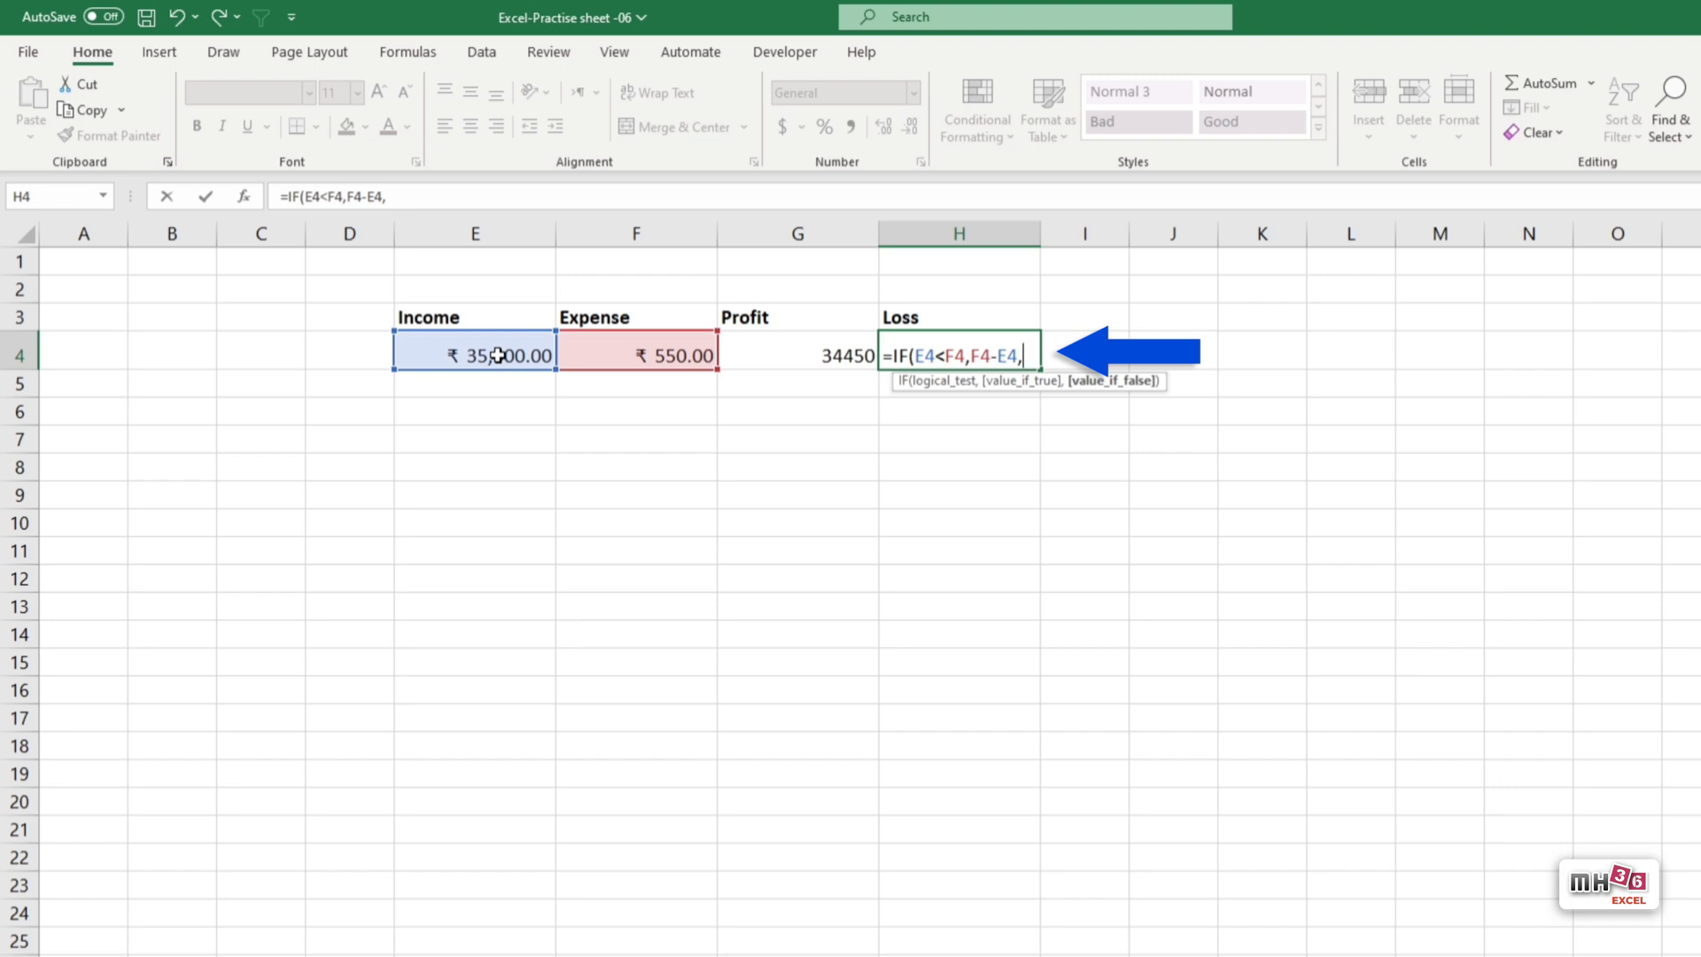
type("0")
type(")")
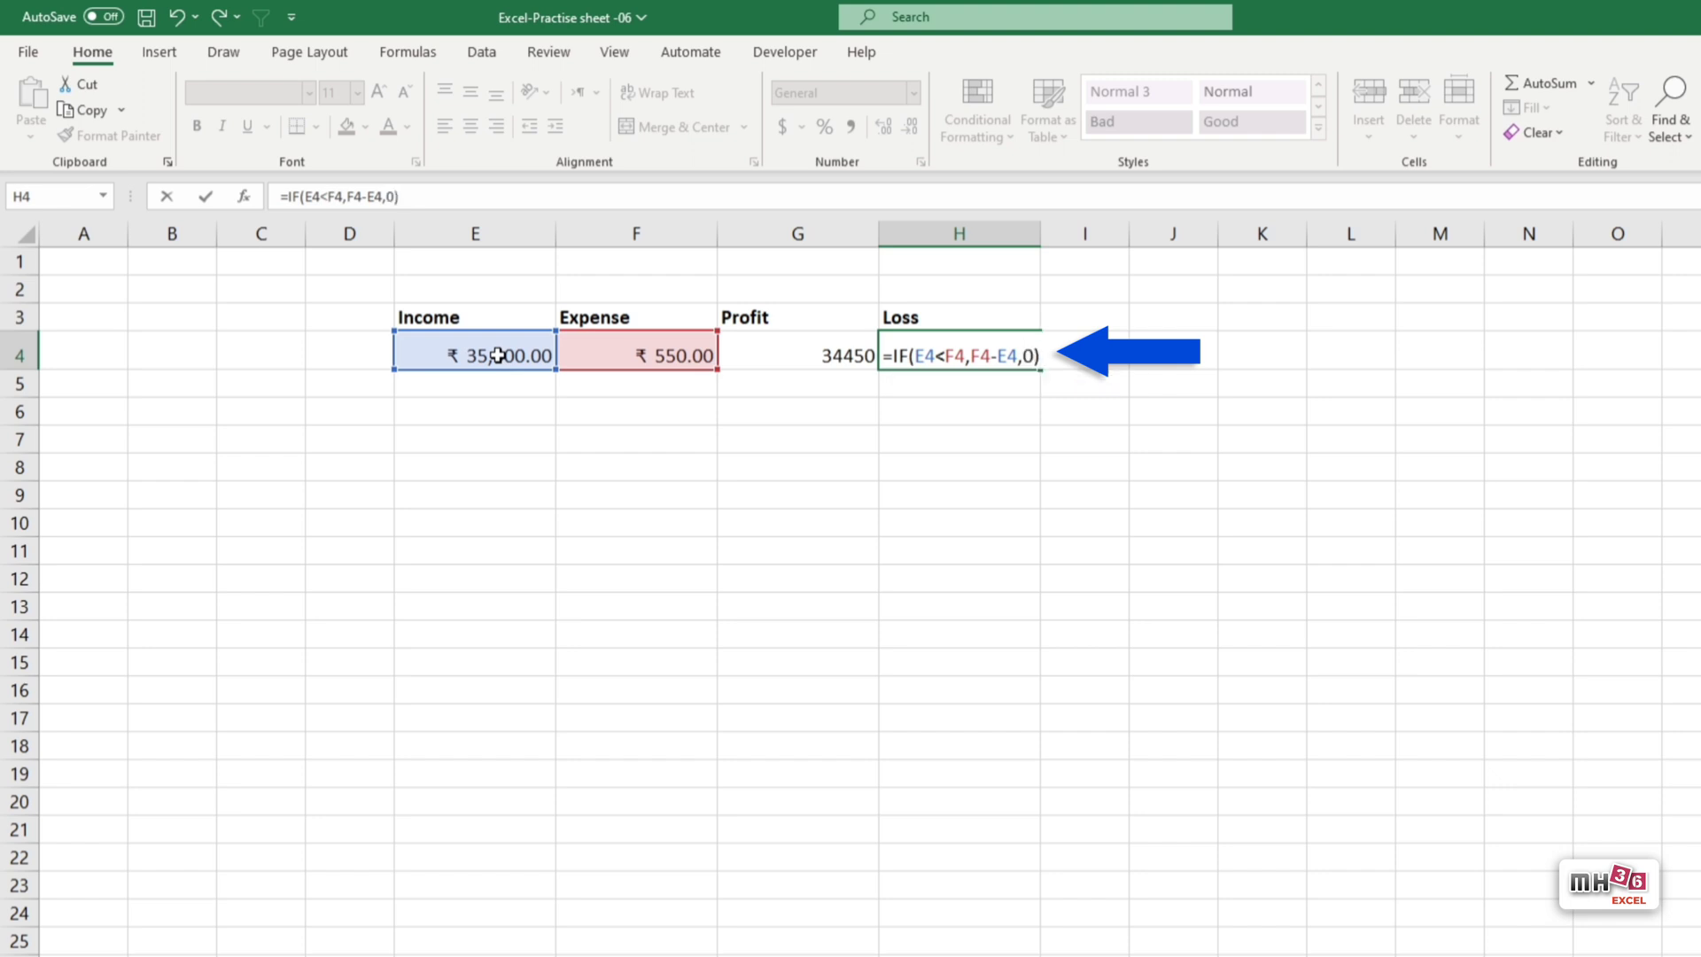
key("Return")
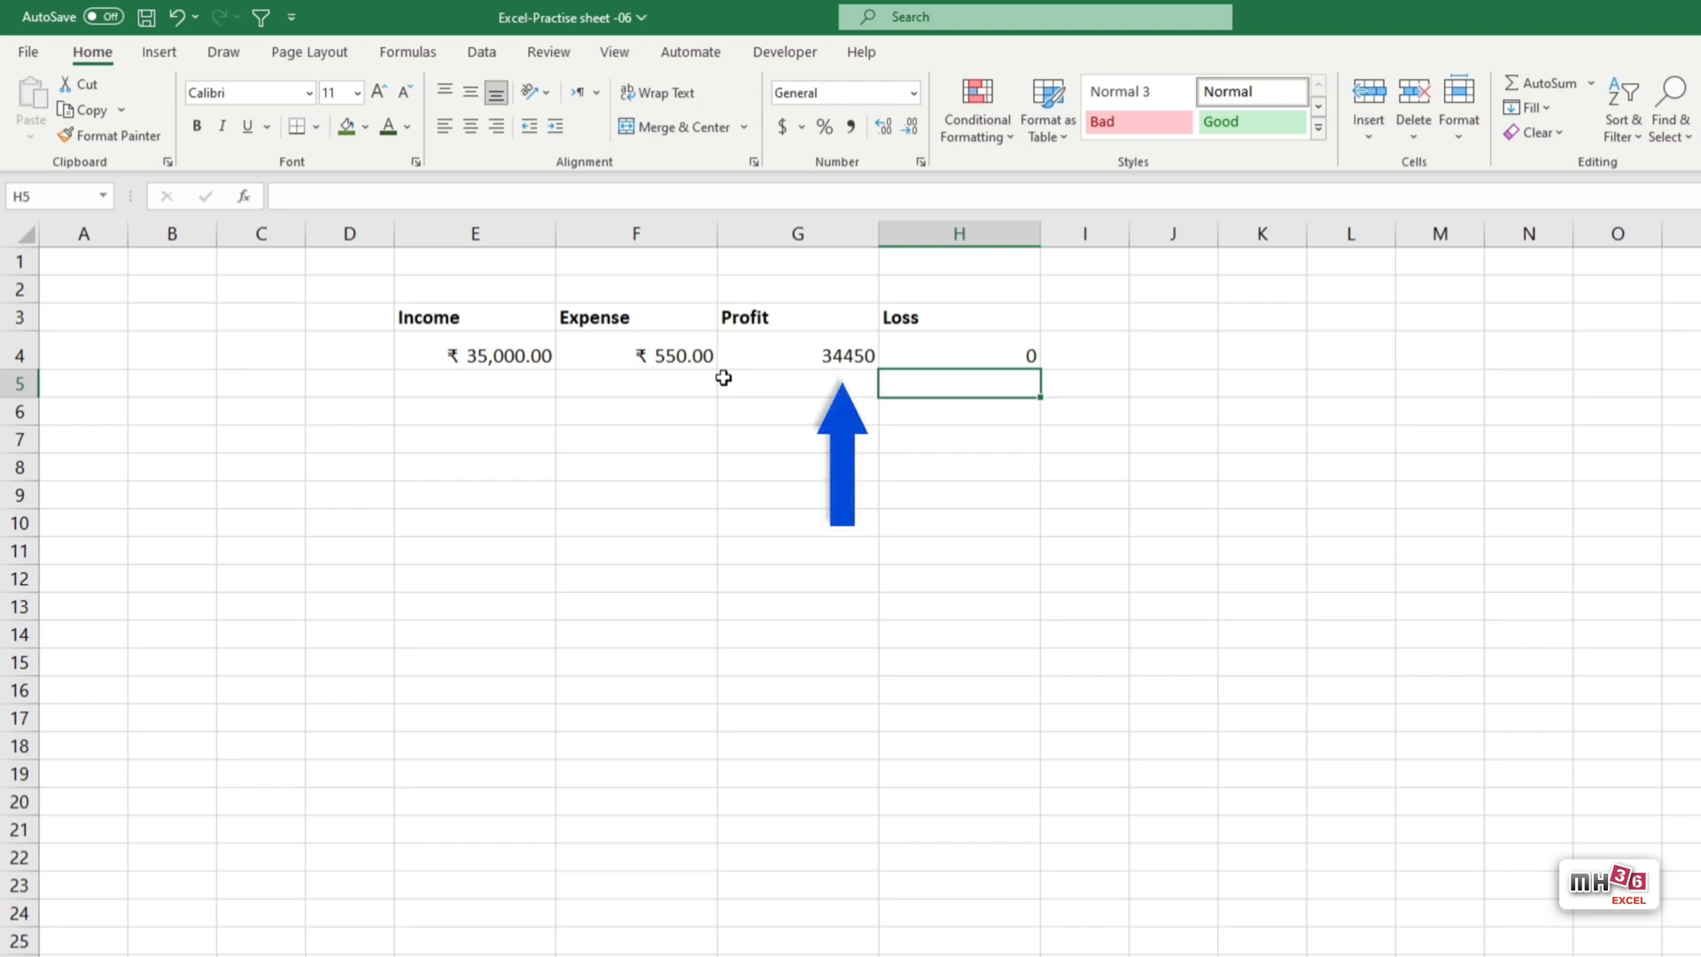
Copy F4's currency format onto Profit and Loss cells G4:H4, then show the Income-Expence TRACKER sheet.
left_click(706, 358)
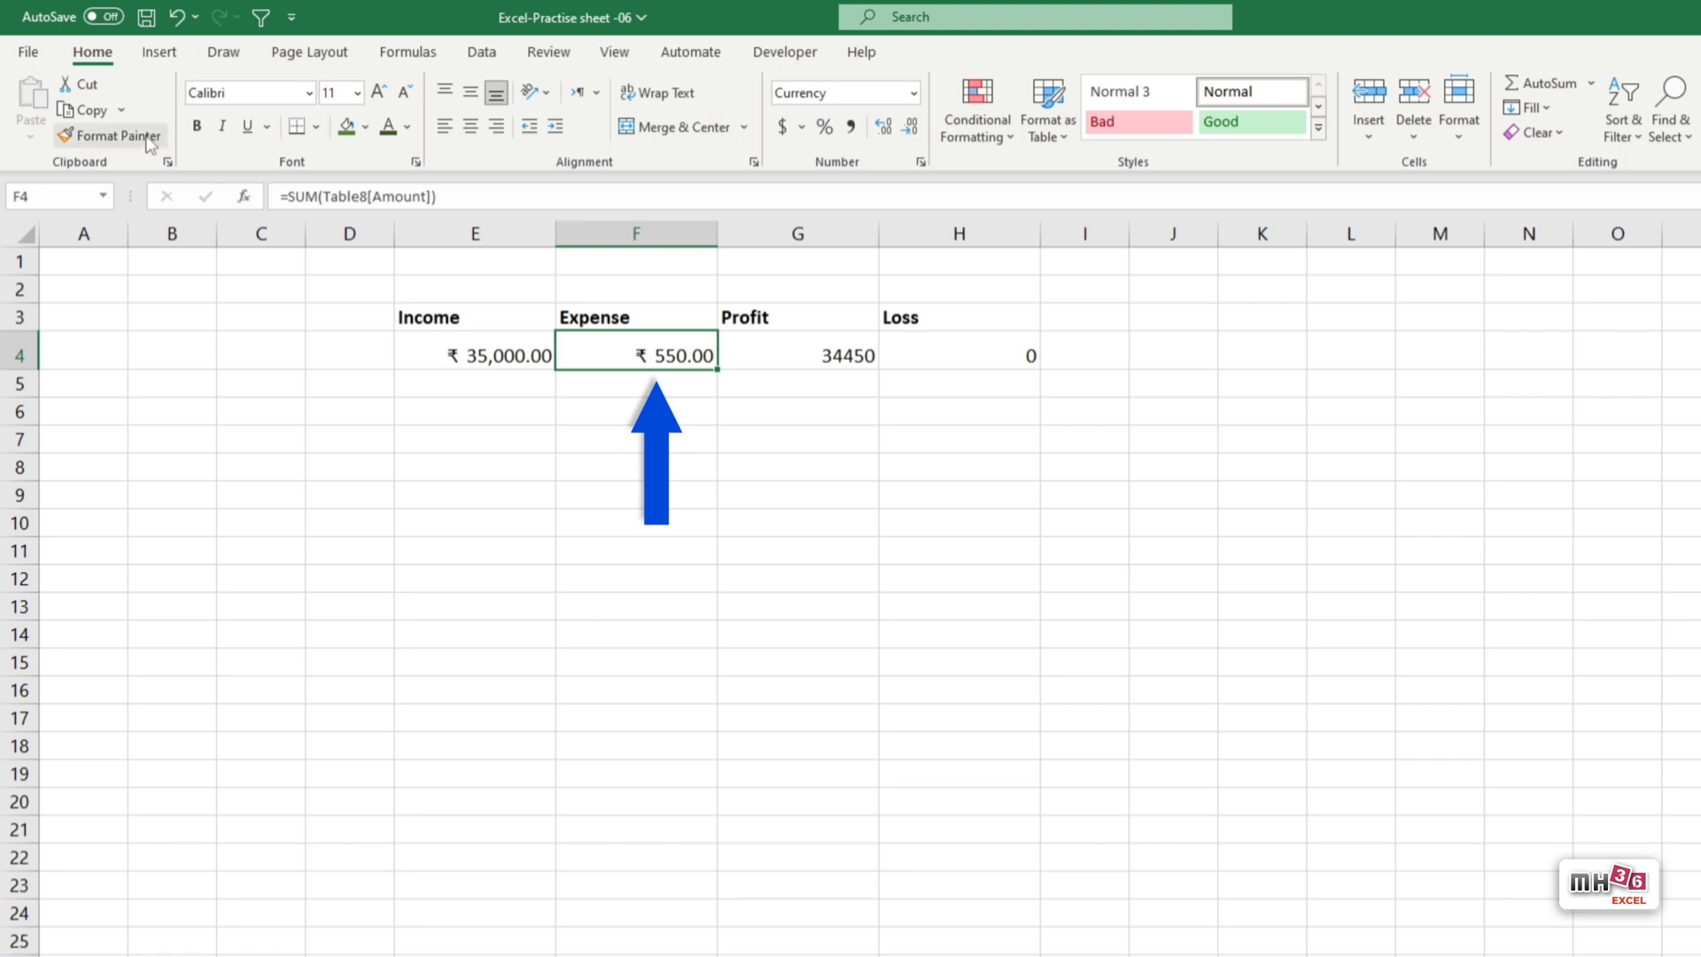
left_click(114, 136)
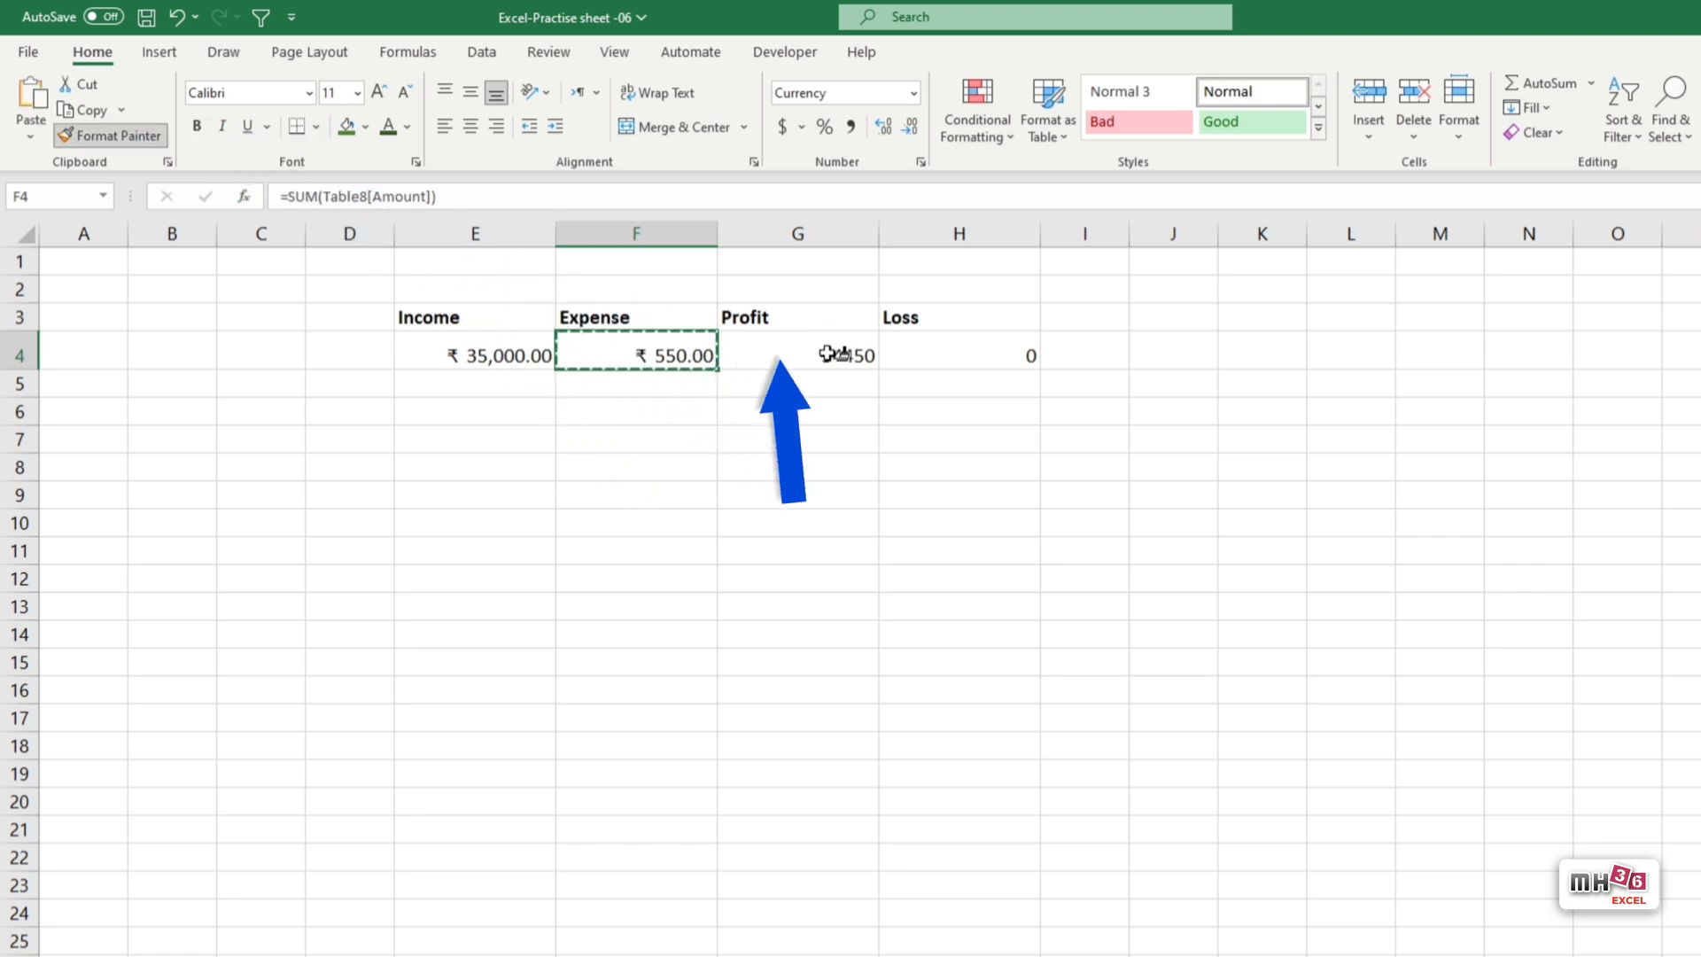
left_click_drag(828, 354, 983, 355)
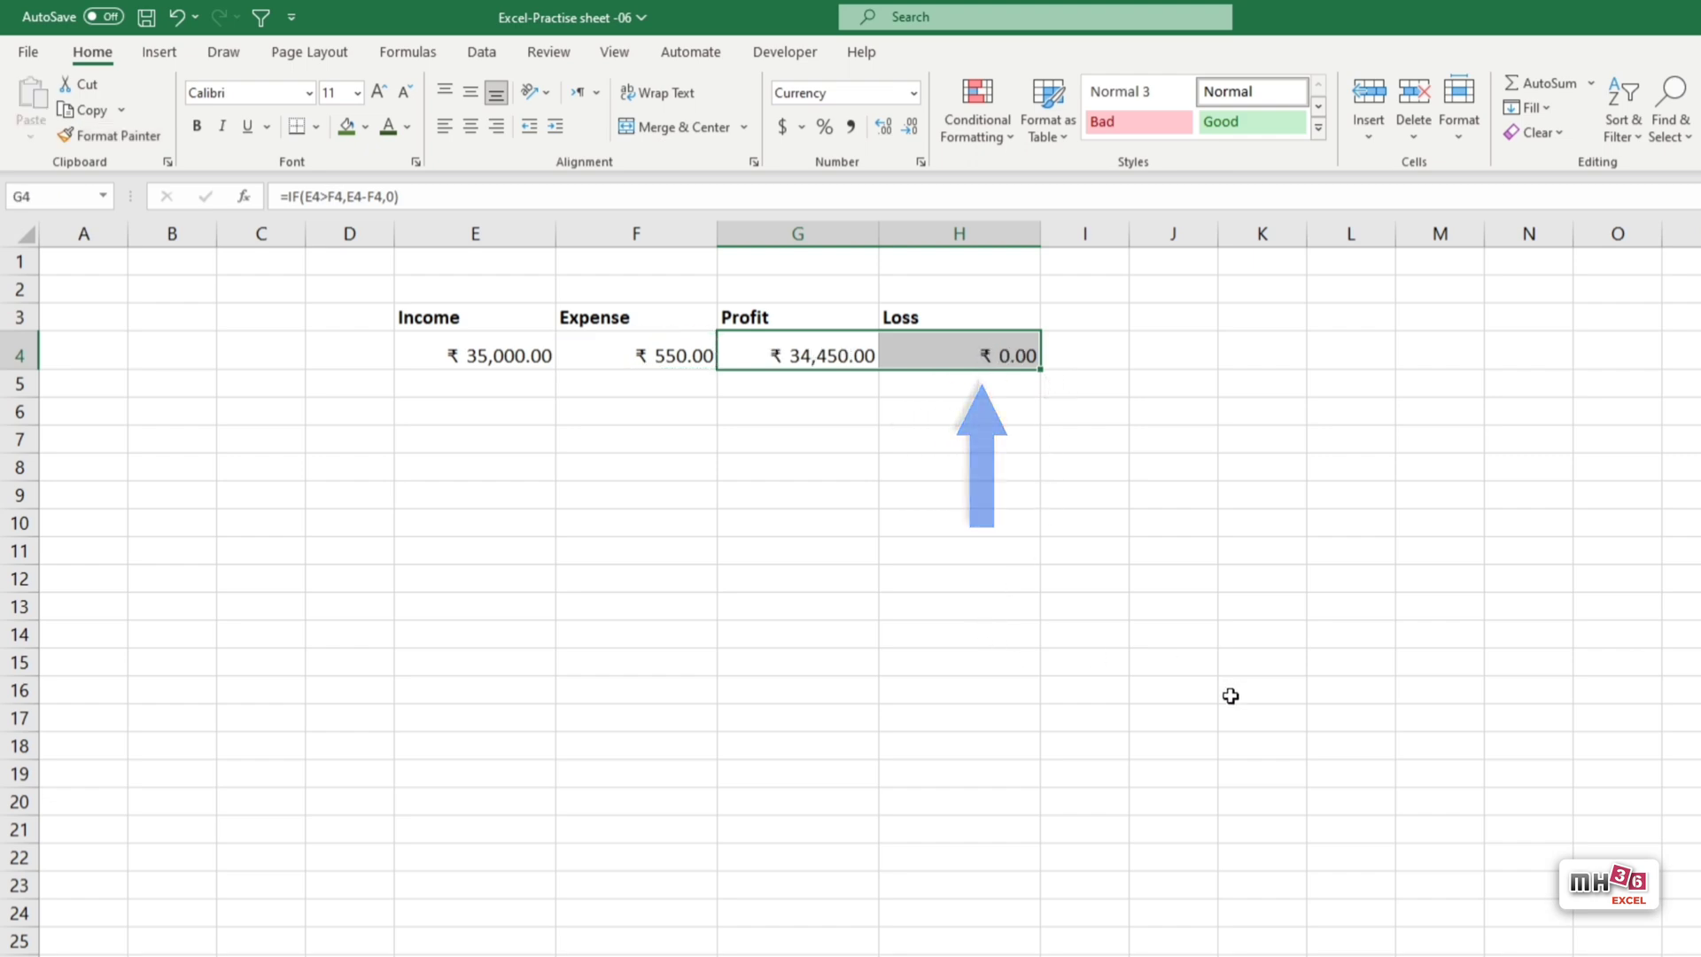
left_click(1321, 740)
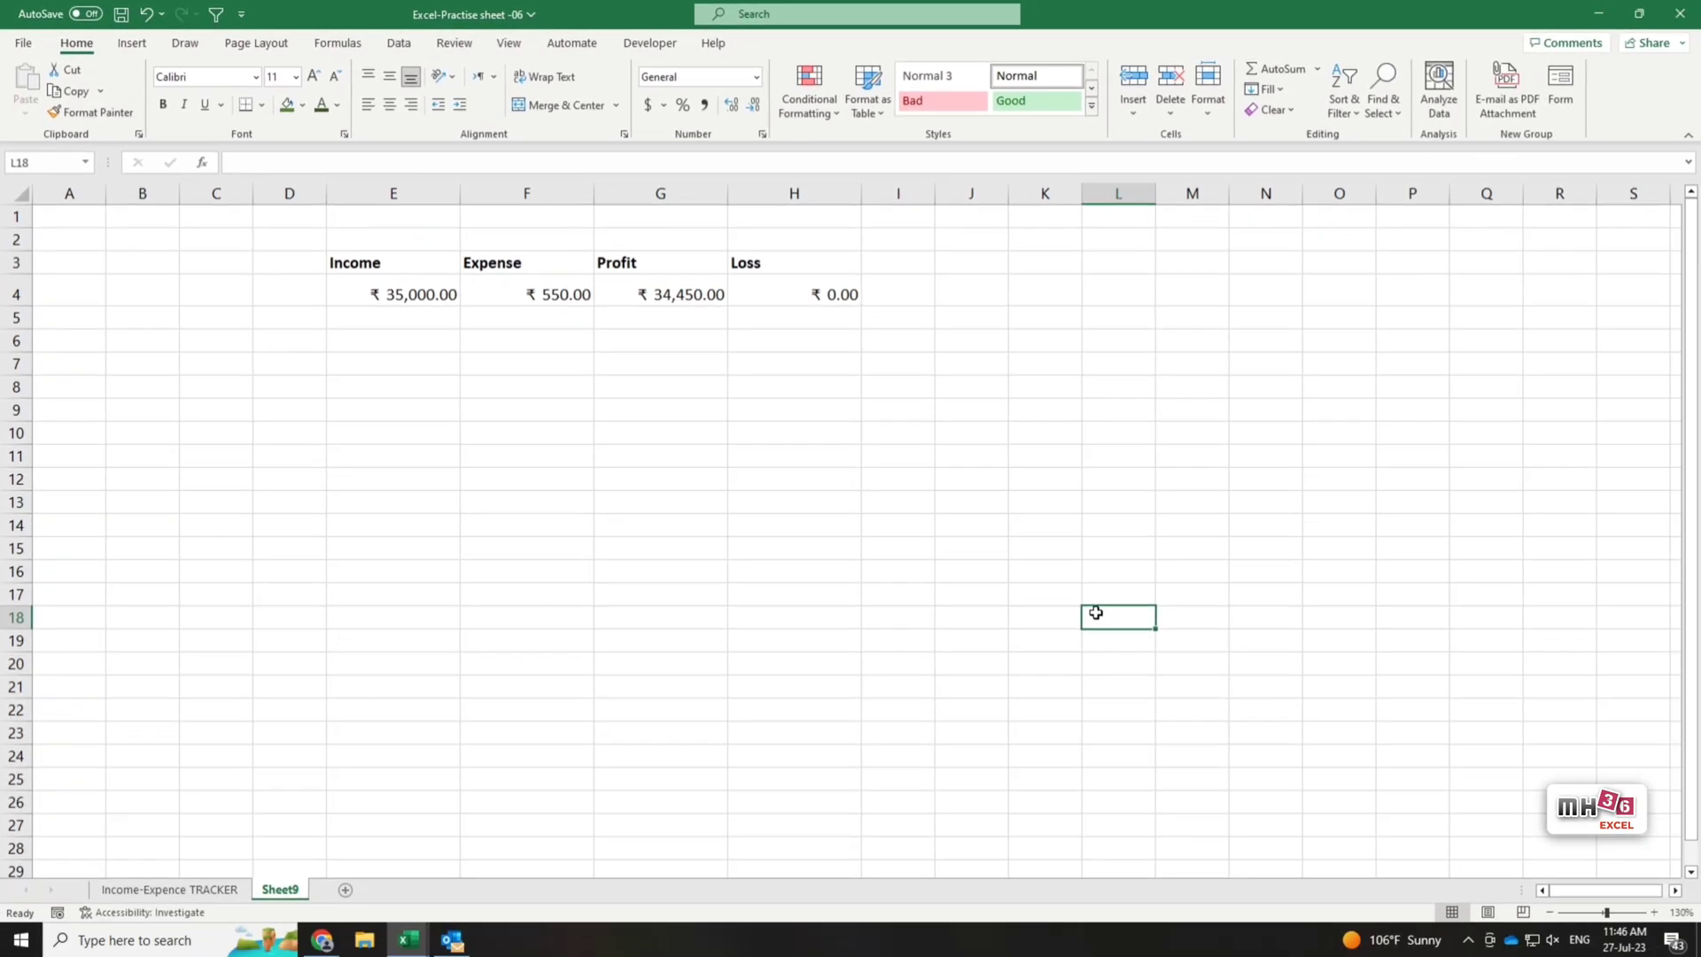
left_click(213, 891)
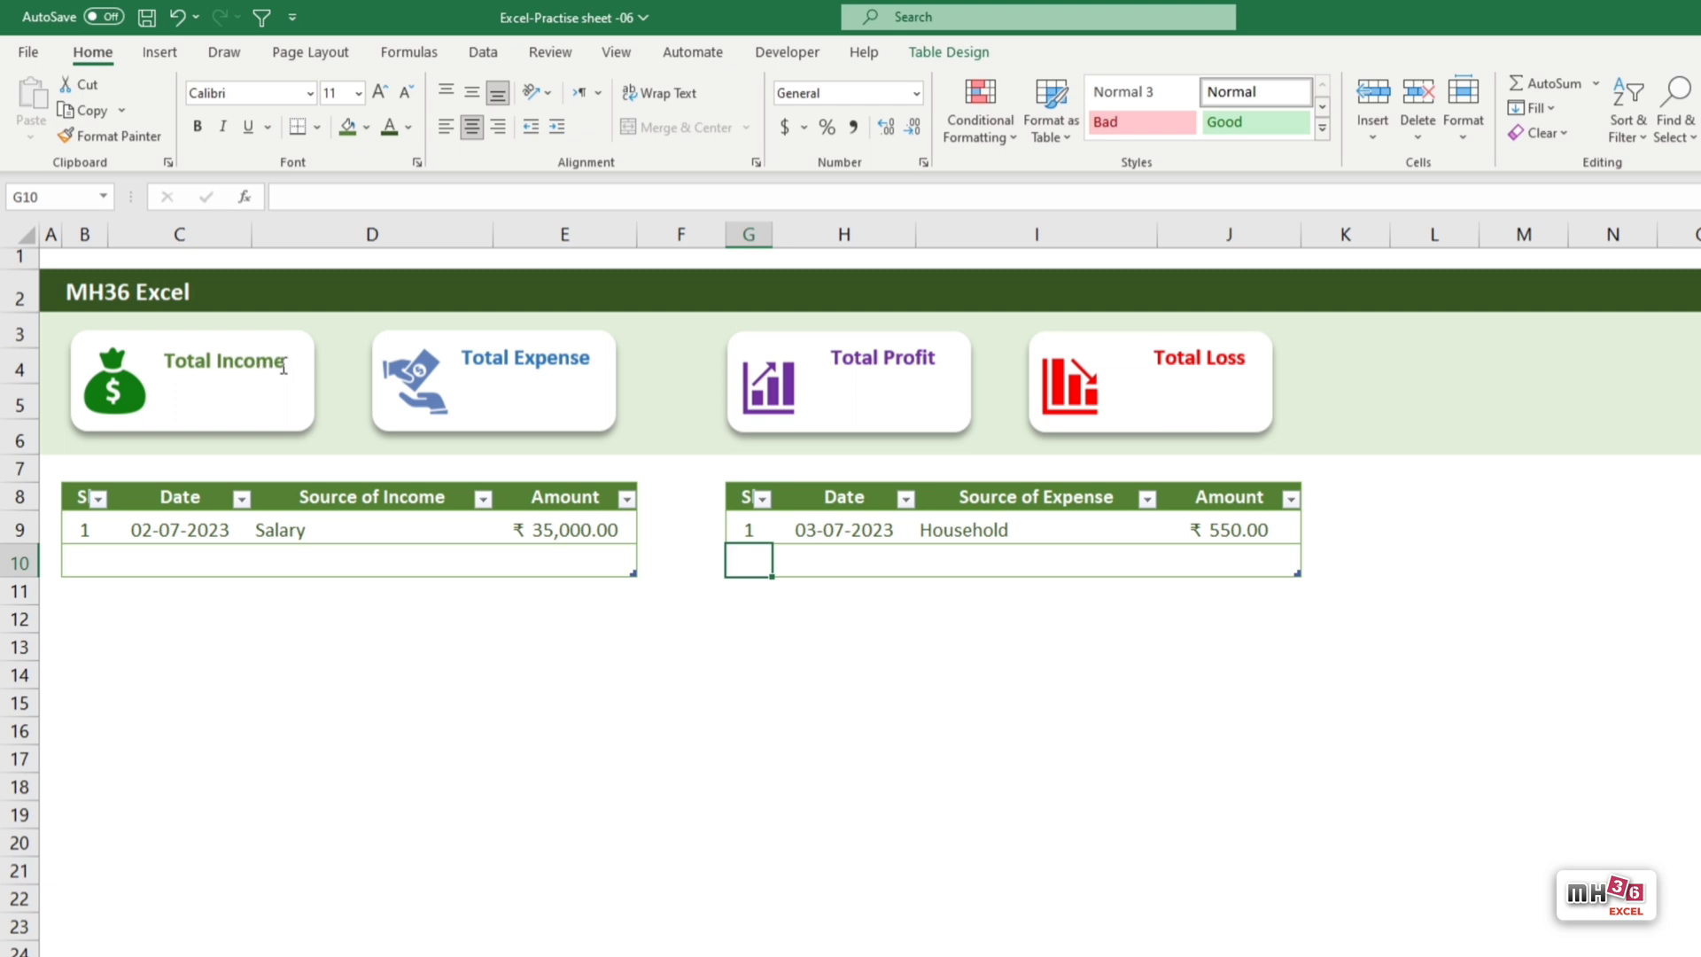
Duplicate the Total Income label into an empty text box linked to Sheet9!E4.
left_click(283, 366)
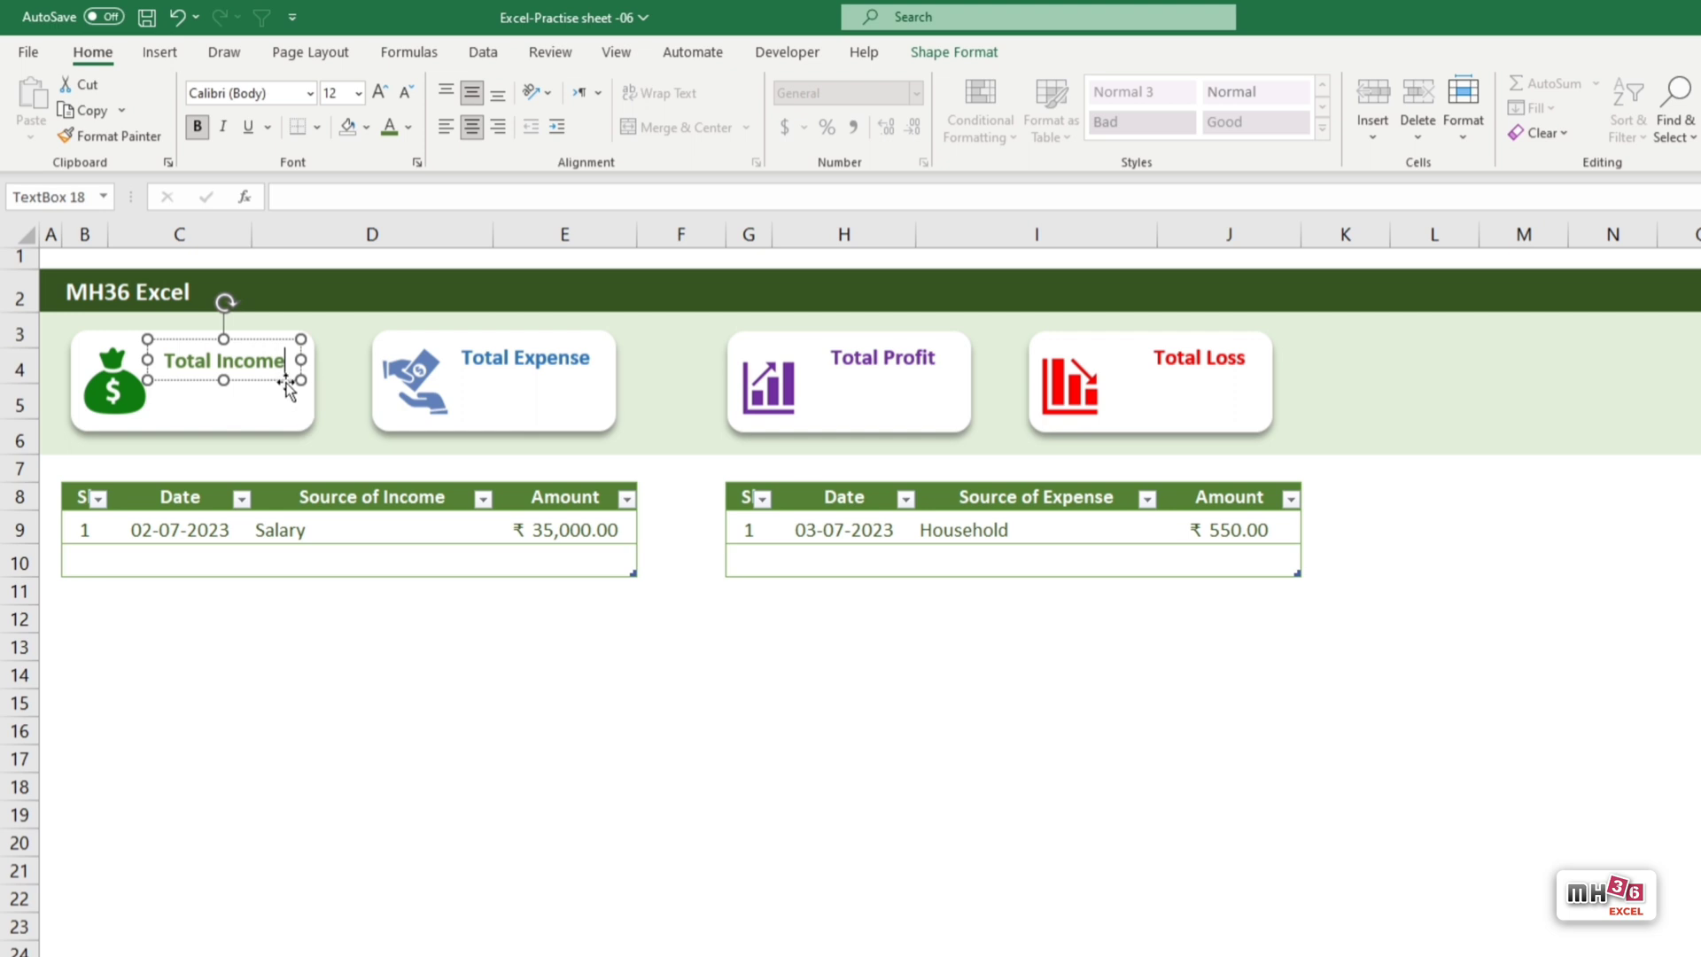
mouse_move(287, 386)
left_mouse_down()
mouse_move(295, 434)
mouse_move(182, 406)
left_mouse_up()
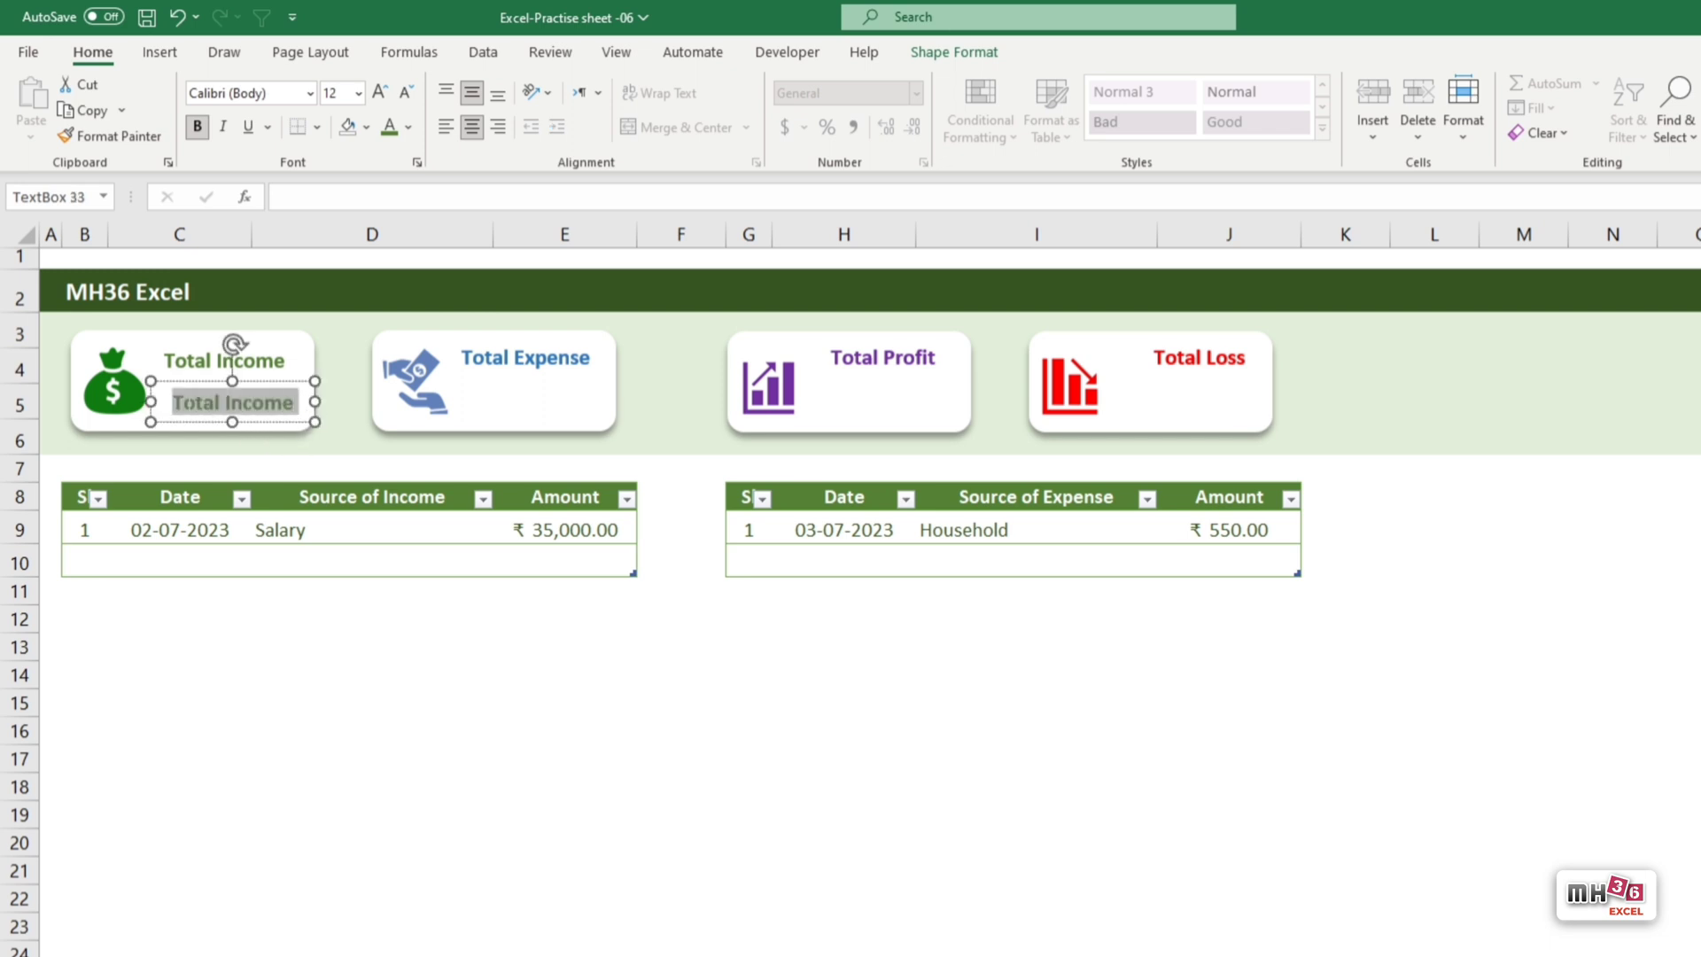
key("BackSpace")
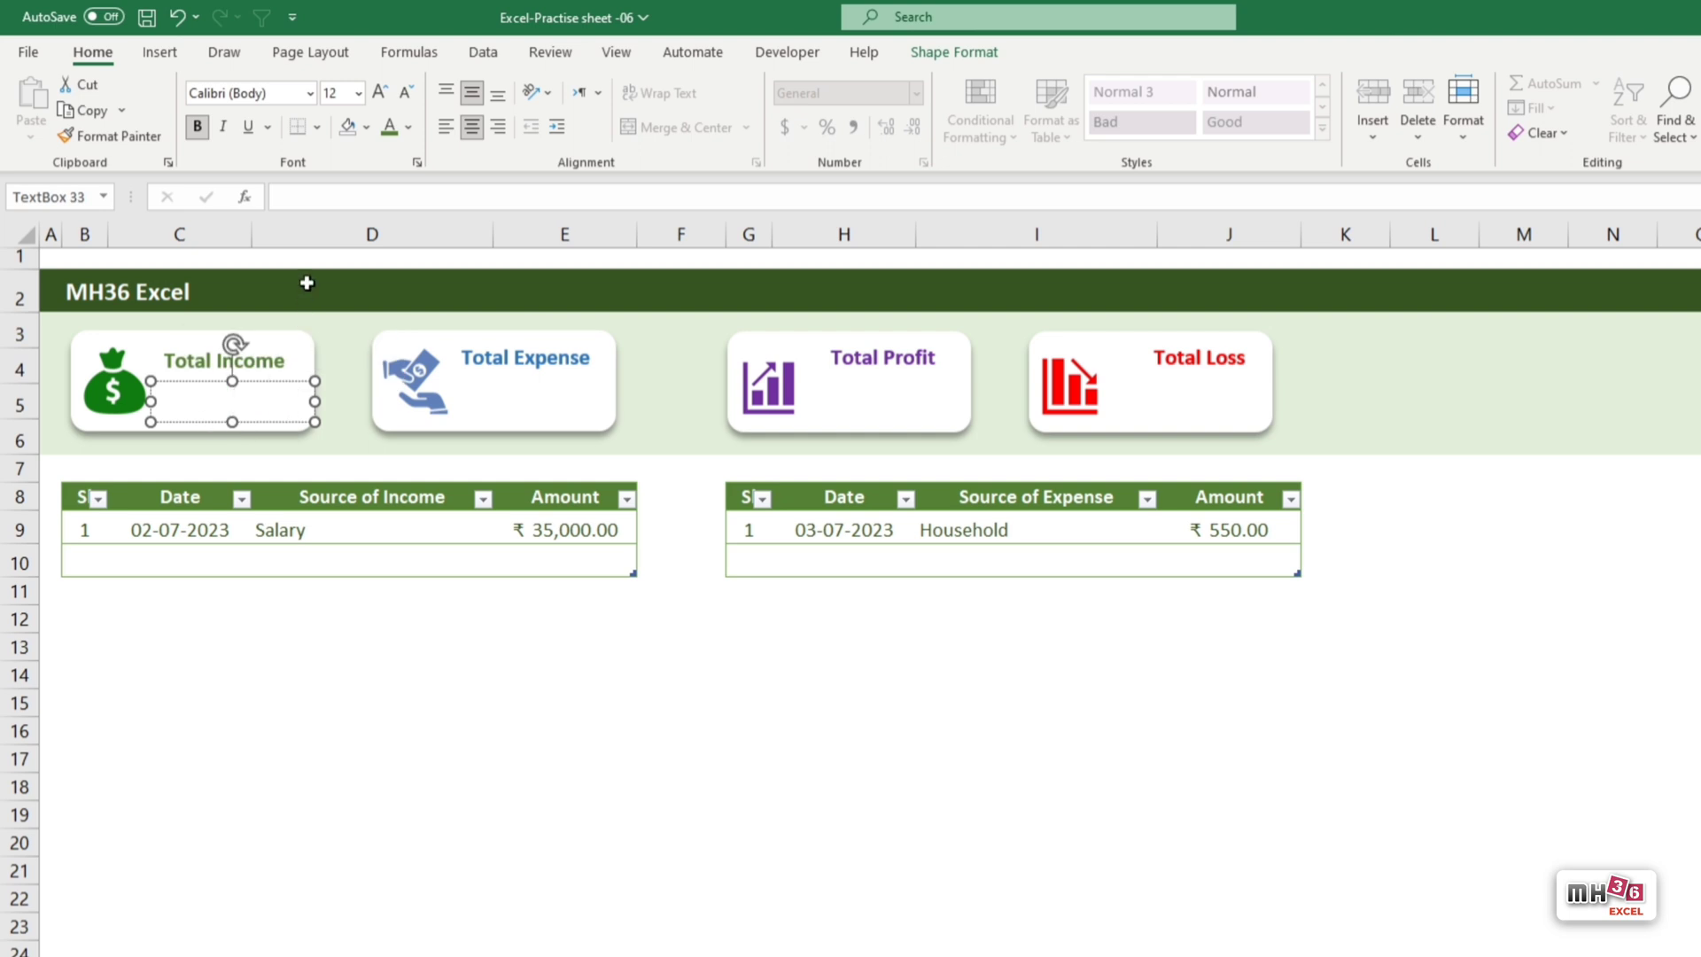
left_click(281, 198)
type("=")
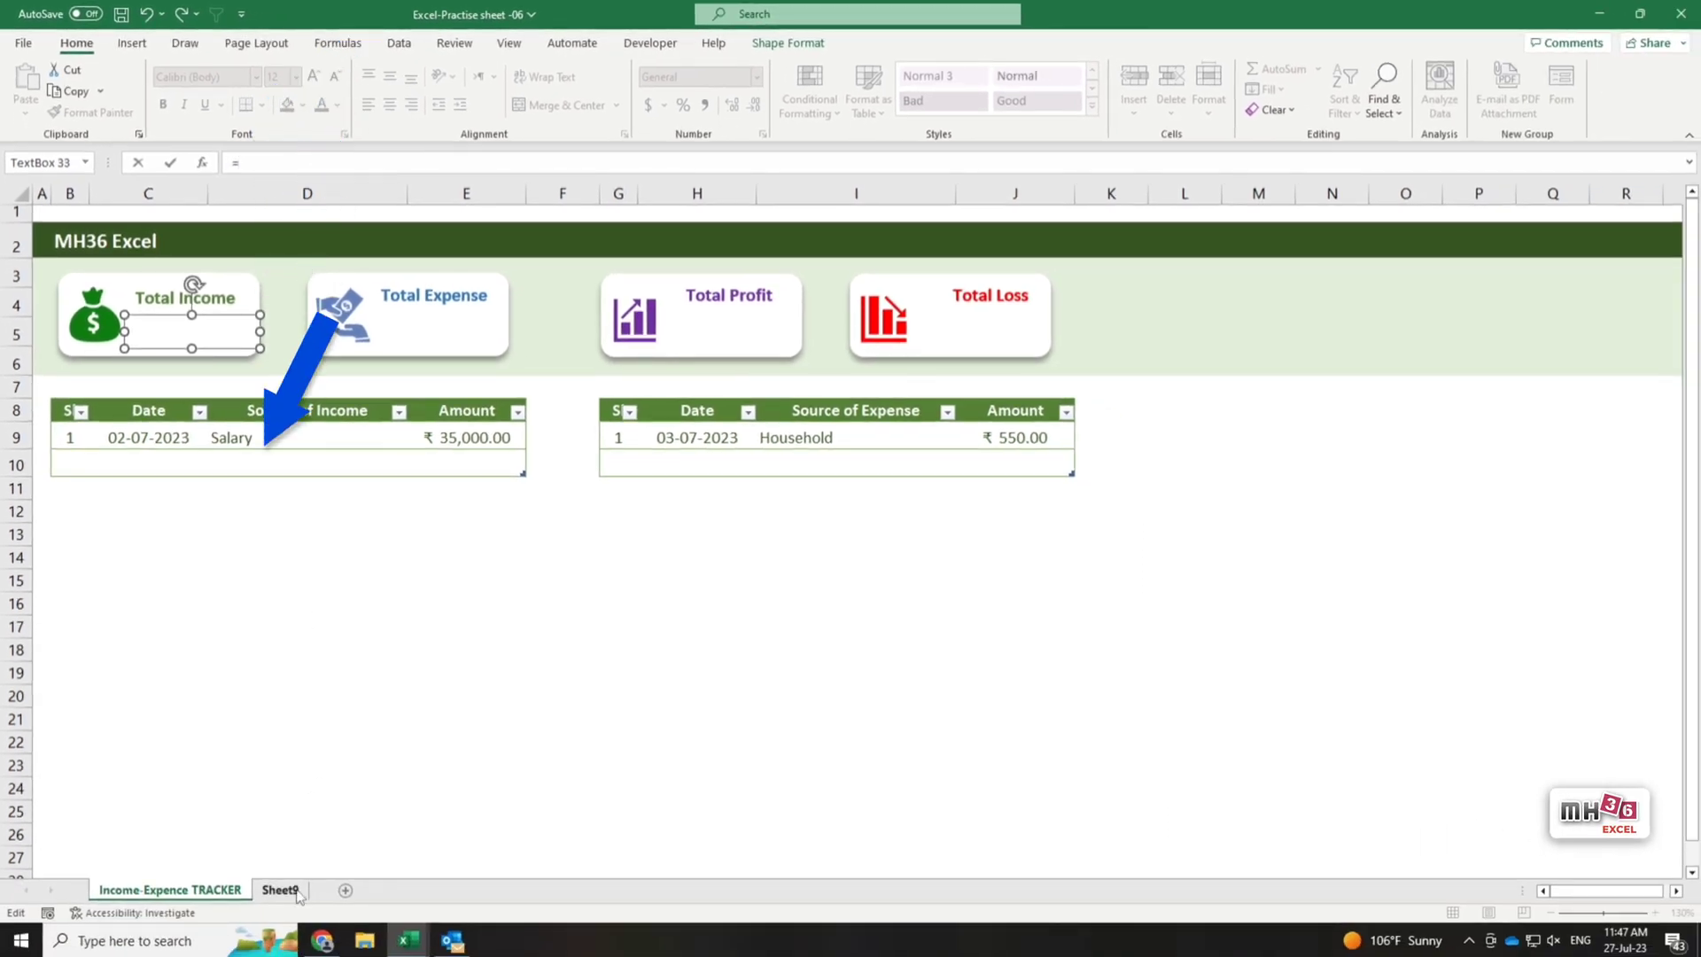
left_click(281, 890)
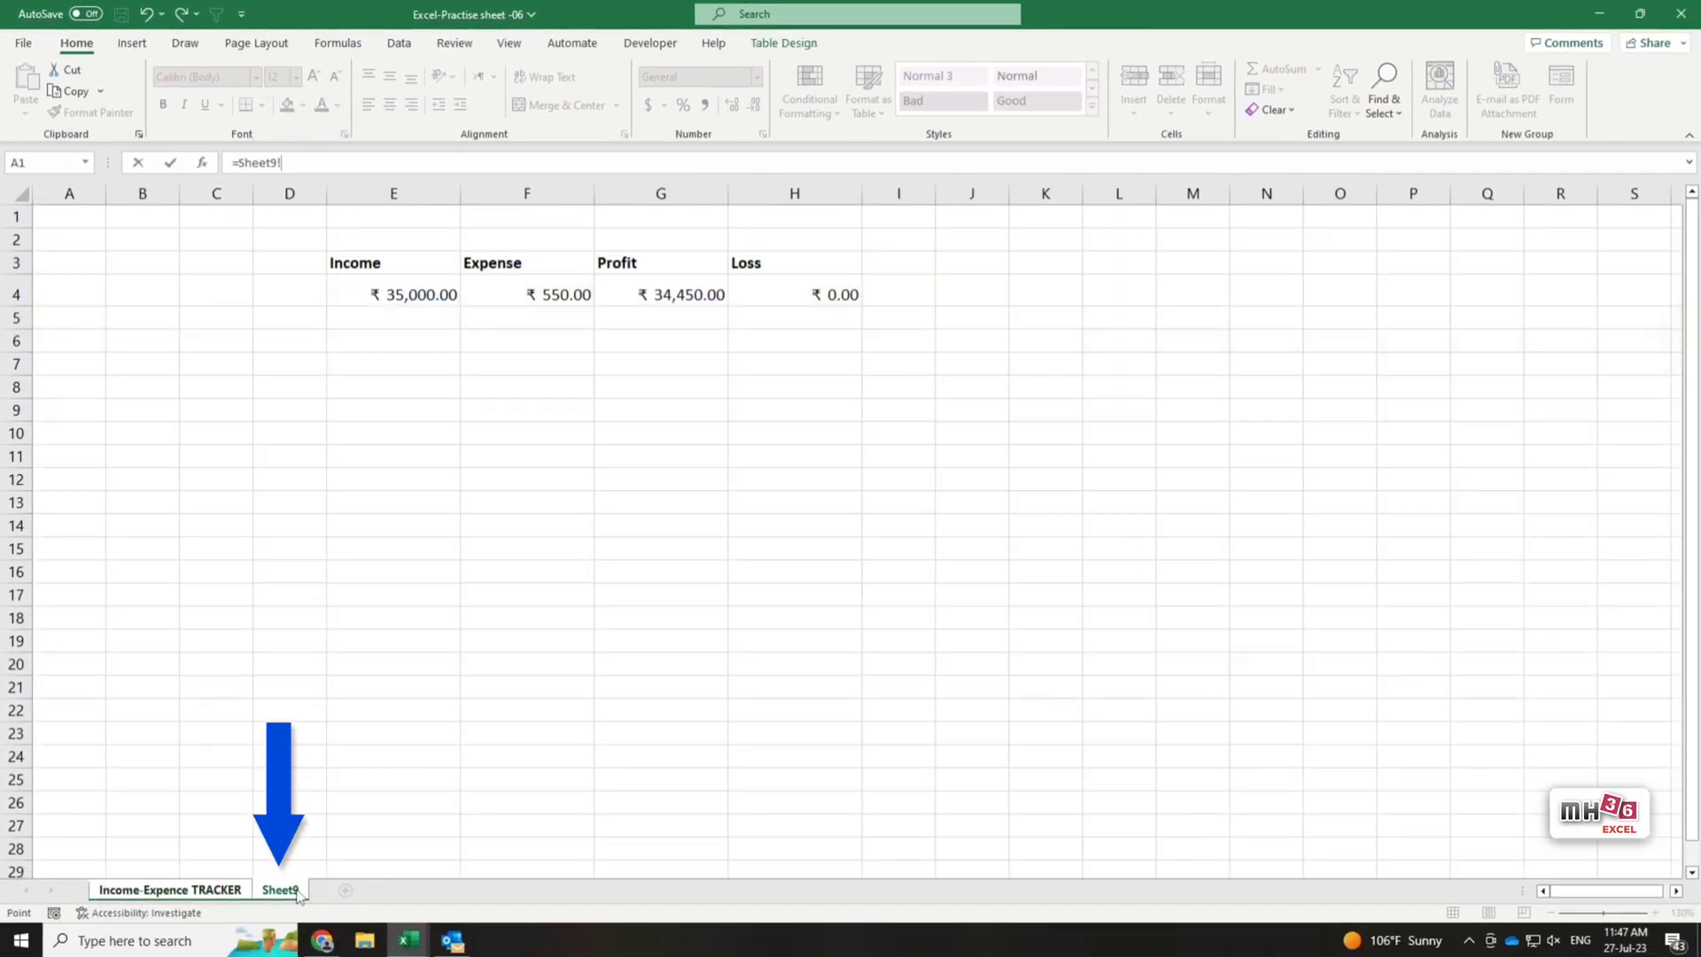
left_click(413, 291)
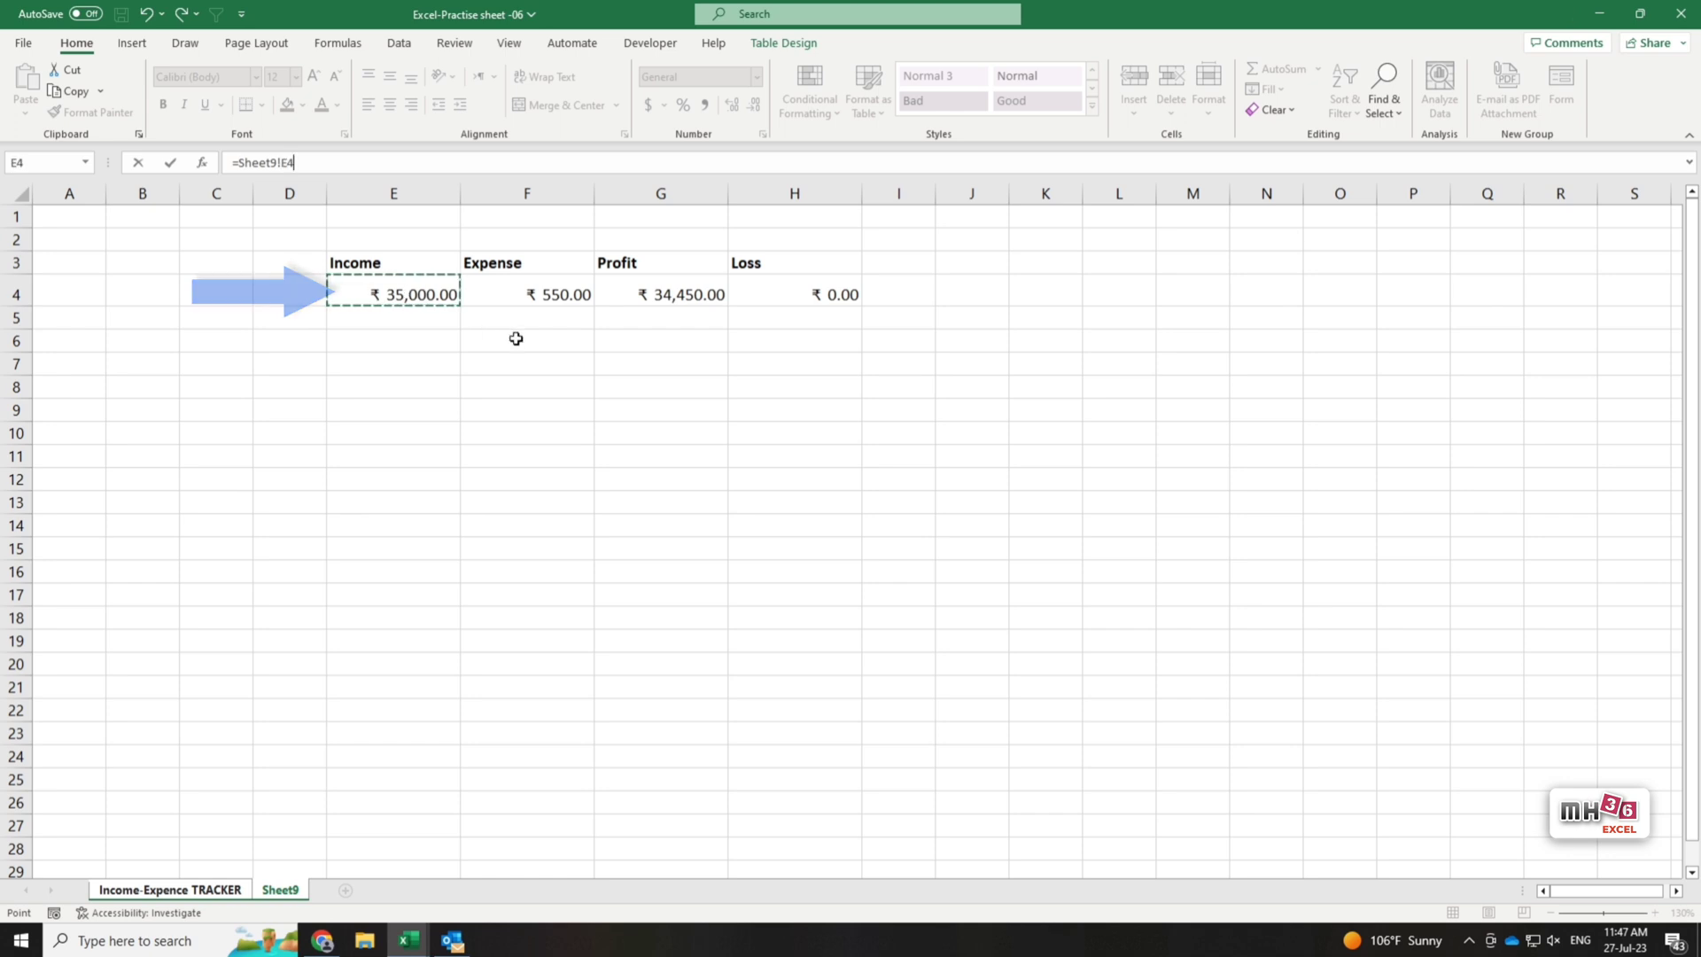
key("Return")
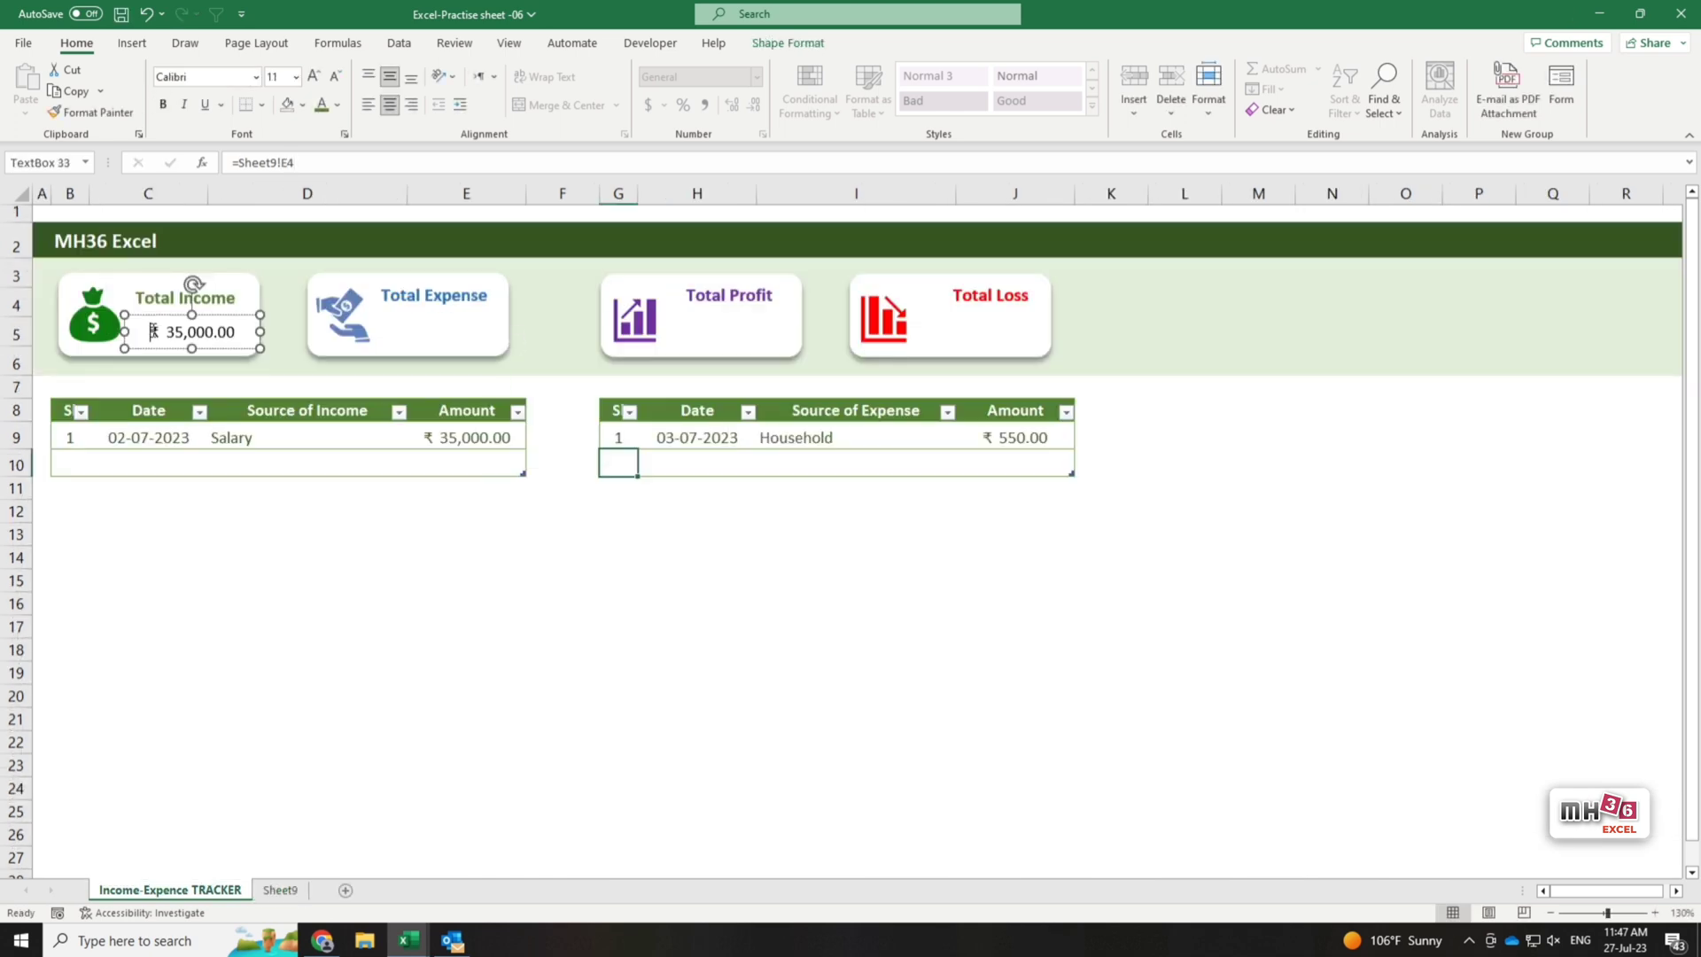
Format the ₹ 35,000.00 income amount bold, size 14, in green.
left_click_drag(236, 333, 161, 336)
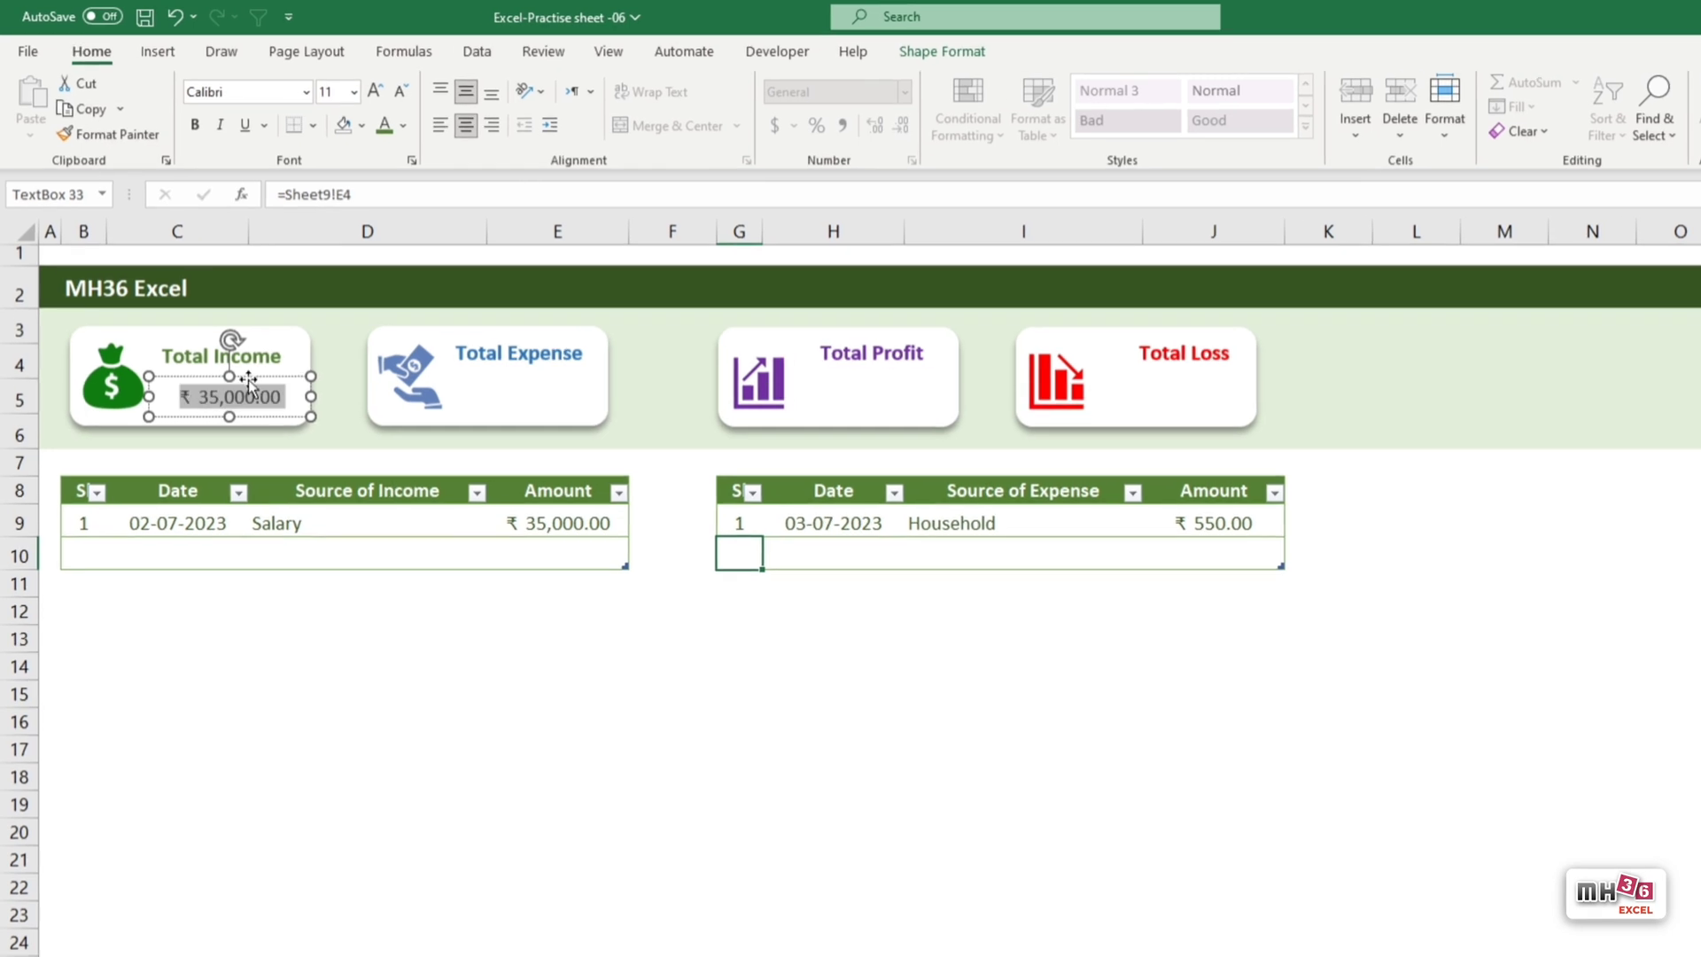
left_click(196, 125)
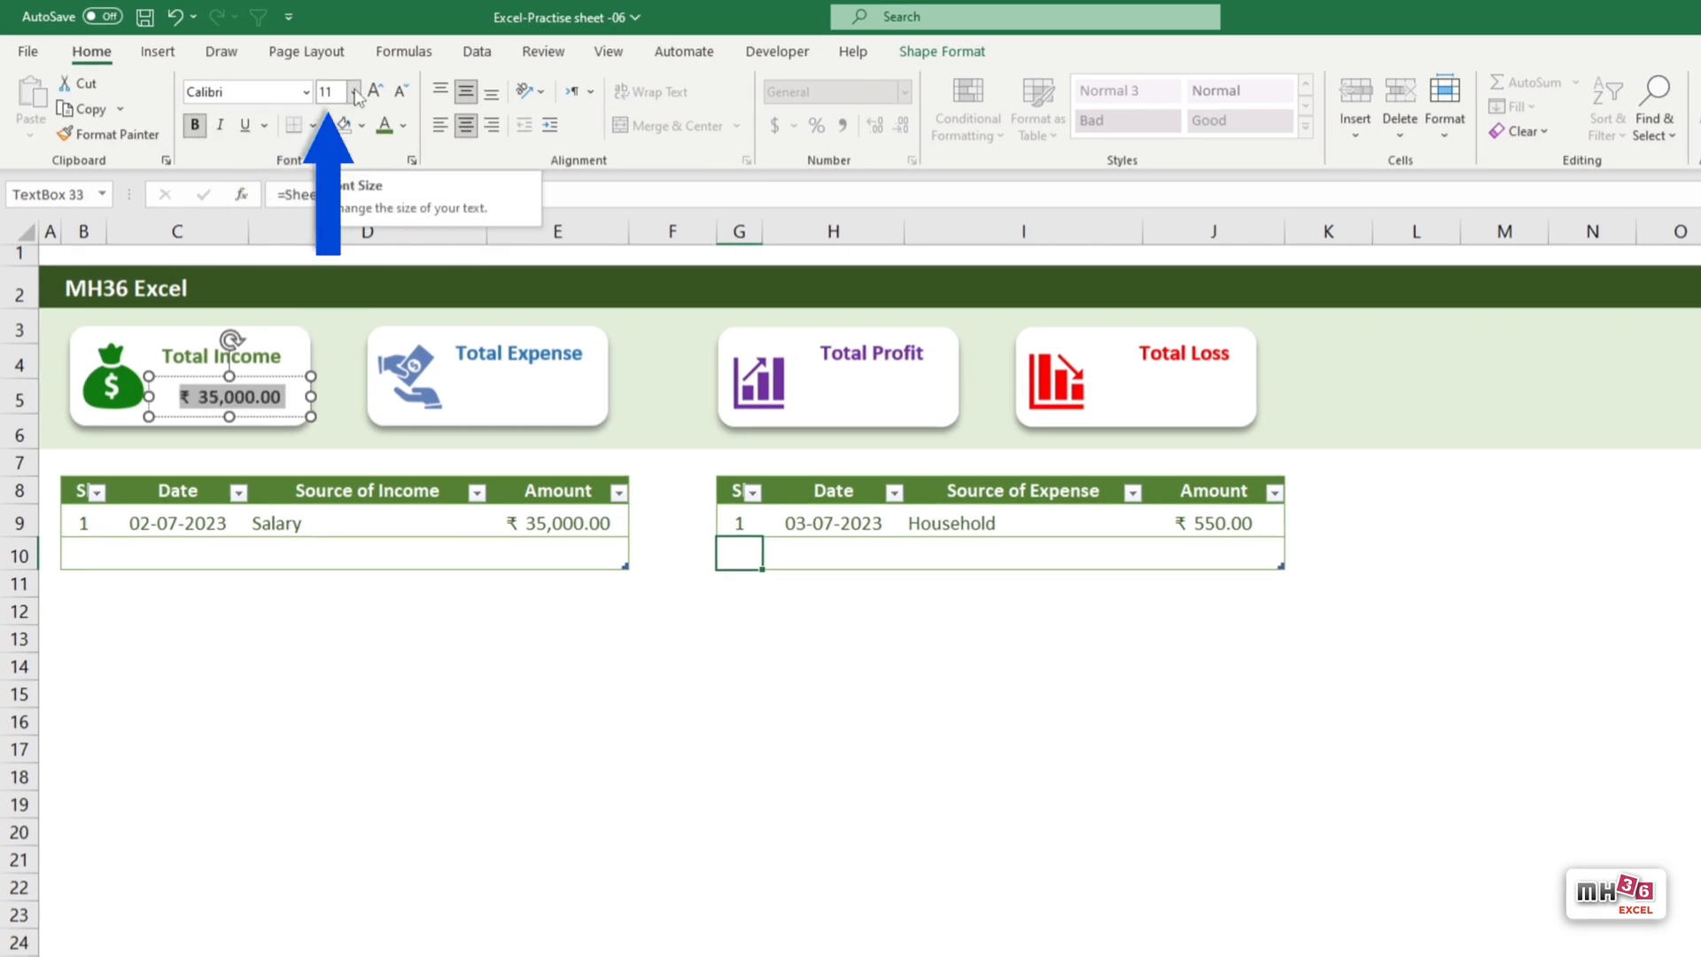
left_click(330, 91)
type("14")
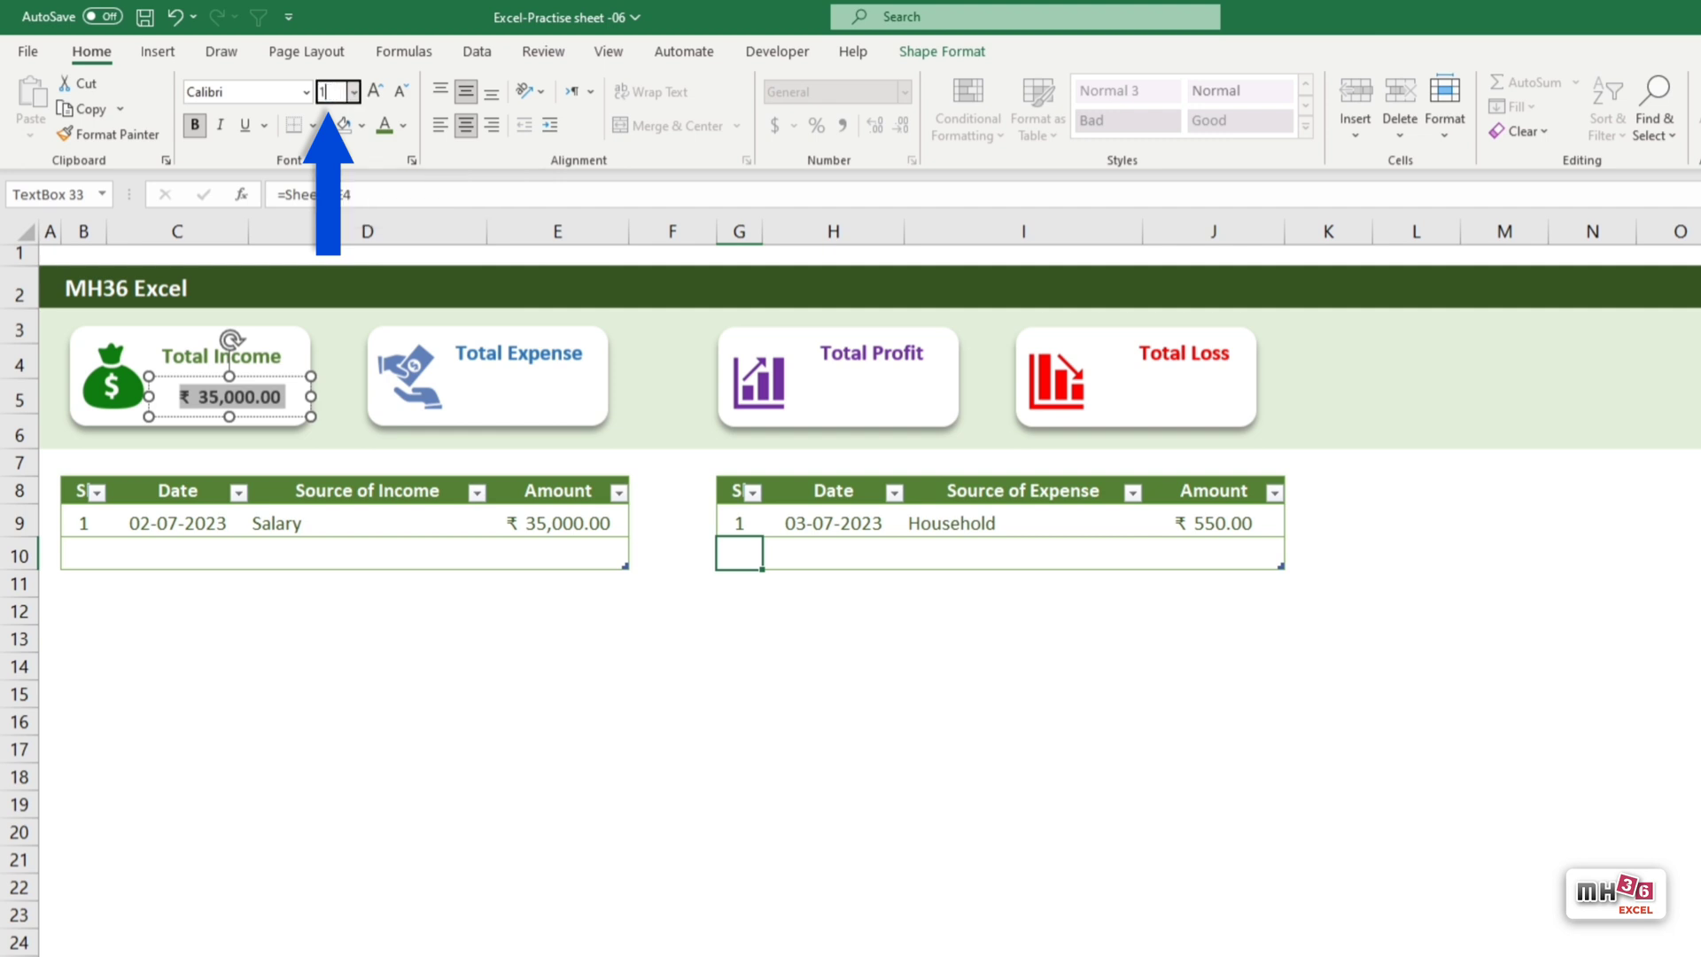
key("Return")
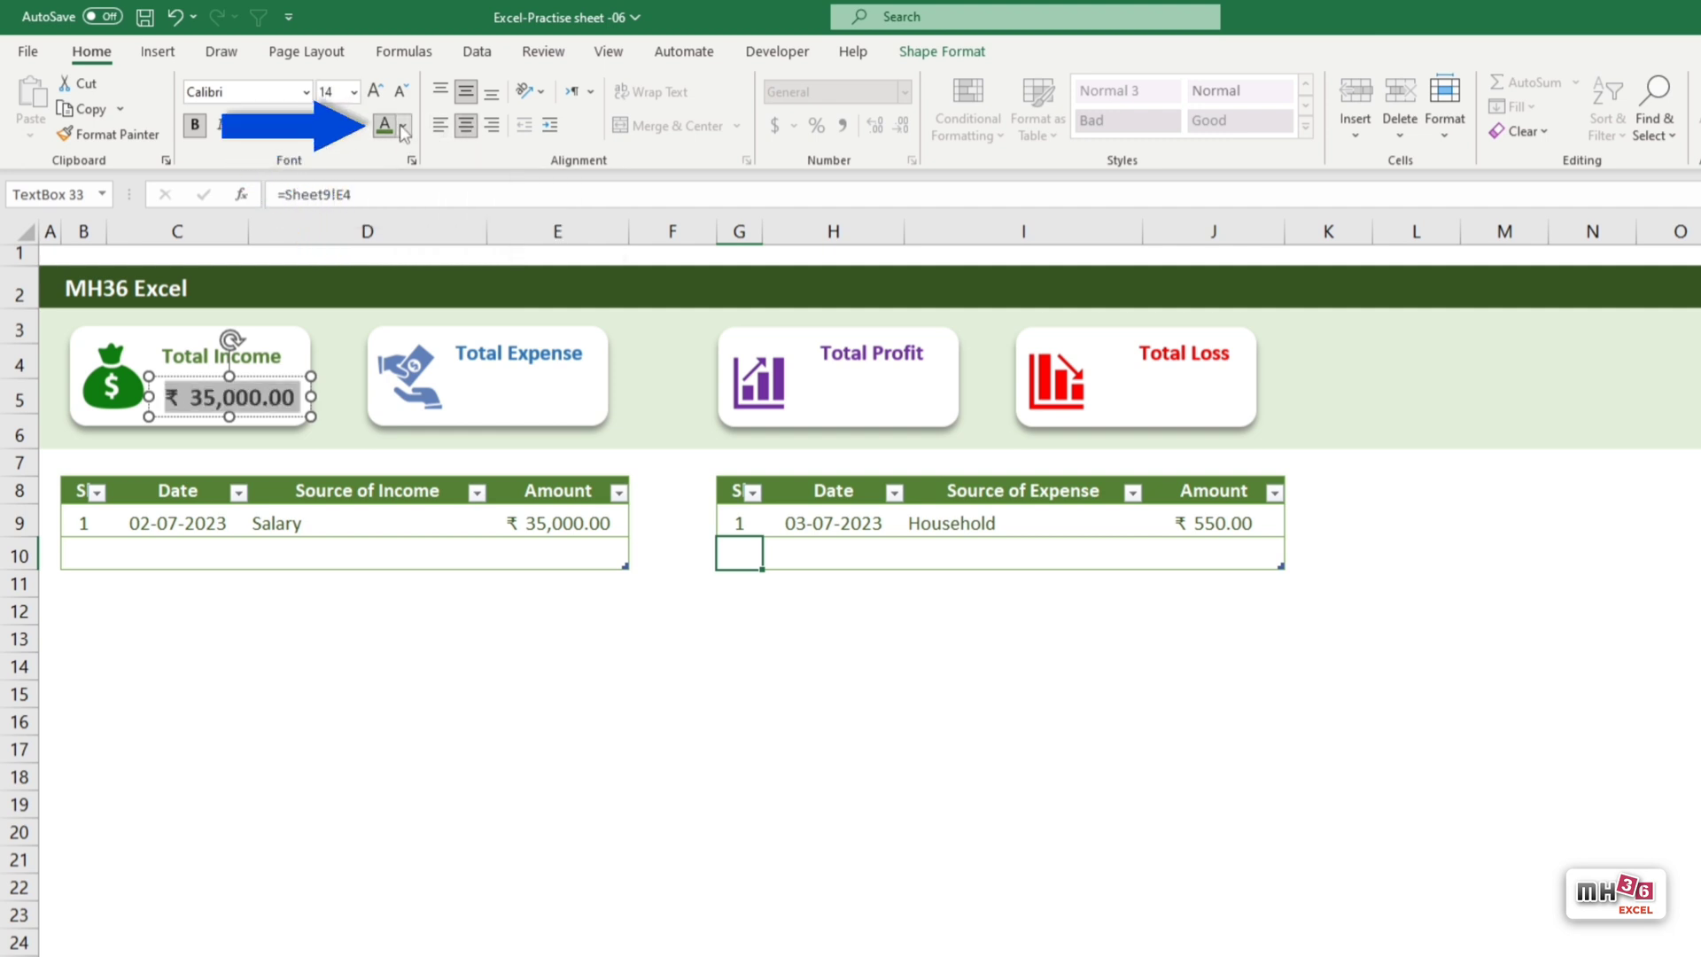
left_click(404, 126)
left_click(546, 281)
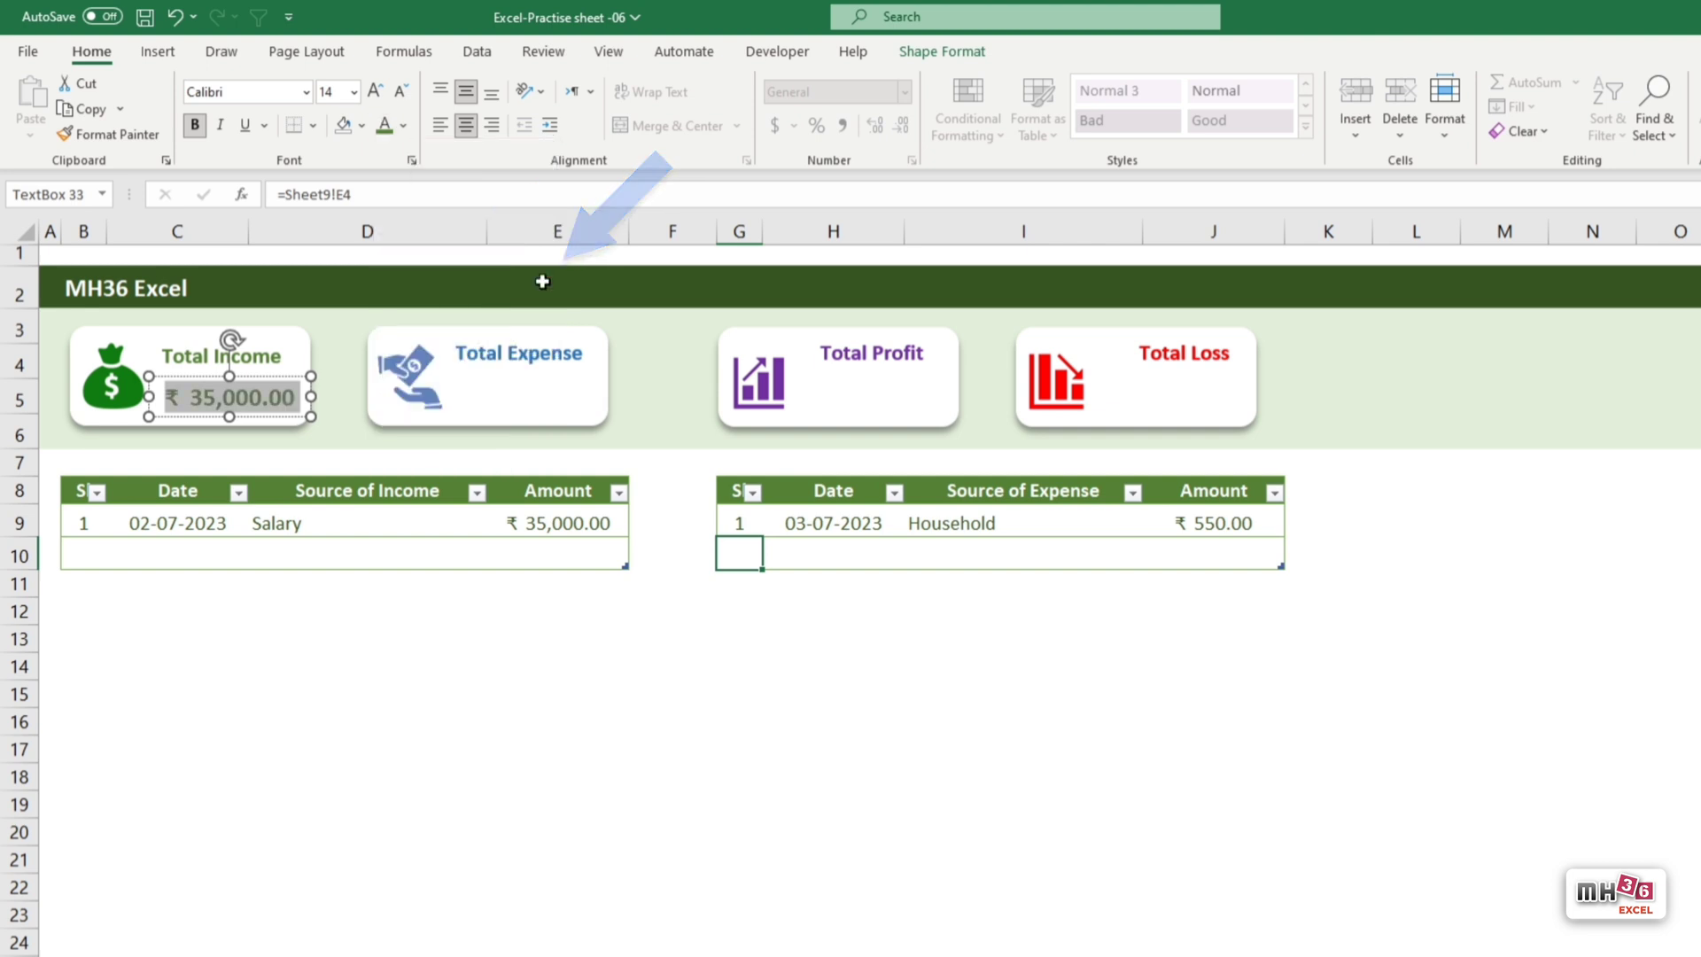
left_click(1267, 912)
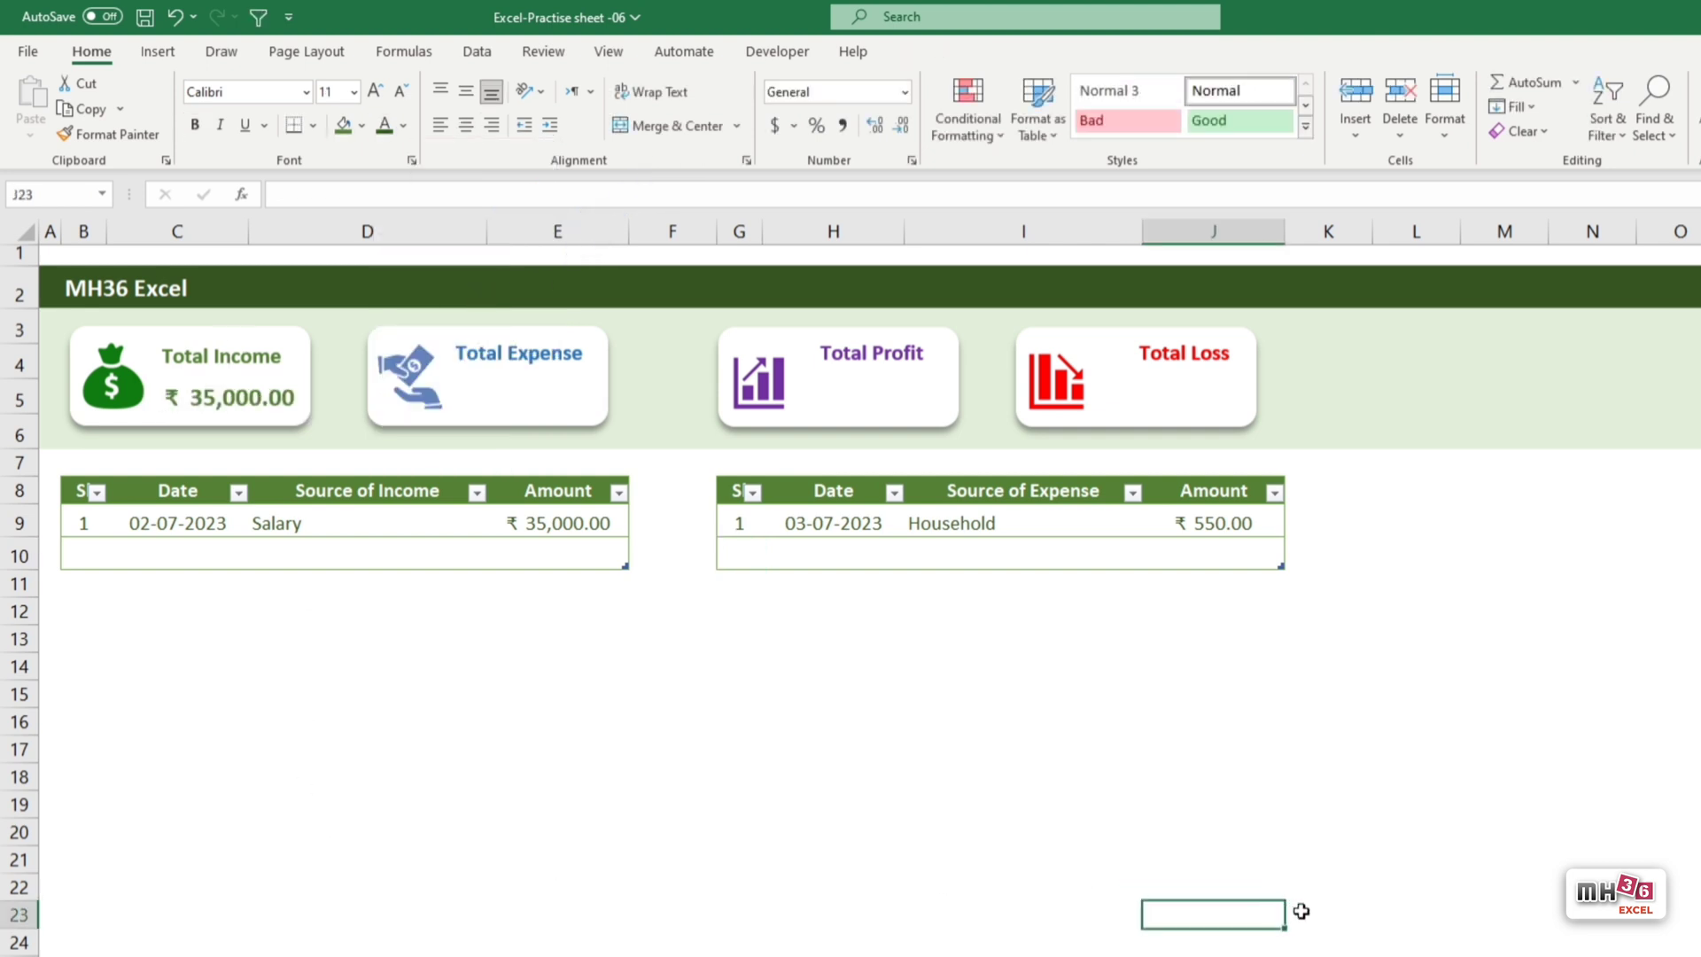
Duplicate the Total Expense title into an empty text box linked to Sheet9!F4.
left_click(572, 355)
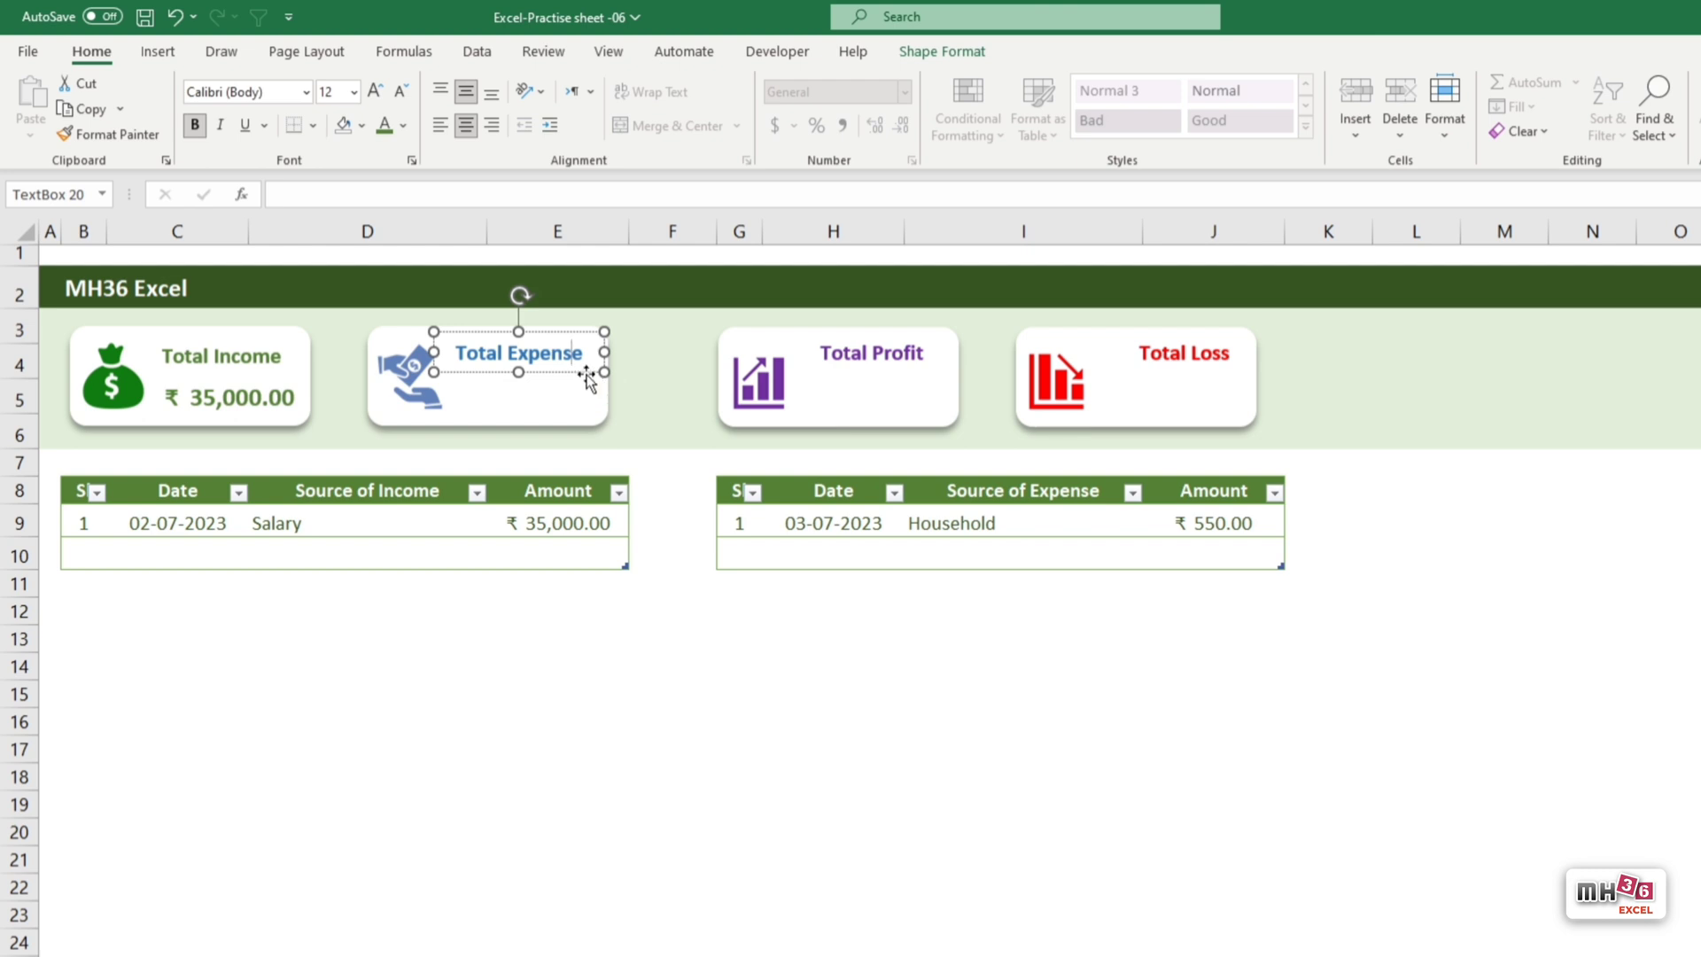
left_click_drag(588, 372, 583, 415)
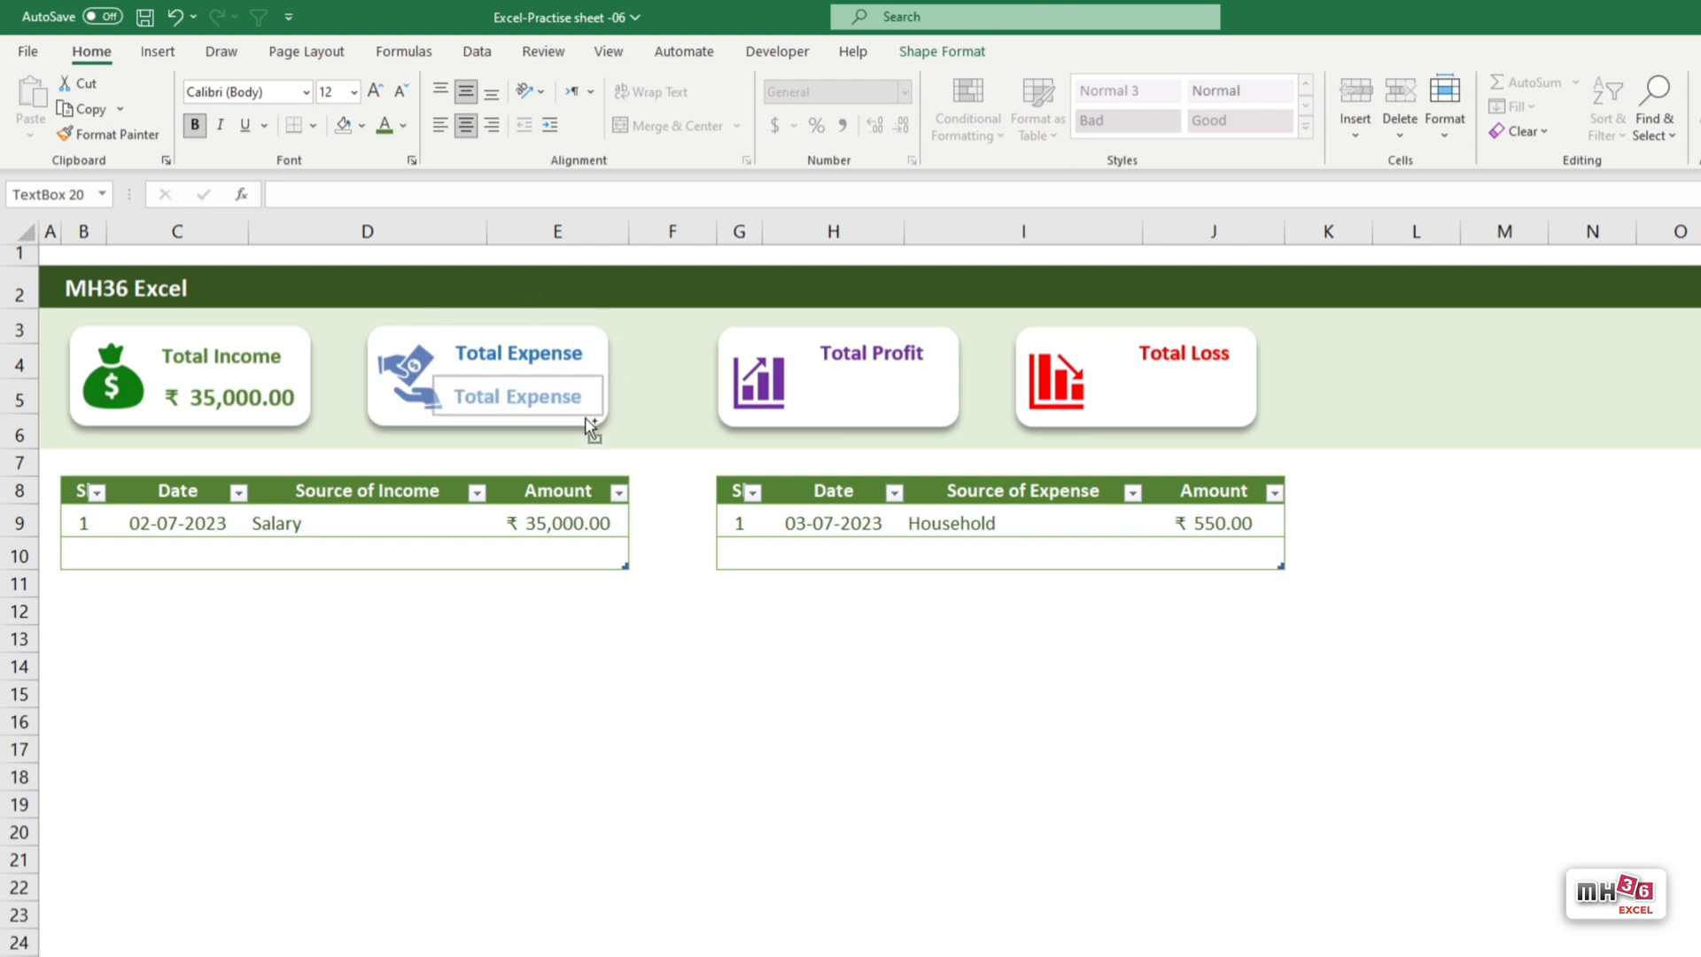
left_click_drag(587, 428, 587, 428, "ctrl")
triple_click(572, 403)
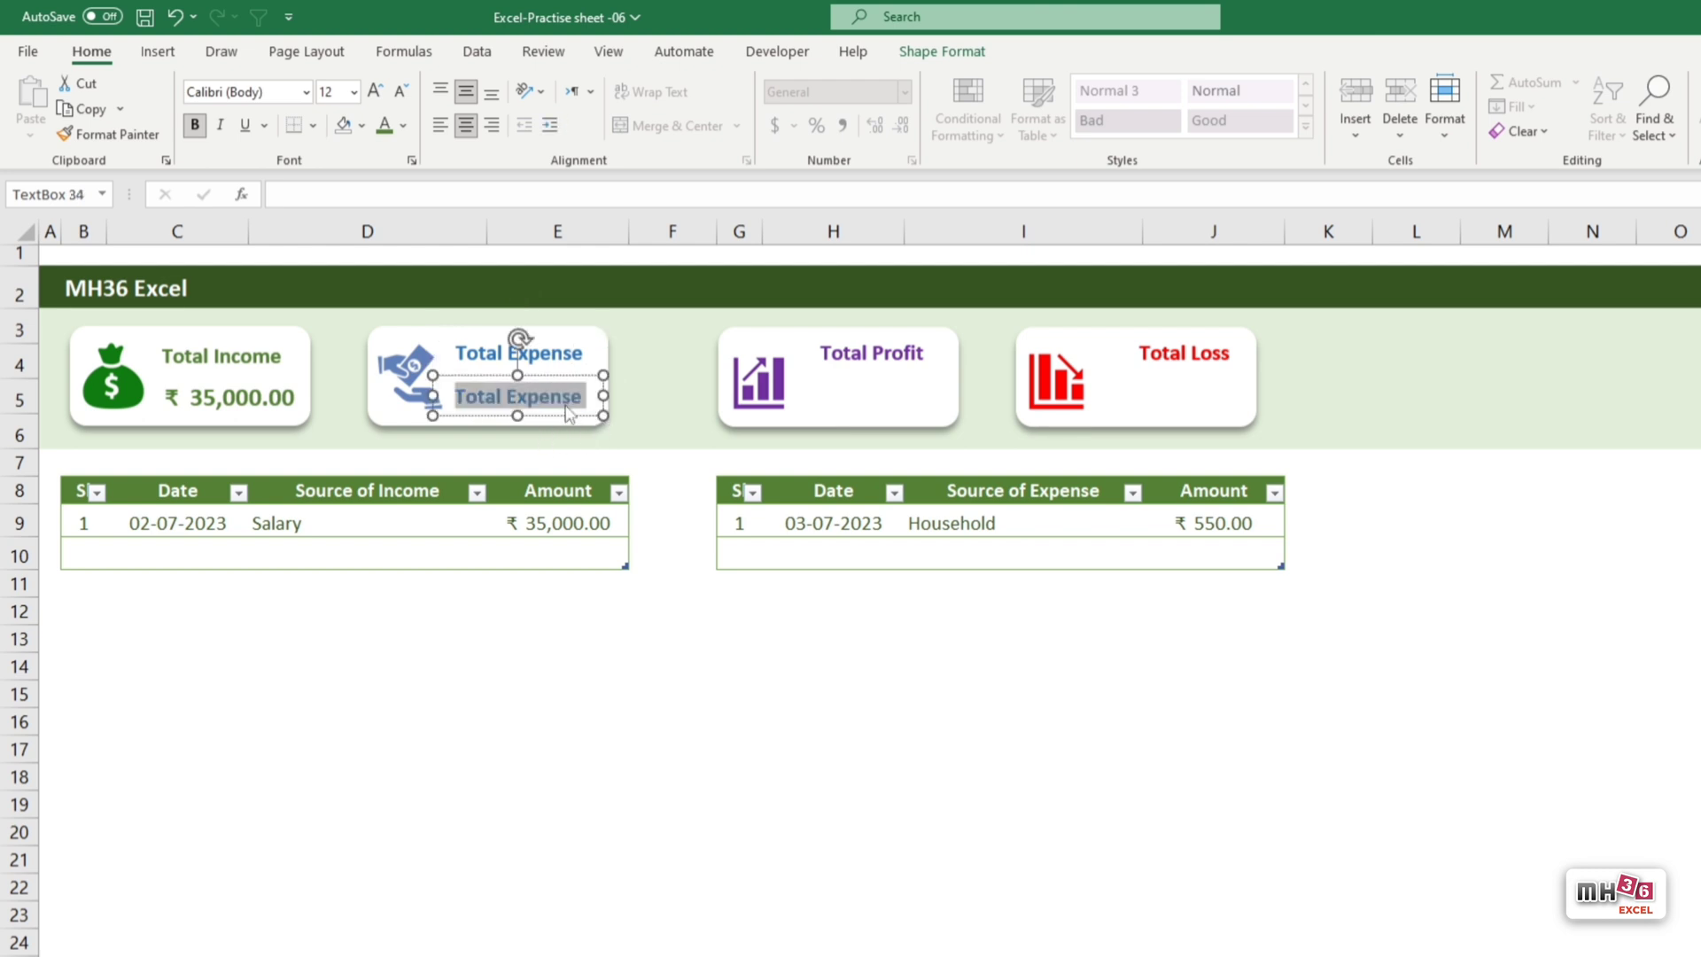
key("BackSpace")
left_click(301, 198)
type("=")
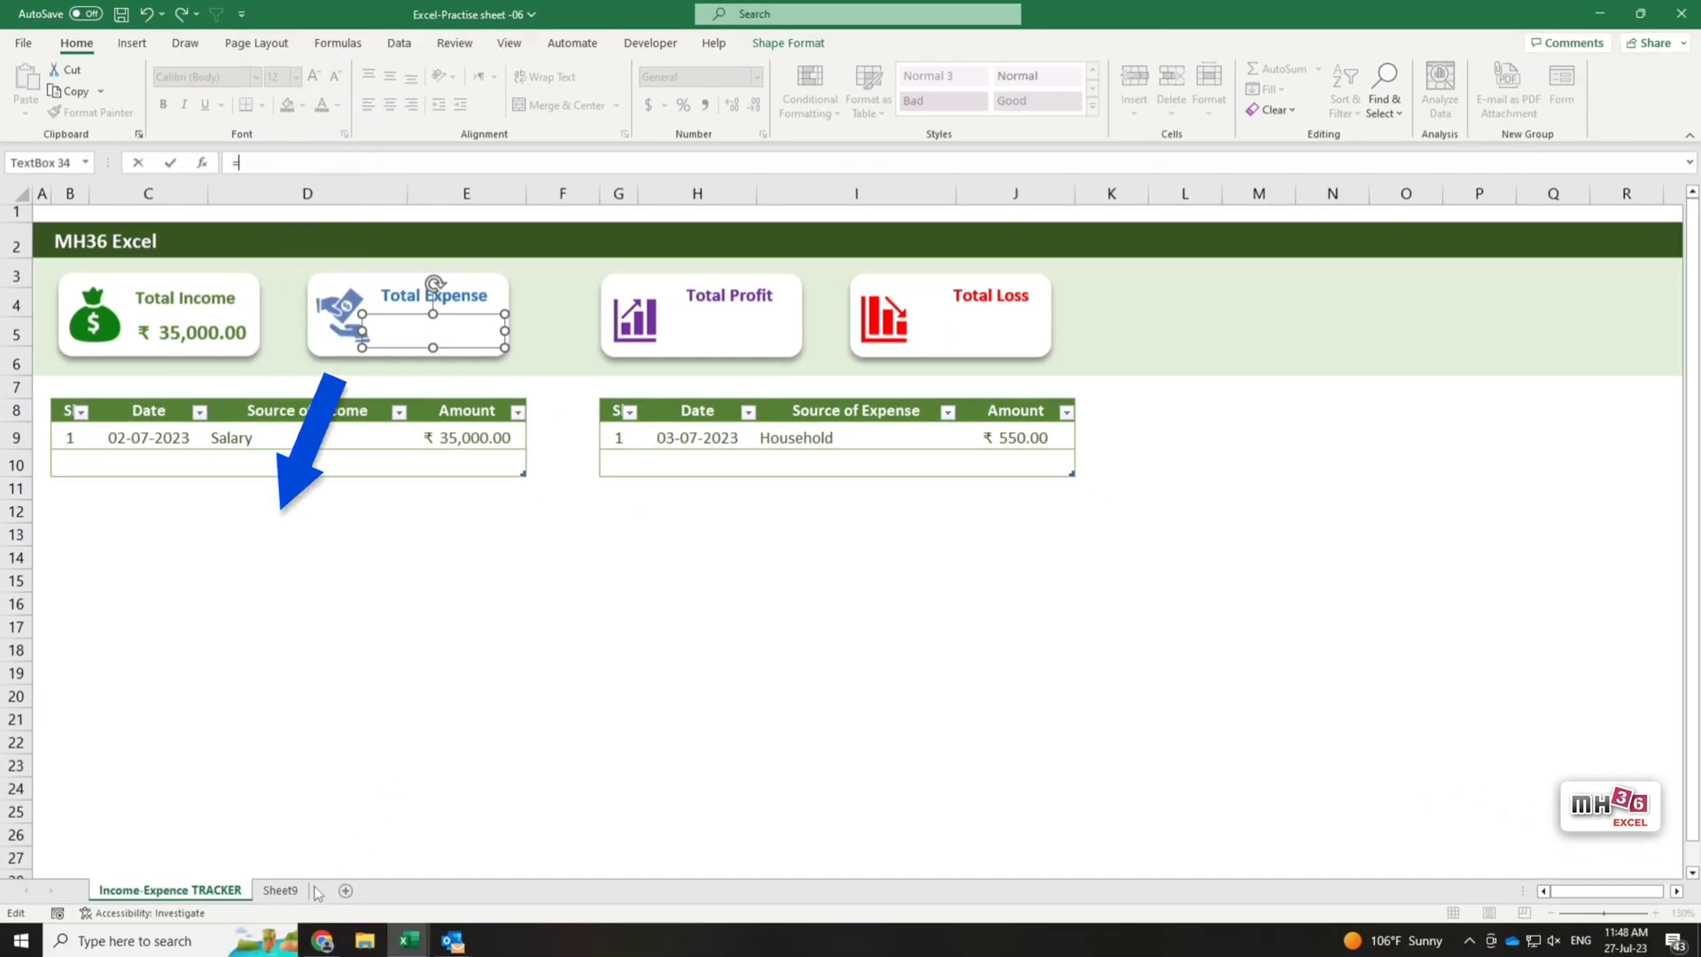
left_click(293, 890)
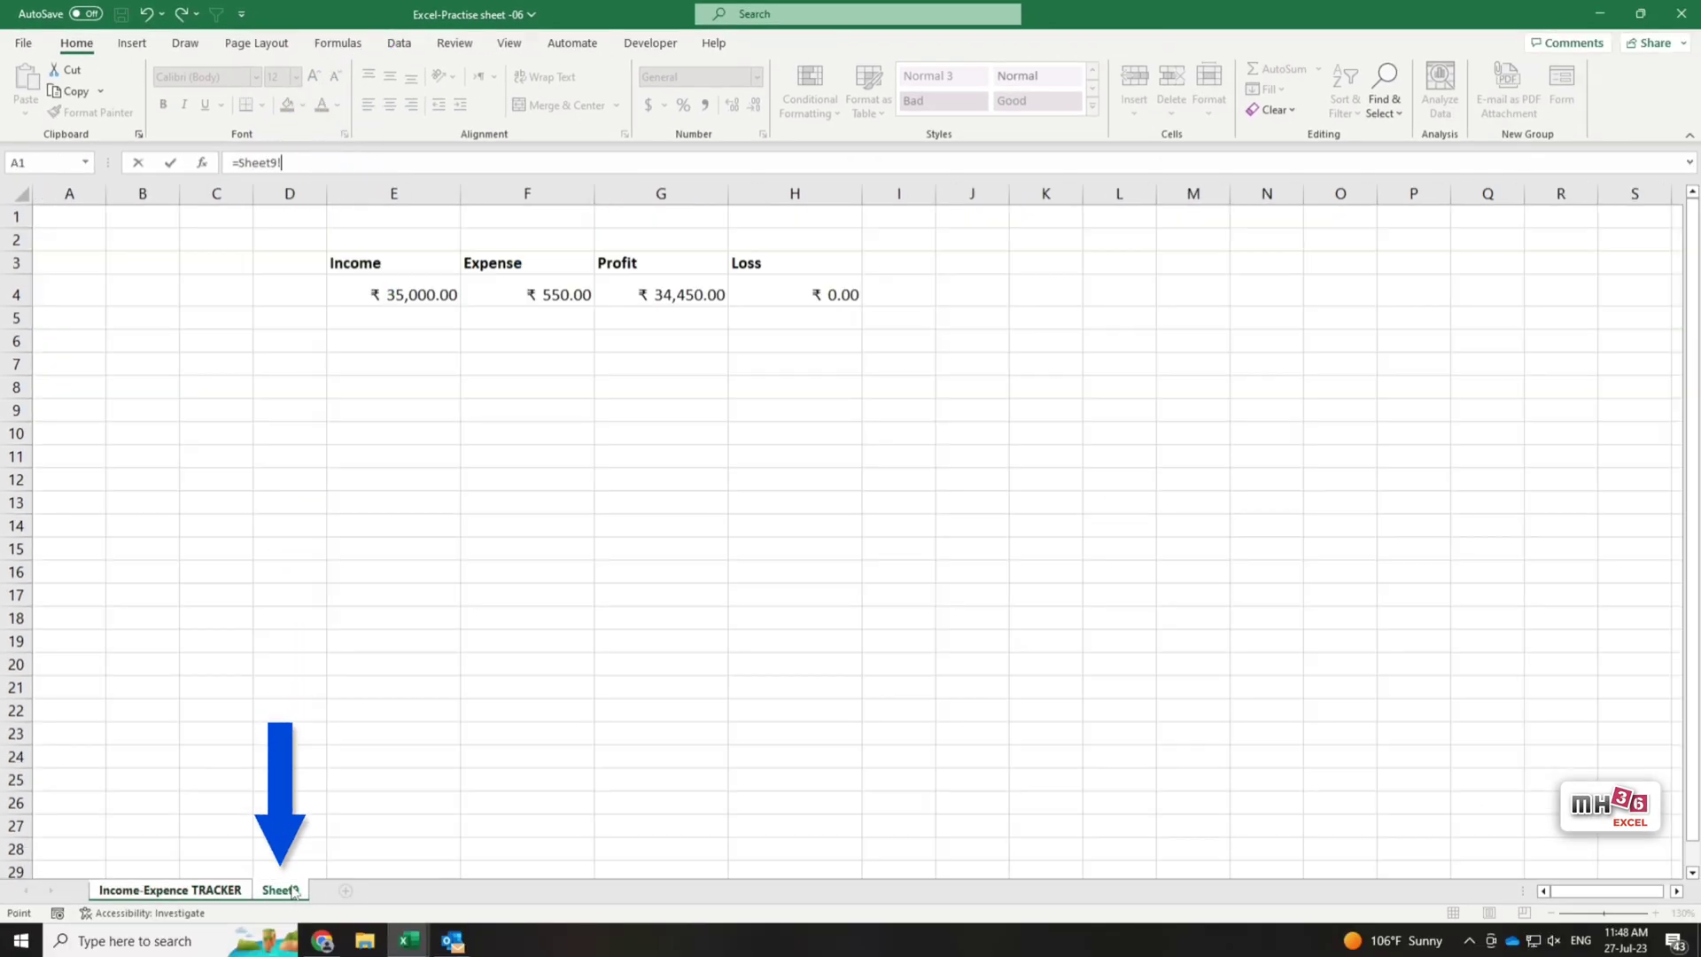
left_click(546, 296)
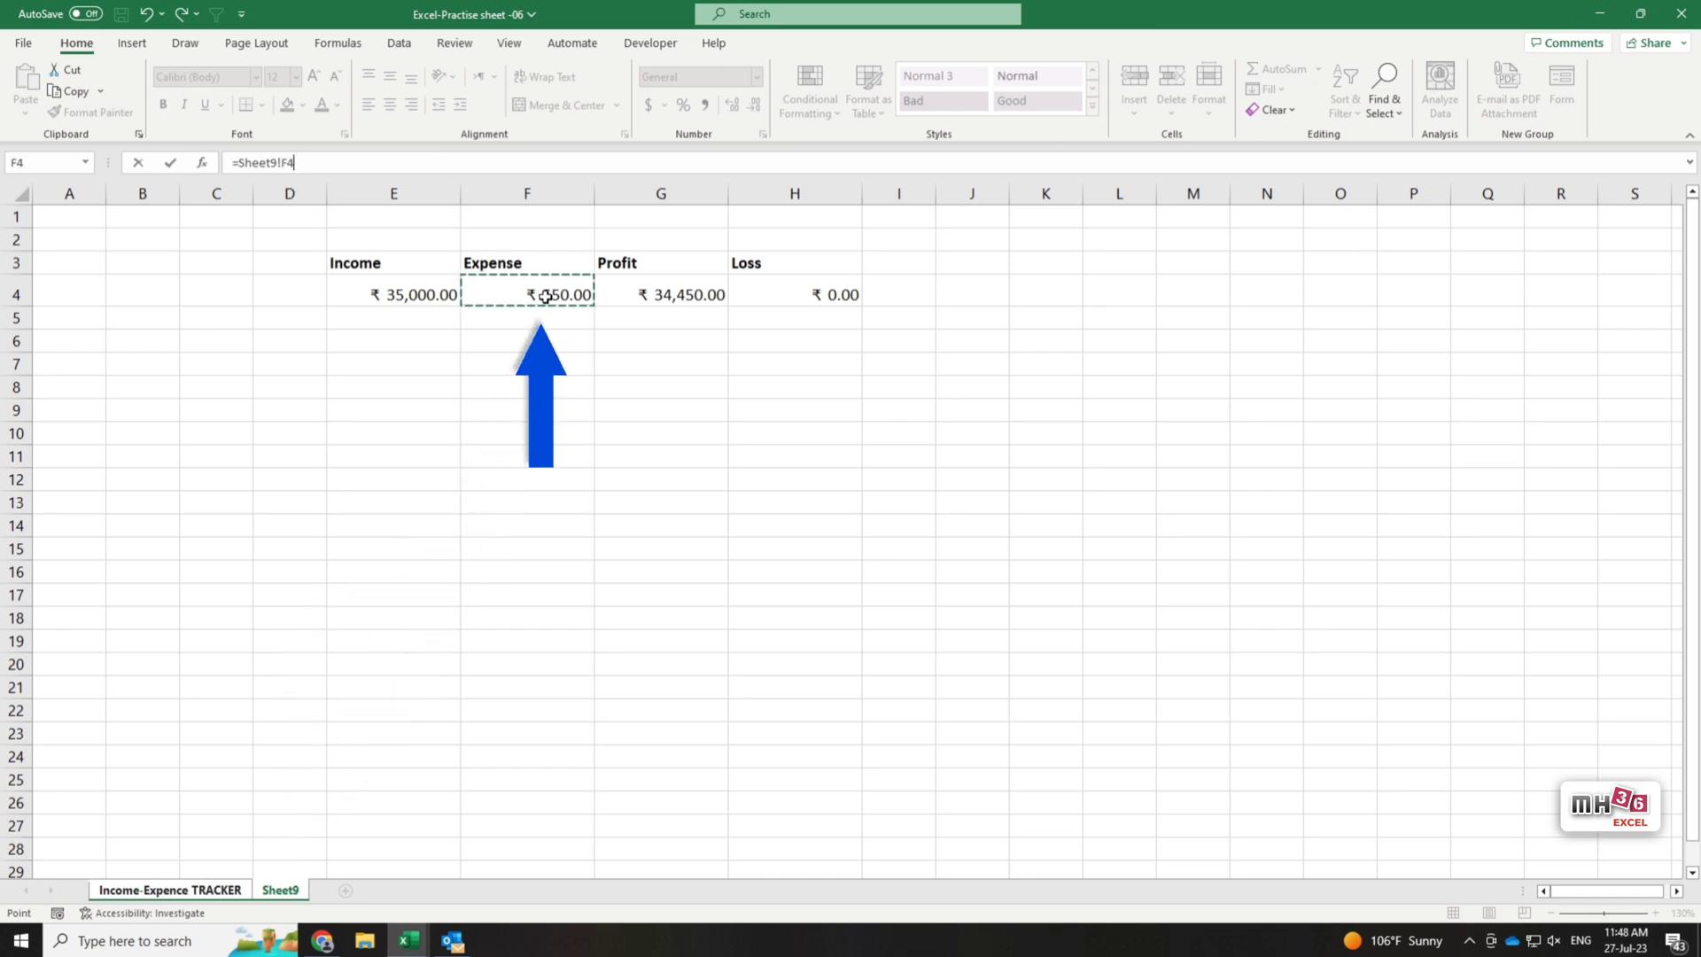
key("Return")
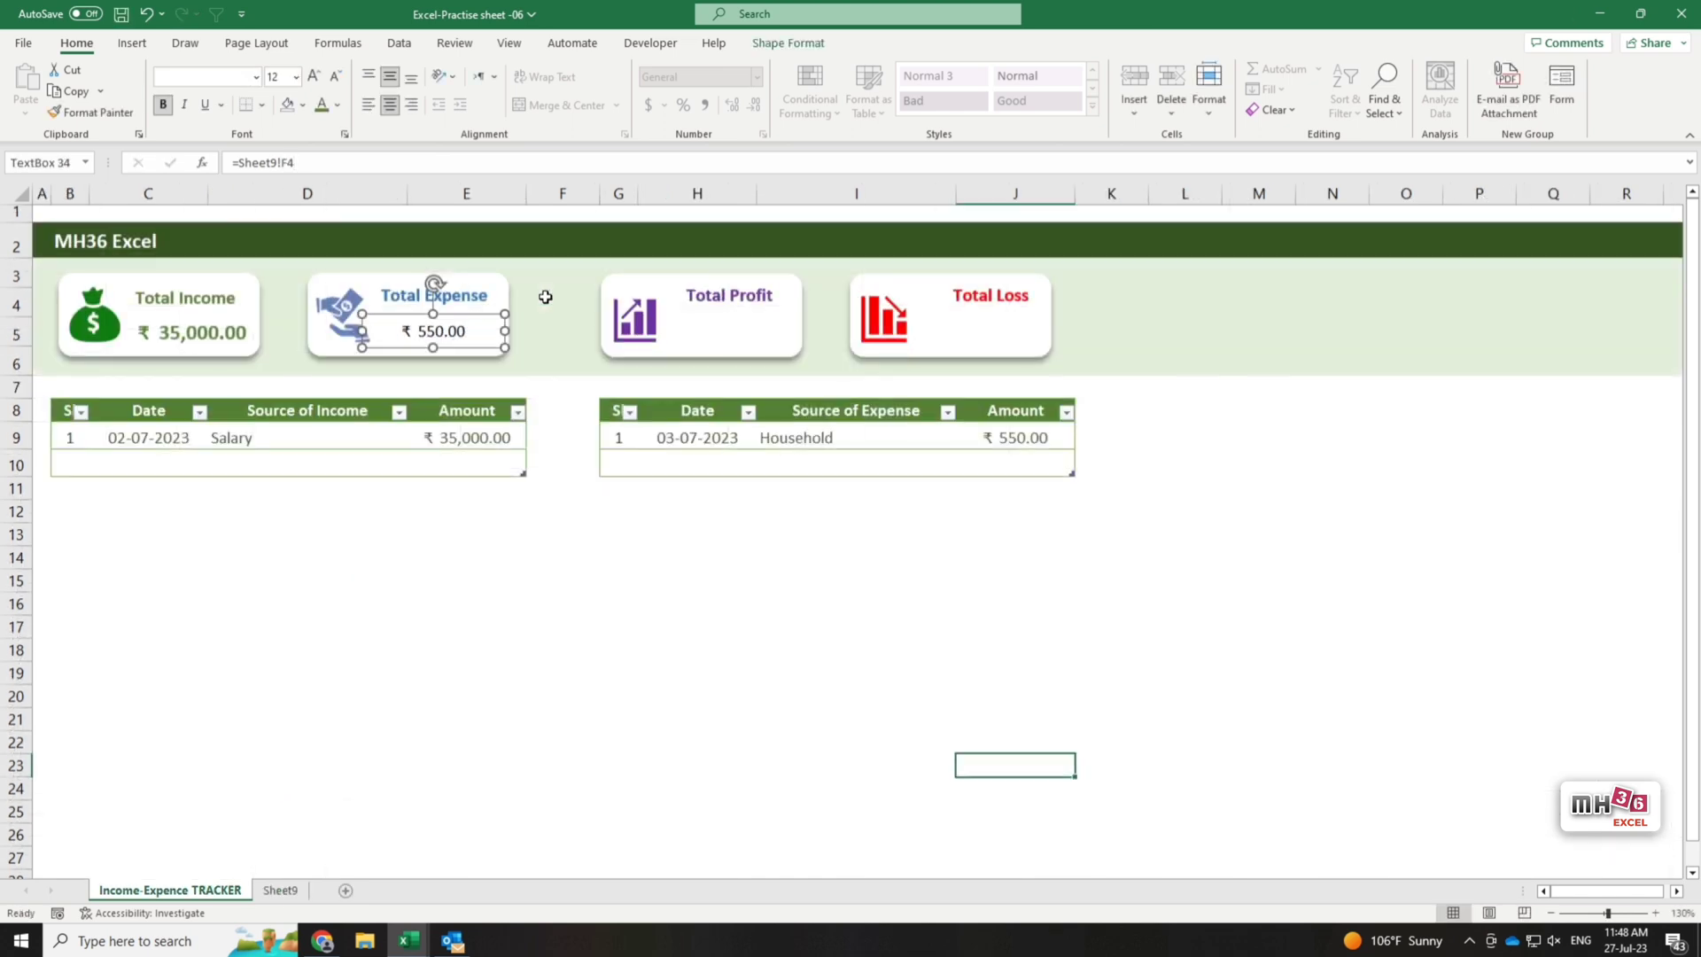
Make the ₹ 550.00 expense value bold, dark blue and size 14.
left_click(450, 330)
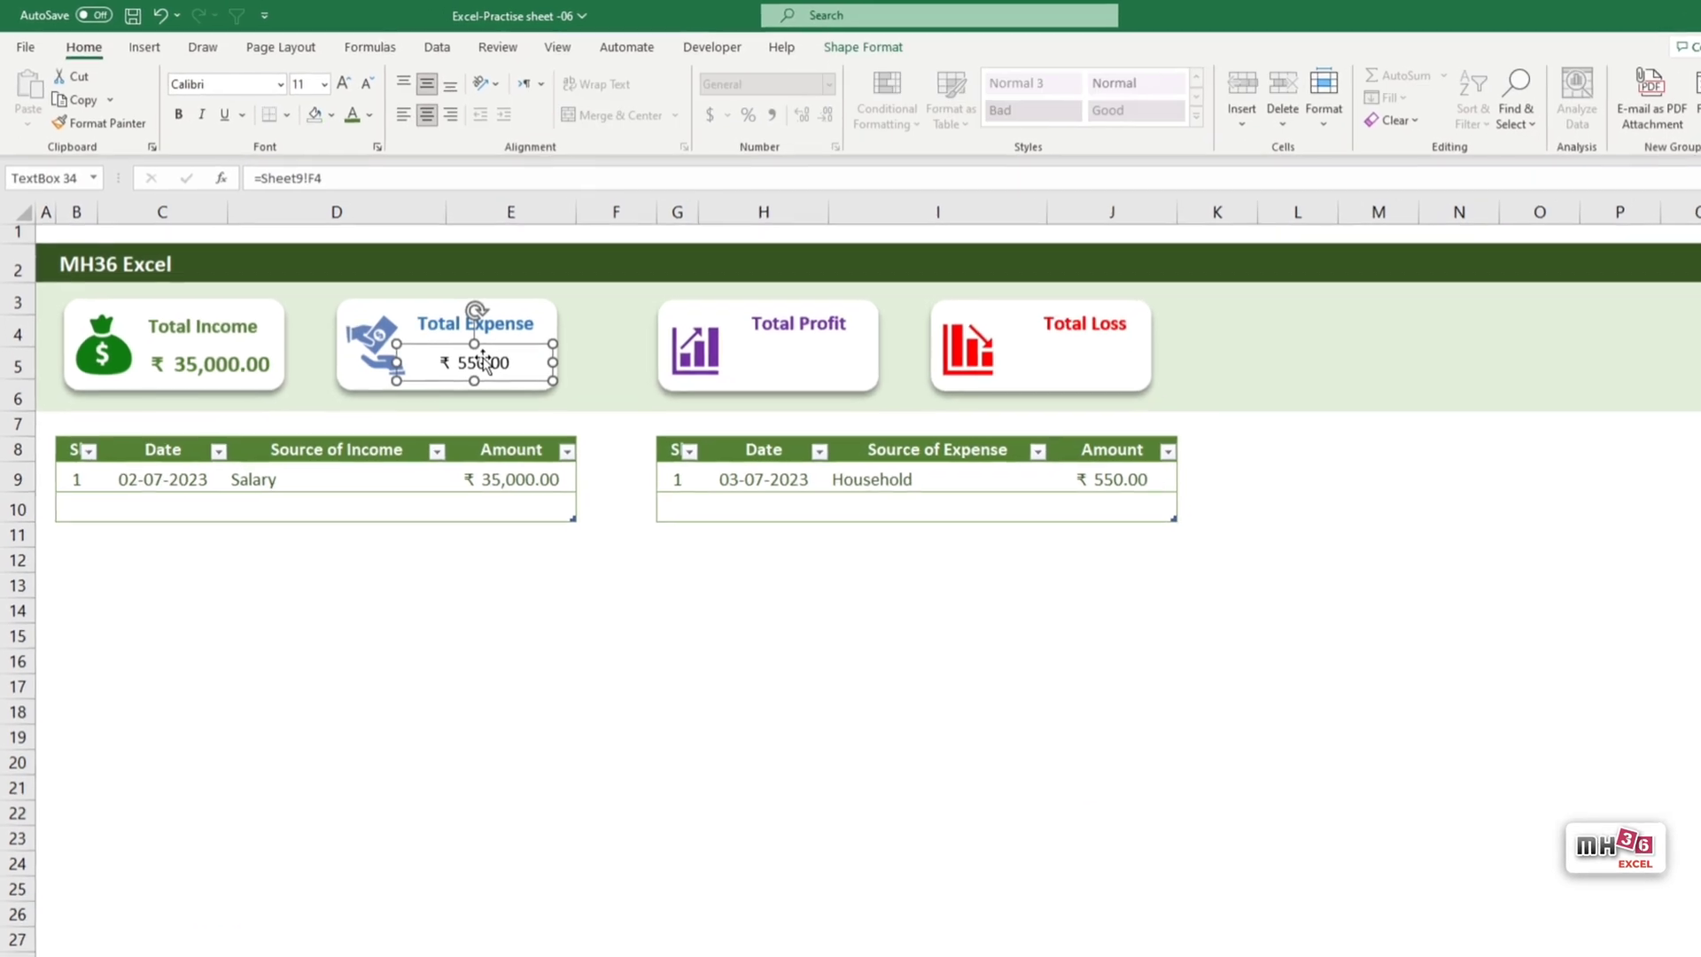
triple_click(544, 396)
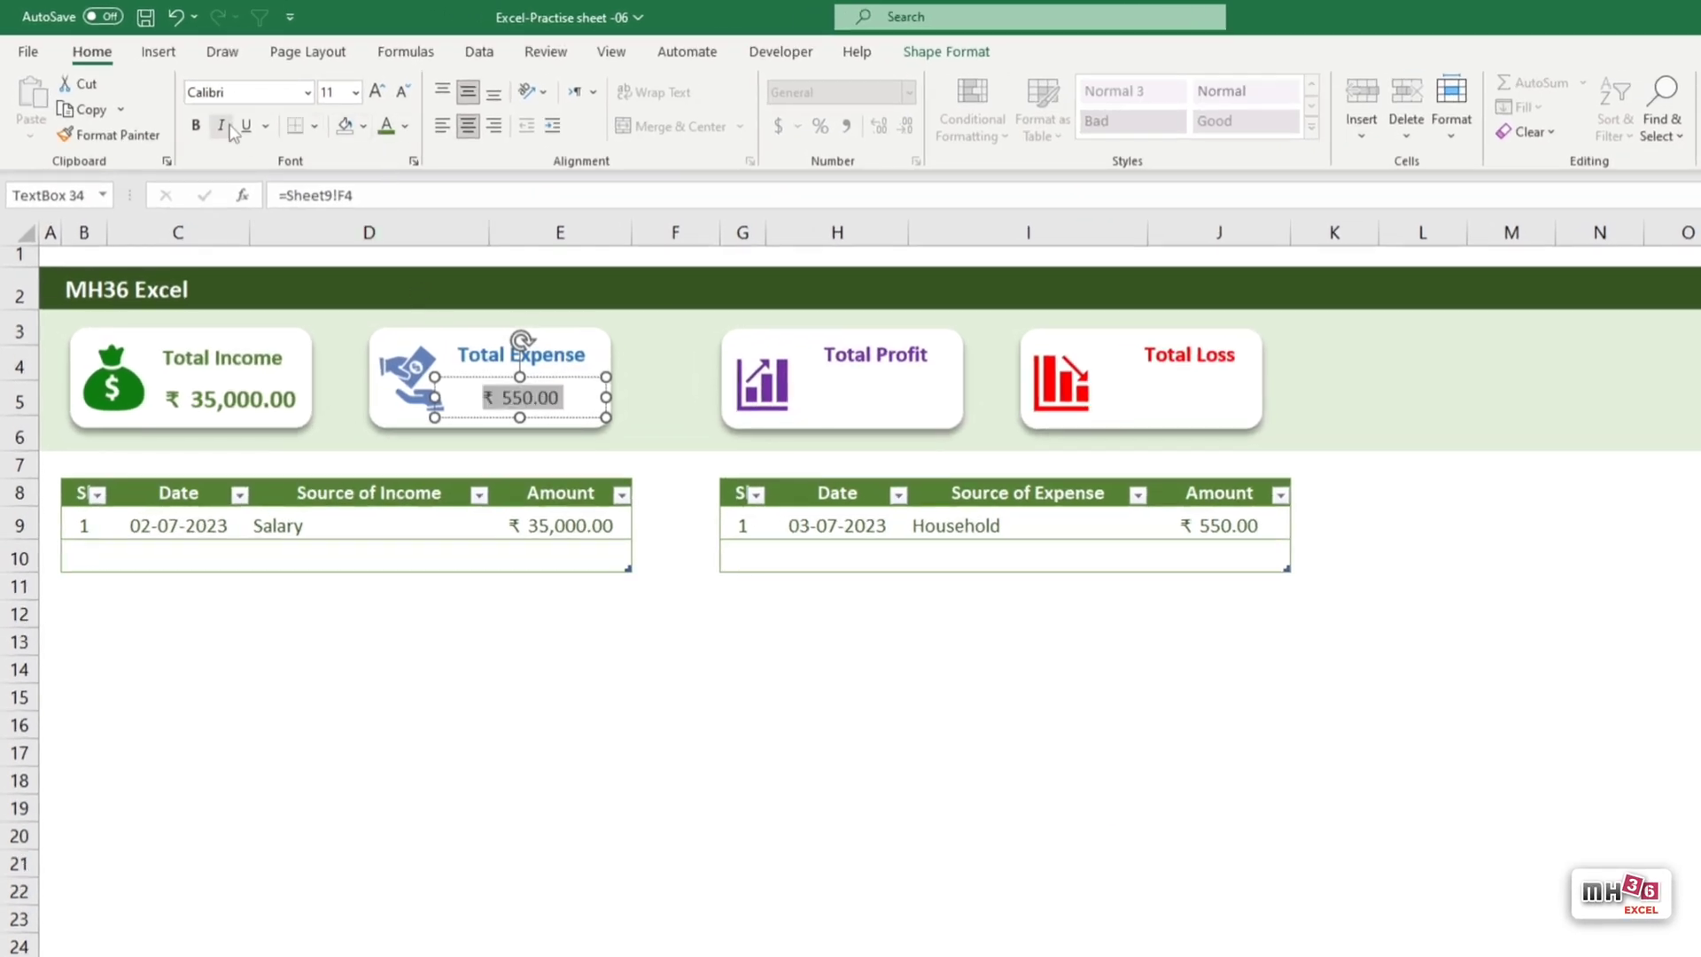
left_click(197, 127)
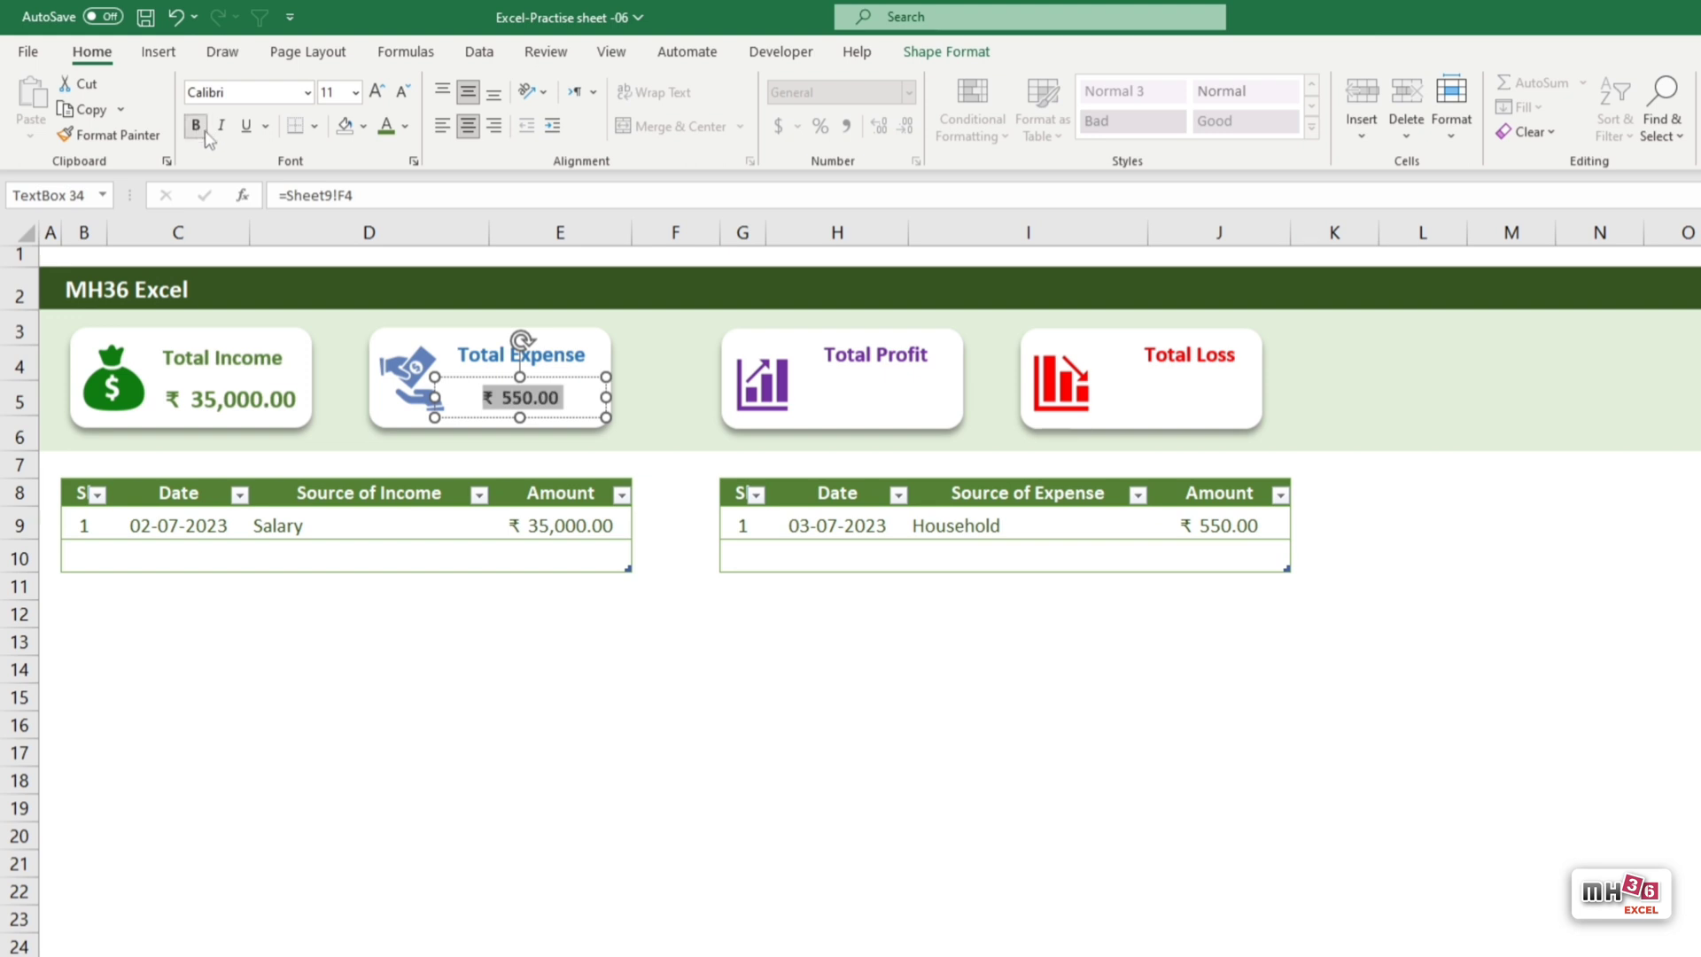
left_click(406, 129)
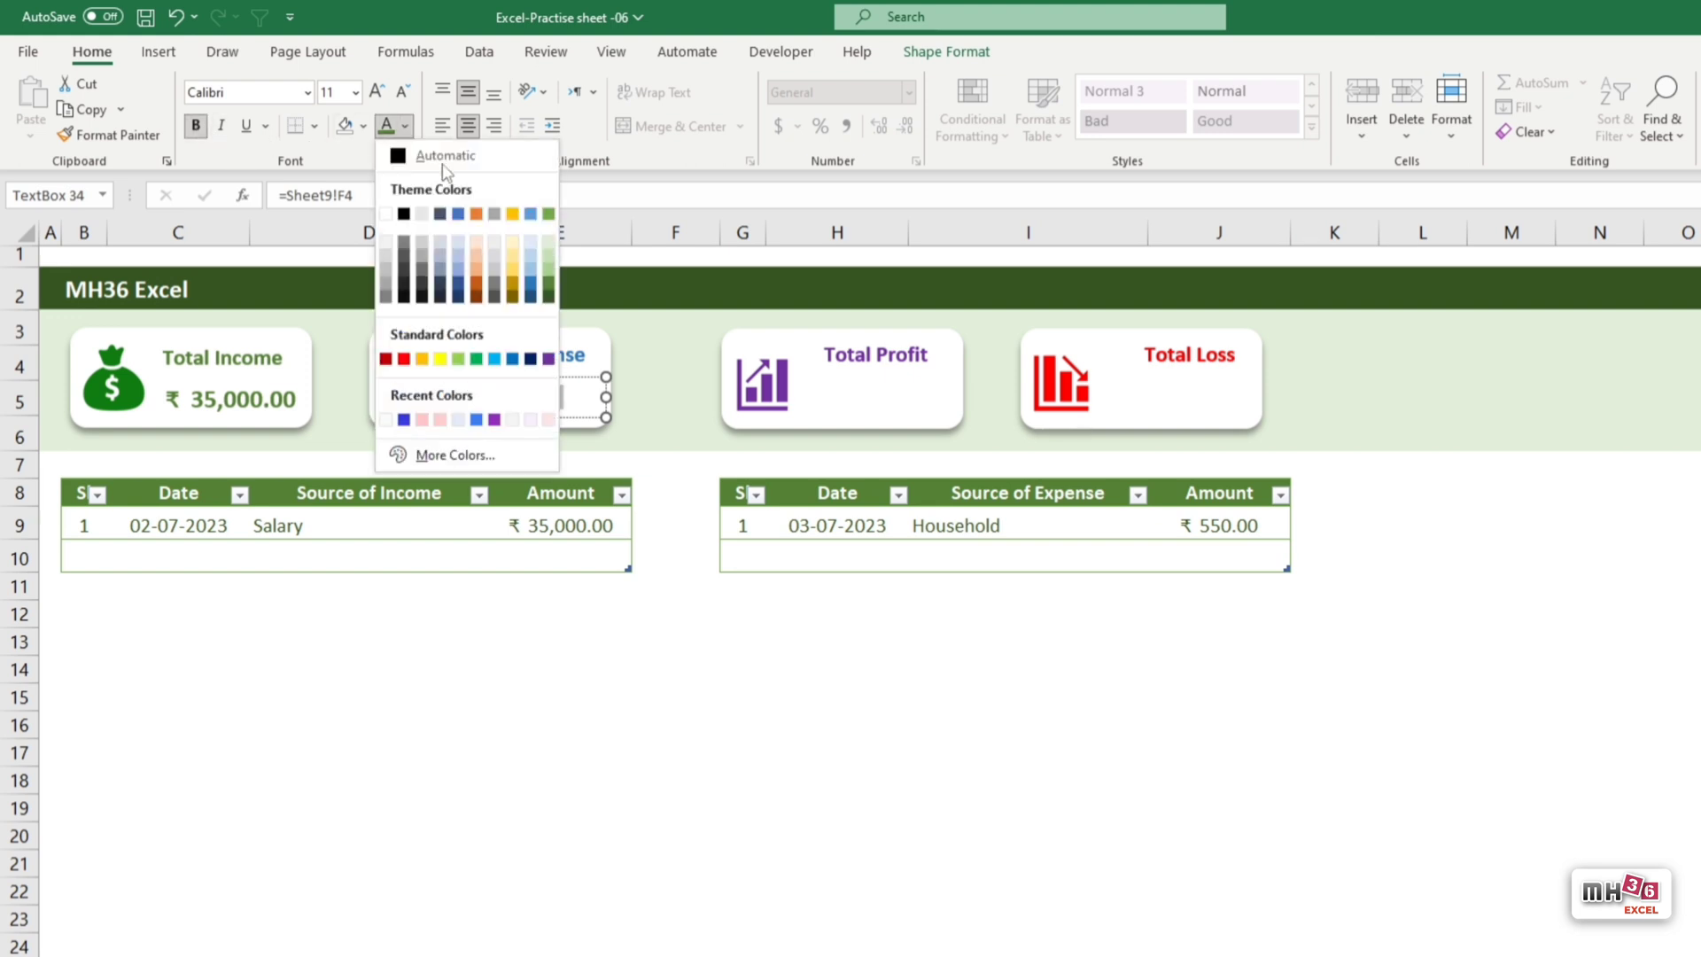
left_click(534, 290)
left_click(344, 98)
type("14")
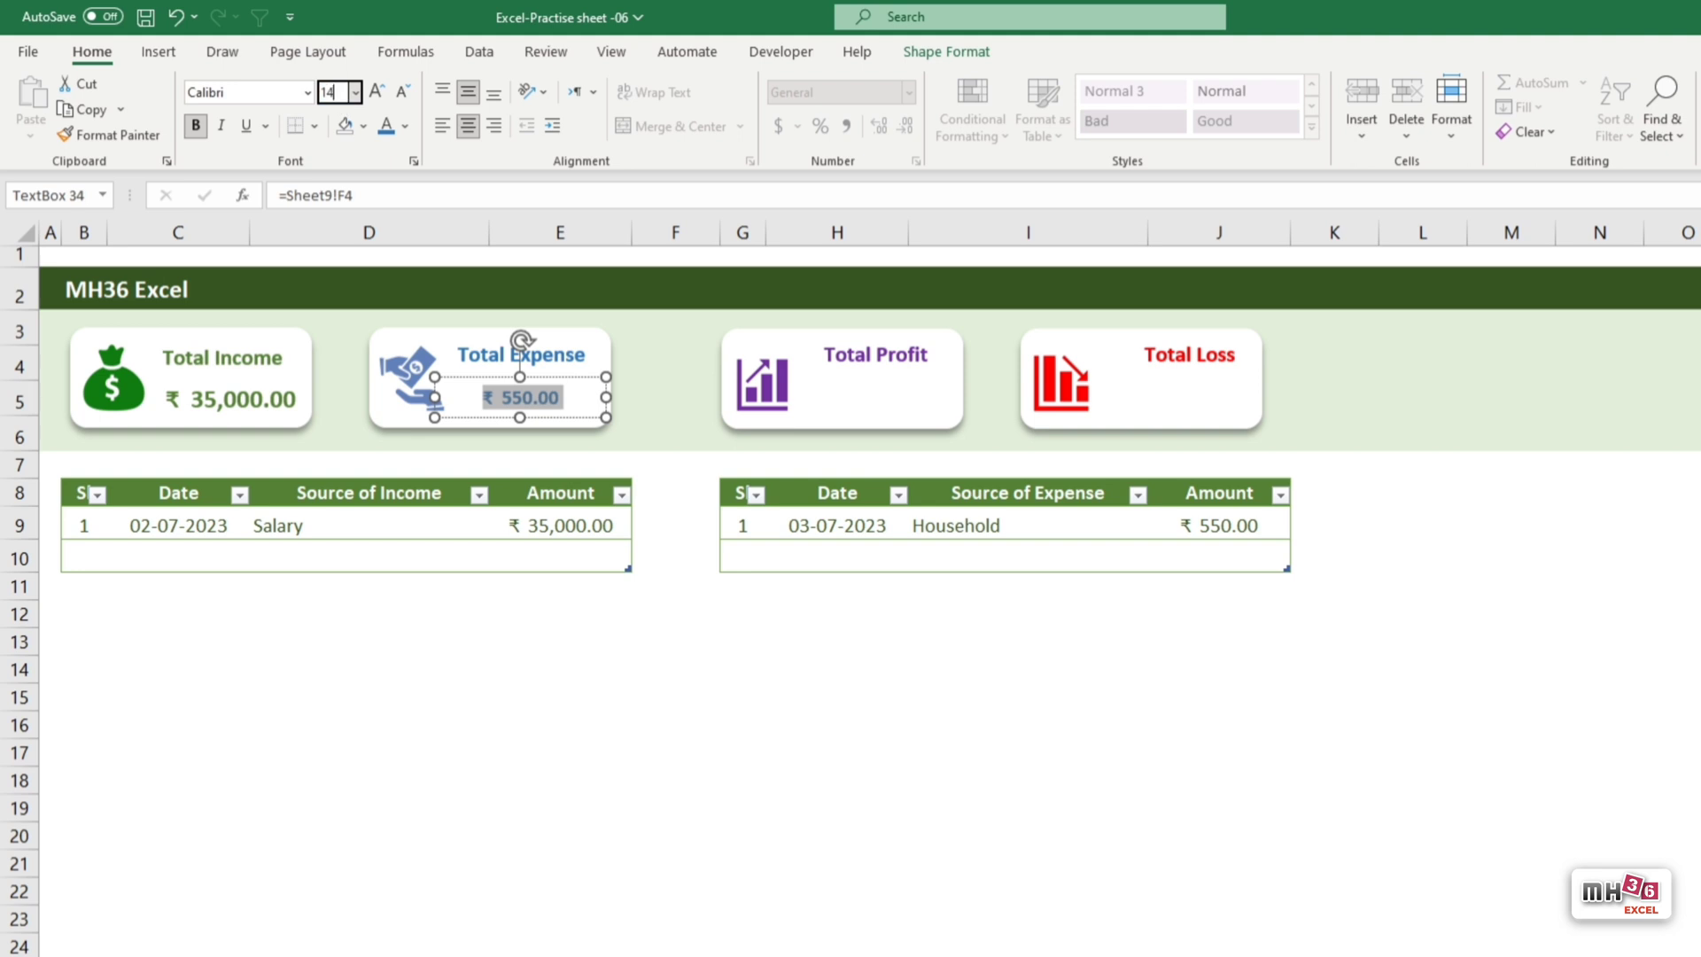
left_click(907, 407)
Duplicate the Total Profit title into an empty text box linked to Sheet9!G4.
left_click(945, 376)
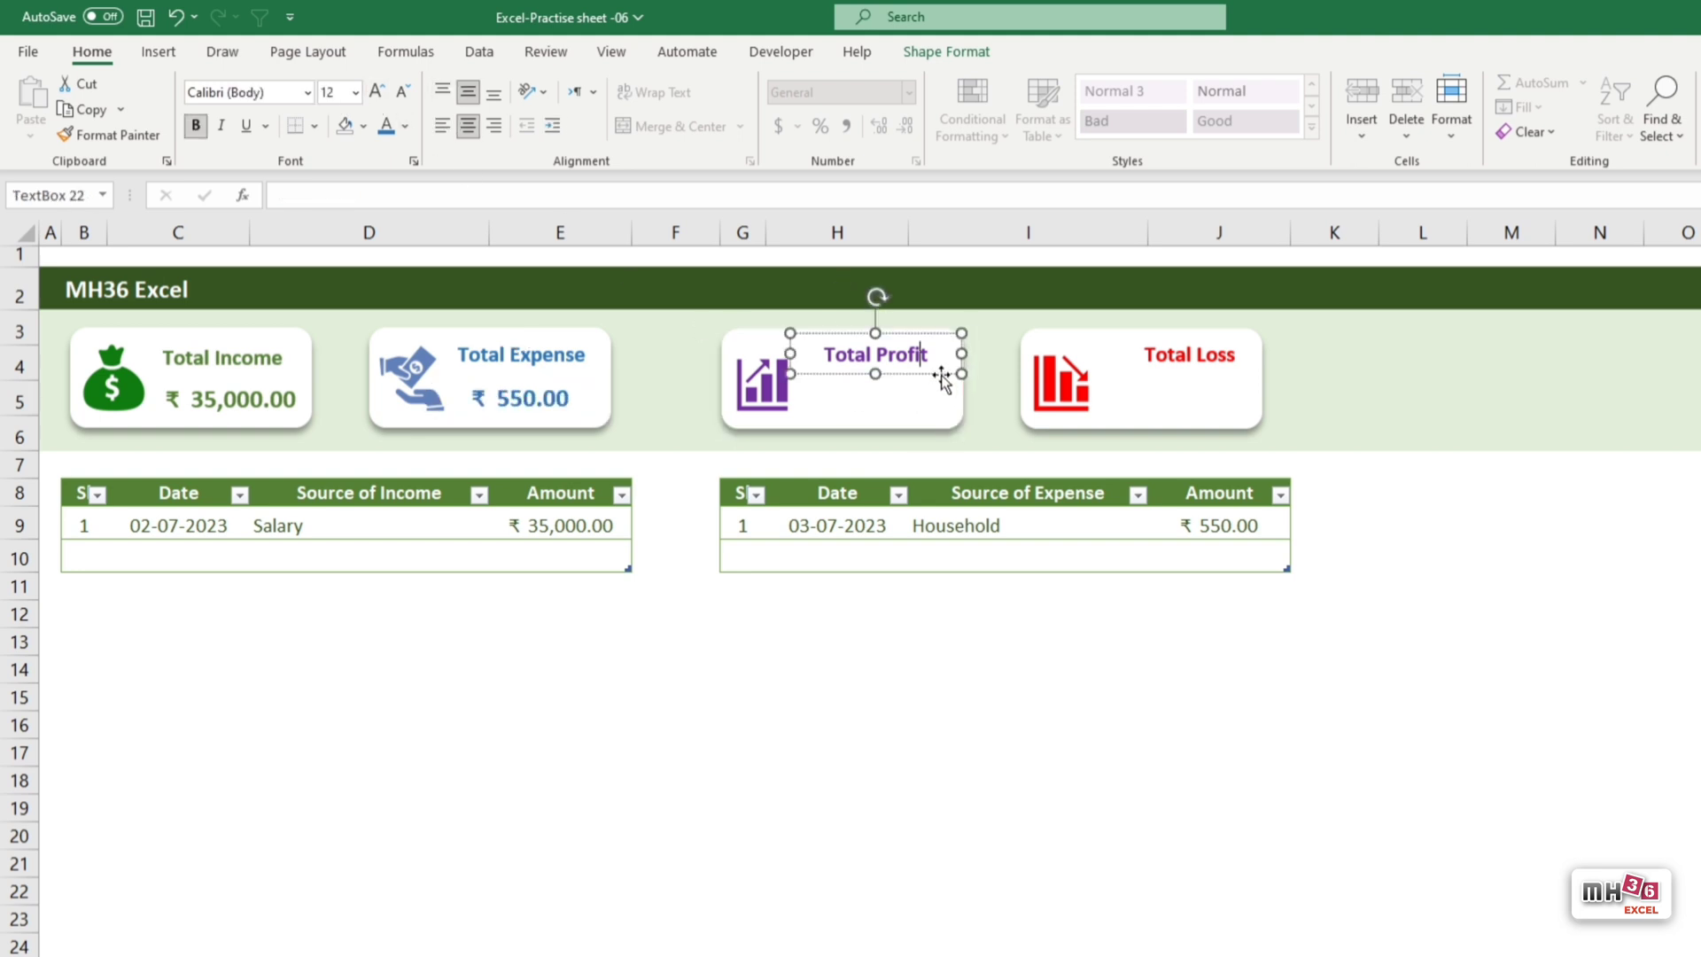
left_click_drag(945, 375, 946, 433)
left_click(920, 412)
key("ctrl+a")
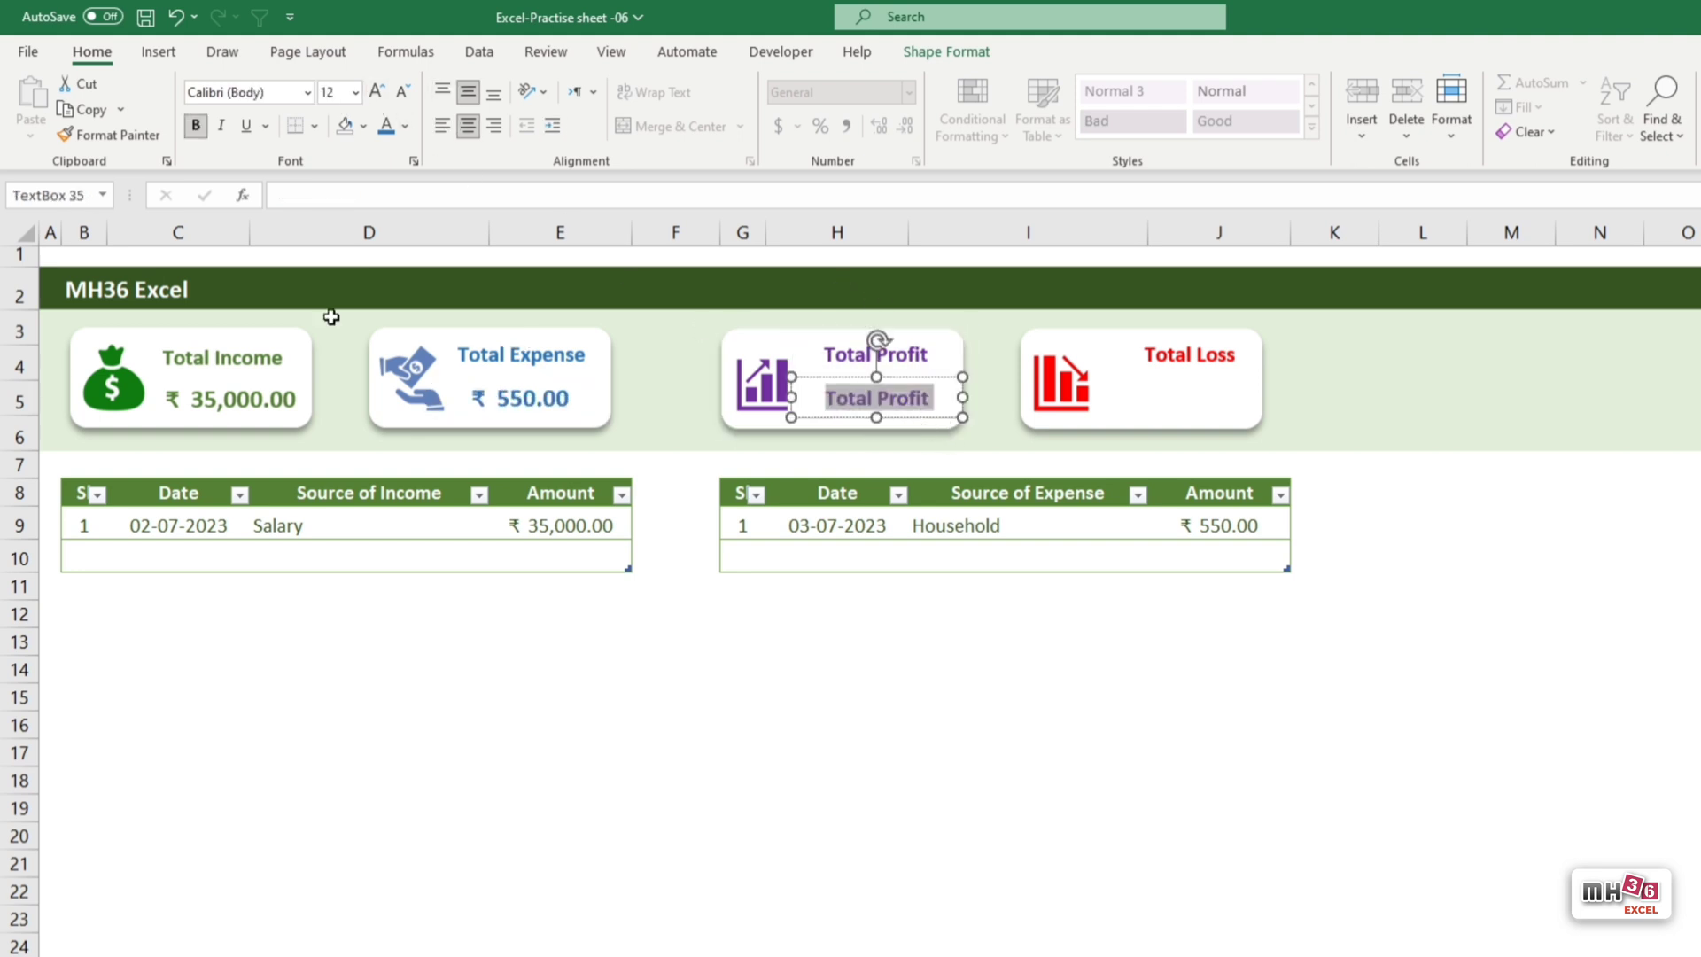
key("Delete")
left_click(337, 196)
type("=")
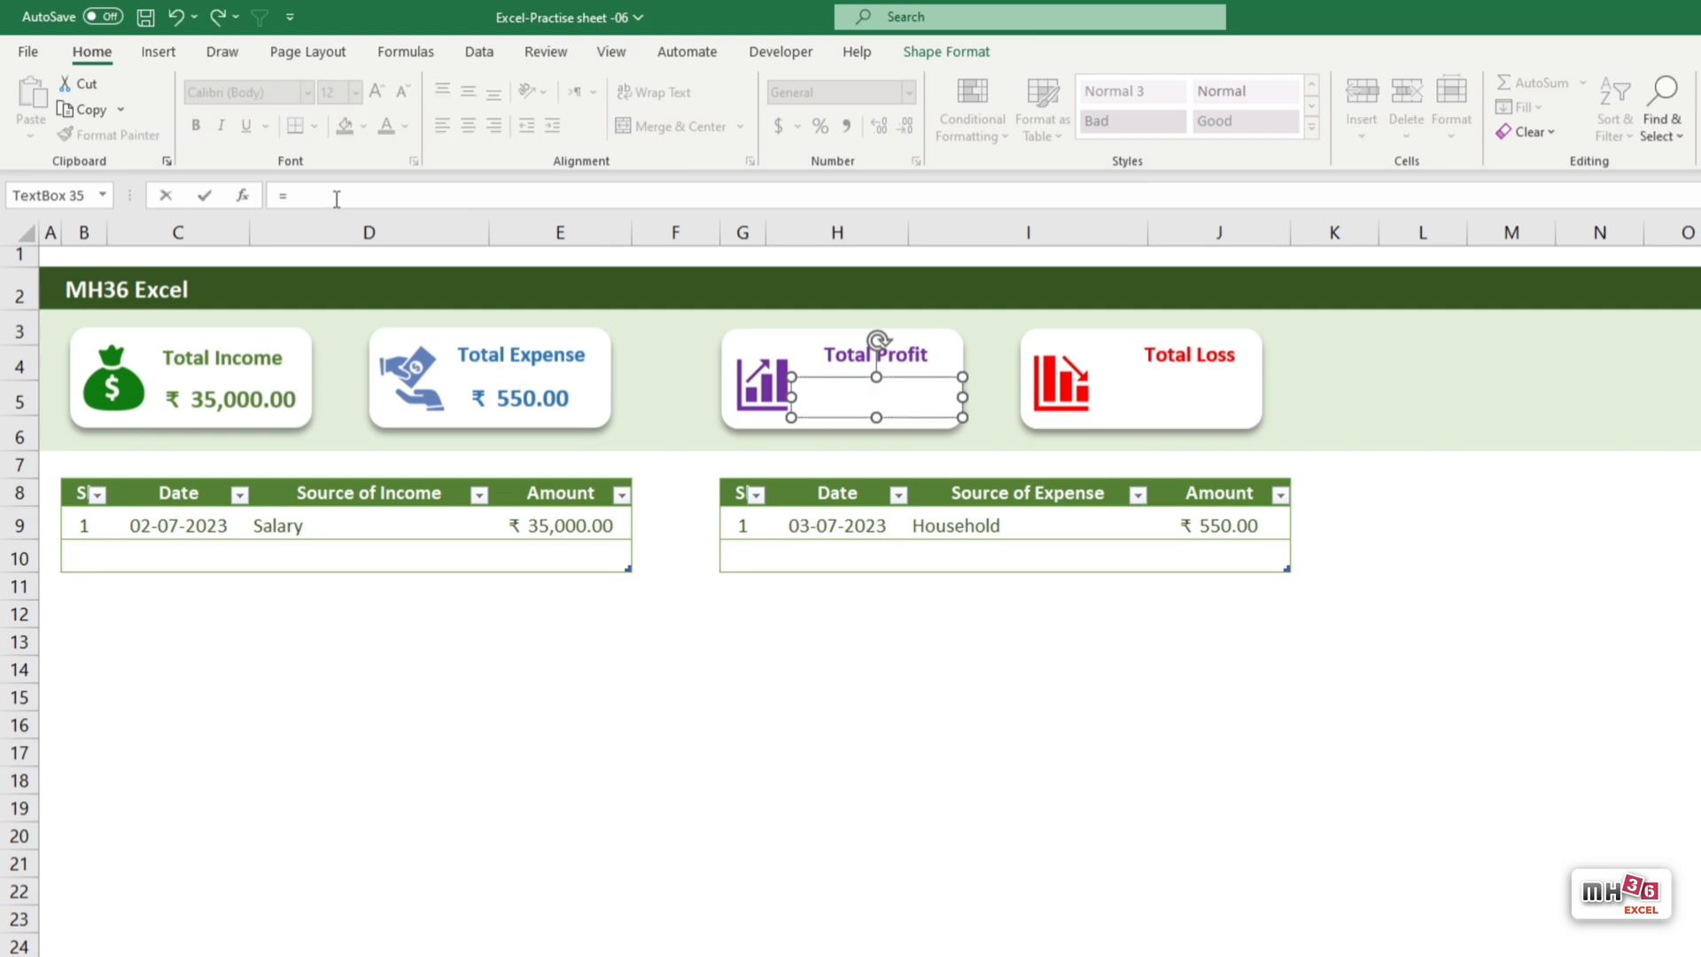
key("ctrl+Page_Down")
left_click(793, 353)
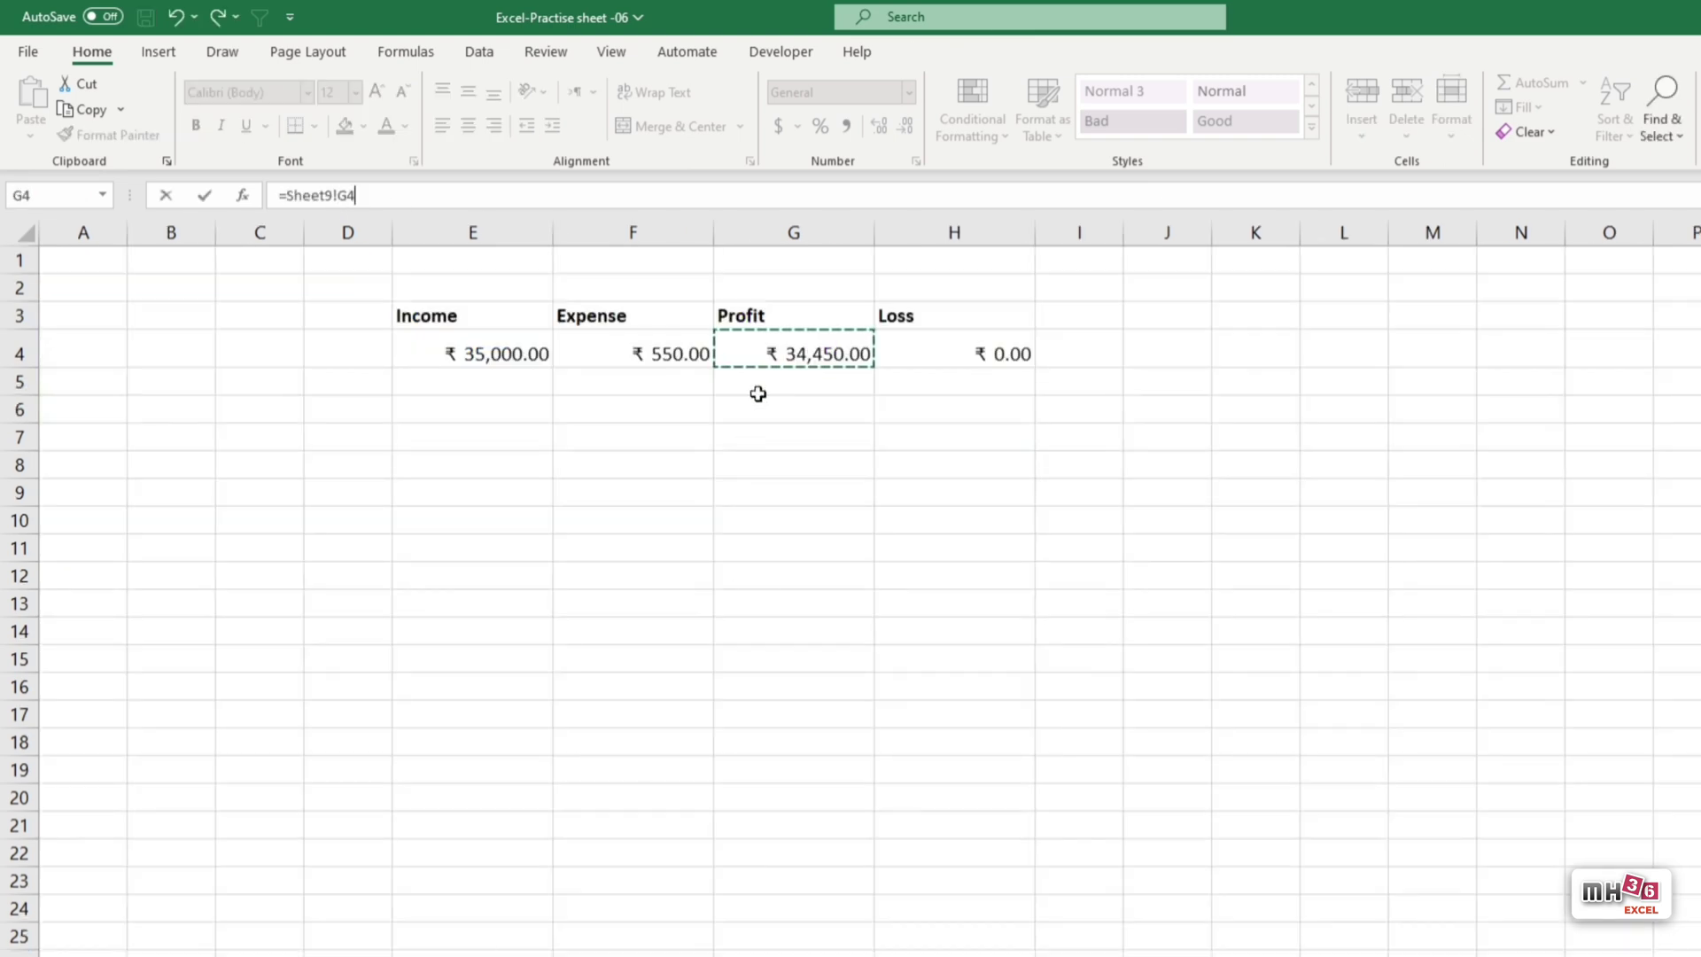
key("Return")
Make the ₹ 34,450.00 profit value bold, size 14, in purple.
left_click(832, 397)
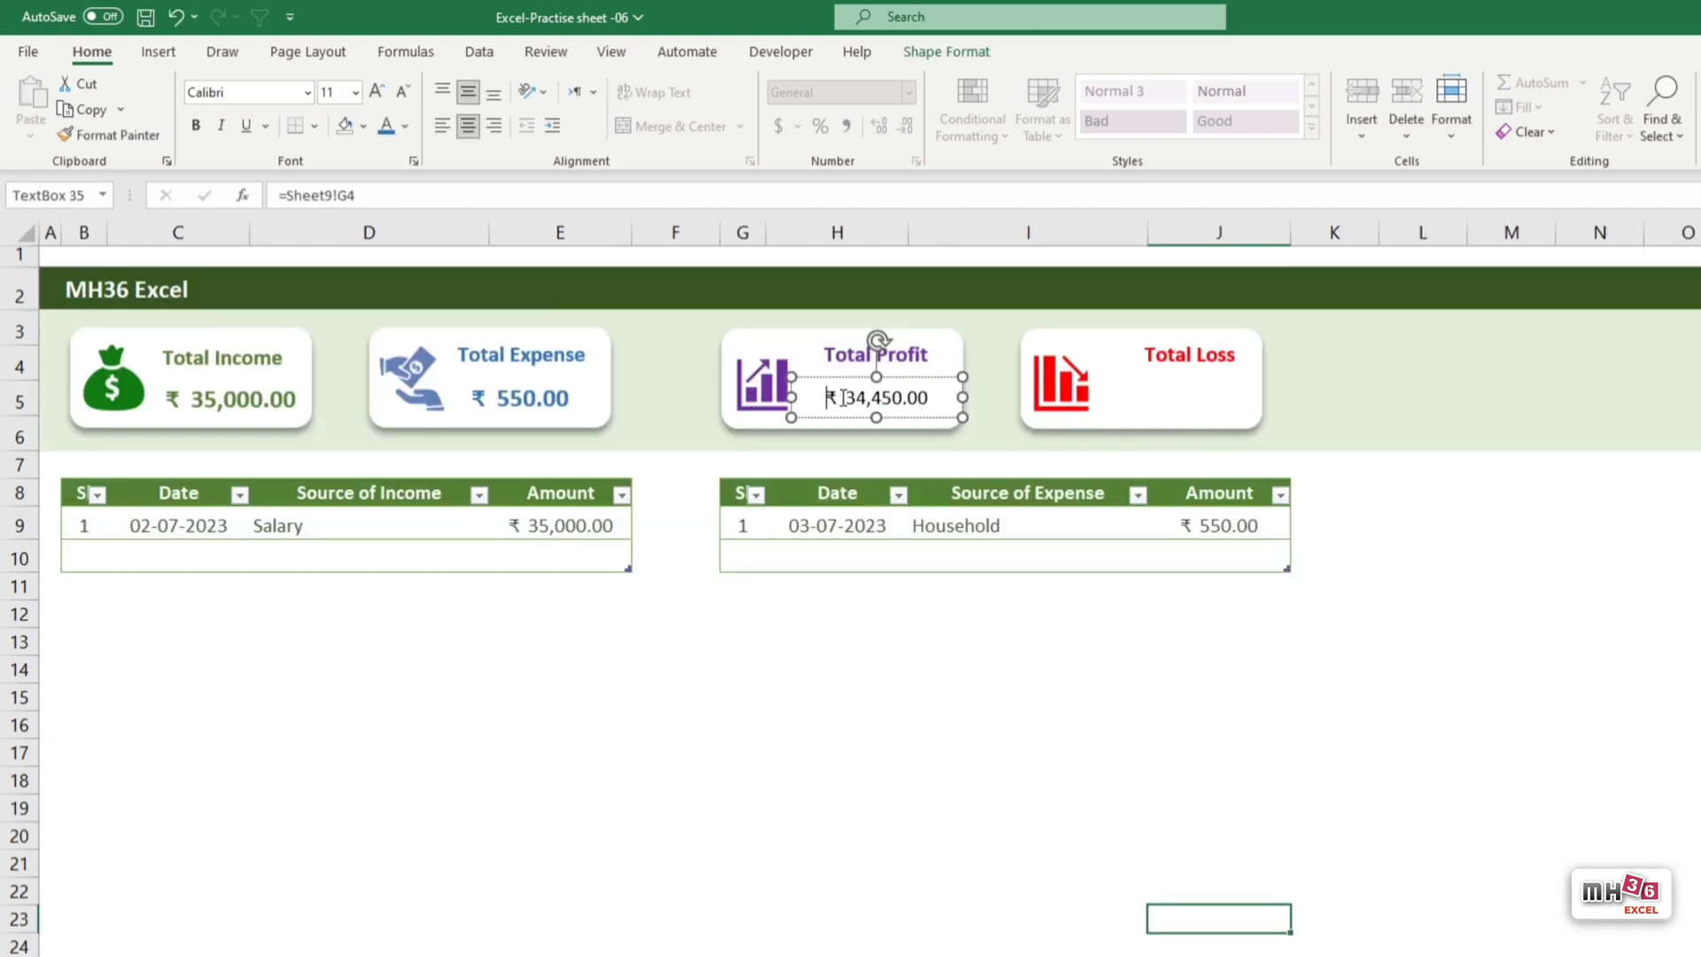
key("ctrl+a")
left_click(196, 125)
left_click(335, 92)
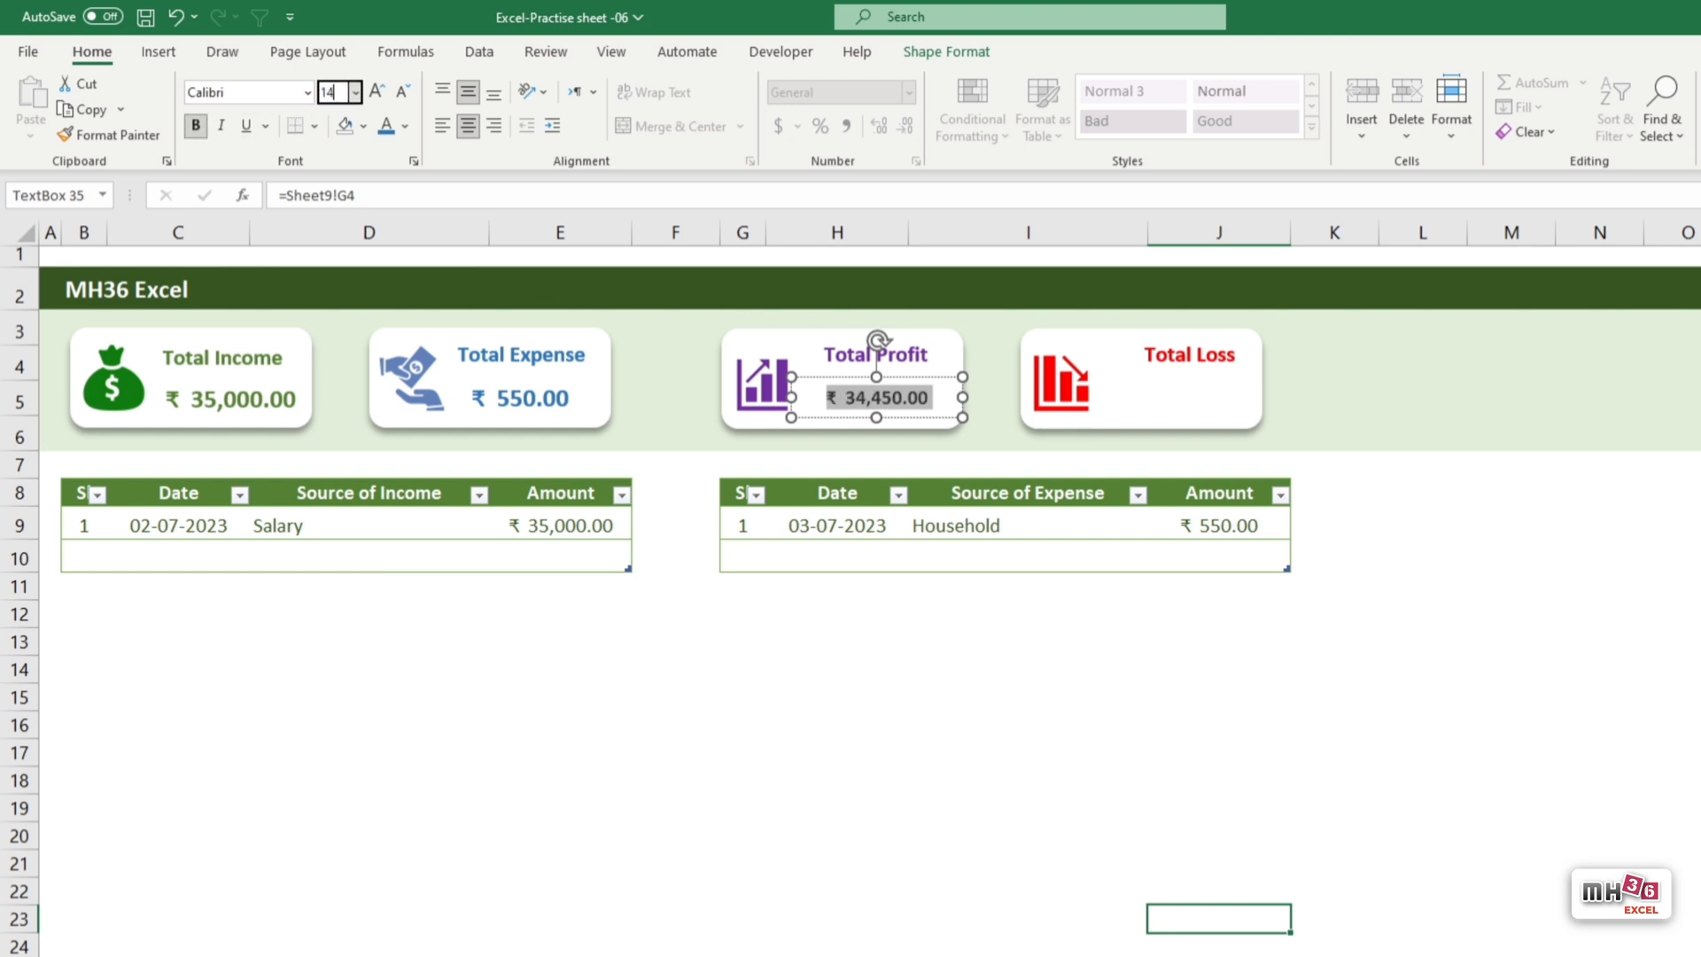
key("Return")
left_click(408, 126)
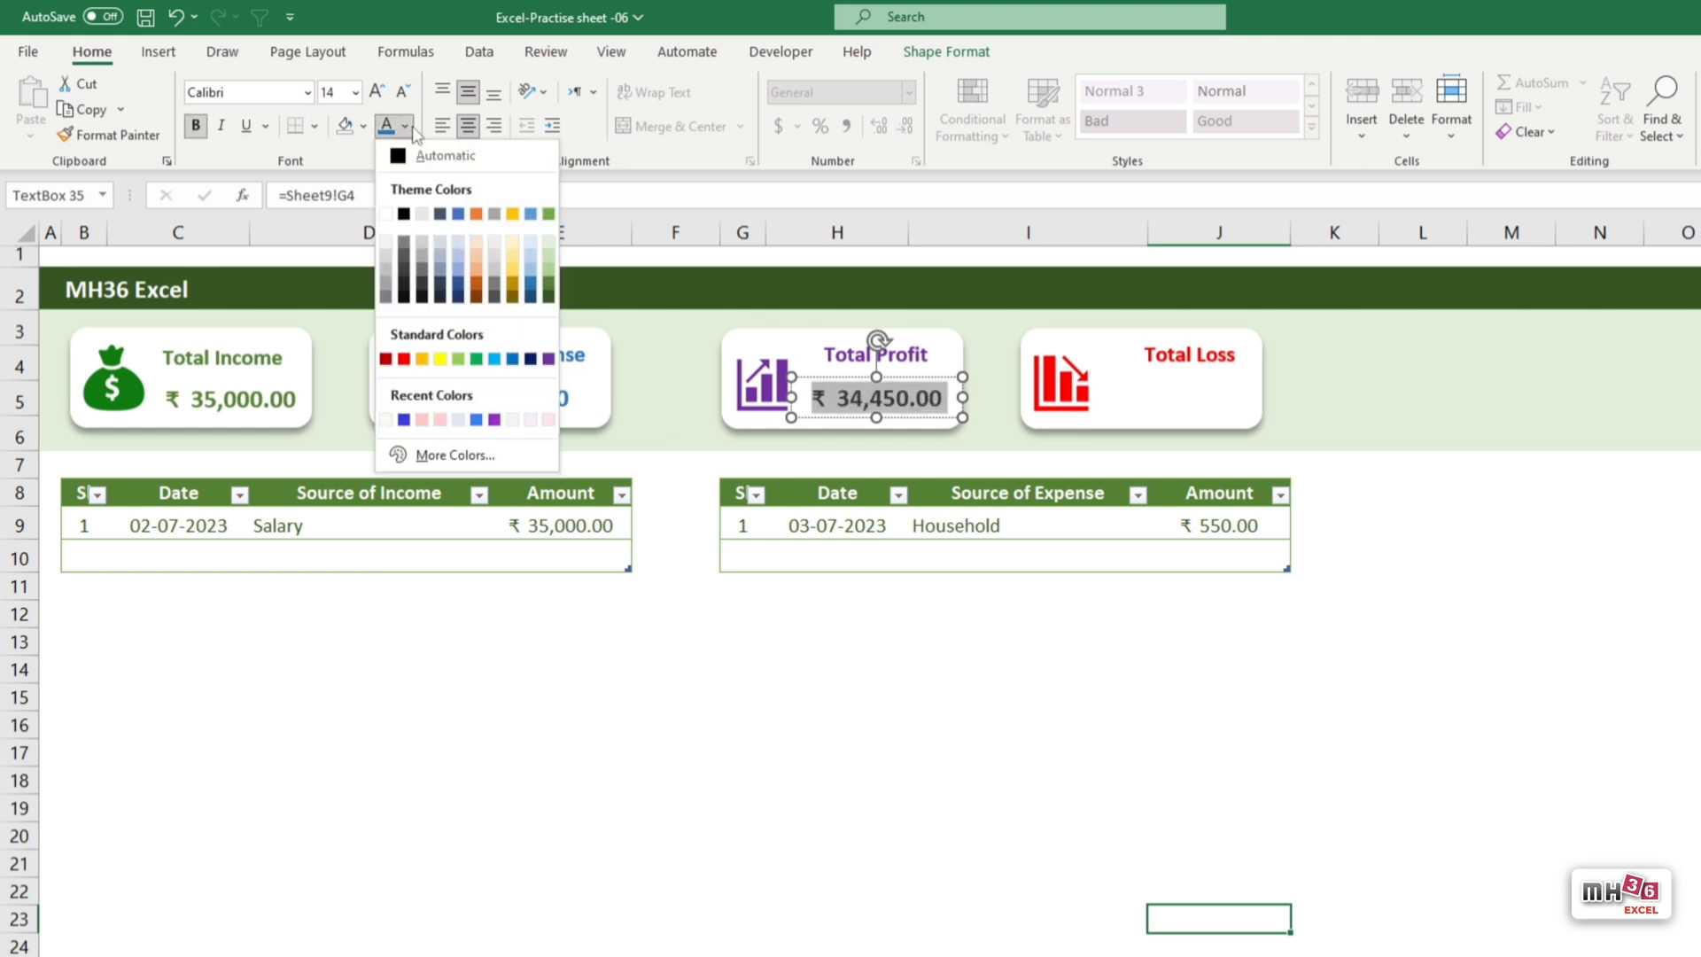
left_click(548, 359)
Duplicate the Total Loss title into an empty text box linked to Sheet9!H4.
left_click(1227, 355)
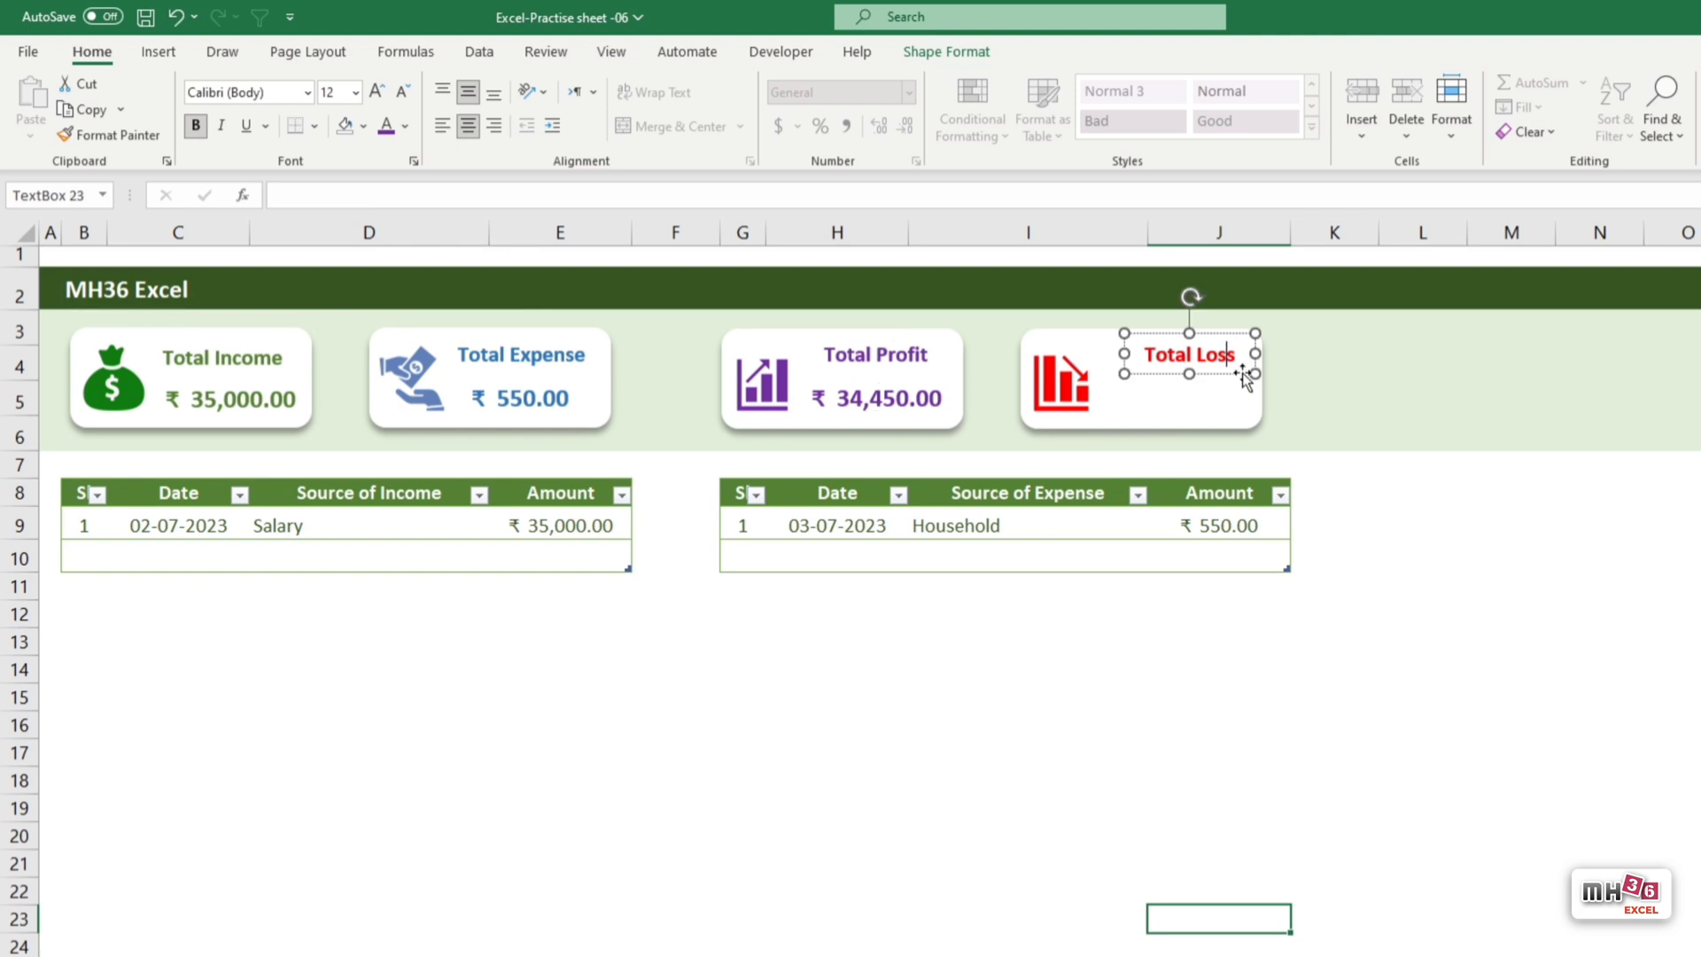
mouse_move(1243, 379)
left_mouse_down()
mouse_move(1235, 423)
mouse_move(1223, 407)
left_mouse_up()
key("BackSpace")
left_click(285, 195)
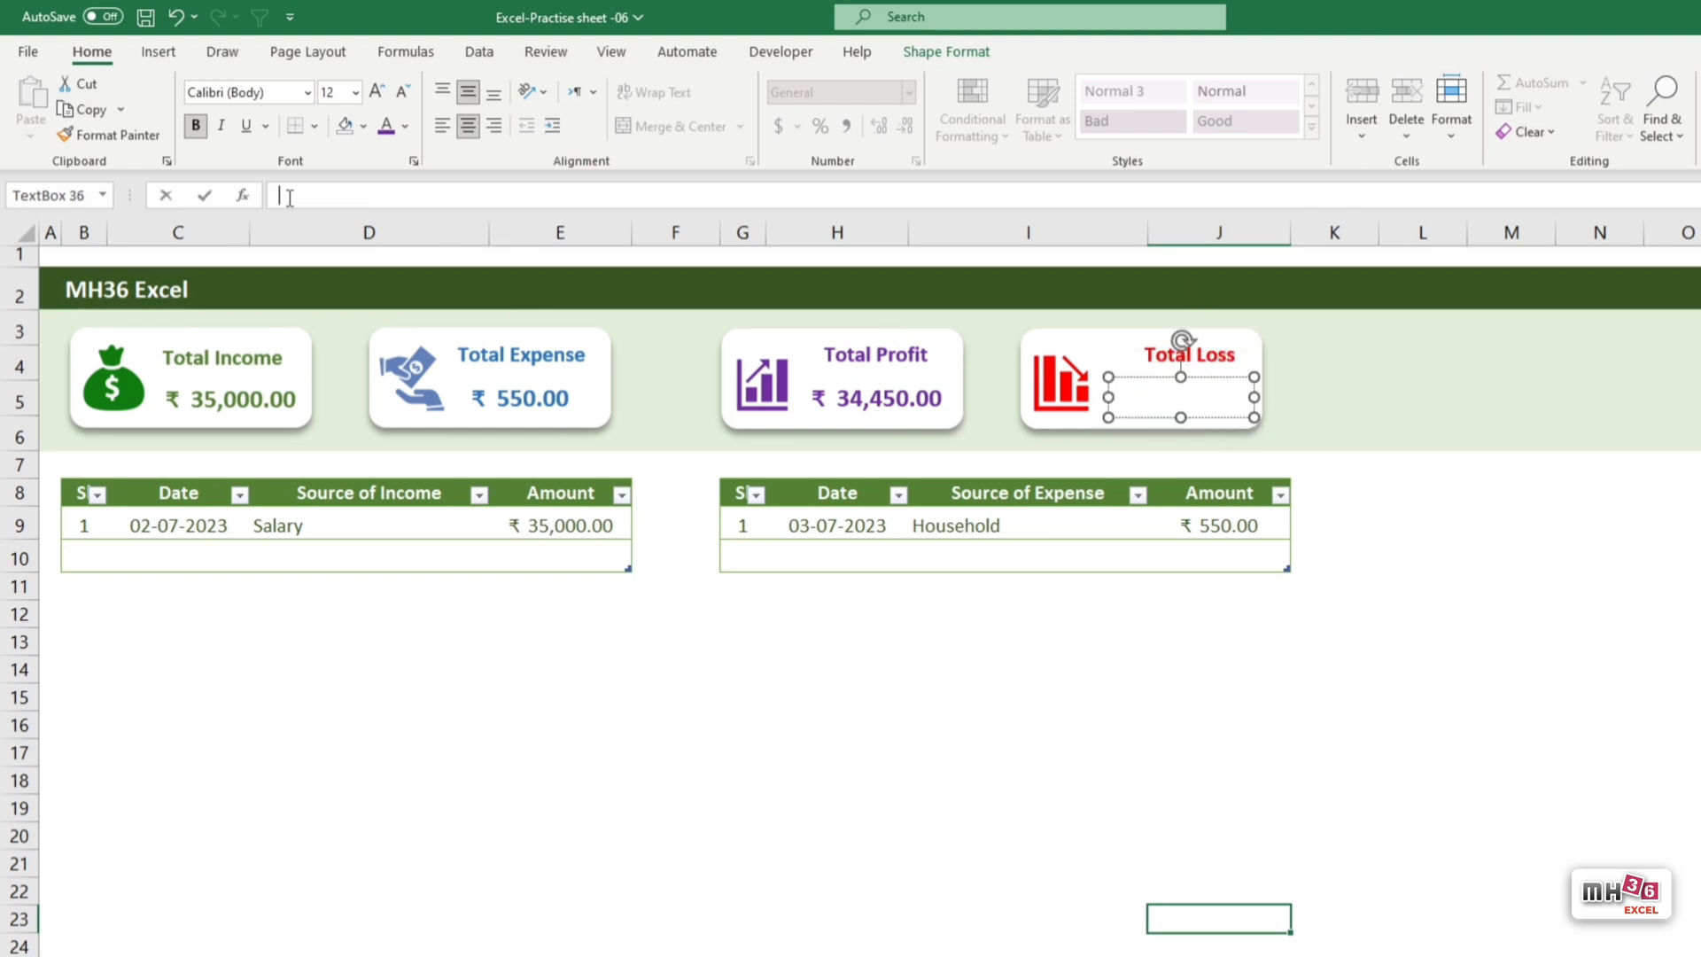
type("=")
key("ctrl+Page_Down")
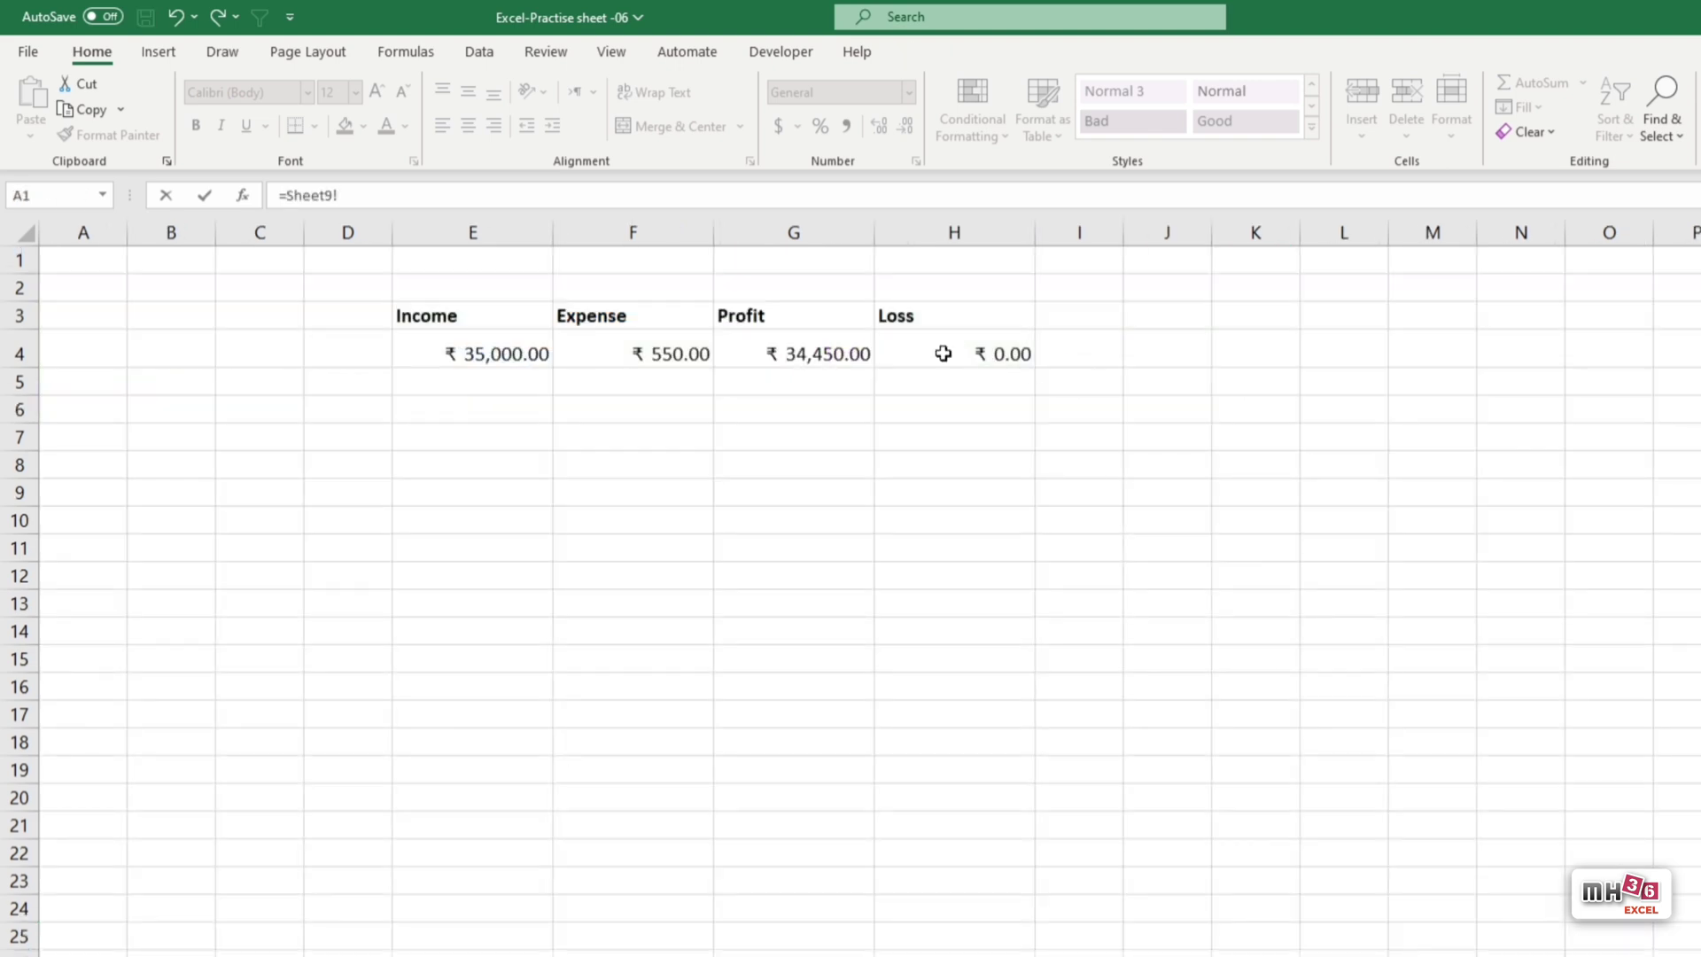
left_click(942, 349)
key("Return")
Make the ₹ 0.00 loss value bold, size 14, in red.
triple_click(1173, 398)
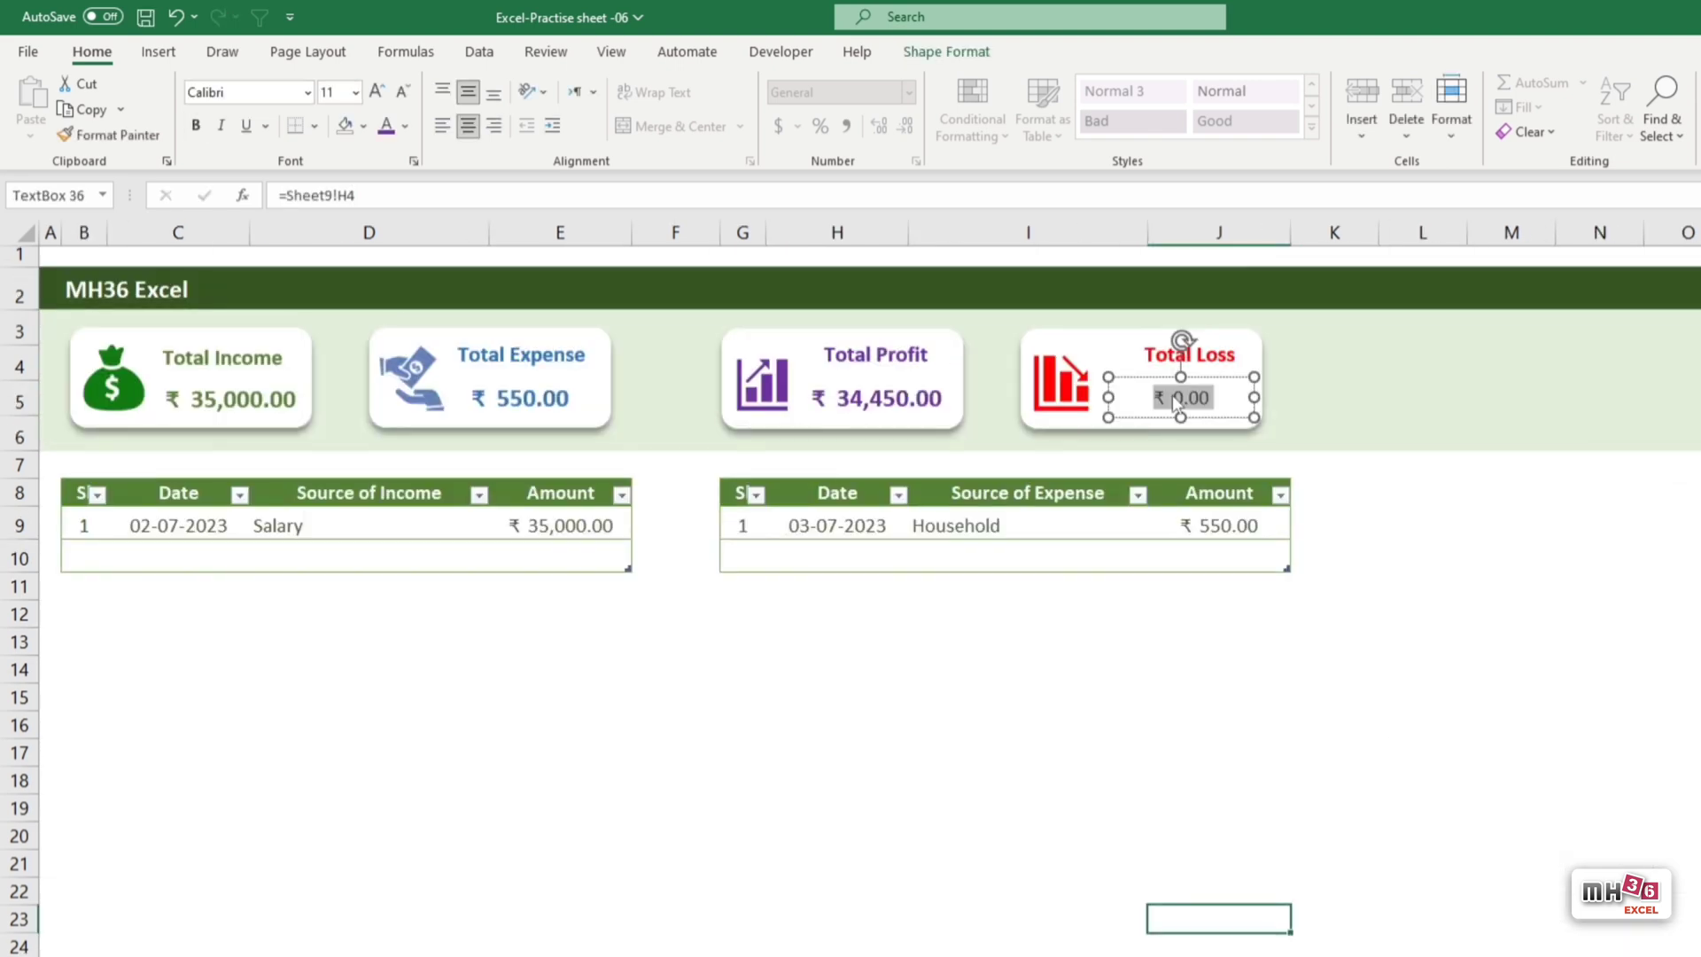
left_click(196, 125)
left_click(339, 92)
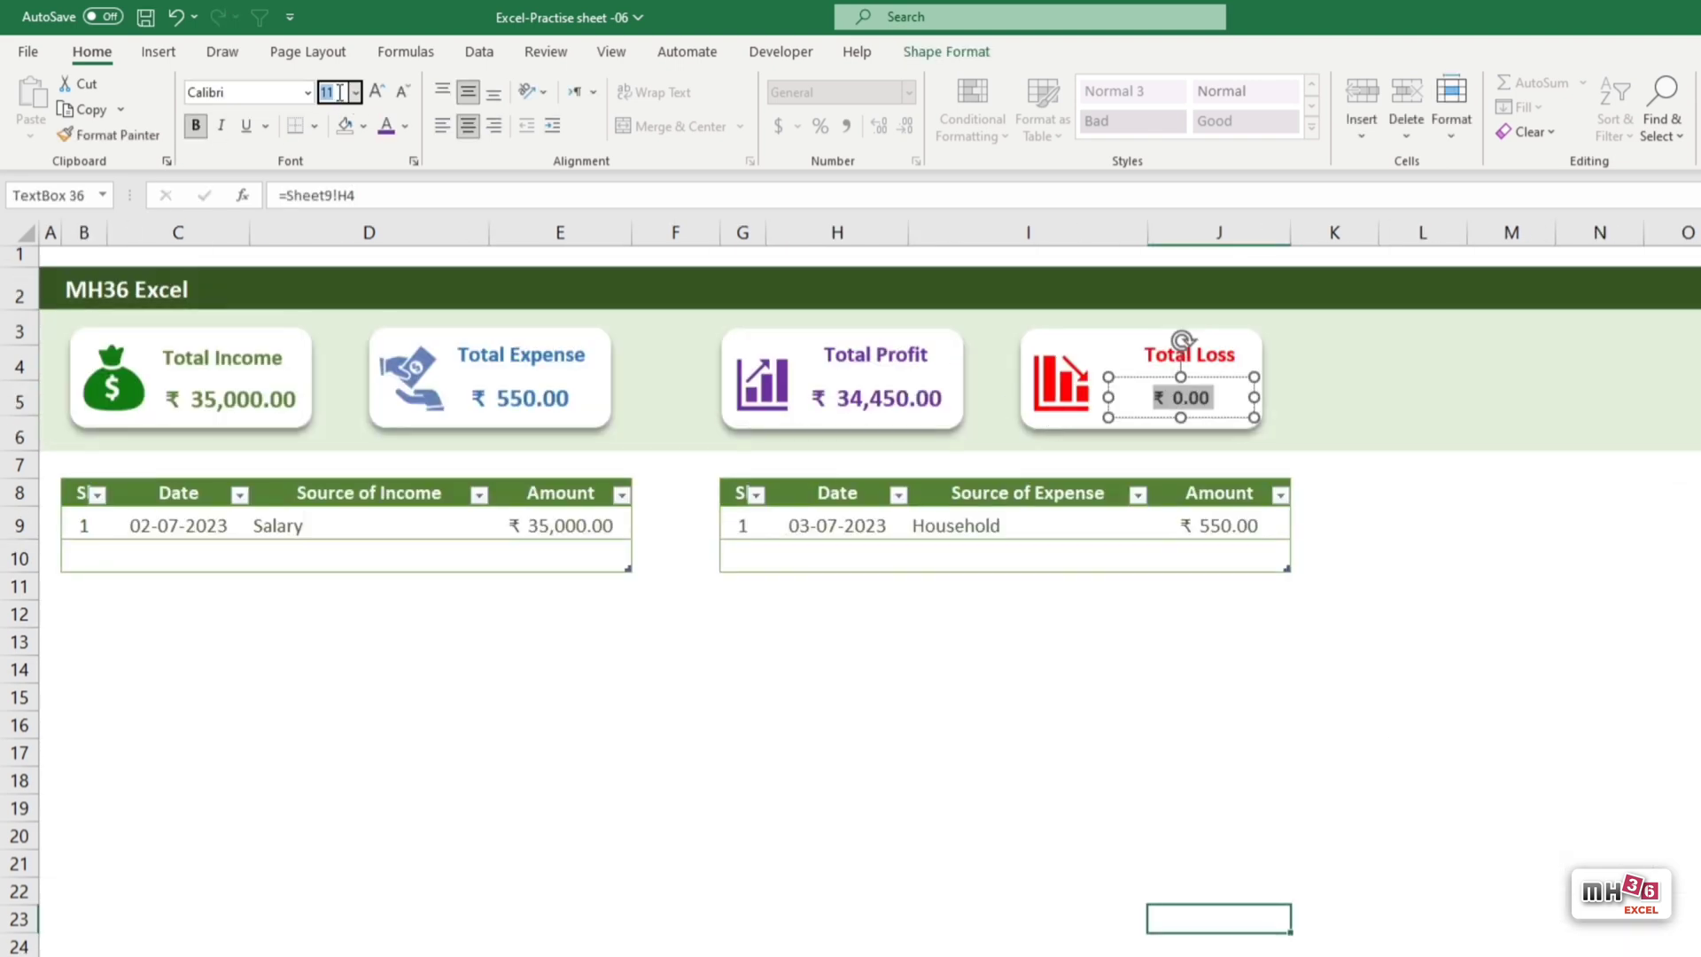
type("14")
left_click(408, 125)
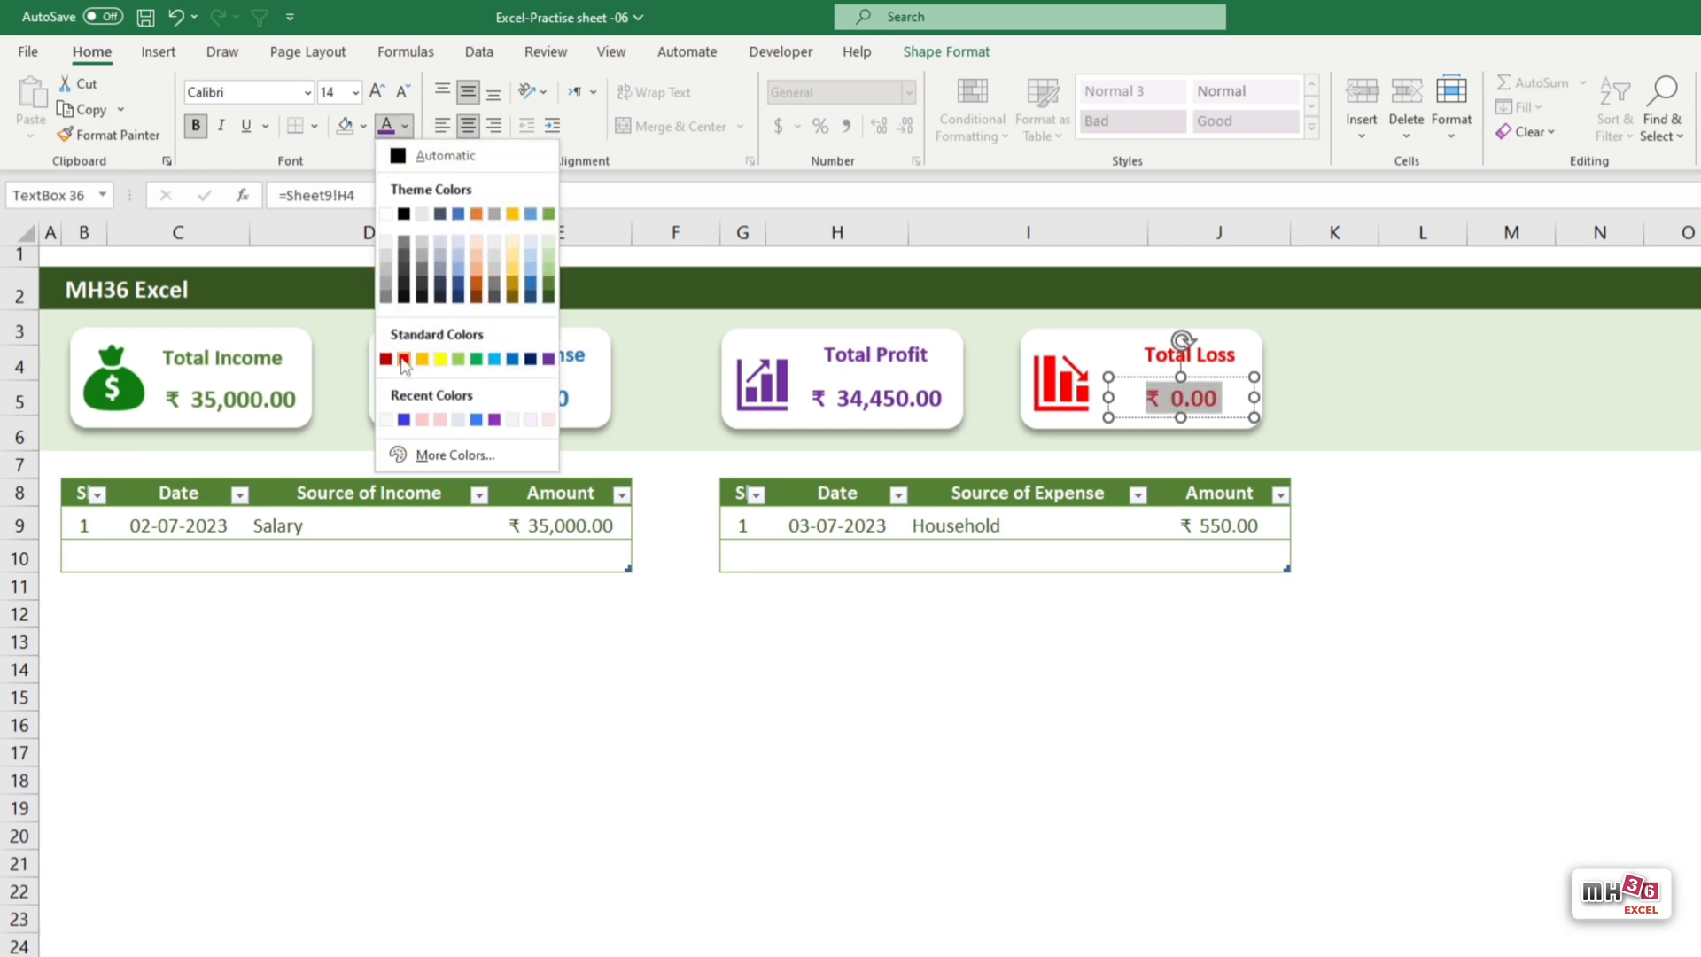
left_click(400, 360)
left_click(1381, 858)
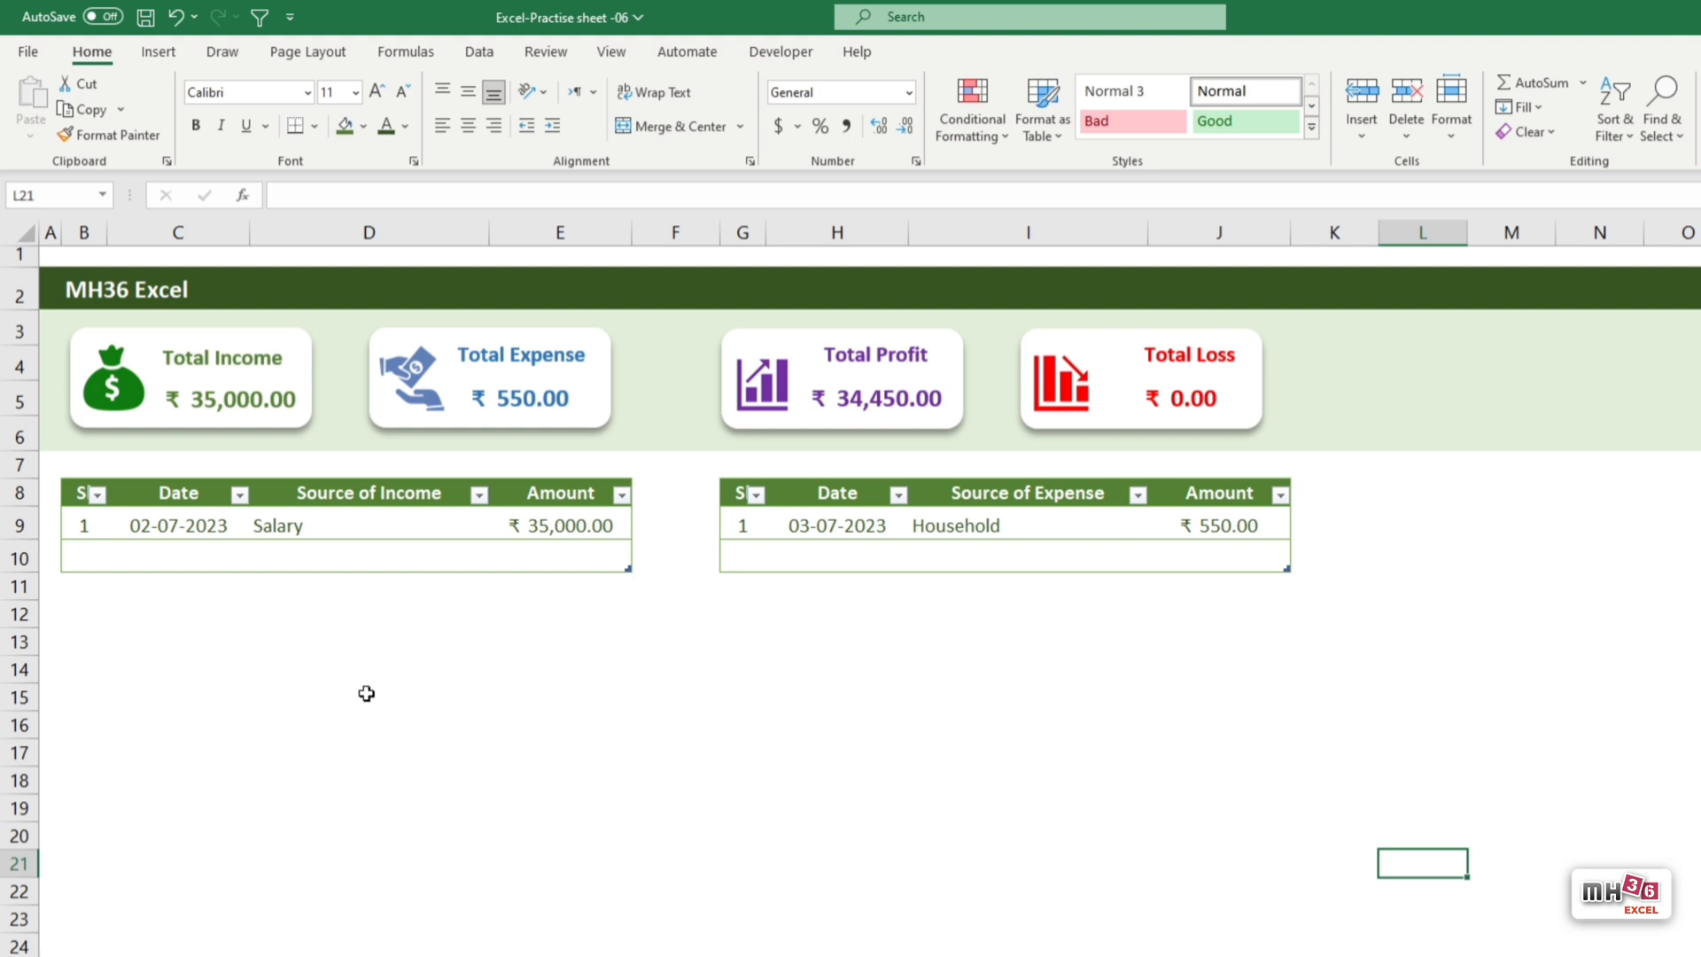
Add income row 2: date 10/7/23, source Shop Bill, amount 6500.
left_click(87, 558)
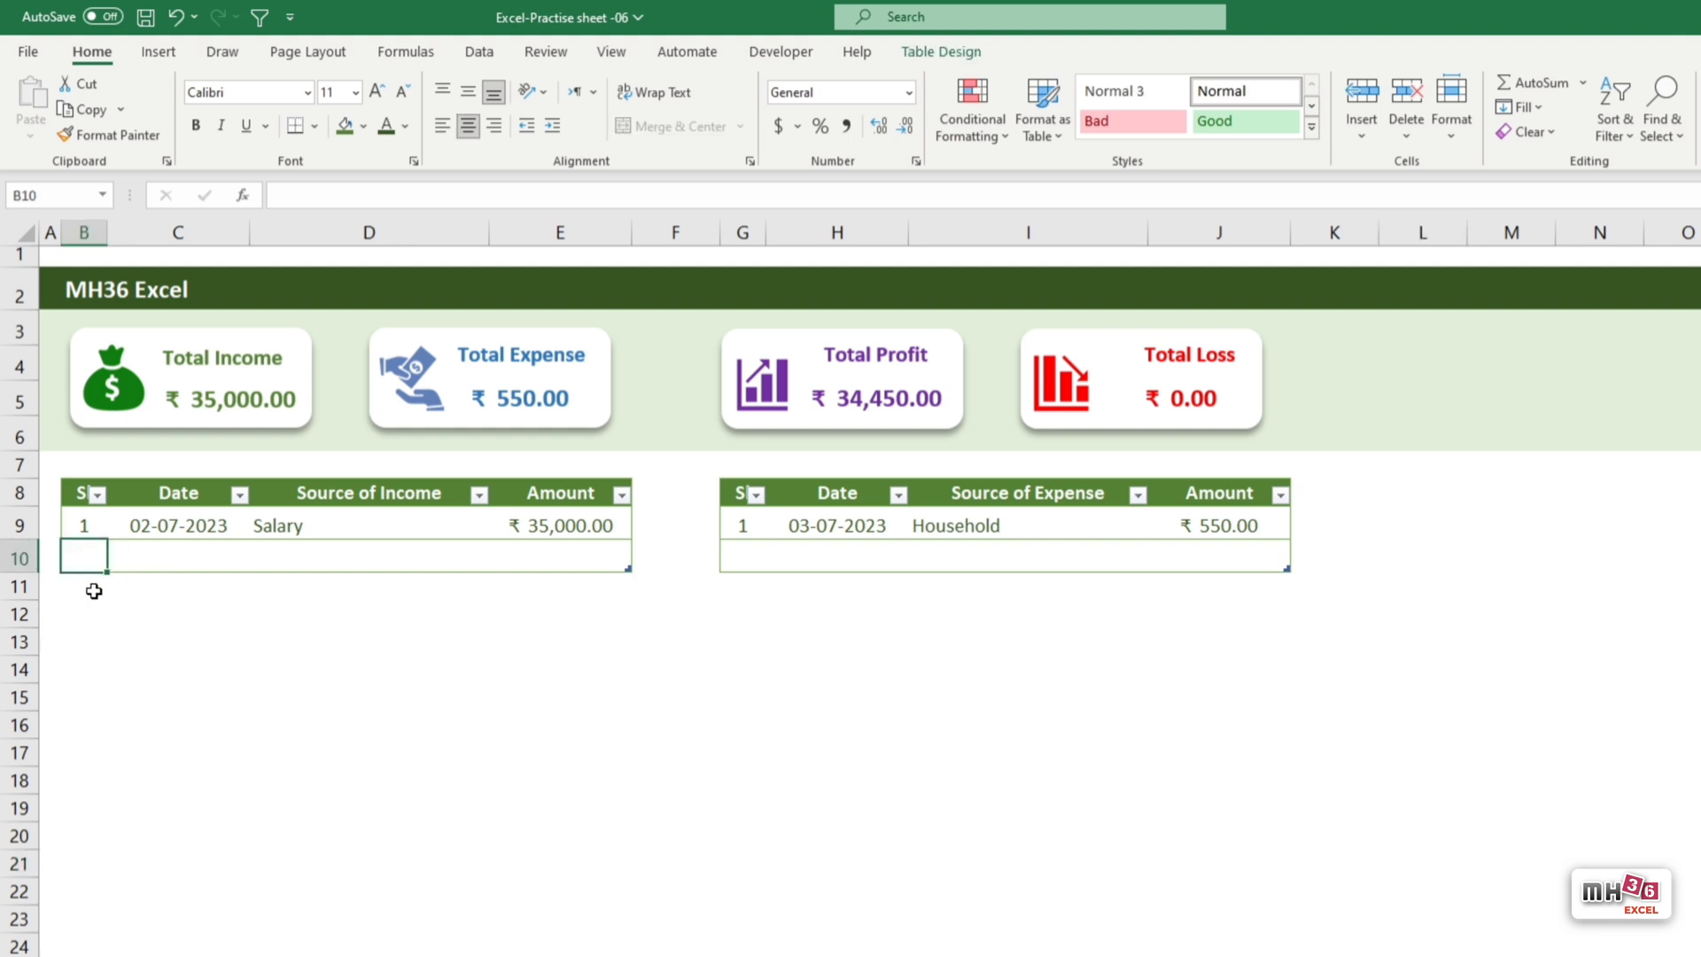
type("2")
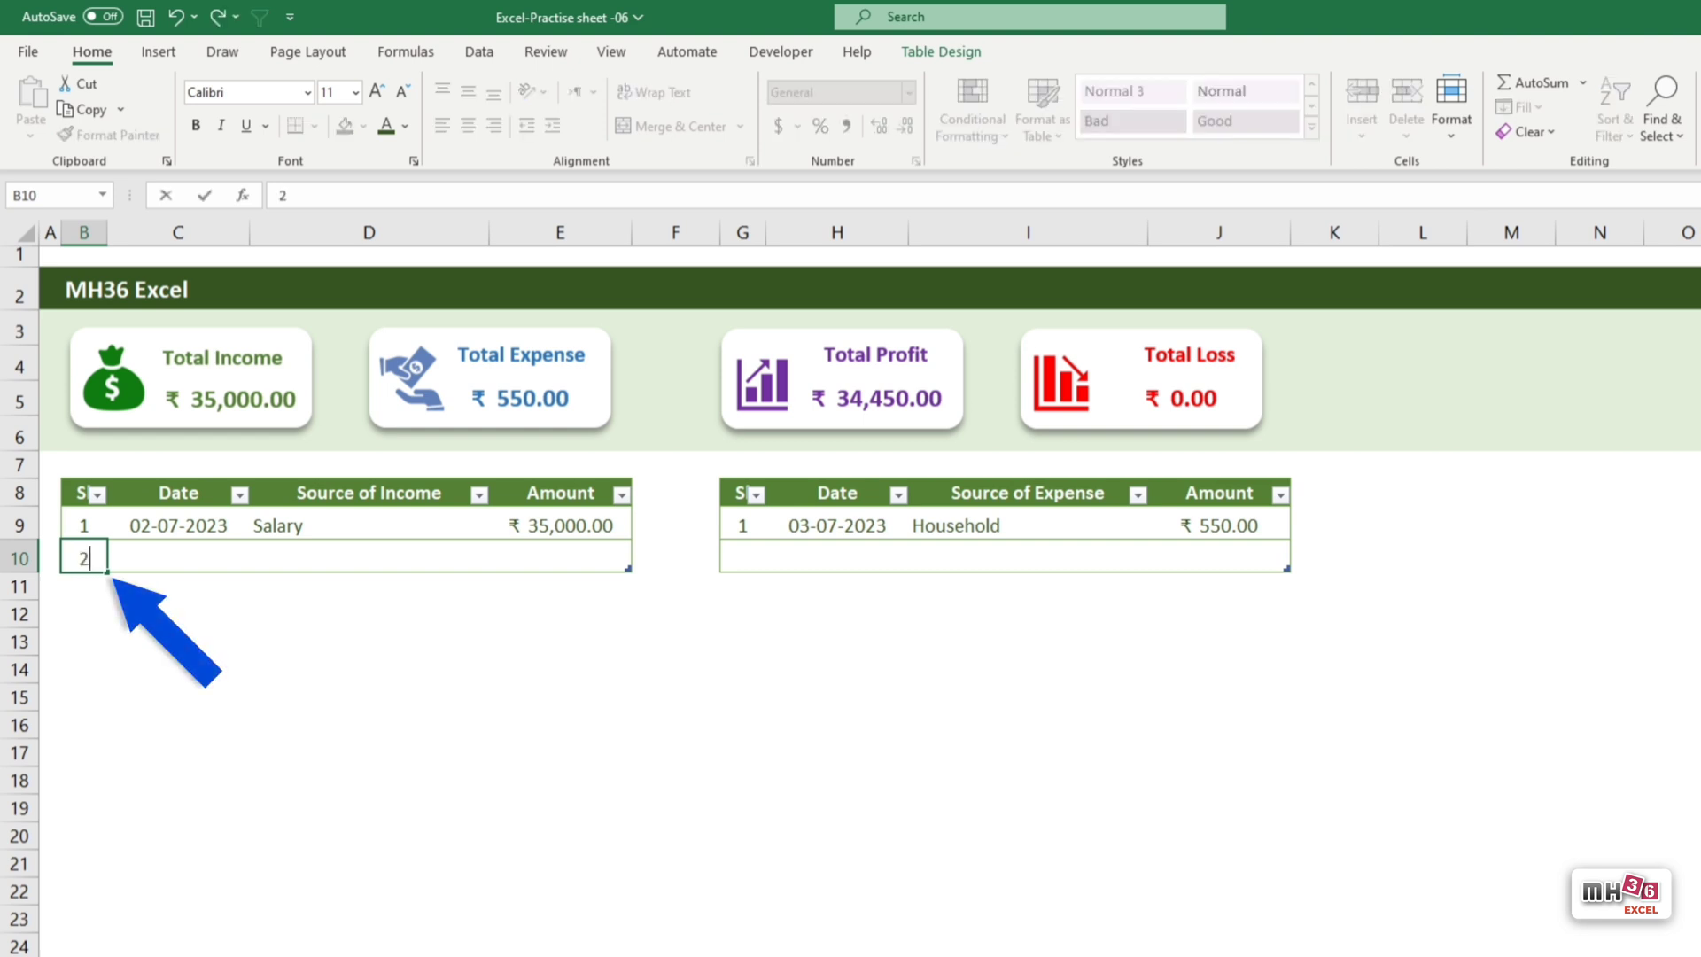
key("Tab")
type("10")
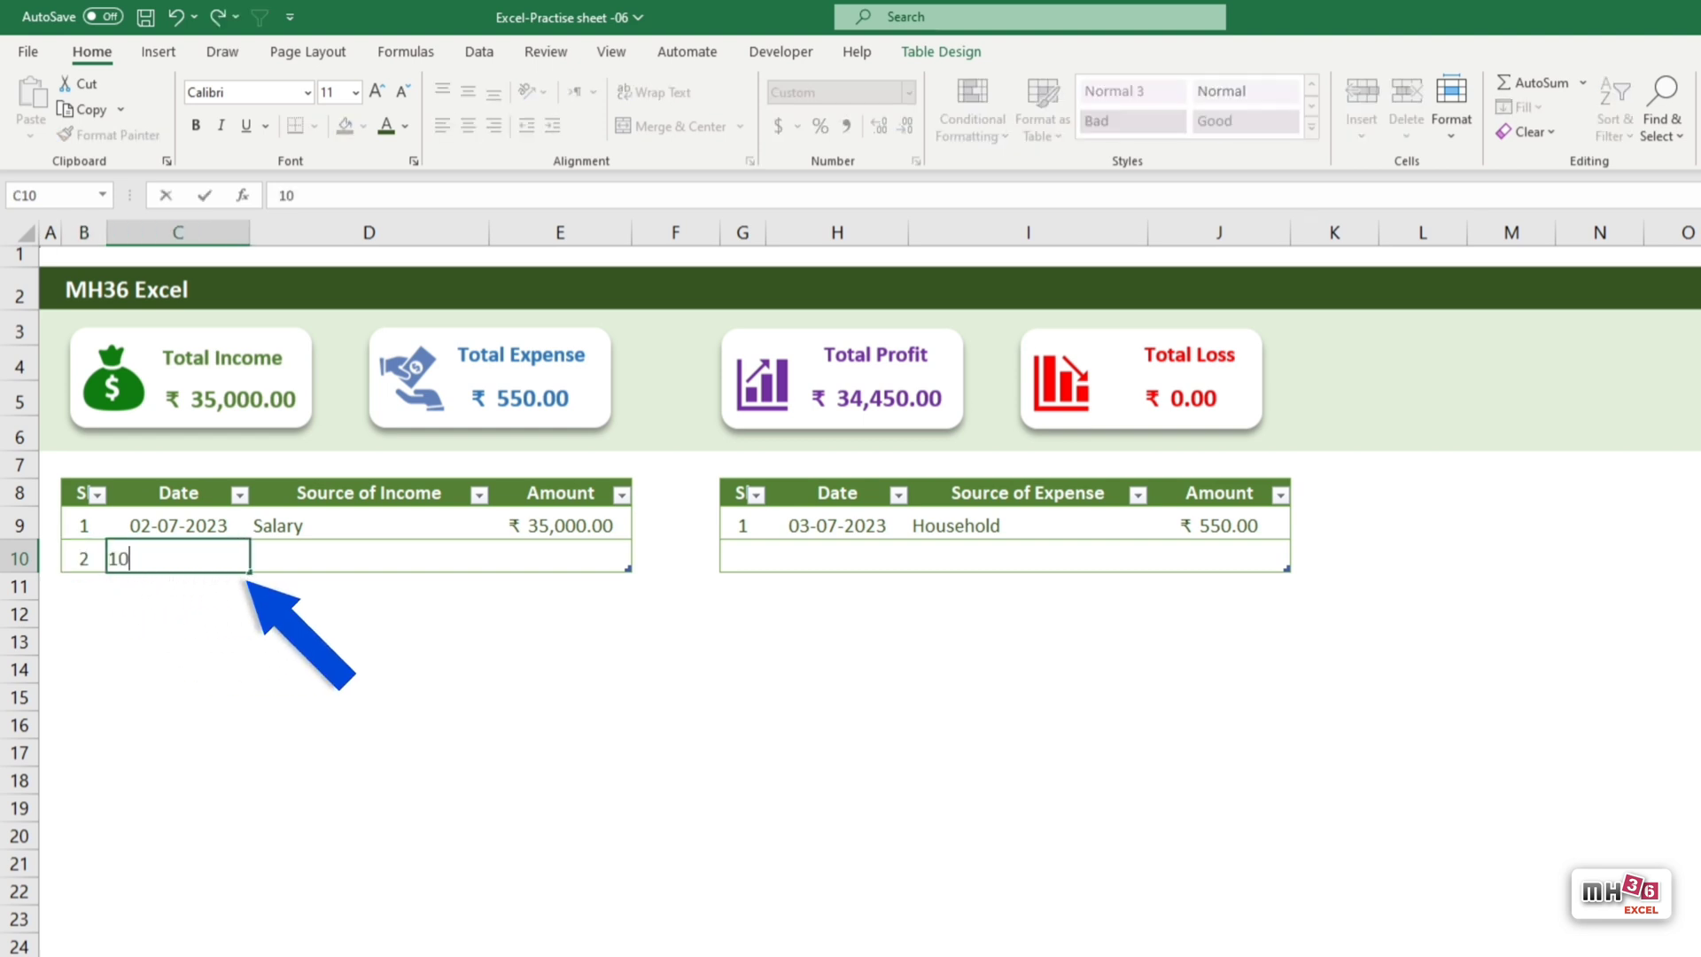
type("23")
key("Tab")
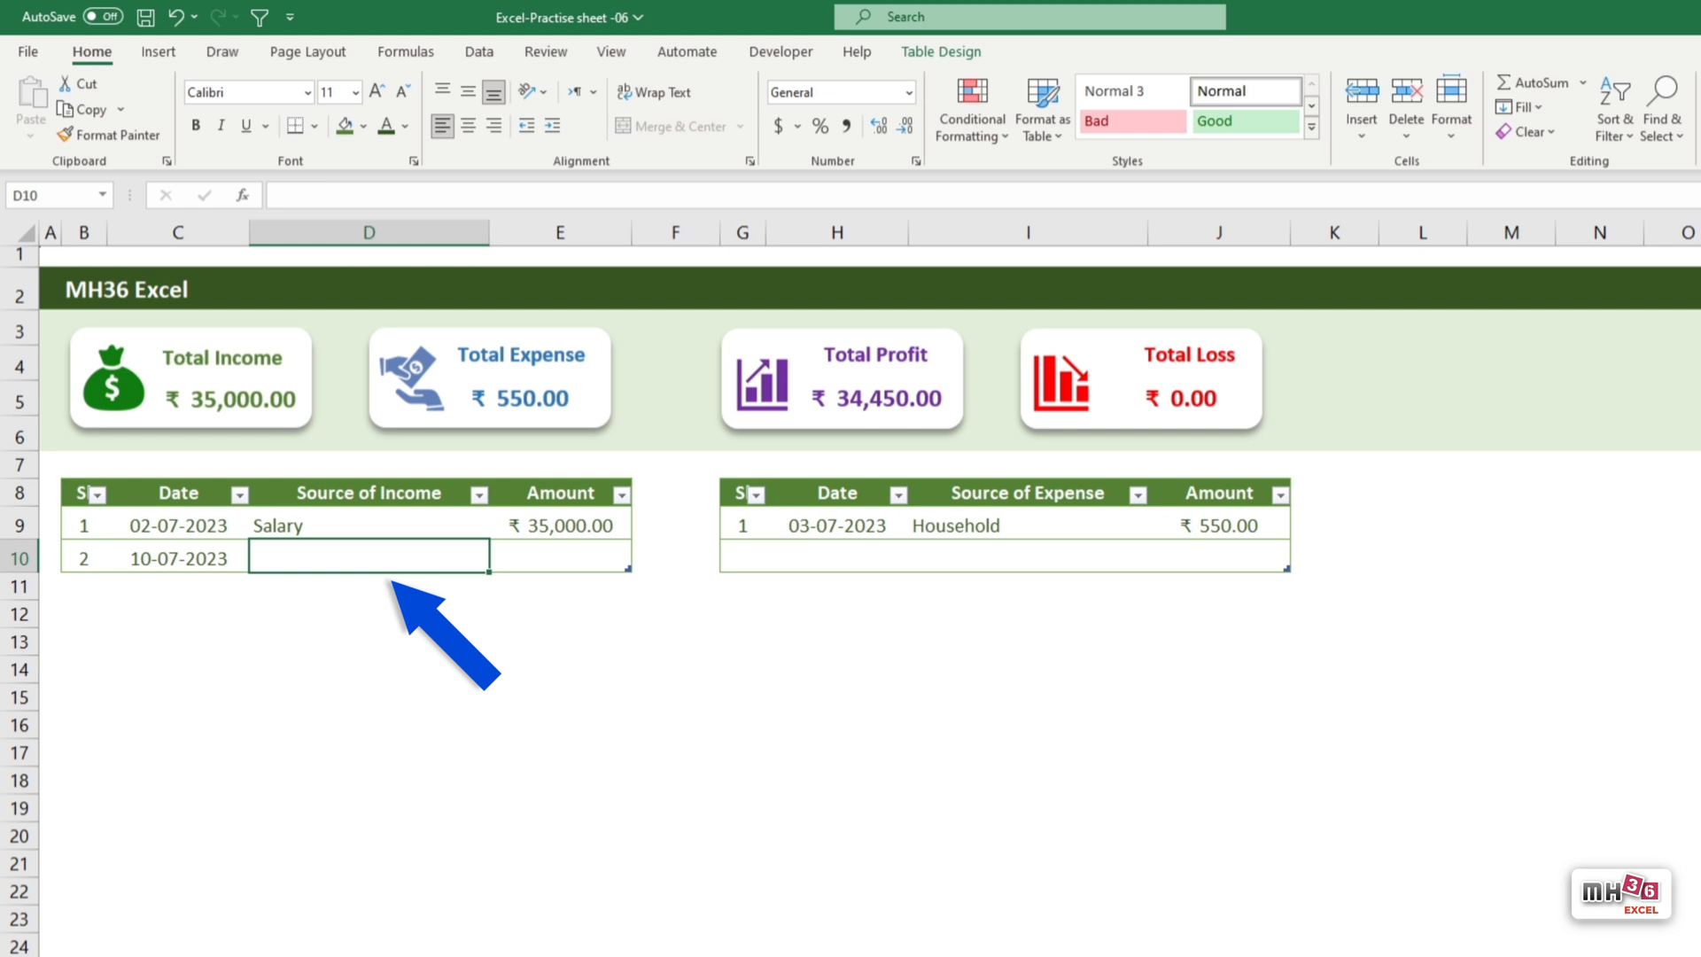
type("S")
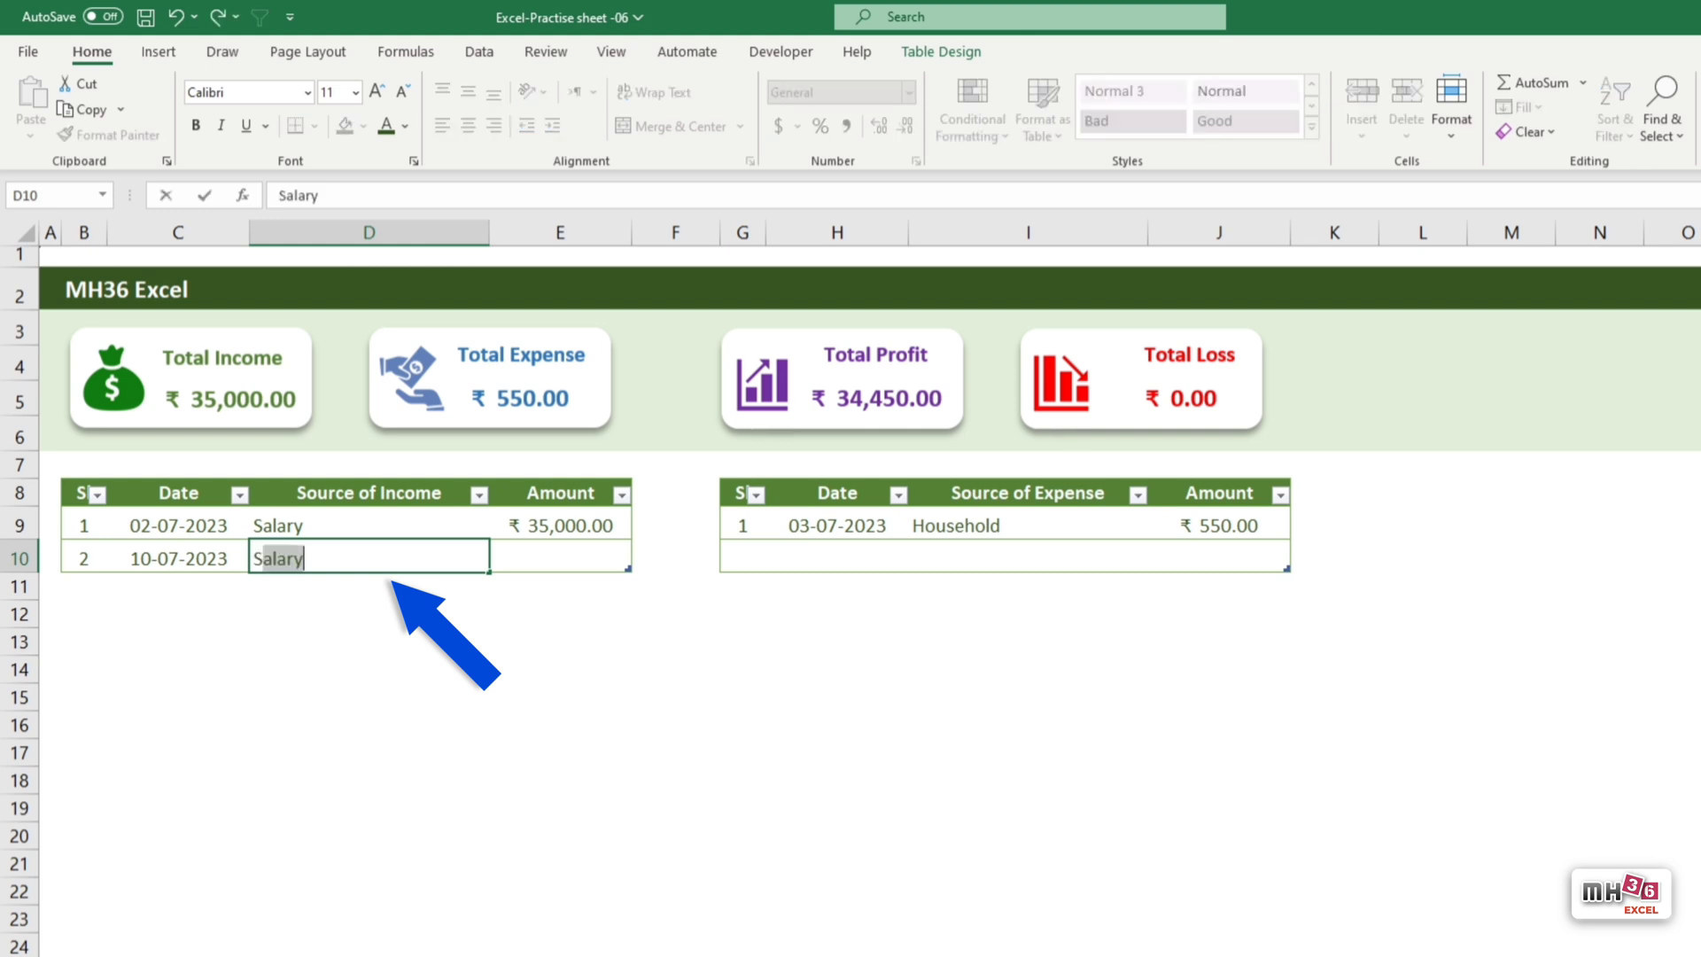
type("hop Bill")
key("Tab")
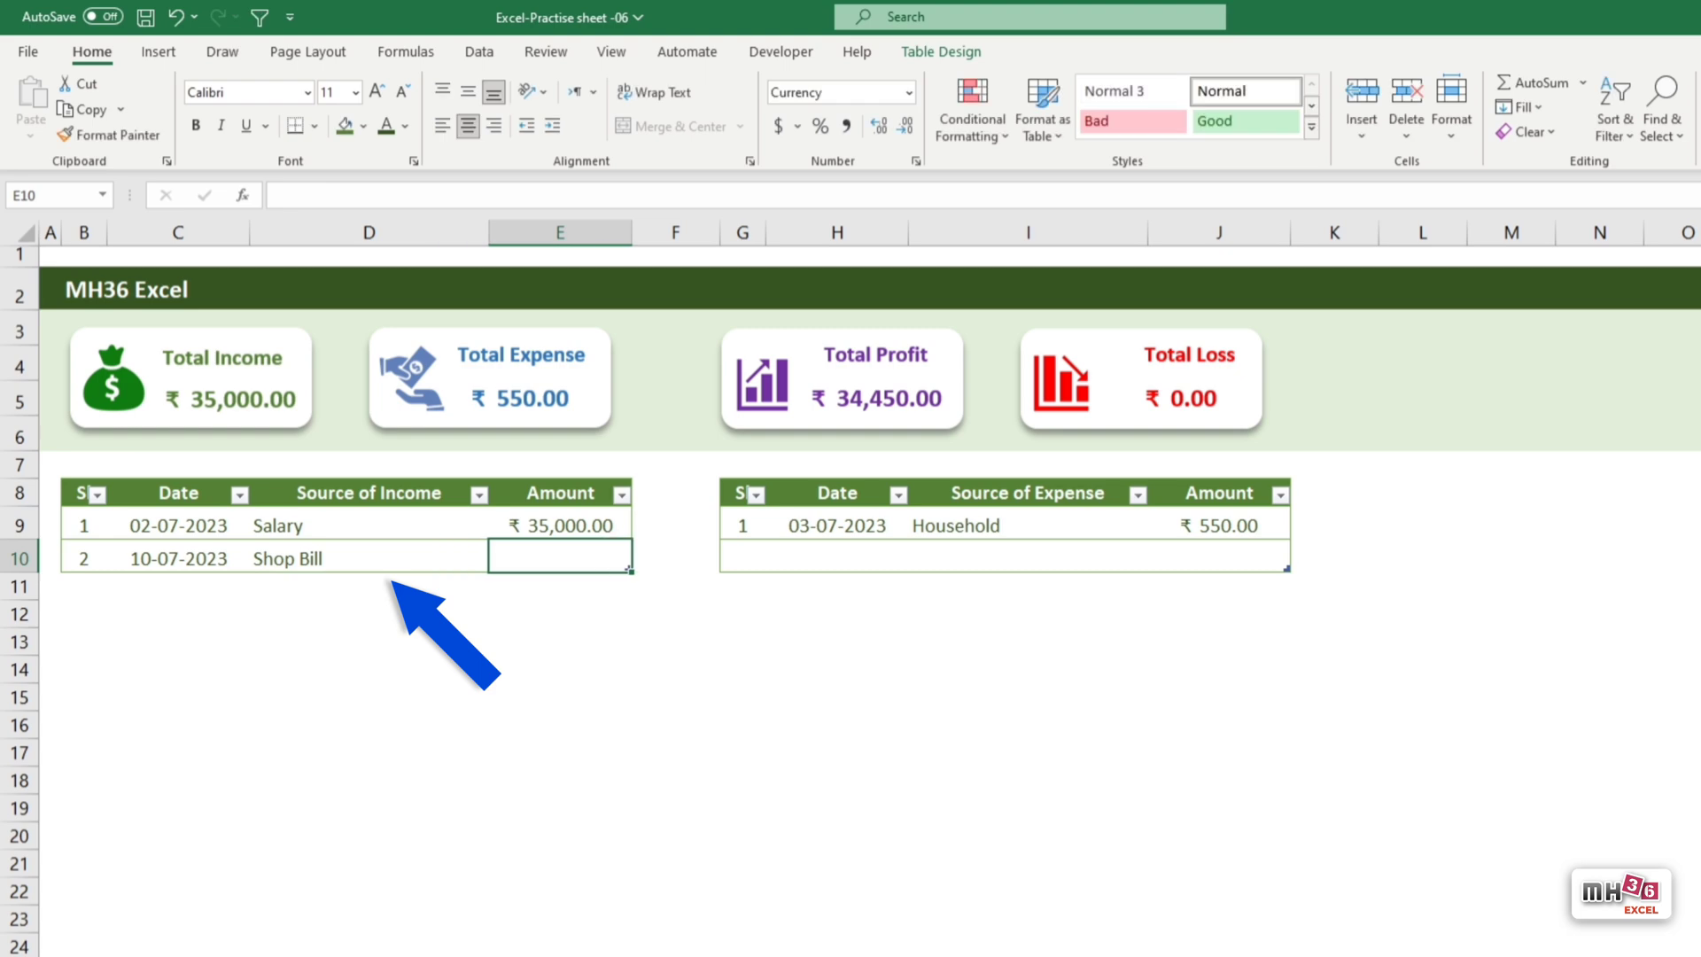
type("6500")
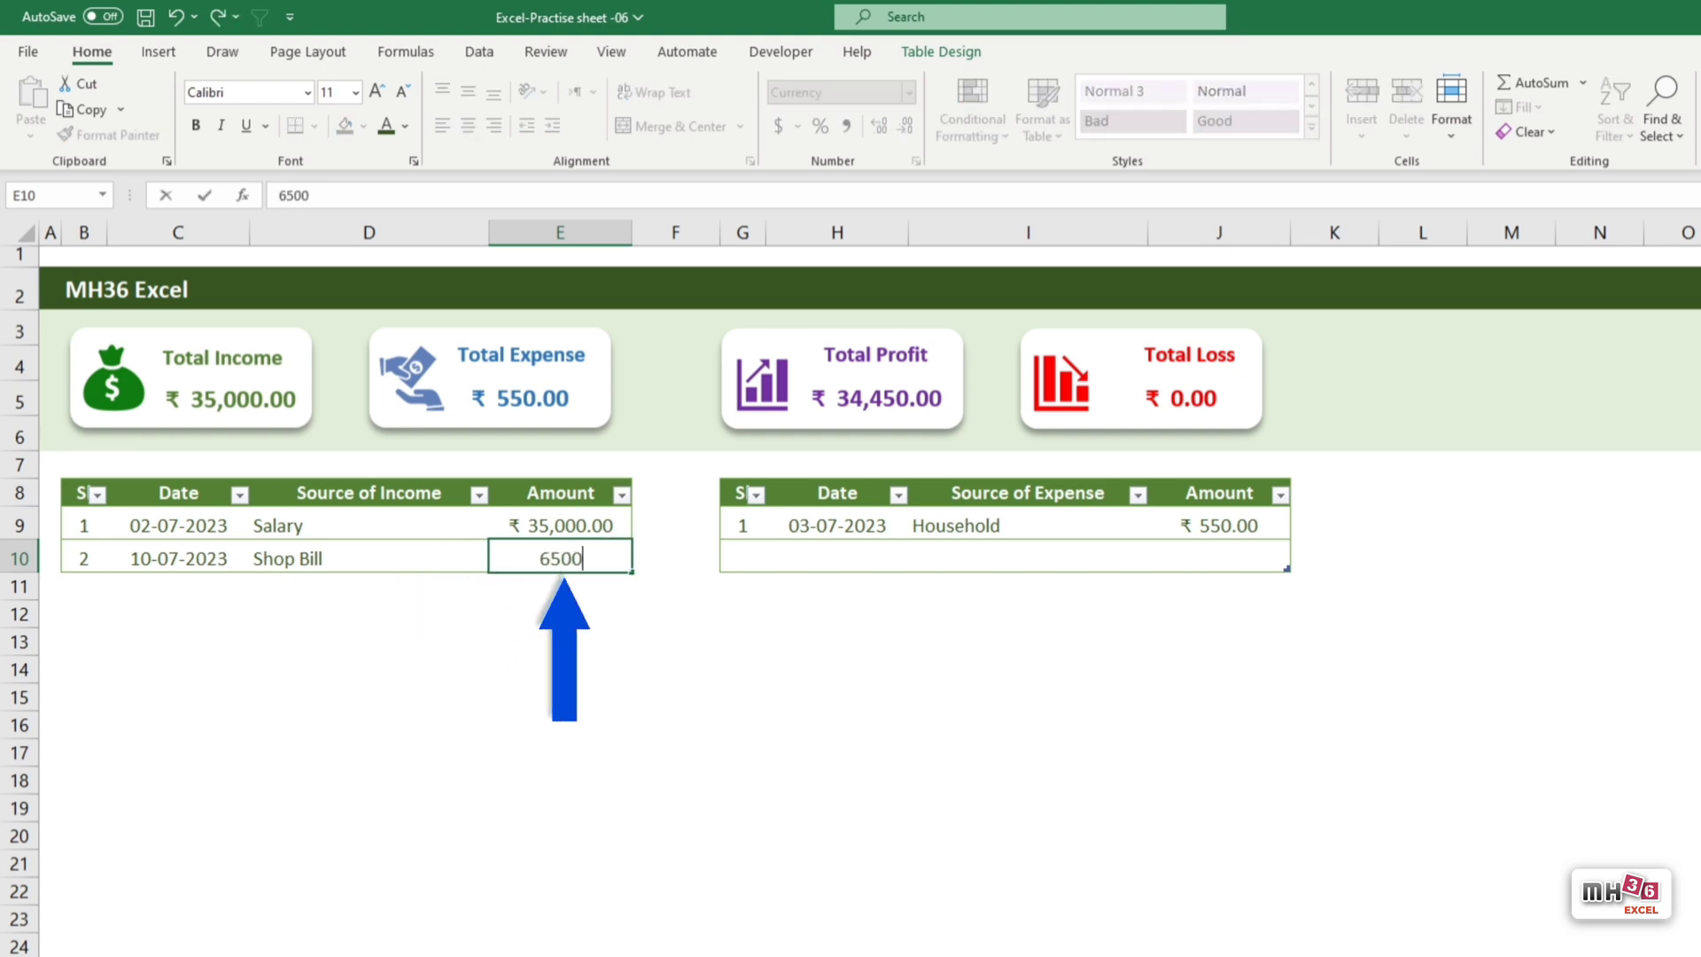
key("Tab")
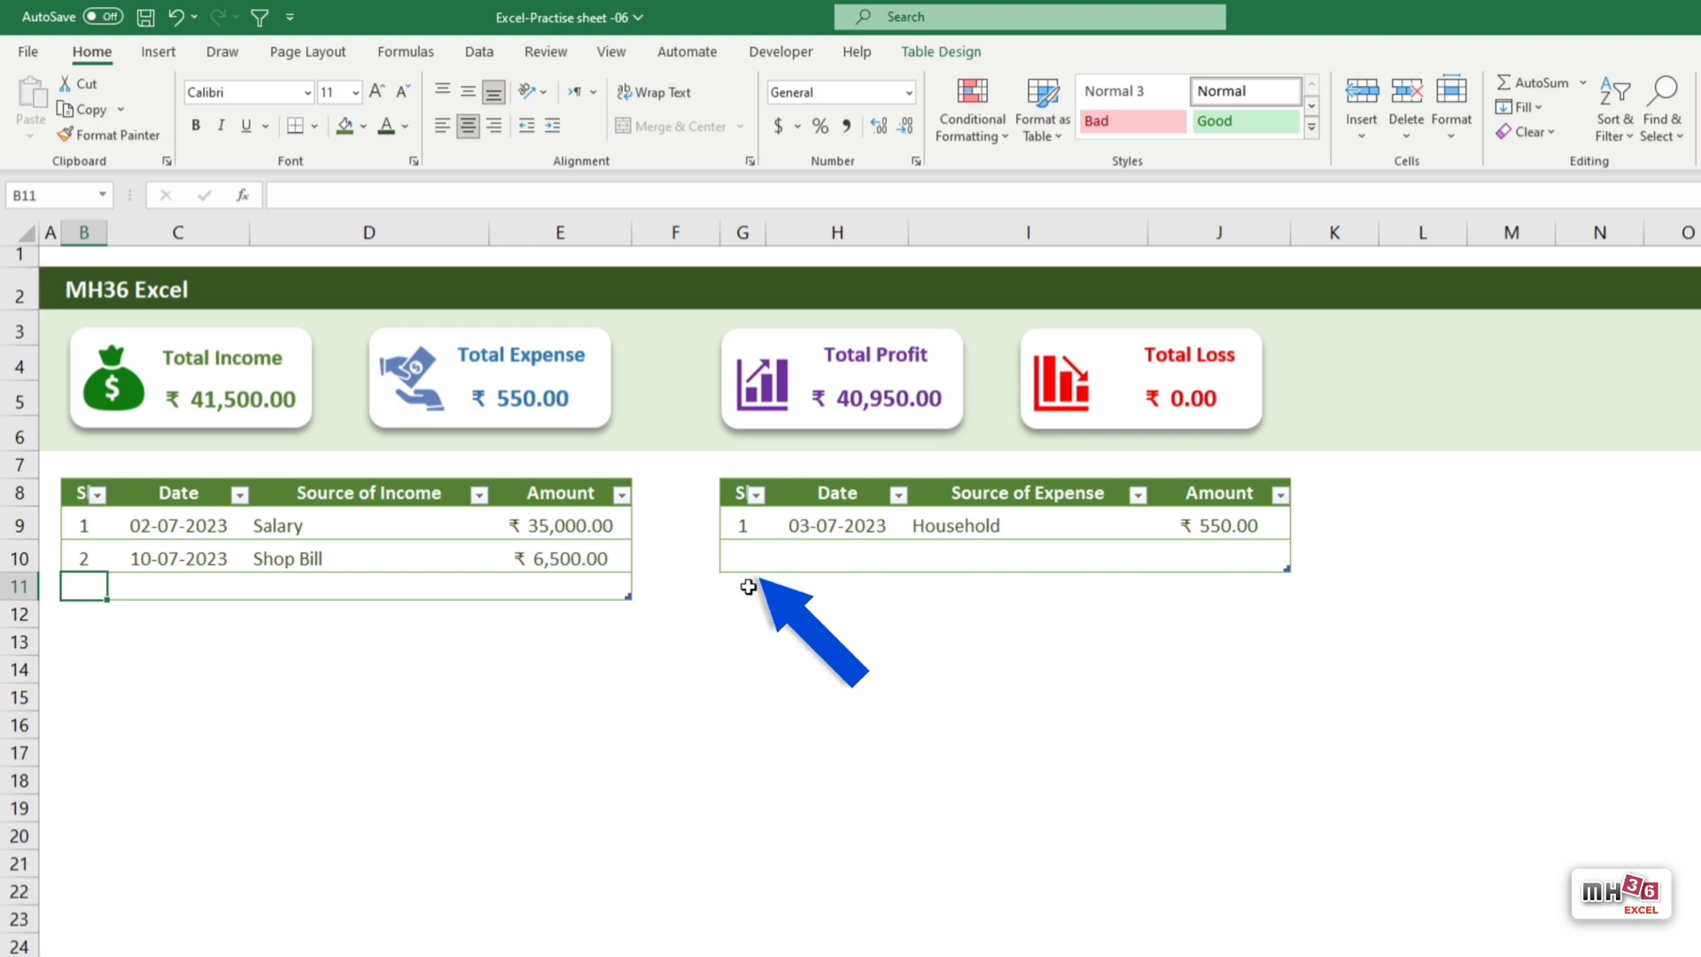
Add expense row 2: date 5/7/23, source Rent, amount 7500.
left_click(753, 557)
type("2")
key("Tab")
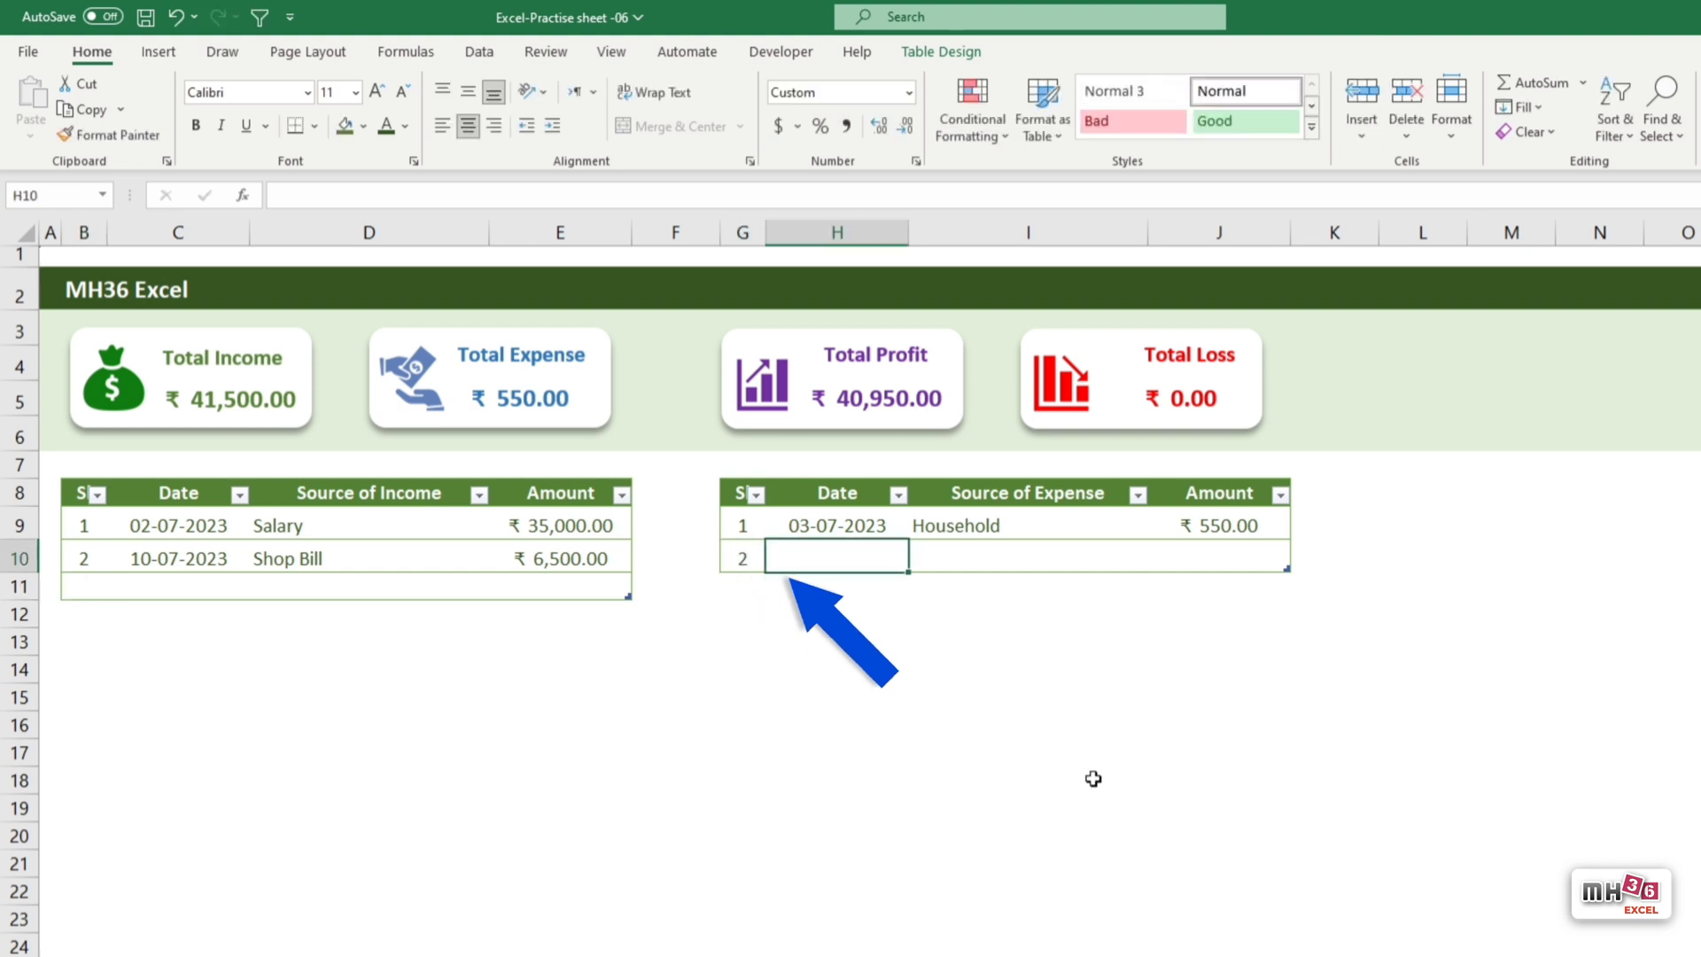
type("5/7/23")
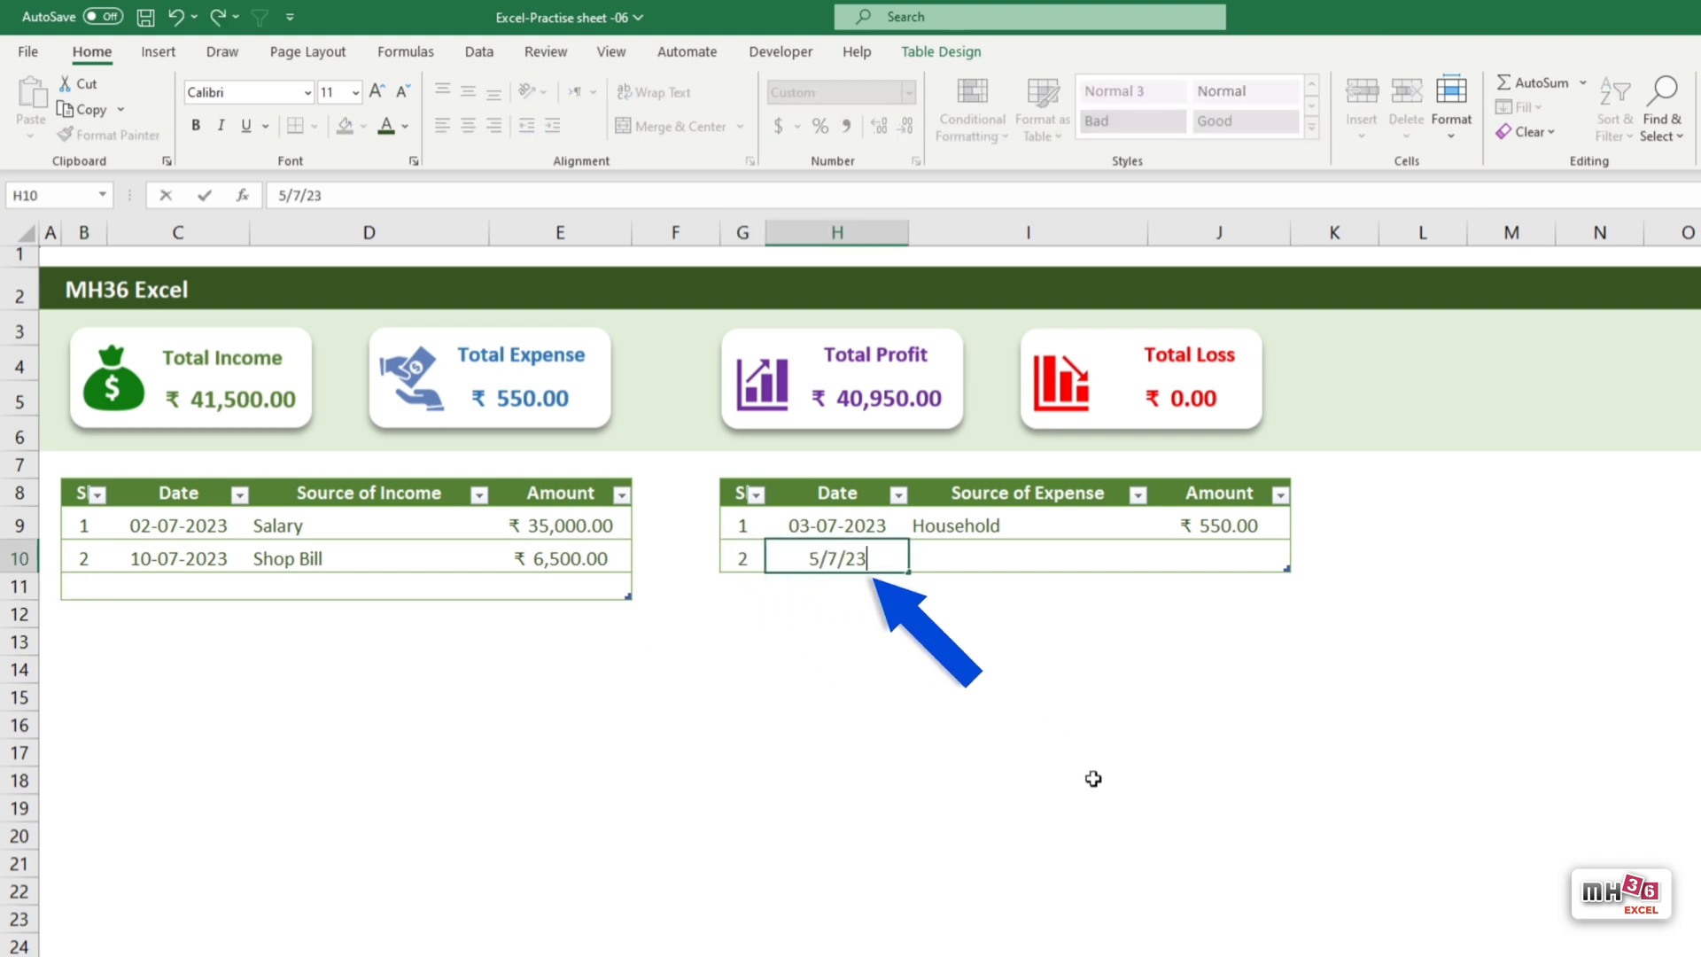
key("Tab")
type("Ren")
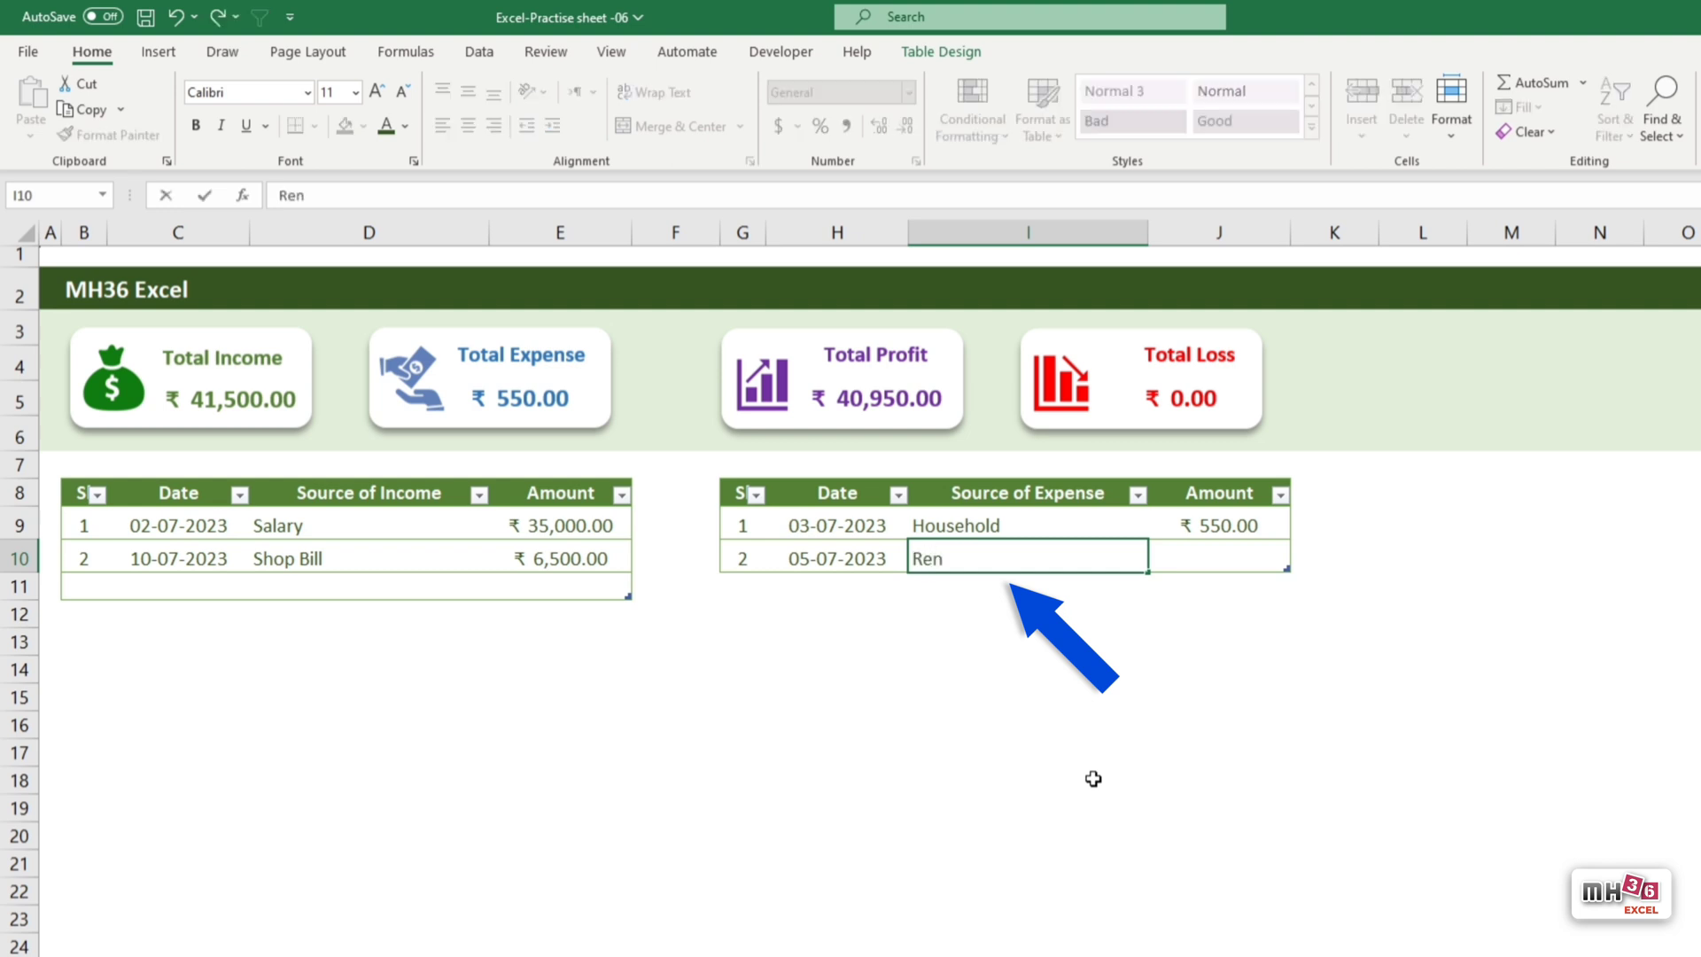
type("t")
key("Tab")
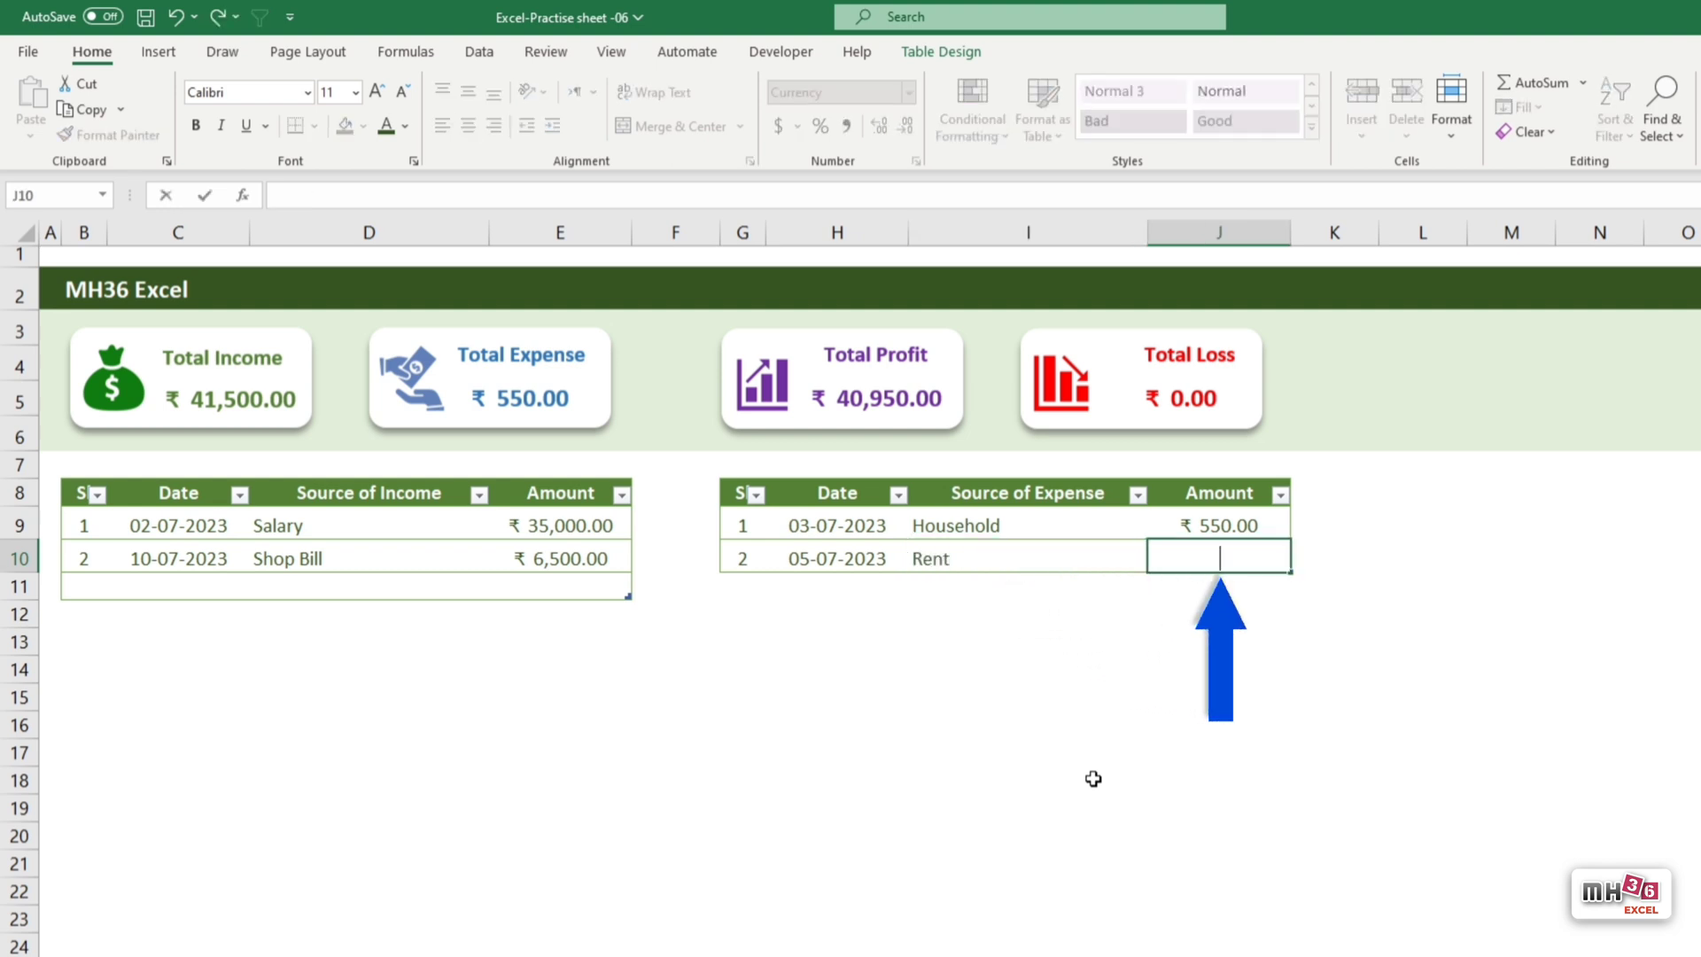
type("7500")
key("Return")
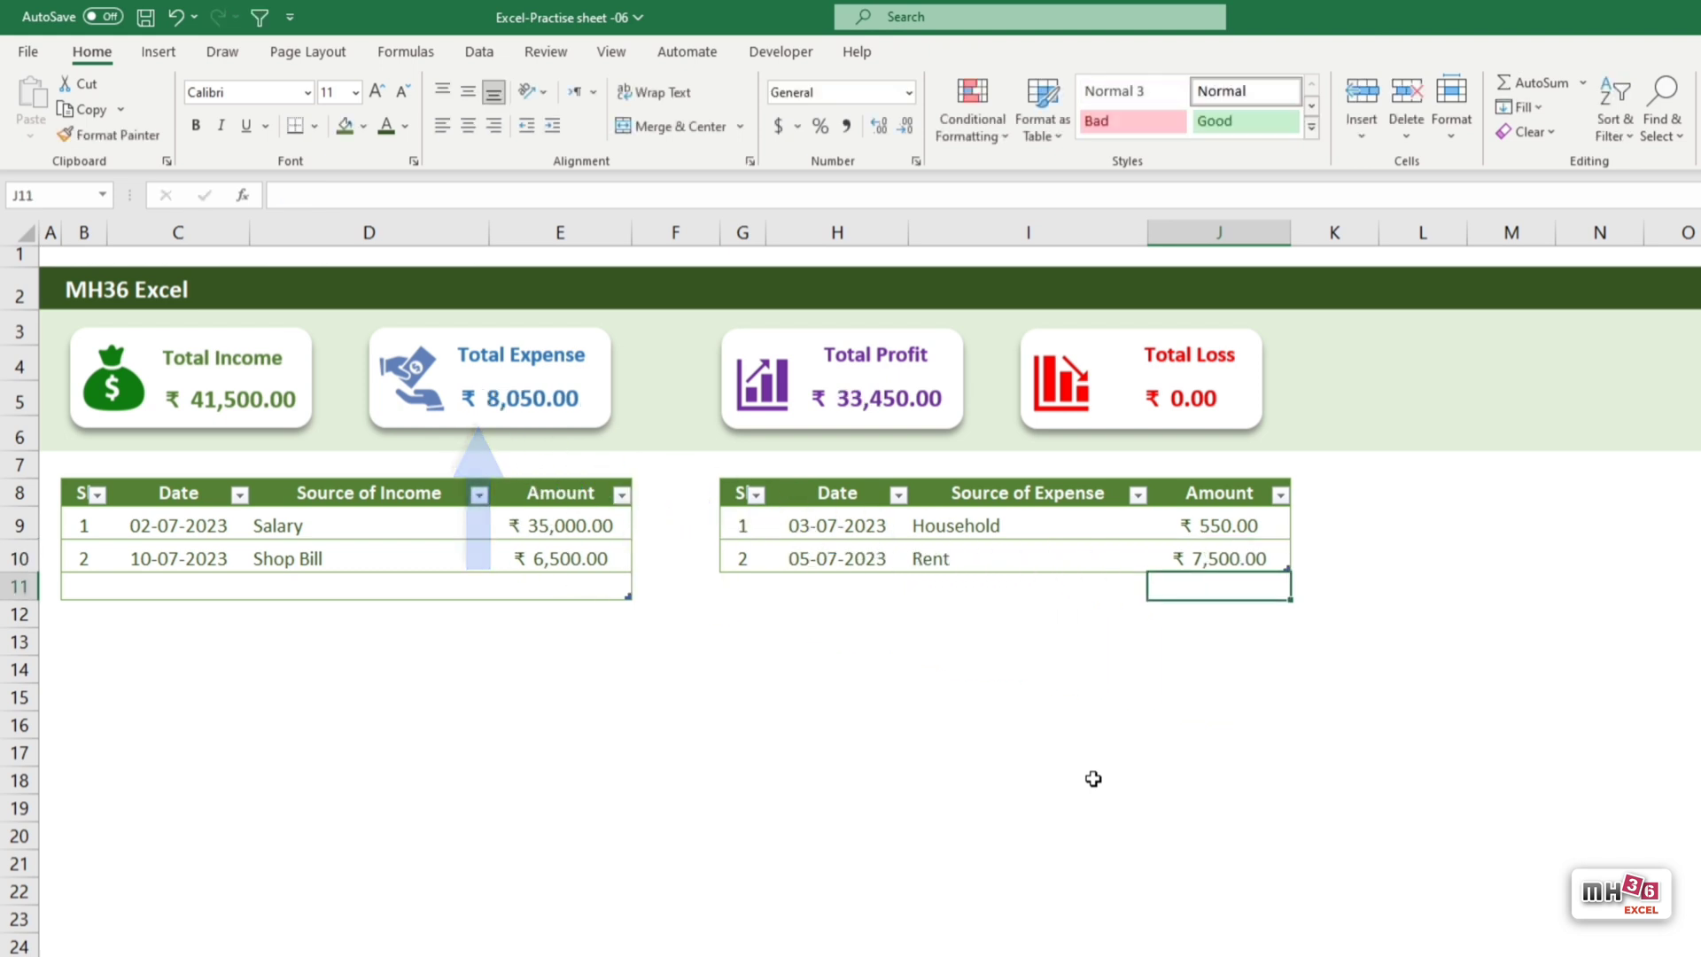
Add income row 3: date 15/7/23, source Interest, amount 3,500.
left_click(86, 591)
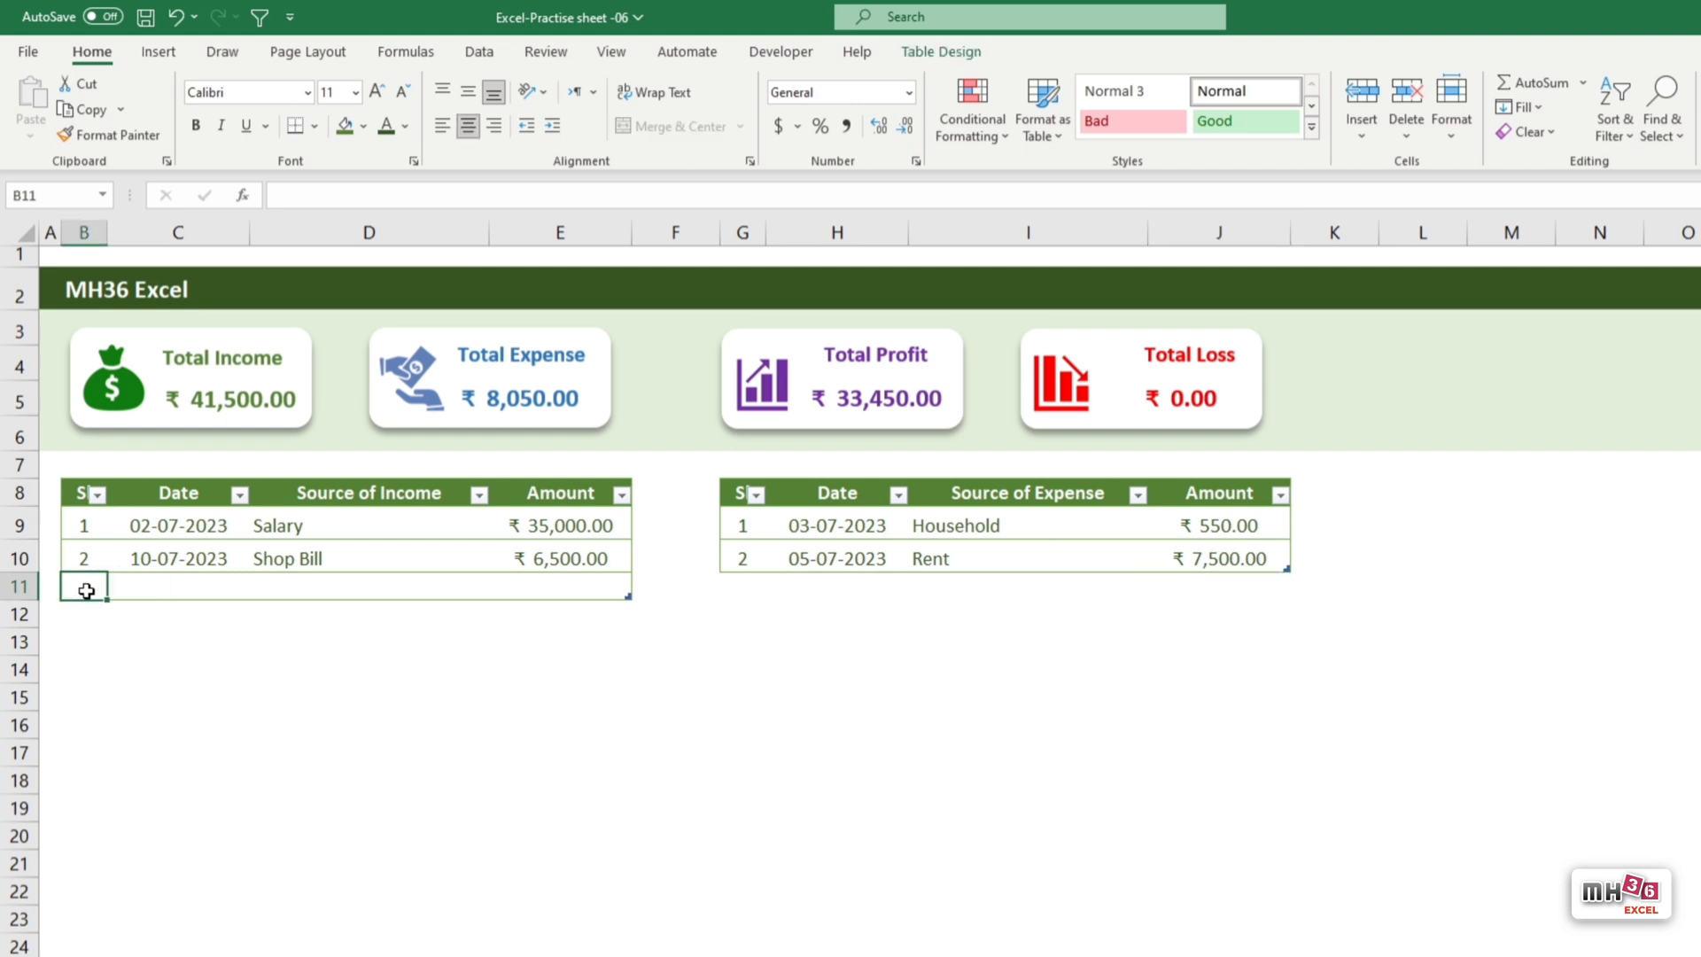
type("3")
key("Tab")
type("15/7/2")
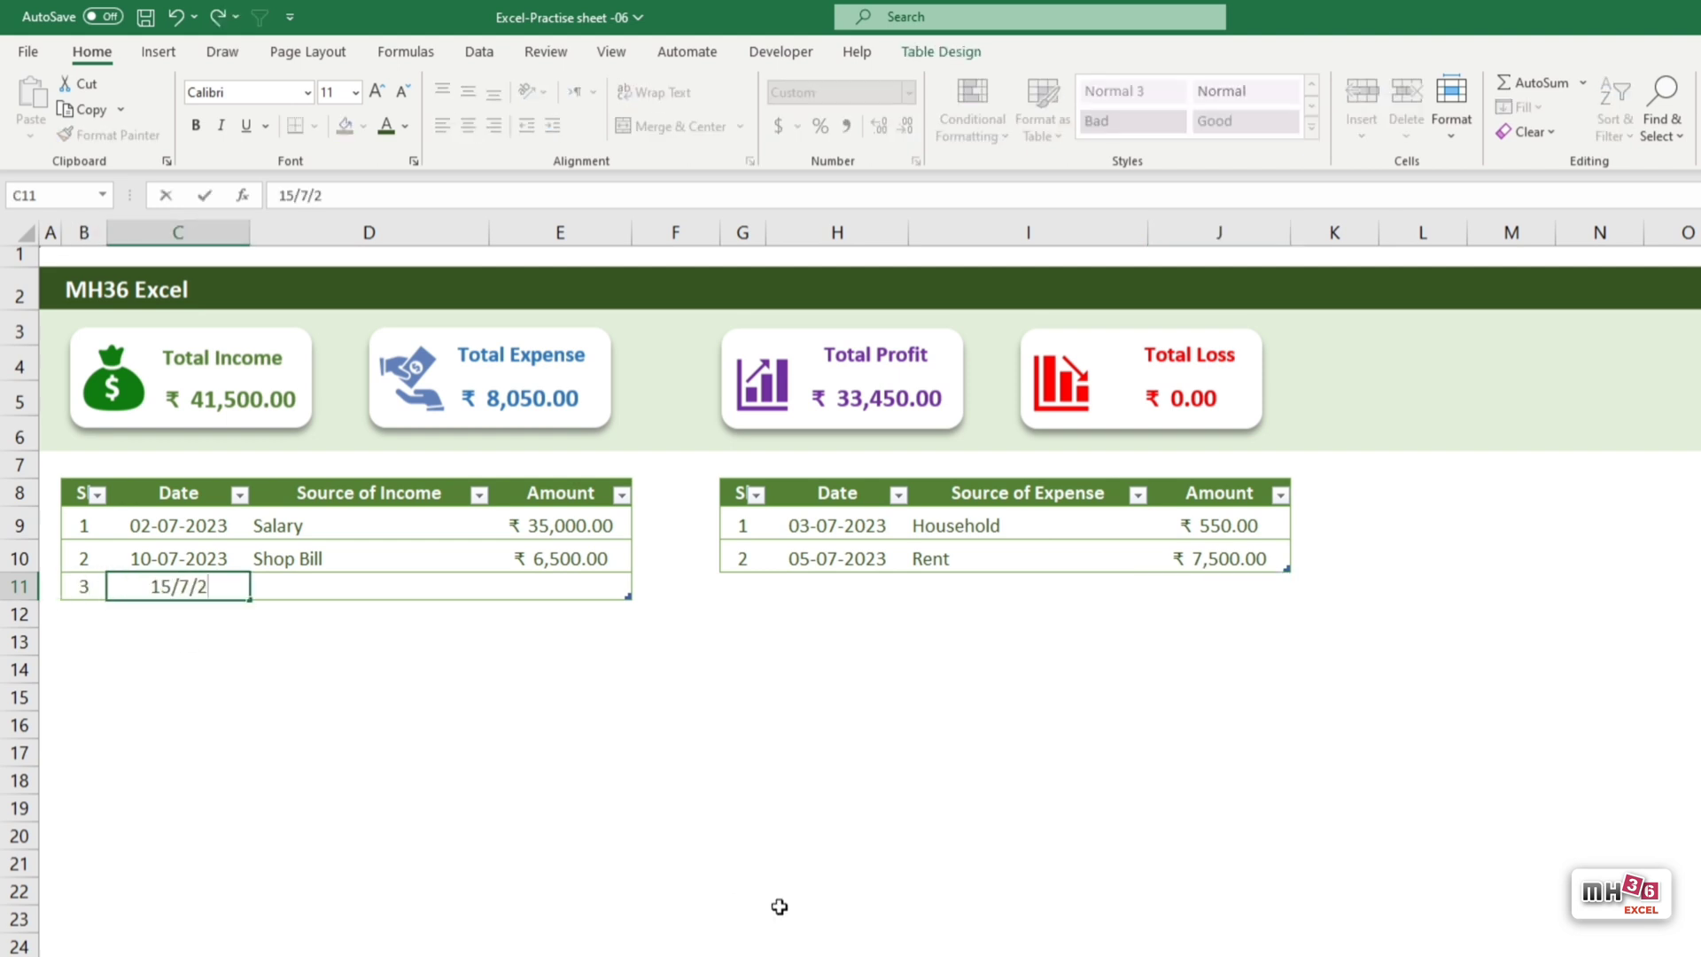
type("3")
key("Tab")
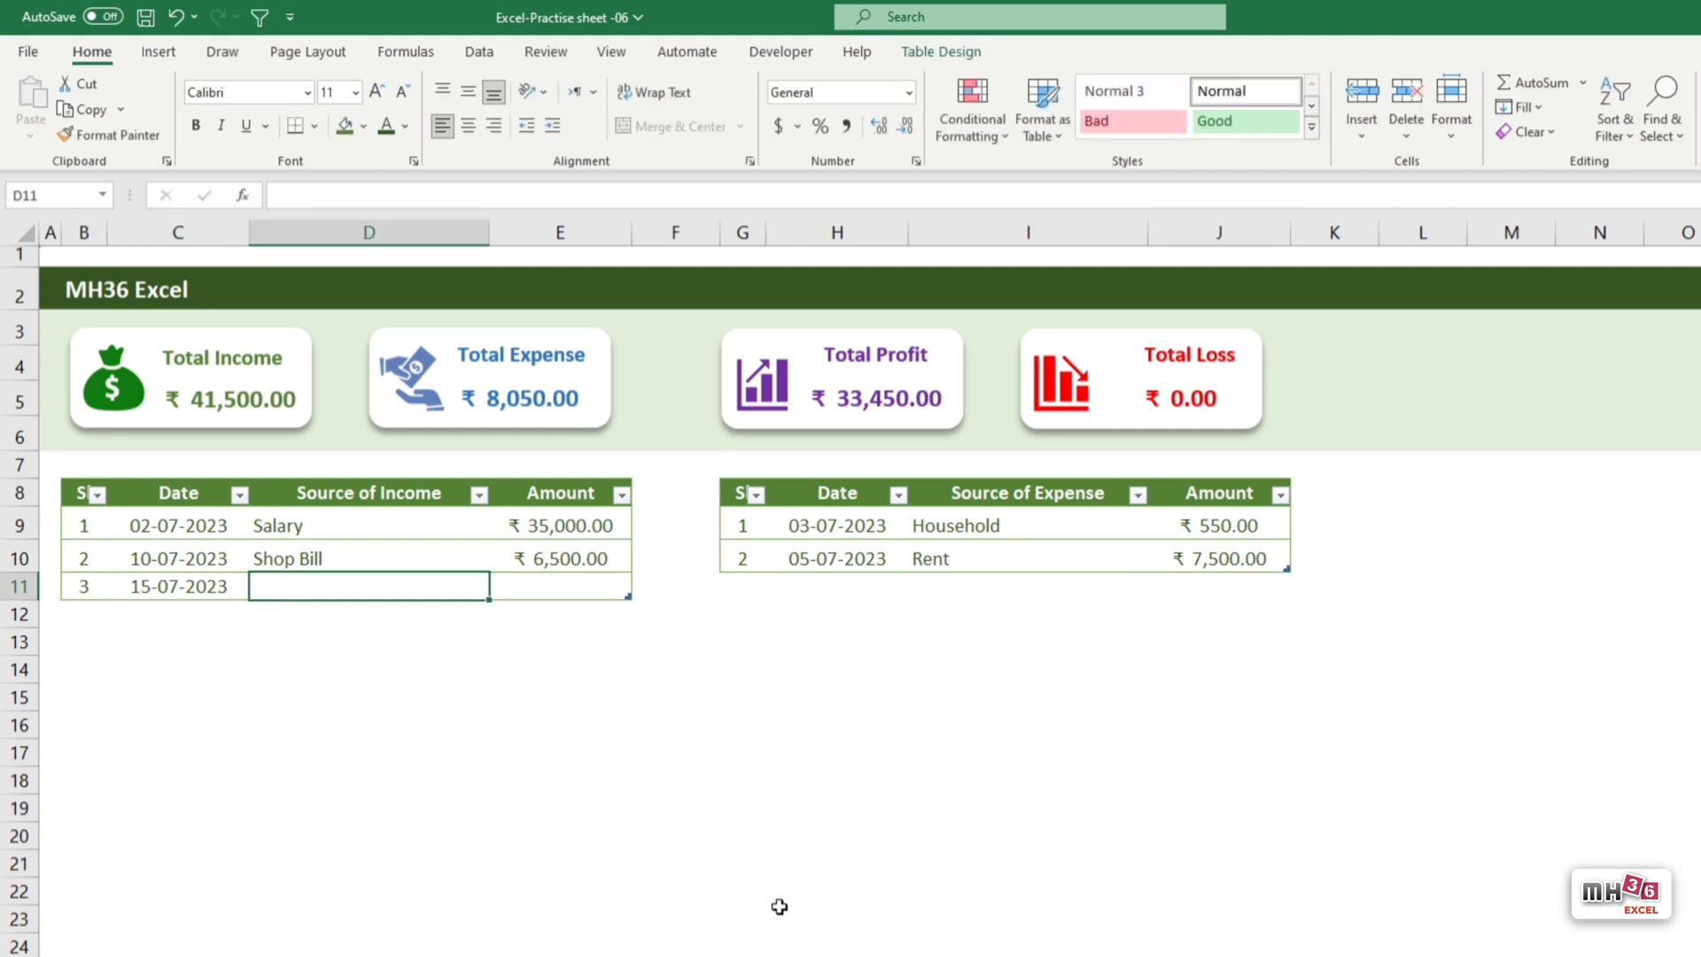
type("Interest")
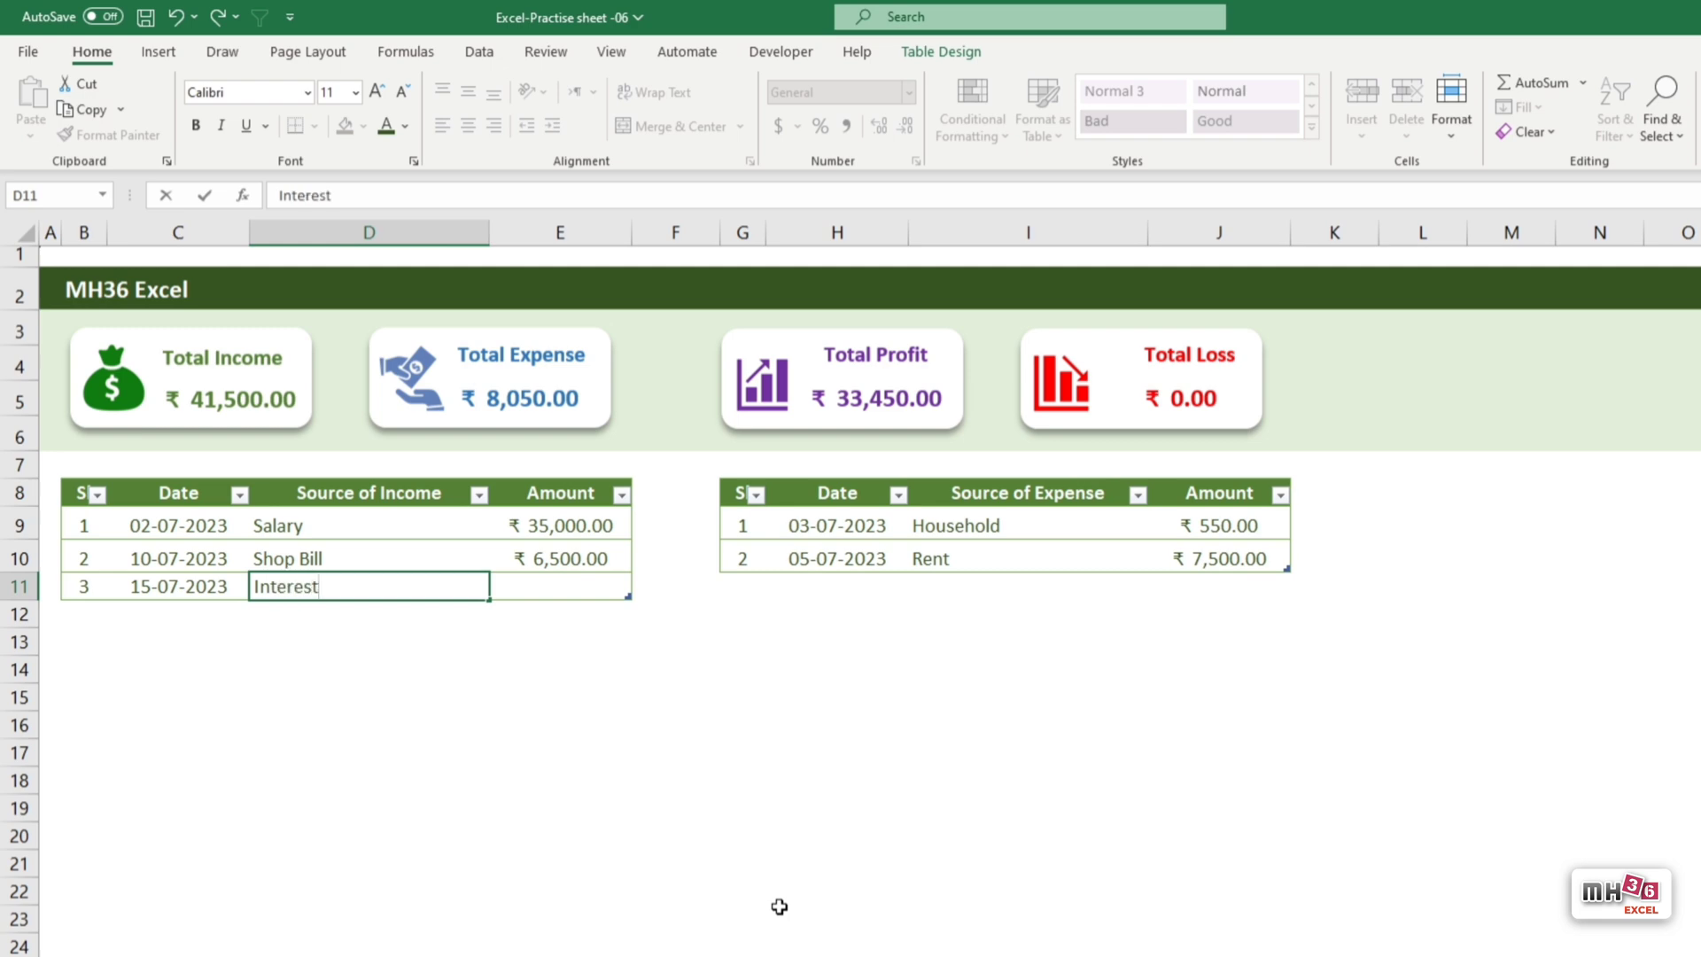
key("Tab")
type("3,500")
key("Tab")
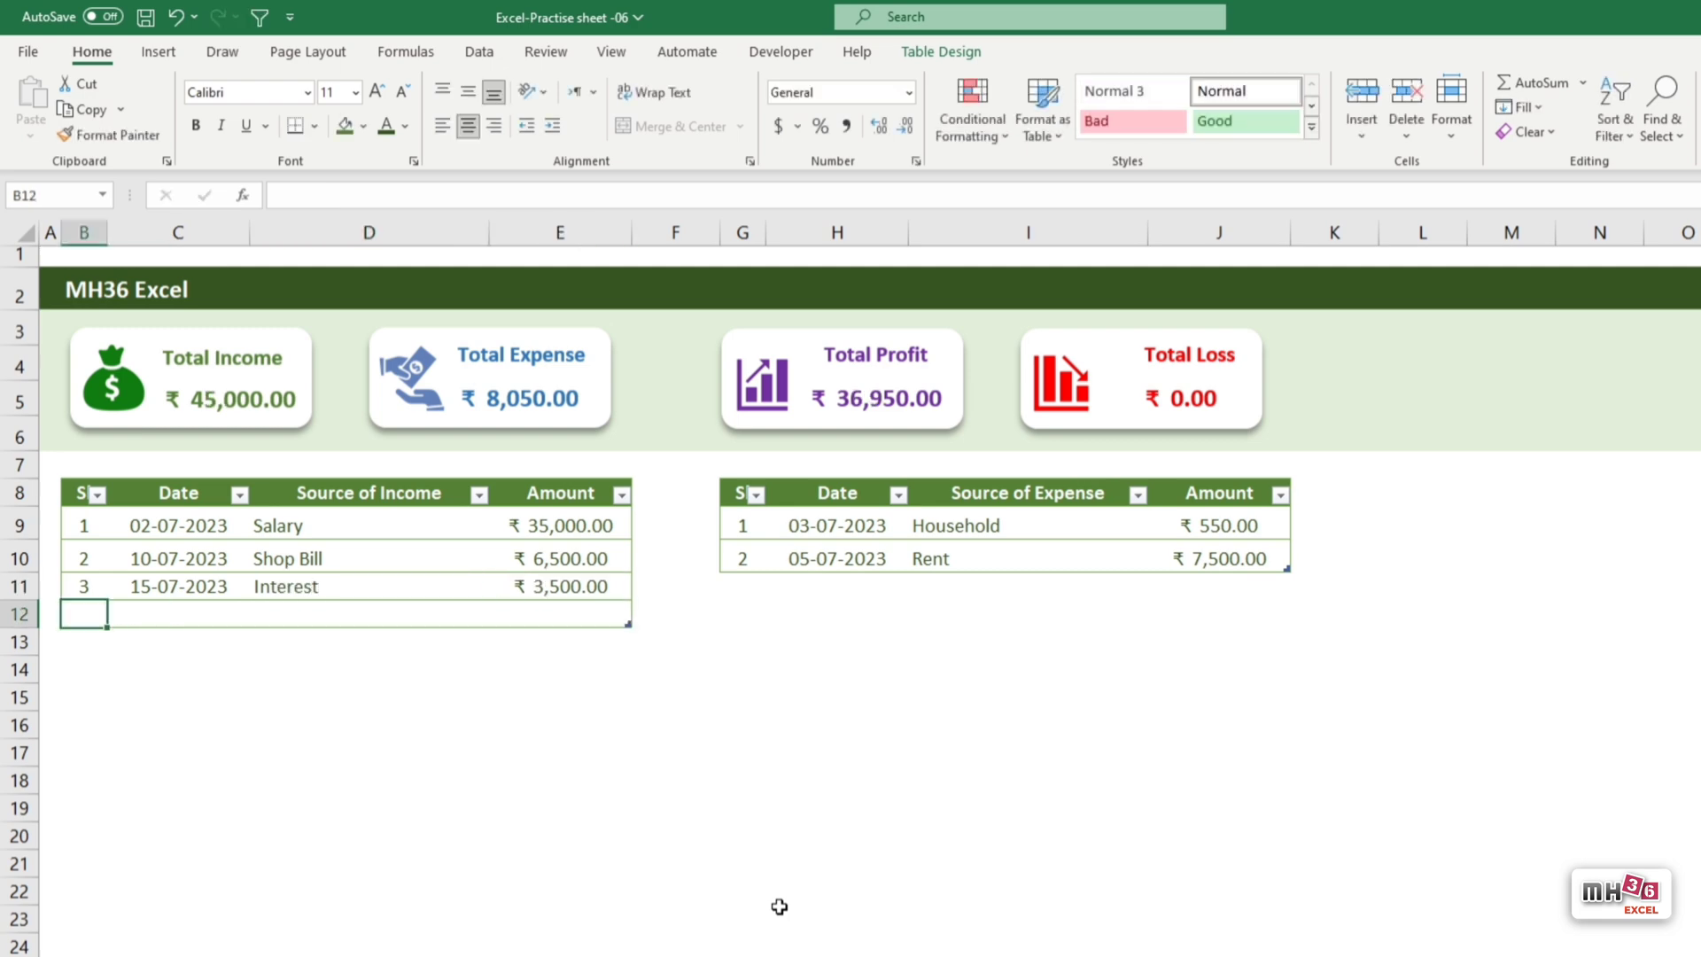
Add expense row 3: date 17/7/23, Refrigerator, 40000, then return to cell A1.
left_click(751, 587)
type("3")
key("Tab")
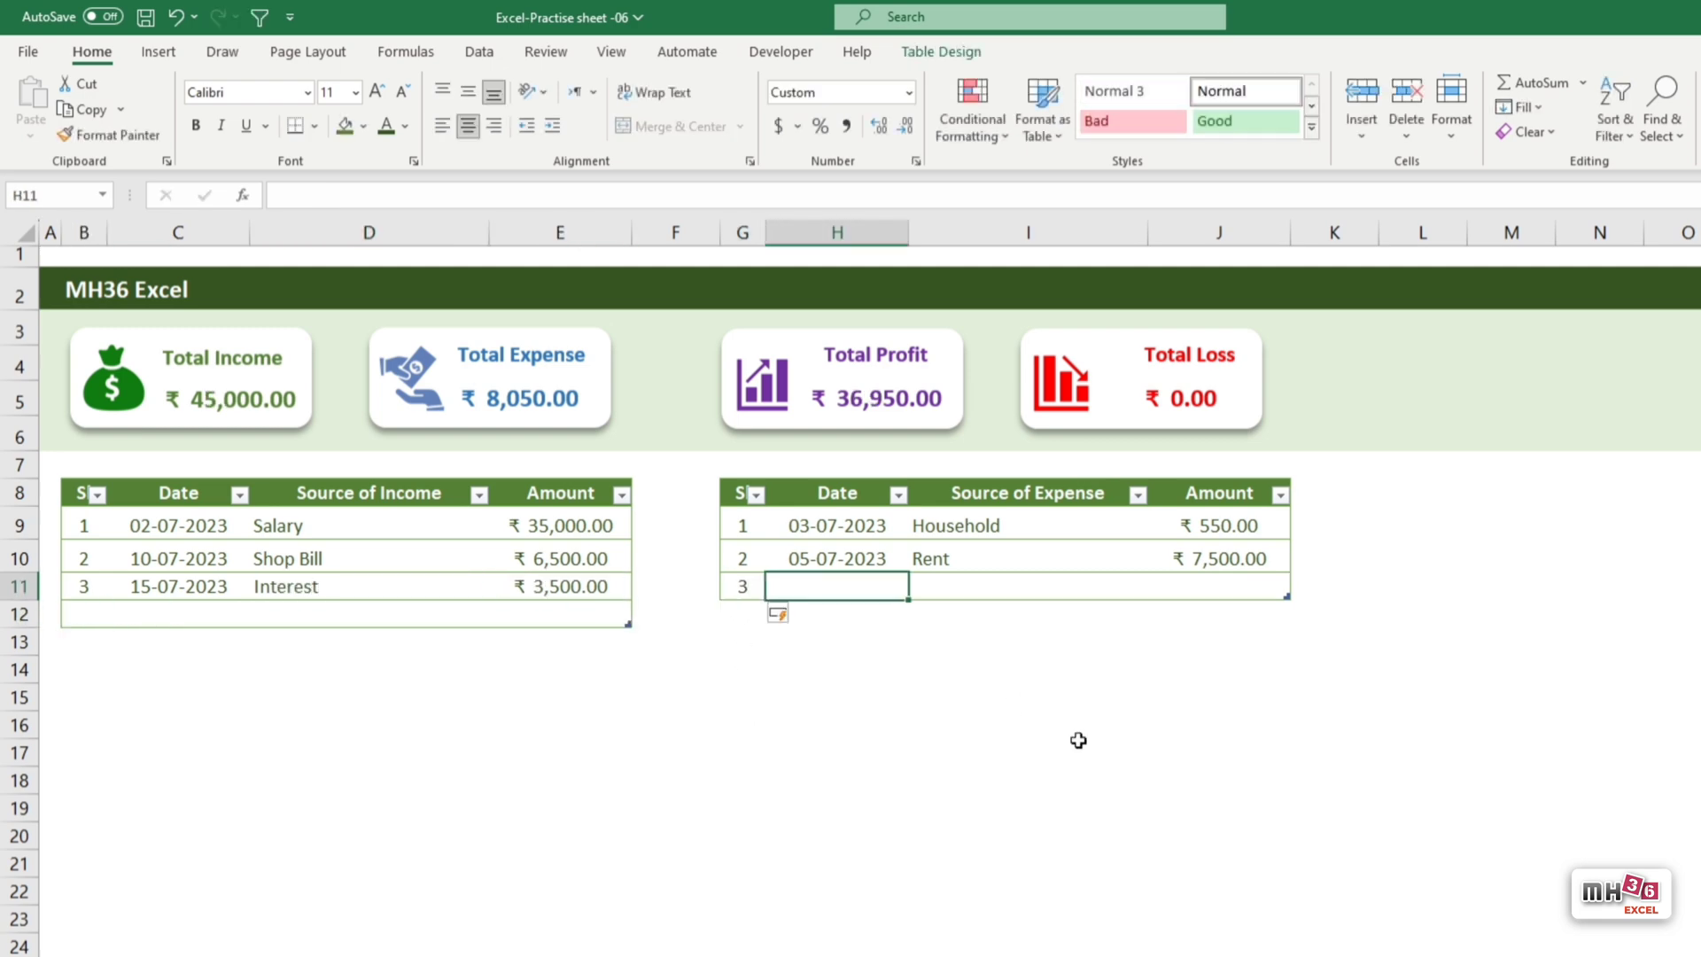
type("17/7/")
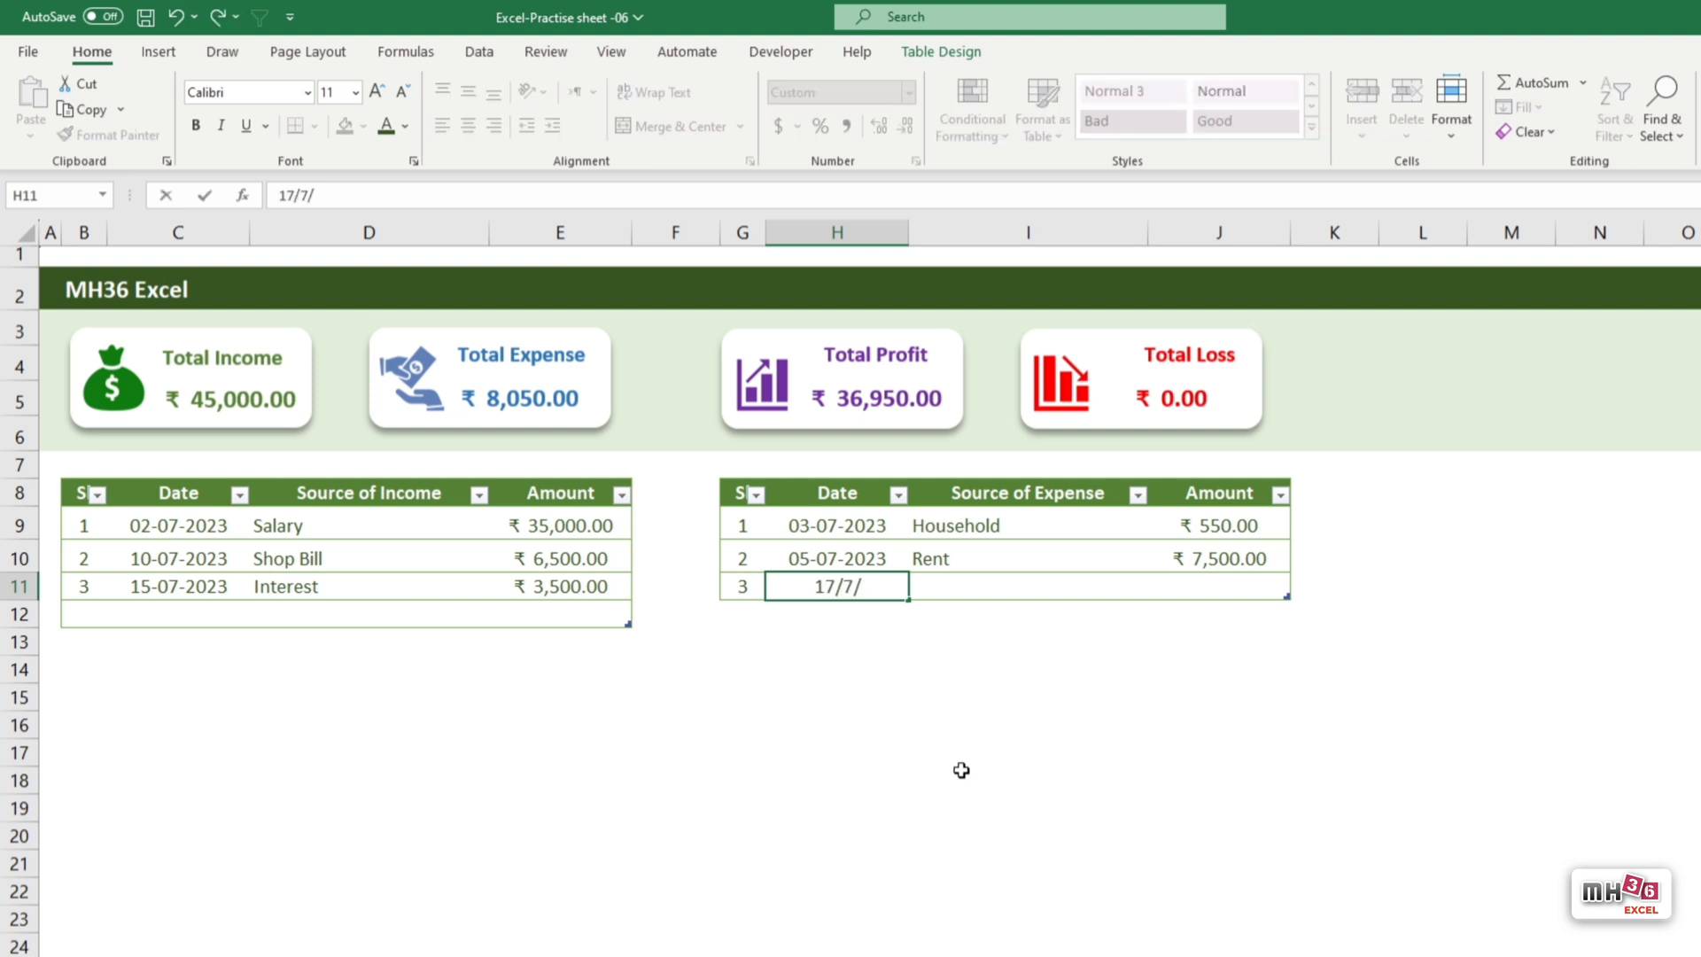
type("23")
key("Tab")
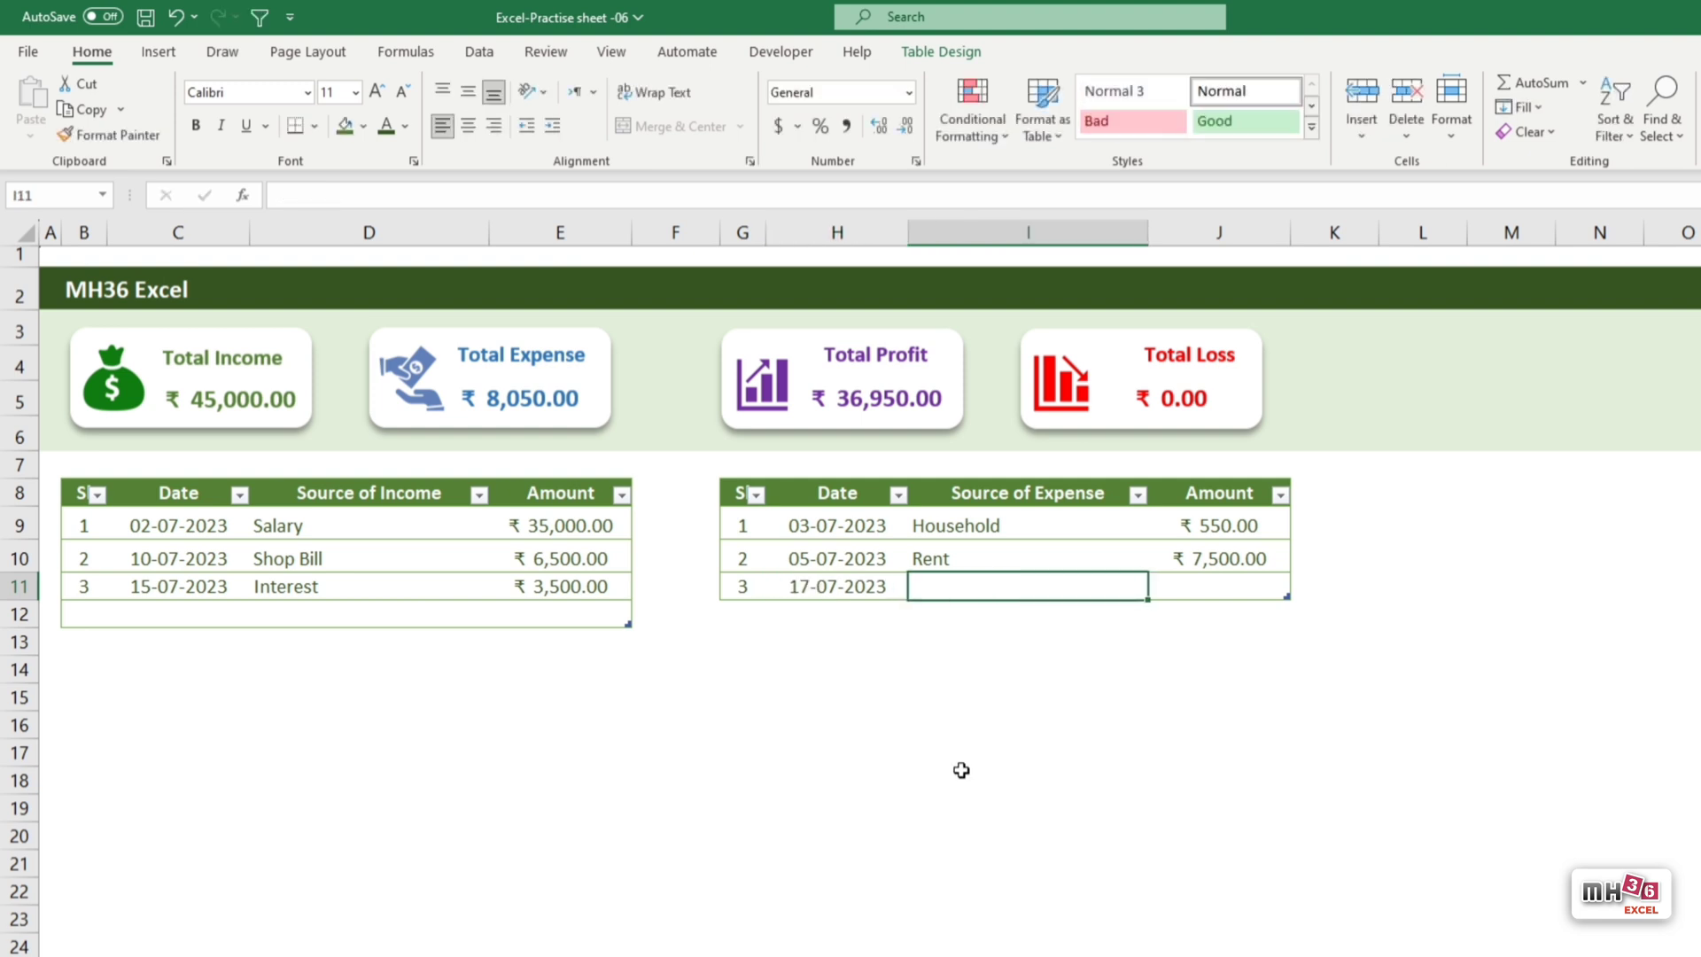
type("Refrigerator")
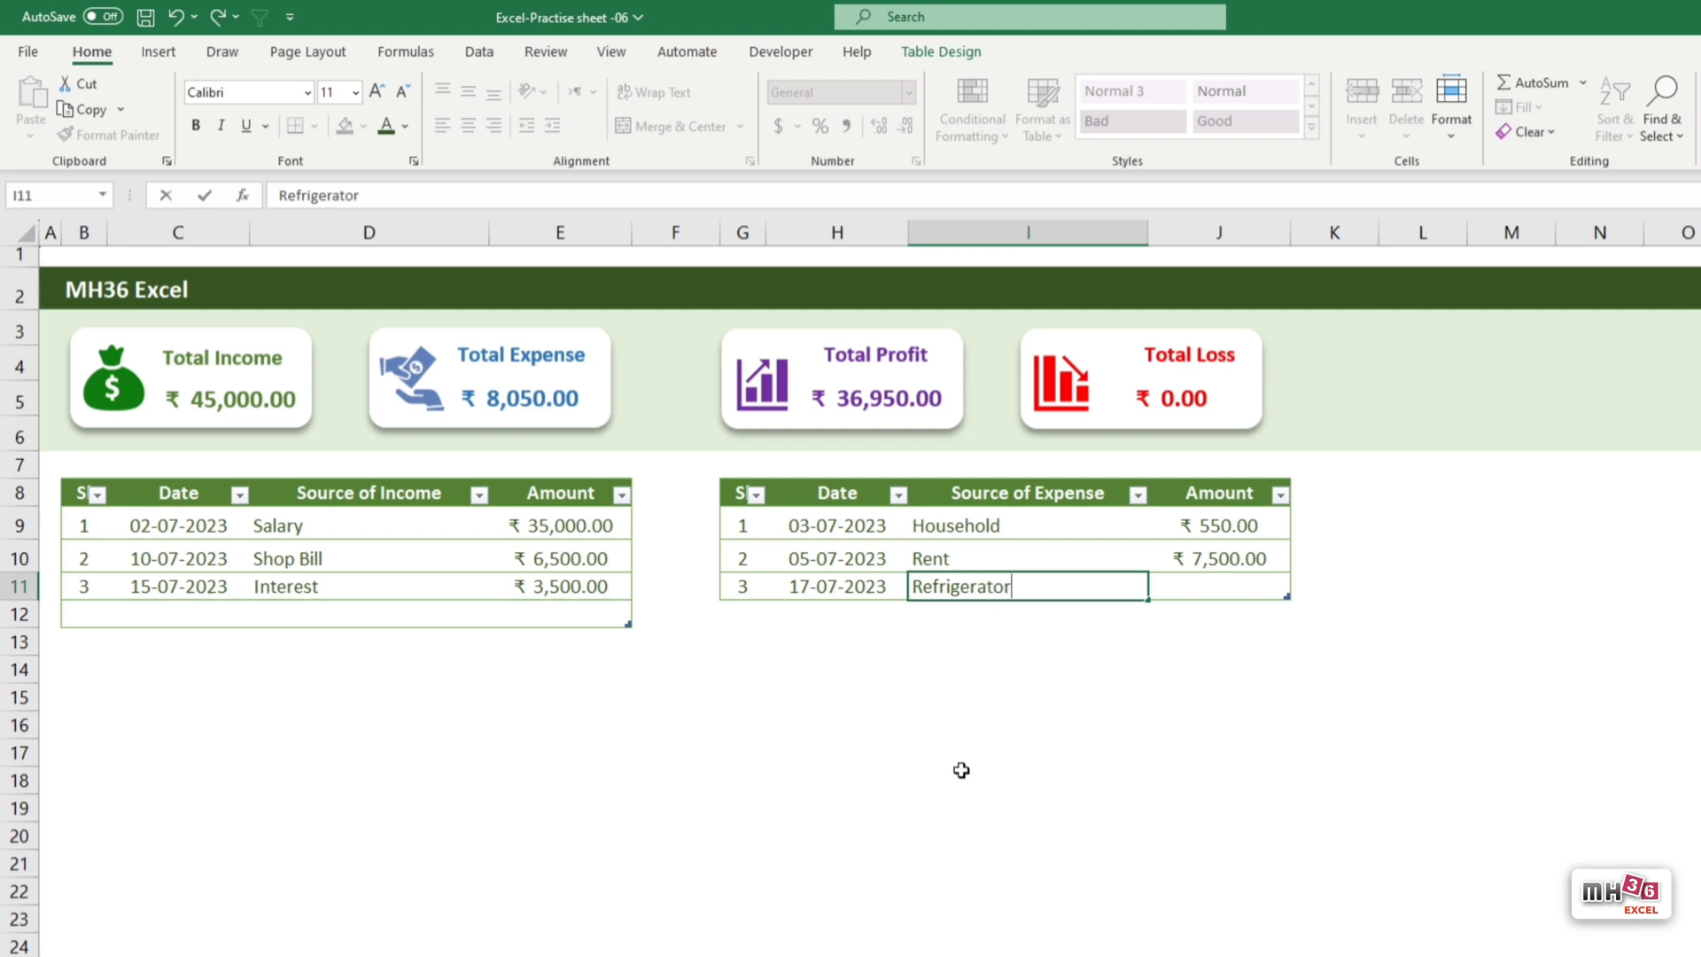
key("Tab")
type("4000")
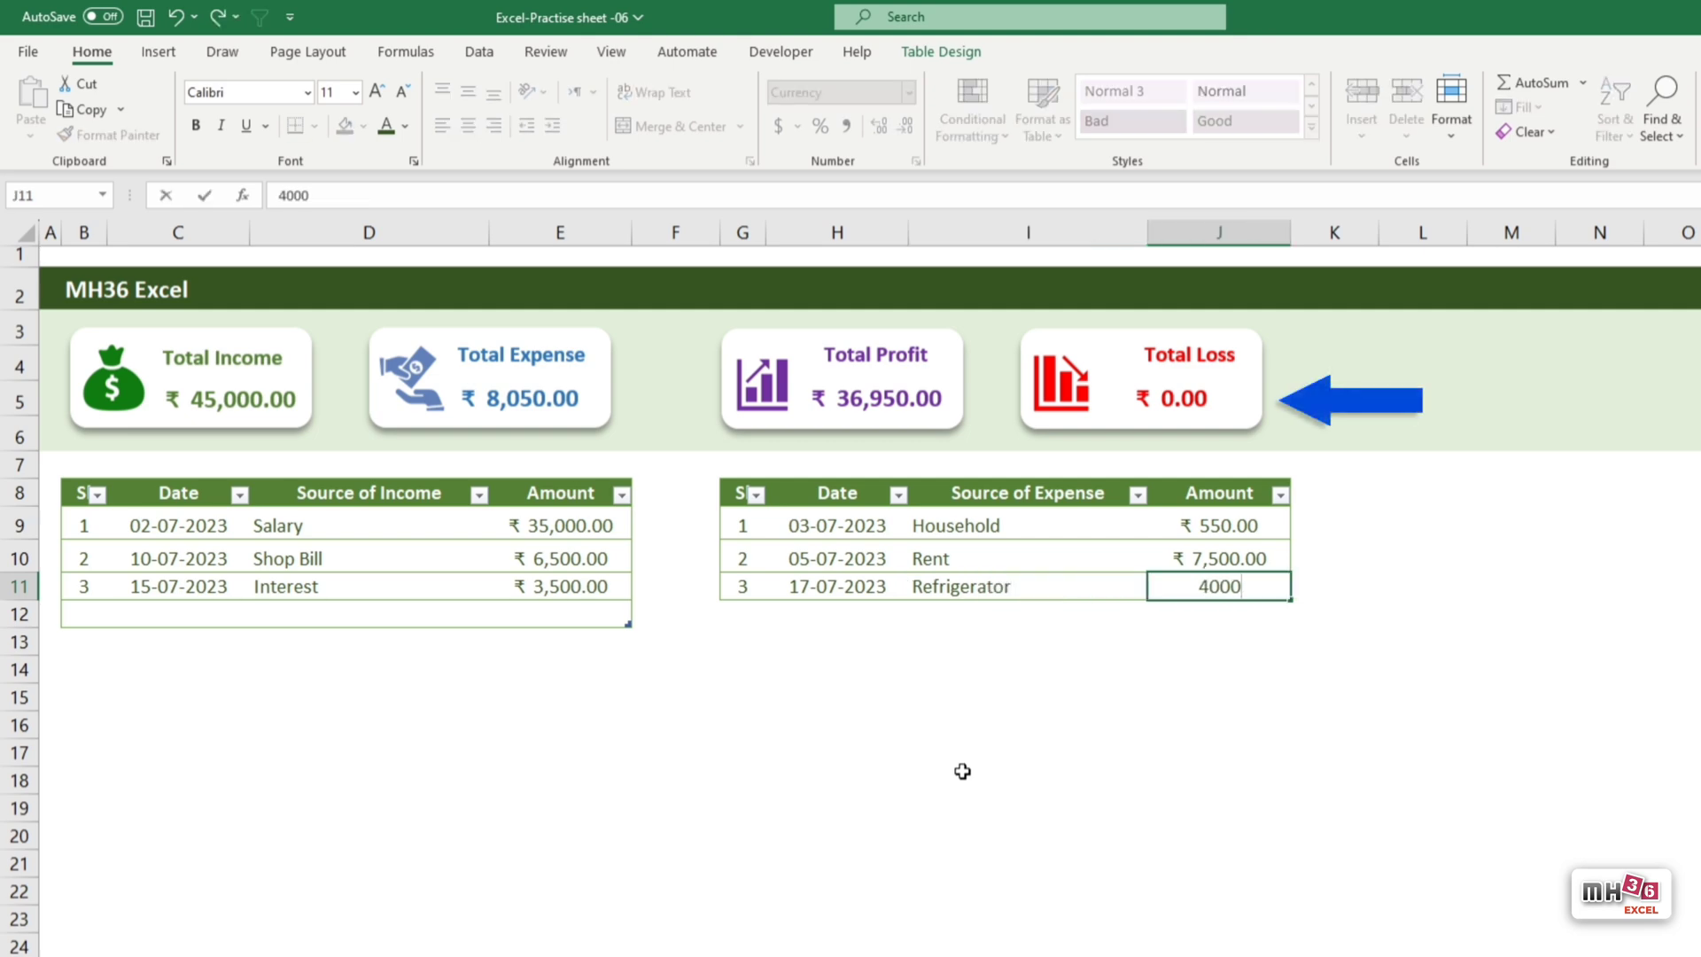
type("0")
key("Return")
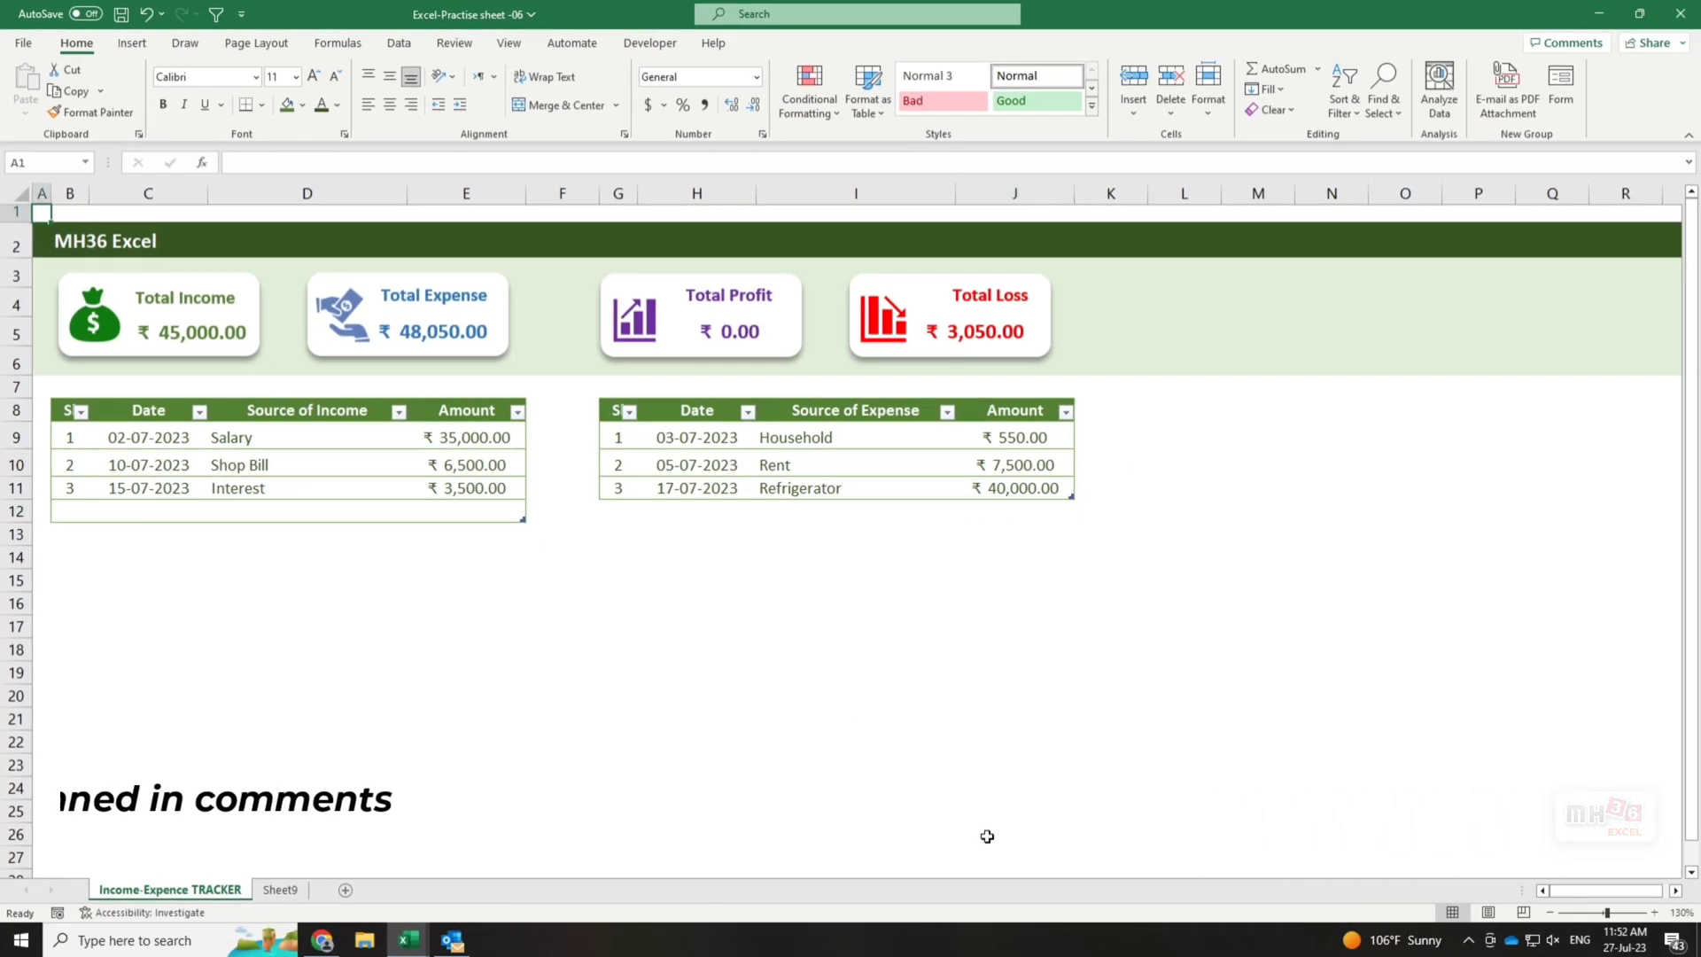
key("ctrl+Home")
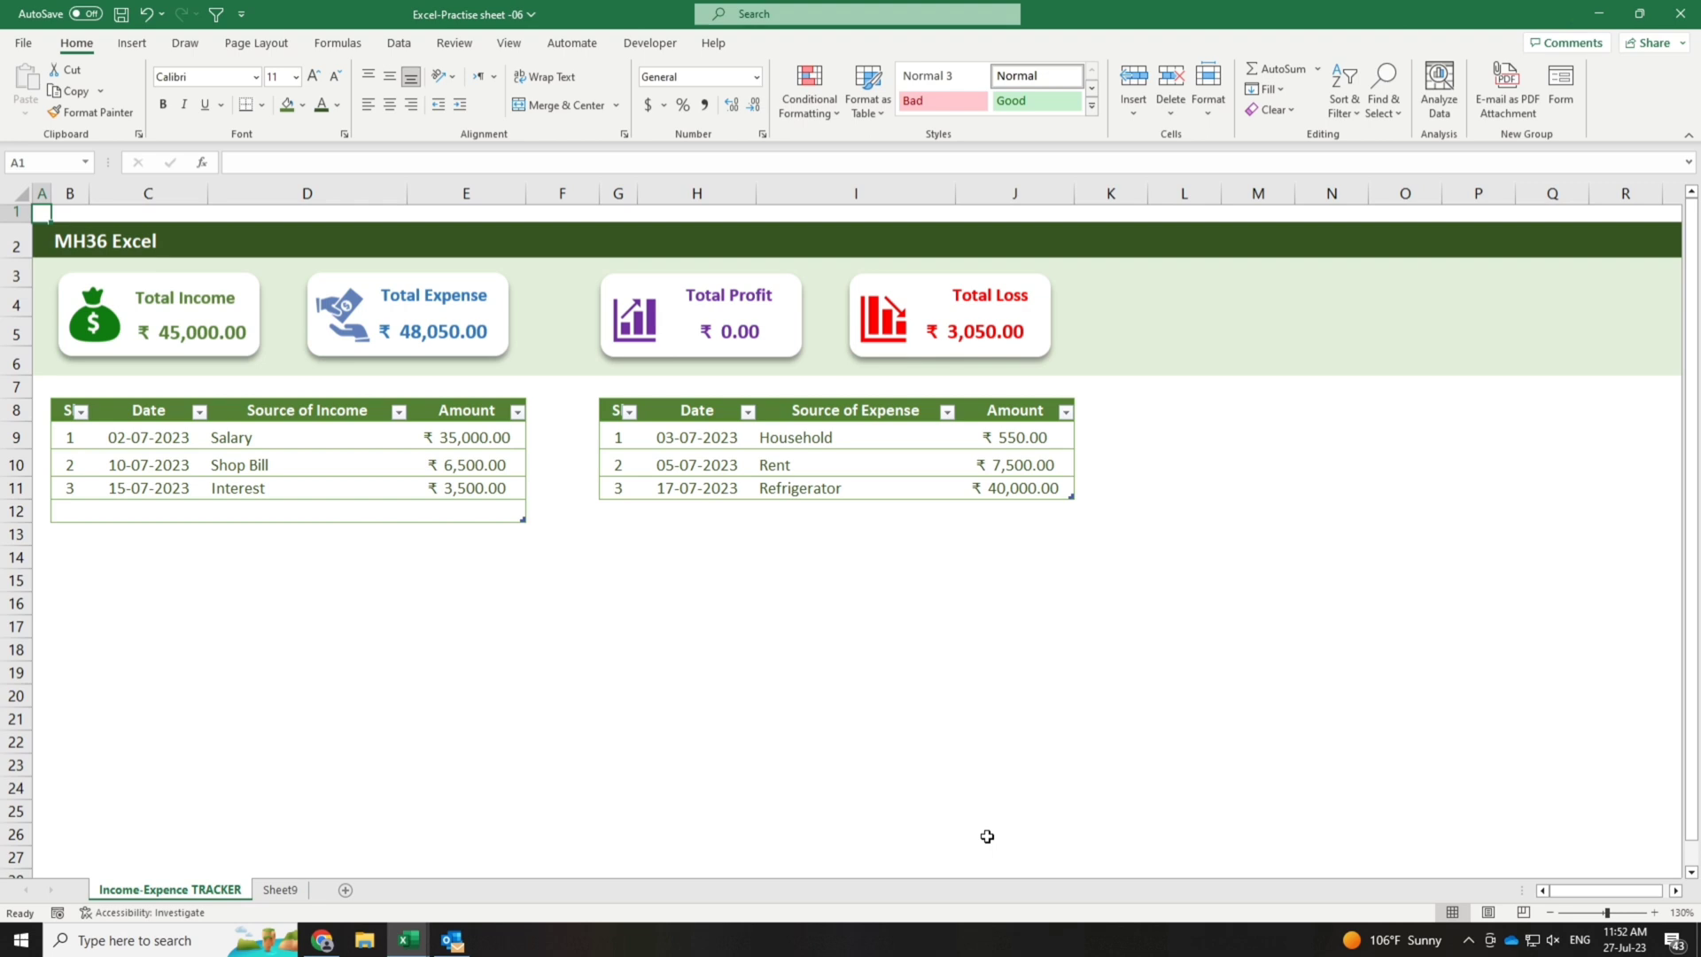